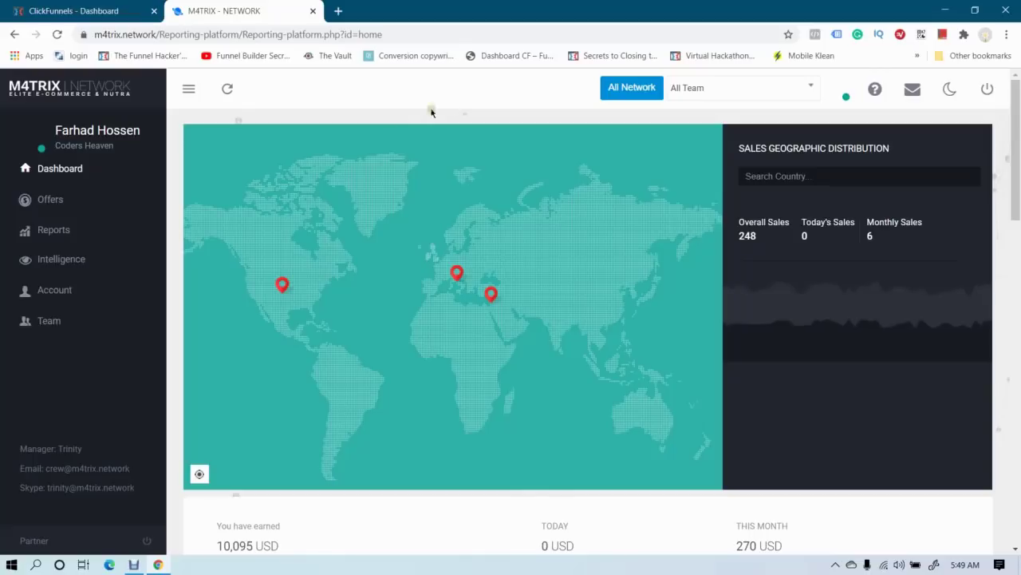
# Launch Notepad from Windows search and type '#1 platform for quality traffic' as the first line
pyautogui.click(36, 565)
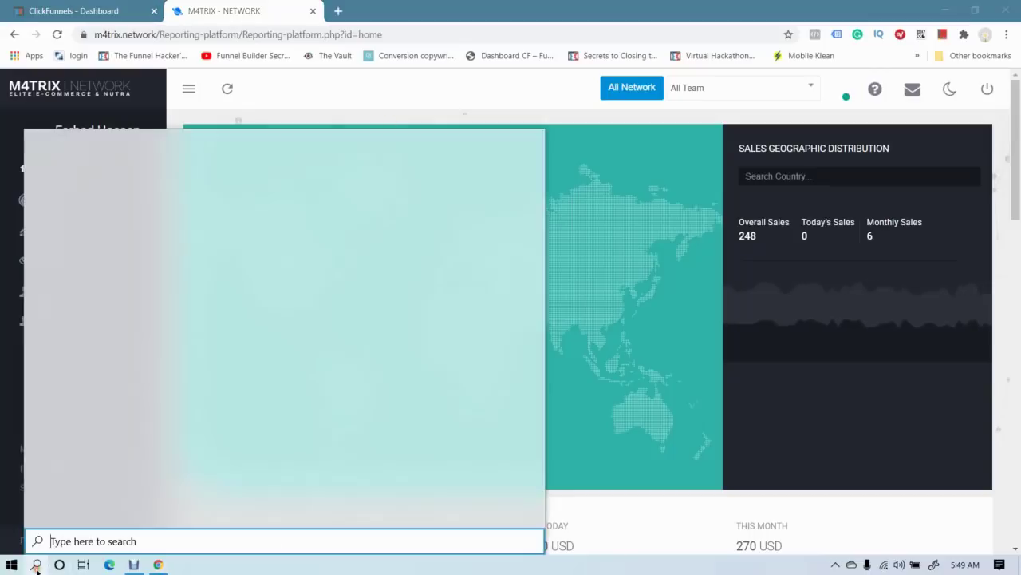
pyautogui.write('note')
pyautogui.press('Return')
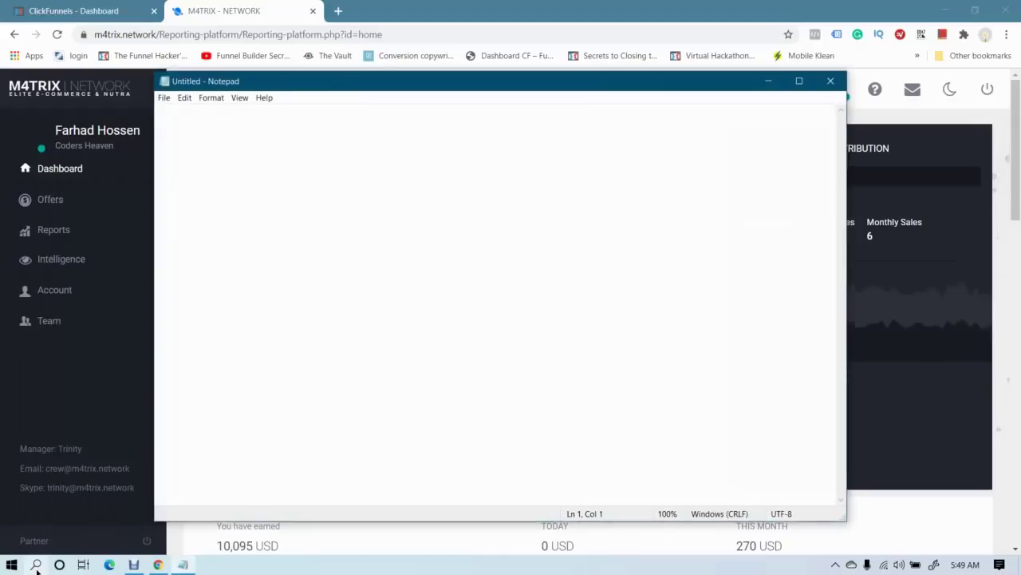
pyautogui.write('#1')
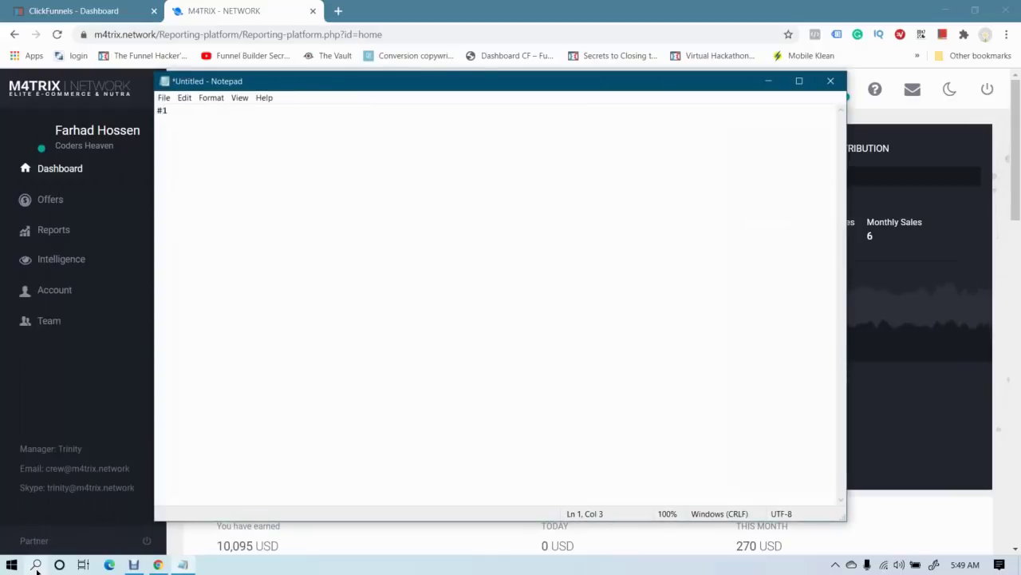
pyautogui.write(' platform ')
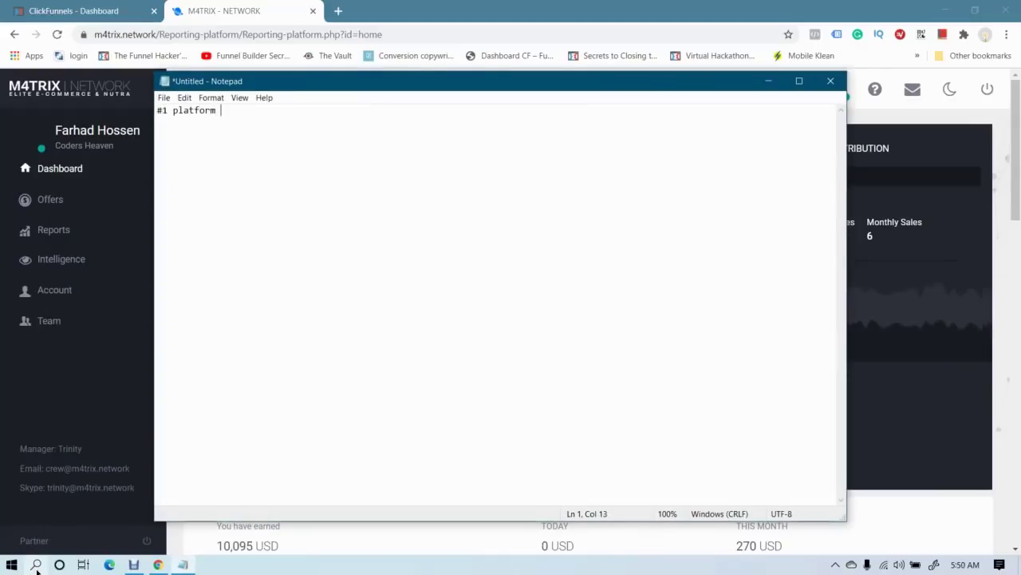
pyautogui.write('for qula')
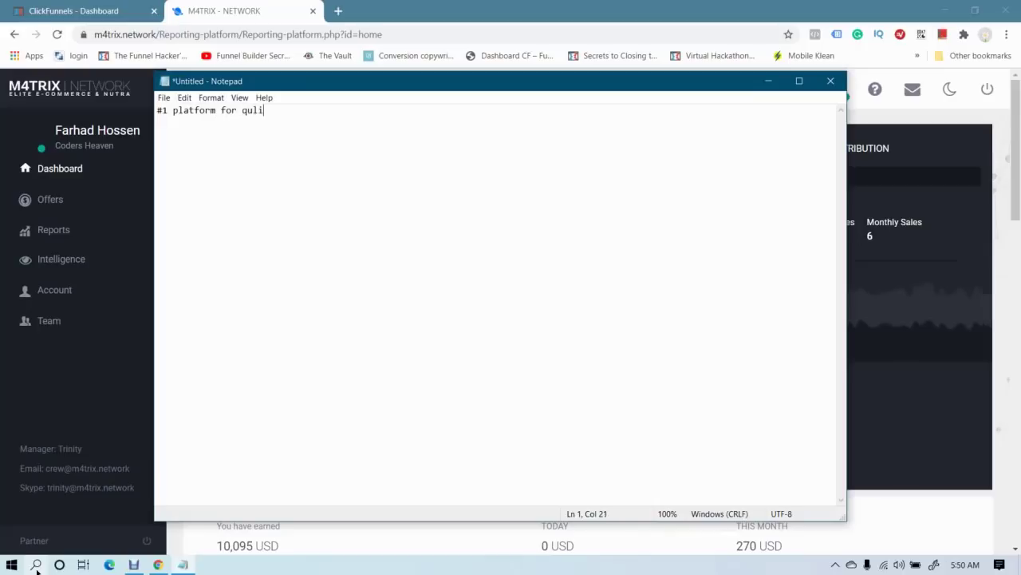
pyautogui.press('BackSpace')
pyautogui.press('BackSpace')
pyautogui.write('ality ')
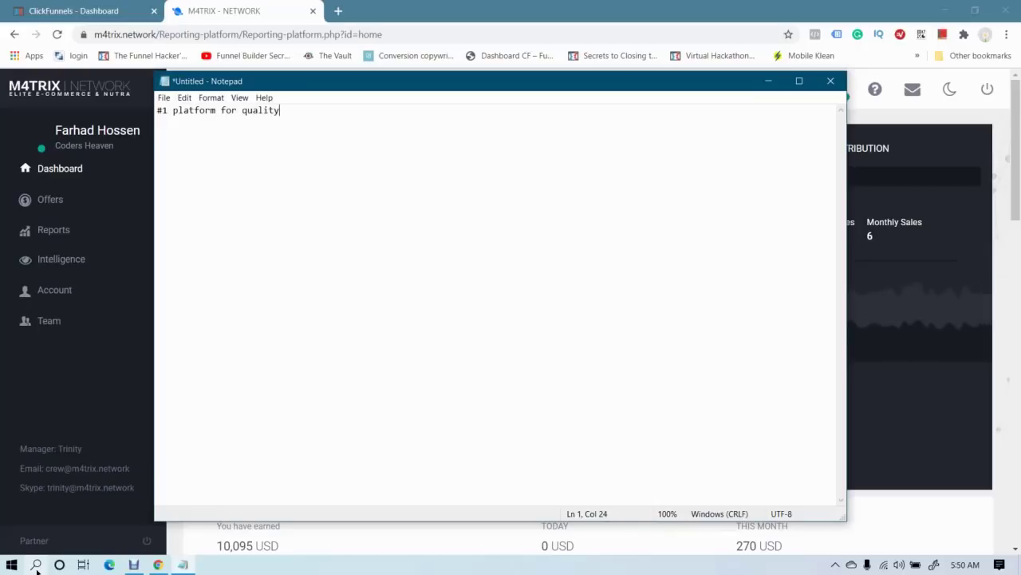
pyautogui.write('traffic')
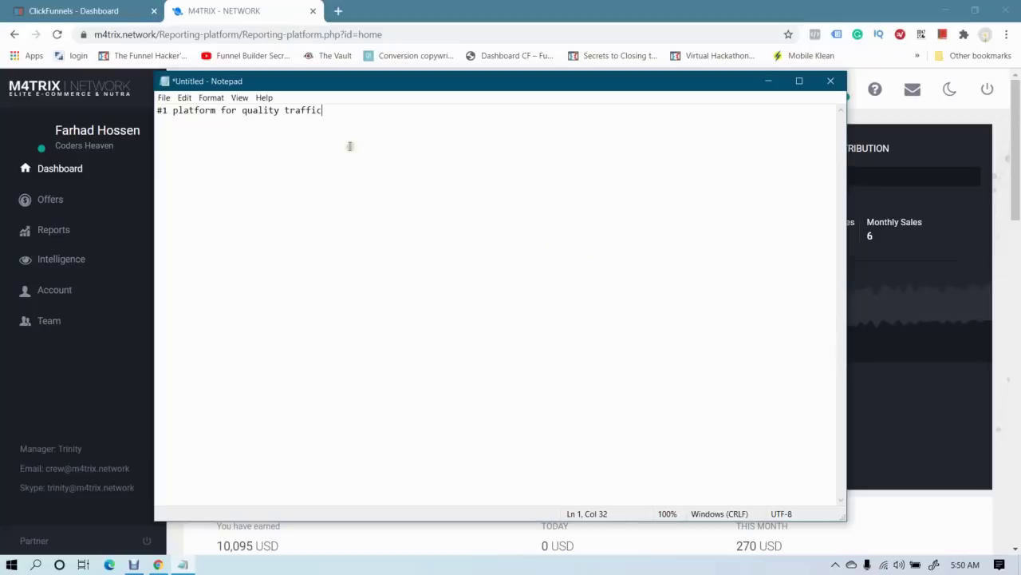
pyautogui.moveTo(403, 85)
pyautogui.mouseDown()
pyautogui.moveTo(438, 89)
pyautogui.moveTo(415, 86)
pyautogui.mouseUp()
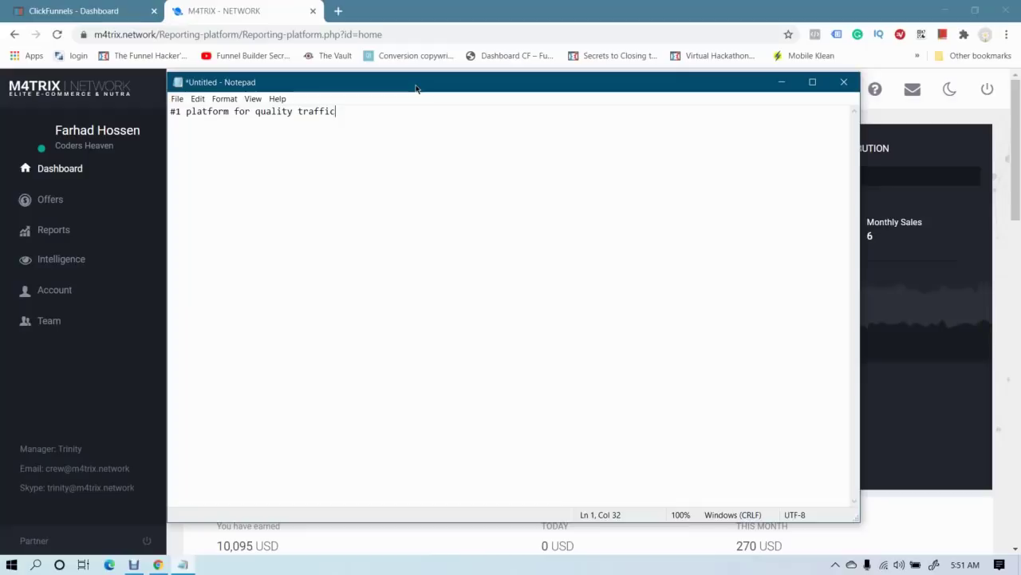
# Add the line 'GOOGLE HATES CPA/AFFILIATE OFFERS' below the first line in the note
pyautogui.press('Return')
pyautogui.press('Return')
pyautogui.write('CPA/AFFI')
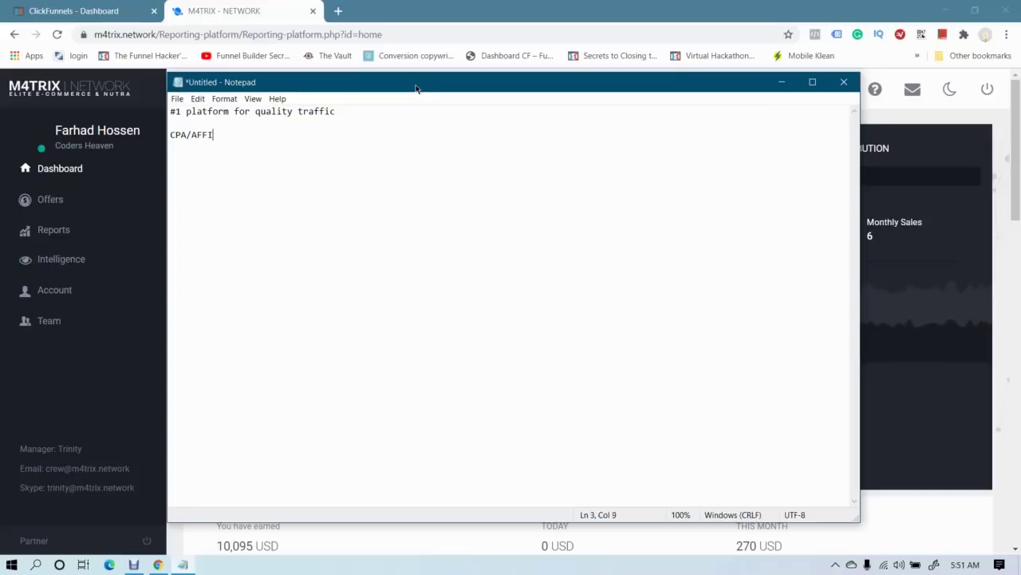
pyautogui.write('LIATE OFFER')
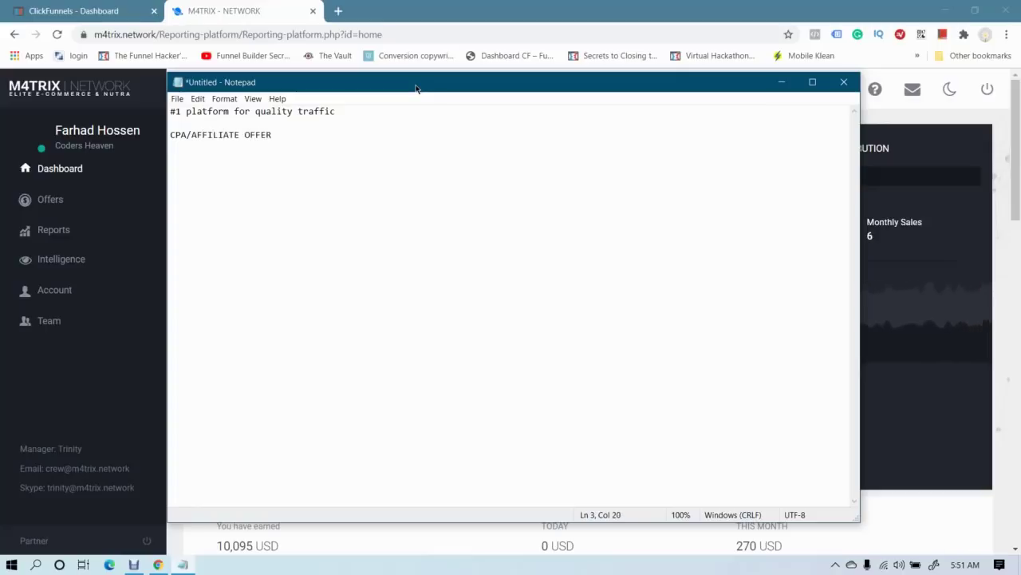
pyautogui.write('S')
pyautogui.click(170, 135)
pyautogui.write('GOOGLE HATES')
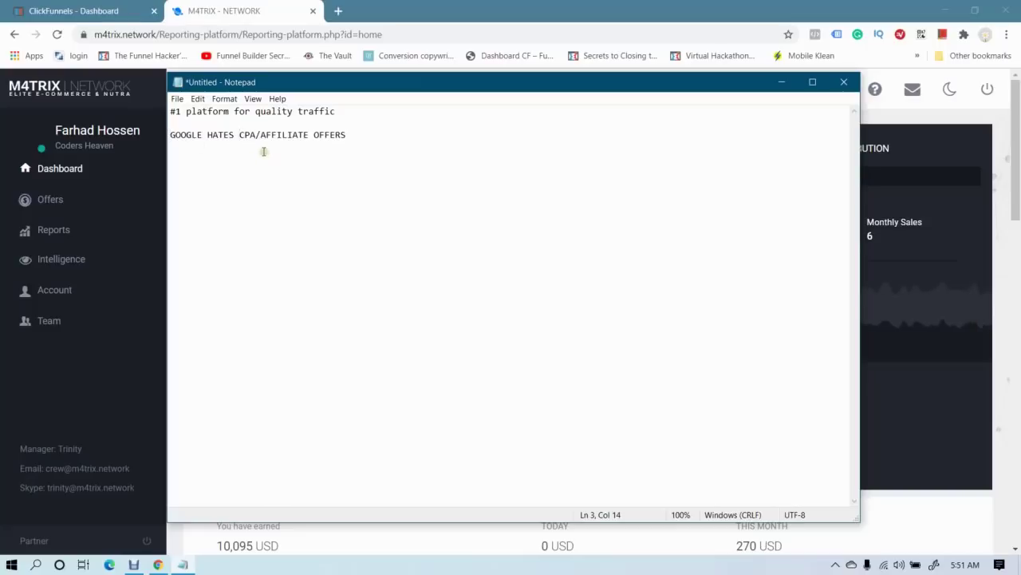
pyautogui.moveTo(356, 143); pyautogui.dragTo(169, 138)
pyautogui.click(204, 135)
pyautogui.moveTo(239, 135); pyautogui.dragTo(354, 140)
pyautogui.click(349, 137)
# Add a 'PHYSICAL PRODUCT' line underneath, separated by a blank line
pyautogui.press('Return')
pyautogui.press('Return')
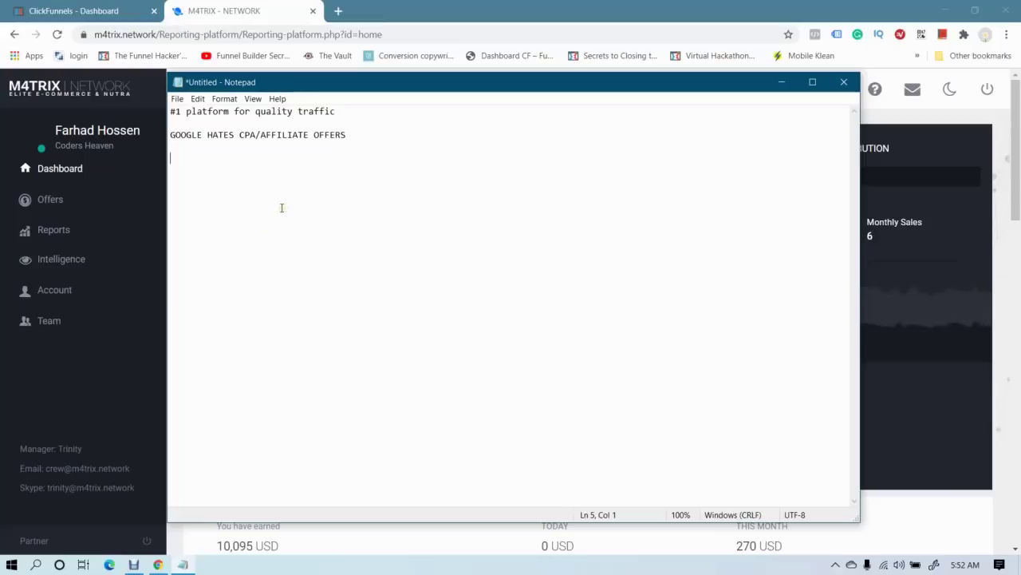
pyautogui.write('PHYSICAL PRODUCT')
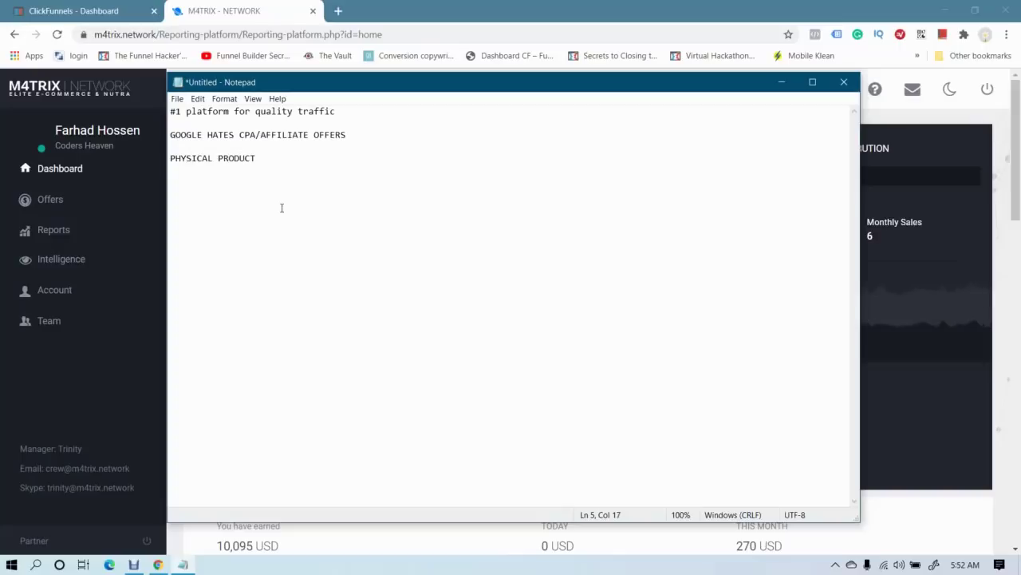
pyautogui.click(88, 387)
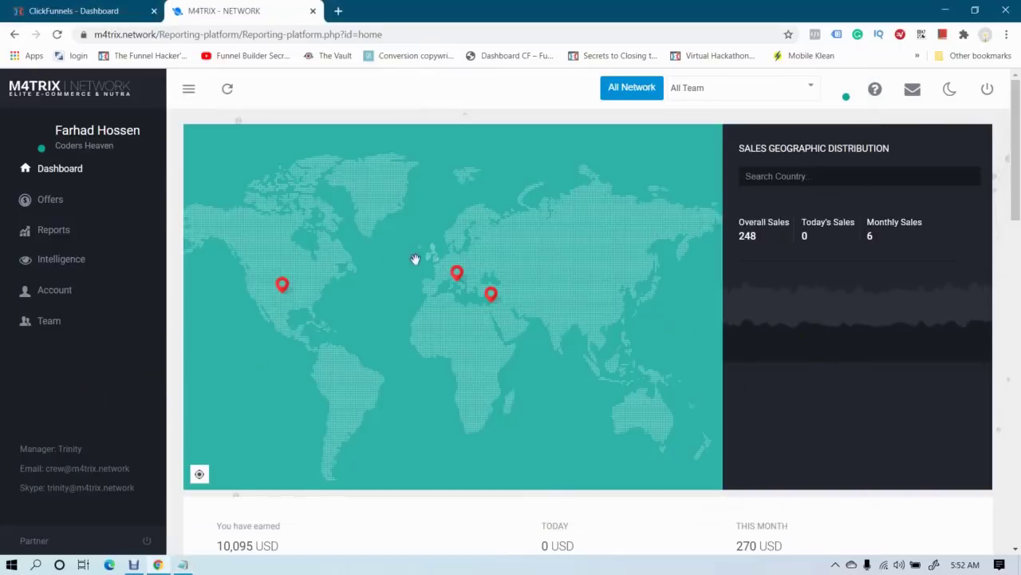
# Open Offers > Intelligence in M4TRIX Network to see Top 3 Offers and Top 10 Countries
pyautogui.click(53, 205)
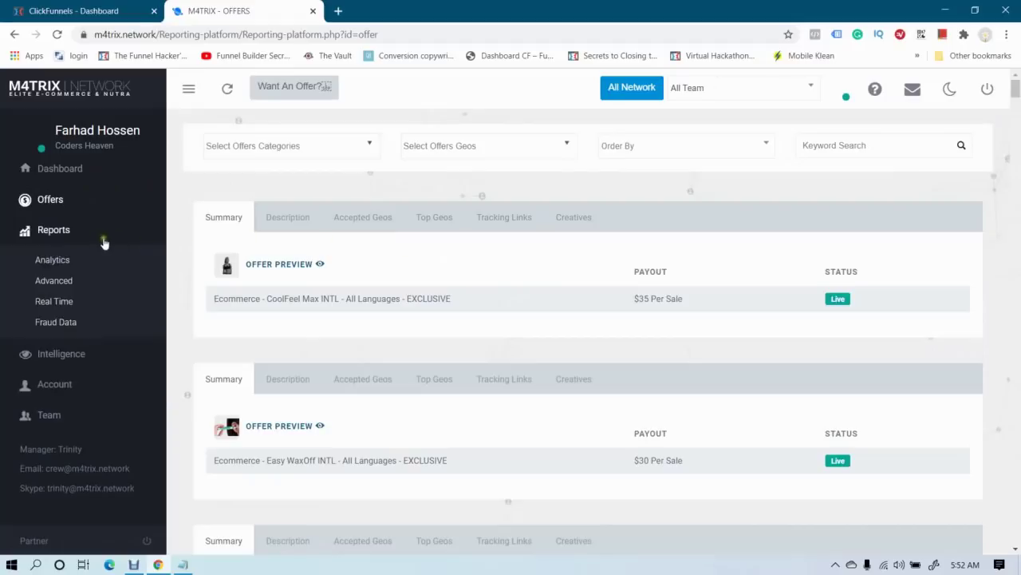
pyautogui.moveTo(132, 279)
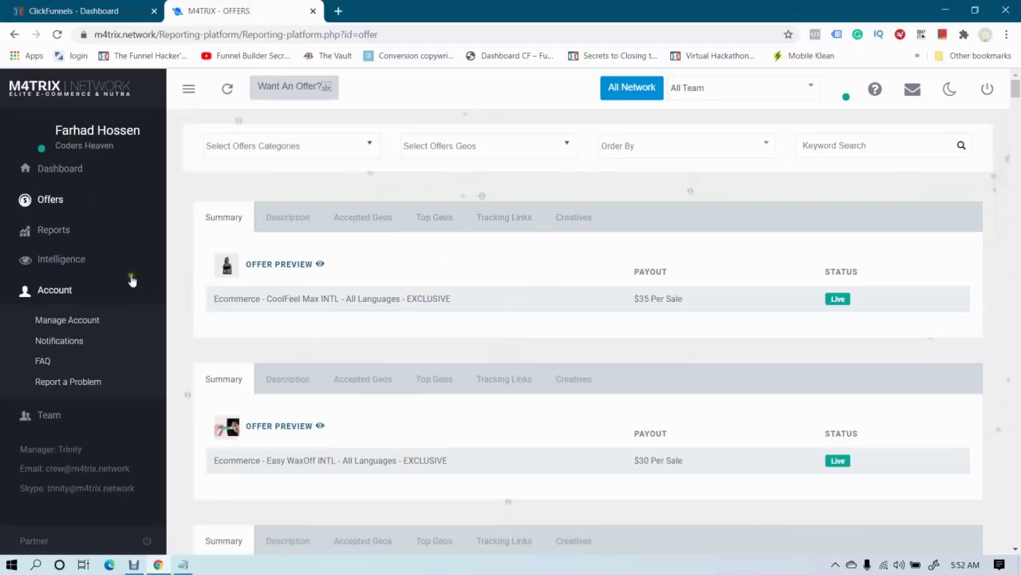
pyautogui.click(61, 262)
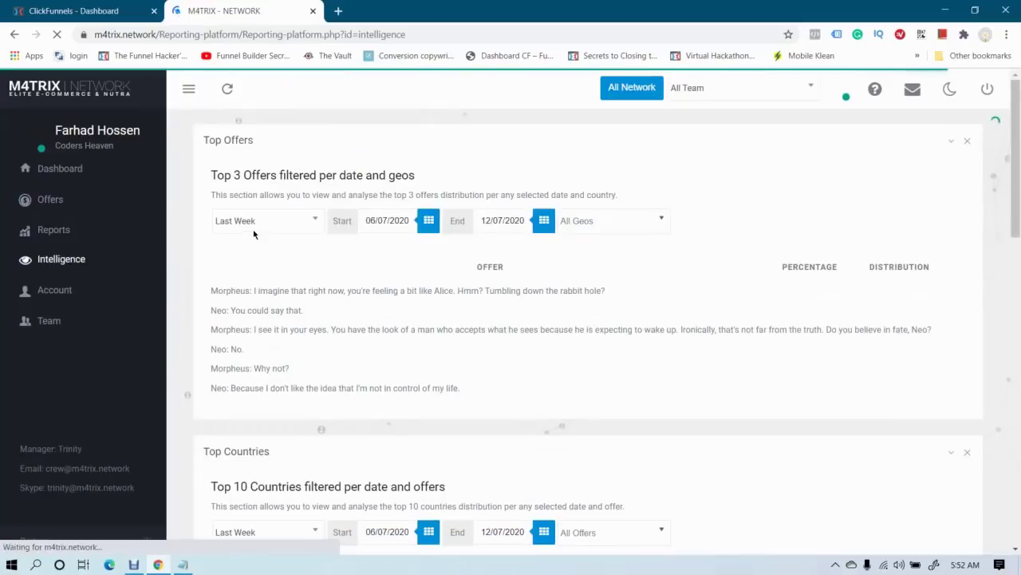
pyautogui.click(2, 289)
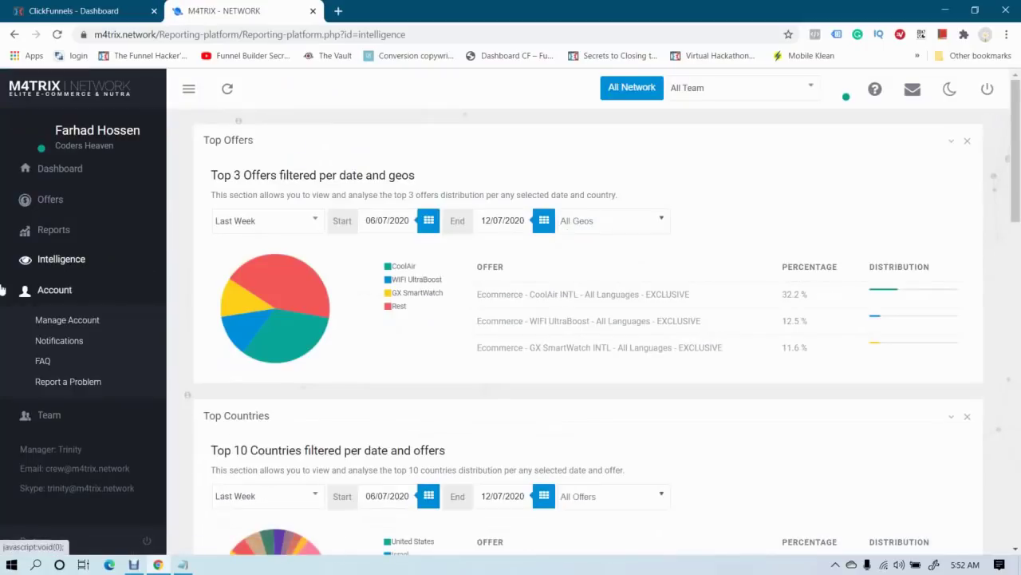
pyautogui.click(2, 289)
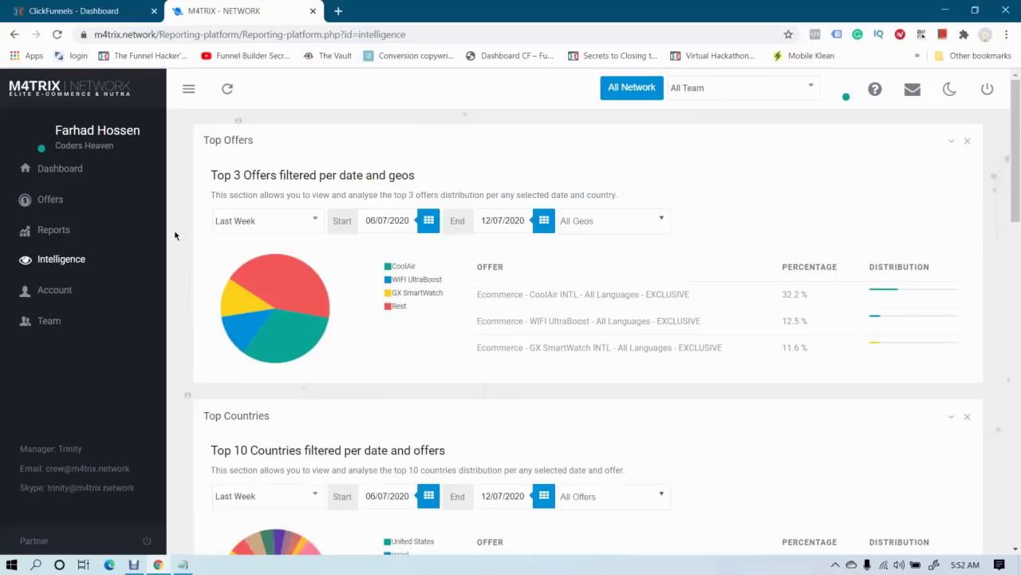
pyautogui.scroll(-3, 175, 234)
pyautogui.scroll(3, 176, 235)
pyautogui.scroll(-6, 186, 239)
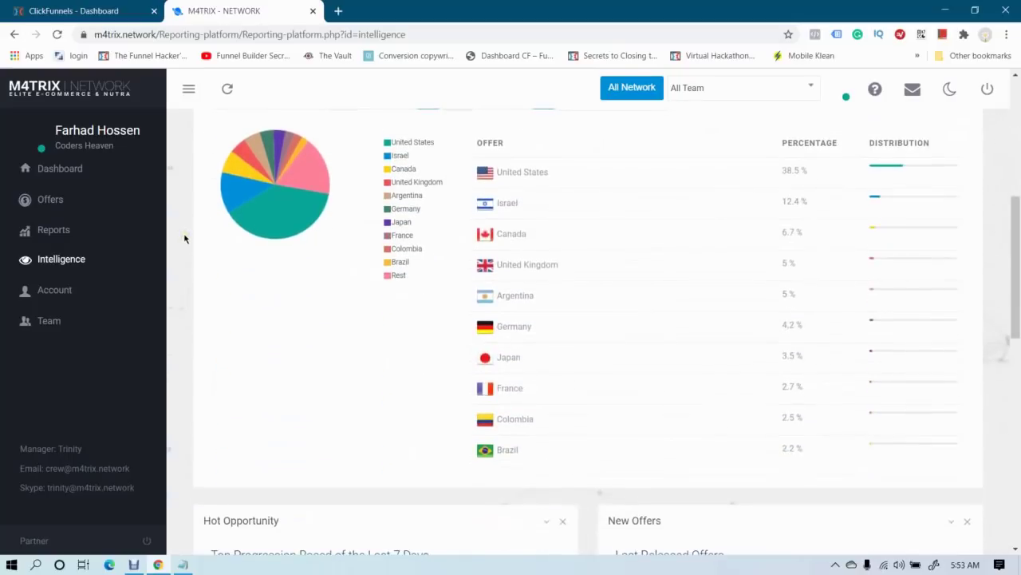
pyautogui.scroll(2, 185, 239)
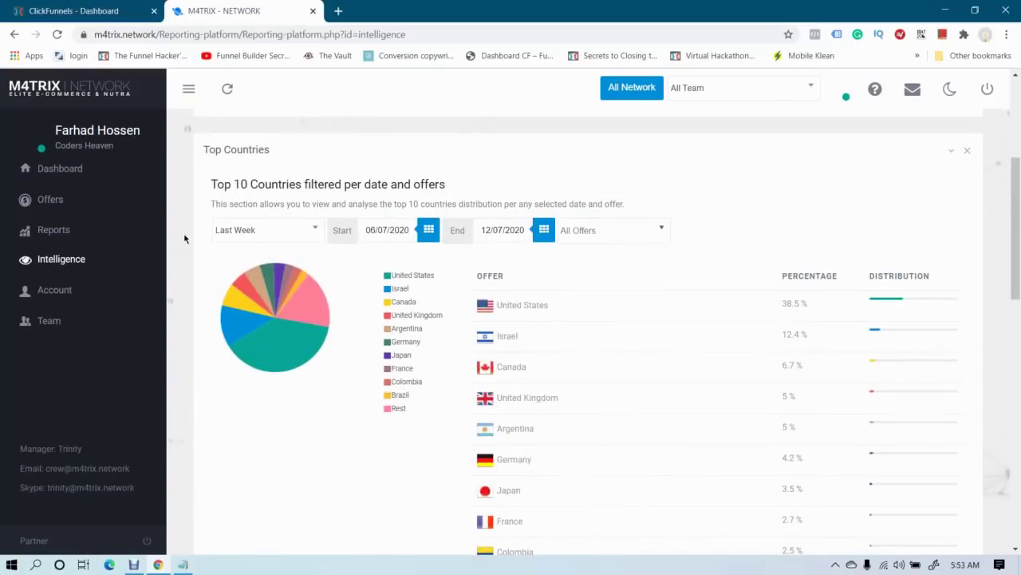
pyautogui.scroll(-4, 185, 239)
pyautogui.scroll(3, 184, 238)
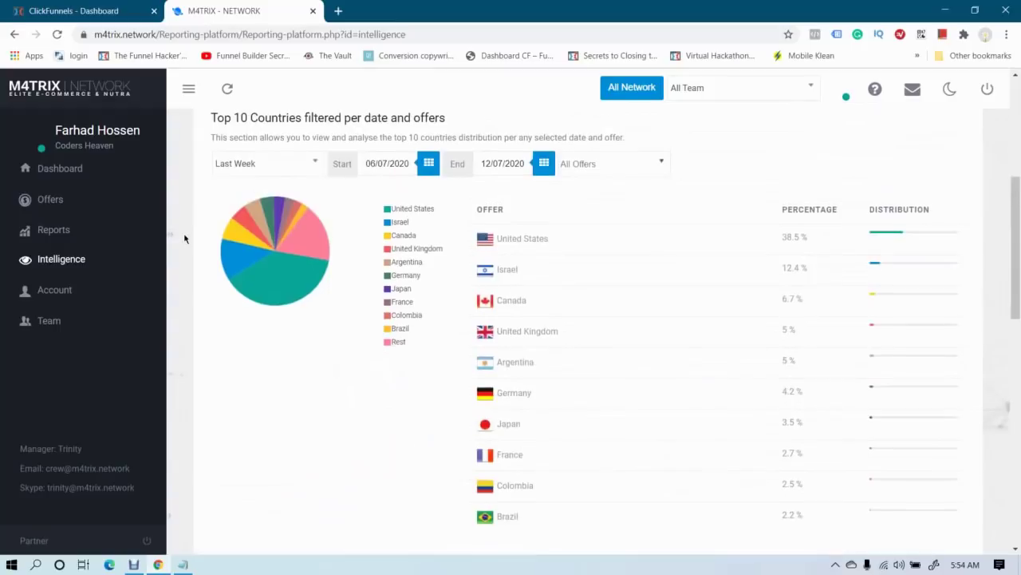
pyautogui.scroll(-3, 347, 276)
pyautogui.scroll(4, 320, 276)
pyautogui.click(56, 290)
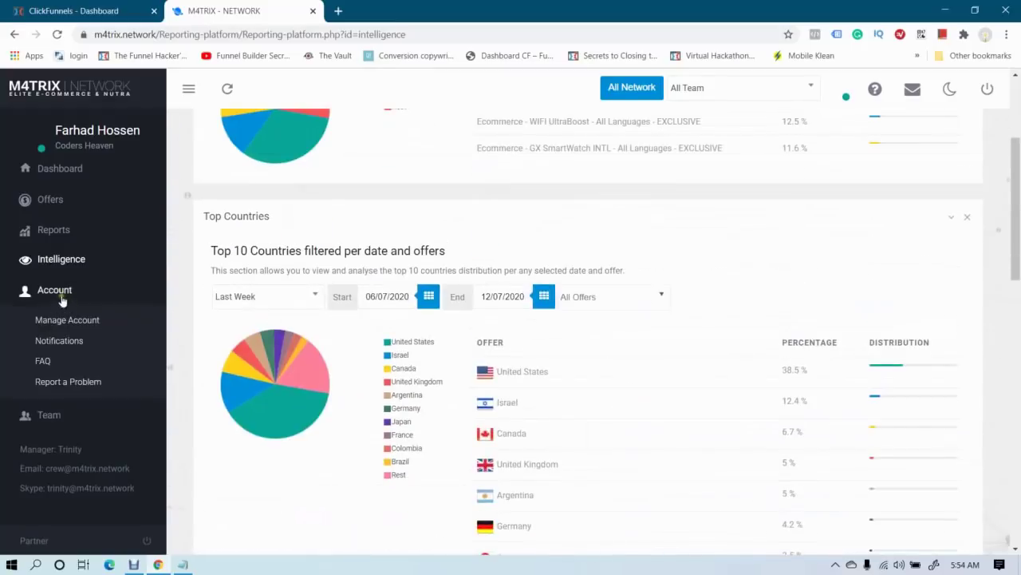
pyautogui.click(56, 291)
pyautogui.scroll(3, 257, 275)
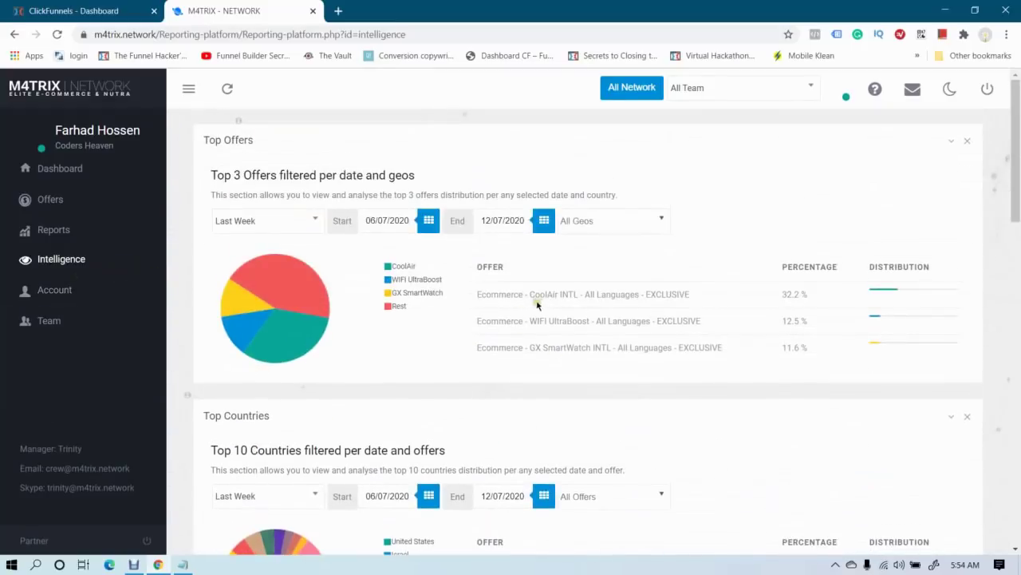
# Set the Top Offers period to Yesterday, with CoolAir INTL leading at 22%
pyautogui.click(271, 222)
pyautogui.click(238, 295)
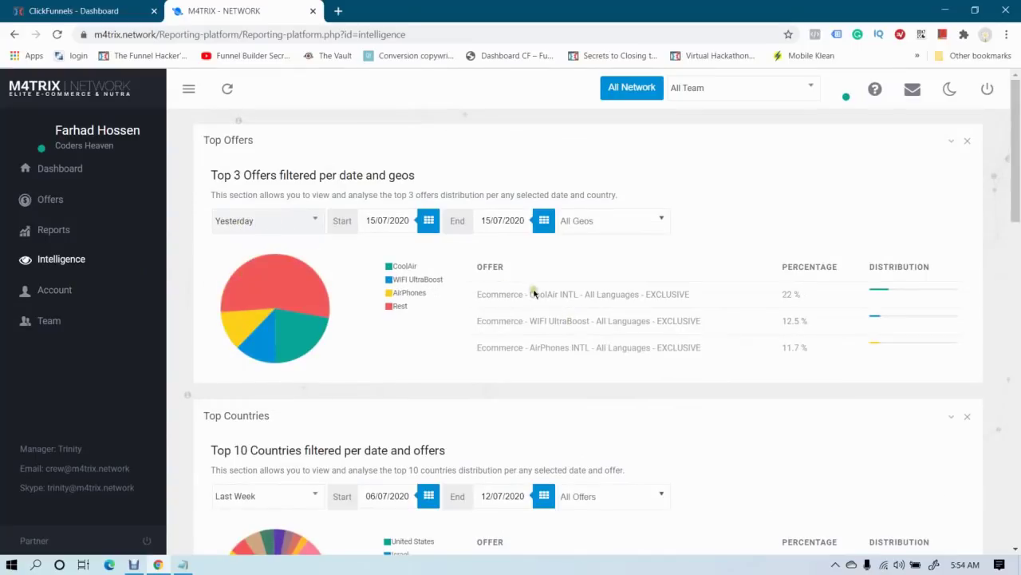
pyautogui.moveTo(530, 293); pyautogui.dragTo(578, 302)
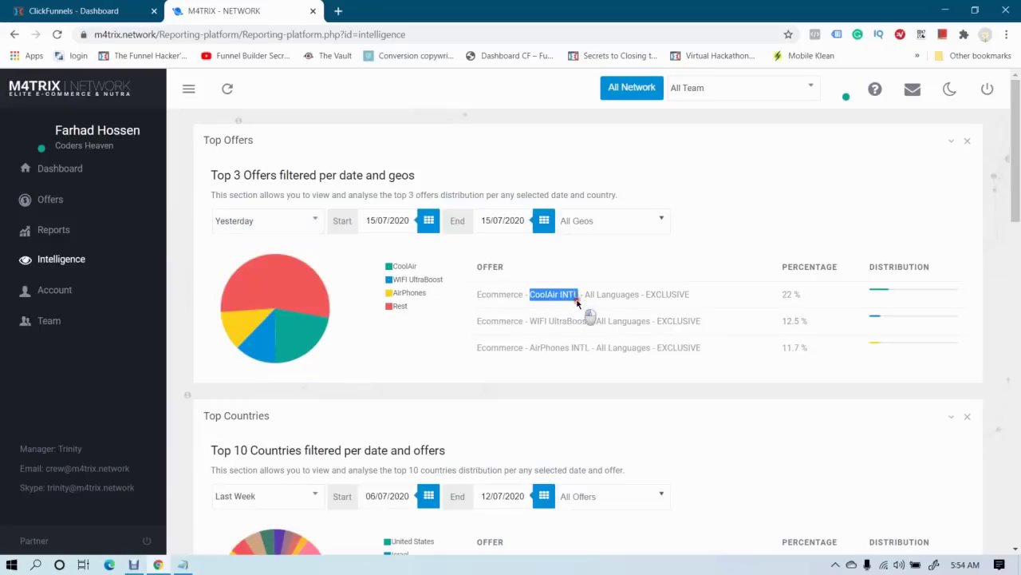
pyautogui.click(586, 311)
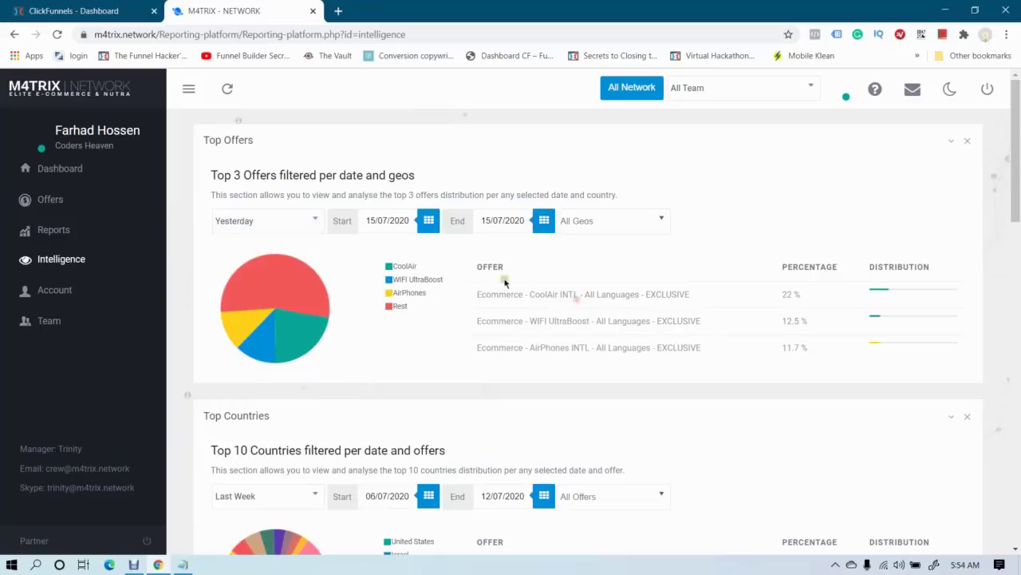
# Compare the WIFI UltraBoost and AirPhones offers, then select the CoolAir INTL offer name
pyautogui.moveTo(539, 319); pyautogui.dragTo(590, 323)
pyautogui.click(589, 322)
pyautogui.moveTo(532, 346); pyautogui.dragTo(580, 347)
pyautogui.click(577, 344)
pyautogui.moveTo(529, 295); pyautogui.dragTo(590, 315)
pyautogui.hotkey('ctrl', 'c')
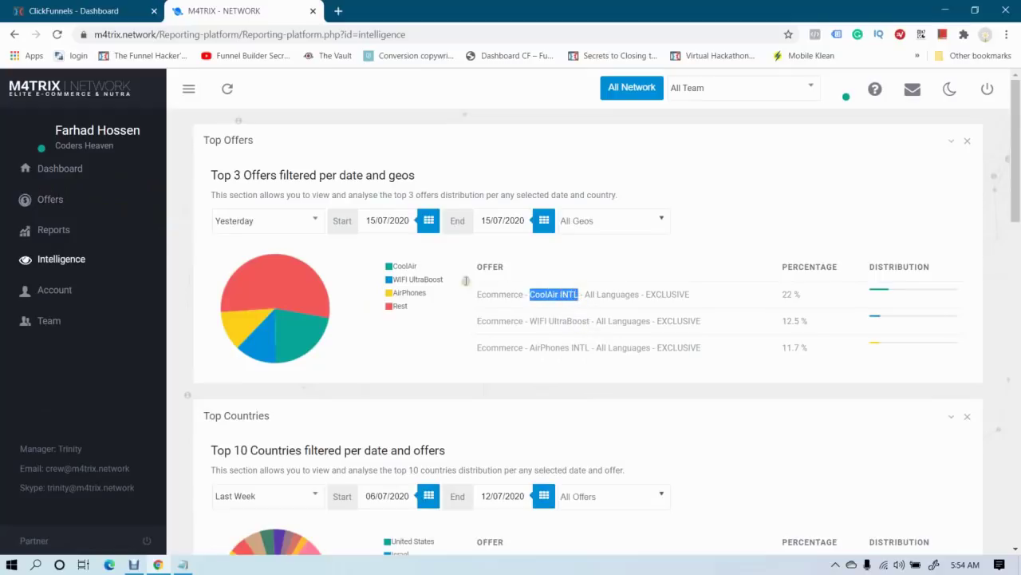
pyautogui.click(49, 200)
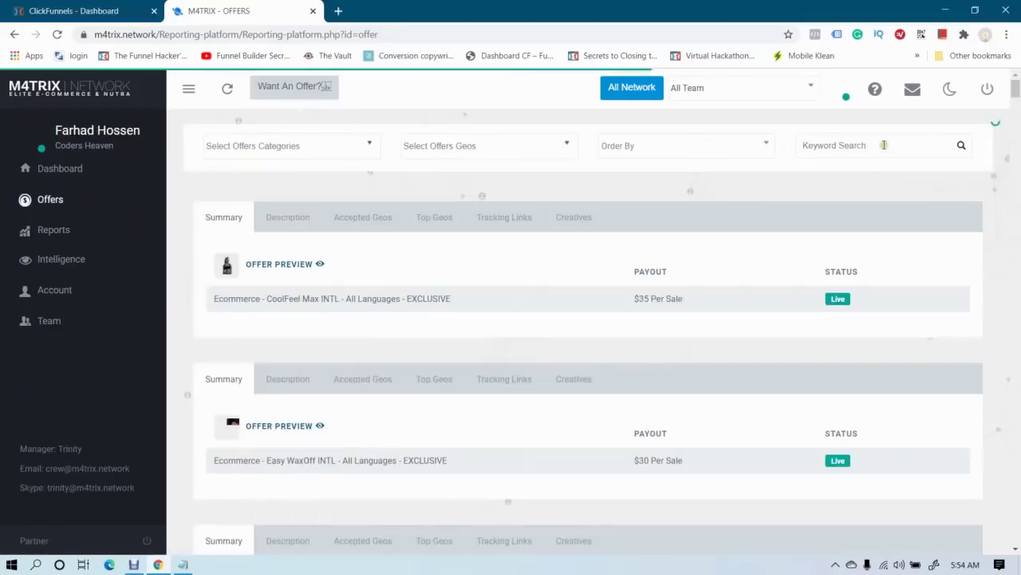
# Search the offers list for CoolAir INTL and note its $50 Per Sale payout
pyautogui.click(883, 144)
pyautogui.hotkey('ctrl', 'v')
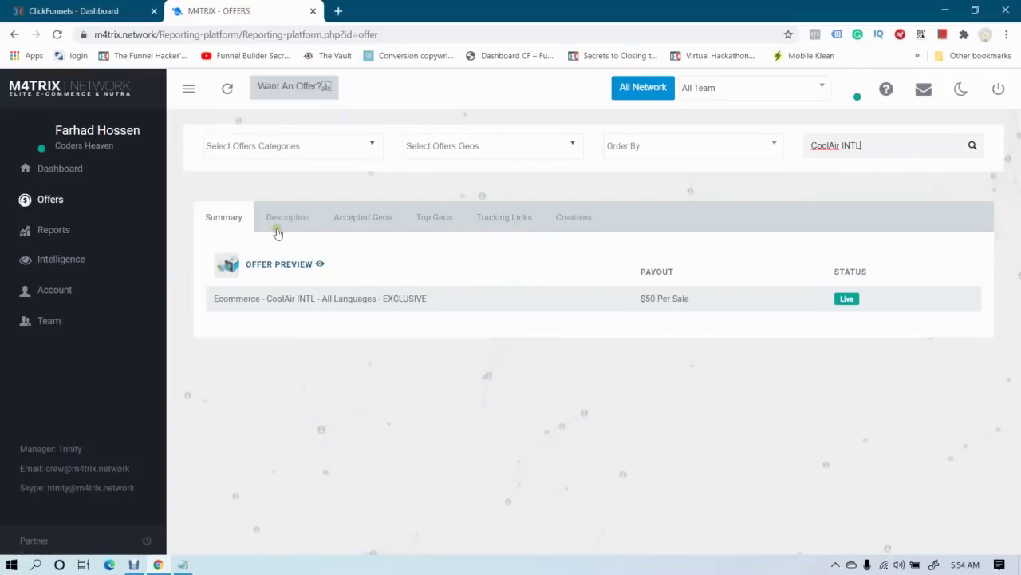
pyautogui.moveTo(643, 297); pyautogui.dragTo(708, 310)
pyautogui.click(709, 310)
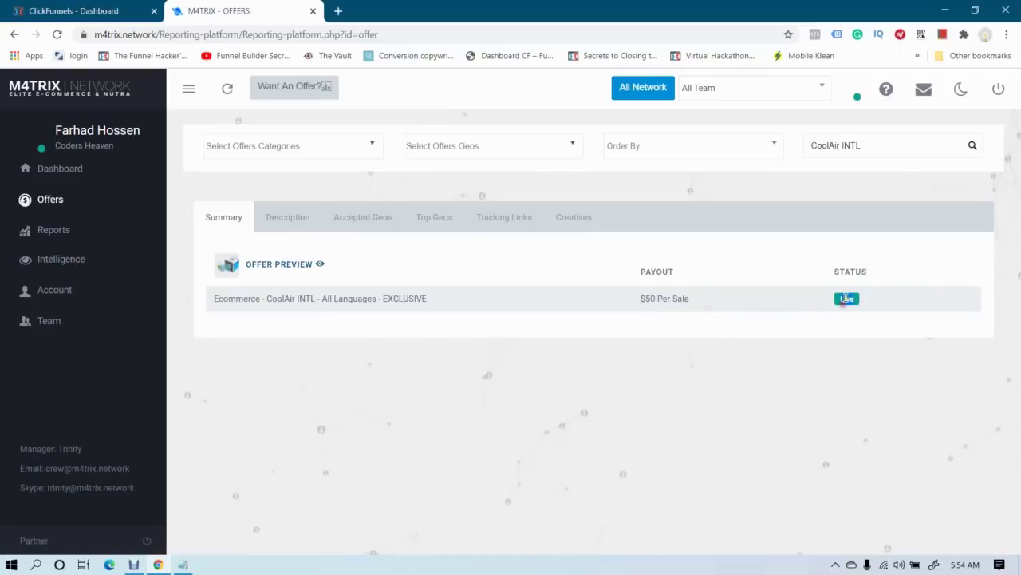
# Read the CoolAir INTL offer description and its list of accepted countries
pyautogui.click(300, 228)
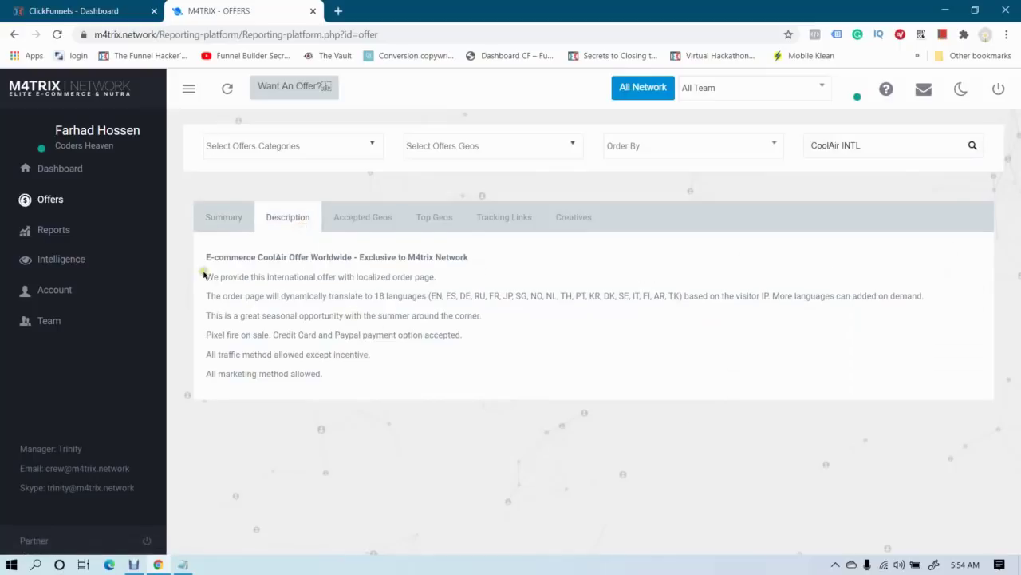
pyautogui.moveTo(204, 274); pyautogui.dragTo(317, 388)
pyautogui.click(317, 388)
pyautogui.click(360, 224)
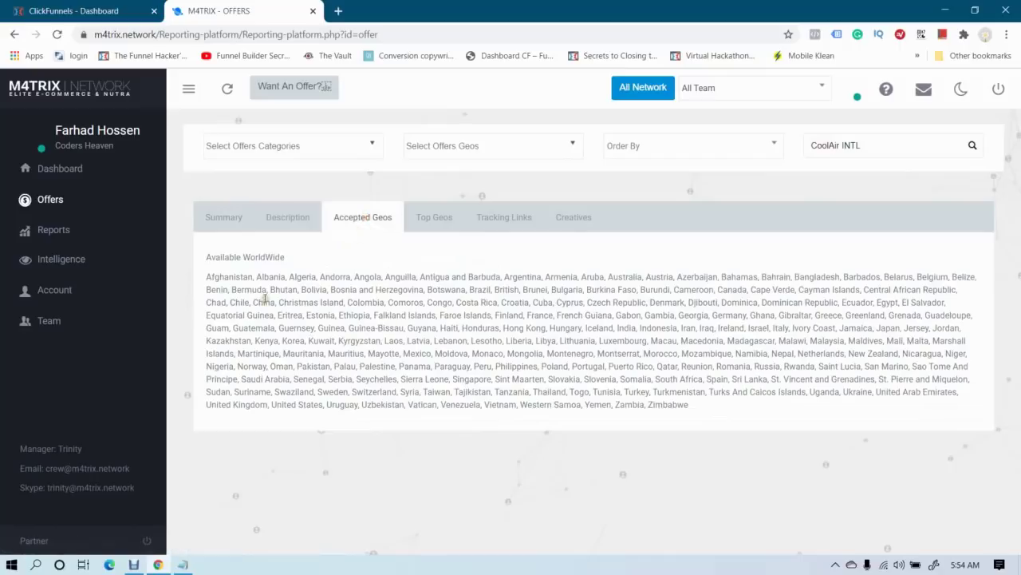
pyautogui.moveTo(203, 282); pyautogui.dragTo(728, 408)
pyautogui.click(729, 408)
pyautogui.moveTo(220, 278); pyautogui.dragTo(713, 417)
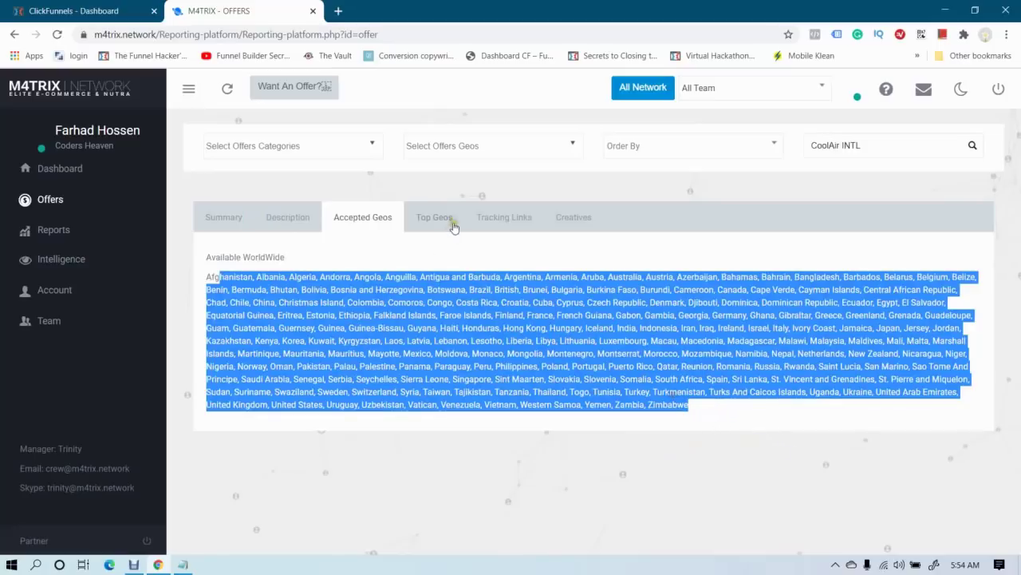
# Check the Top Geos, led by United States, then view the offer's tracking links
pyautogui.click(454, 222)
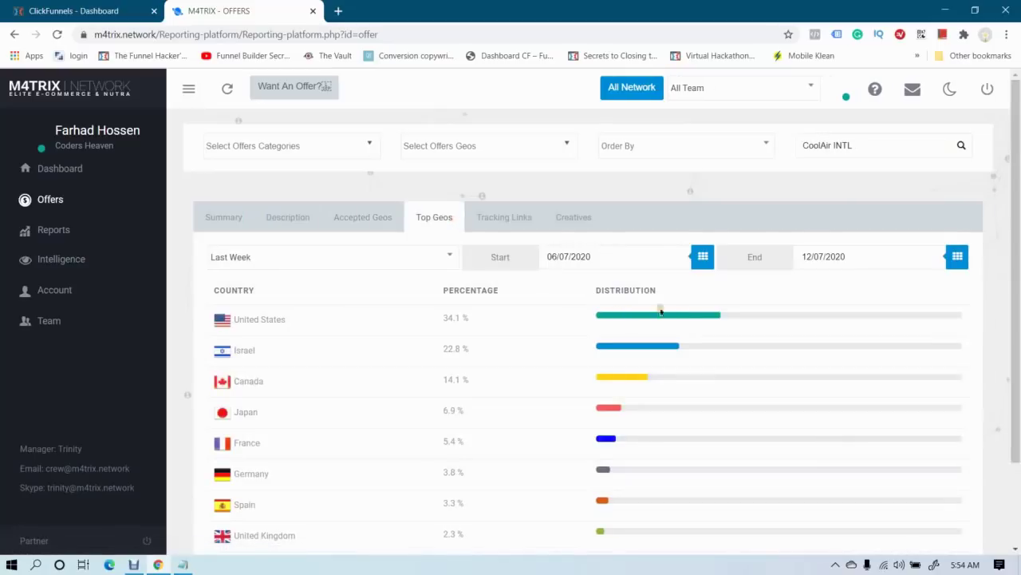
pyautogui.moveTo(231, 317); pyautogui.dragTo(298, 325)
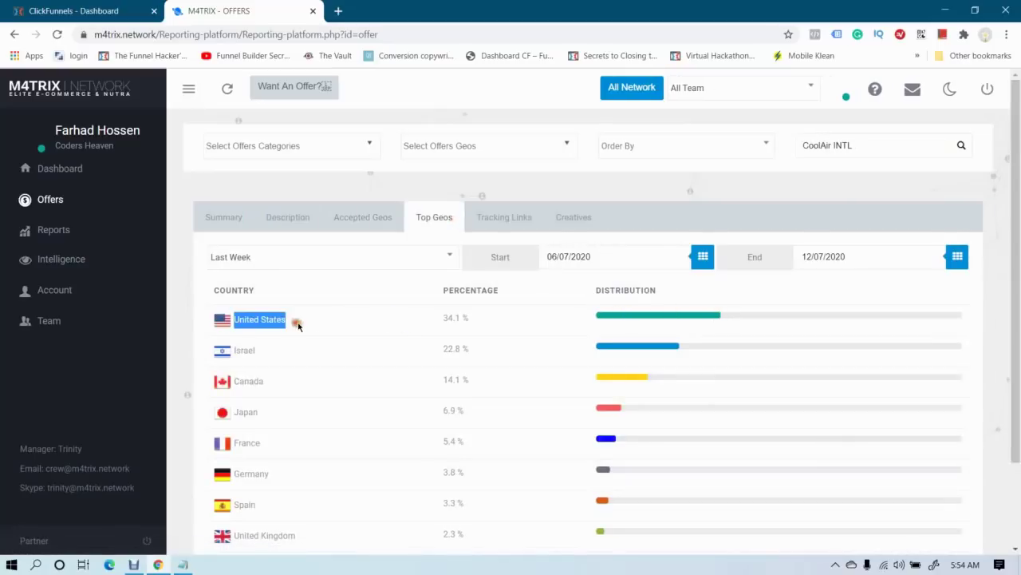
pyautogui.click(298, 325)
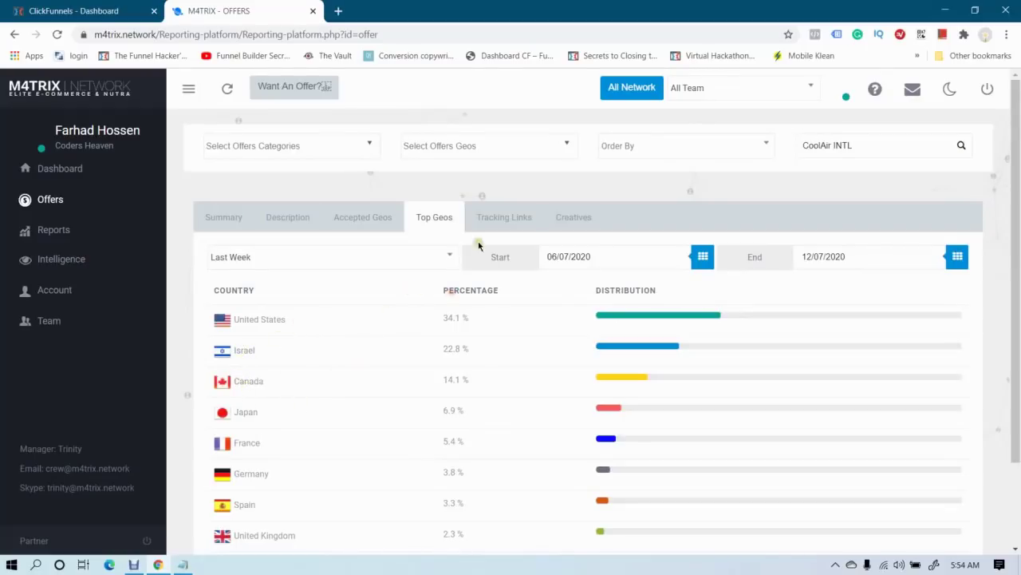
pyautogui.click(495, 223)
pyautogui.scroll(-3, 644, 329)
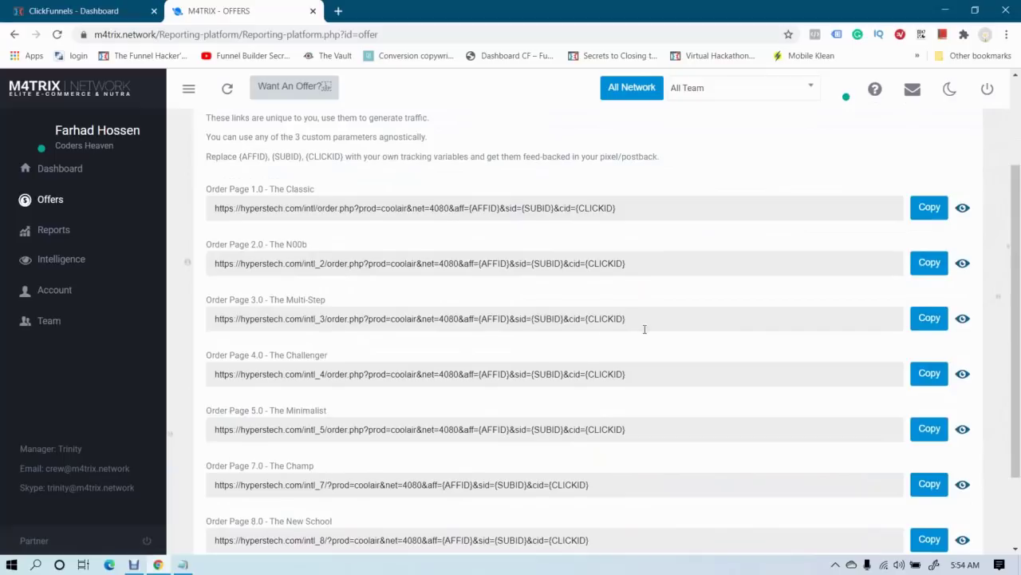
# Preview the 'Sales Page Flow - English' tracking link in a new tab
pyautogui.scroll(-2, 645, 329)
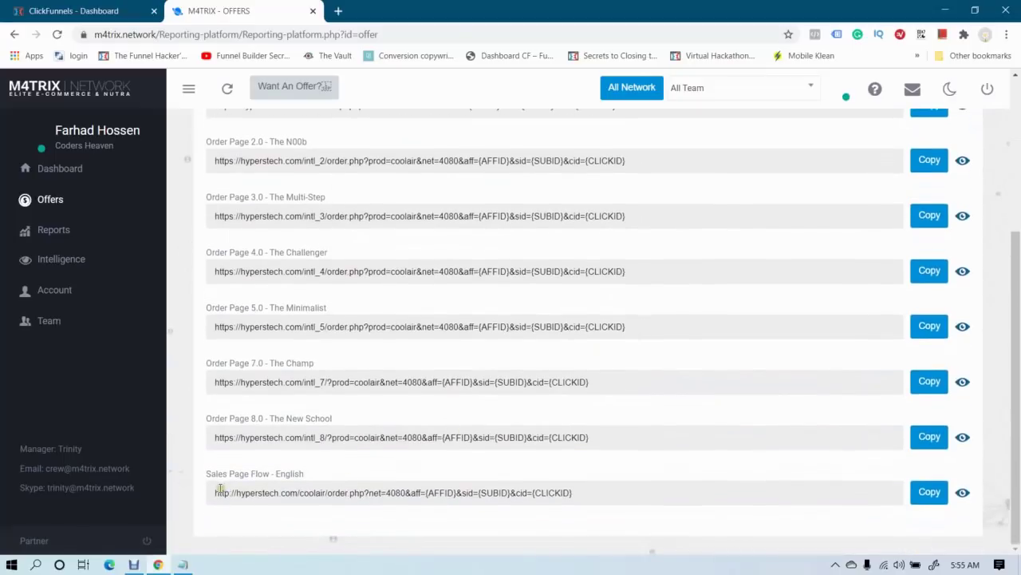
pyautogui.moveTo(210, 479); pyautogui.dragTo(299, 474)
pyautogui.click(320, 489)
pyautogui.click(962, 492)
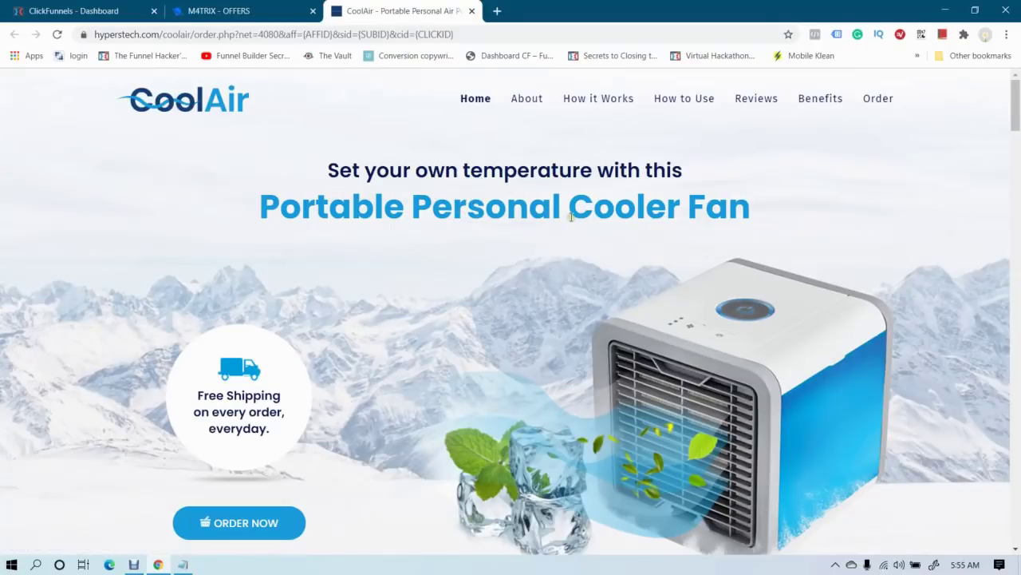
# Scroll through the CoolAir product page to review its features and pack prices
pyautogui.scroll(-15, 571, 217)
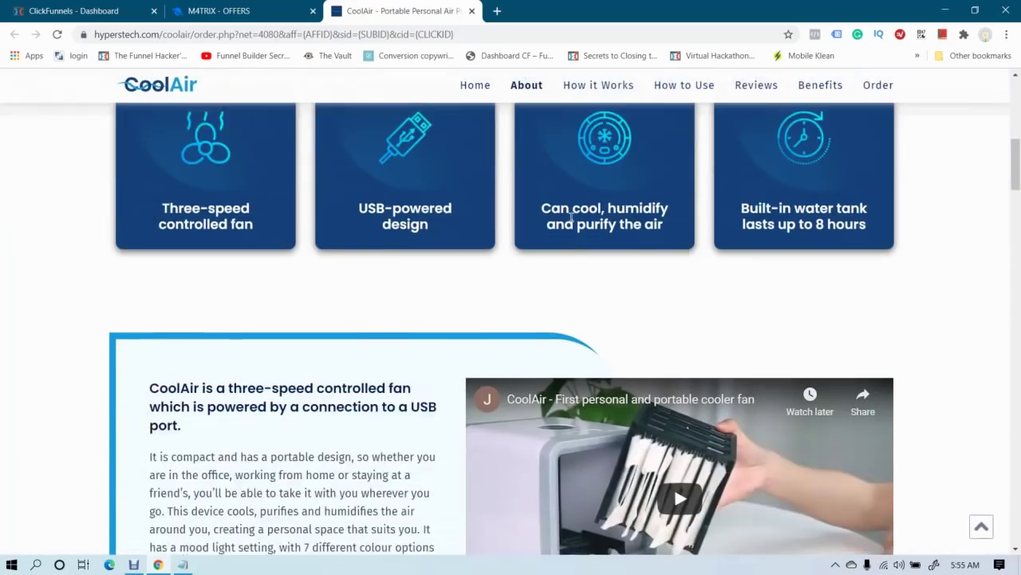
pyautogui.scroll(-20, 382, 221)
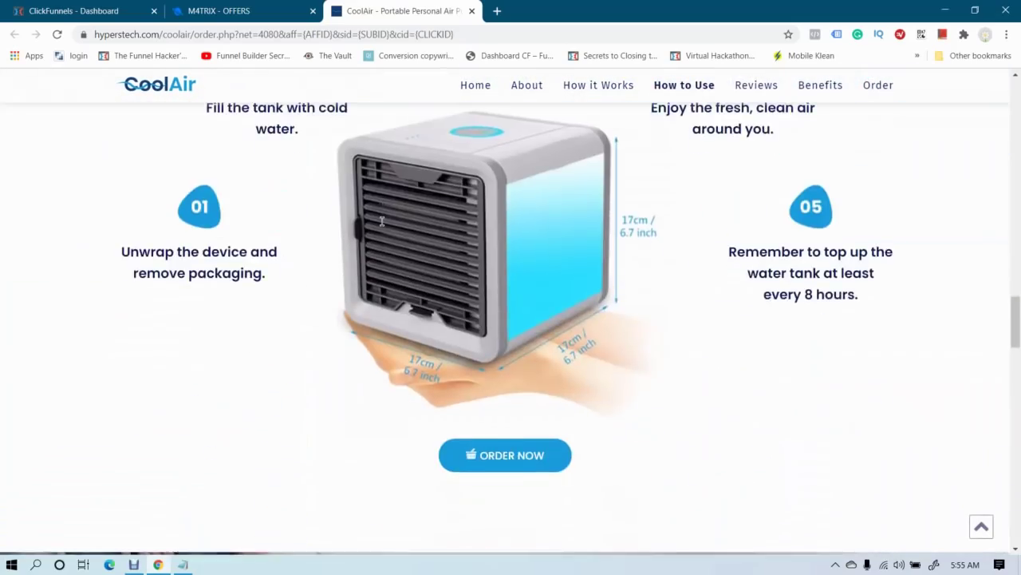
pyautogui.scroll(-10, 383, 221)
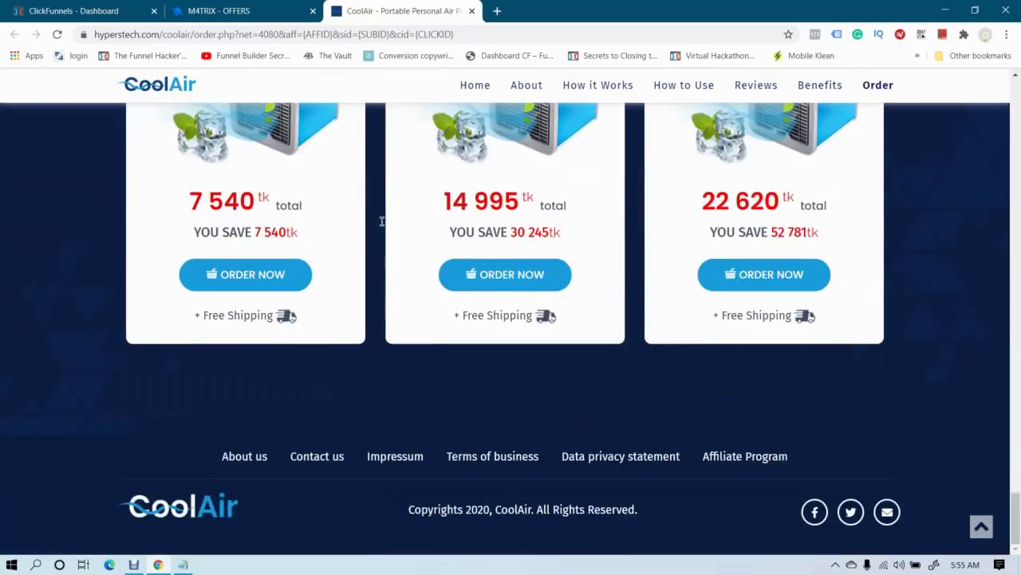
pyautogui.scroll(3, 382, 221)
pyautogui.scroll(-1, 382, 221)
pyautogui.scroll(-2, 382, 221)
pyautogui.scroll(3, 383, 221)
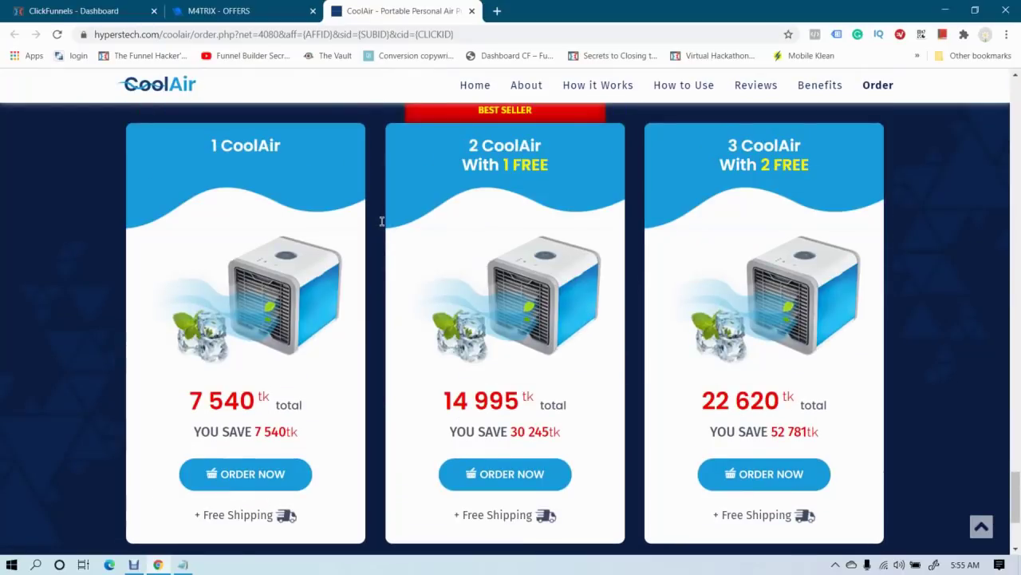
pyautogui.scroll(1, 317, 217)
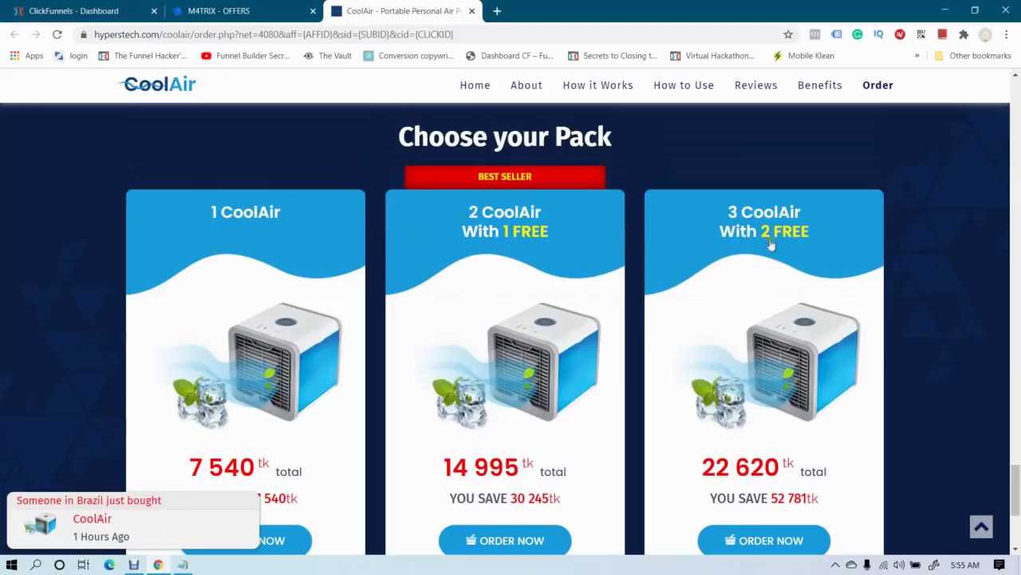
pyautogui.scroll(-3, 238, 266)
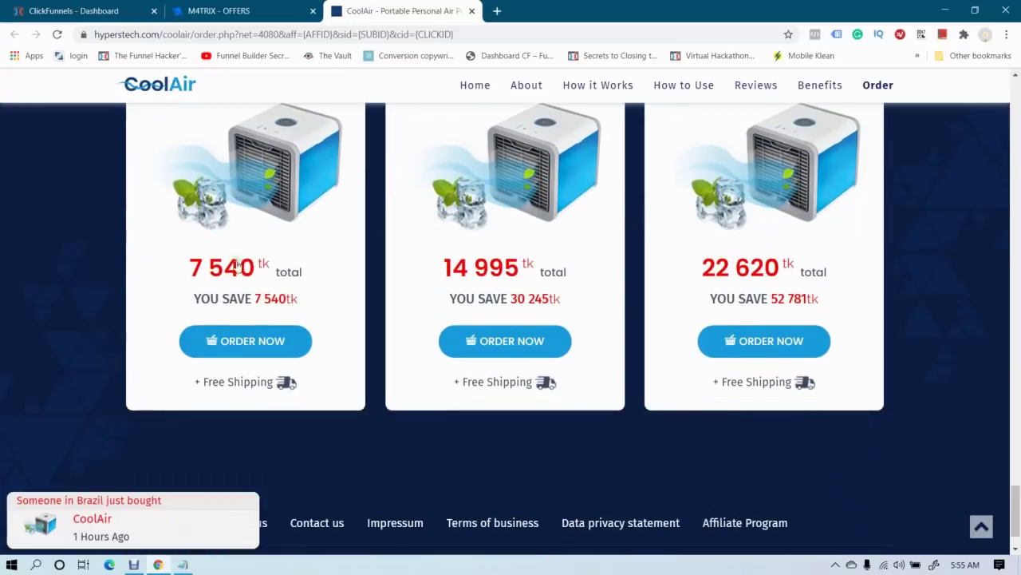
pyautogui.scroll(1, 272, 312)
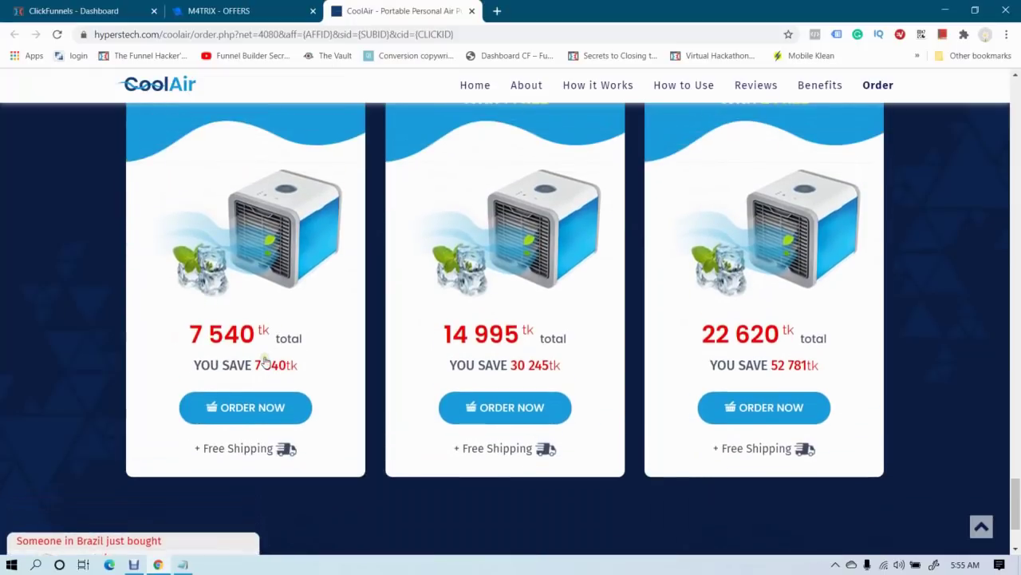
pyautogui.scroll(2, 268, 361)
pyautogui.scroll(-1, 511, 307)
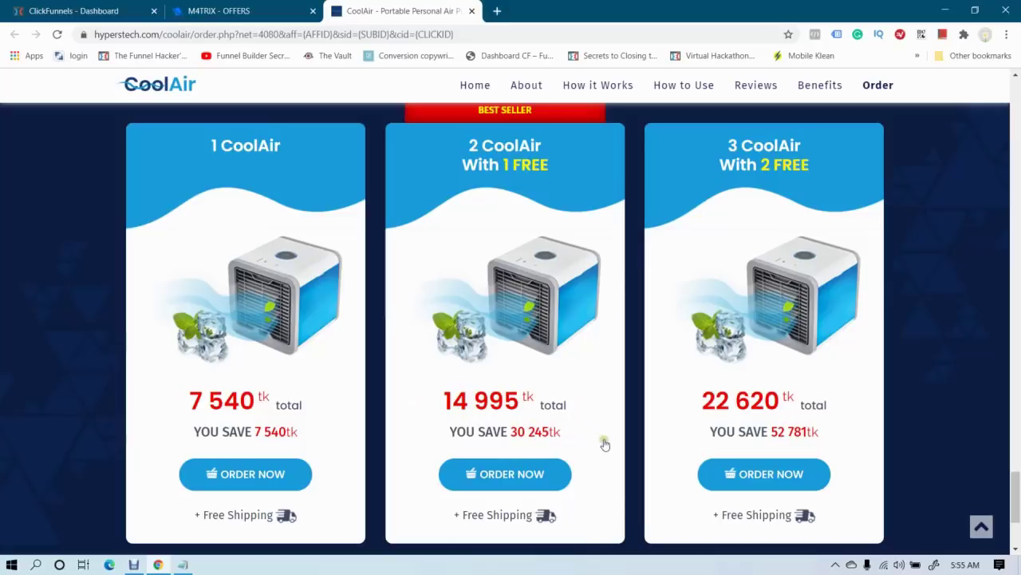
pyautogui.scroll(20, 607, 444)
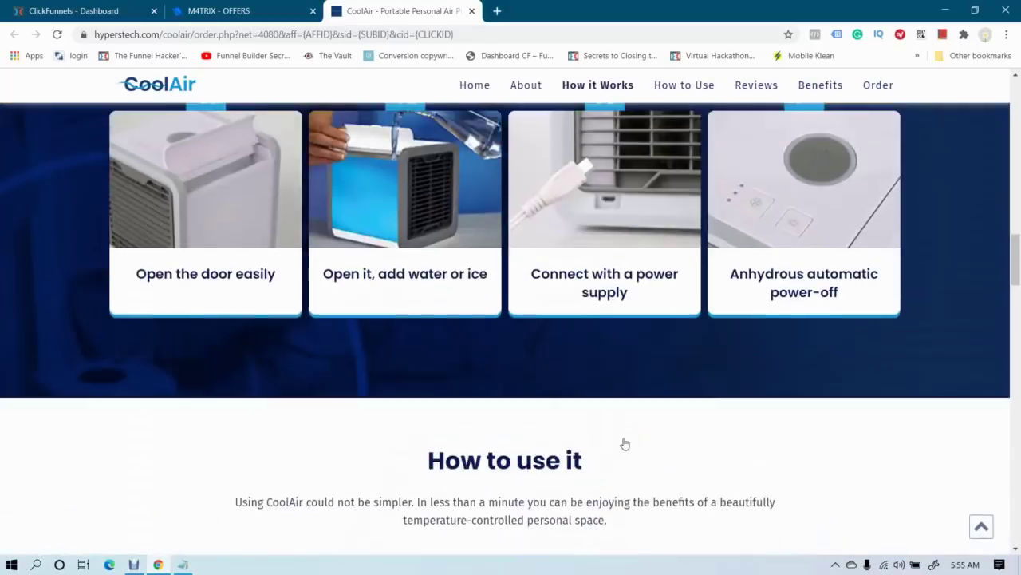
pyautogui.scroll(15, 625, 444)
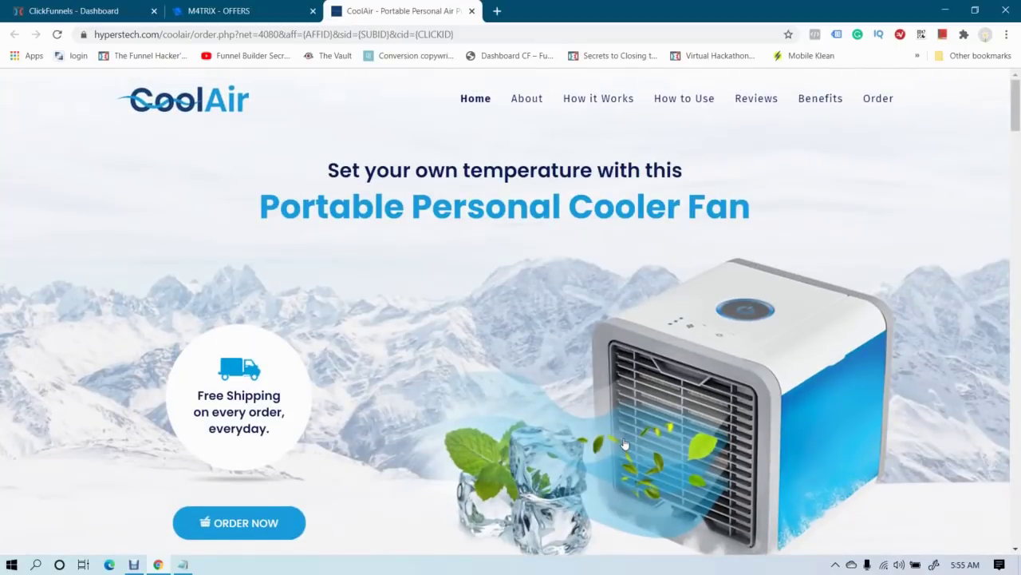
pyautogui.scroll(-2, 625, 444)
pyautogui.scroll(2, 625, 444)
pyautogui.scroll(-5, 625, 444)
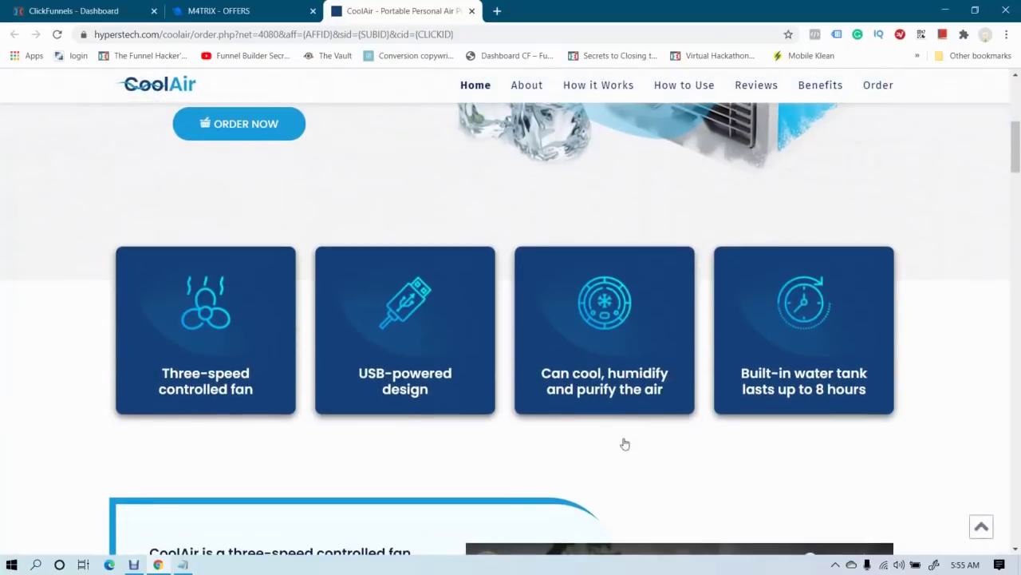
pyautogui.scroll(5, 625, 443)
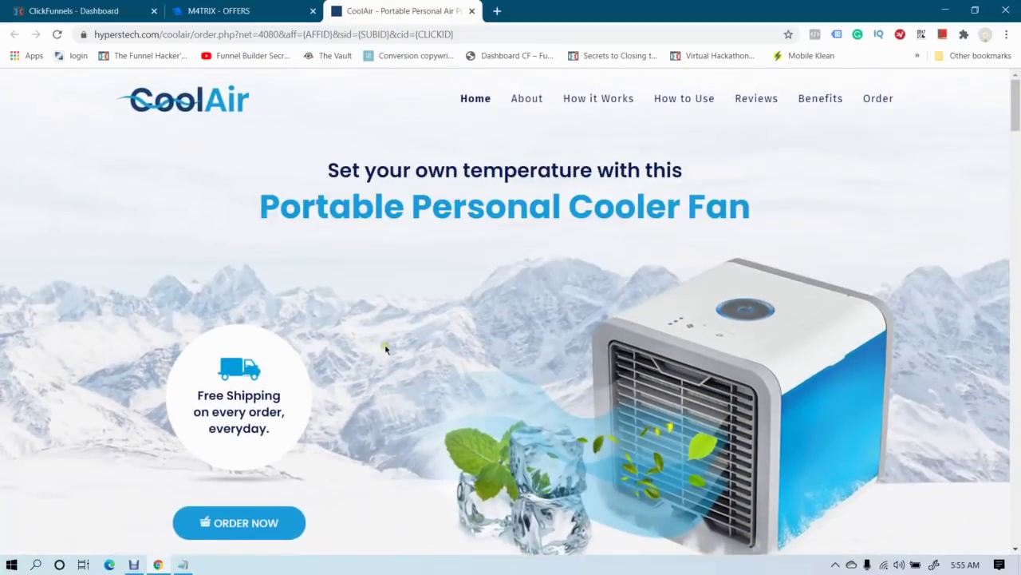
pyautogui.click(189, 7)
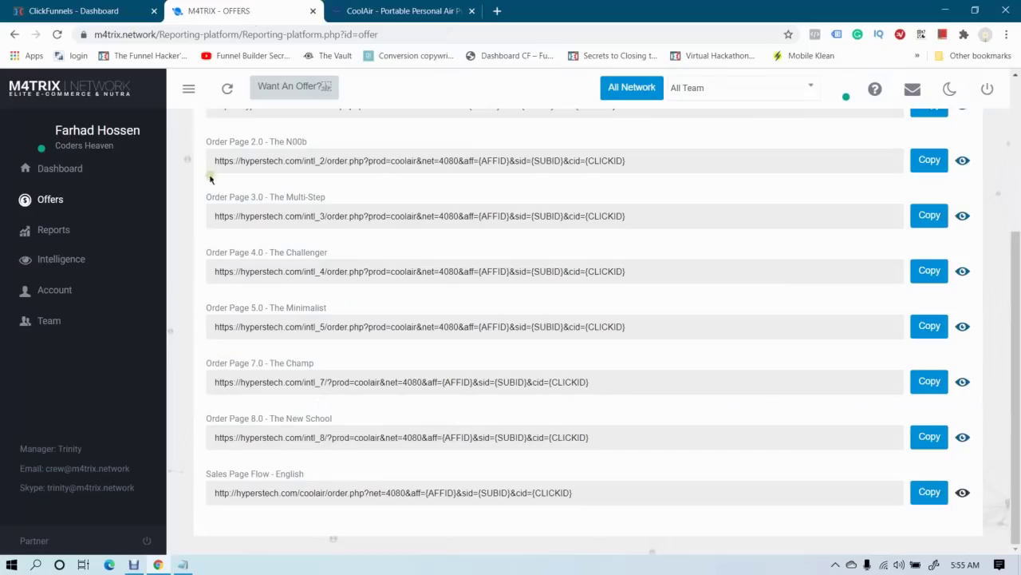
pyautogui.click(398, 8)
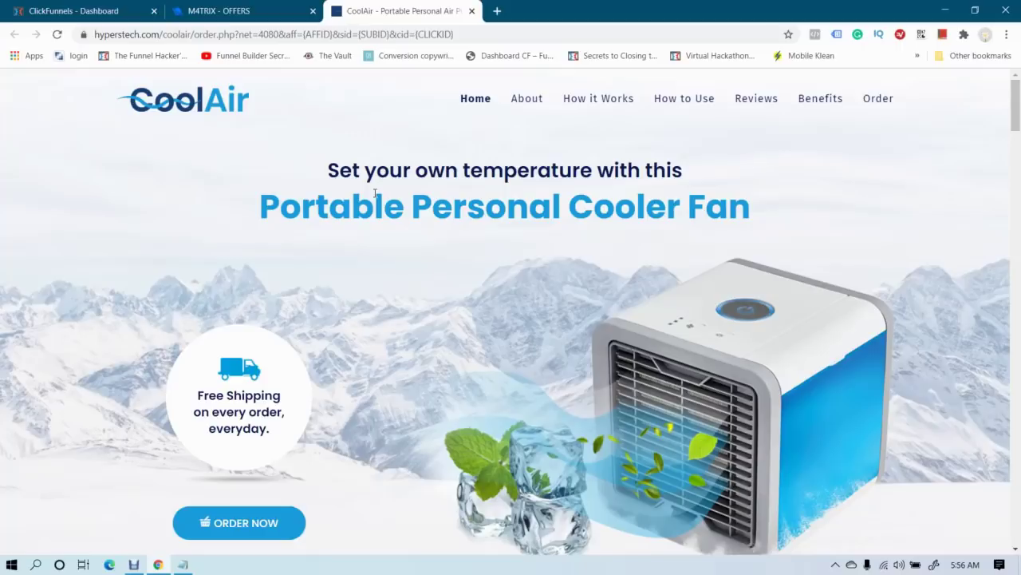
pyautogui.scroll(-6, 375, 193)
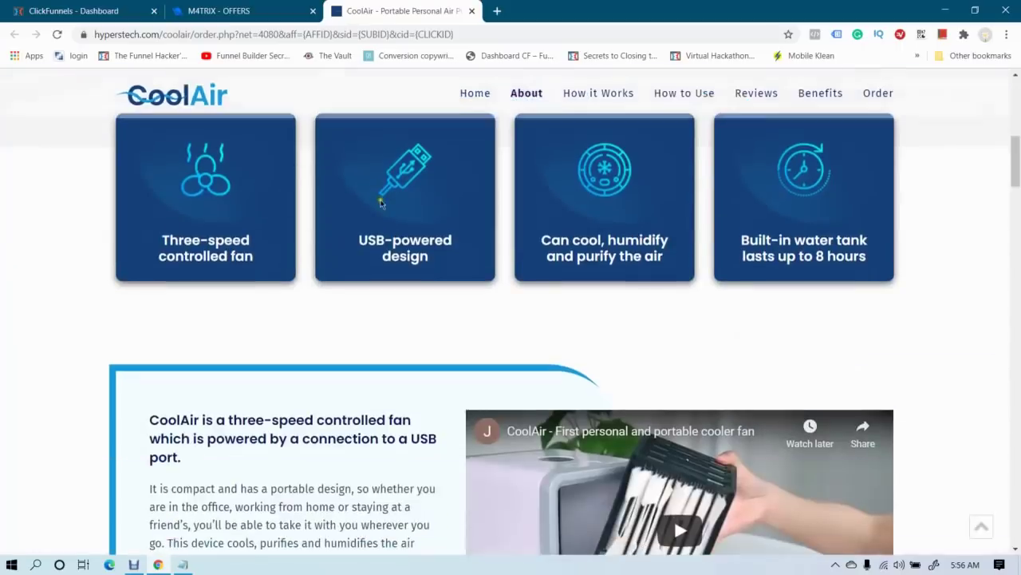
pyautogui.scroll(3, 378, 201)
pyautogui.scroll(3, 378, 200)
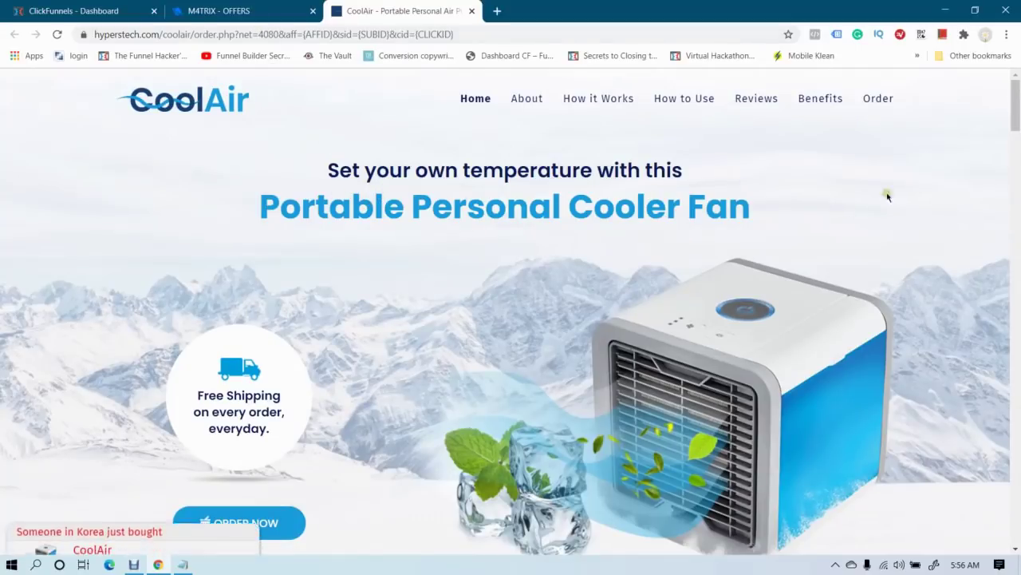
pyautogui.click(1007, 34)
# Open a new incognito window and go to the Google Ads site
pyautogui.click(907, 84)
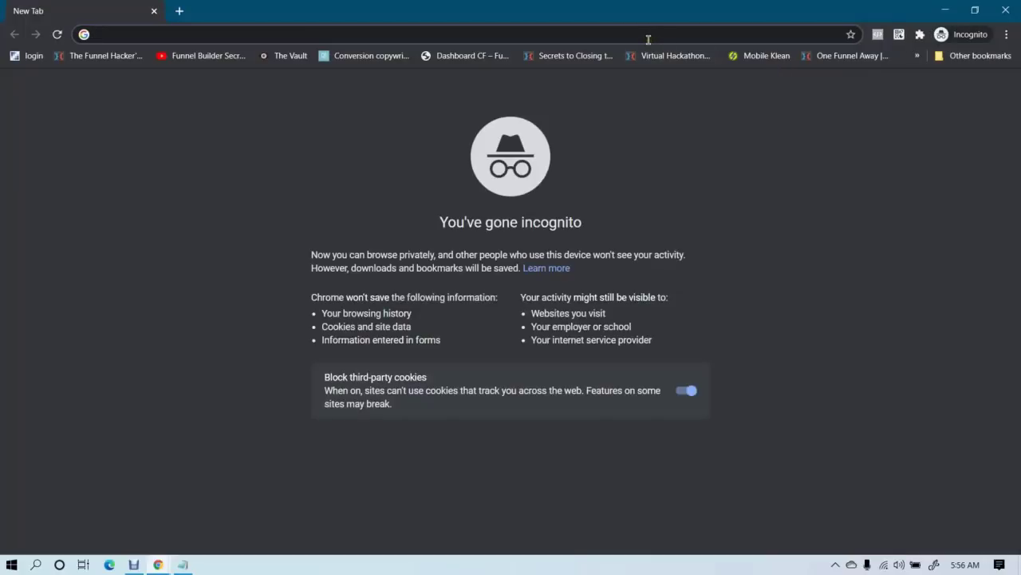
pyautogui.write('ADS')
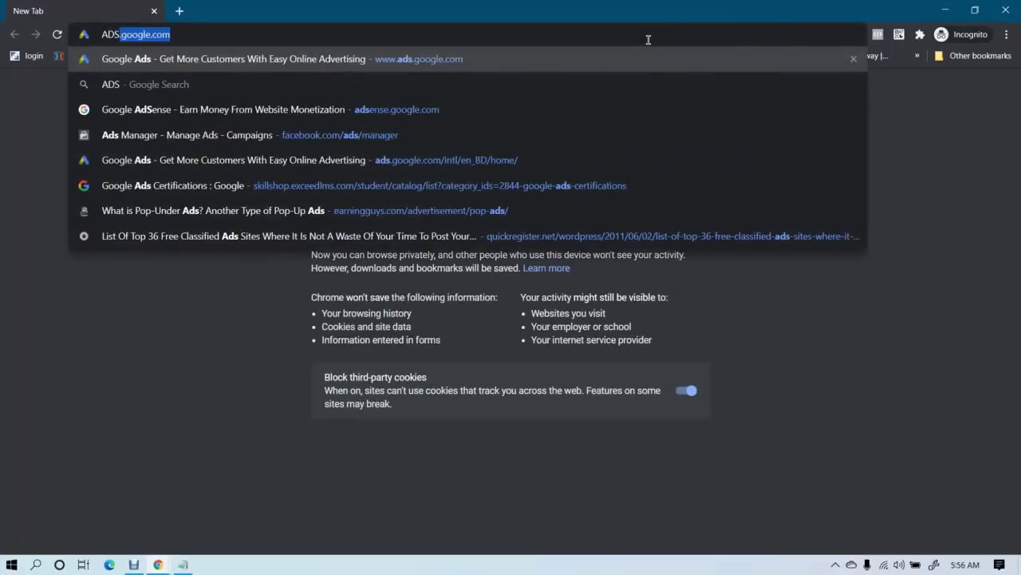
pyautogui.press('Return')
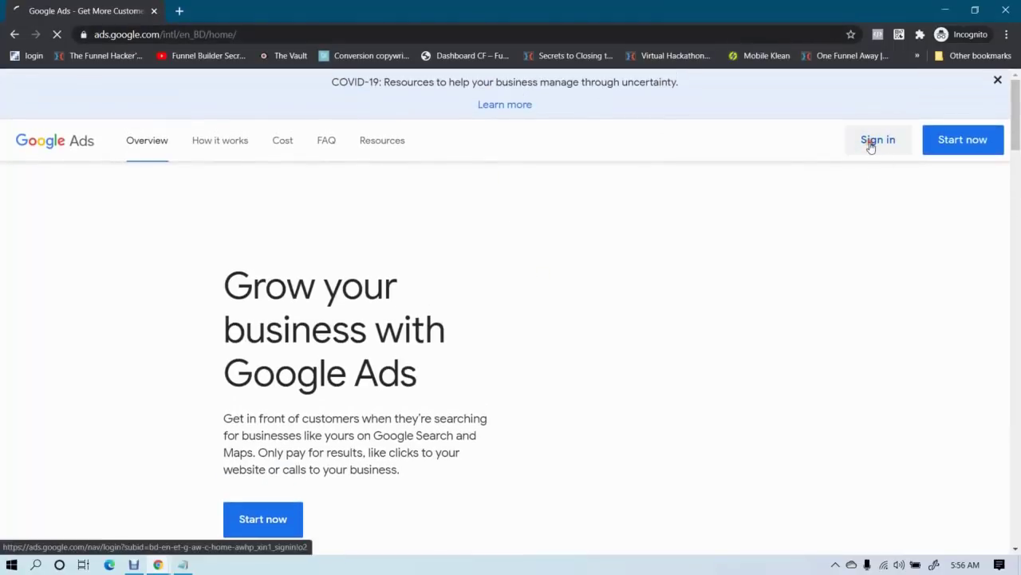
# Sign in to Google Ads with the account's email address and password
pyautogui.click(871, 144)
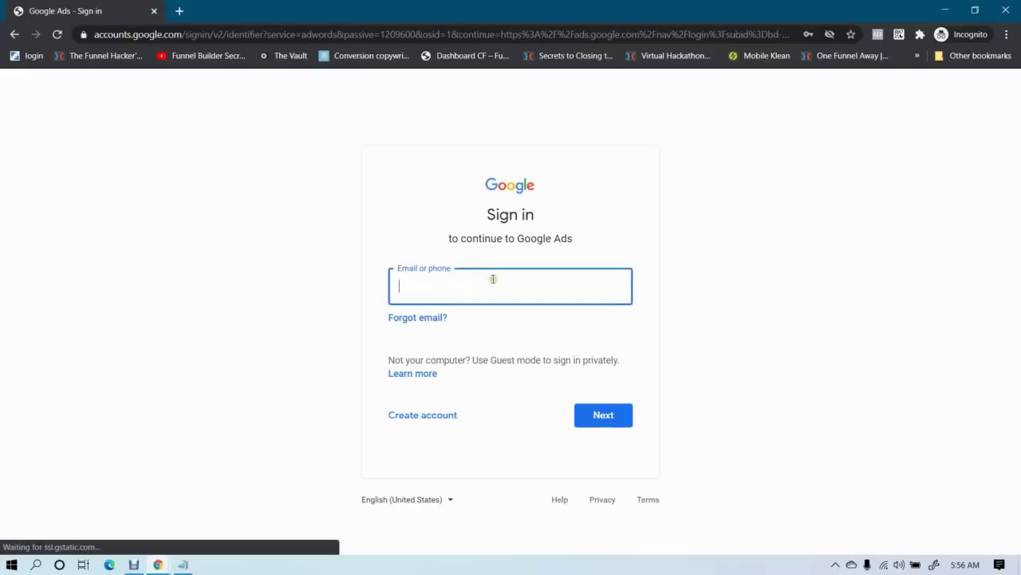
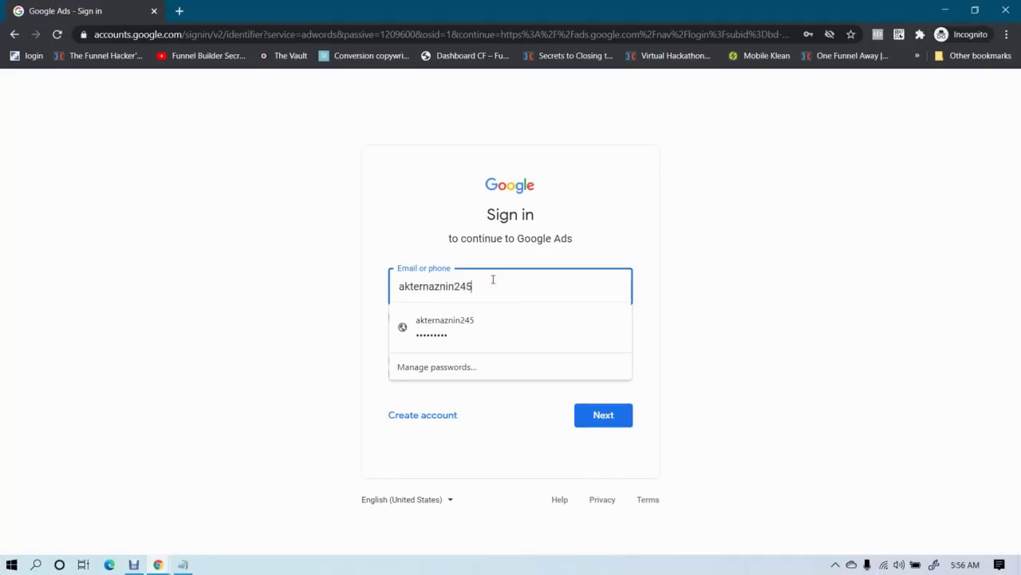
pyautogui.press('Return')
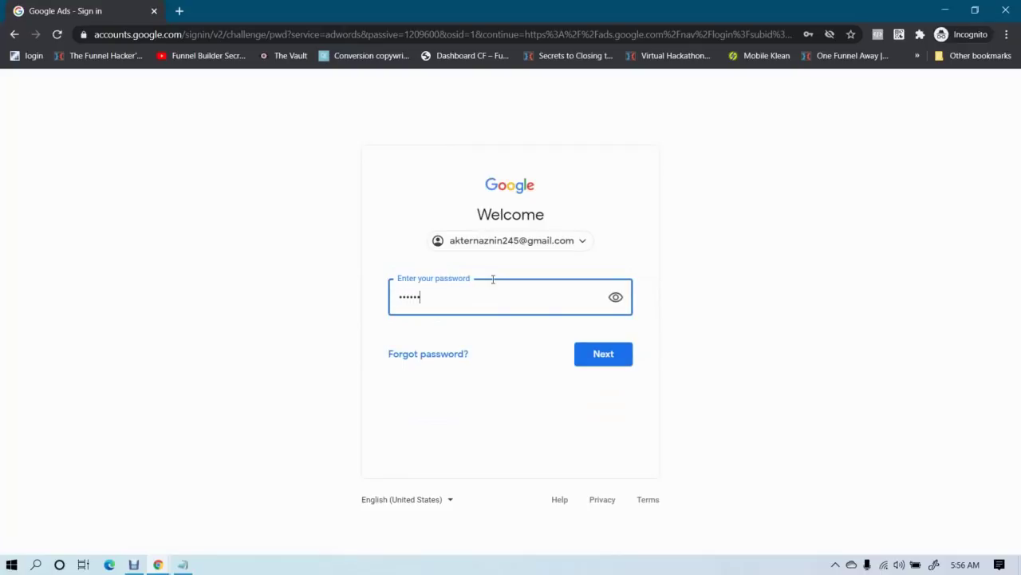
pyautogui.press('Return')
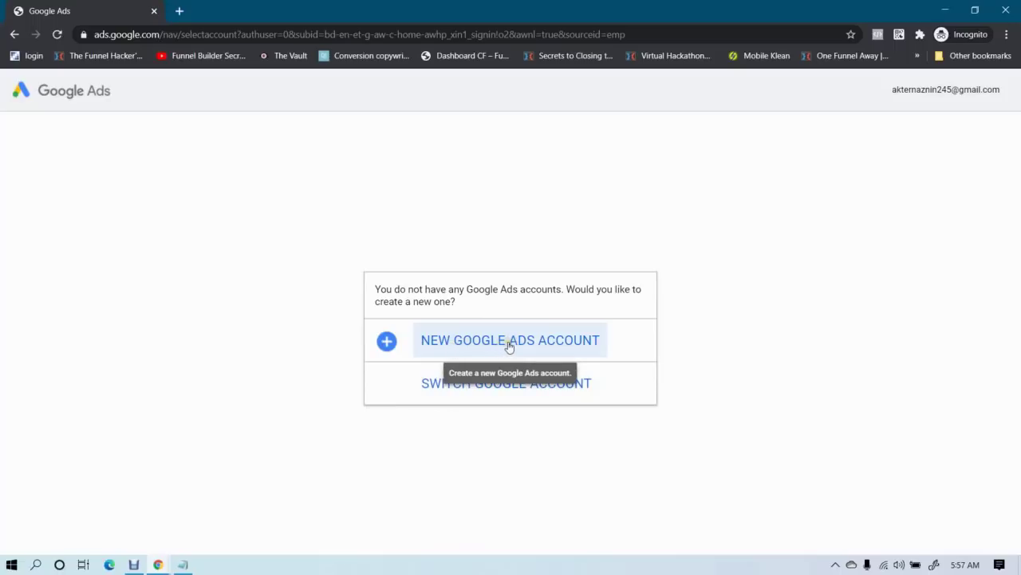
# Create a new Google Ads account and choose 'Explore more campaign options and tools'
pyautogui.click(506, 346)
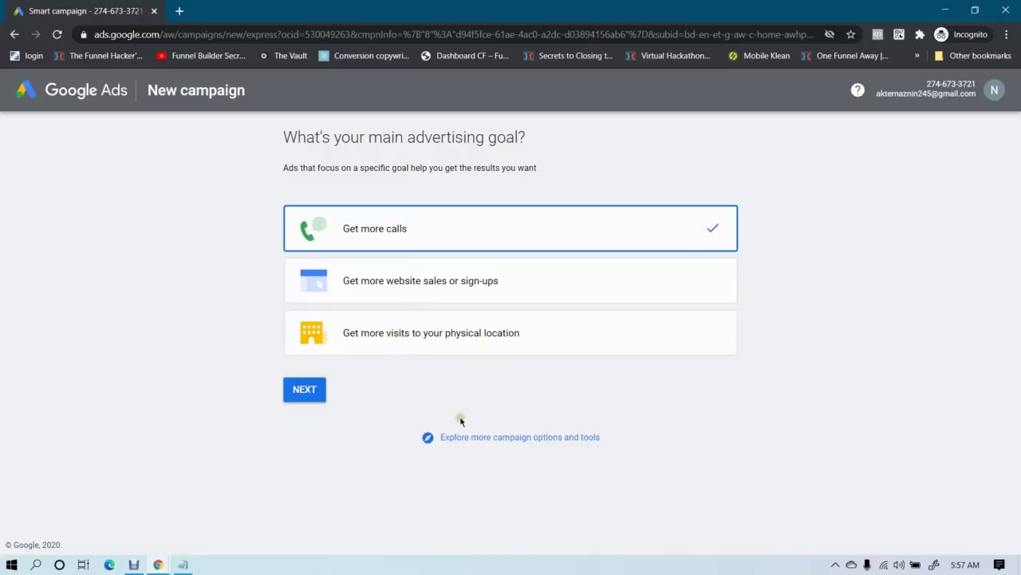
pyautogui.click(515, 439)
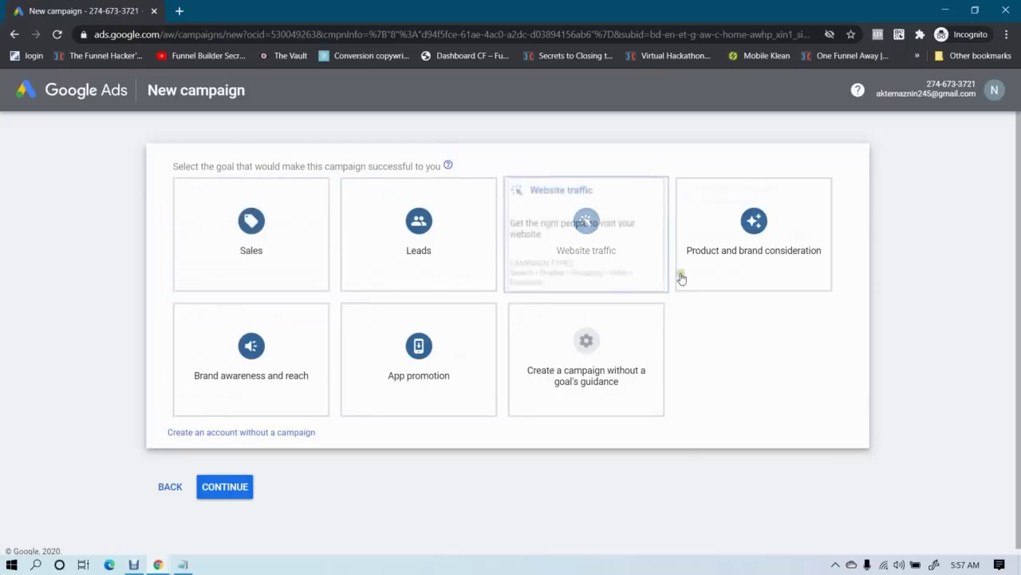
# Pick Sales as the goal and Search as the campaign type after comparing Display and Smart
pyautogui.click(257, 226)
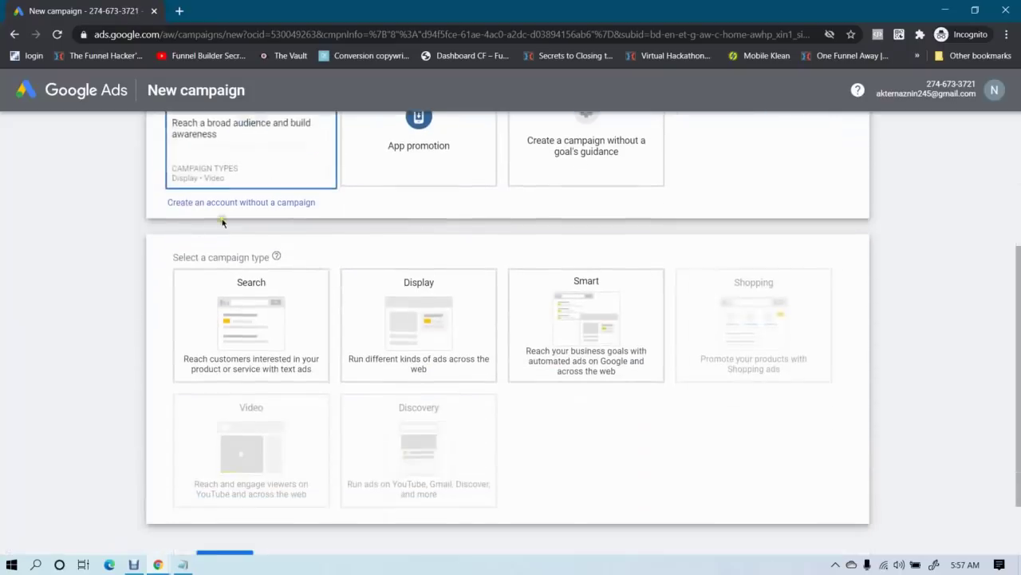
pyautogui.click(200, 268)
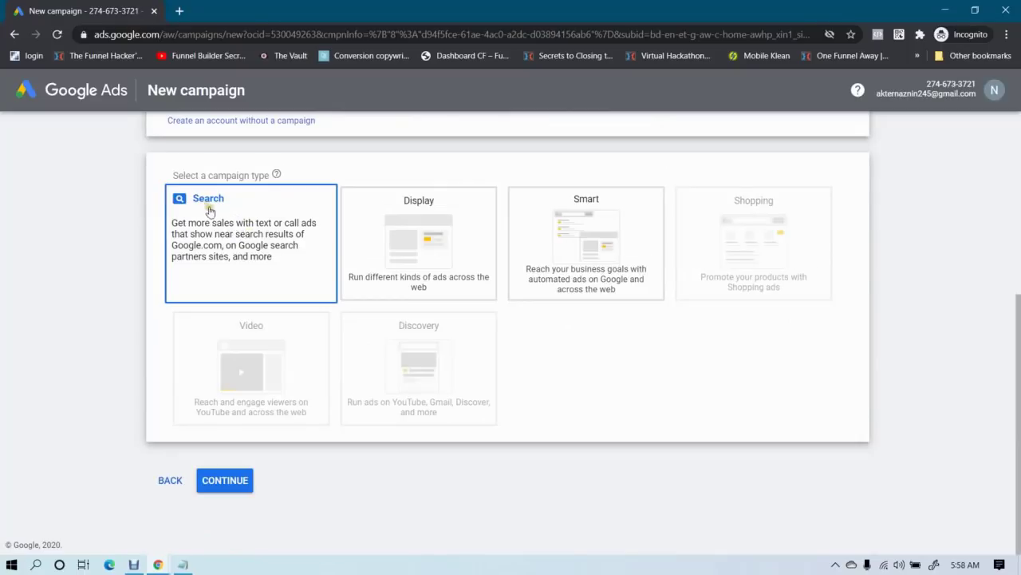
pyautogui.click(447, 216)
pyautogui.click(594, 233)
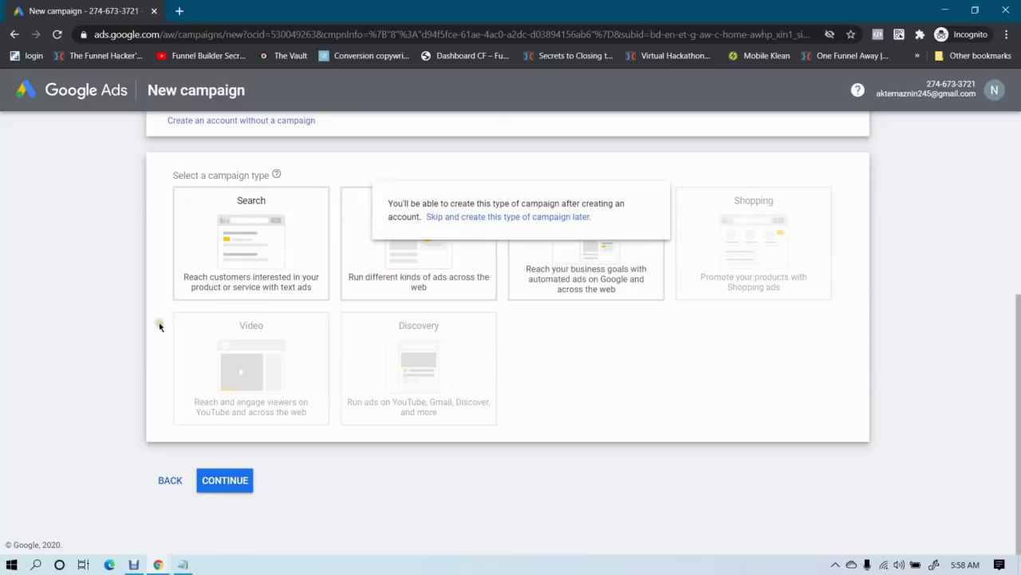
pyautogui.moveTo(221, 334)
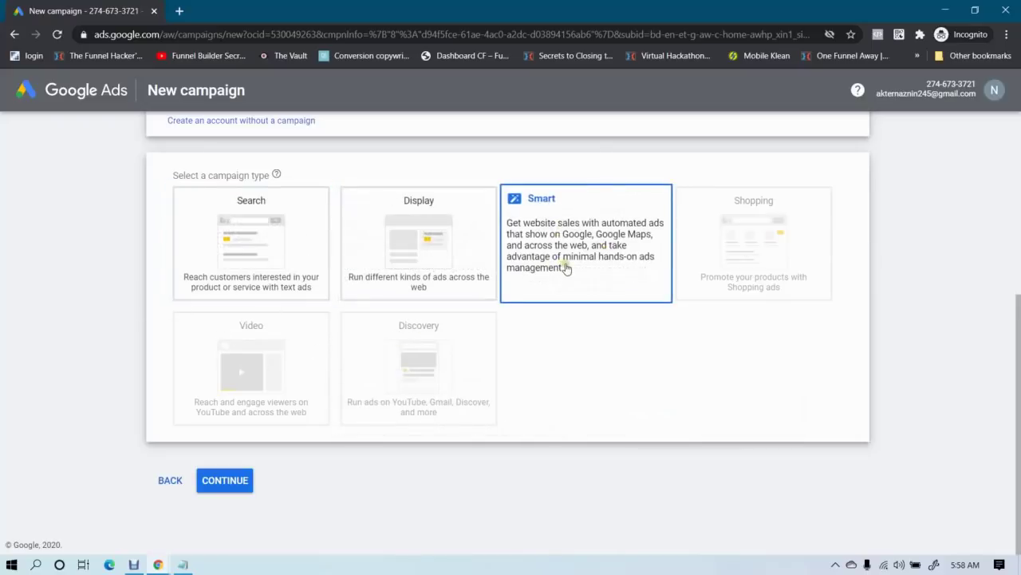
pyautogui.click(229, 239)
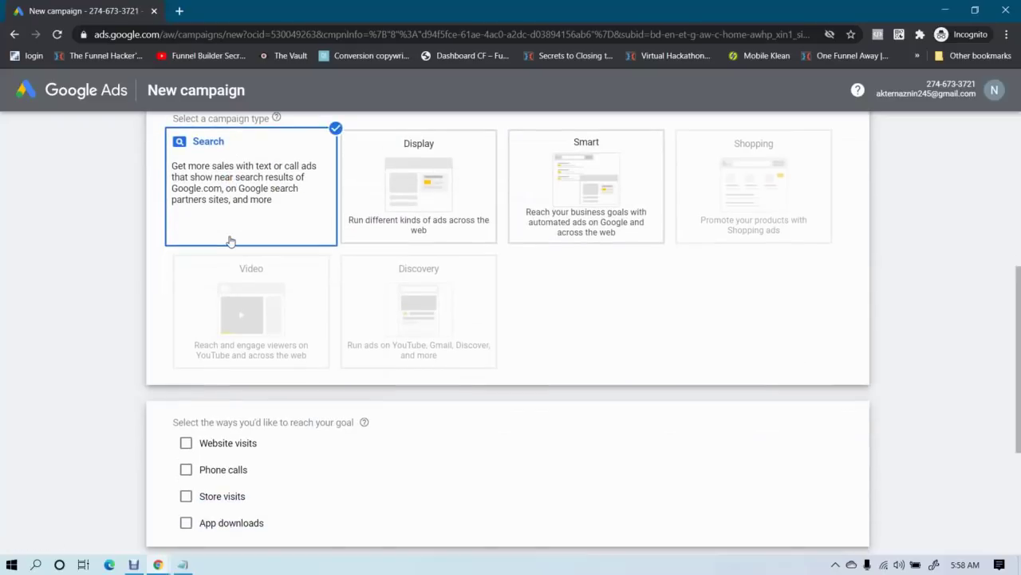
pyautogui.scroll(-1, 163, 244)
pyautogui.scroll(-3, 68, 264)
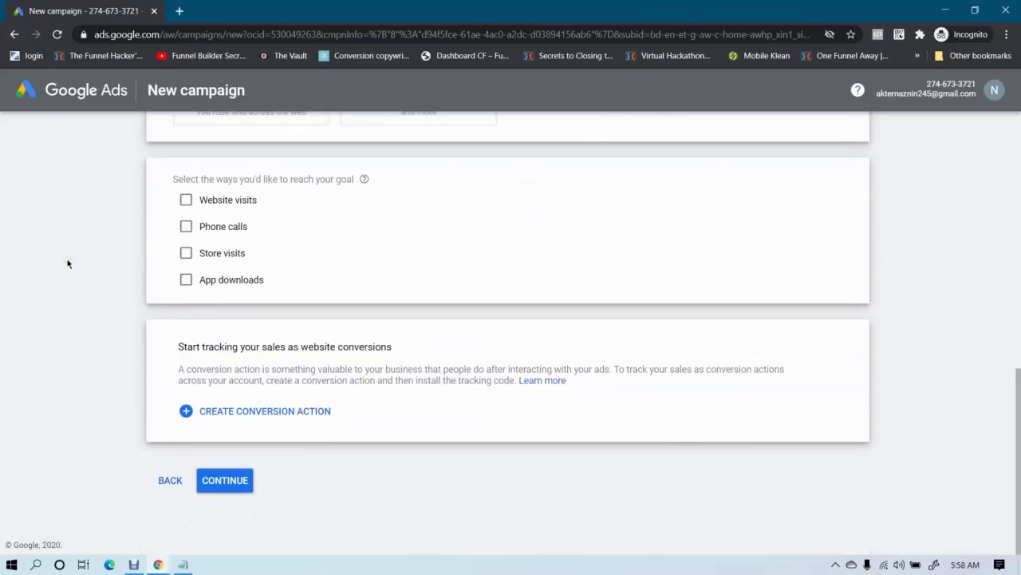
pyautogui.scroll(4, 67, 264)
pyautogui.scroll(-4, 68, 264)
# Tick Website visits and copy the CoolAir order page address from the product window
pyautogui.click(186, 200)
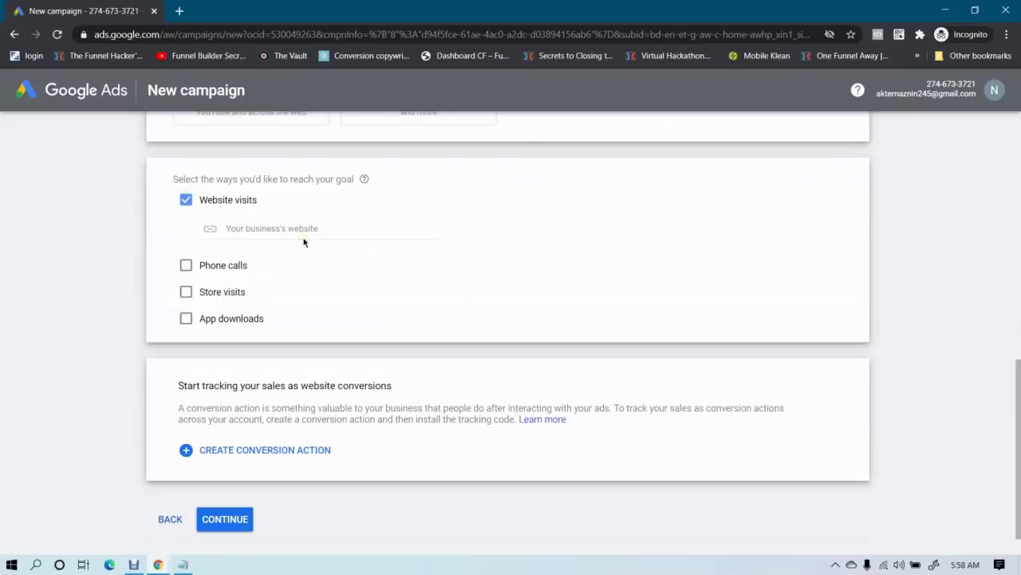
pyautogui.moveTo(160, 560)
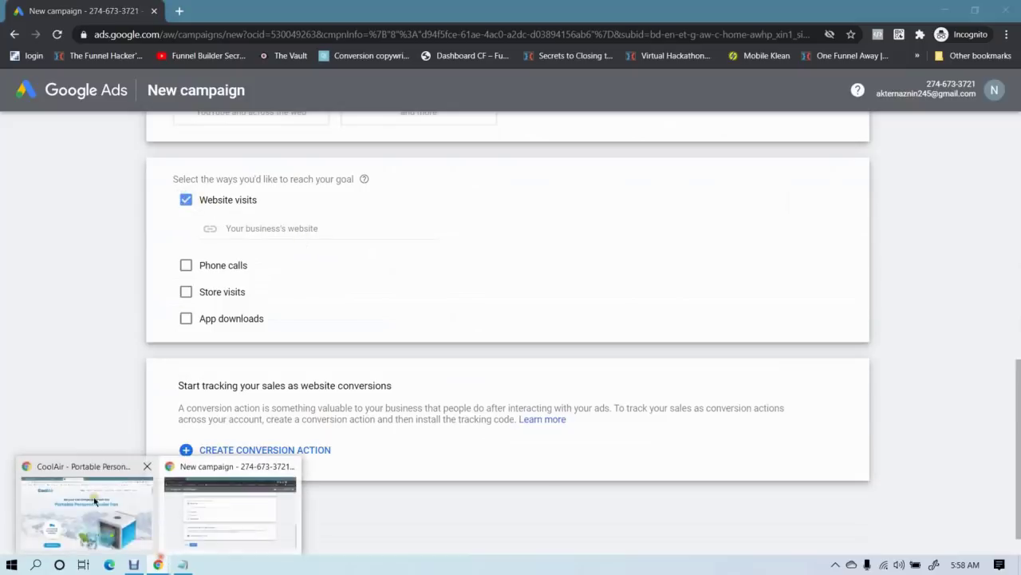
pyautogui.click(82, 482)
pyautogui.moveTo(278, 33); pyautogui.dragTo(0, 100)
pyautogui.hotkey('ctrl', 'c')
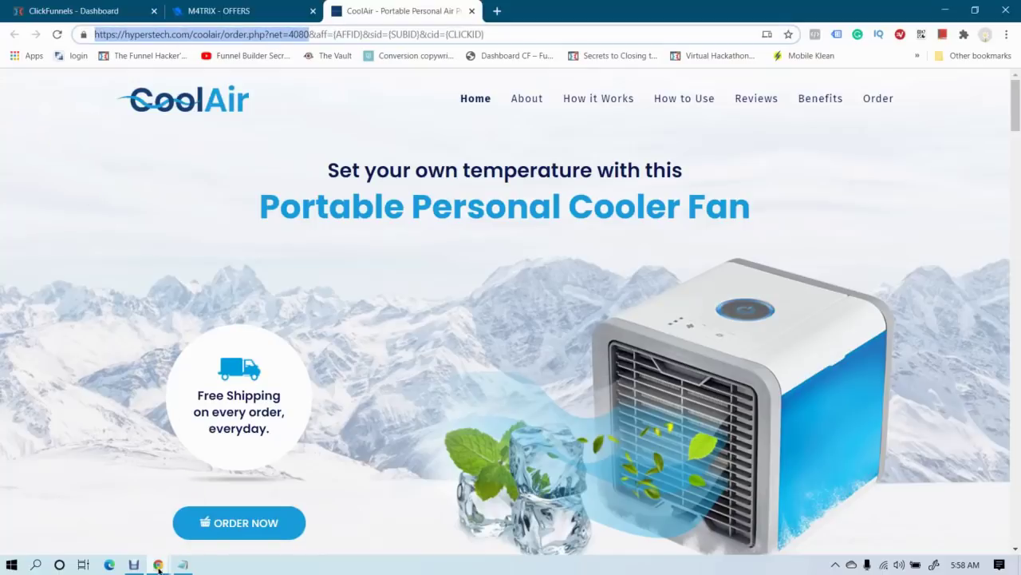
# Paste the CoolAir order page URL as the business website and continue to campaign settings
pyautogui.moveTo(182, 564)
pyautogui.click(240, 515)
pyautogui.click(280, 229)
pyautogui.hotkey('ctrl', 'v')
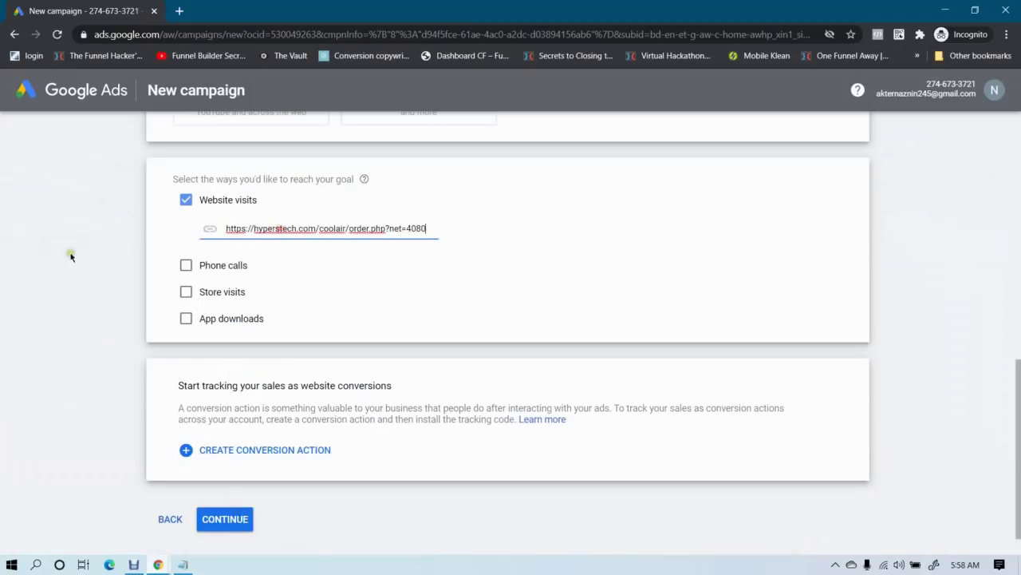
pyautogui.click(69, 255)
pyautogui.click(219, 523)
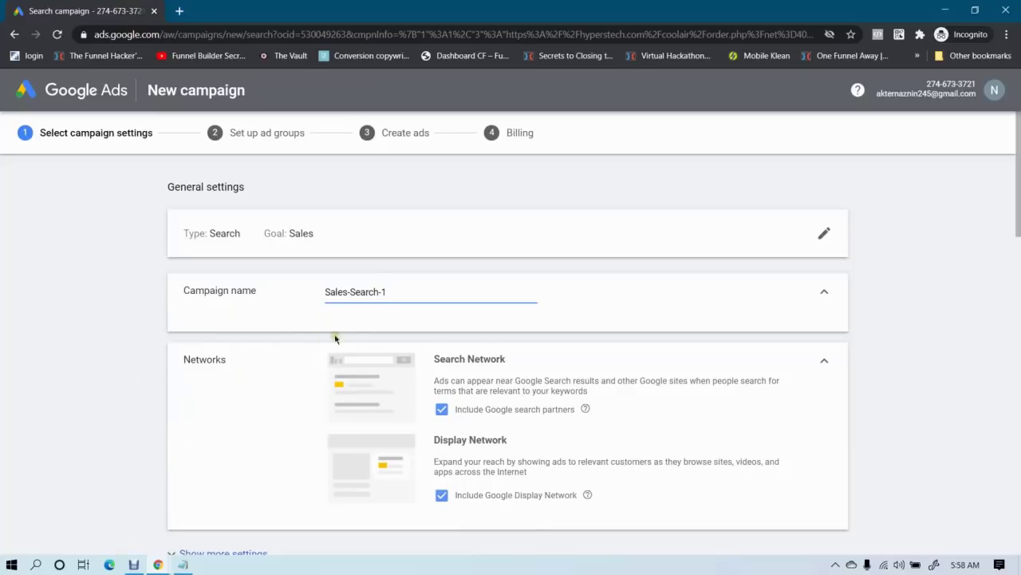
# Copy 'CoolAir INTL' from the M4TRIX offer summary
pyautogui.moveTo(158, 564)
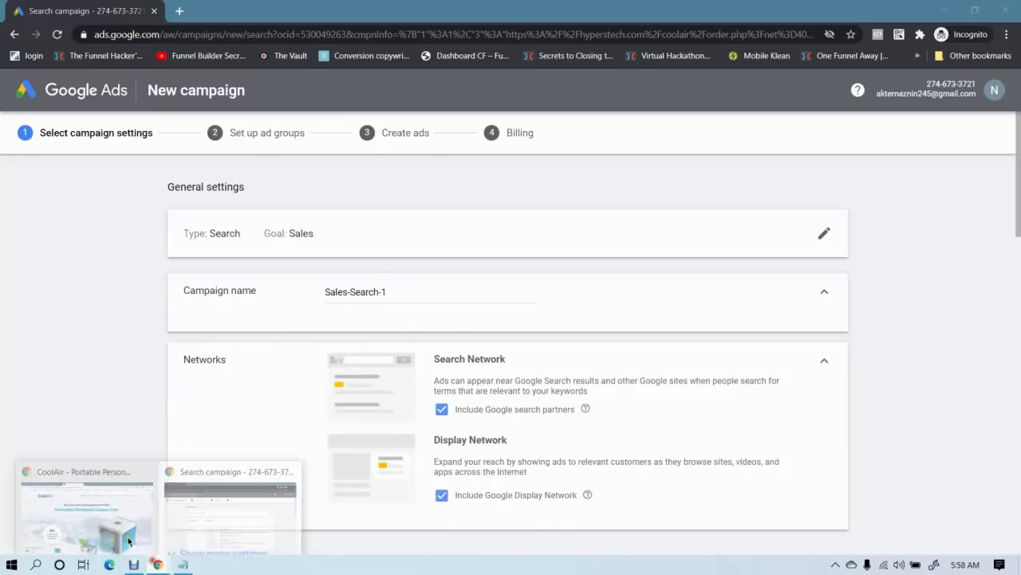
pyautogui.click(96, 503)
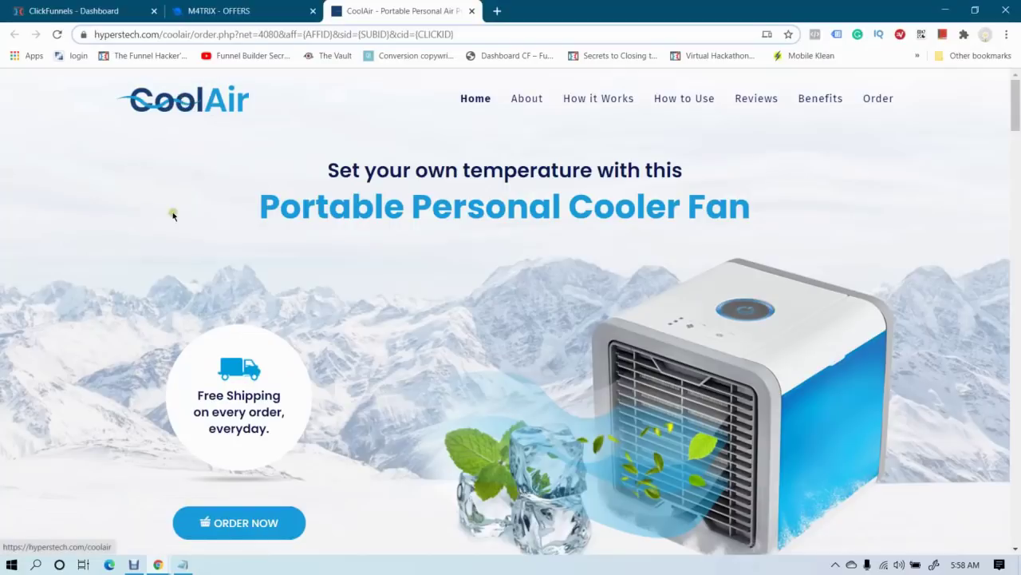
pyautogui.click(225, 8)
pyautogui.scroll(3, 297, 274)
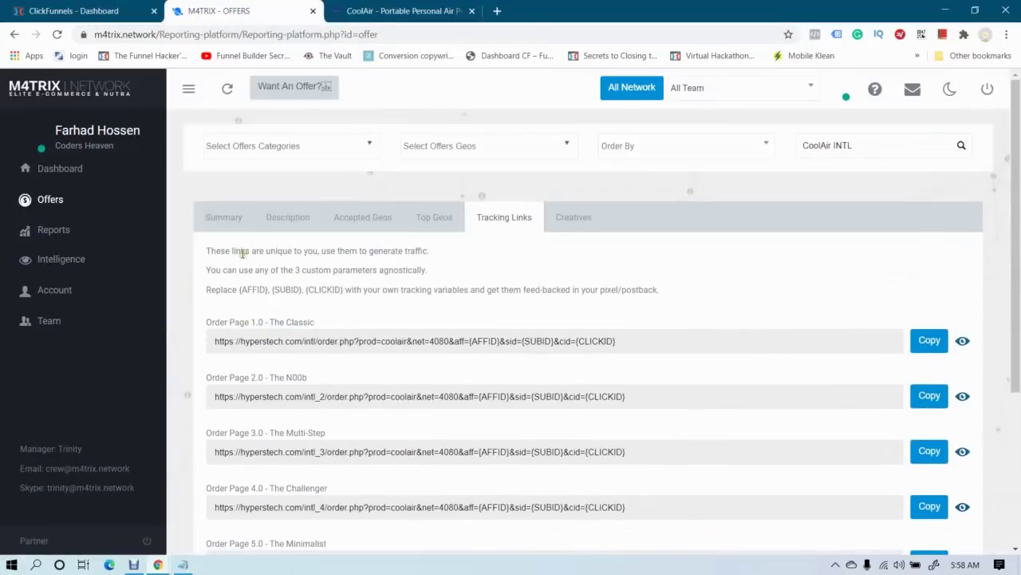
pyautogui.click(223, 220)
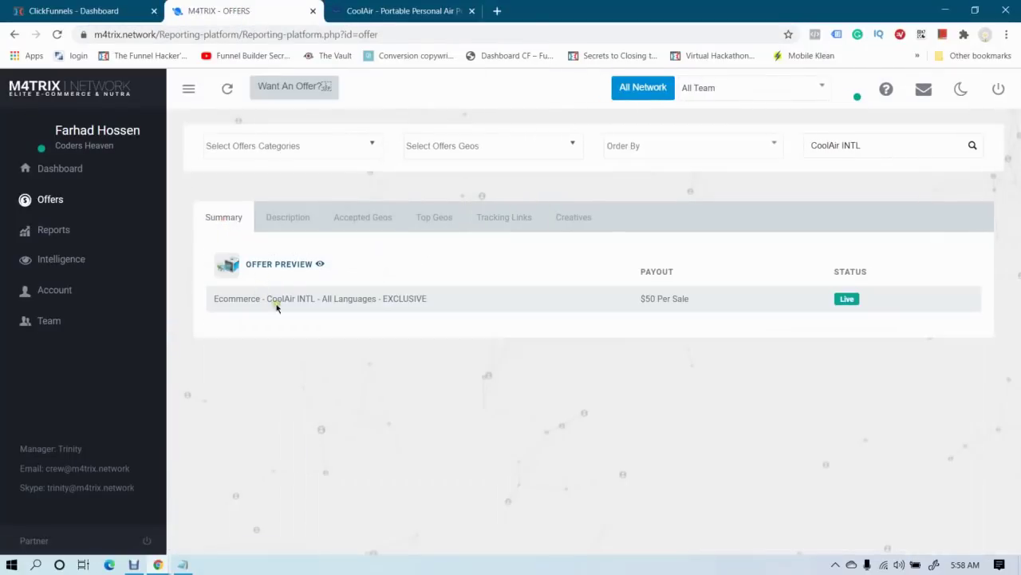
pyautogui.moveTo(266, 300)
pyautogui.mouseDown()
pyautogui.moveTo(328, 305)
pyautogui.moveTo(312, 295)
pyautogui.moveTo(279, 312)
pyautogui.moveTo(268, 300)
pyautogui.mouseUp()
pyautogui.hotkey('ctrl', 'c')
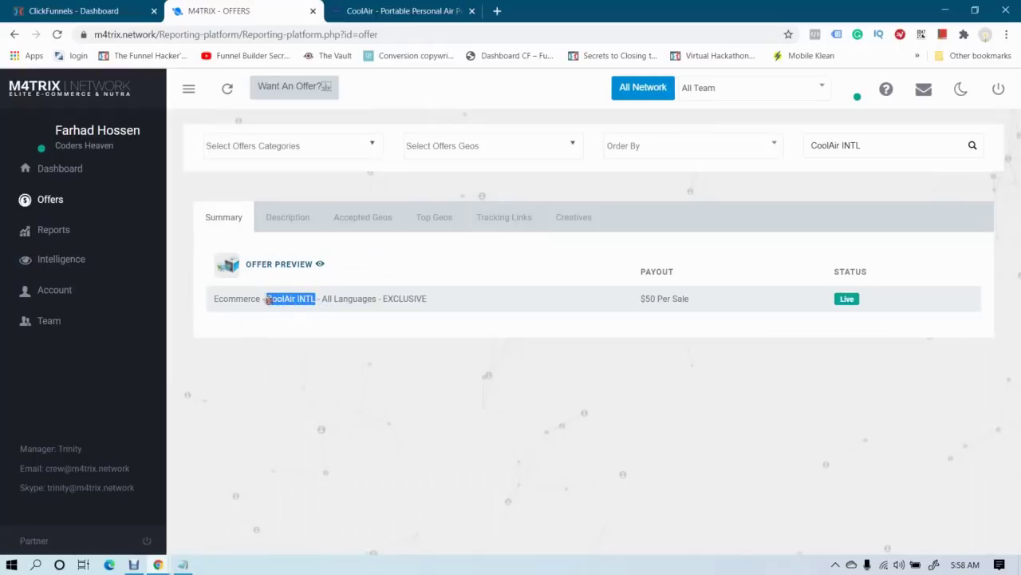
# Replace the Google Ads campaign name Sales-Search-1 with the pasted 'CoolAir INTL'
pyautogui.moveTo(158, 564)
pyautogui.click(196, 519)
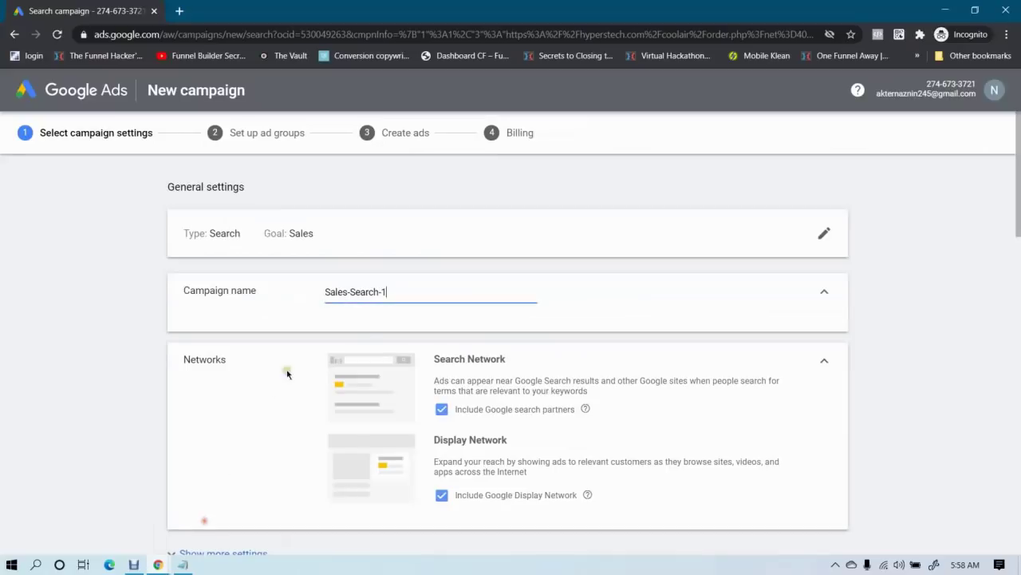
pyautogui.hotkey('ctrl', 'a')
pyautogui.hotkey('ctrl', 'v')
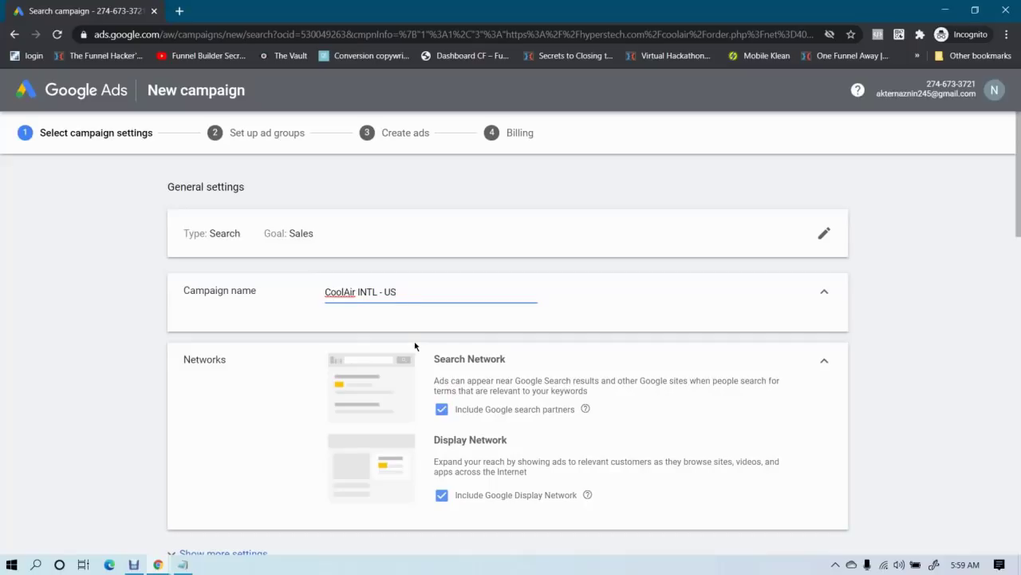
pyautogui.click(103, 332)
pyautogui.click(415, 290)
pyautogui.click(116, 318)
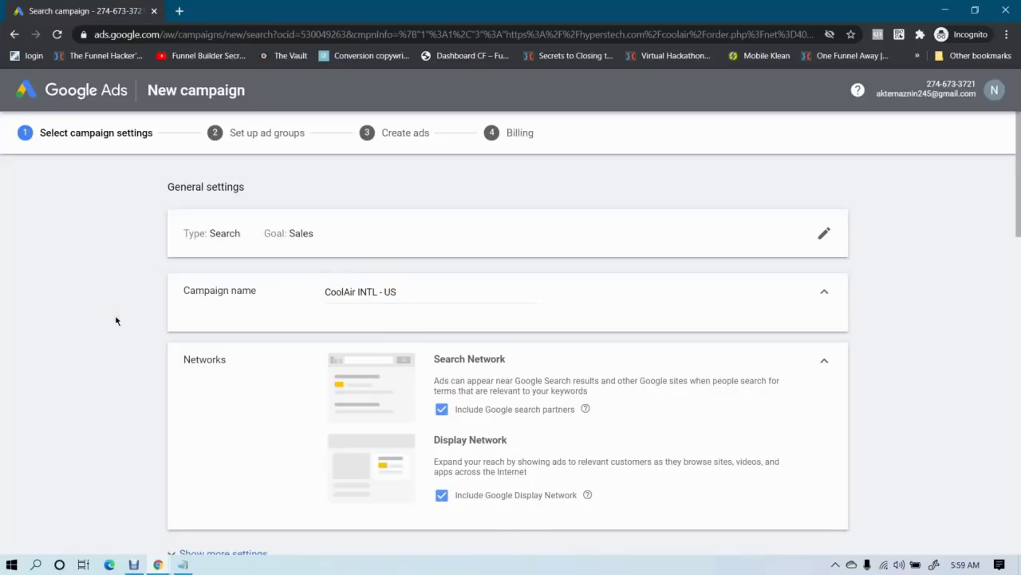
pyautogui.click(409, 288)
pyautogui.moveTo(364, 292); pyautogui.dragTo(324, 292)
# View the CoolAir INTL offer's Accepted Geos and Top Geos by share in M4TRIX
pyautogui.click(158, 564)
pyautogui.click(90, 495)
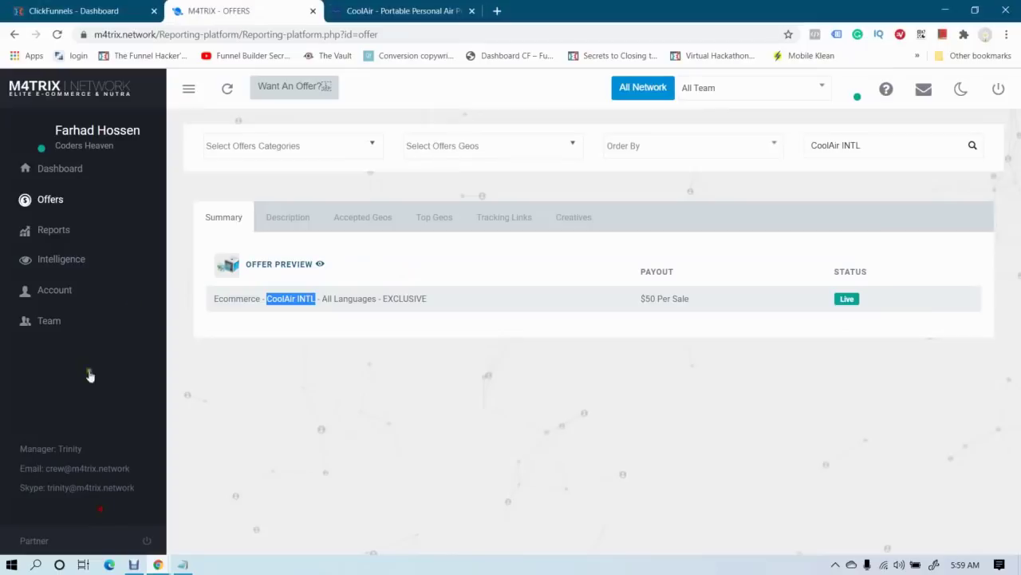
pyautogui.click(388, 226)
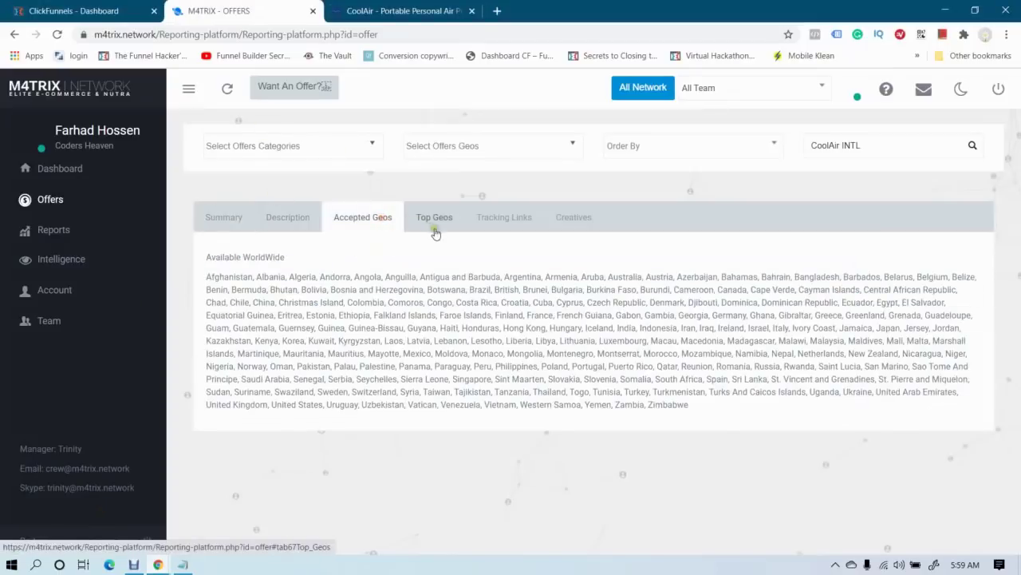
pyautogui.click(431, 235)
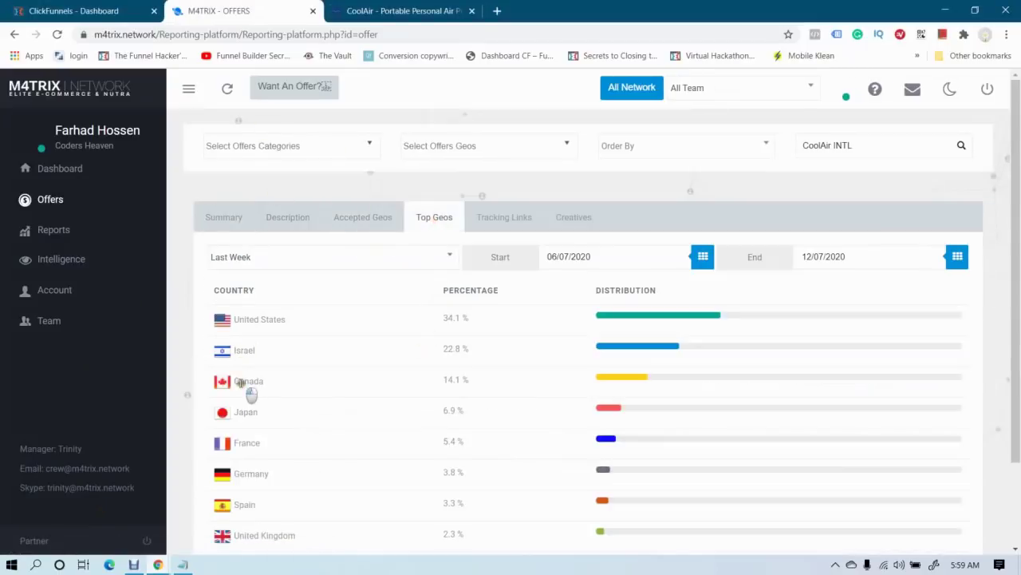
pyautogui.click(276, 395)
pyautogui.moveTo(158, 564)
pyautogui.click(212, 529)
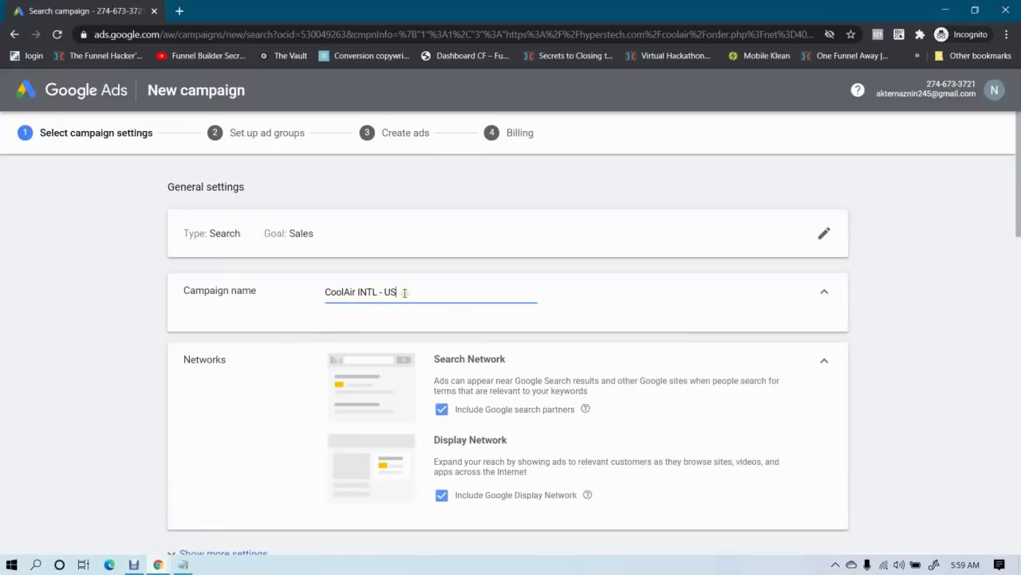
# Uncheck 'Include Google search partners' and 'Include Google Display Network' under Networks
pyautogui.click(0, 307)
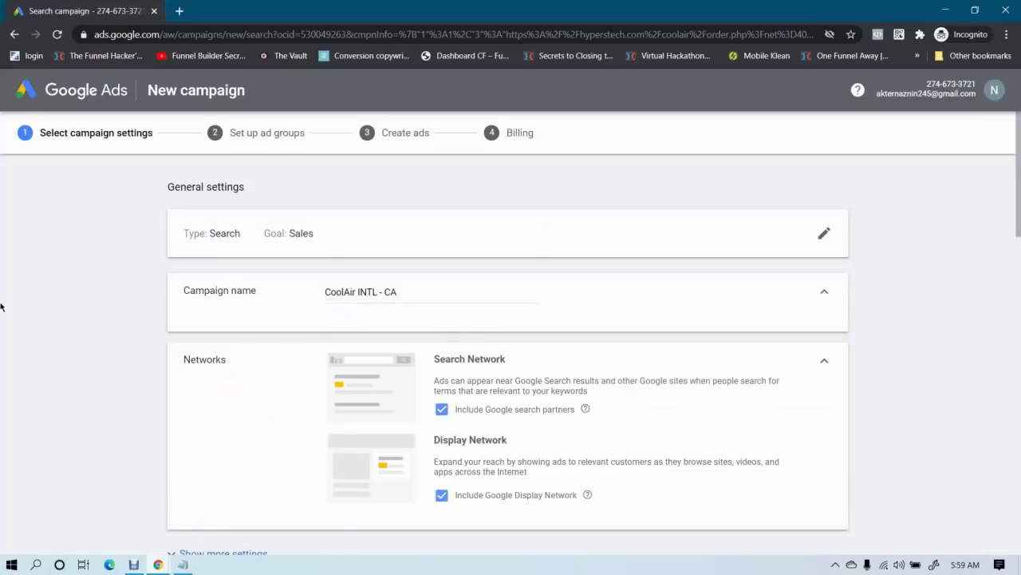
pyautogui.scroll(-2, 1, 308)
pyautogui.scroll(1, 0, 307)
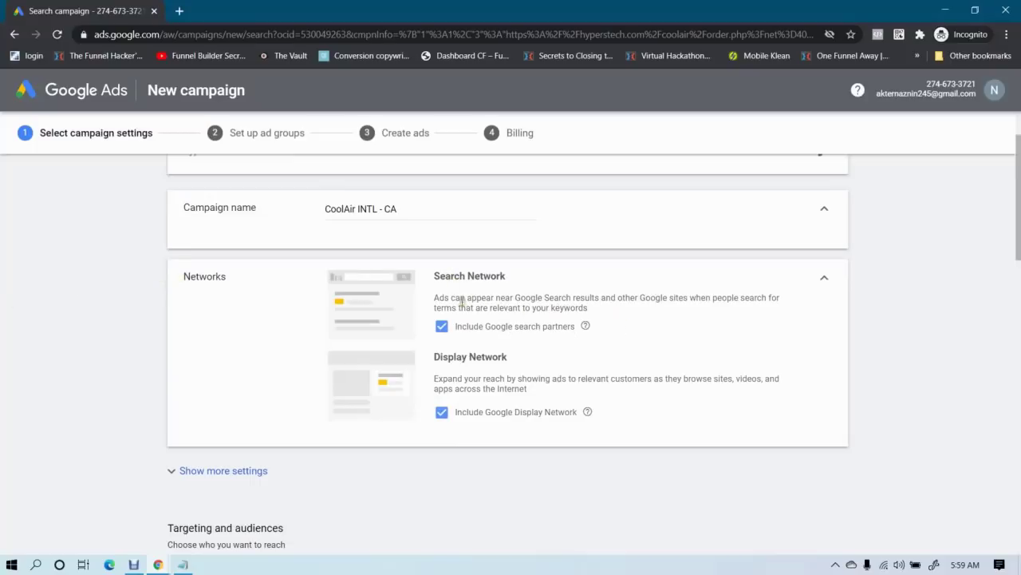
pyautogui.click(442, 325)
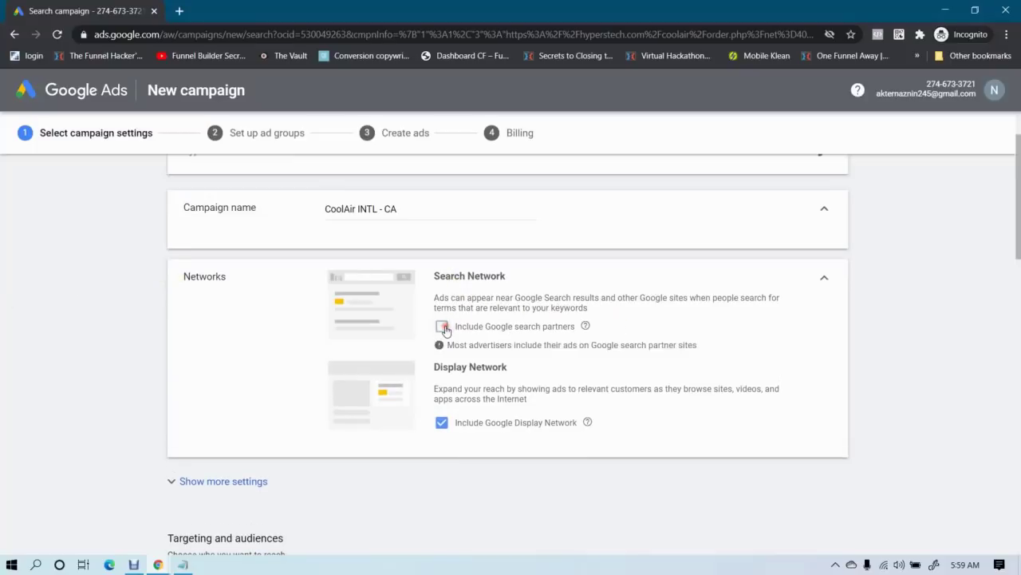
pyautogui.click(442, 423)
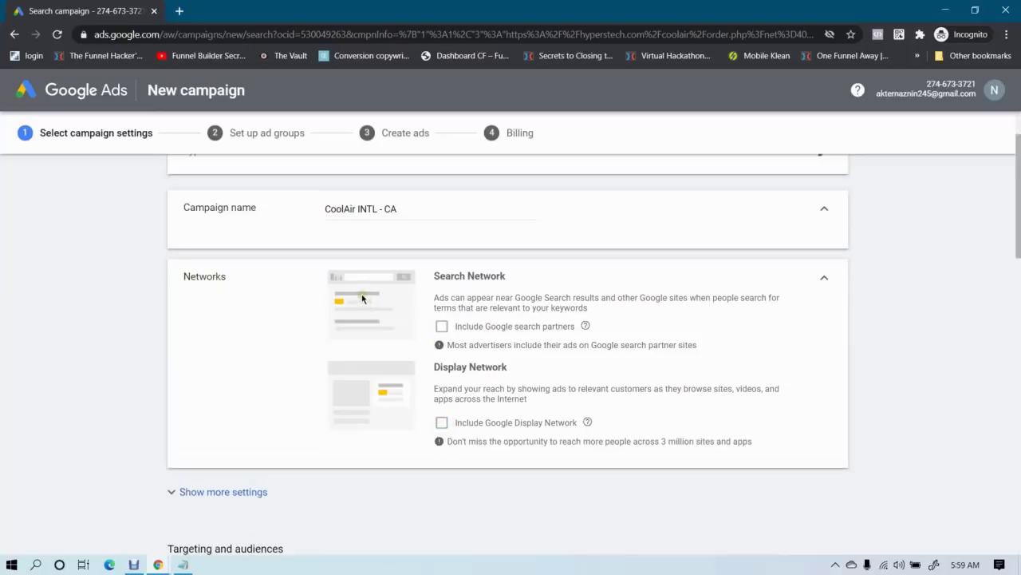
pyautogui.scroll(-2, 154, 327)
# Reveal the additional campaign settings and expand Start and end dates
pyautogui.click(212, 329)
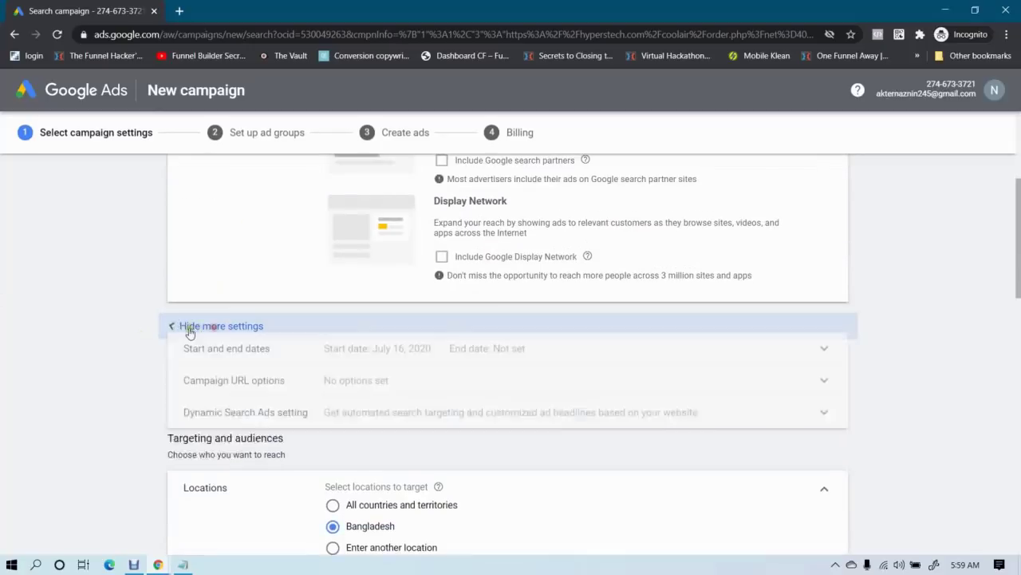
pyautogui.scroll(-1, 155, 327)
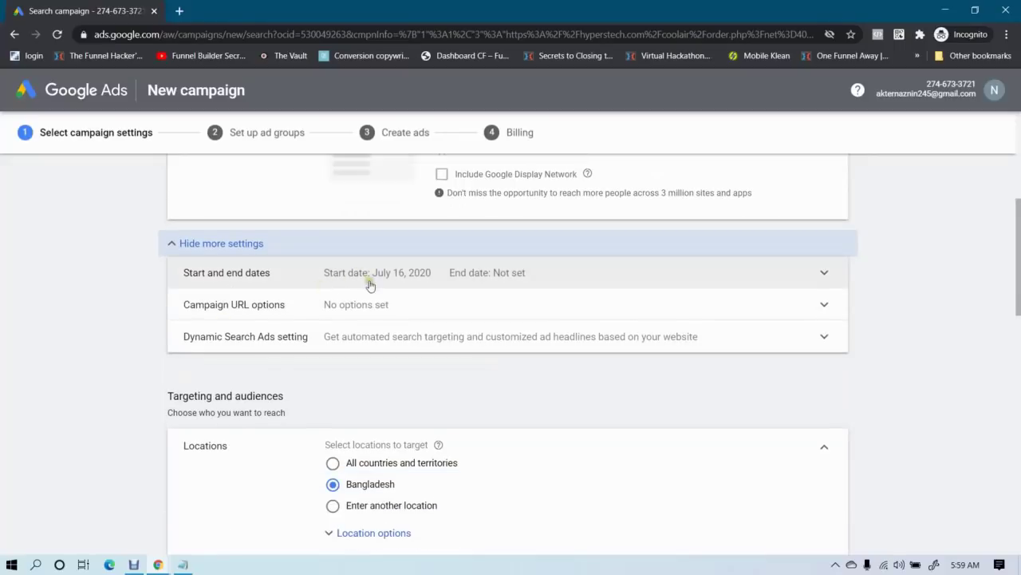
pyautogui.click(271, 277)
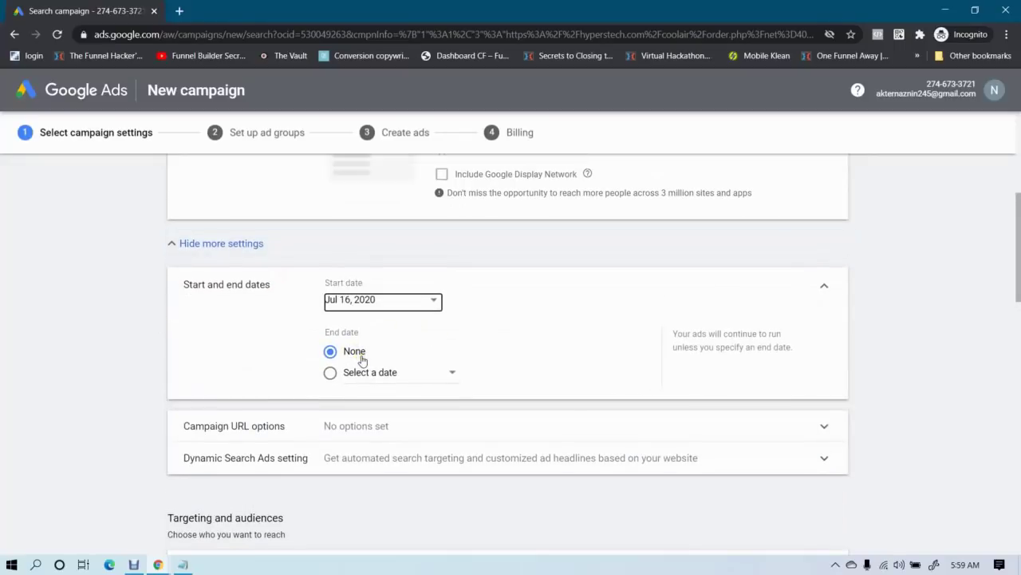
pyautogui.scroll(3, 372, 350)
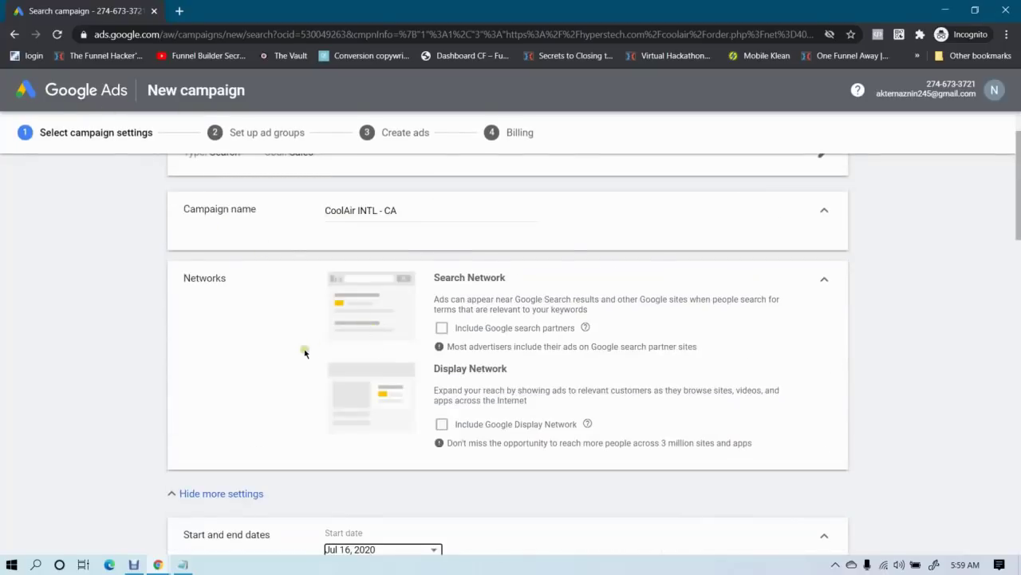
pyautogui.scroll(-3, 304, 352)
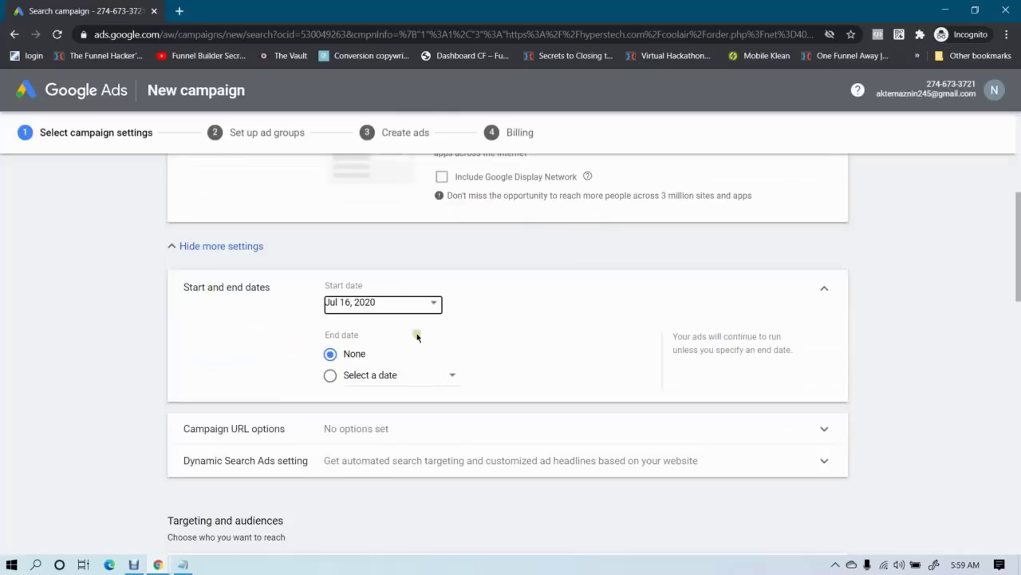
pyautogui.scroll(-1, 349, 369)
# Set the campaign start date to Jul 17, 2020 with End date None
pyautogui.click(331, 292)
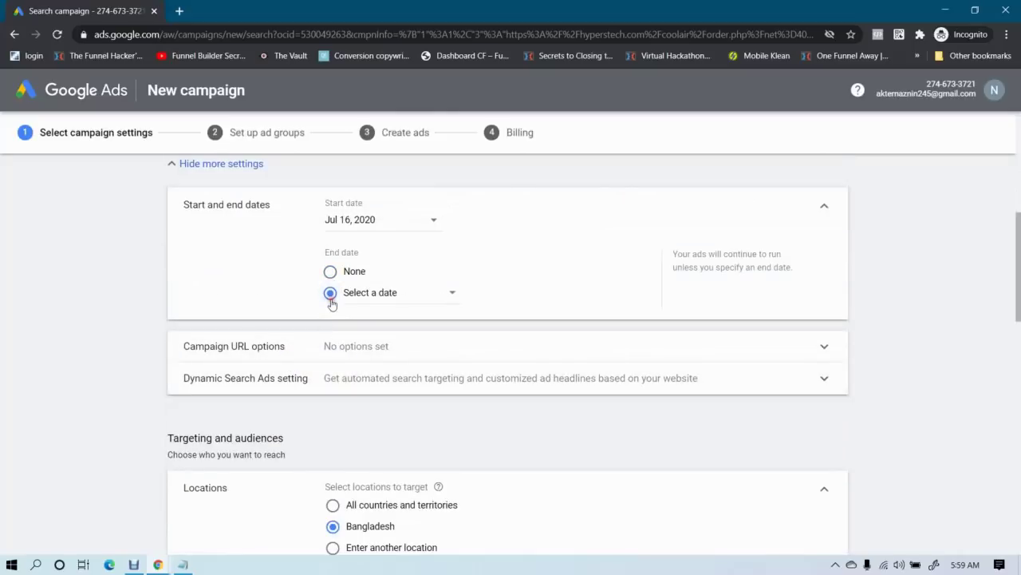
pyautogui.click(389, 225)
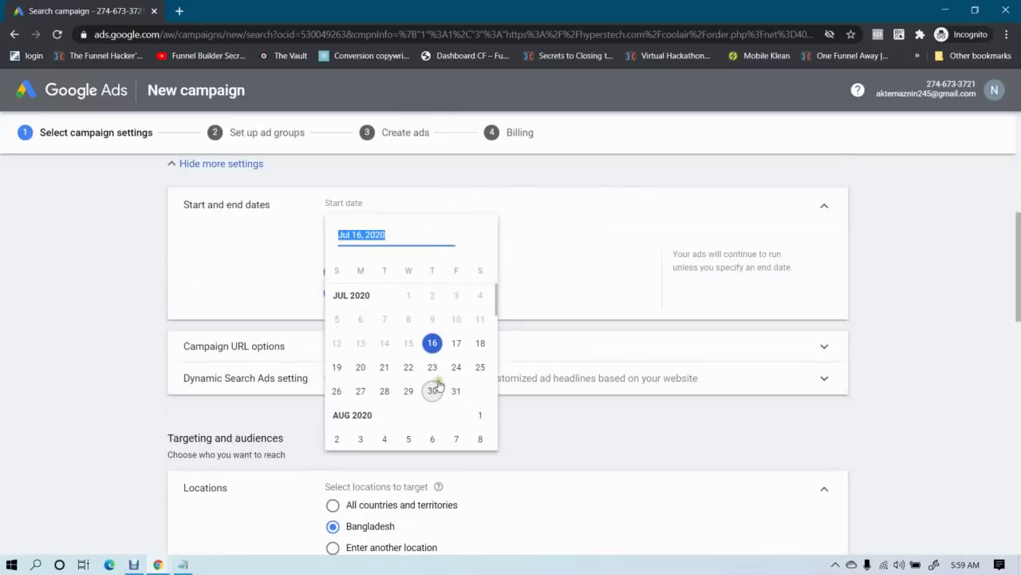
pyautogui.click(455, 344)
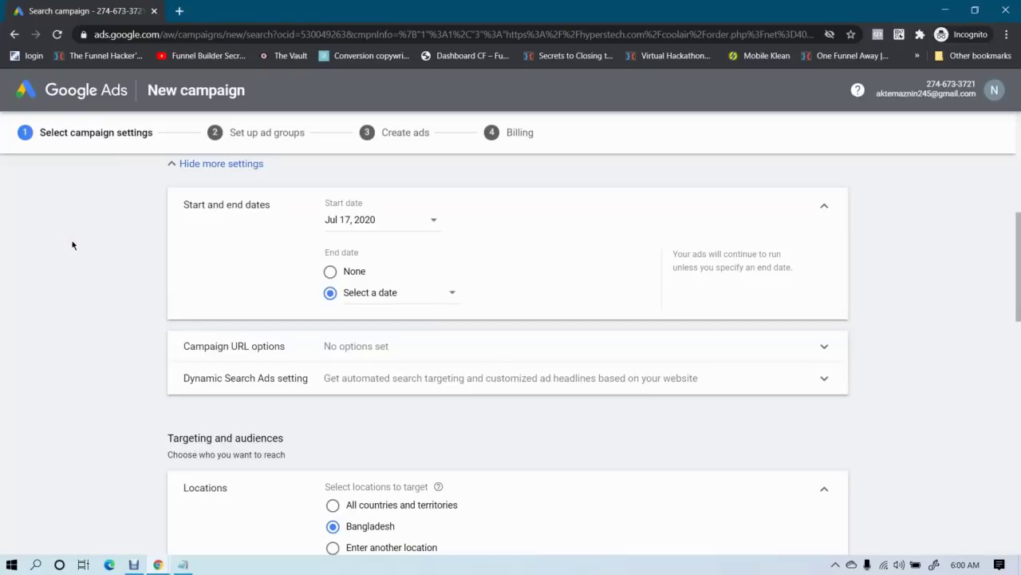
pyautogui.scroll(2, 141, 266)
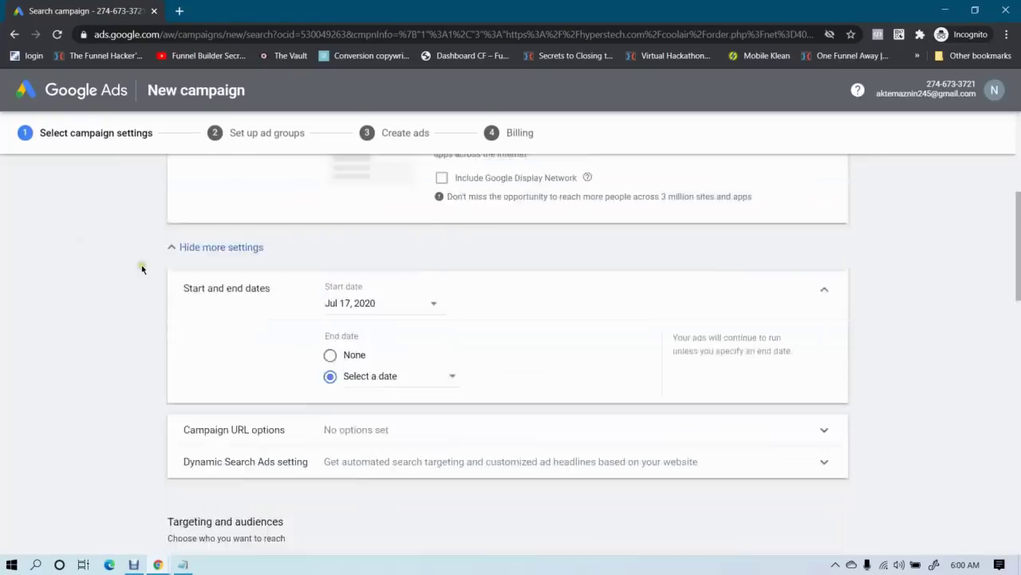
pyautogui.scroll(-1, 332, 277)
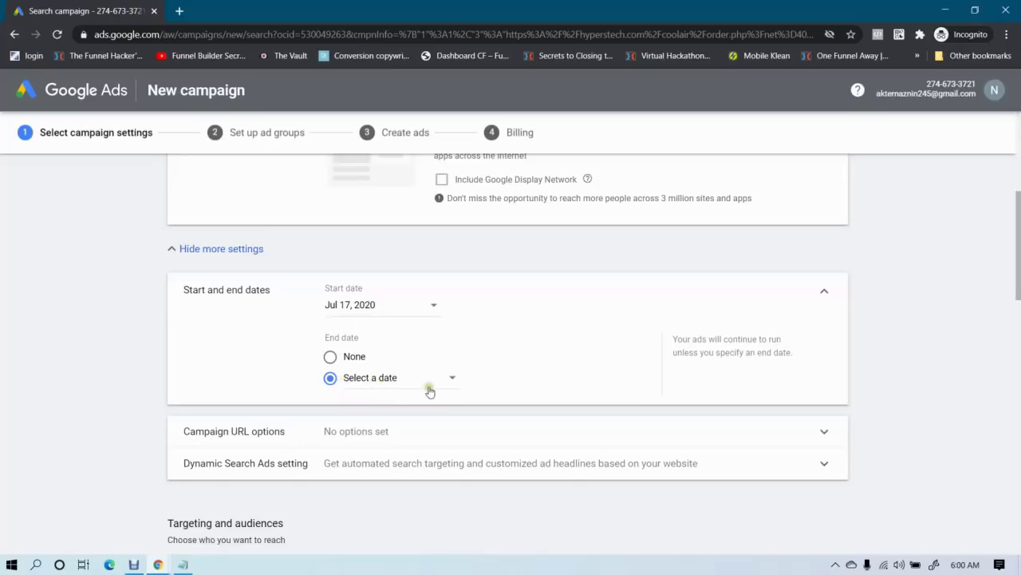
pyautogui.click(329, 356)
# Change the campaign start date back to Jul 16, 2020
pyautogui.click(369, 316)
pyautogui.click(430, 429)
pyautogui.scroll(-3, 75, 308)
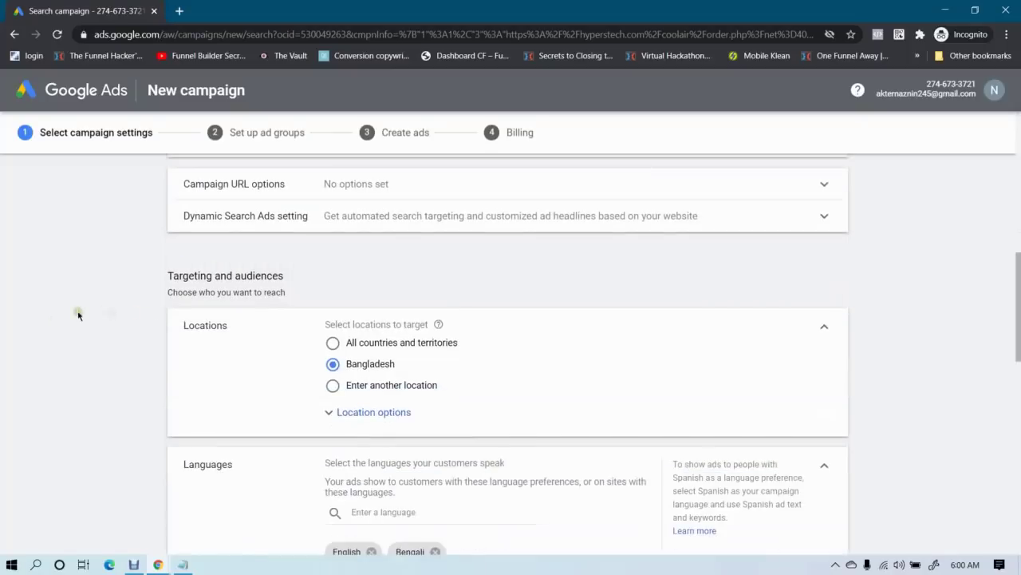
pyautogui.scroll(1, 260, 273)
# Expand Campaign URL options (tracking template, final URL suffix) and the Dynamic Search Ads setting
pyautogui.click(357, 279)
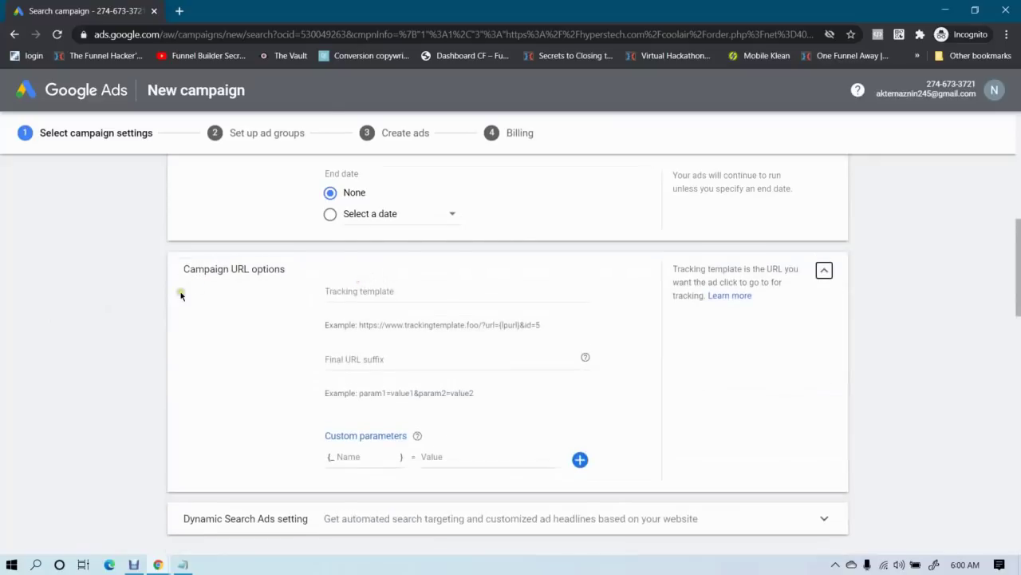
pyautogui.click(369, 213)
pyautogui.click(364, 276)
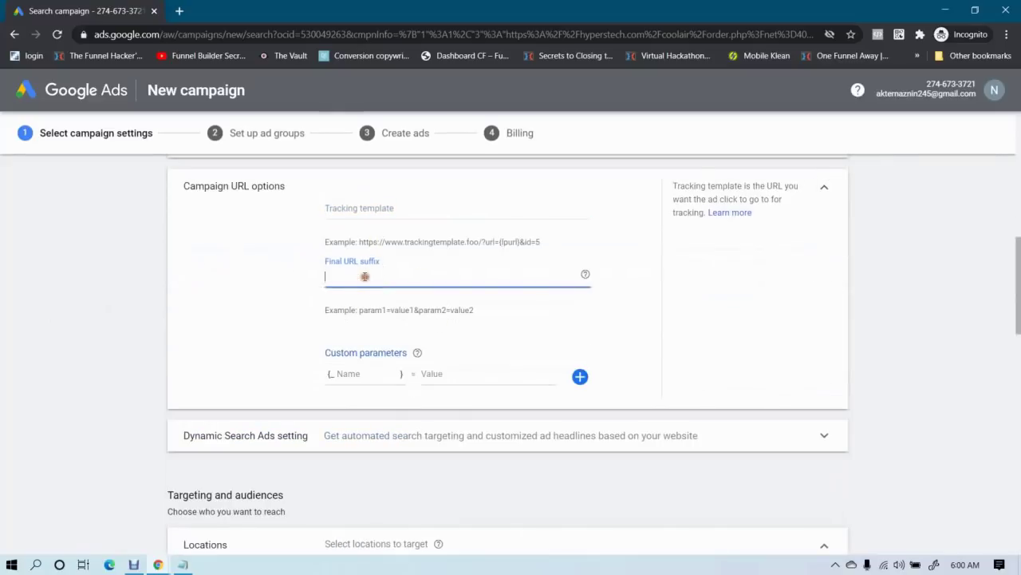
pyautogui.scroll(-1, 169, 295)
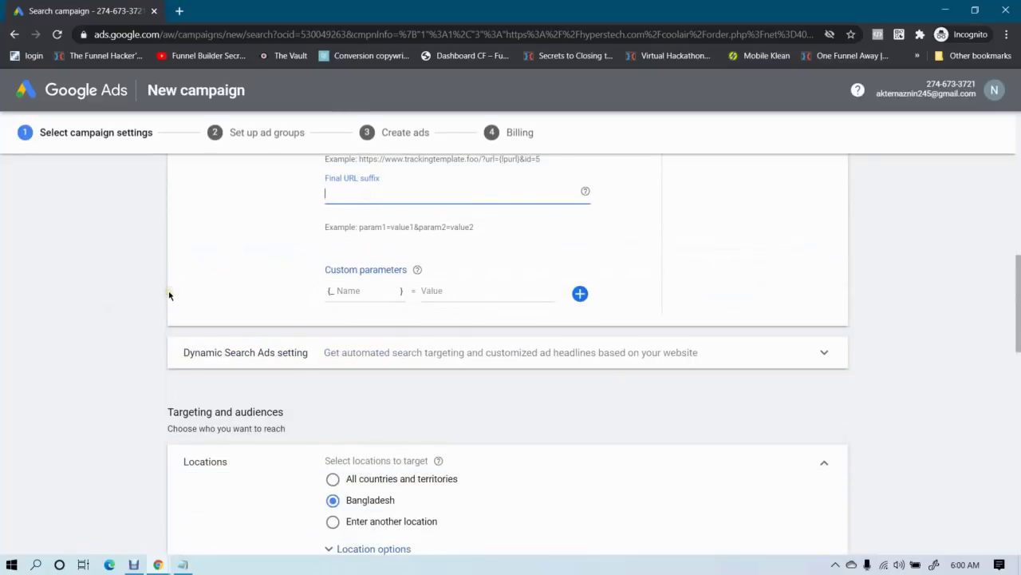
pyautogui.click(377, 351)
pyautogui.scroll(-1, 231, 343)
pyautogui.scroll(-1, 229, 344)
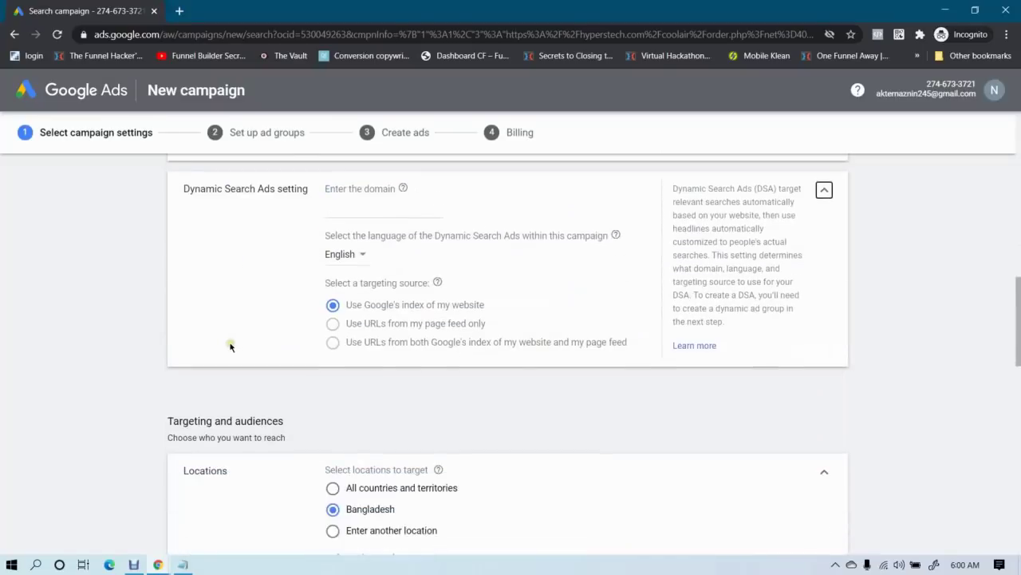
pyautogui.scroll(1, 230, 347)
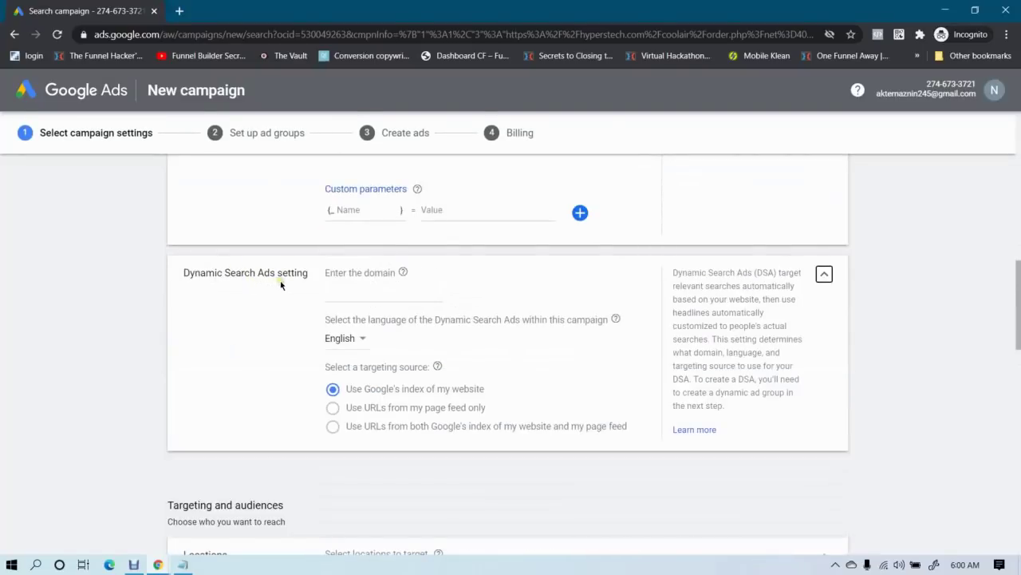
pyautogui.scroll(-1, 328, 285)
pyautogui.scroll(-3, 359, 311)
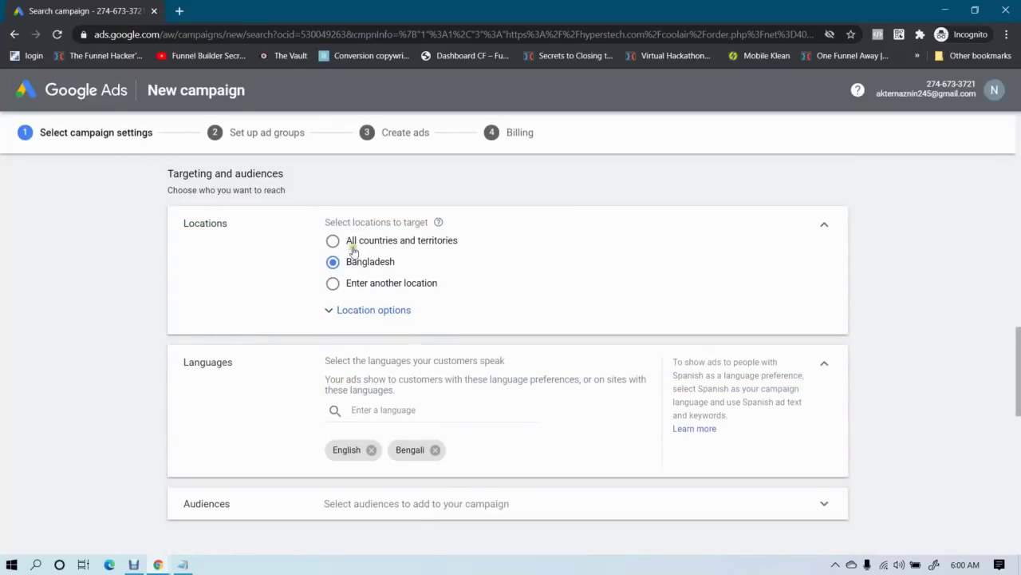
# Choose 'Enter another location', search 'can', and go to Advanced search
pyautogui.click(333, 283)
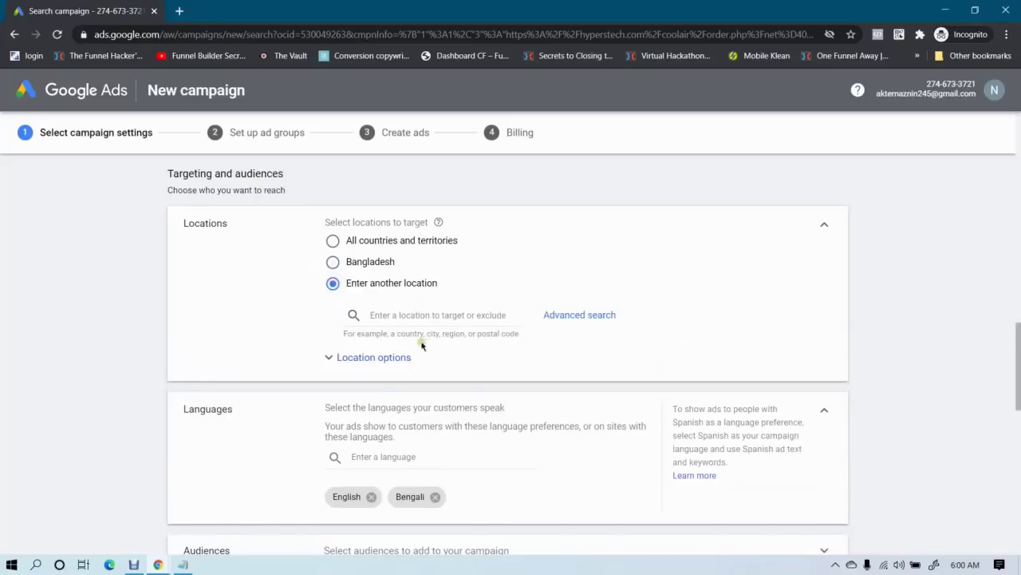
pyautogui.click(432, 316)
pyautogui.write('canada')
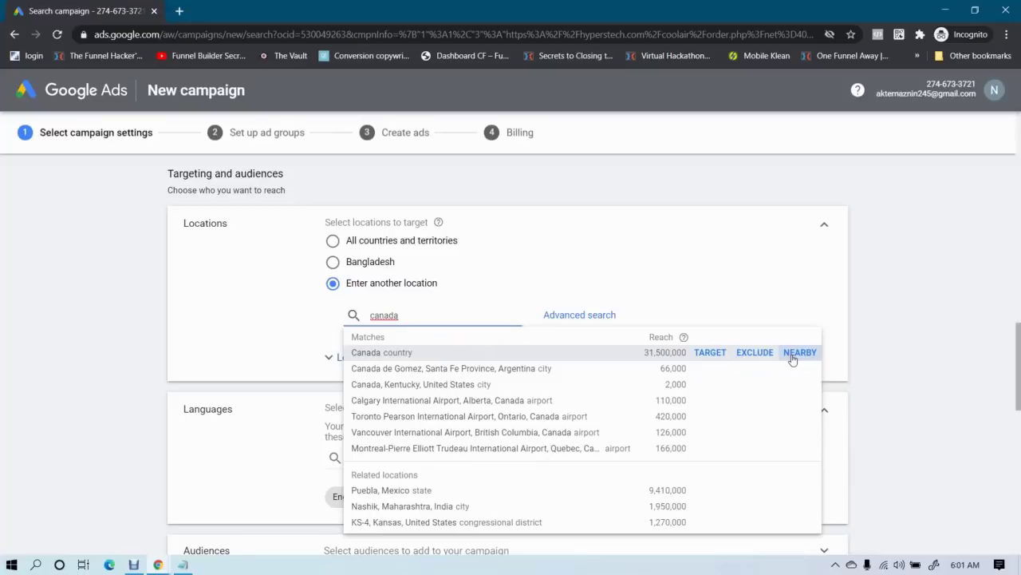
pyautogui.click(569, 316)
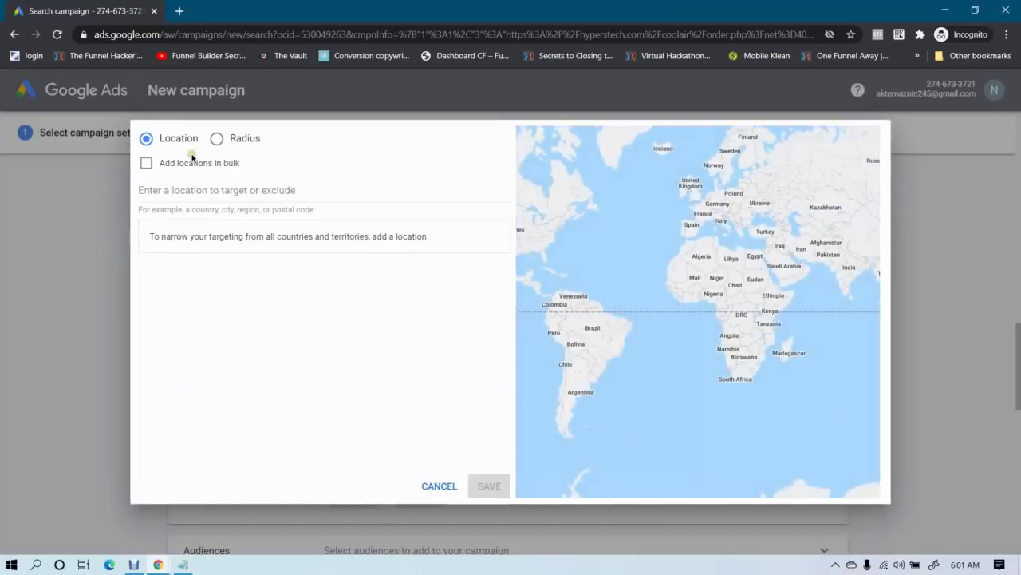
# Search 'canada' and target all of Canada
pyautogui.click(204, 190)
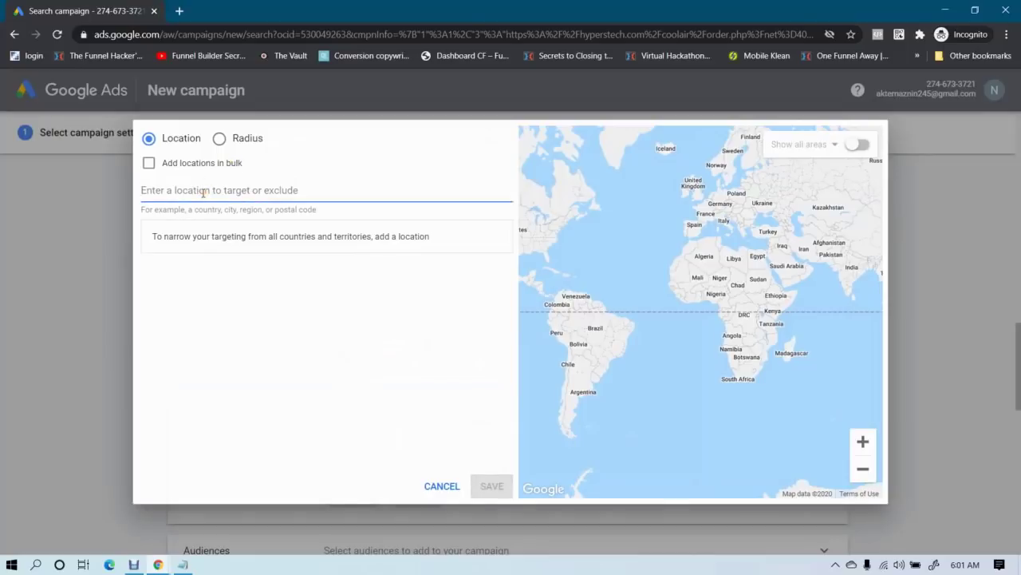
pyautogui.write('canada')
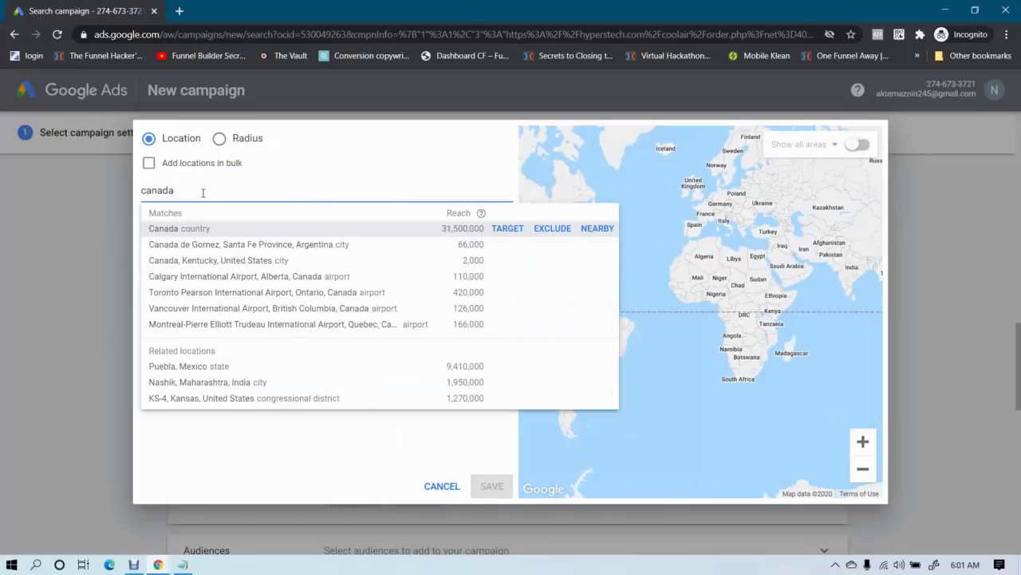
pyautogui.click(506, 229)
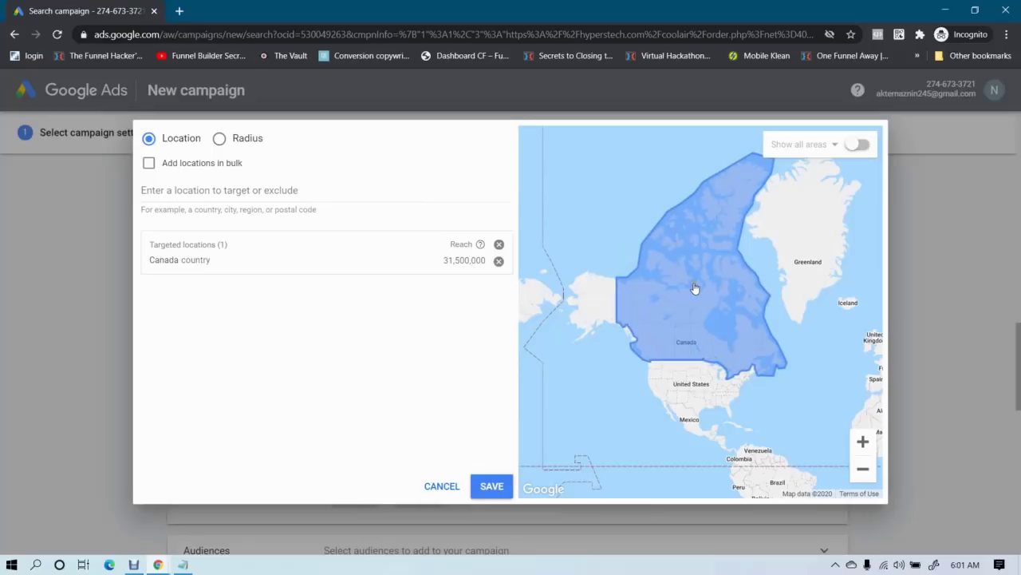
# Show map areas by province, then postal code, and switch to bulk location entry
pyautogui.click(856, 148)
pyautogui.click(822, 147)
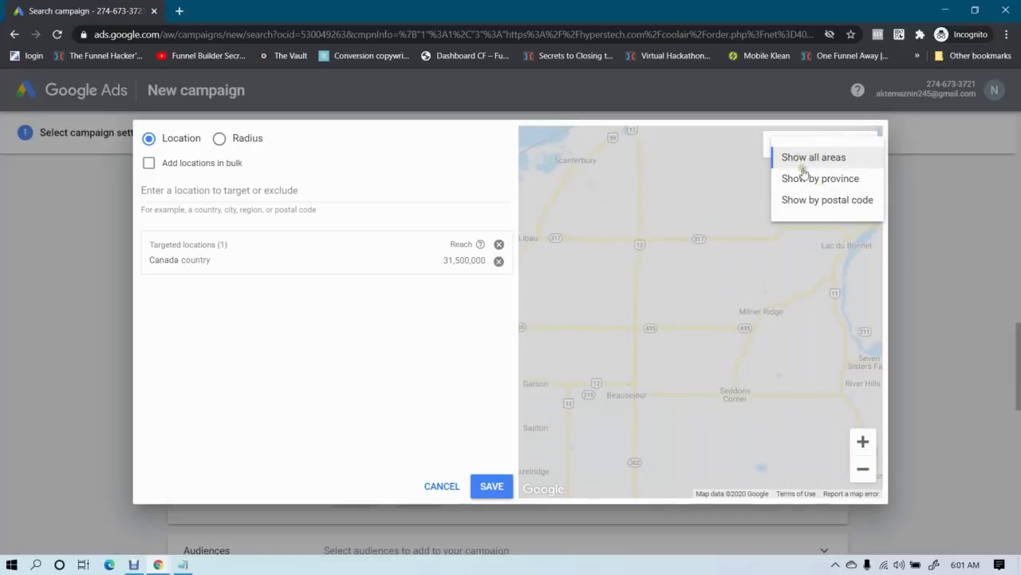
pyautogui.click(808, 177)
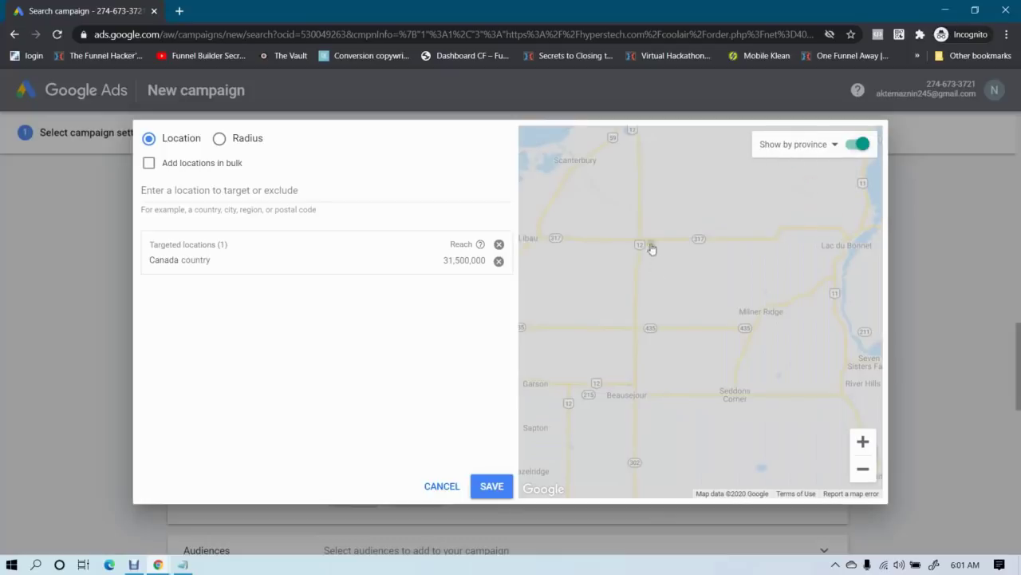
pyautogui.click(811, 149)
pyautogui.click(798, 200)
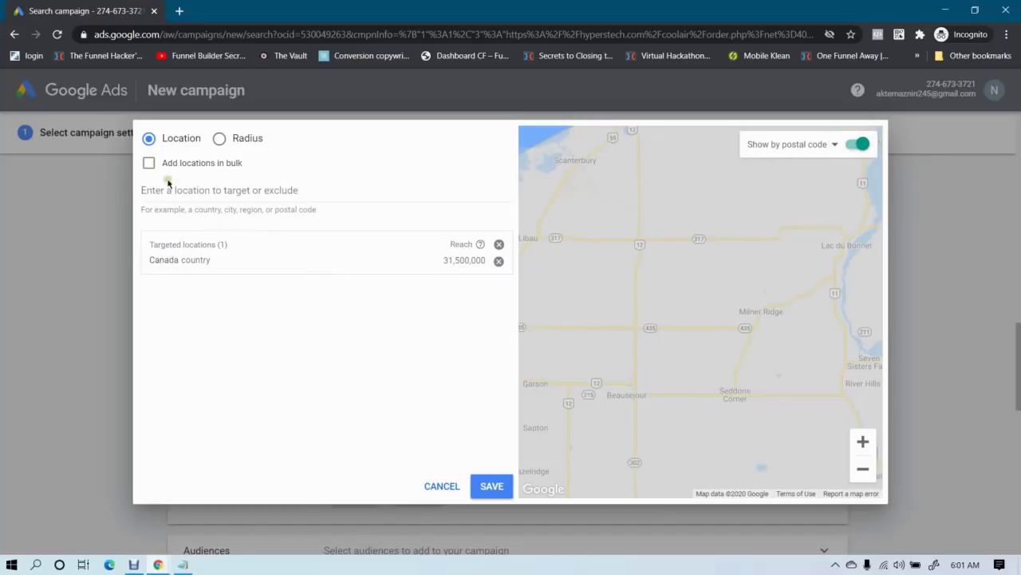
pyautogui.click(149, 163)
pyautogui.click(297, 236)
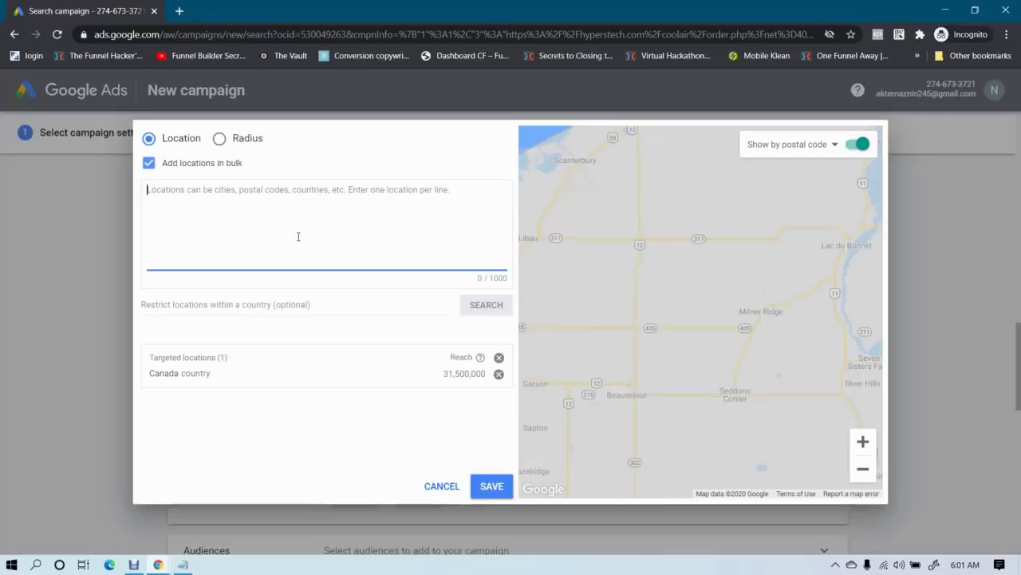
# Search the bulk-entered location, target Ottawa, and remove Canada
pyautogui.write('c')
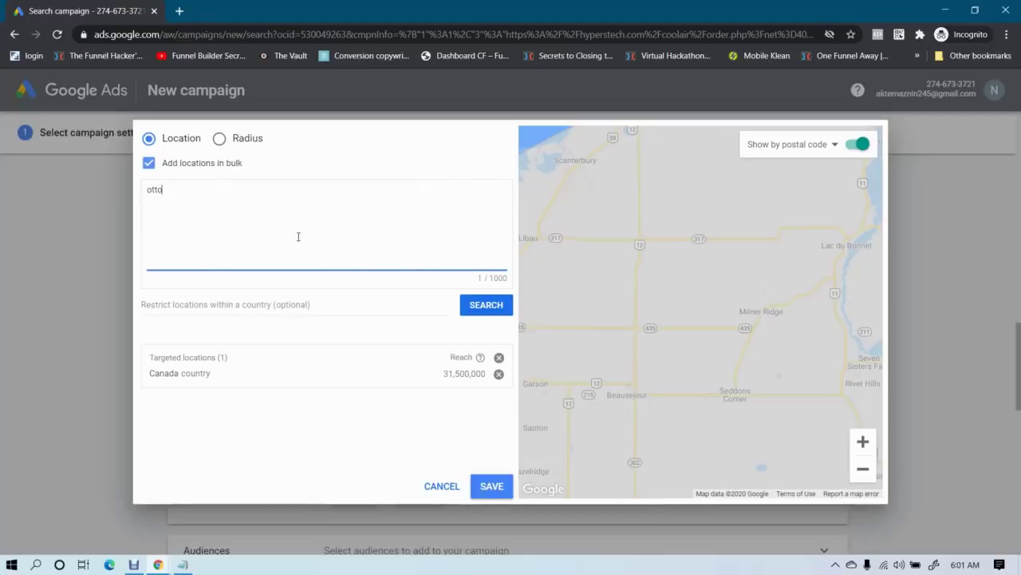
pyautogui.click(482, 306)
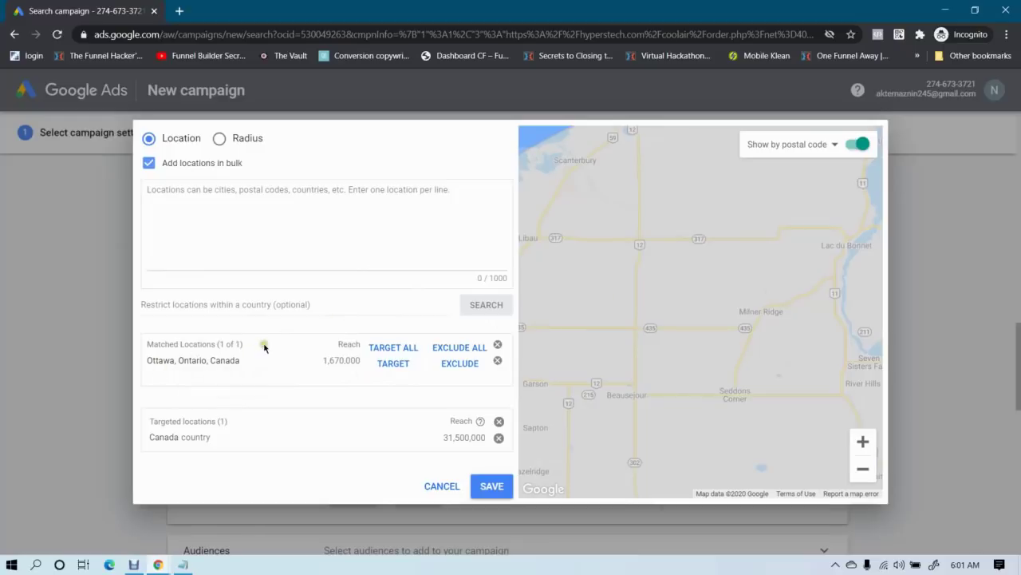
pyautogui.click(394, 364)
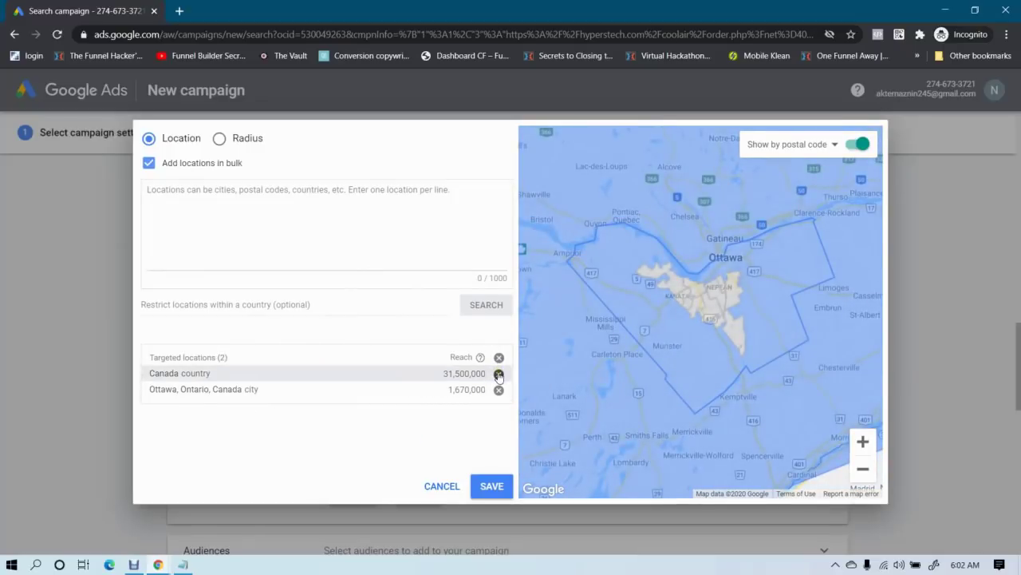
pyautogui.click(499, 374)
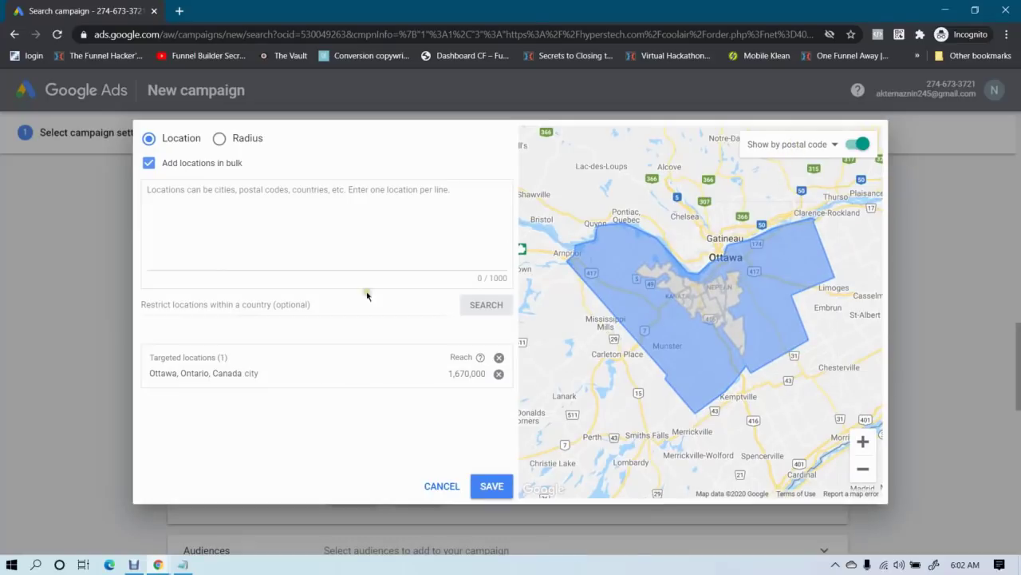
pyautogui.click(282, 280)
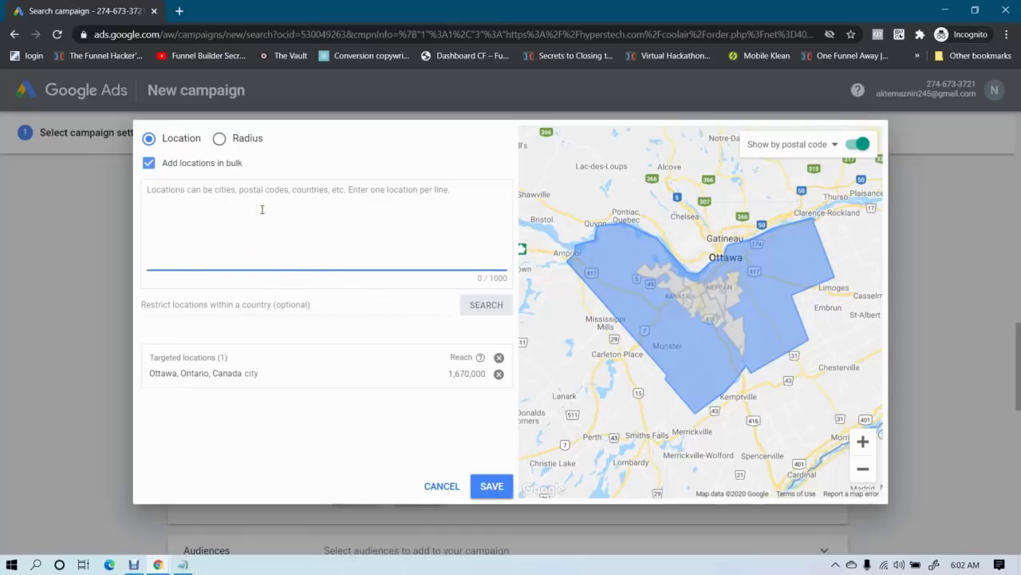
# Try the Radius option's km unit, revert to miles, and save Ottawa as the target
pyautogui.click(219, 139)
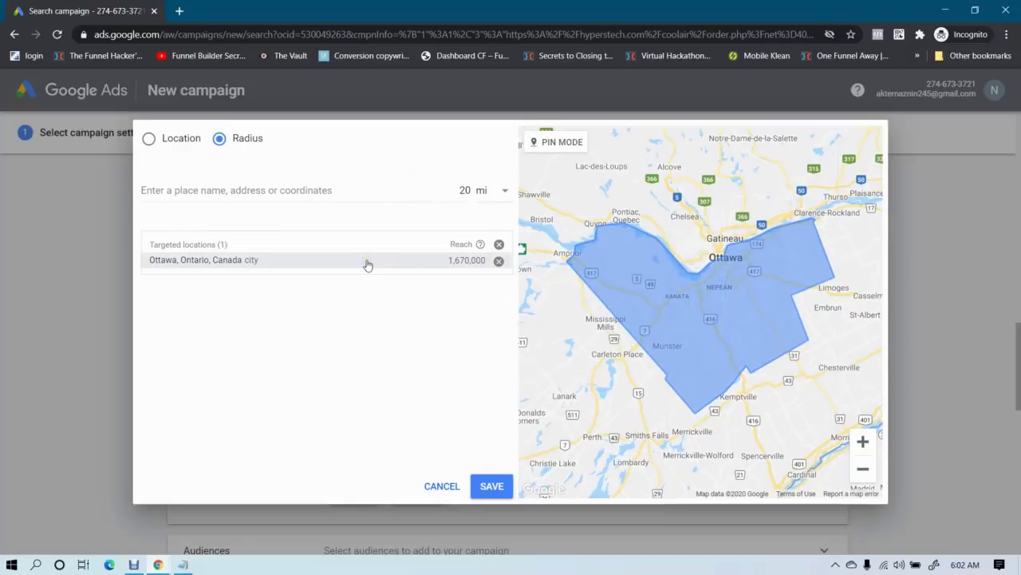
pyautogui.click(313, 192)
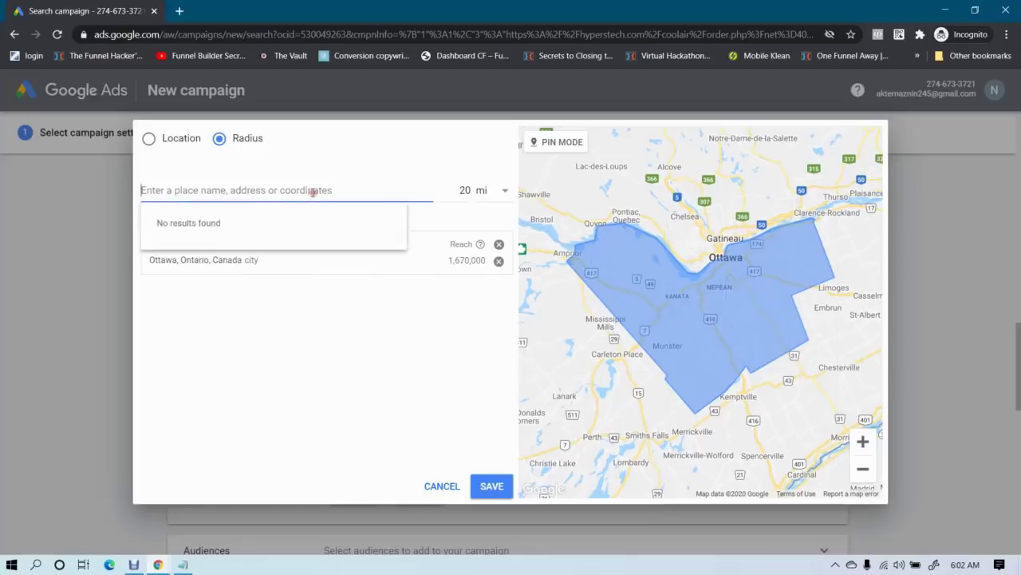
pyautogui.click(499, 194)
pyautogui.click(497, 228)
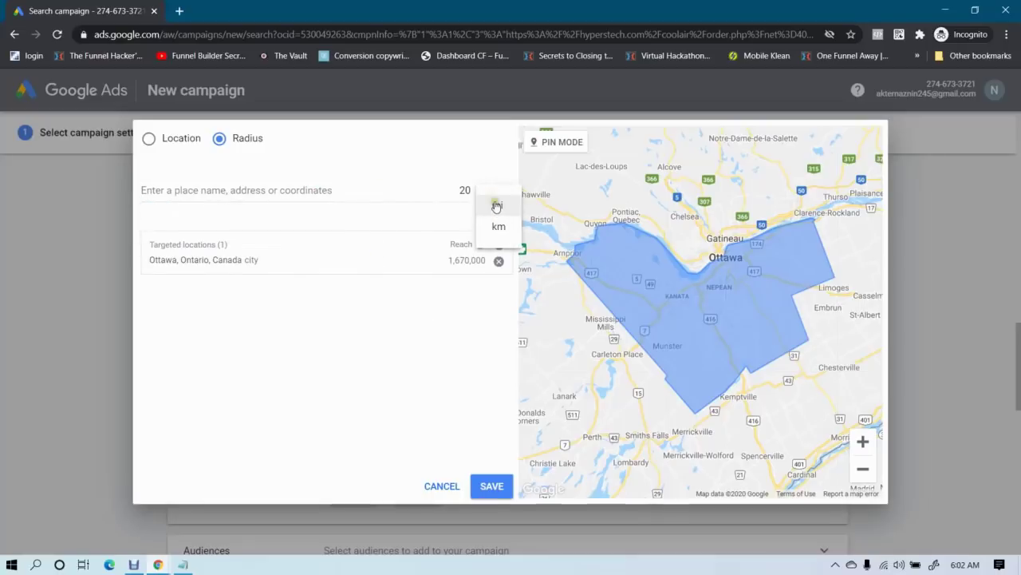
pyautogui.click(497, 209)
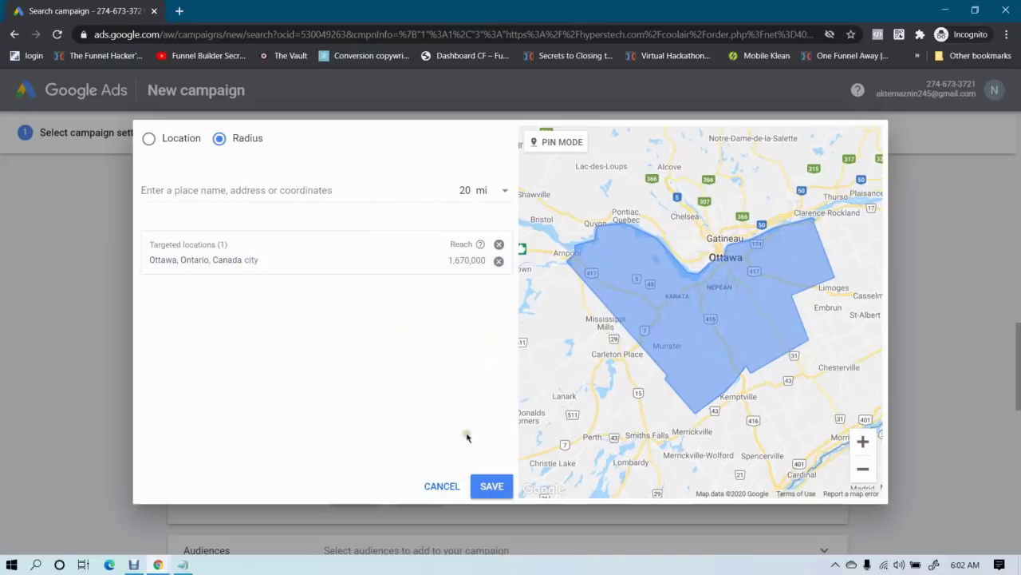
pyautogui.click(490, 486)
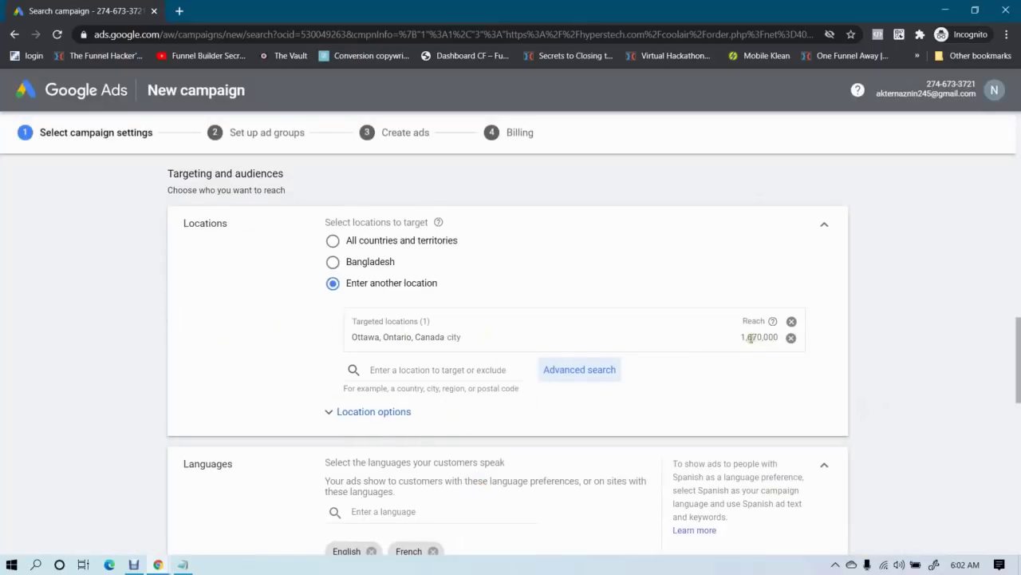
# Check Ottawa's 1,670,000 reach and expand the Location options
pyautogui.moveTo(742, 337); pyautogui.dragTo(774, 339)
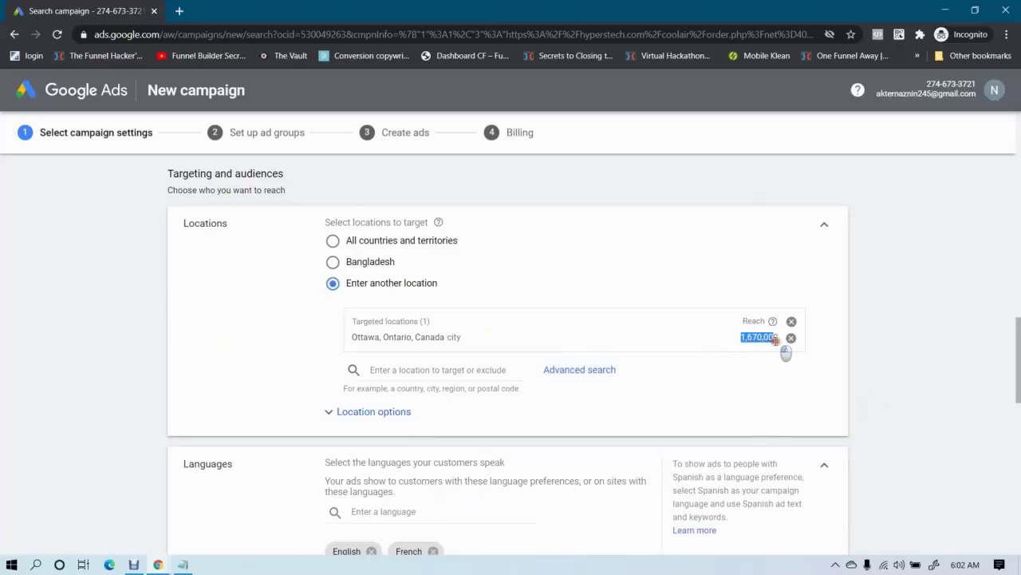
pyautogui.click(748, 338)
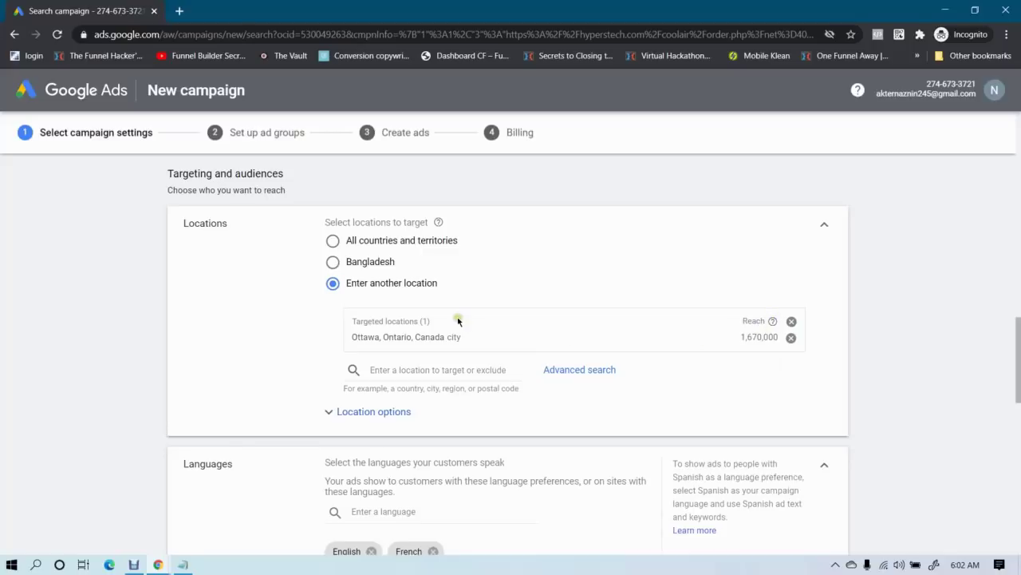
pyautogui.scroll(-1, 716, 351)
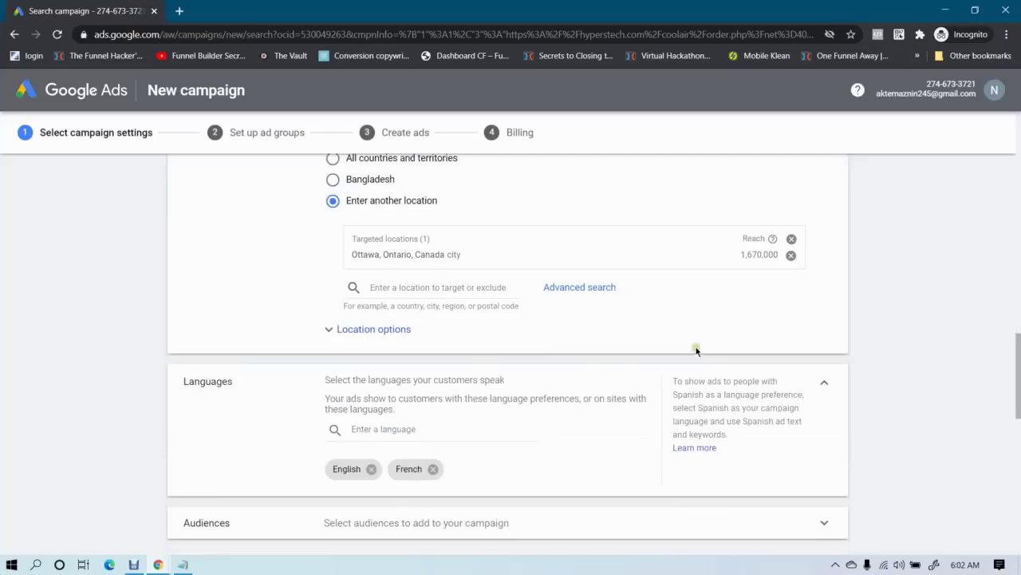
pyautogui.click(356, 328)
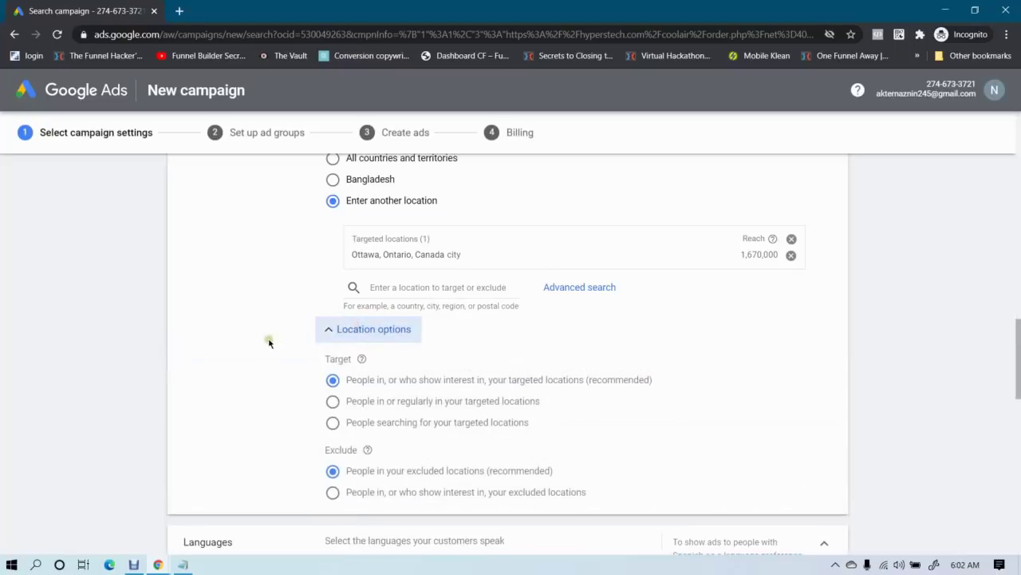
pyautogui.scroll(-1, 269, 341)
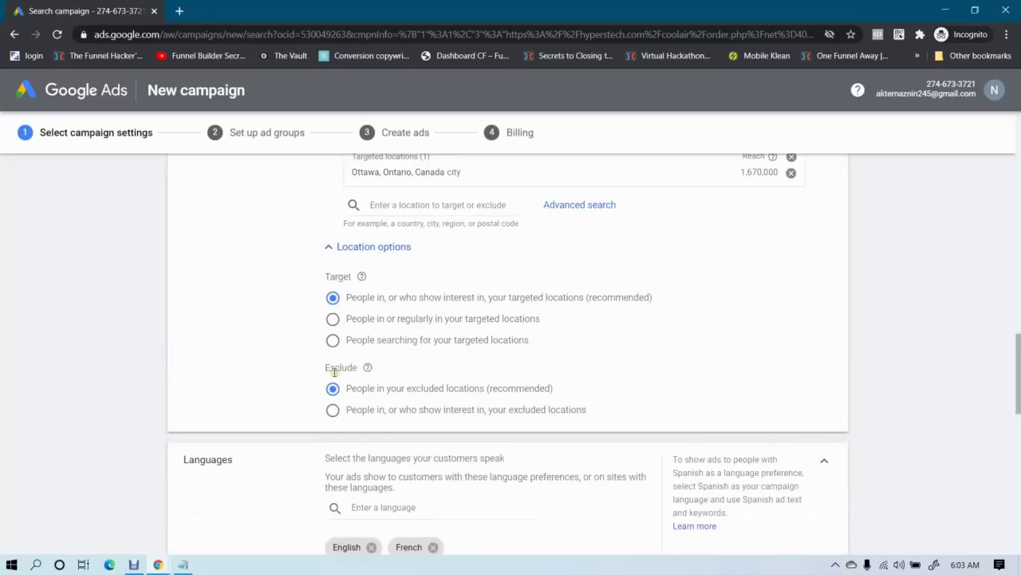
pyautogui.scroll(1, 255, 317)
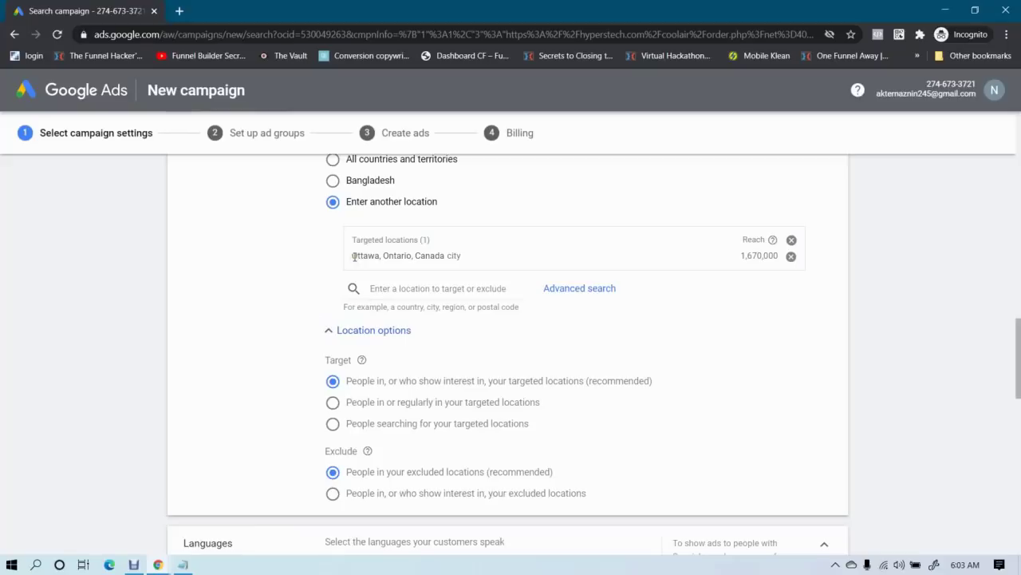
# Highlight the Ottawa entry and the recommended 'People in or show interest in' target wording
pyautogui.moveTo(354, 256); pyautogui.dragTo(448, 270)
pyautogui.click(438, 256)
pyautogui.moveTo(386, 381); pyautogui.dragTo(653, 389)
pyautogui.click(605, 376)
pyautogui.moveTo(379, 255); pyautogui.dragTo(477, 273)
pyautogui.click(475, 272)
pyautogui.doubleClick(374, 383)
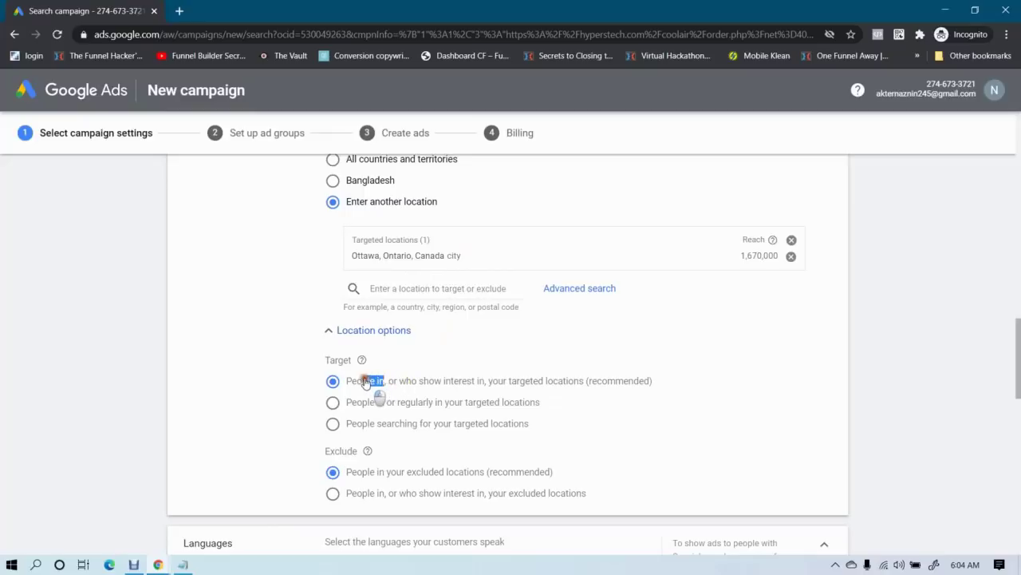
pyautogui.doubleClick(431, 381)
pyautogui.moveTo(446, 391); pyautogui.dragTo(479, 392)
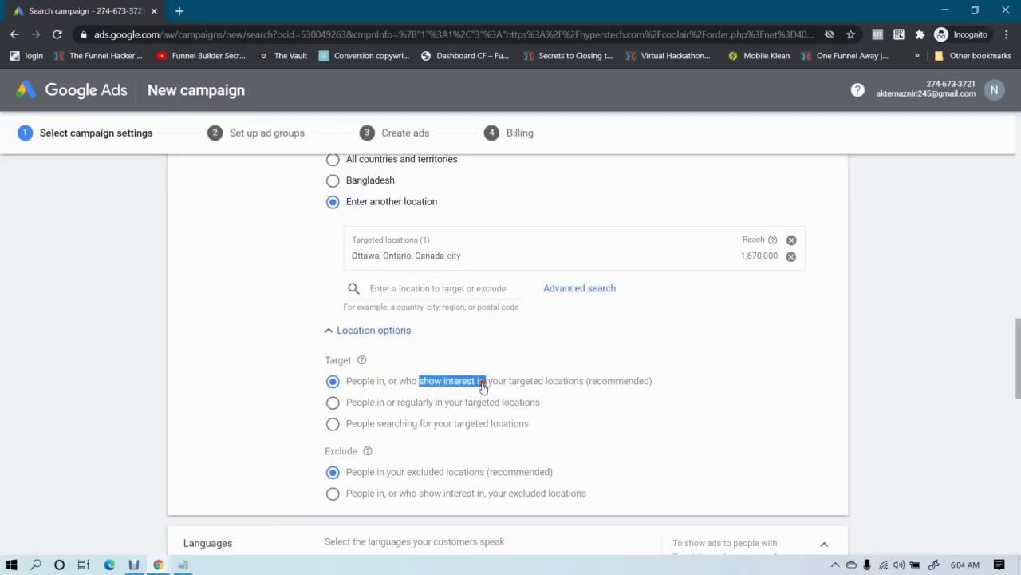
pyautogui.click(479, 385)
# Google 'coolair in ottowa' in a new tab, use the corrected 'ottawa' spelling, then return to Google Ads
pyautogui.hotkey('ctrl', 't')
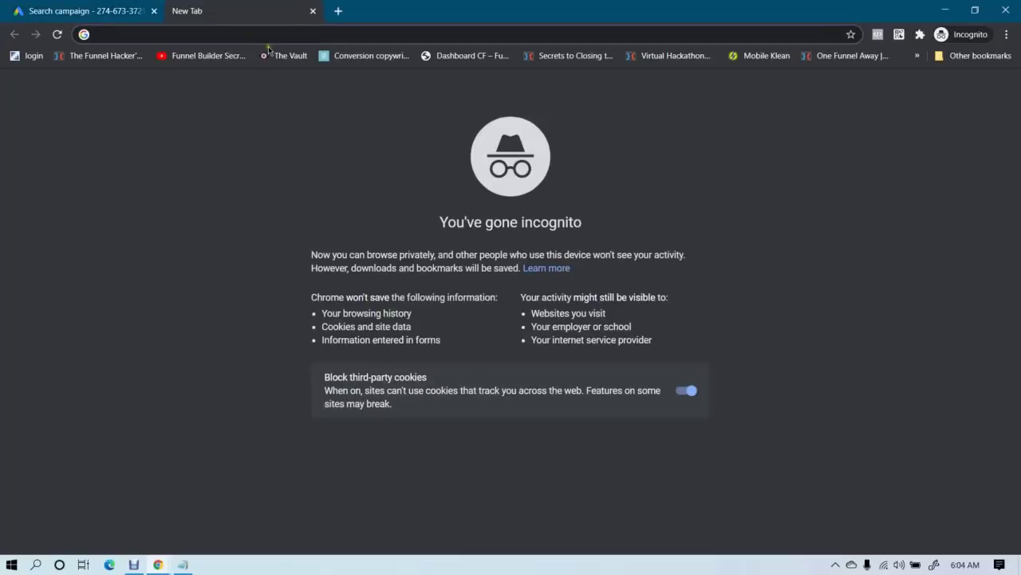
pyautogui.write('coo')
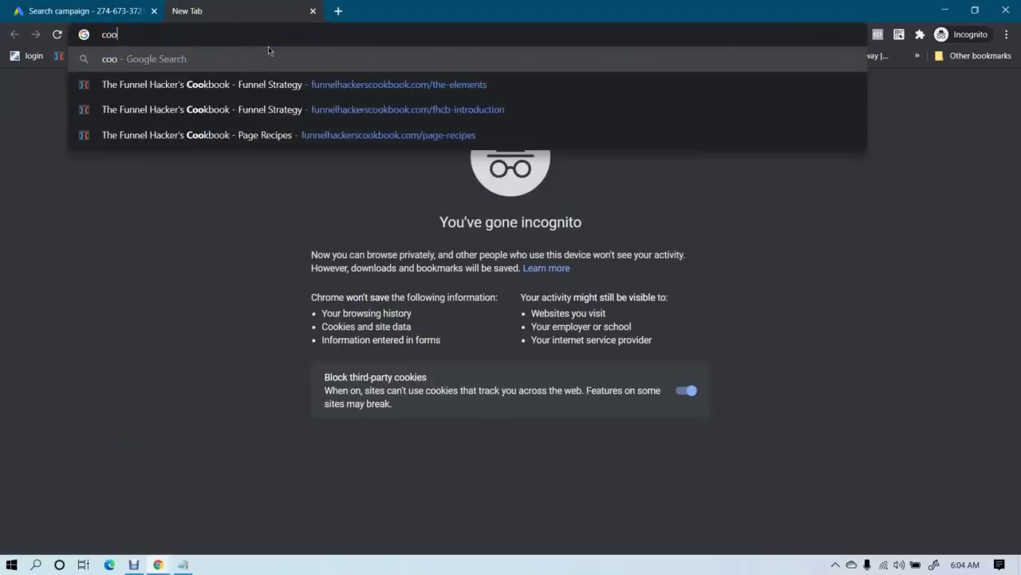
pyautogui.write('lair in ottowa')
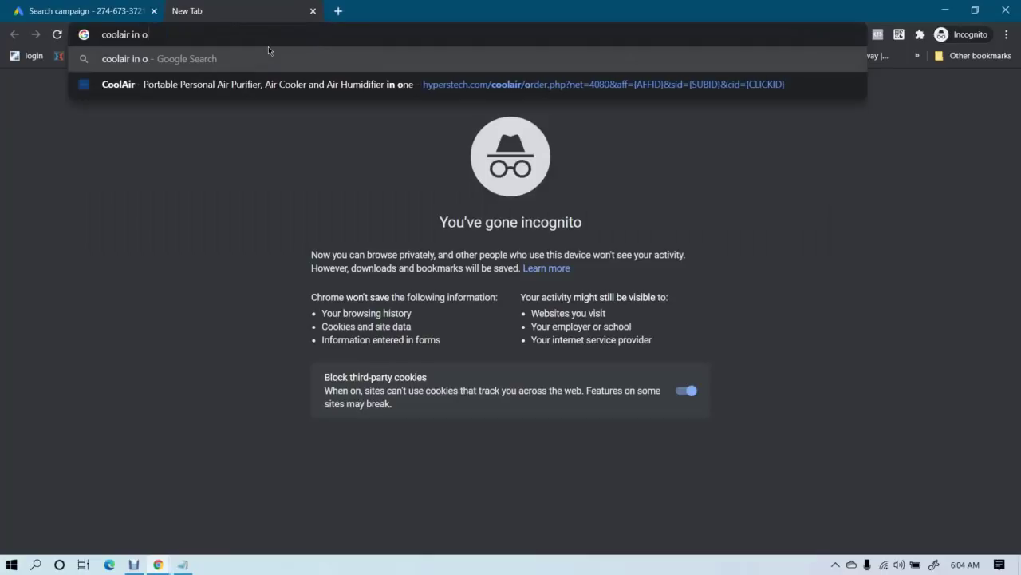
pyautogui.press('Return')
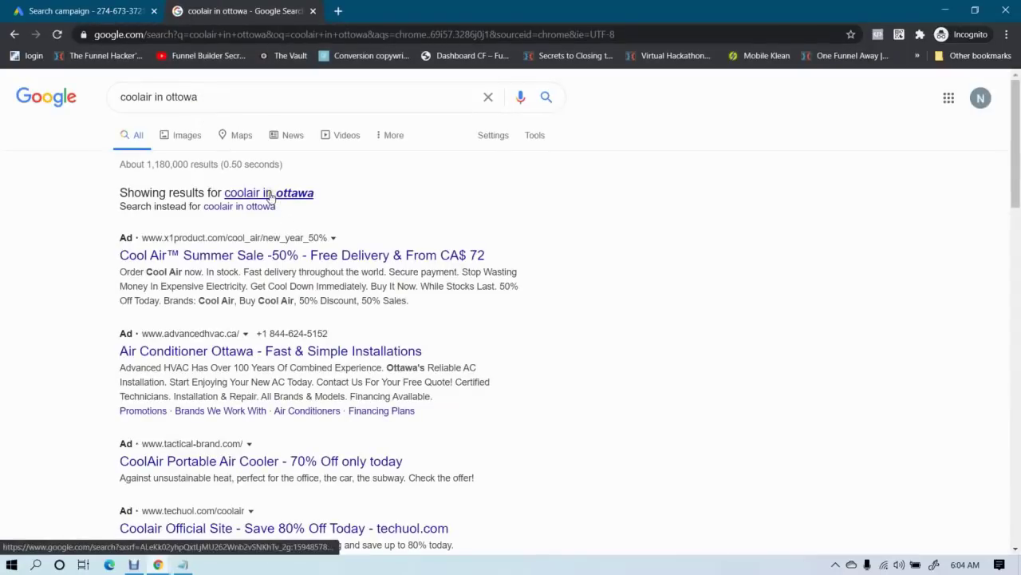
pyautogui.click(270, 197)
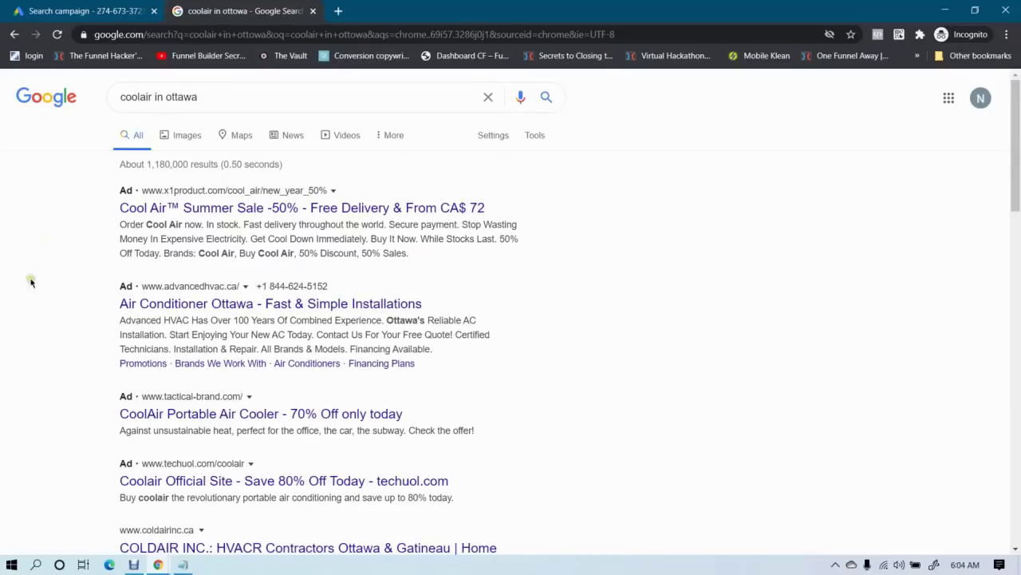
pyautogui.scroll(-1, 5, 292)
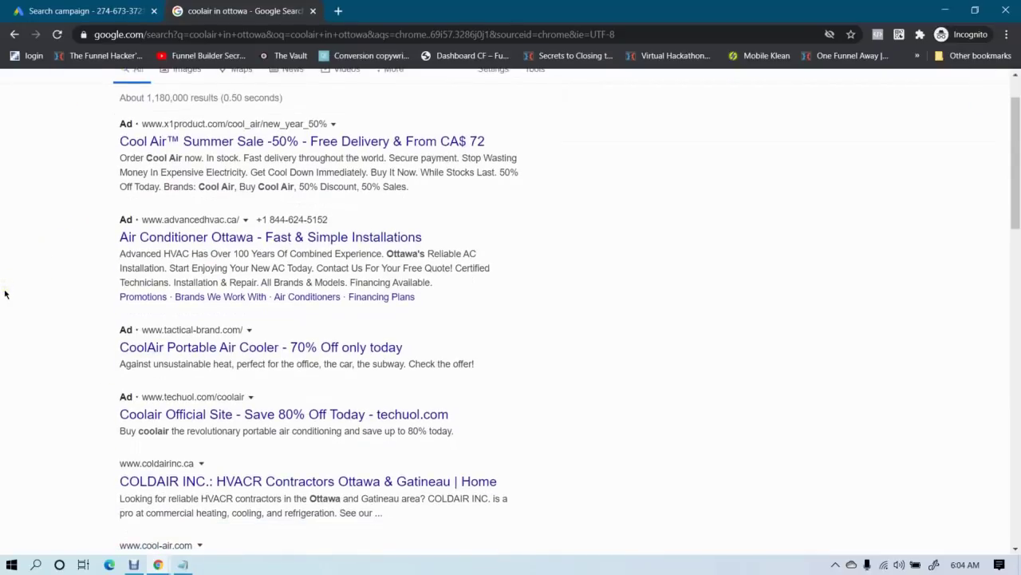
pyautogui.scroll(1, 5, 294)
pyautogui.click(63, 4)
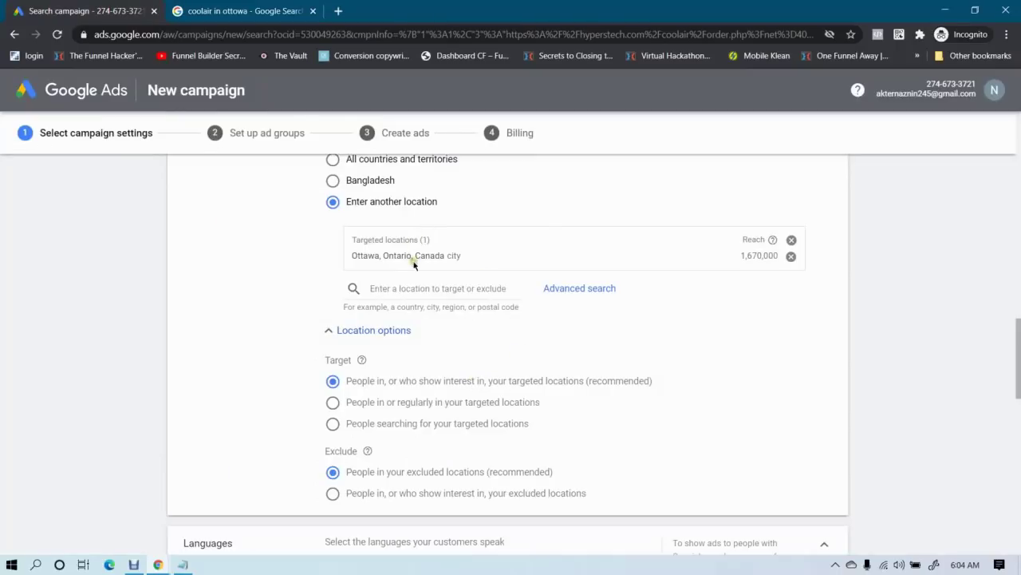
# Check that Ottawa, Ontario, Canada is the location being targeted
pyautogui.tripleClick(363, 255)
pyautogui.click(359, 255)
pyautogui.moveTo(364, 256); pyautogui.dragTo(471, 263)
pyautogui.click(475, 258)
# Set the location Target option to people in or regularly in Ottawa
pyautogui.click(332, 403)
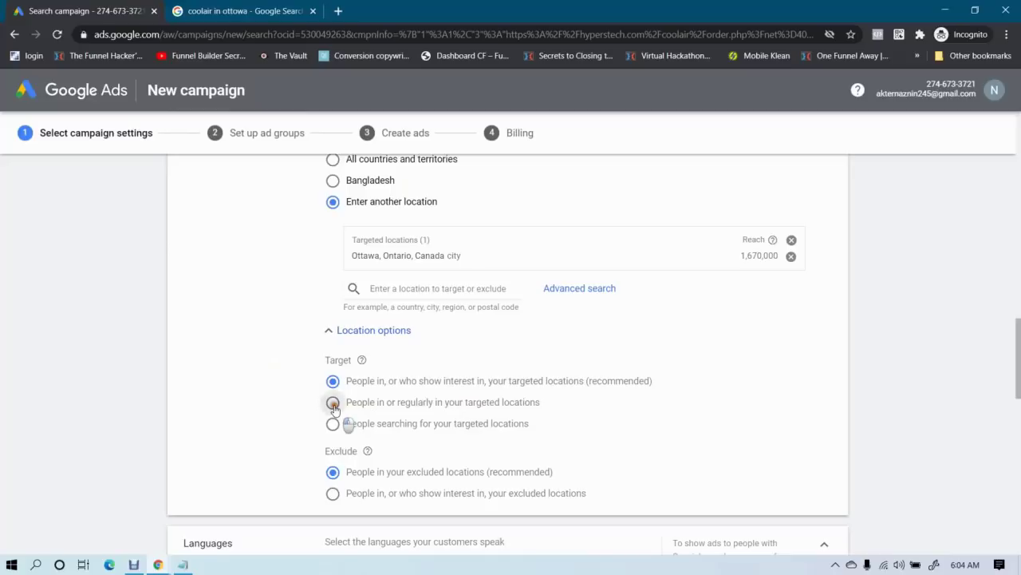
pyautogui.moveTo(353, 382); pyautogui.dragTo(504, 407)
pyautogui.click(381, 405)
pyautogui.click(504, 407)
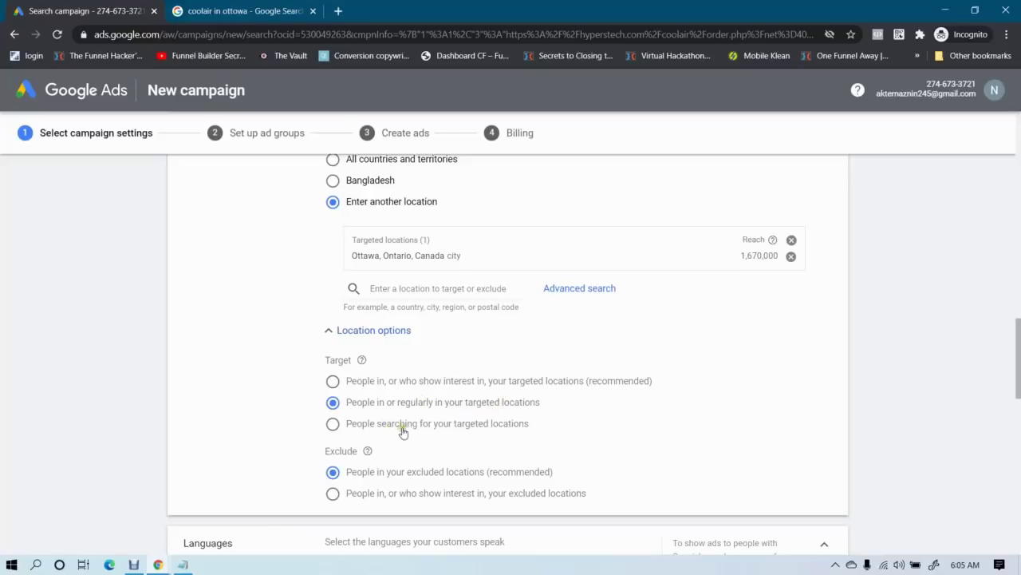
pyautogui.moveTo(528, 425); pyautogui.dragTo(371, 430)
pyautogui.click(370, 430)
pyautogui.click(333, 401)
# Review the location settings to confirm Ottawa, Ontario, Canada remains targeted
pyautogui.scroll(-1, 214, 393)
pyautogui.scroll(-1, 214, 392)
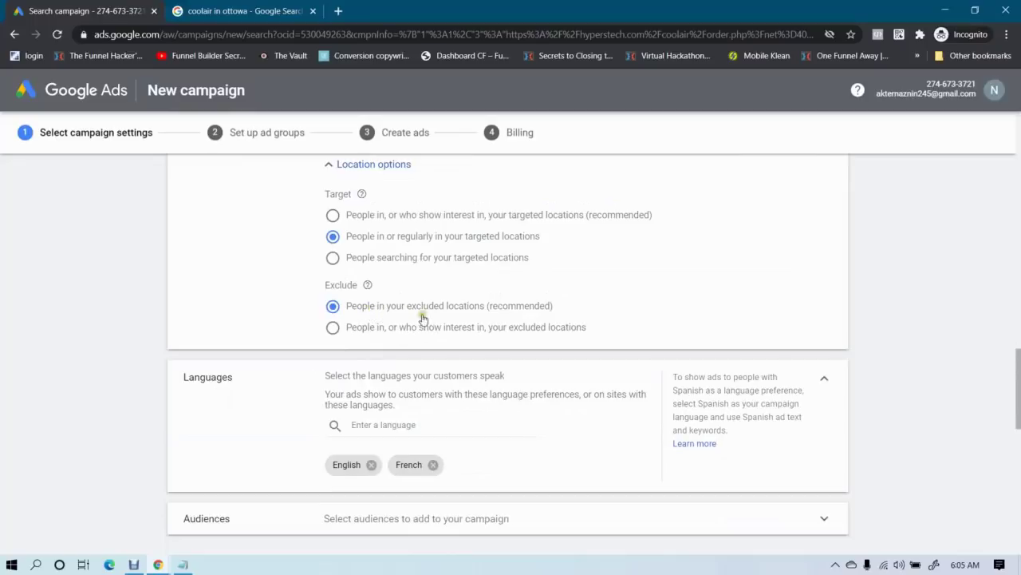
pyautogui.scroll(1, 424, 301)
pyautogui.scroll(1, 425, 302)
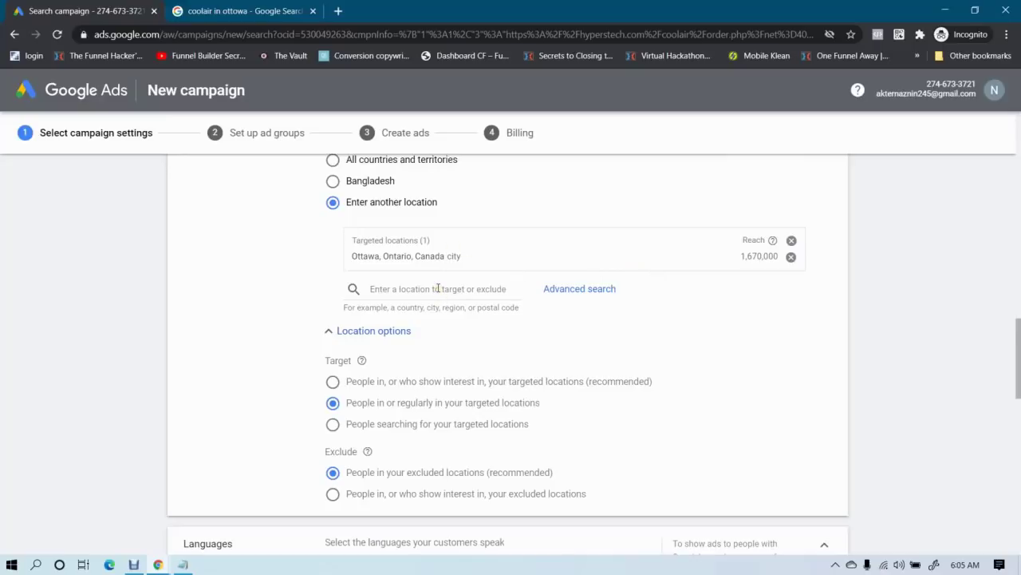
pyautogui.scroll(-2, 438, 288)
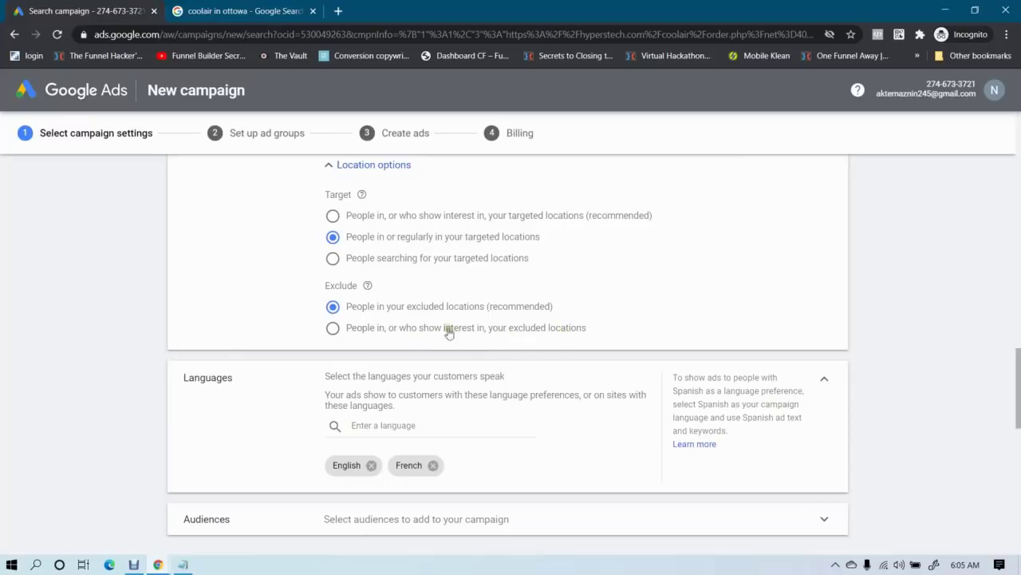
pyautogui.scroll(2, 410, 322)
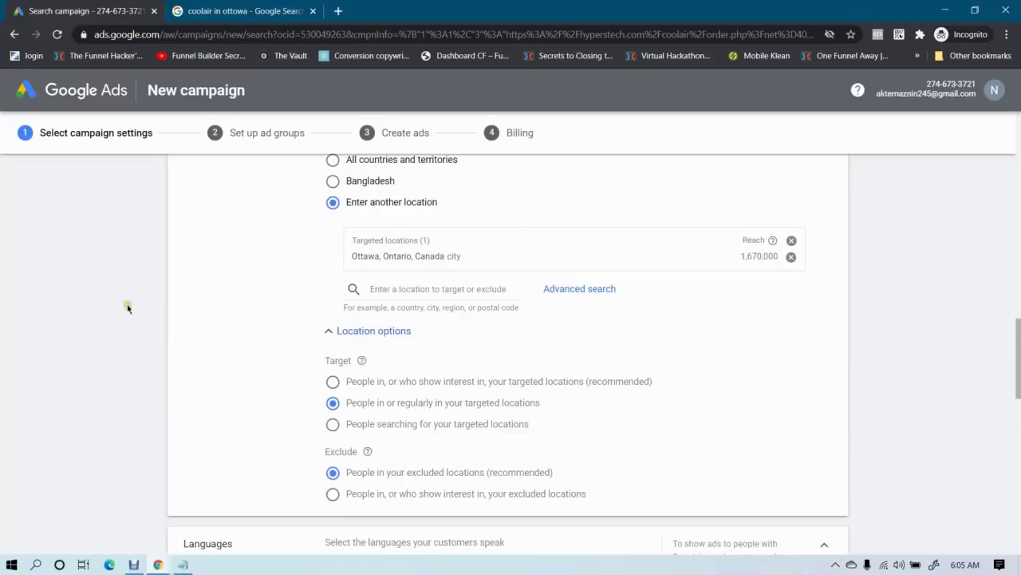
pyautogui.scroll(-1, 145, 339)
pyautogui.scroll(1, 145, 339)
pyautogui.scroll(-2, 145, 338)
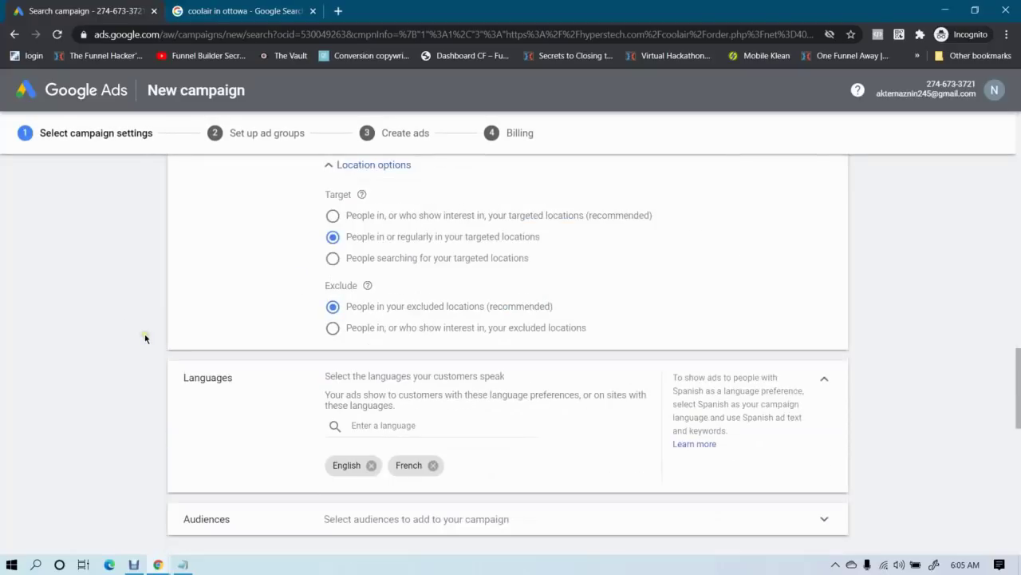
pyautogui.scroll(2, 144, 339)
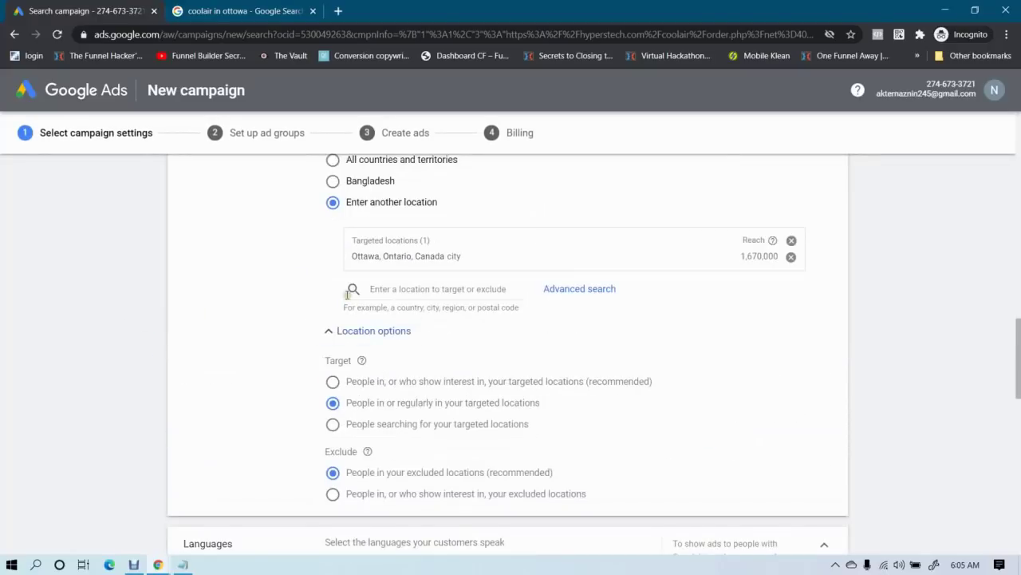
pyautogui.doubleClick(363, 257)
pyautogui.click(405, 266)
pyautogui.moveTo(348, 252); pyautogui.dragTo(449, 258)
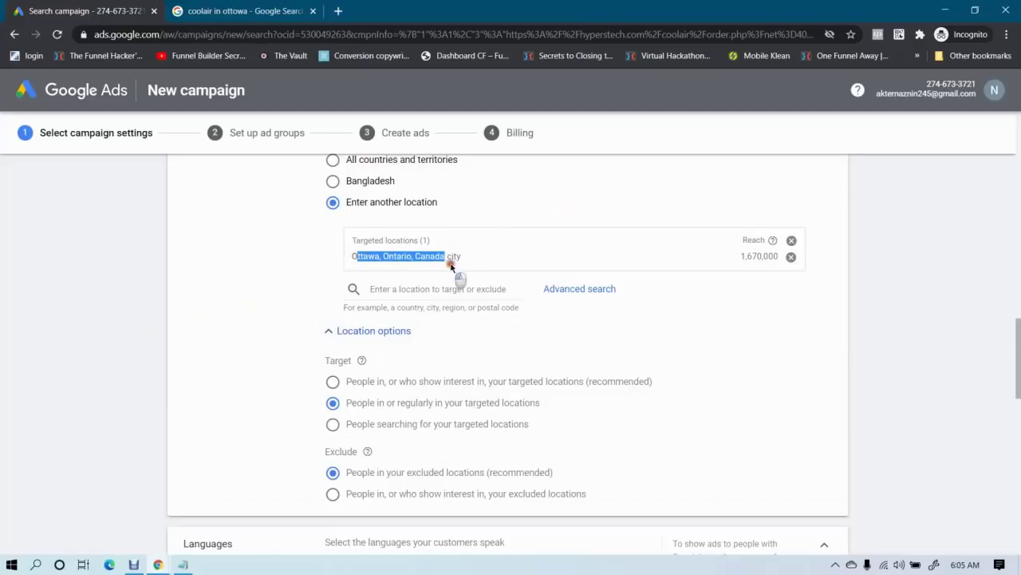
pyautogui.click(456, 256)
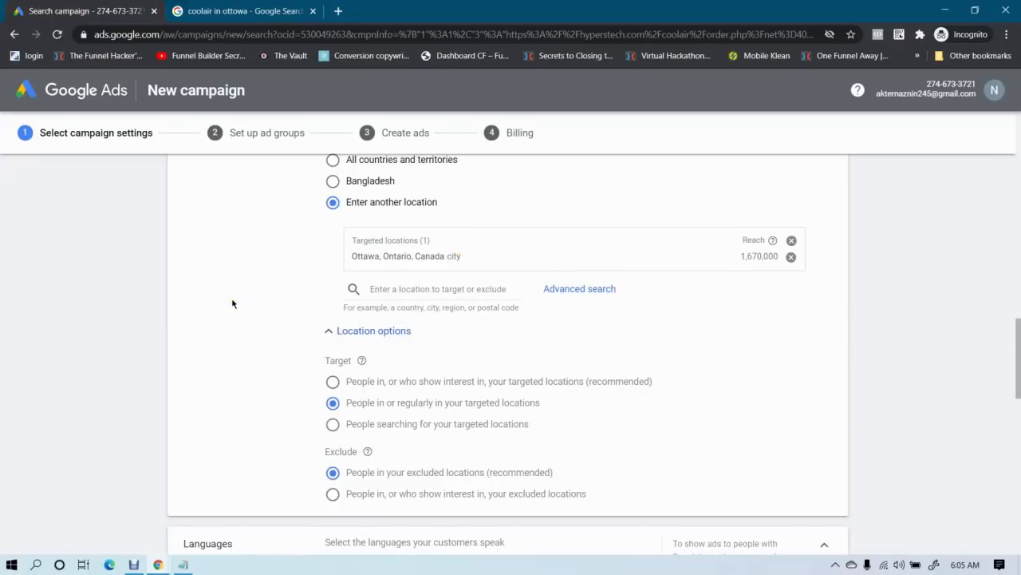
pyautogui.scroll(-1, 266, 335)
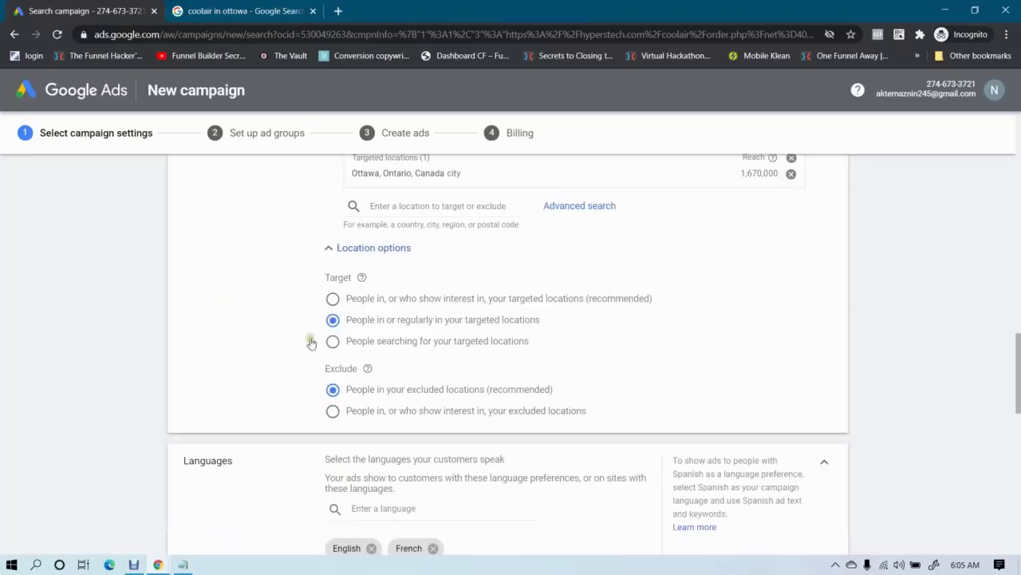
# Remove French from Languages so English is the campaign's only language
pyautogui.scroll(-2, 252, 321)
pyautogui.scroll(-1, 252, 321)
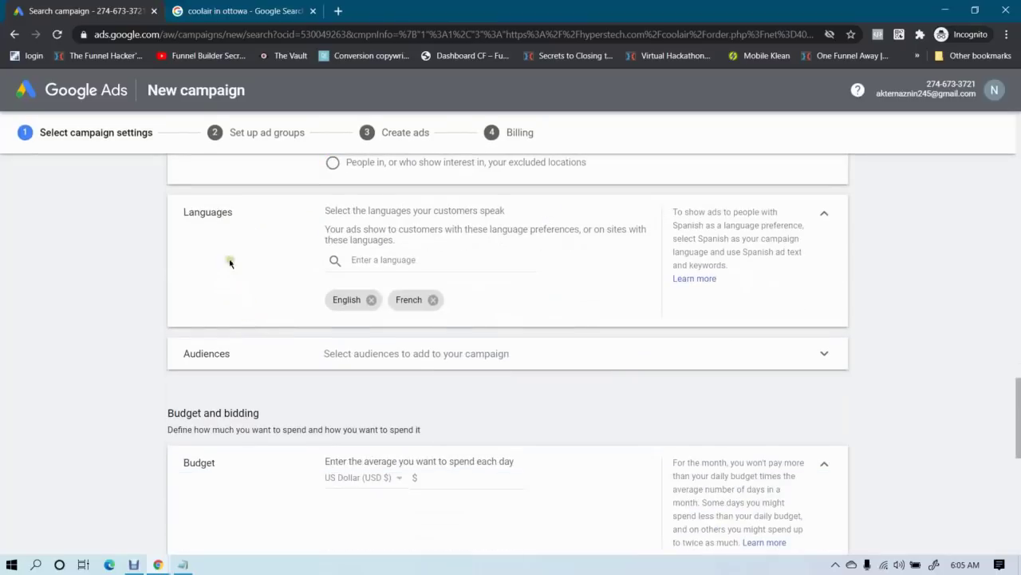
pyautogui.click(433, 300)
pyautogui.click(363, 257)
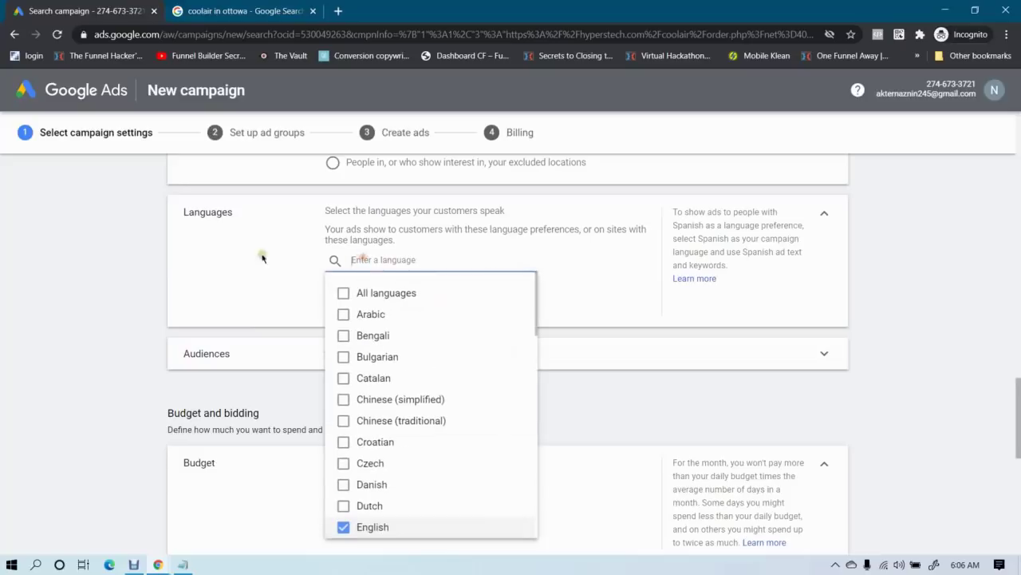
pyautogui.click(169, 270)
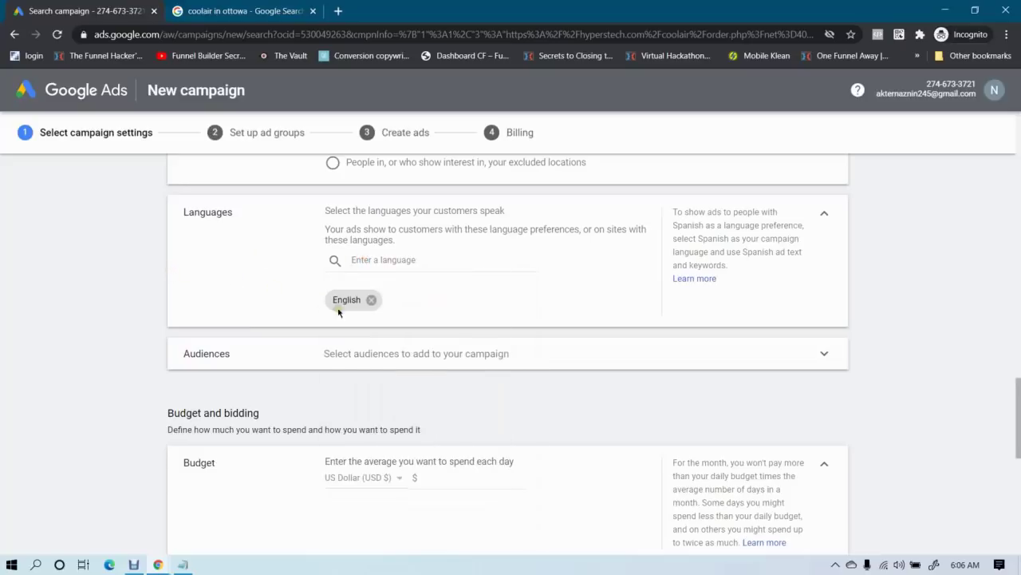
pyautogui.scroll(-1, 264, 301)
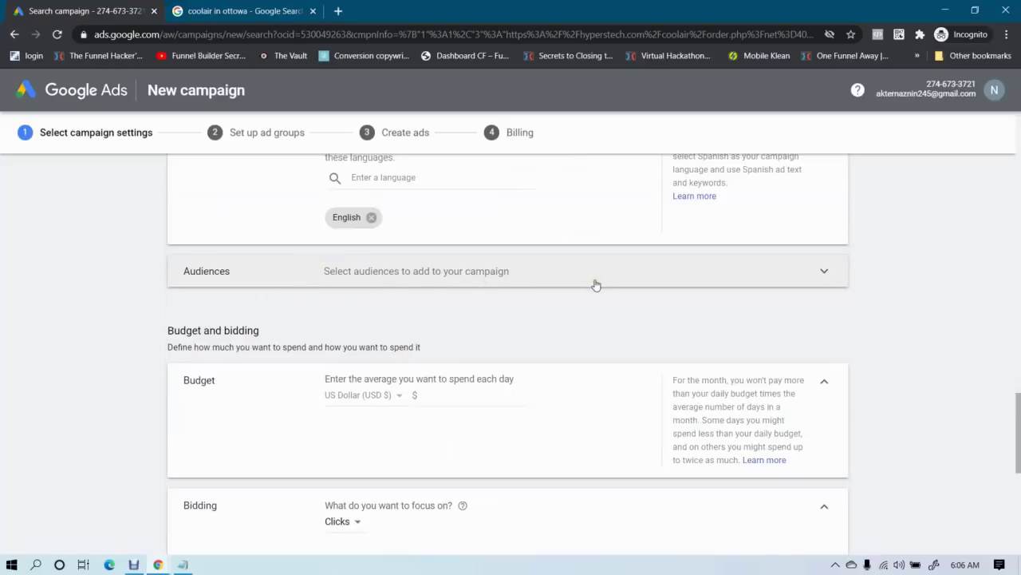
pyautogui.scroll(-1, 3, 380)
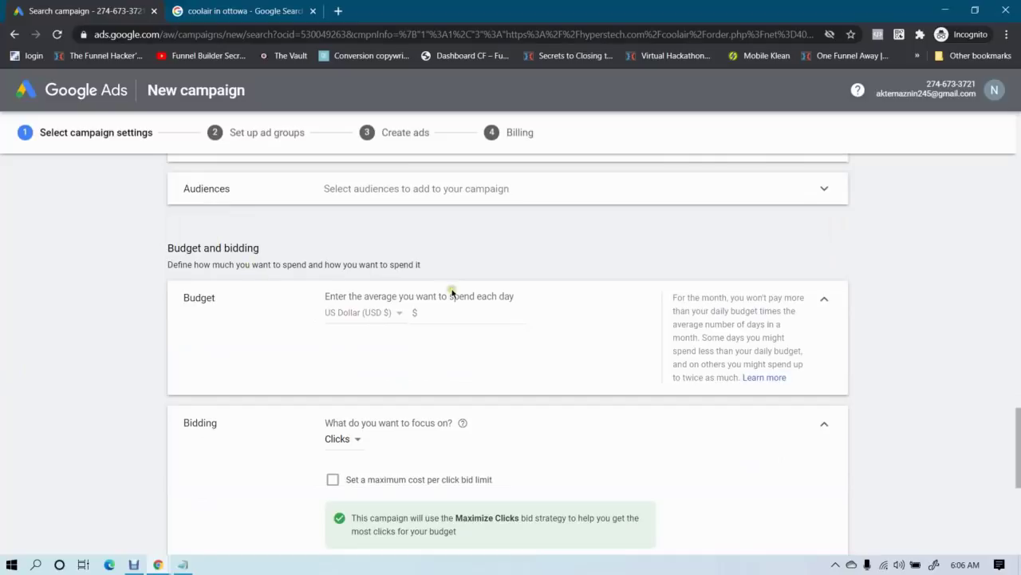
# View the CoolAir INTL offer Summary in M4TRIX to check its $50 Per Sale payout
pyautogui.click(159, 563)
pyautogui.click(118, 487)
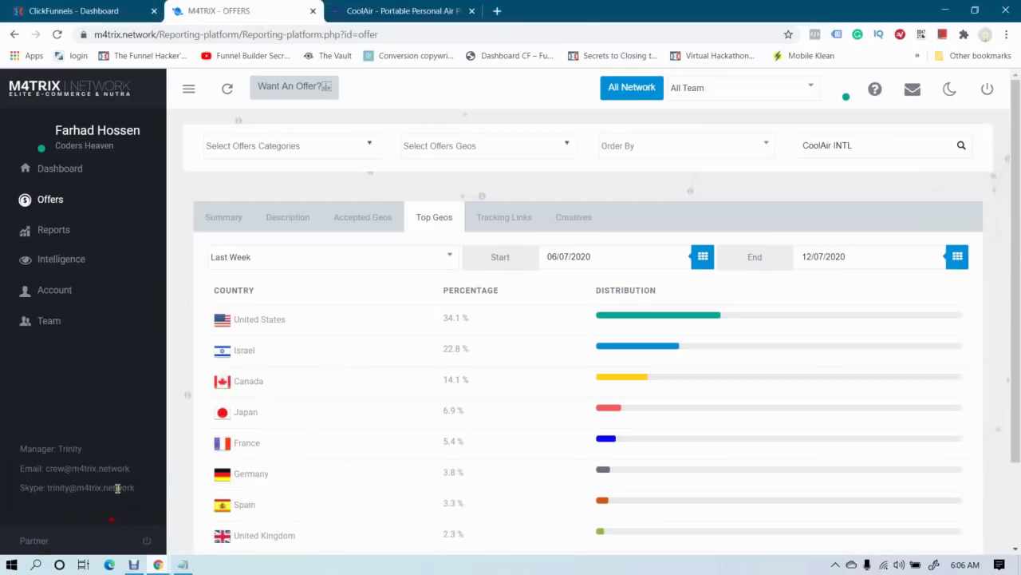
pyautogui.click(499, 220)
pyautogui.click(215, 217)
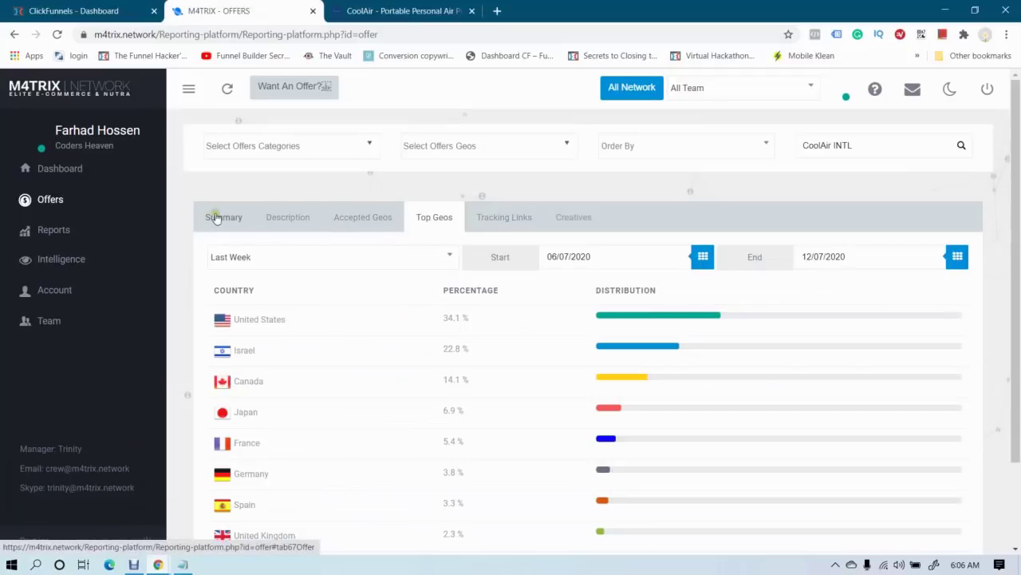
pyautogui.moveTo(641, 298); pyautogui.dragTo(697, 300)
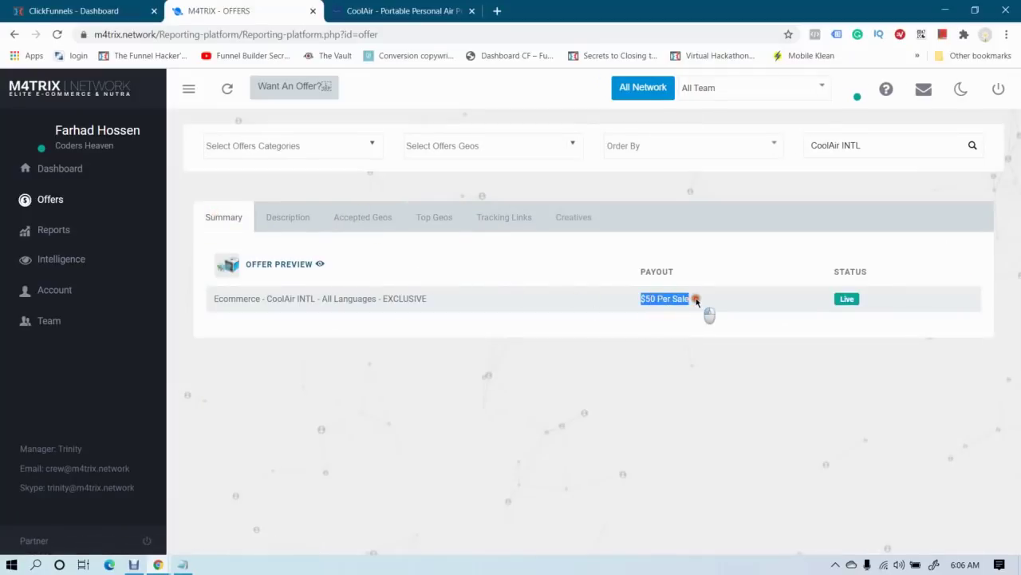
pyautogui.click(687, 297)
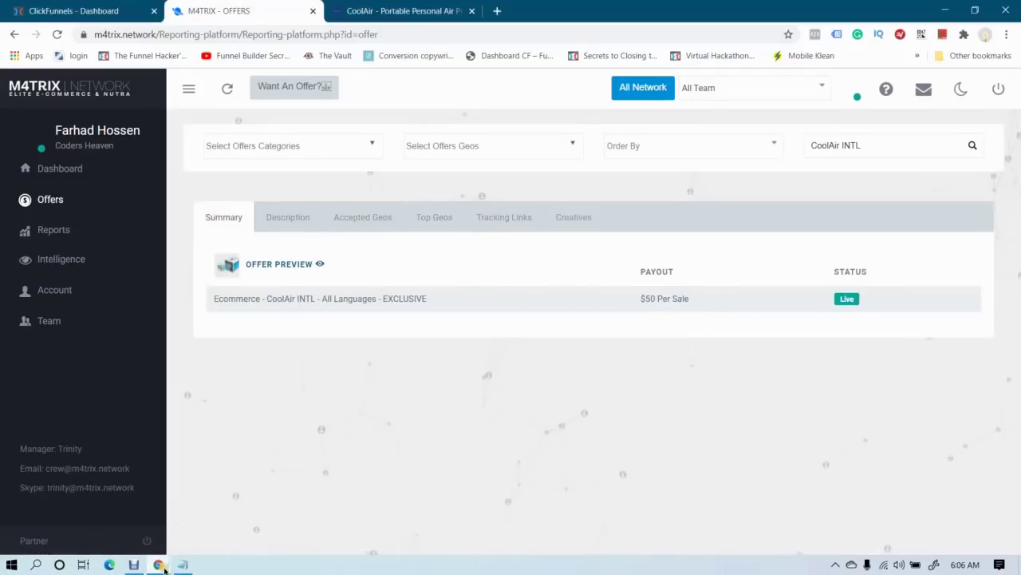
pyautogui.moveTo(164, 567)
pyautogui.click(239, 518)
# Add the line '$50 + $50 = $100' below PHYSICAL PRODUCT in the Notepad note
pyautogui.click(183, 564)
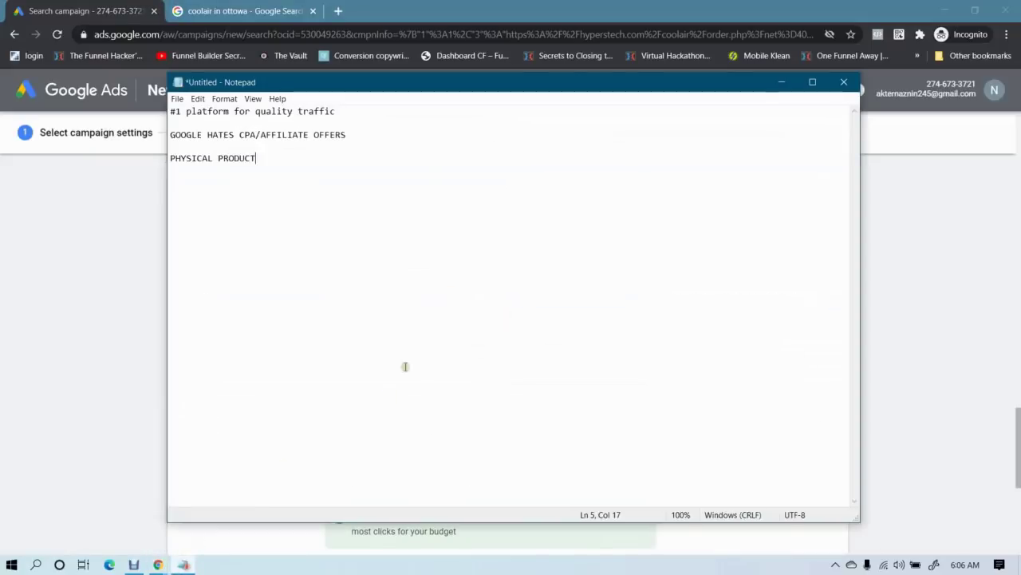
pyautogui.press('Return')
pyautogui.press('Return')
pyautogui.press('Return')
pyautogui.write('$50 + ')
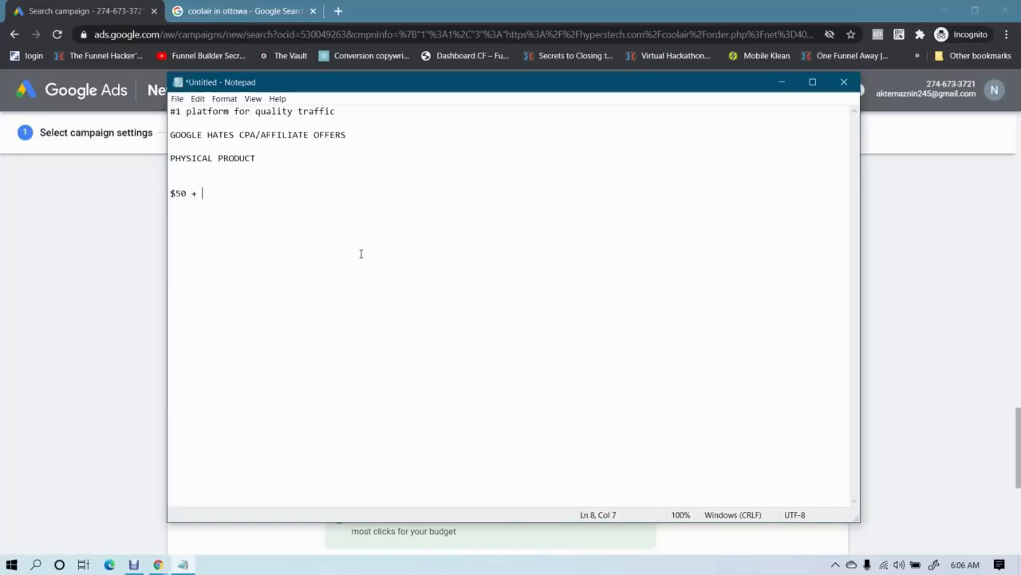
pyautogui.write('$50 = $100')
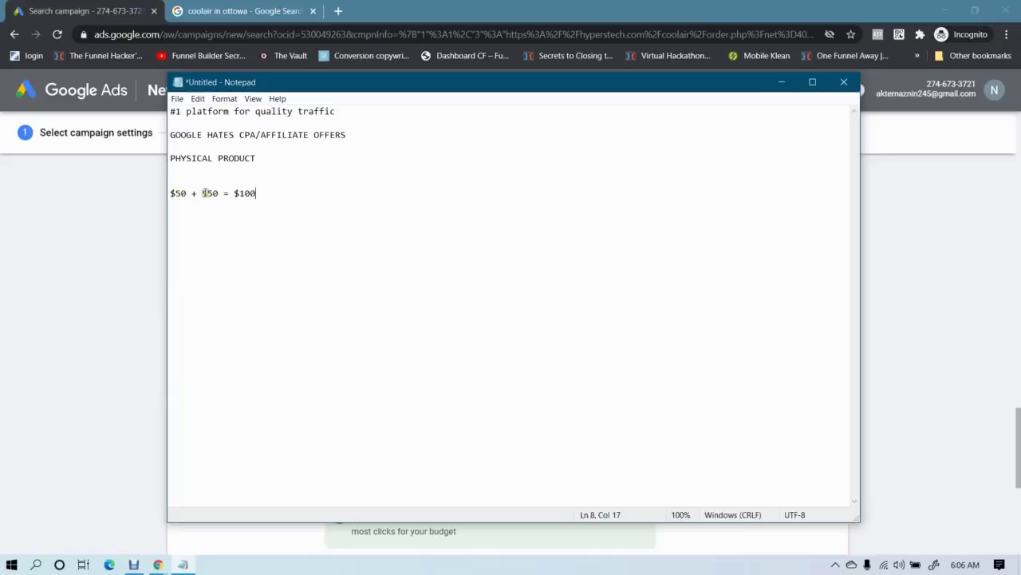
pyautogui.moveTo(201, 193); pyautogui.dragTo(219, 194)
pyautogui.click(215, 197)
# Scroll Google Ads to Budget and bidding and focus the empty daily budget amount box
pyautogui.moveTo(233, 193); pyautogui.dragTo(291, 194)
pyautogui.click(292, 195)
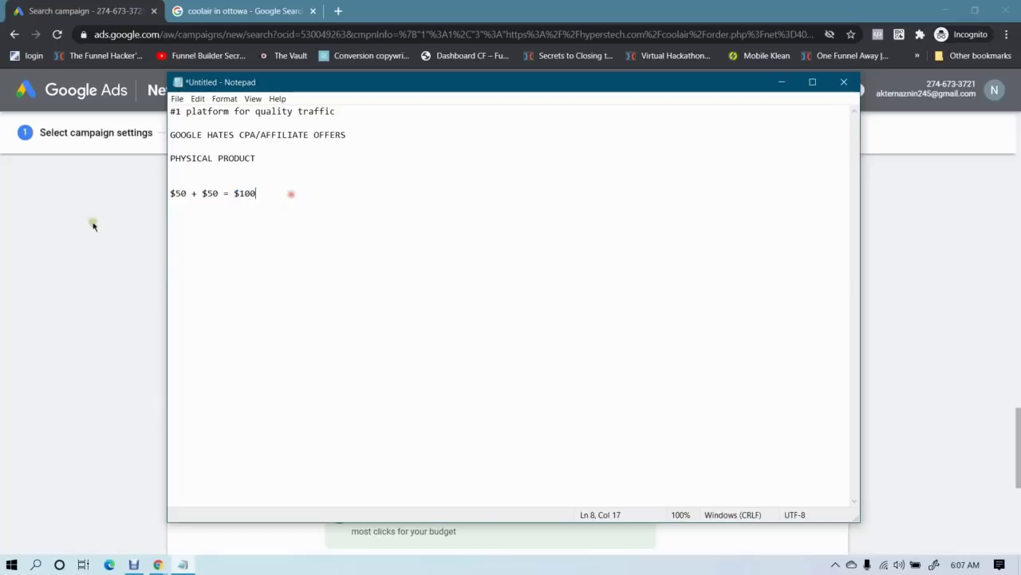
pyautogui.click(91, 223)
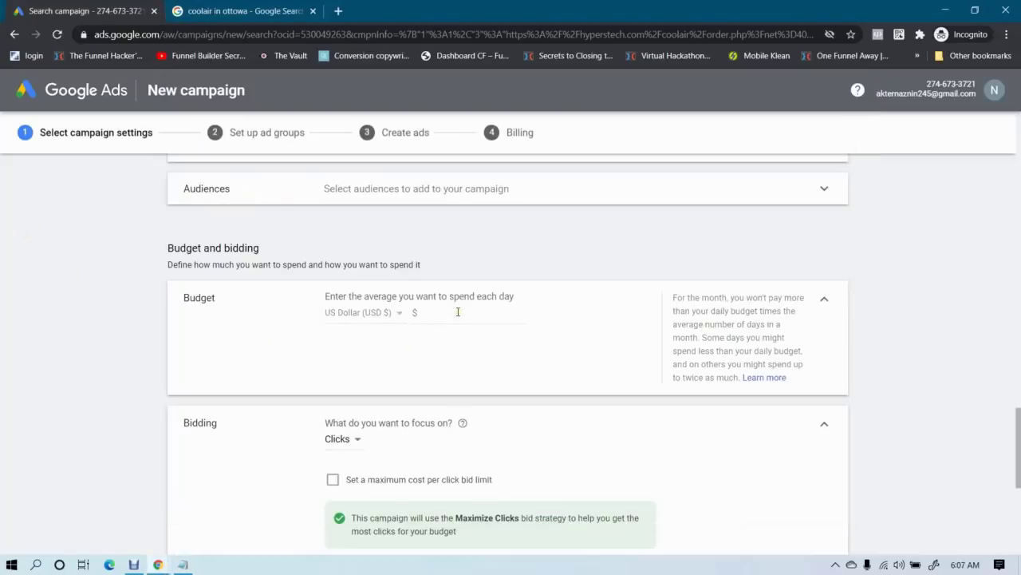
pyautogui.scroll(2, 145, 287)
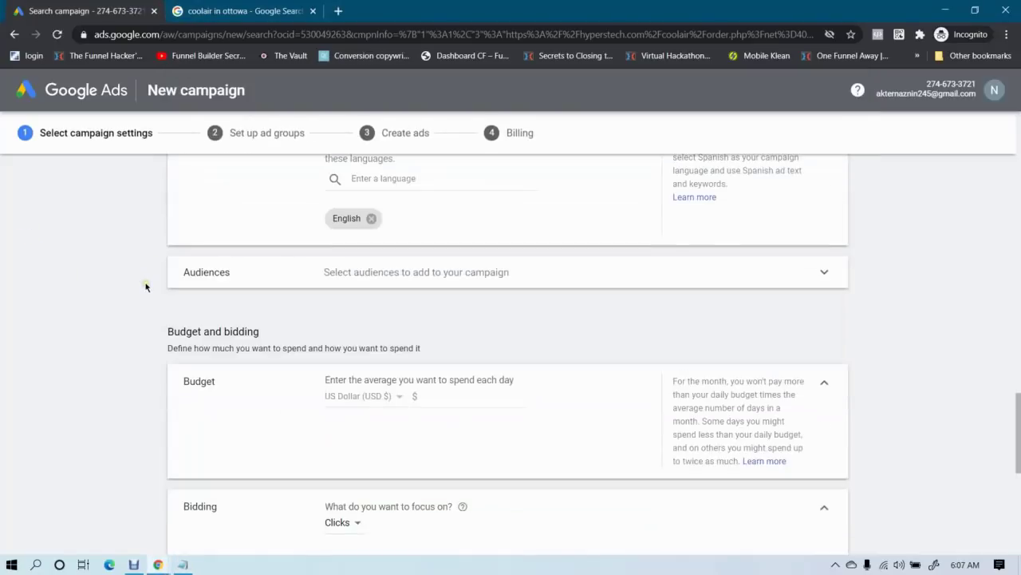
pyautogui.scroll(1, 146, 287)
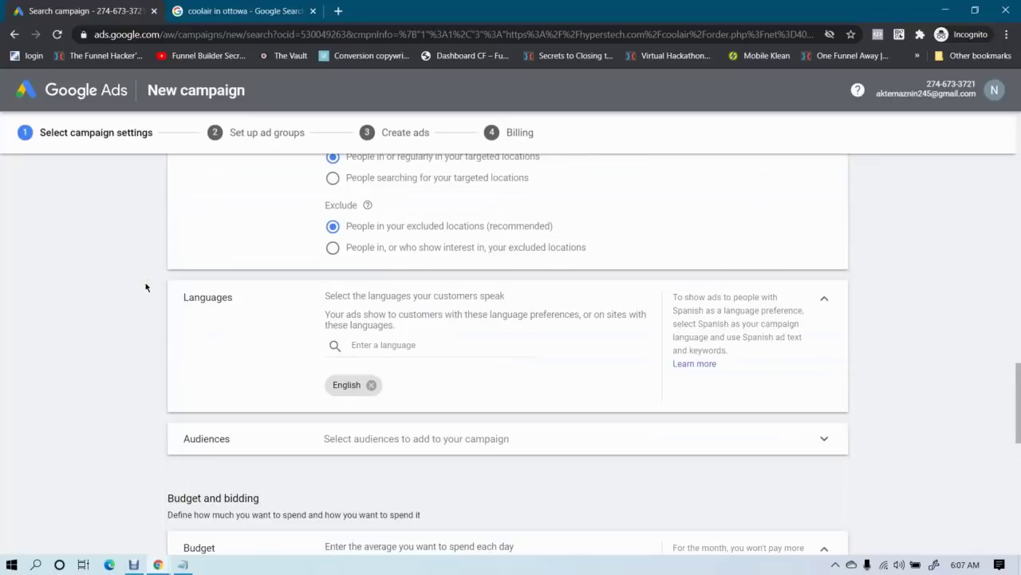
pyautogui.scroll(-1, 145, 287)
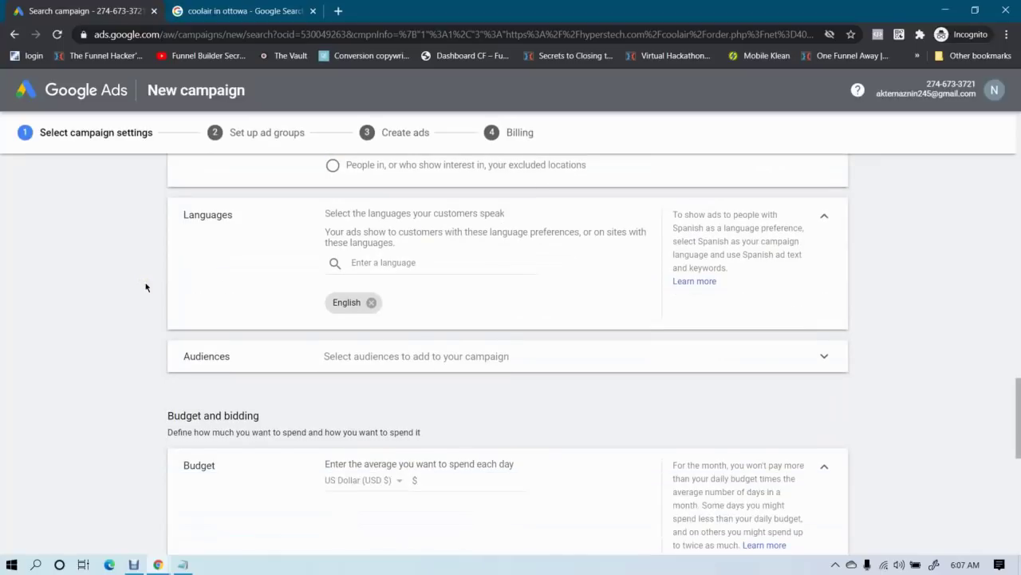
pyautogui.scroll(-1, 145, 287)
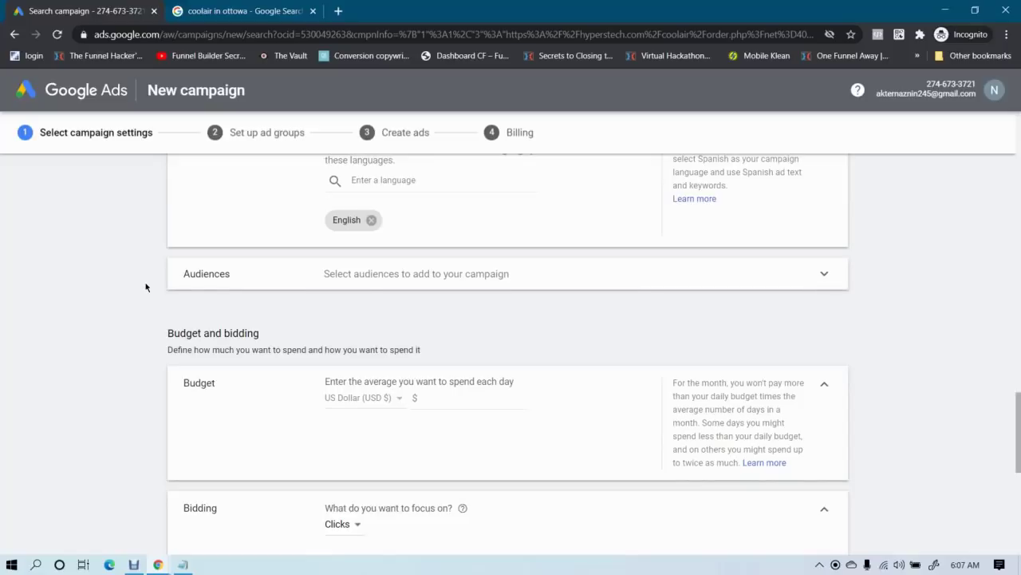
pyautogui.scroll(-1, 145, 287)
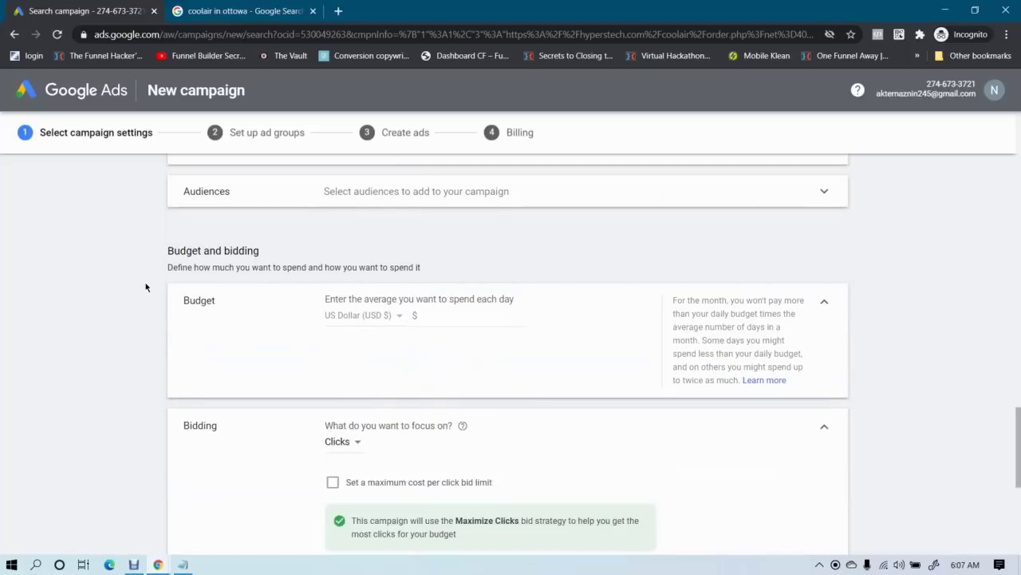
pyautogui.scroll(-1, 145, 287)
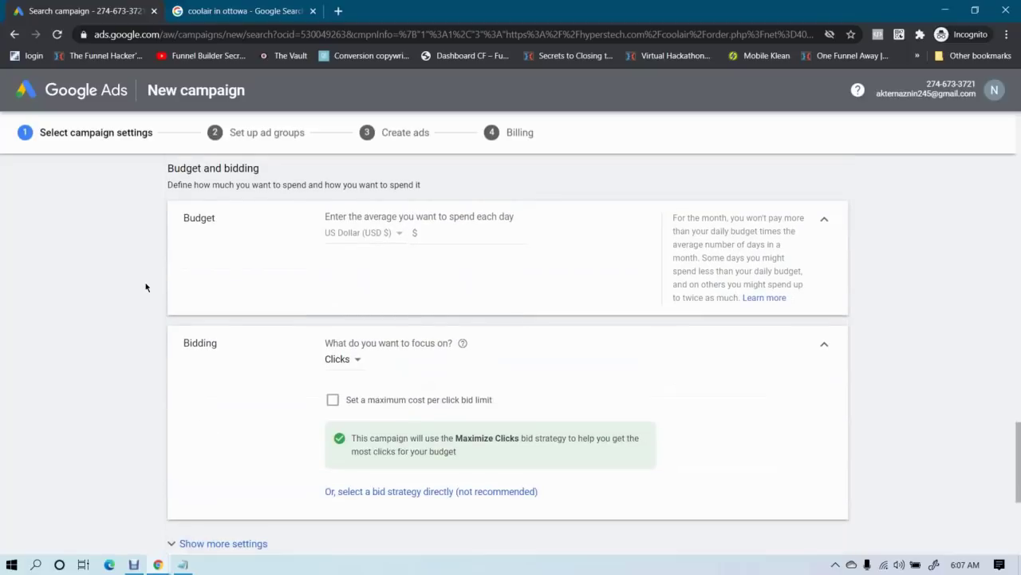
pyautogui.click(452, 232)
pyautogui.click(466, 232)
pyautogui.click(437, 281)
# Revisit the still-empty daily budget amount box in Google Ads
pyautogui.click(184, 567)
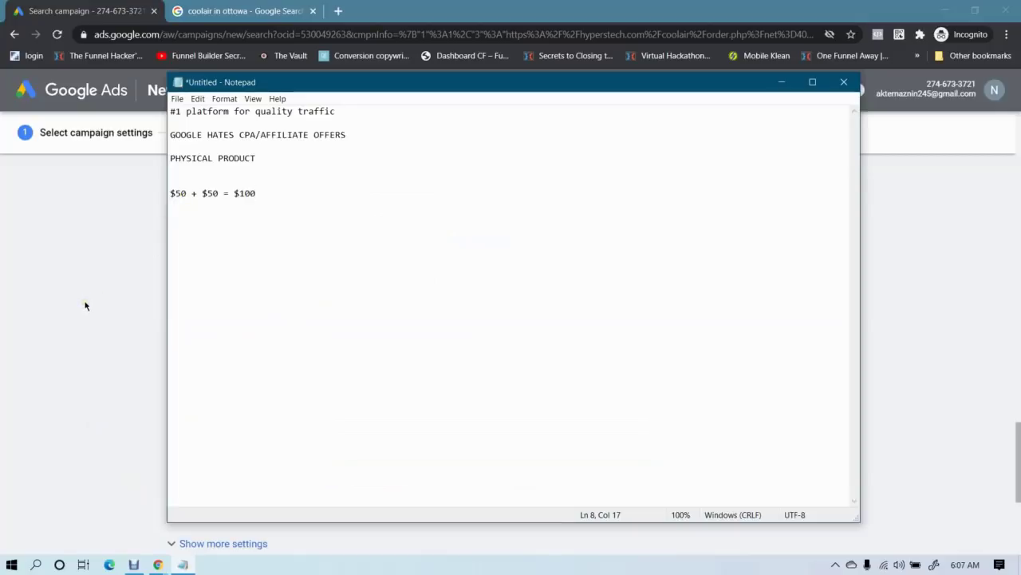
pyautogui.click(2, 245)
pyautogui.click(446, 232)
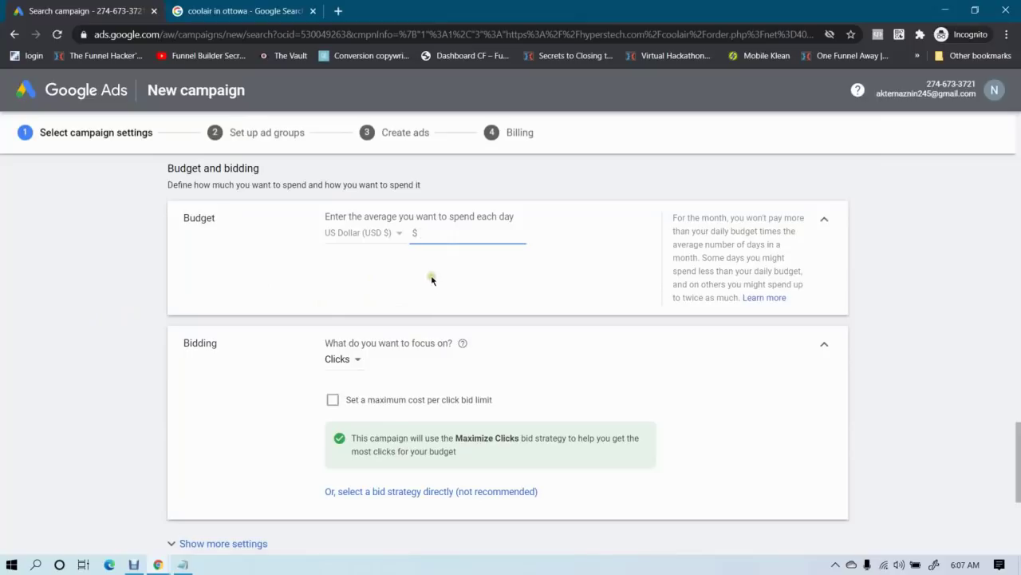
pyautogui.click(437, 239)
# Type the Notepad line '500 clicks x $1 per click =' below the sum
pyautogui.click(183, 565)
pyautogui.press('Return')
pyautogui.press('Return')
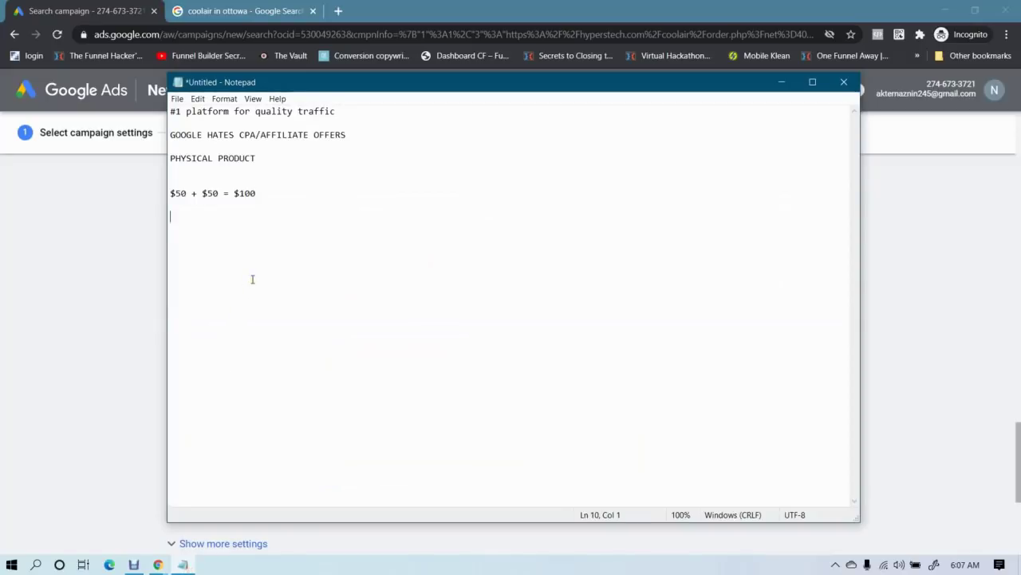
pyautogui.write('500 clicks')
pyautogui.click(70, 328)
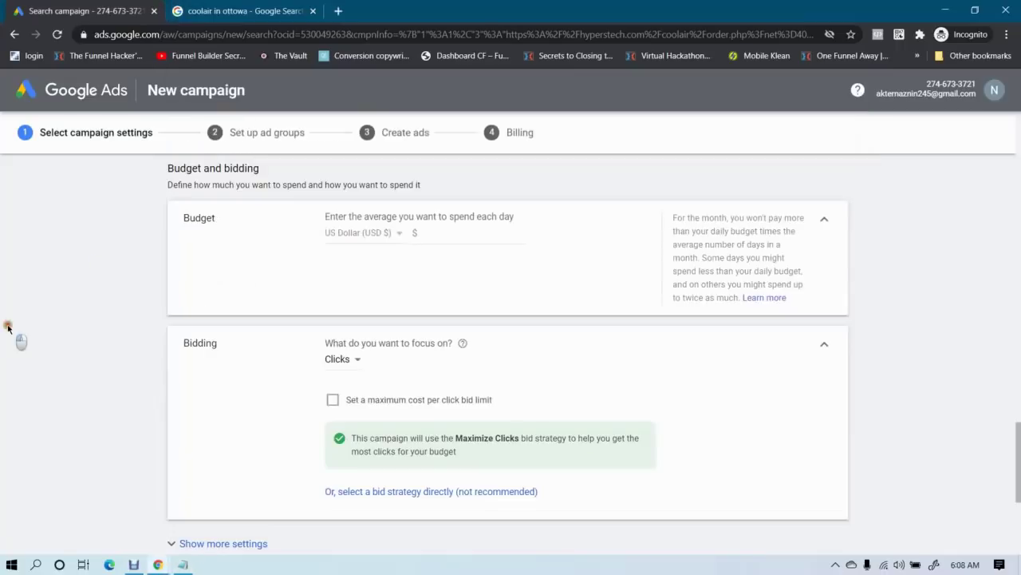
pyautogui.click(183, 564)
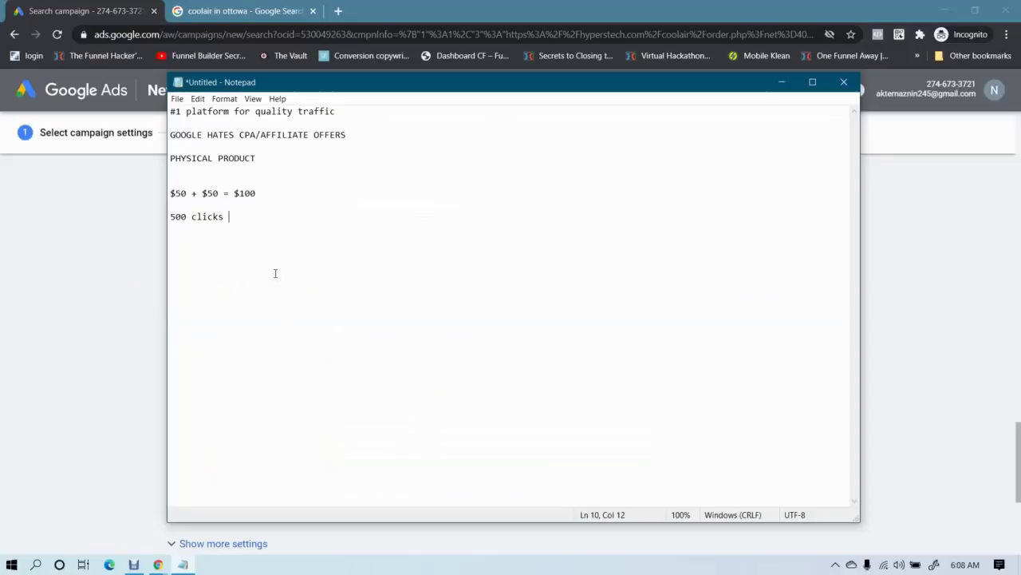
pyautogui.write('x $1$')
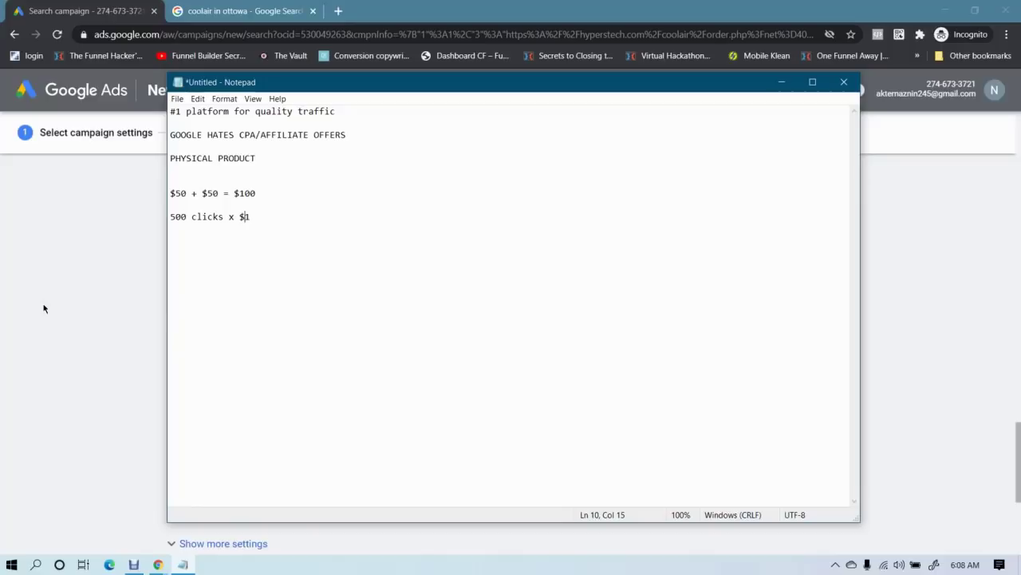
pyautogui.click(275, 214)
pyautogui.write('per clc')
pyautogui.press('BackSpace')
pyautogui.write('ick =')
# Launch Calculator with a 'calc' search and compute 500 × 1 = 500
pyautogui.click(37, 567)
pyautogui.write('calc')
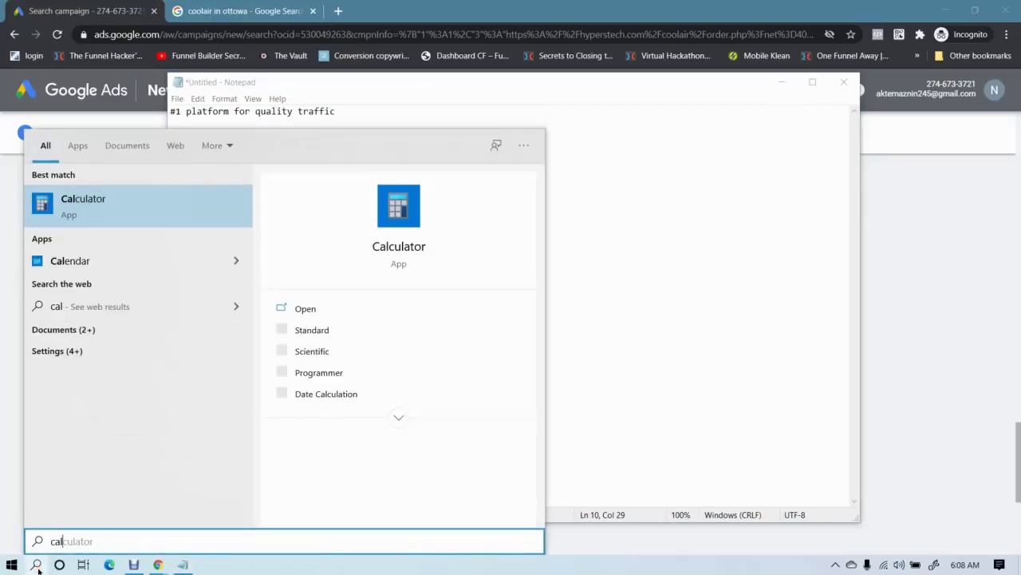
pyautogui.press('Return')
pyautogui.click(179, 372)
pyautogui.click(178, 443)
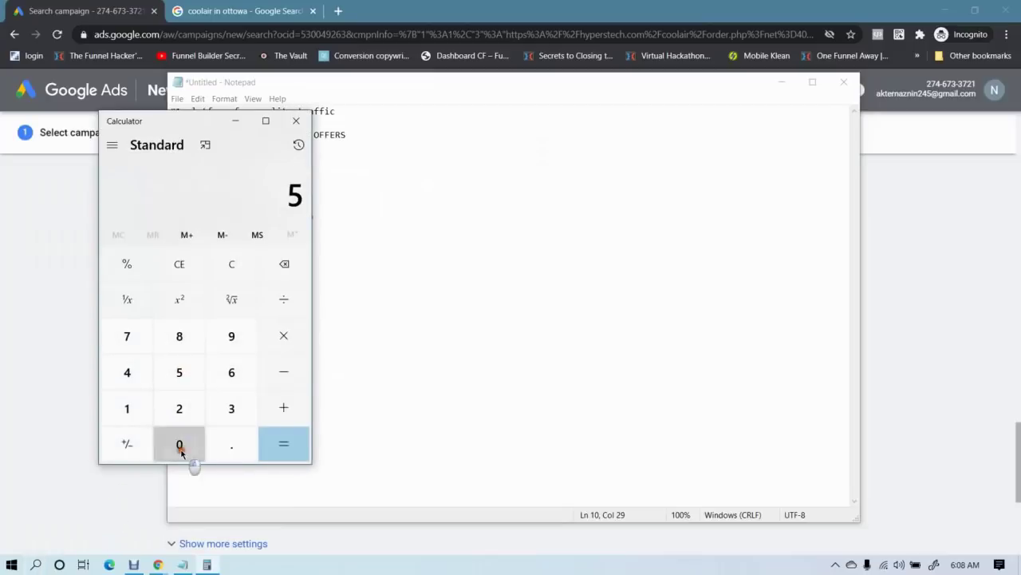
pyautogui.click(179, 444)
pyautogui.click(276, 339)
pyautogui.click(128, 403)
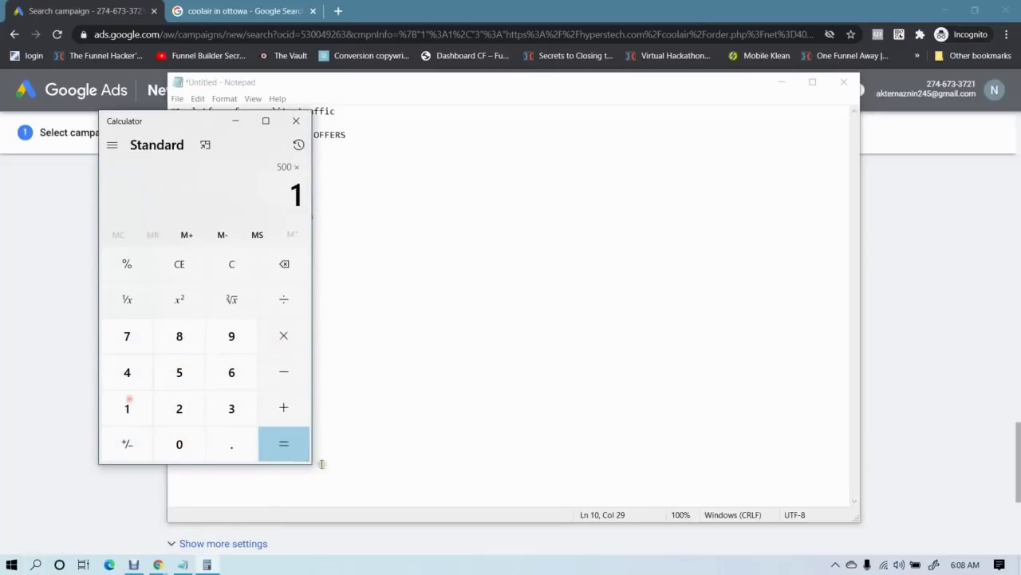
pyautogui.click(294, 453)
pyautogui.click(235, 120)
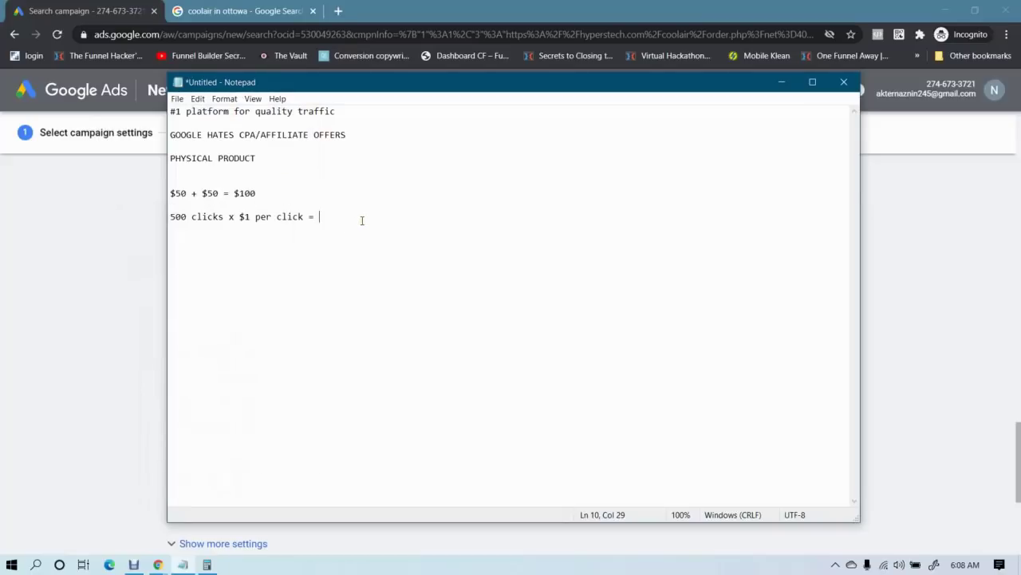
# Complete the total as $500, then change the cost to $.5 and the total to $250
pyautogui.write('500')
pyautogui.click(172, 217)
pyautogui.press('Delete')
pyautogui.write('500')
pyautogui.click(250, 216)
pyautogui.press('BackSpace')
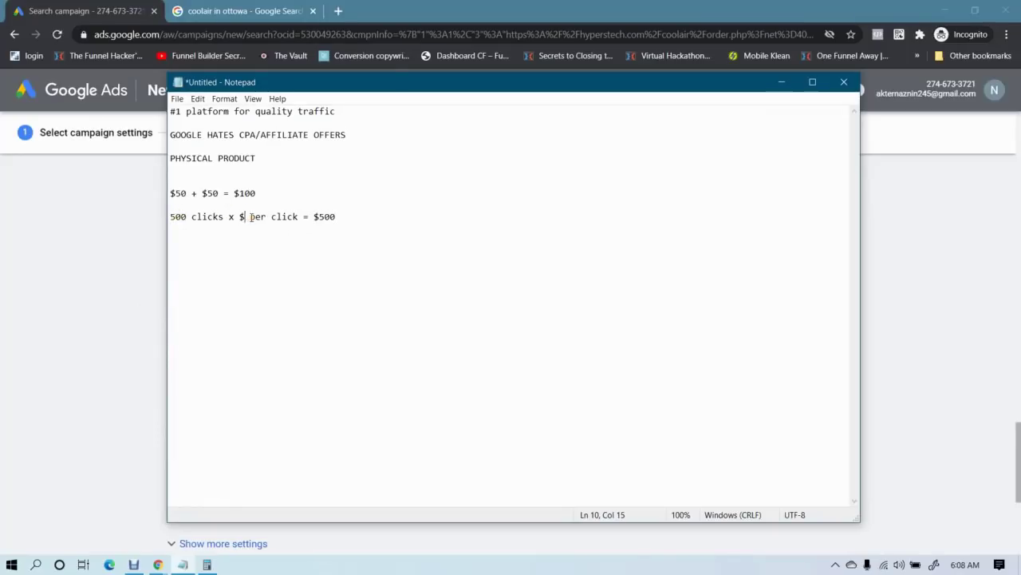
pyautogui.write('.')
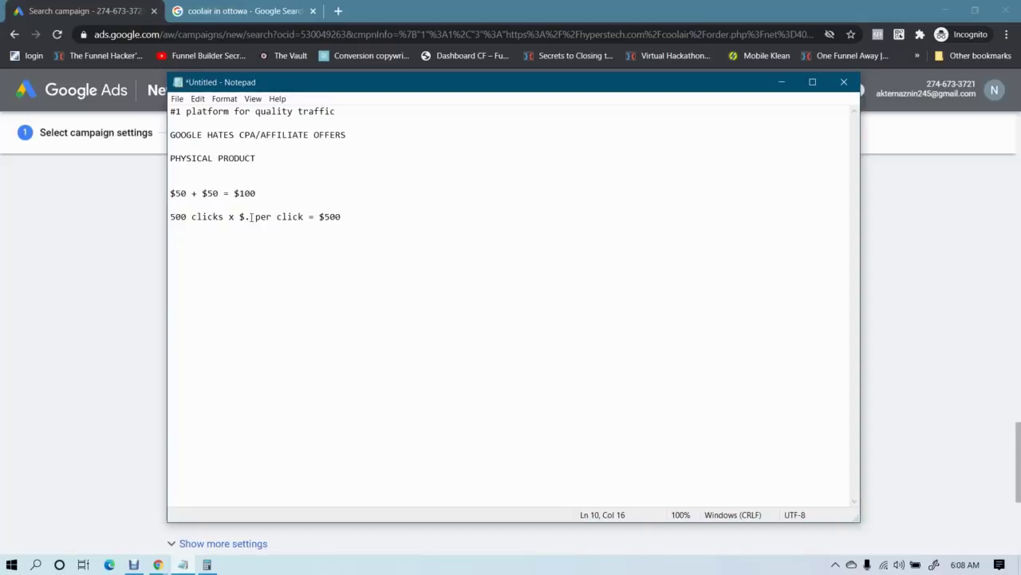
pyautogui.write('5')
pyautogui.click(349, 216)
pyautogui.moveTo(349, 217); pyautogui.dragTo(330, 216)
pyautogui.write('25')
# Change 500 clicks to 200 so the line reads '200 clicks x $.5 per click = $250'
pyautogui.moveTo(234, 193); pyautogui.dragTo(266, 200)
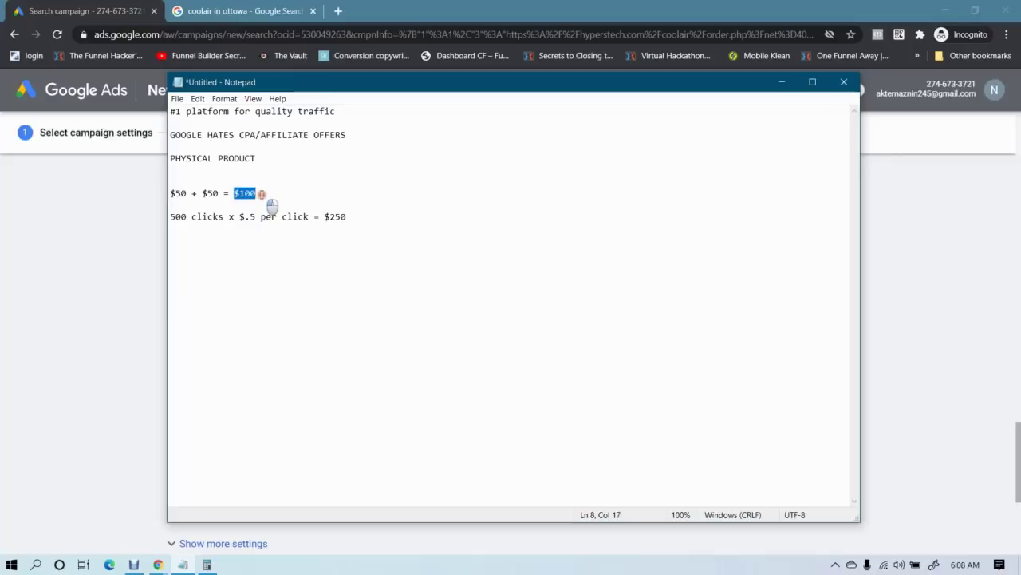
pyautogui.click(259, 193)
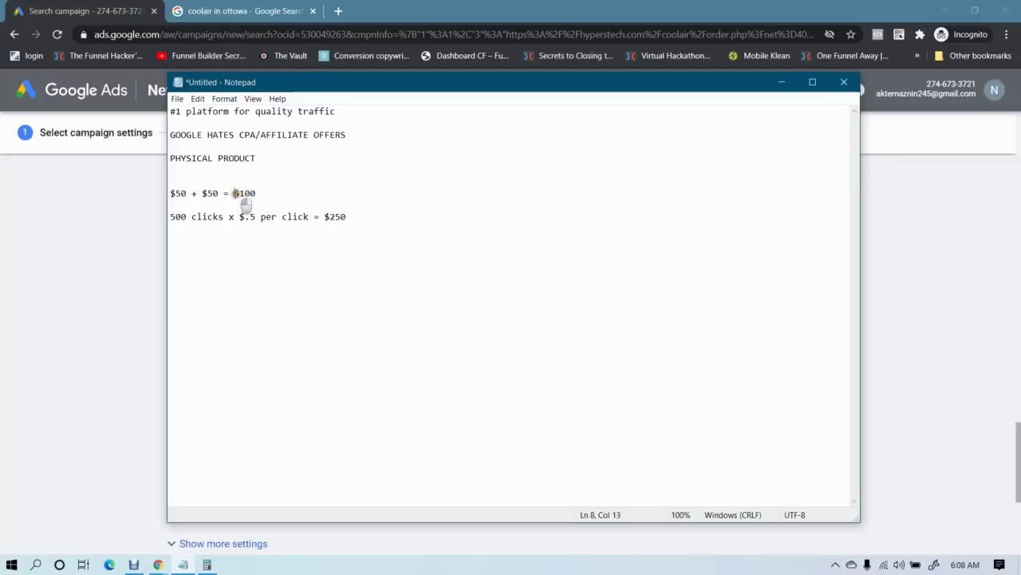
pyautogui.moveTo(234, 193); pyautogui.dragTo(263, 194)
pyautogui.click(259, 193)
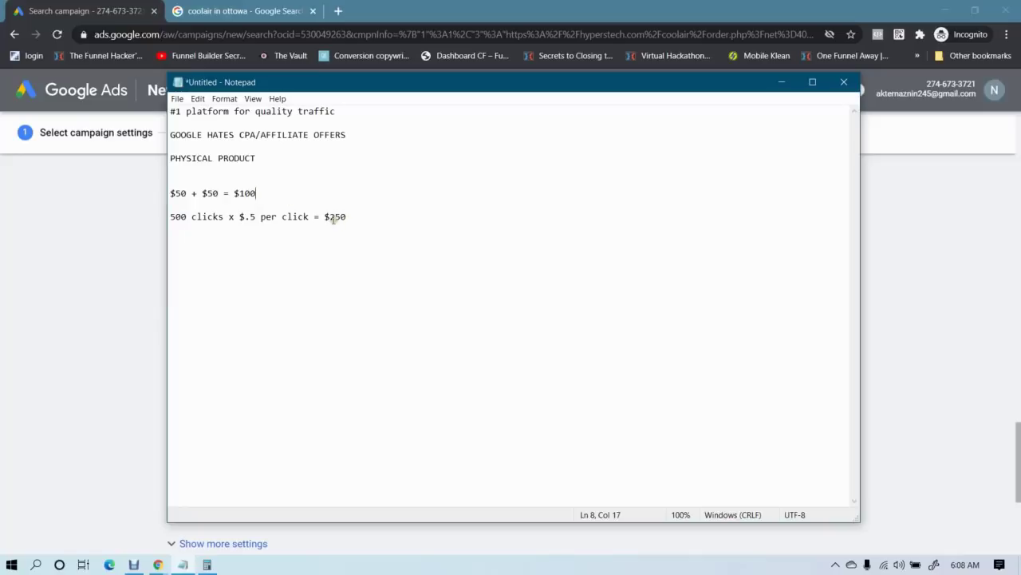
pyautogui.moveTo(325, 216); pyautogui.dragTo(360, 213)
pyautogui.click(360, 213)
pyautogui.click(175, 217)
pyautogui.press('BackSpace')
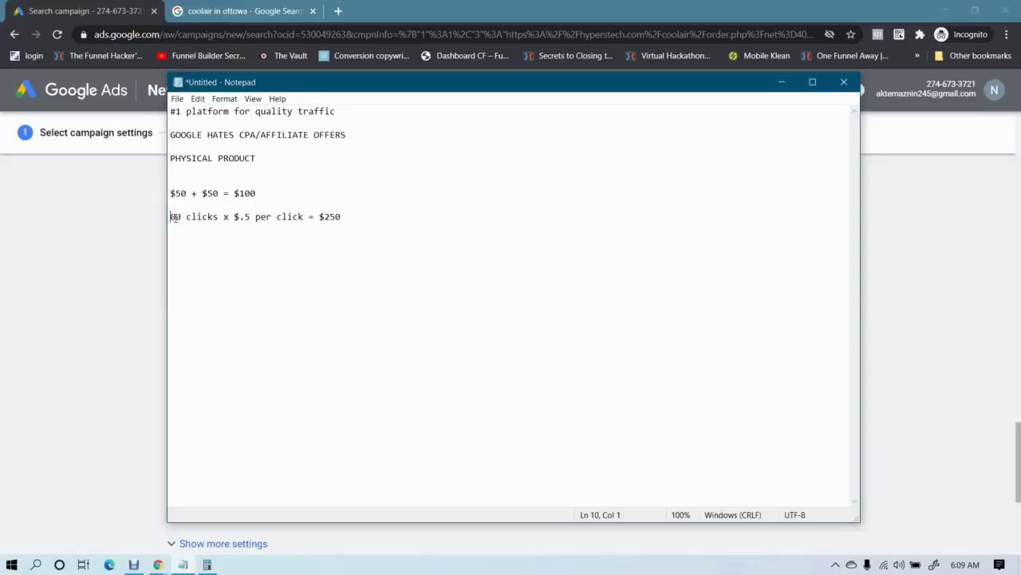
pyautogui.write('2')
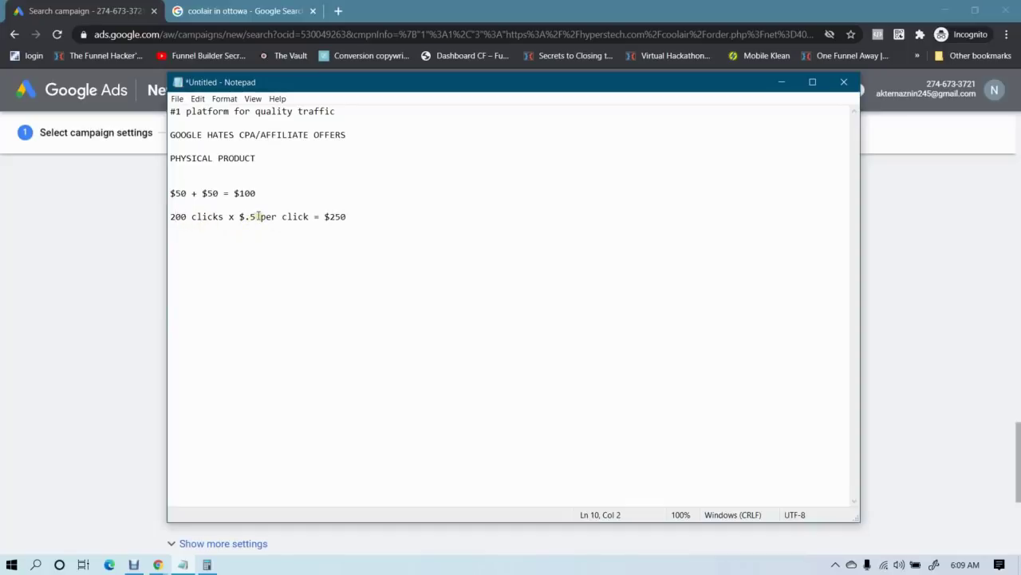
pyautogui.click(207, 564)
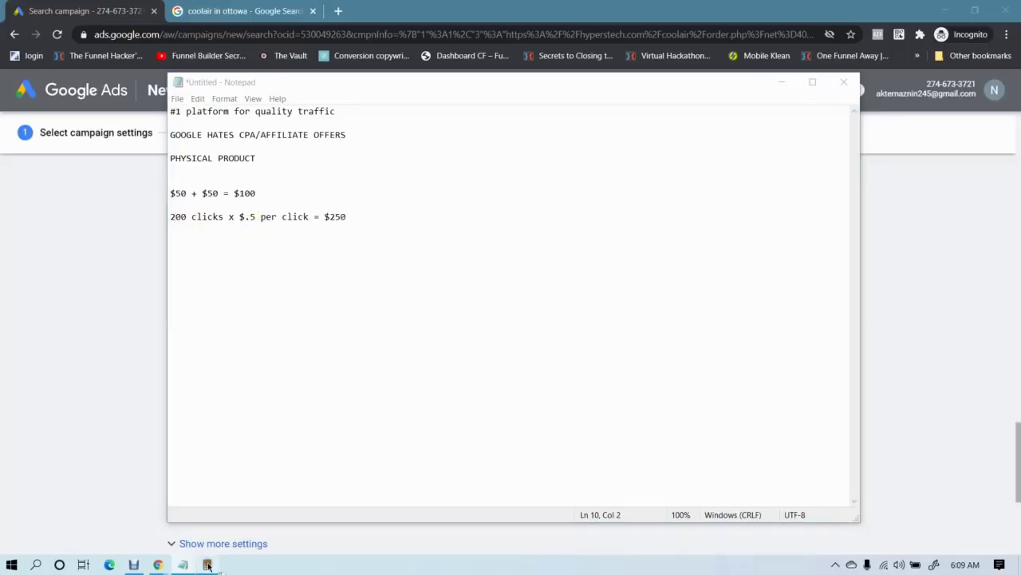
# Compute 200 × 0.5 = 100 in Calculator and minimize it
pyautogui.click(182, 405)
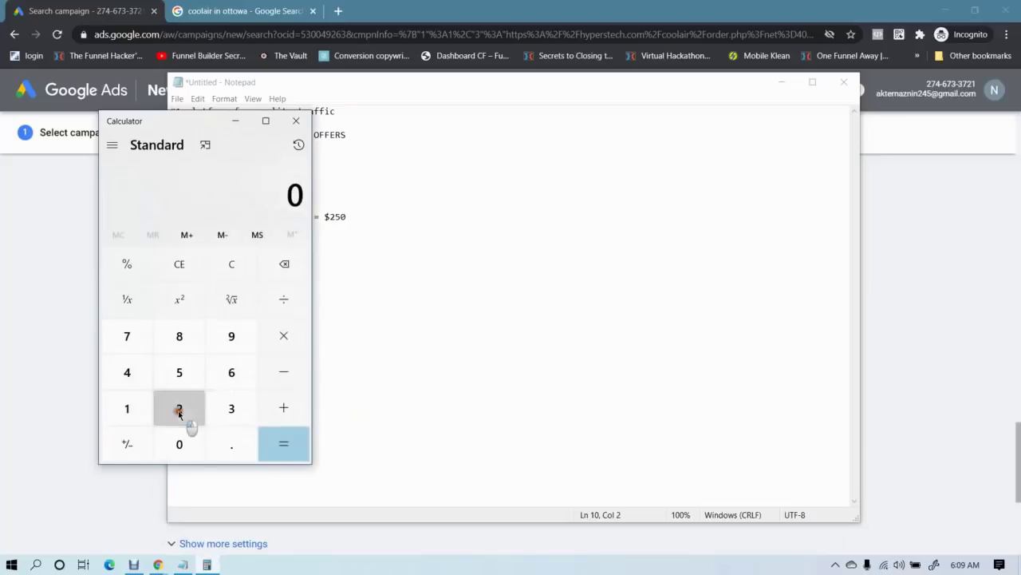
pyautogui.click(180, 443)
pyautogui.click(180, 443)
pyautogui.click(278, 332)
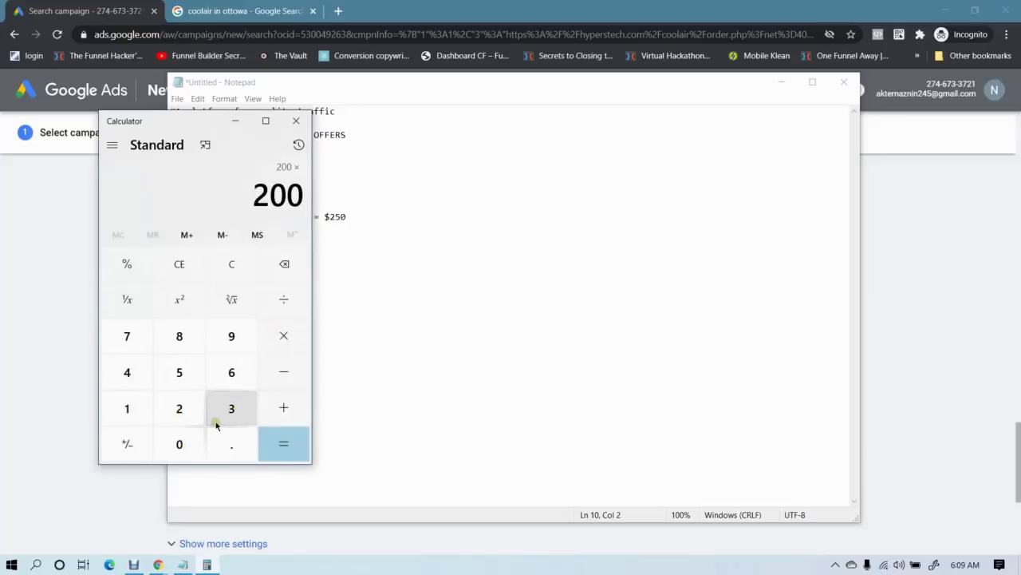
pyautogui.click(230, 441)
pyautogui.click(190, 371)
pyautogui.click(283, 441)
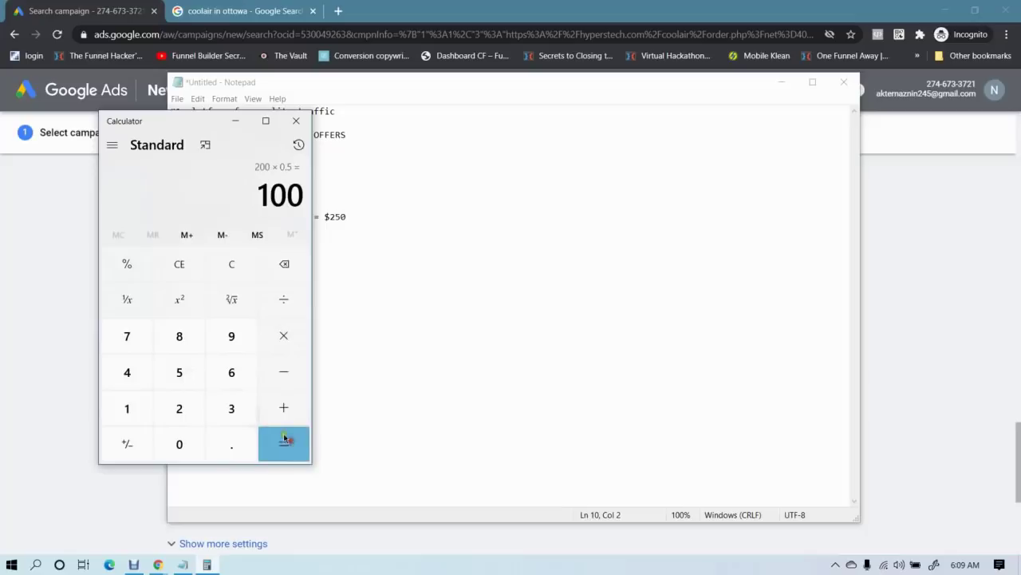
pyautogui.click(235, 121)
pyautogui.click(340, 217)
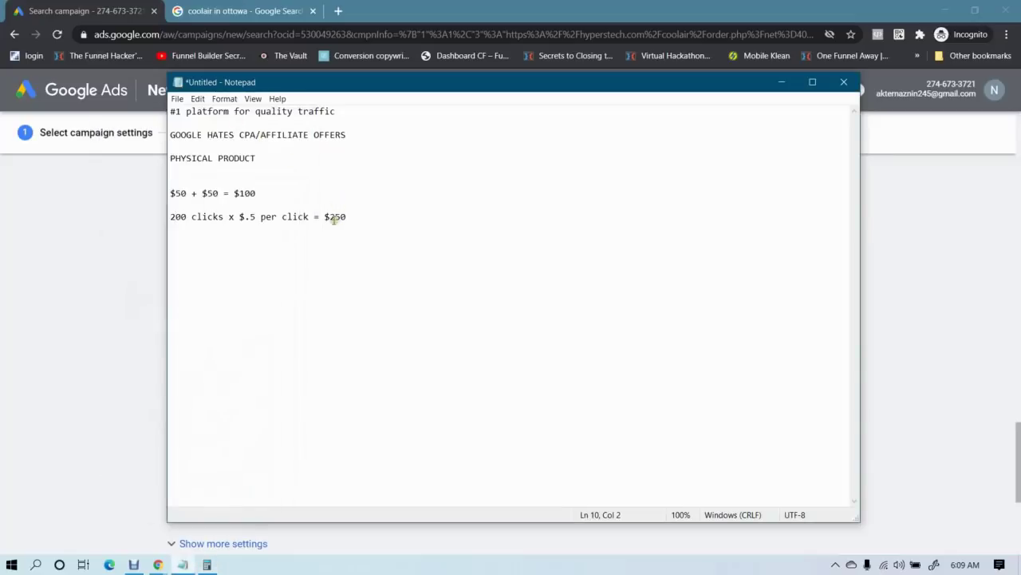
# Replace the $250 total with $100 in the cost line
pyautogui.press('BackSpace')
pyautogui.press('BackSpace')
pyautogui.write('1000')
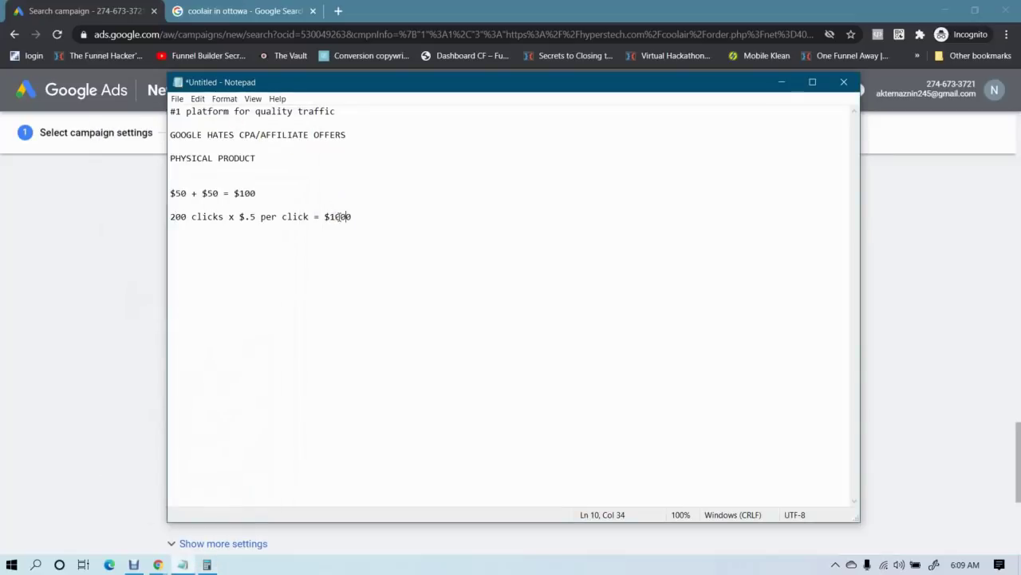
pyautogui.press('BackSpace')
pyautogui.moveTo(347, 216); pyautogui.dragTo(271, 216)
pyautogui.click(309, 216)
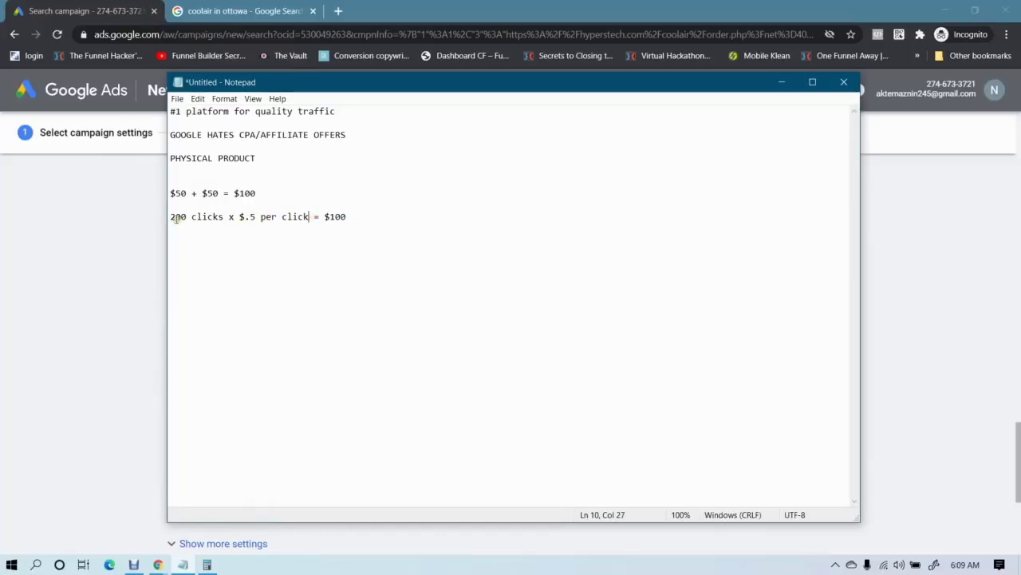
pyautogui.moveTo(176, 217); pyautogui.dragTo(347, 217)
pyautogui.click(348, 217)
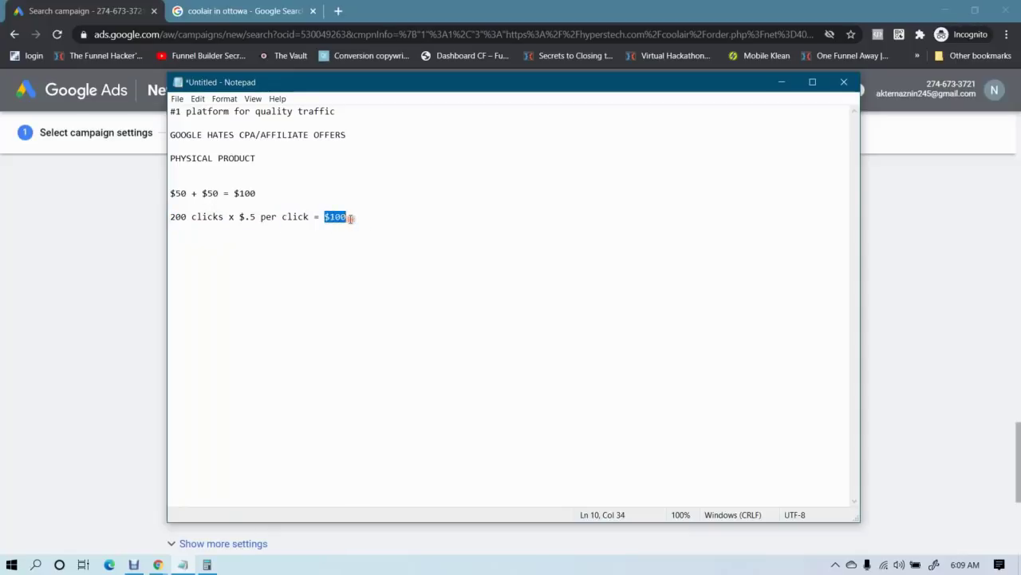
pyautogui.click(348, 218)
# Compare the $.5 per click and $100 daily total against Google Ads, then start a new line
pyautogui.click(36, 317)
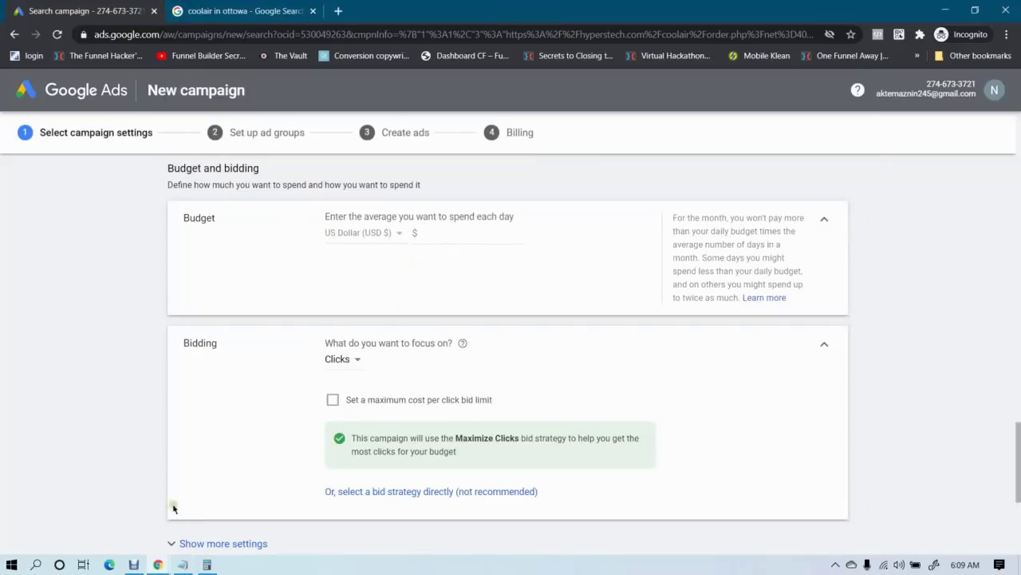
pyautogui.click(182, 564)
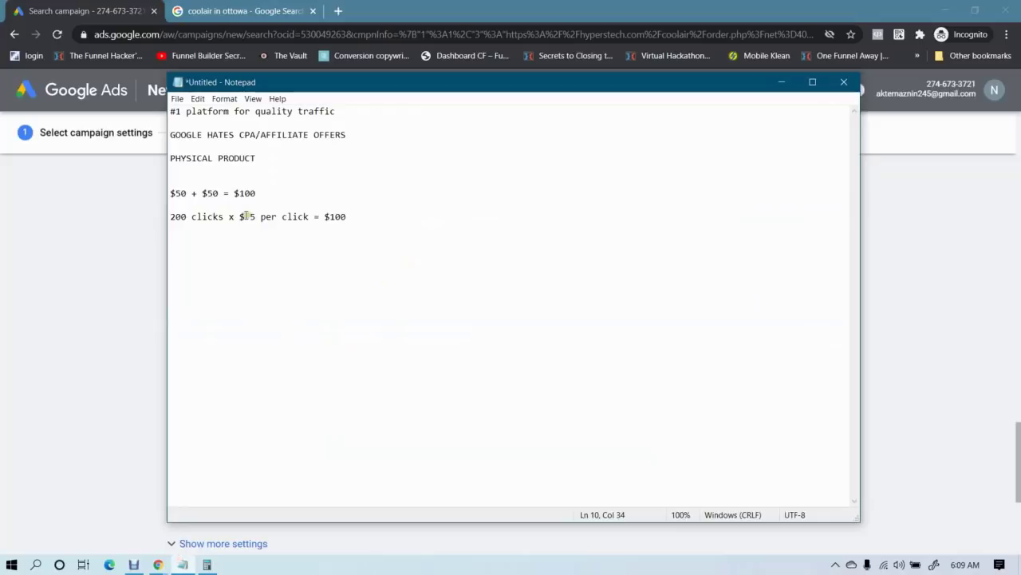
pyautogui.moveTo(245, 216); pyautogui.dragTo(306, 218)
pyautogui.click(308, 217)
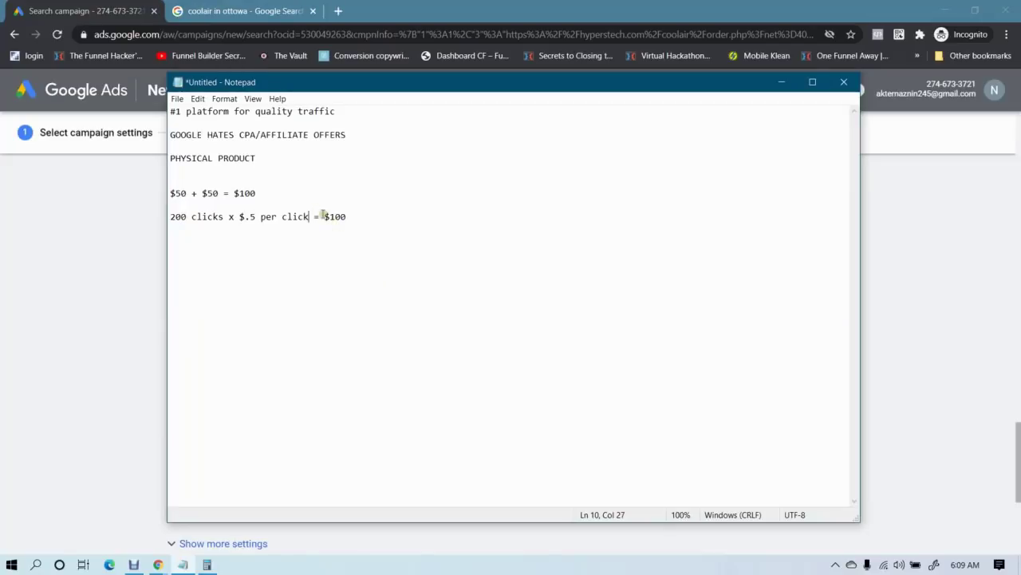
pyautogui.moveTo(324, 214); pyautogui.dragTo(356, 222)
pyautogui.click(354, 219)
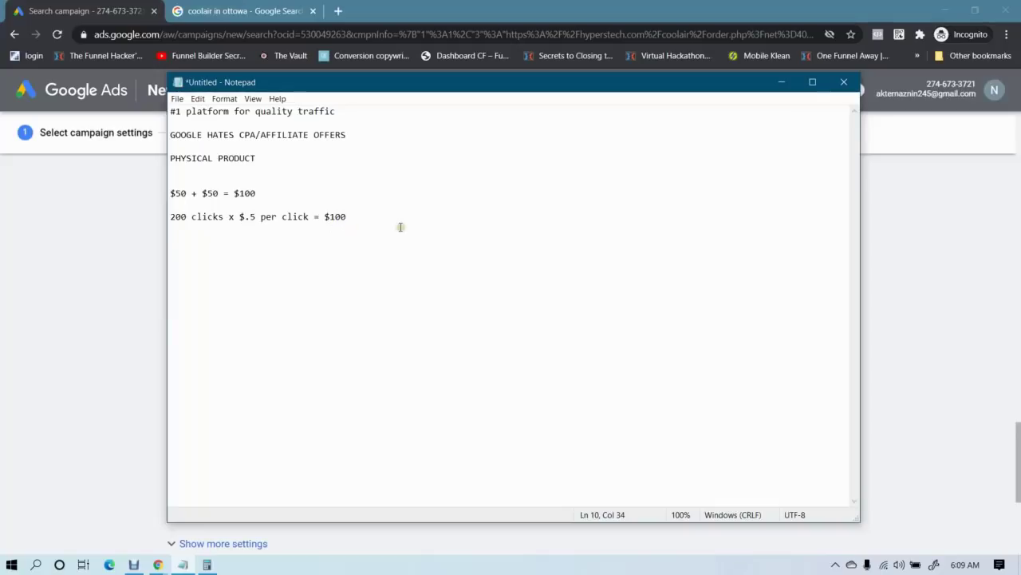
pyautogui.press('Return')
pyautogui.press('Return')
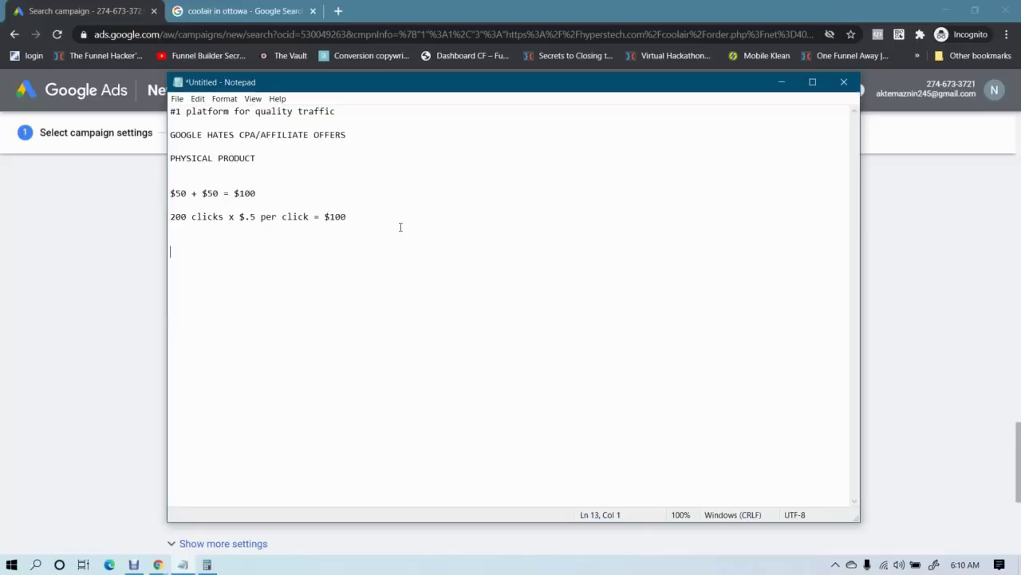
# Type the schedule lines 'mon-tues = 9 am - 3 pm', 'wed-thurs = 11 am - 7 pm' and 'fri-sat = 2 pm - 9 pm'
pyautogui.write('mon-tues ')
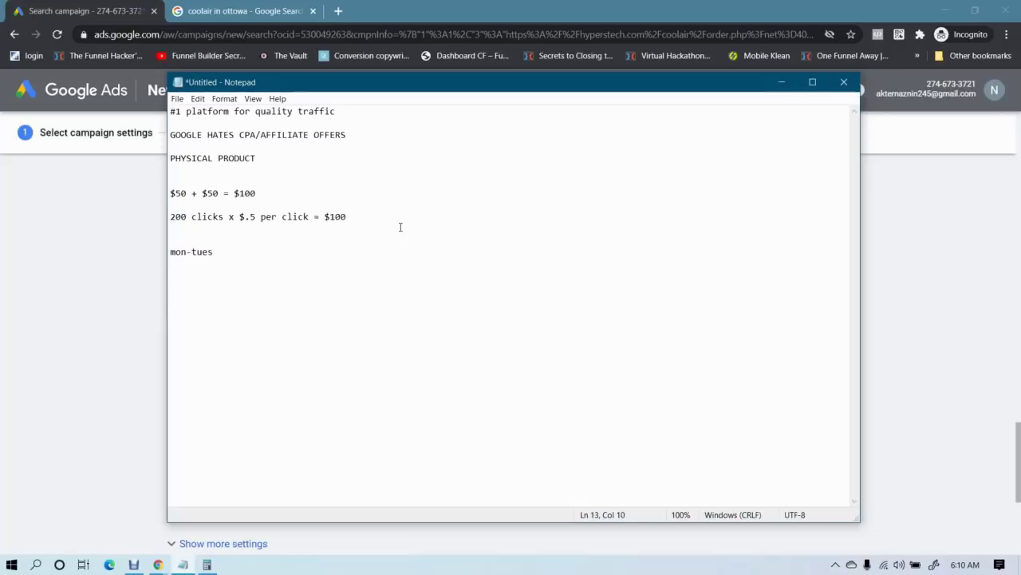
pyautogui.write('= 9 am')
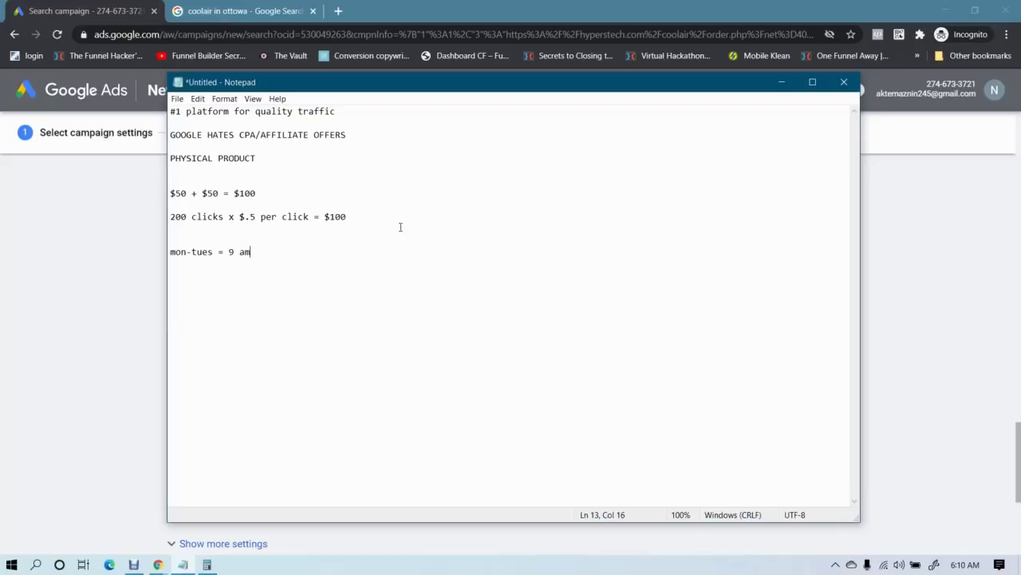
pyautogui.write(' -')
pyautogui.write('3')
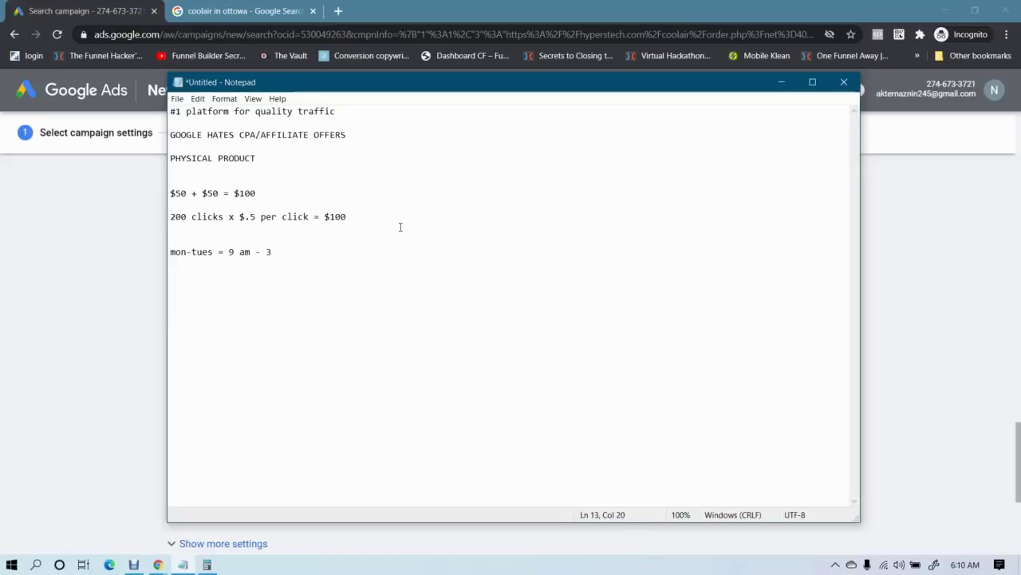
pyautogui.write(' pm')
pyautogui.press('Return')
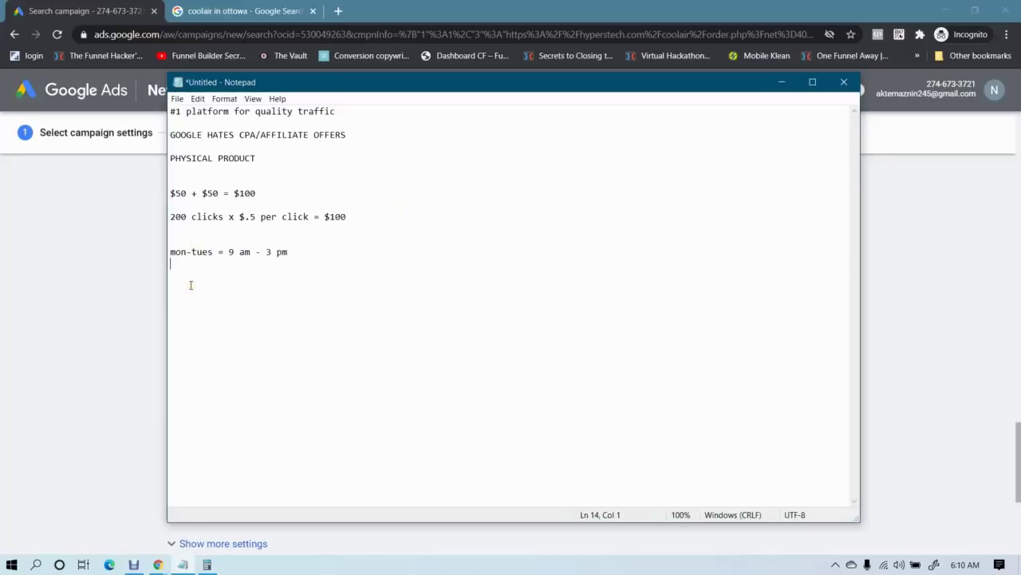
pyautogui.write('wed-thurs = 11 am =')
pyautogui.press('BackSpace')
pyautogui.write('-')
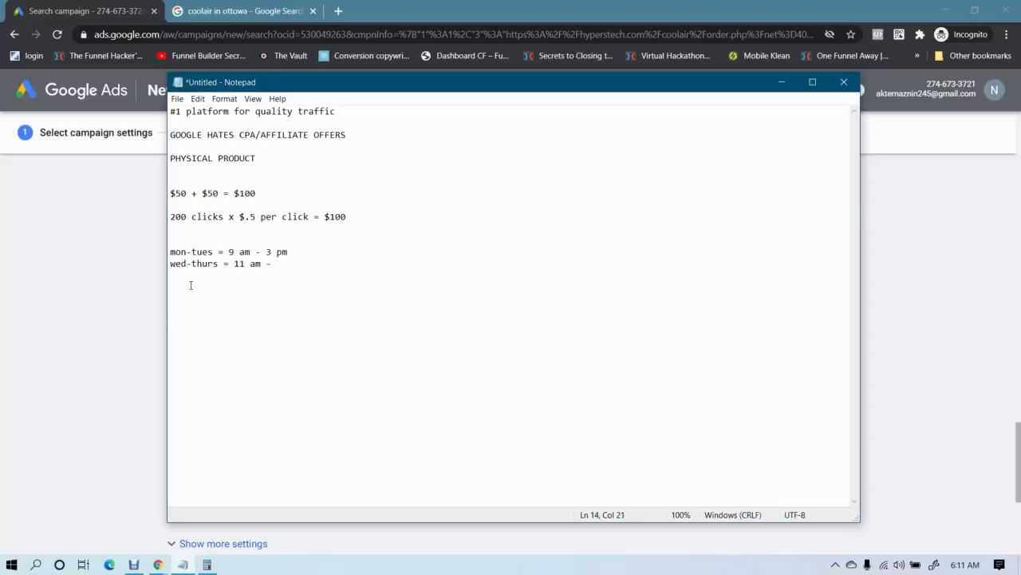
pyautogui.write(' 7 pm')
pyautogui.press('Return')
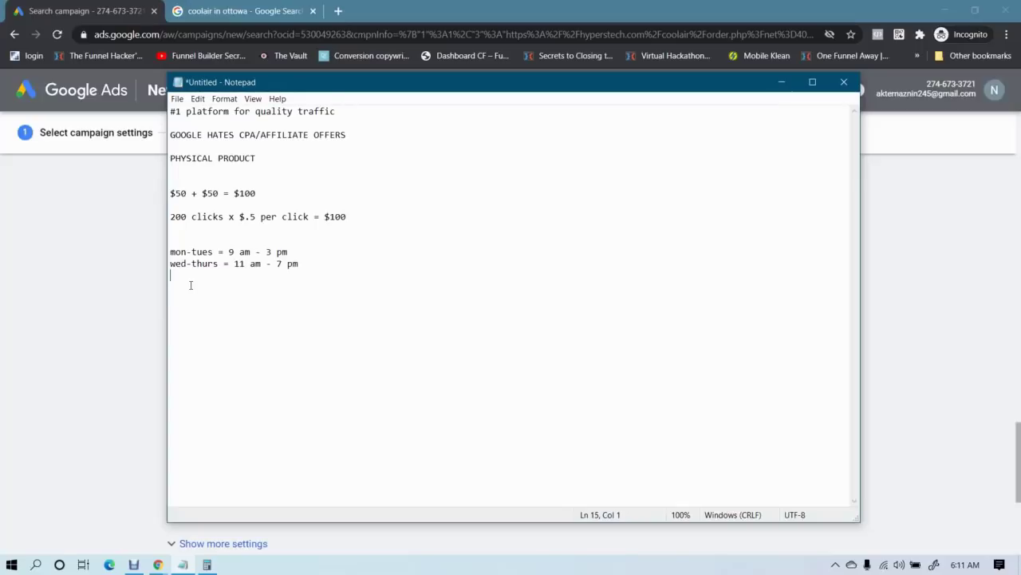
pyautogui.write('fri-sat =')
pyautogui.write('2 pm - 9 pm')
pyautogui.moveTo(171, 252); pyautogui.dragTo(292, 254)
# Check the $100 total in the notes and compute 100 ÷ 3 in Calculator
pyautogui.click(305, 251)
pyautogui.doubleClick(334, 216)
pyautogui.click(359, 217)
pyautogui.doubleClick(324, 216)
pyautogui.click(370, 214)
pyautogui.click(206, 564)
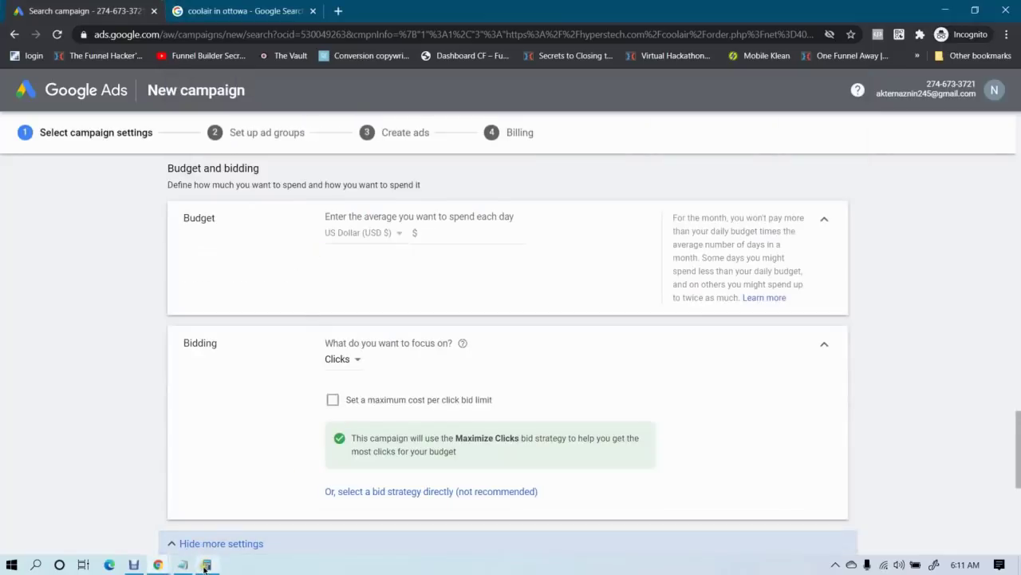
pyautogui.click(206, 565)
pyautogui.click(224, 263)
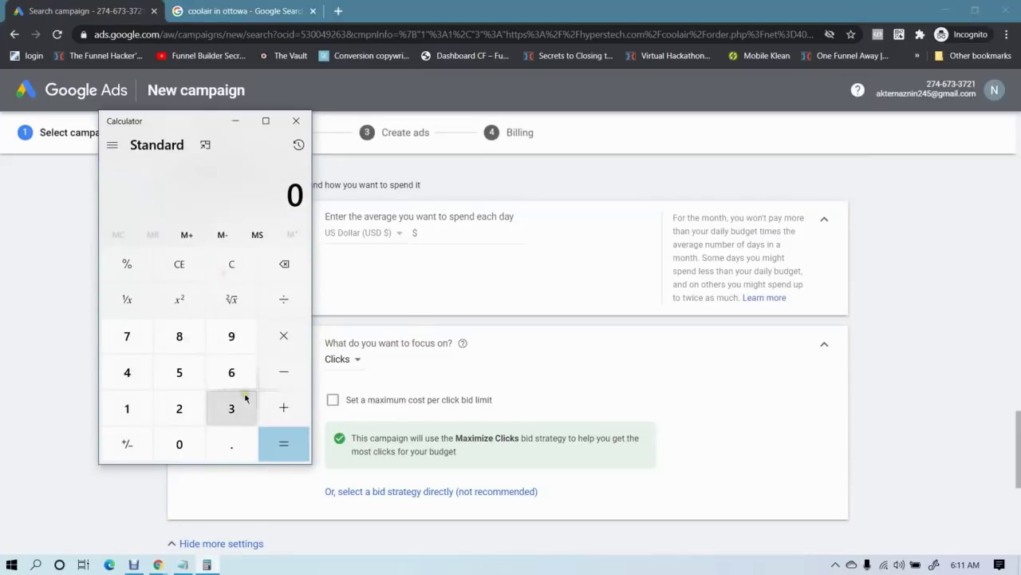
pyautogui.click(140, 407)
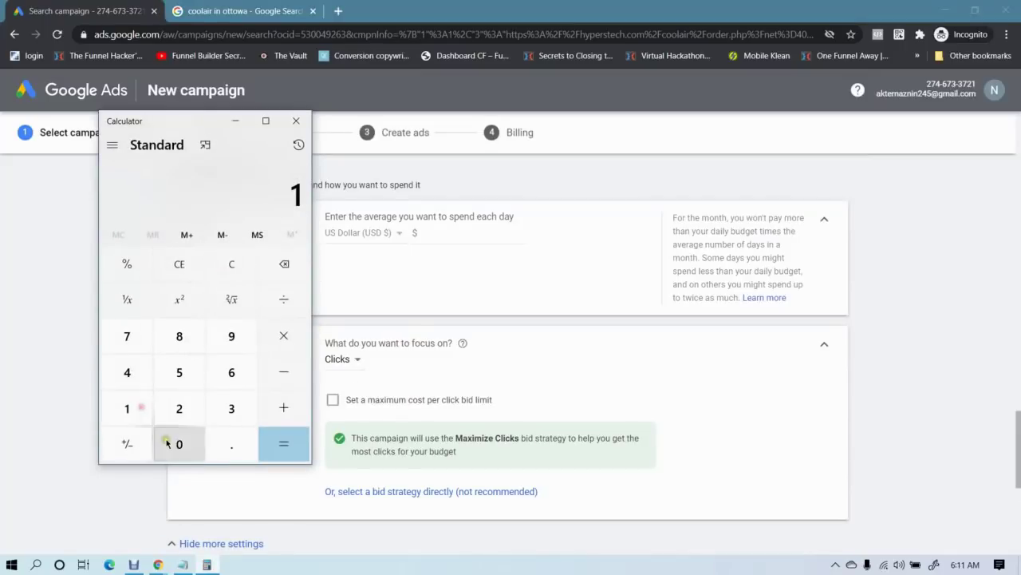
pyautogui.doubleClick(167, 441)
pyautogui.click(279, 299)
pyautogui.click(230, 410)
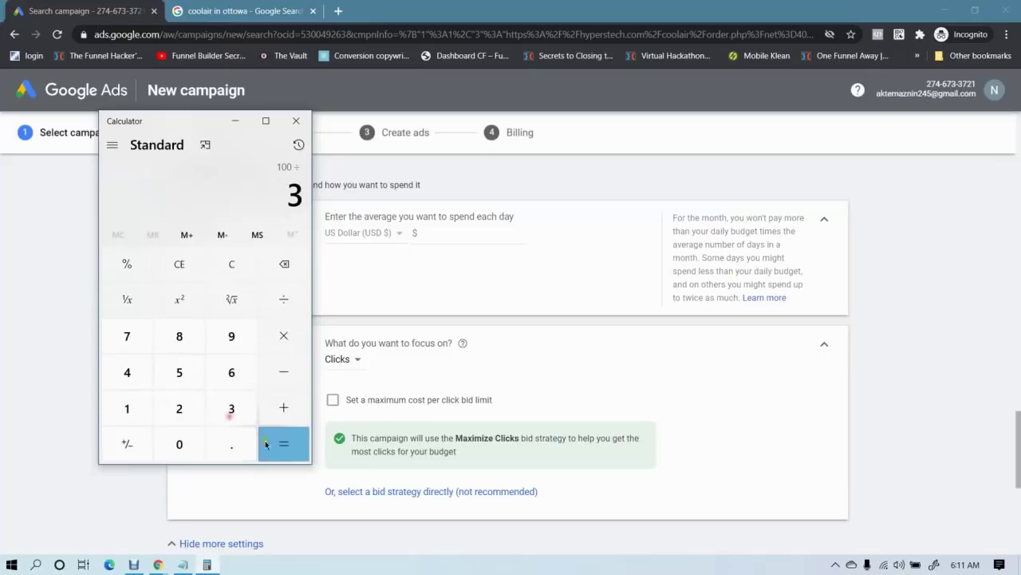
pyautogui.click(267, 444)
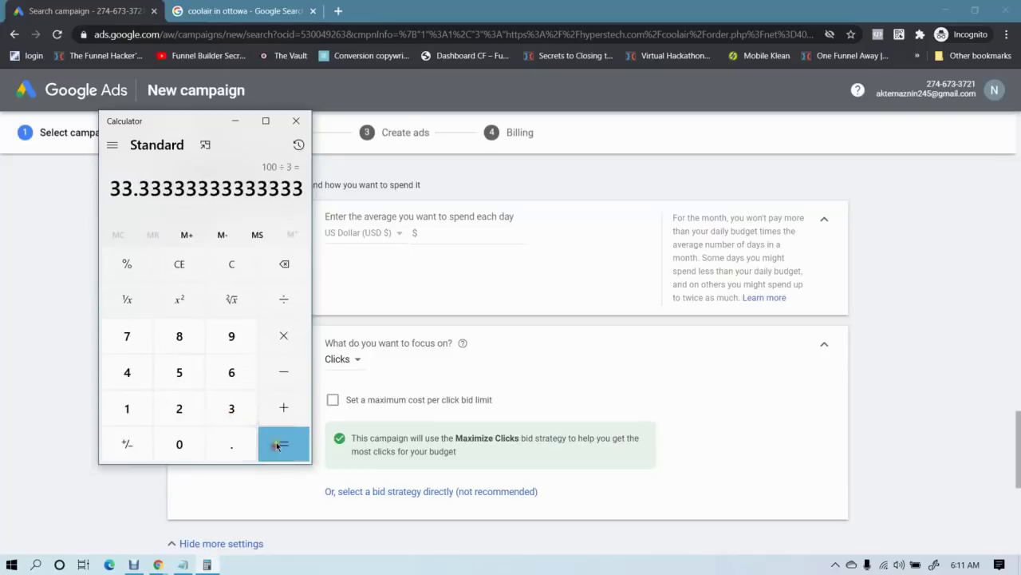
pyautogui.click(296, 121)
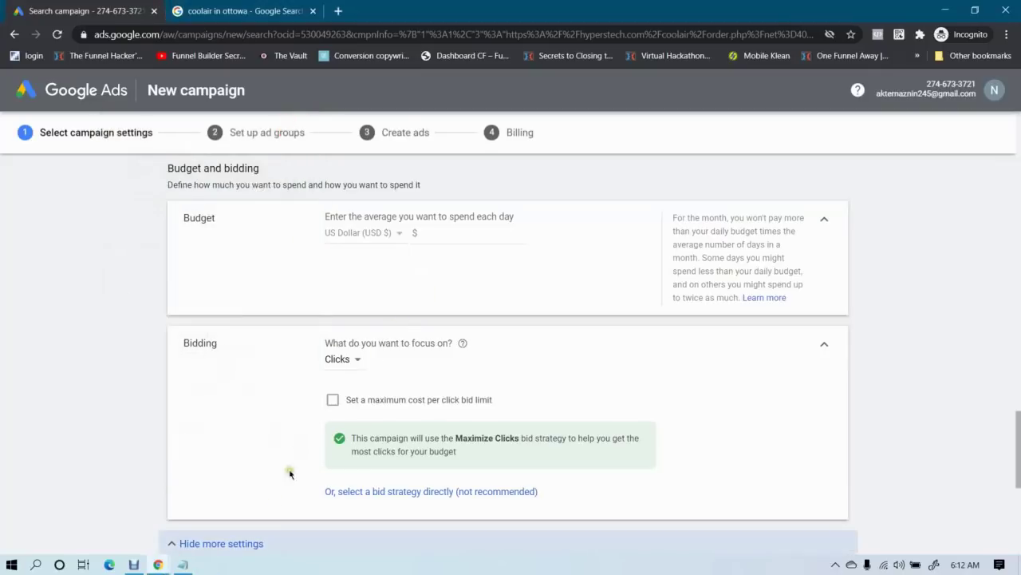
# Compute 100 ÷ 6 = 16.67 in Calculator, then return to the Google Ads budget field
pyautogui.click(183, 564)
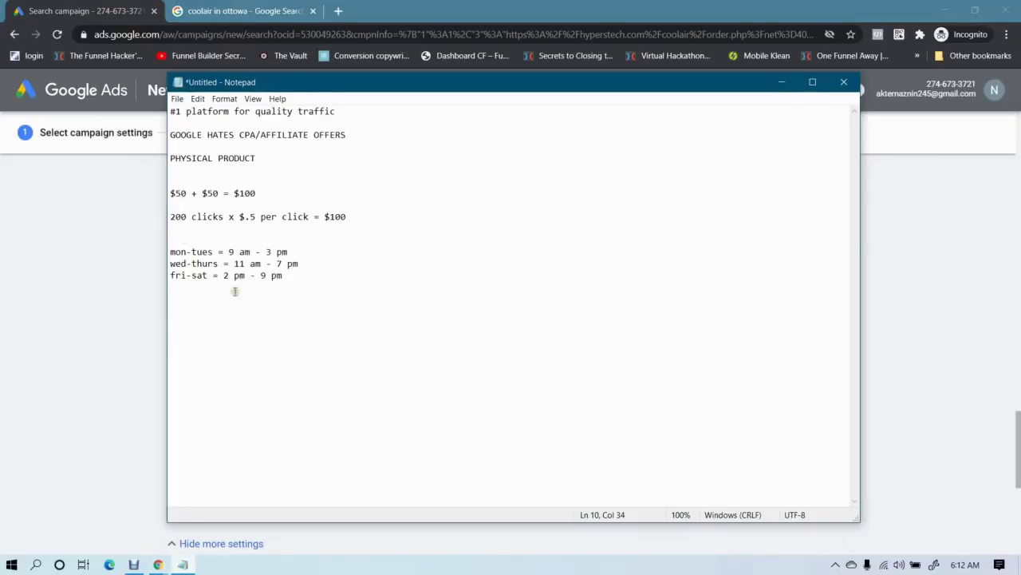
pyautogui.click(35, 564)
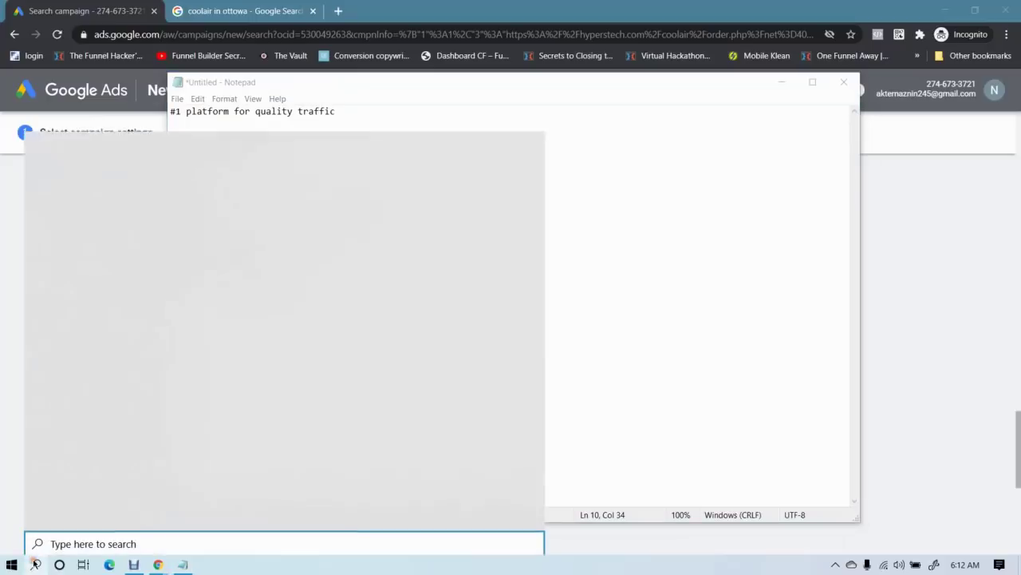
pyautogui.write('cal')
pyautogui.press('Return')
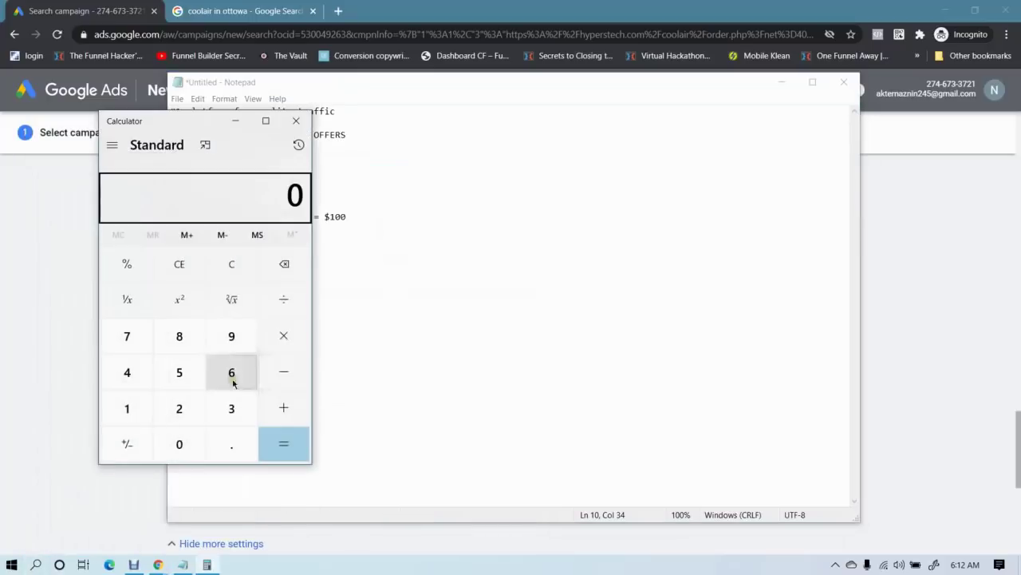
pyautogui.click(140, 419)
pyautogui.click(179, 447)
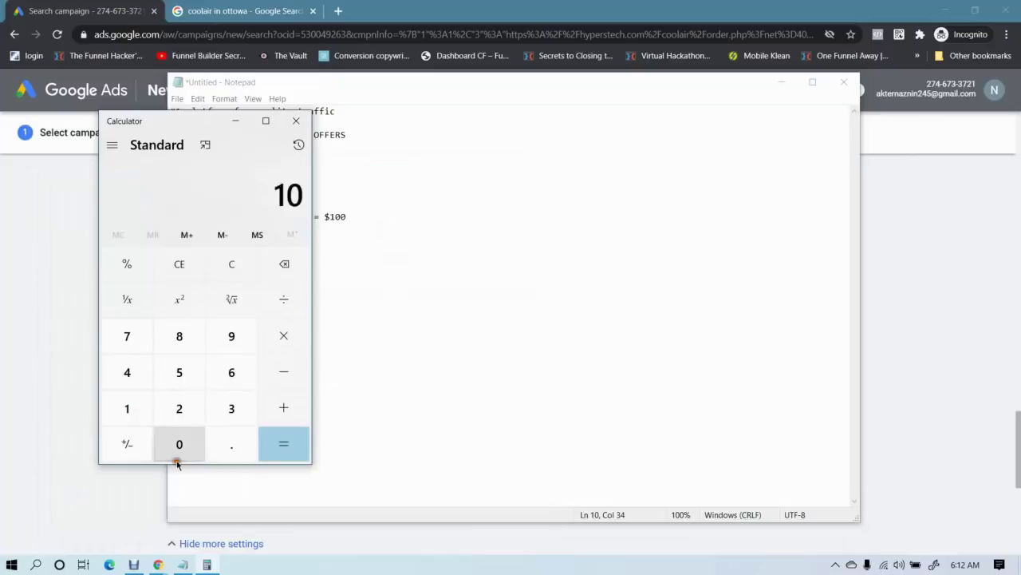
pyautogui.click(179, 447)
pyautogui.click(279, 302)
pyautogui.click(230, 372)
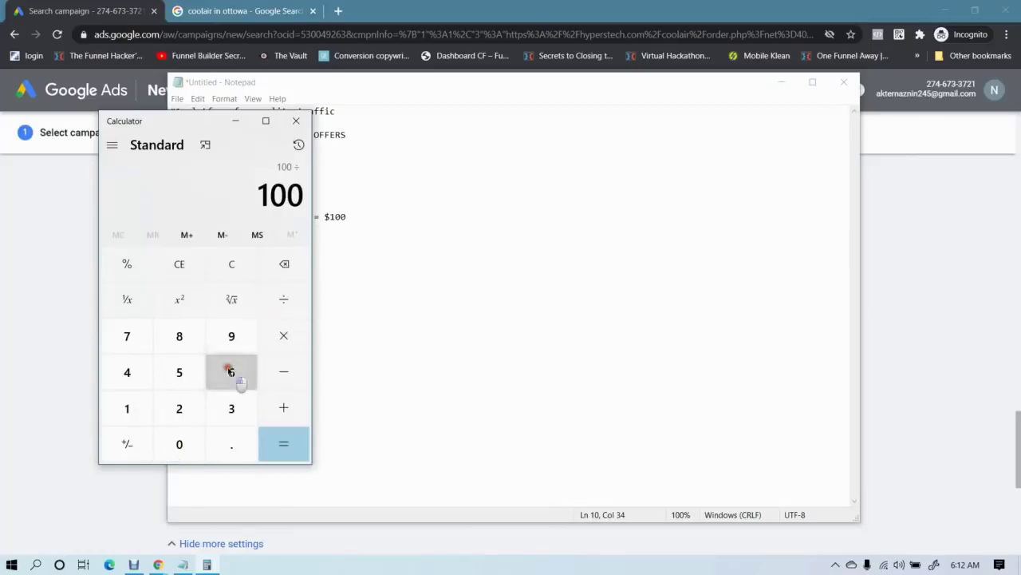
pyautogui.click(280, 447)
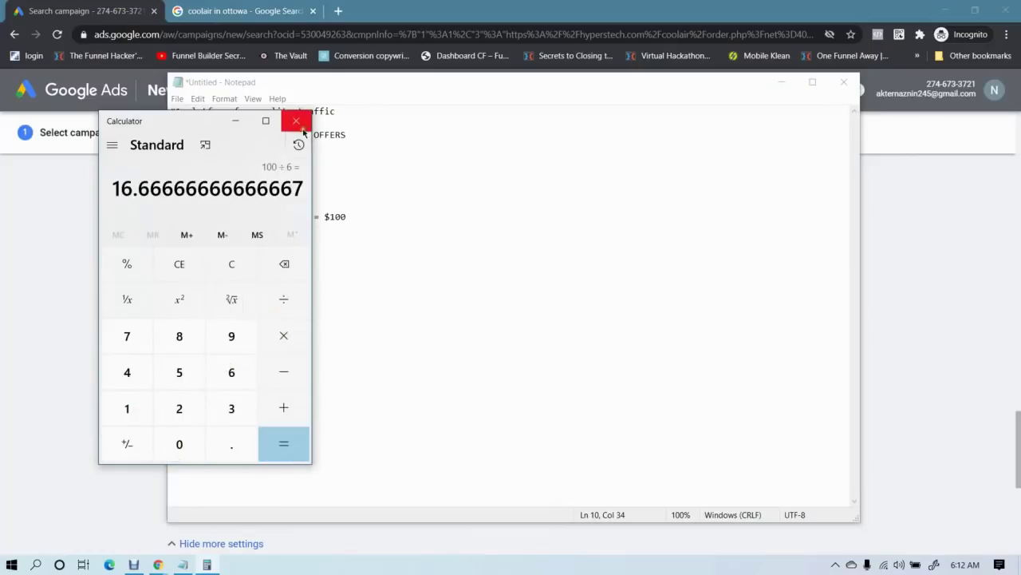
pyautogui.click(236, 120)
pyautogui.click(58, 240)
pyautogui.click(438, 235)
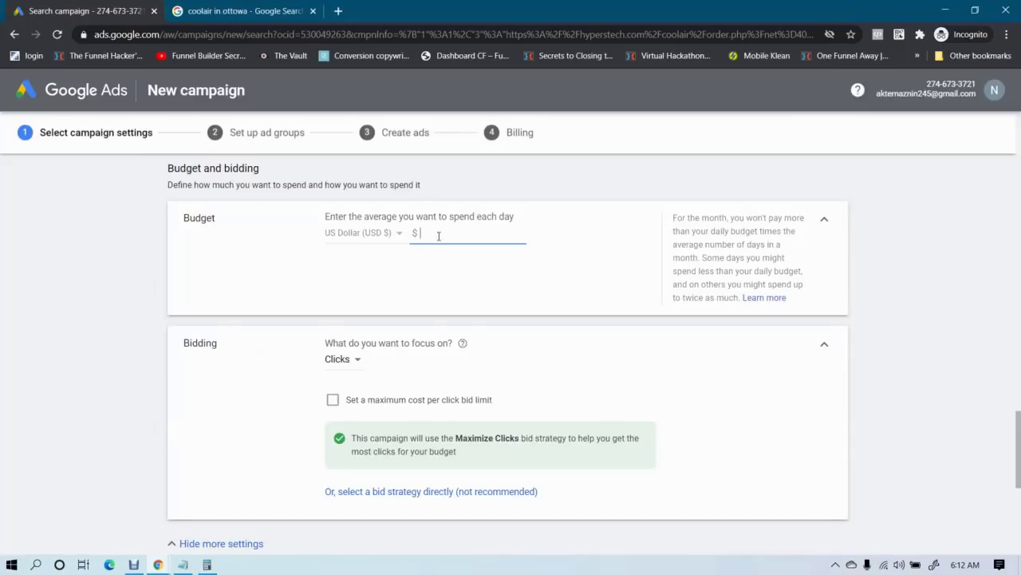
# Enter 15 as the campaign's average daily budget
pyautogui.write('15')
pyautogui.click(1, 259)
pyautogui.click(430, 234)
pyautogui.press('BackSpace')
pyautogui.write('2')
pyautogui.click(198, 313)
pyautogui.click(430, 233)
pyautogui.click(36, 271)
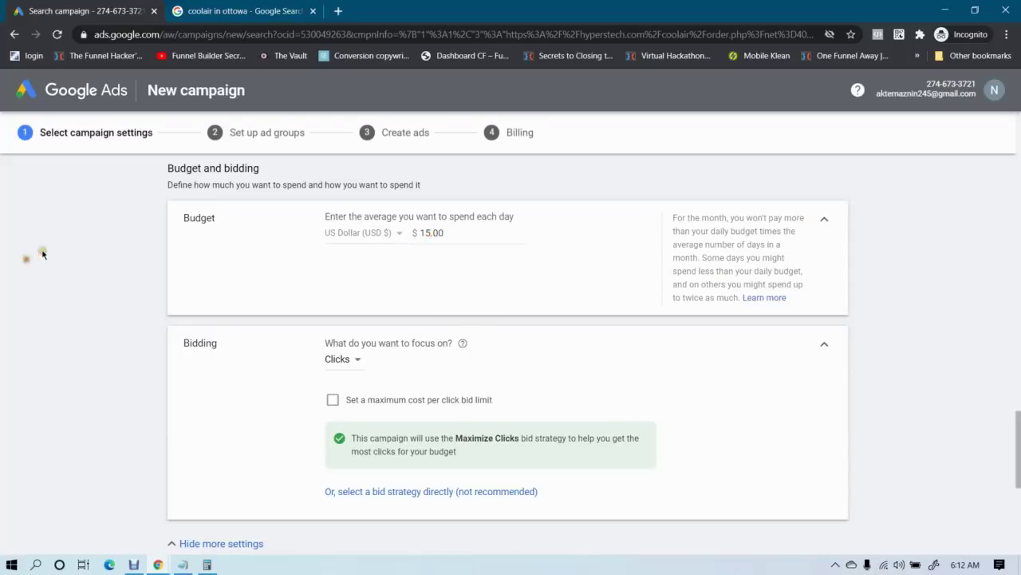
# Confirm the budget currency stays on US Dollar and scroll down to Bidding
pyautogui.click(360, 237)
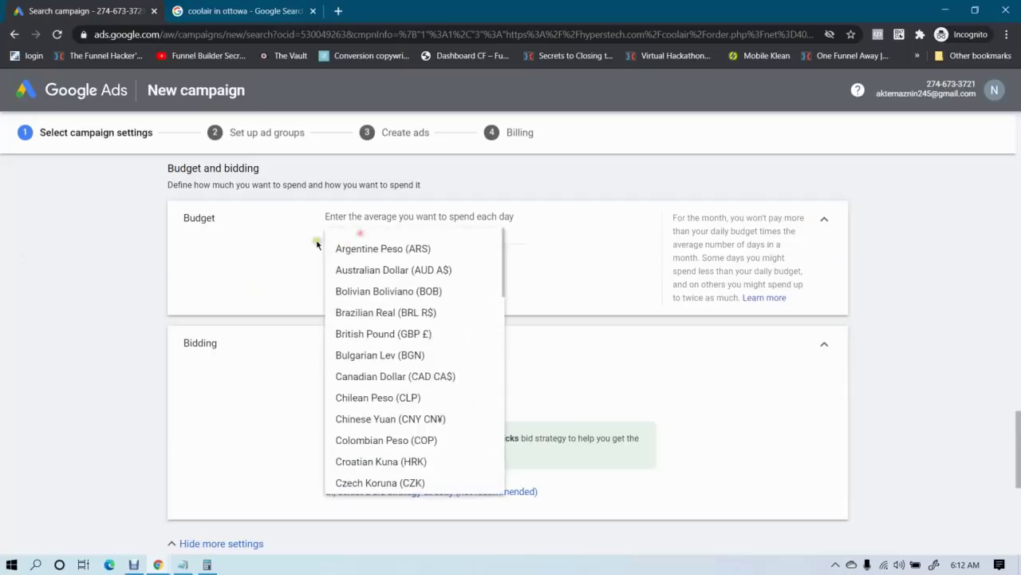
pyautogui.click(155, 279)
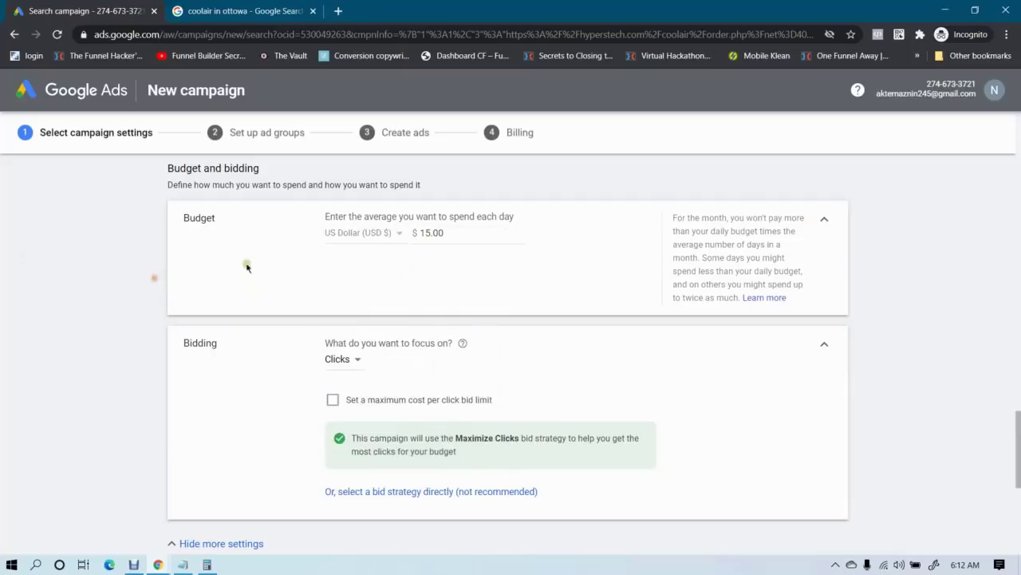
pyautogui.click(357, 233)
pyautogui.scroll(10, 383, 414)
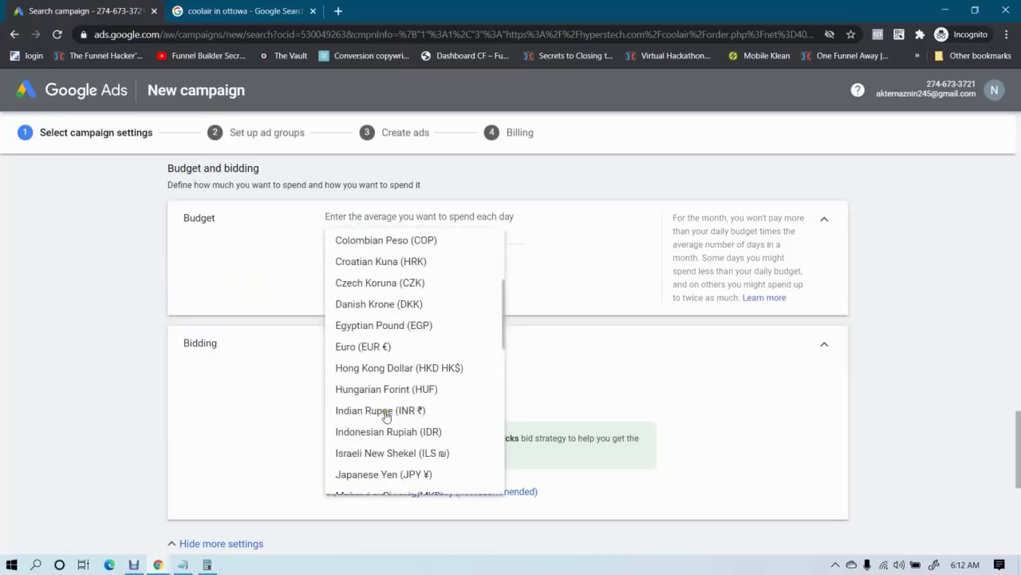
pyautogui.scroll(3, 387, 415)
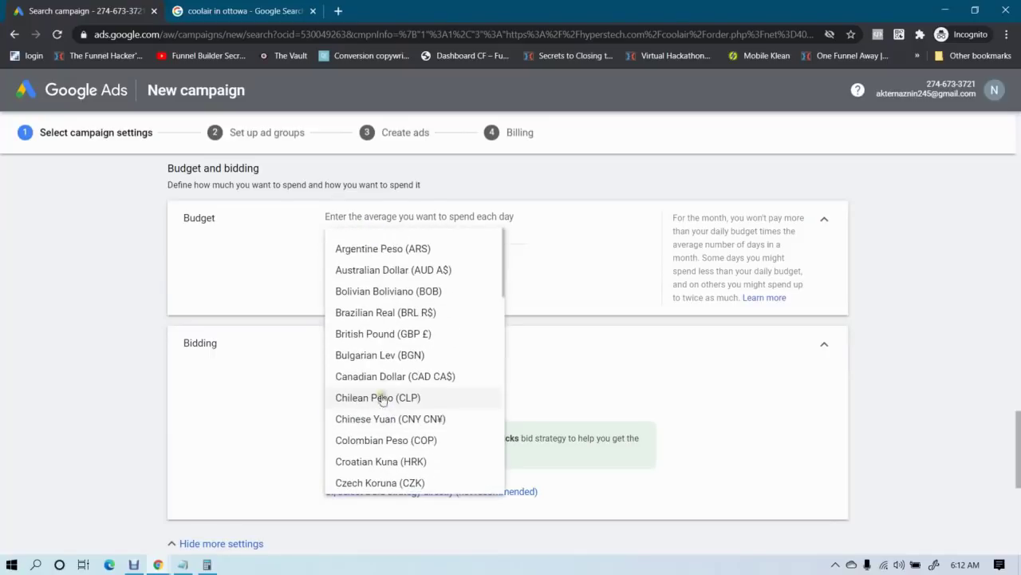
pyautogui.click(7, 287)
pyautogui.scroll(-1, 18, 285)
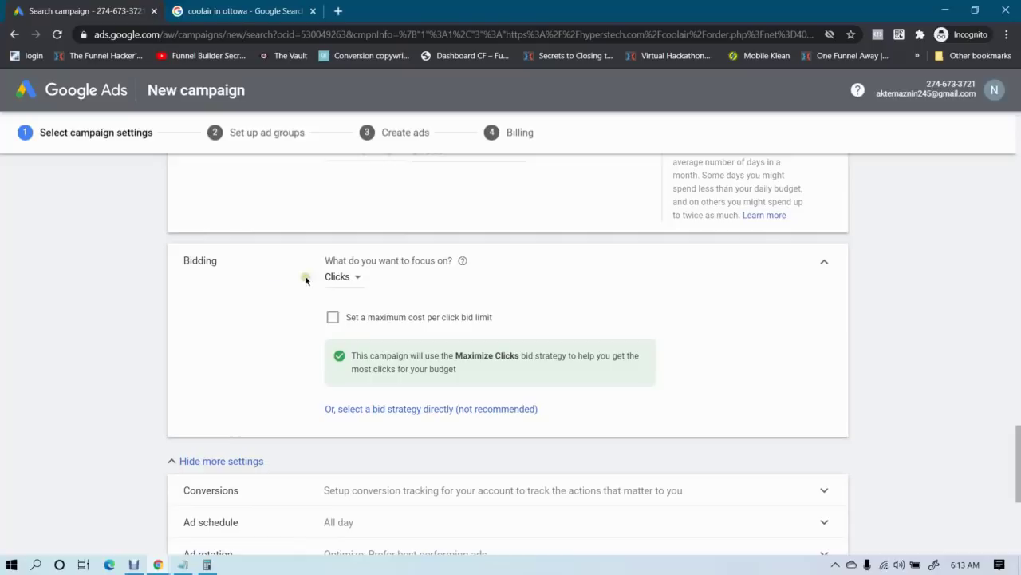
# Select Manual CPC as the bid strategy, leaving Enhanced CPC unchecked
pyautogui.click(349, 279)
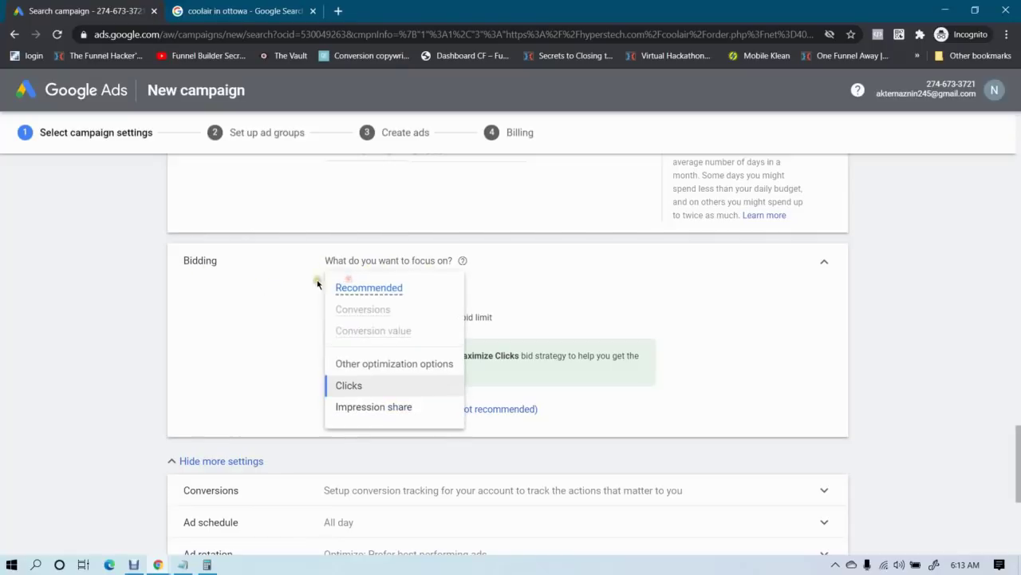
pyautogui.click(240, 329)
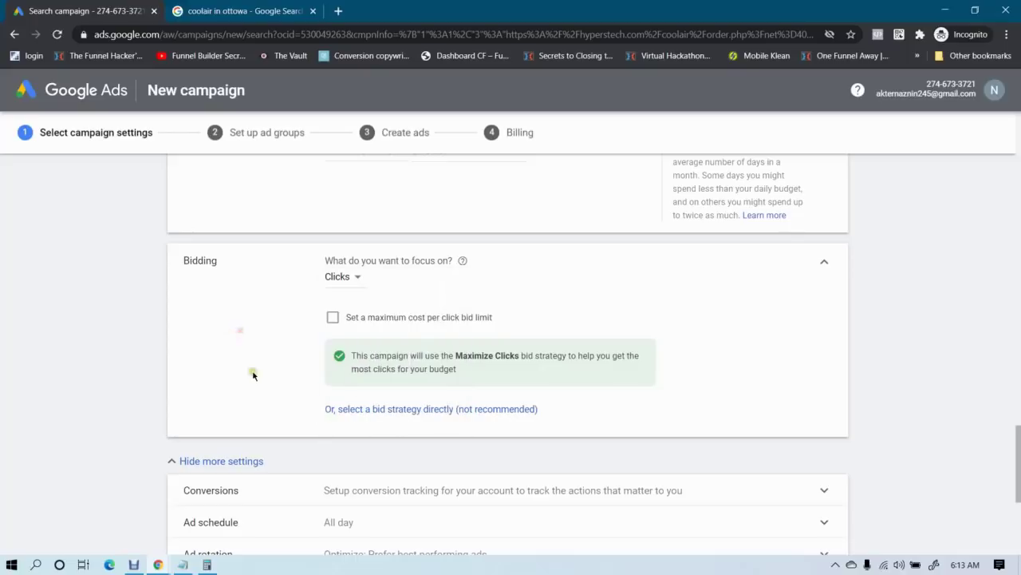
pyautogui.click(402, 410)
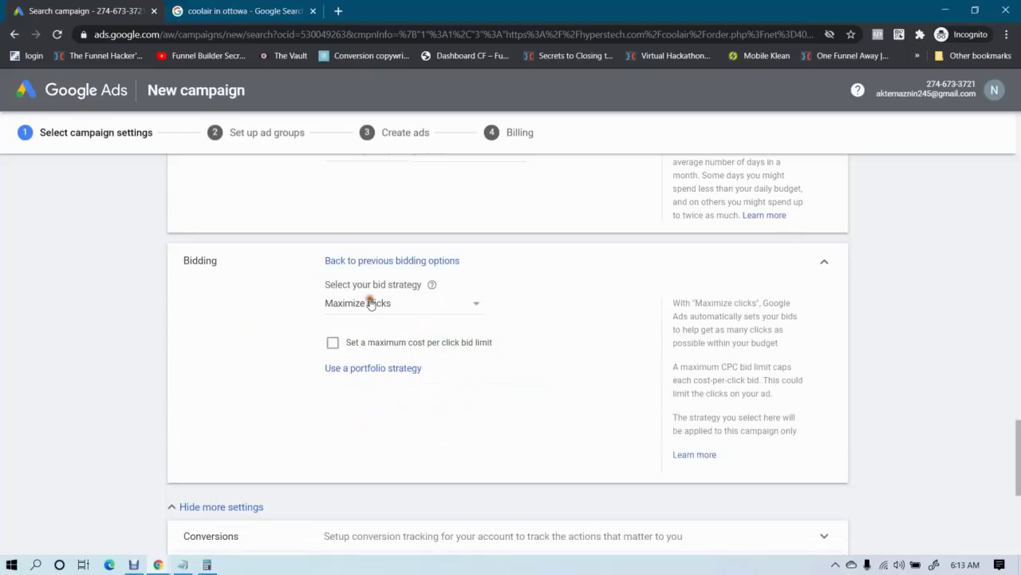
pyautogui.click(371, 304)
pyautogui.click(363, 496)
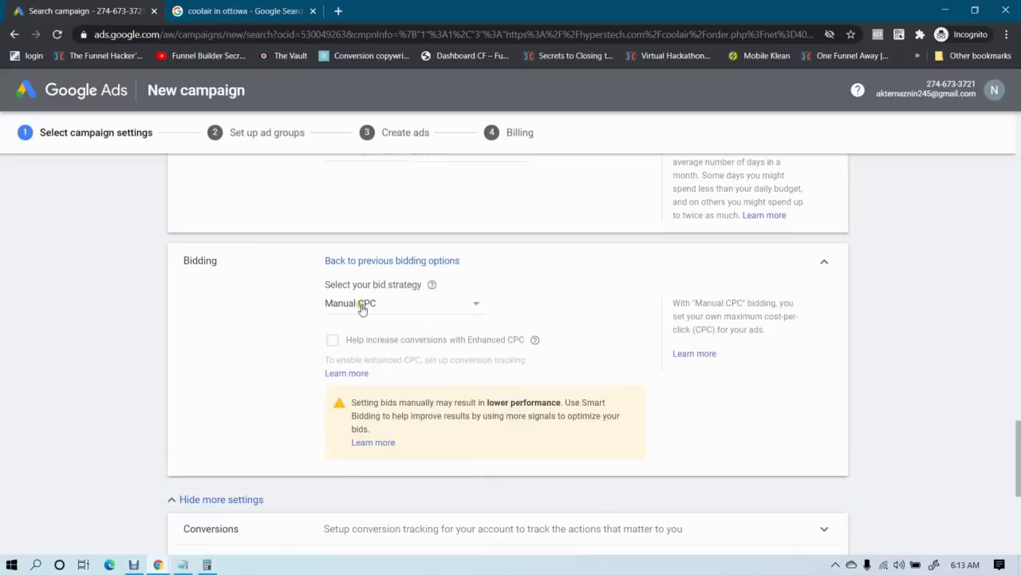
pyautogui.click(368, 261)
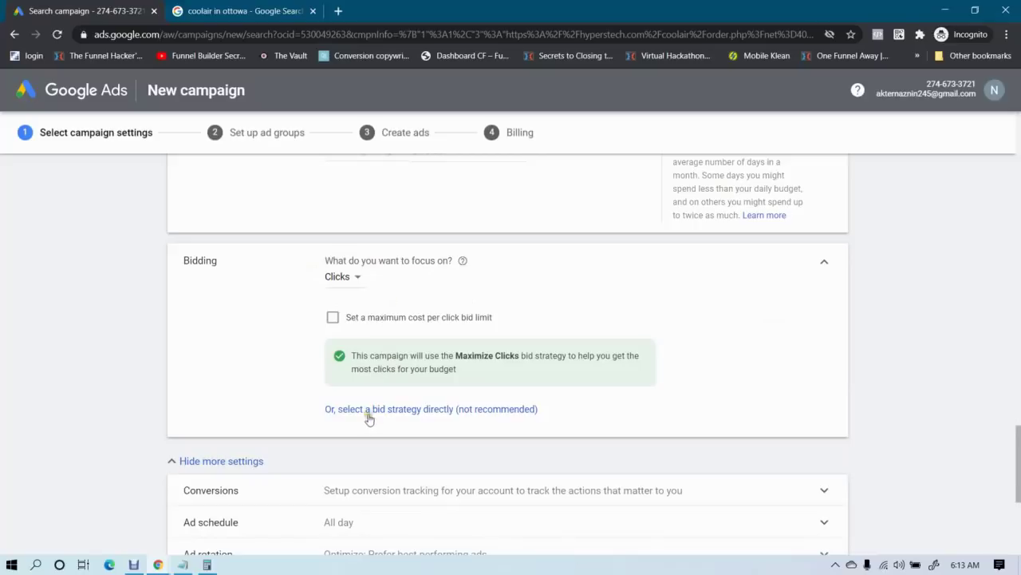
pyautogui.click(468, 411)
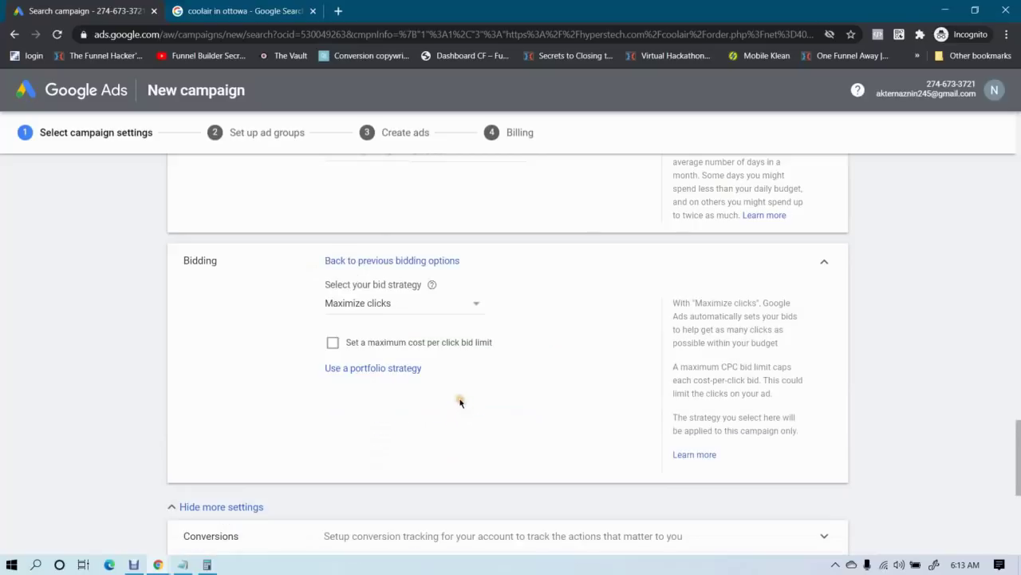
pyautogui.click(387, 307)
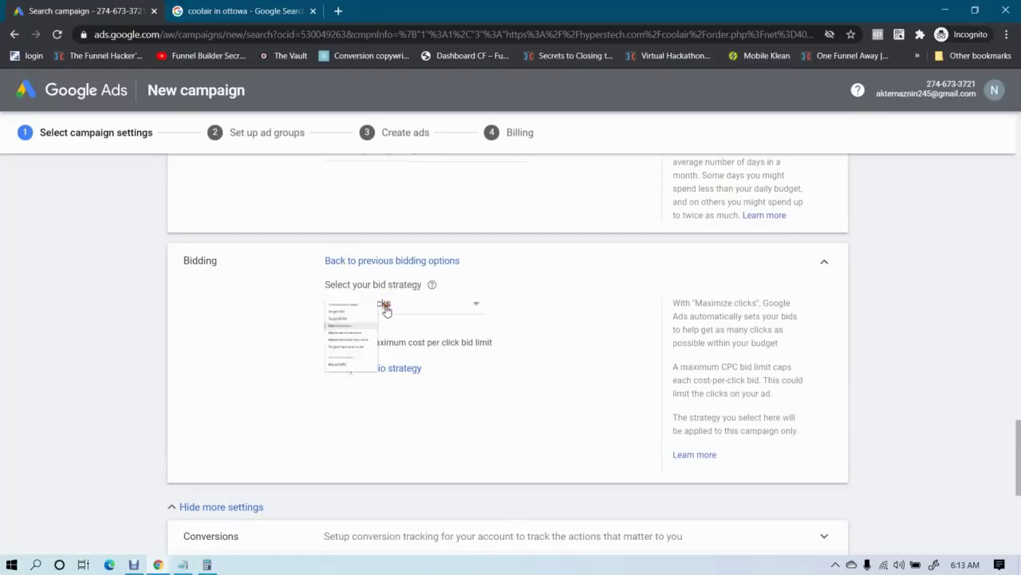
pyautogui.click(356, 498)
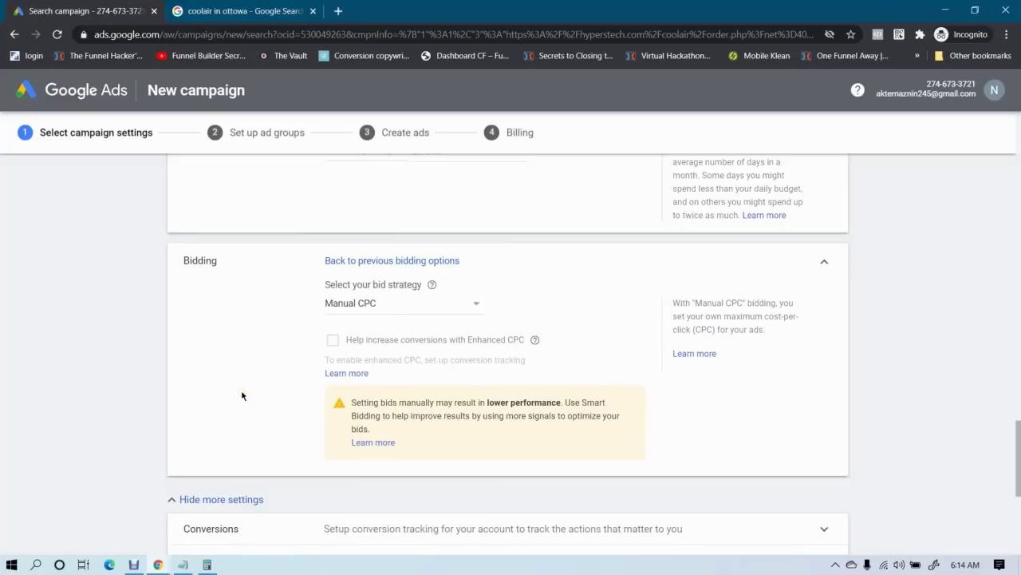
pyautogui.click(305, 343)
pyautogui.click(237, 322)
# Check the $.5 per-click figure in the Notepad notes
pyautogui.click(182, 565)
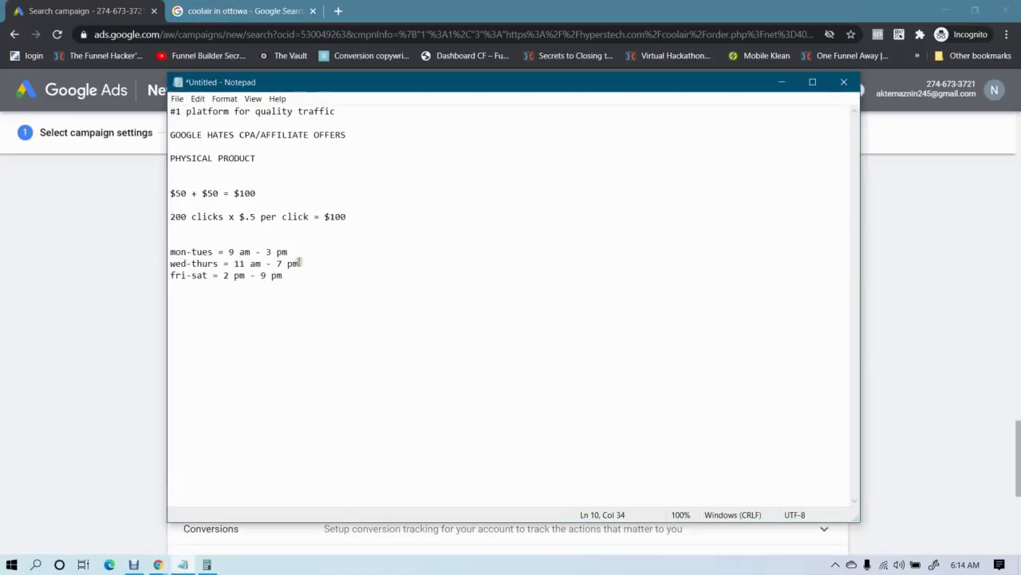
pyautogui.moveTo(249, 218); pyautogui.dragTo(273, 223)
pyautogui.click(273, 223)
pyautogui.click(48, 271)
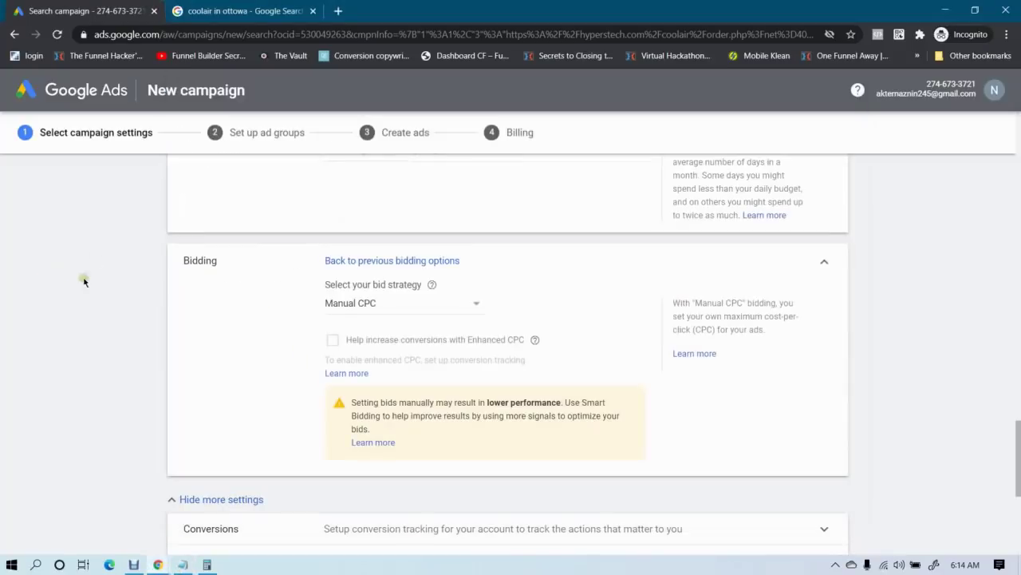
# Expand the Conversions and Ad schedule settings and review the planned times in the notes
pyautogui.scroll(6, 134, 287)
pyautogui.scroll(-5, 135, 290)
pyautogui.scroll(-2, 136, 290)
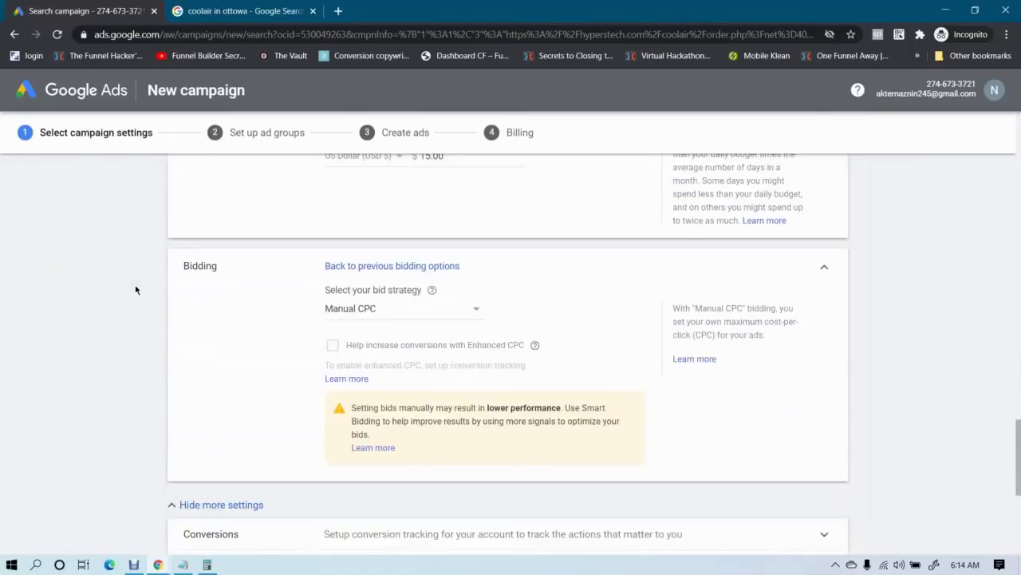
pyautogui.scroll(-1, 135, 289)
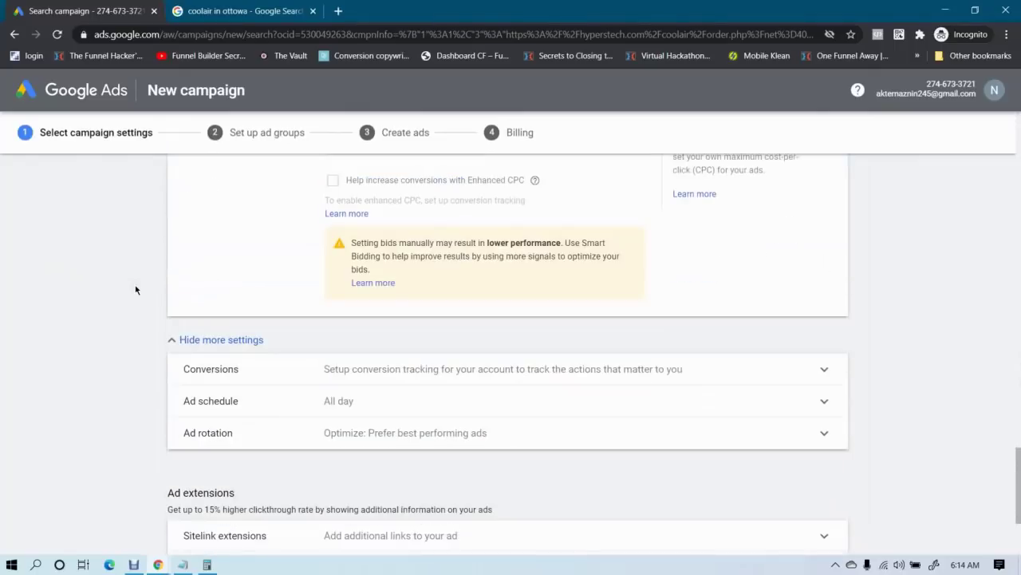
pyautogui.scroll(-1, 264, 342)
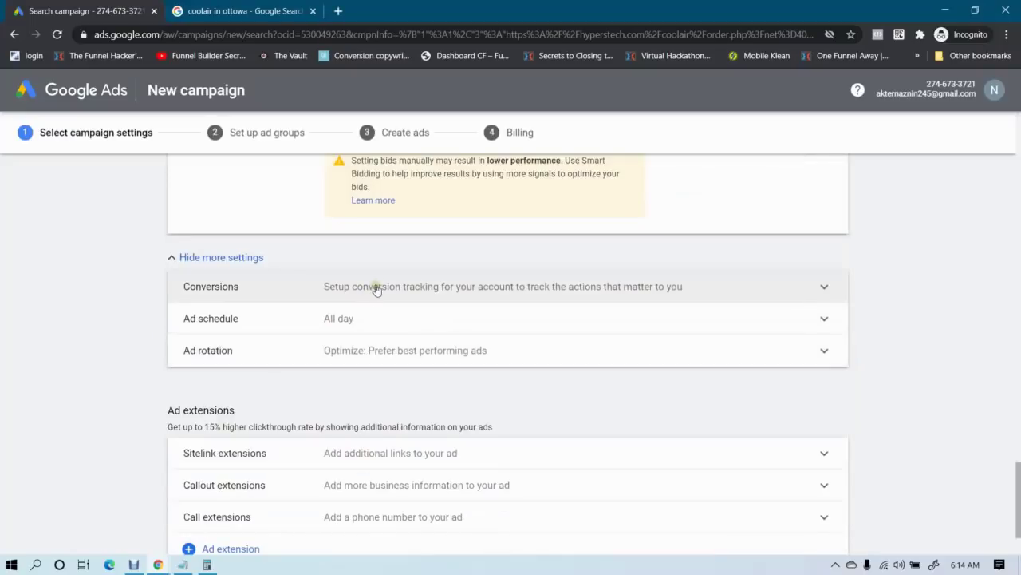
pyautogui.click(377, 287)
pyautogui.scroll(-1, 200, 323)
pyautogui.click(312, 298)
pyautogui.scroll(-3, 319, 304)
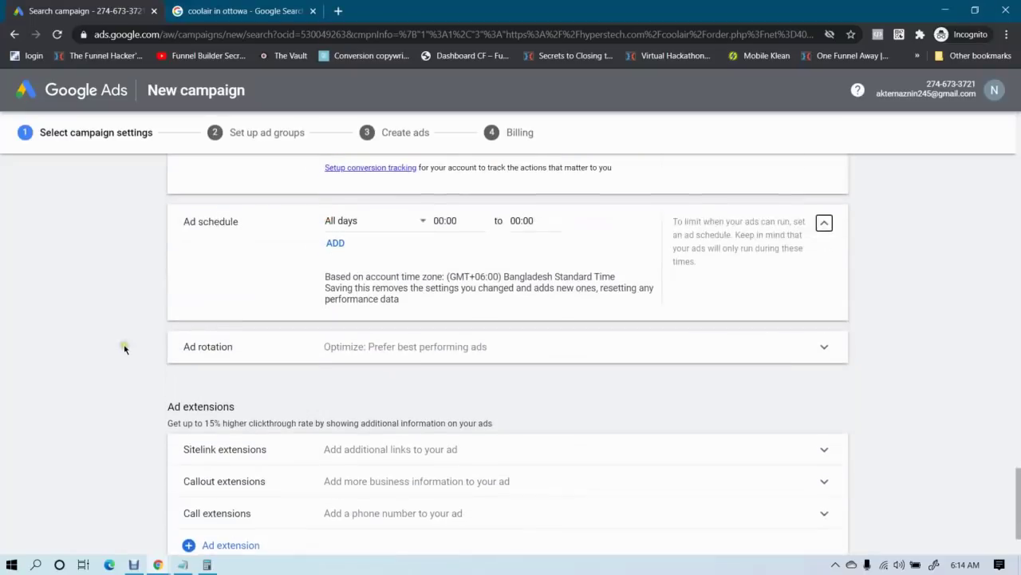
pyautogui.scroll(1, 343, 303)
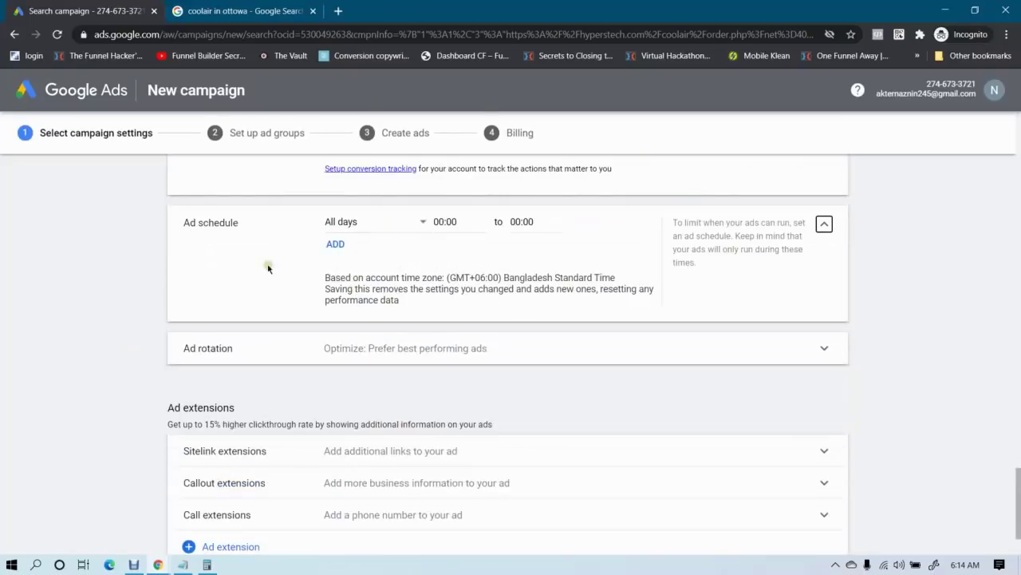
pyautogui.scroll(2, 191, 322)
pyautogui.click(182, 564)
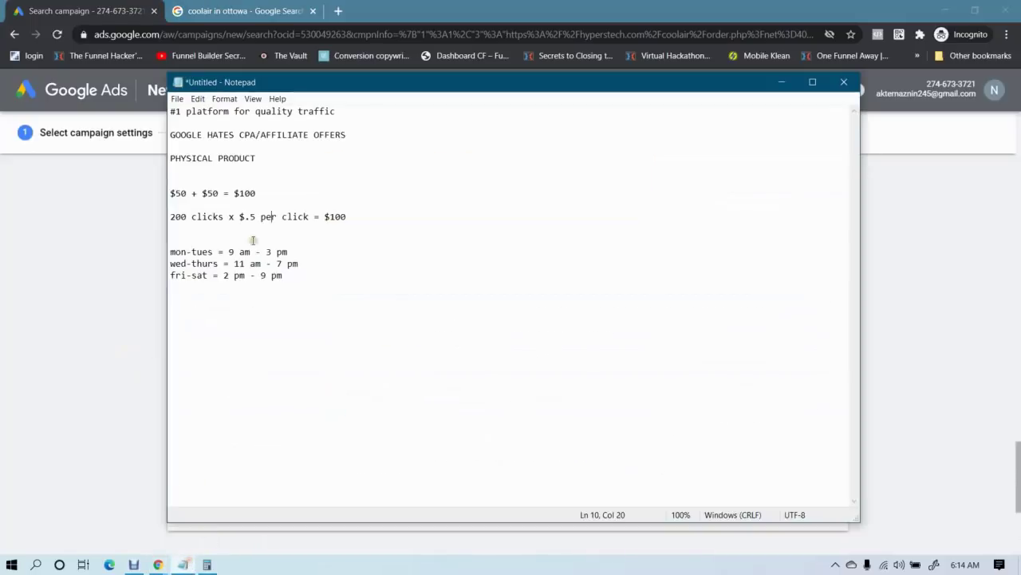
pyautogui.click(125, 273)
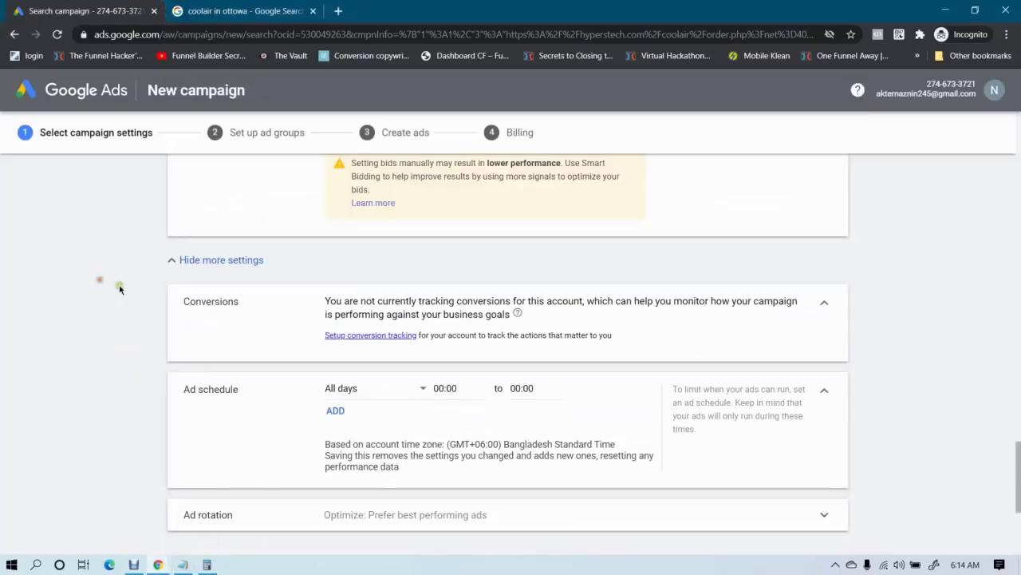
# Add a second ad schedule row and set the first row's day to Mondays
pyautogui.scroll(-2, 105, 283)
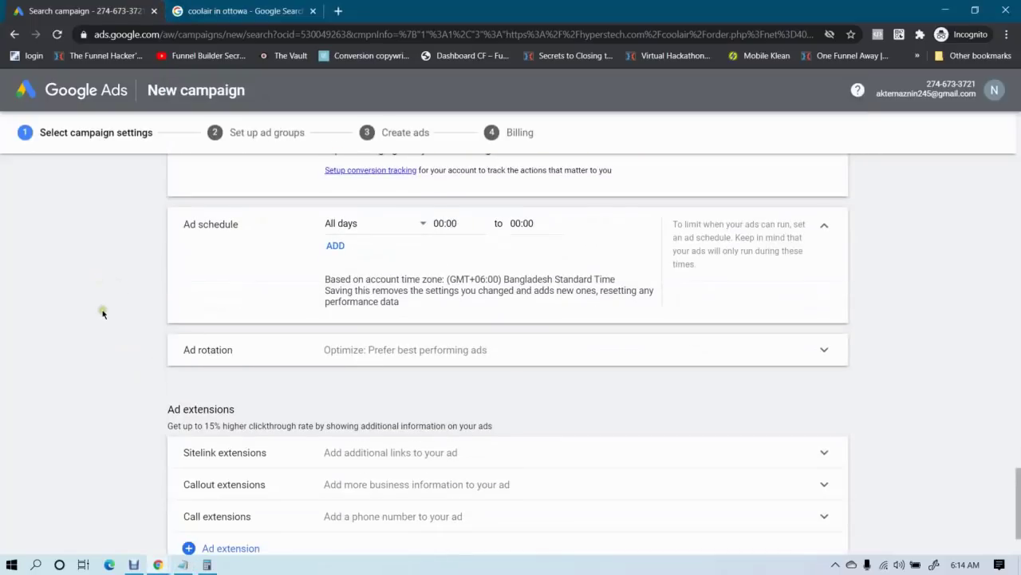
pyautogui.click(335, 245)
pyautogui.scroll(1, 368, 217)
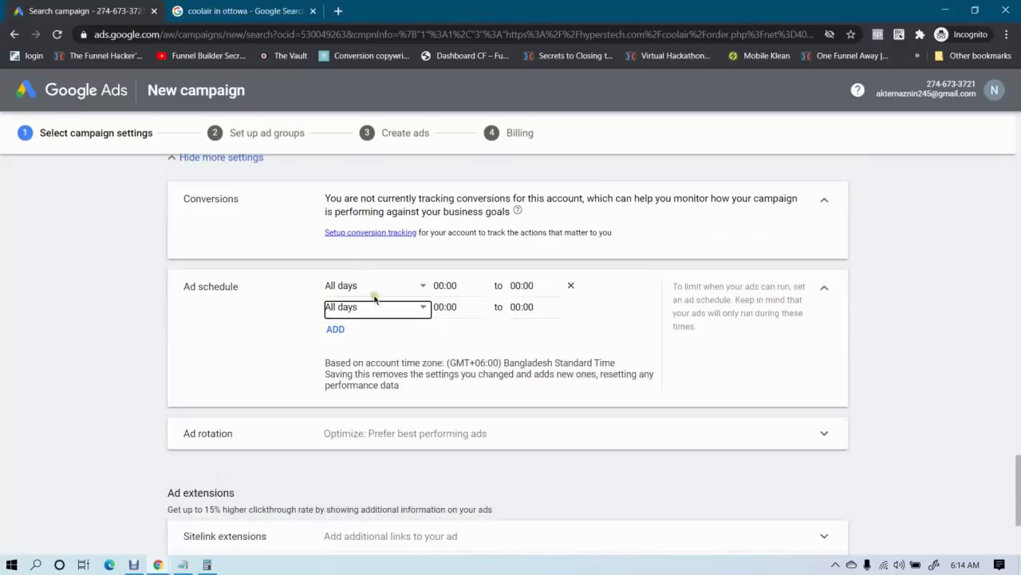
pyautogui.click(372, 289)
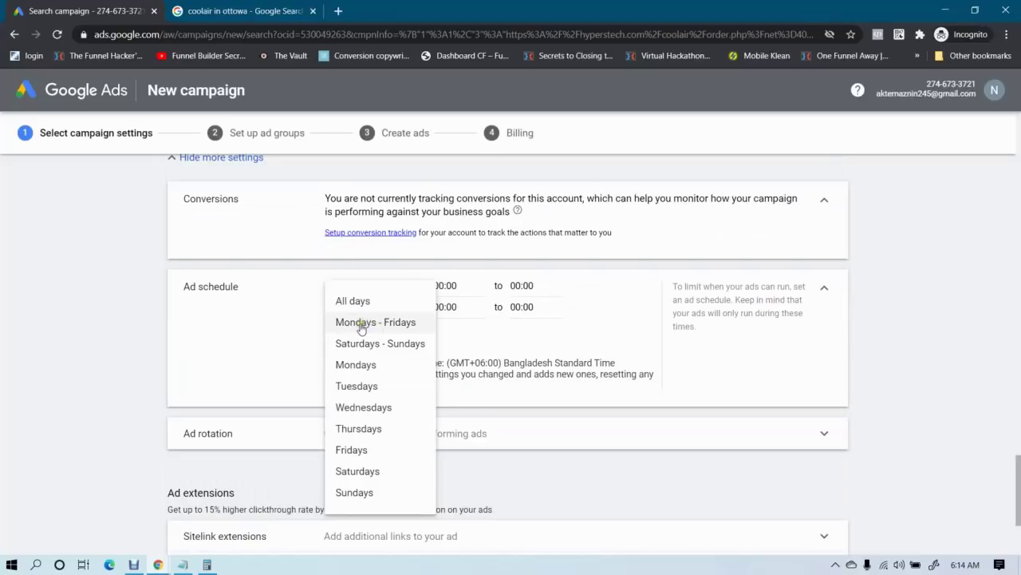
pyautogui.click(354, 366)
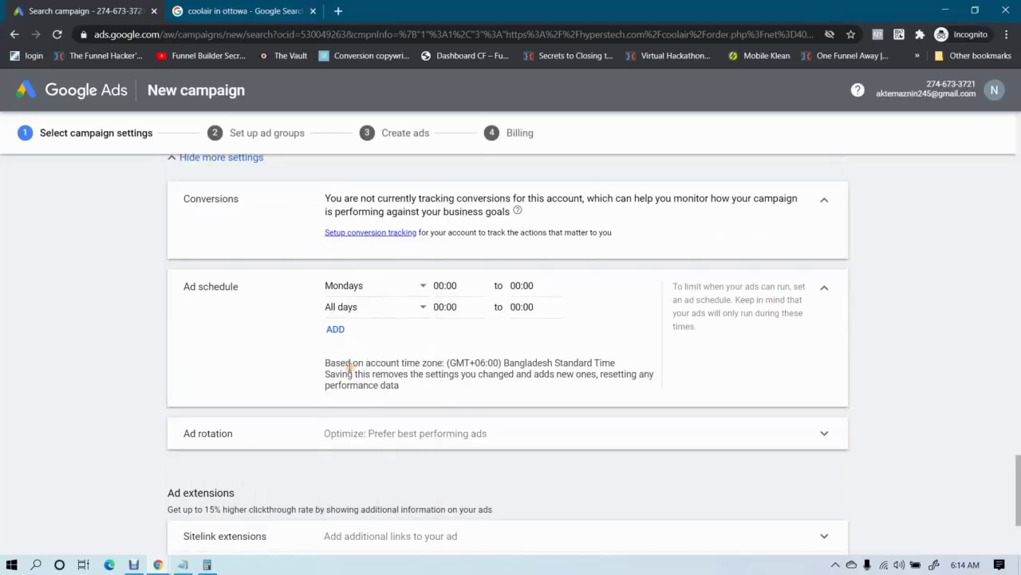
pyautogui.click(463, 285)
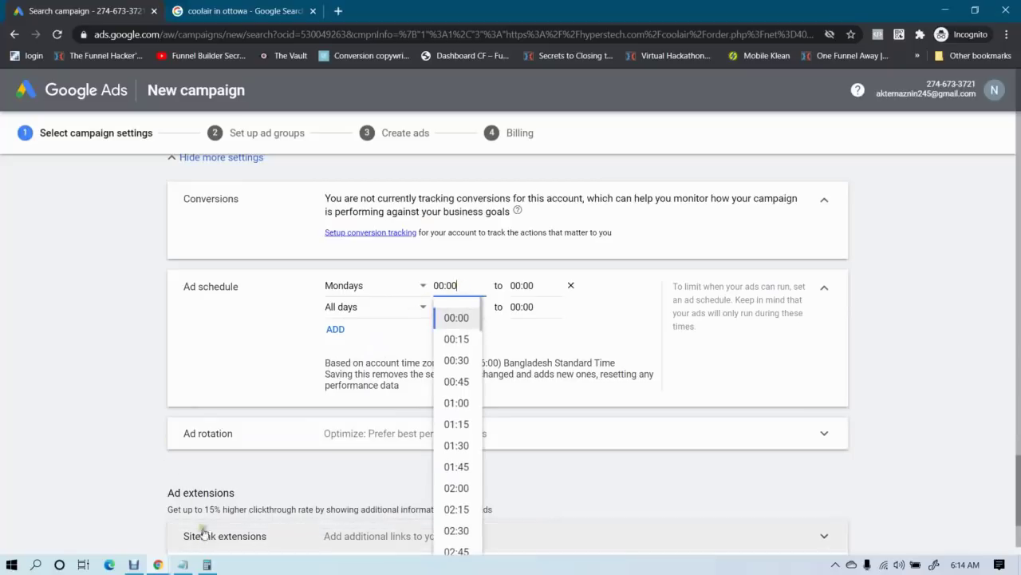
pyautogui.click(182, 564)
# Set the Mondays schedule start time to 09:00
pyautogui.click(54, 324)
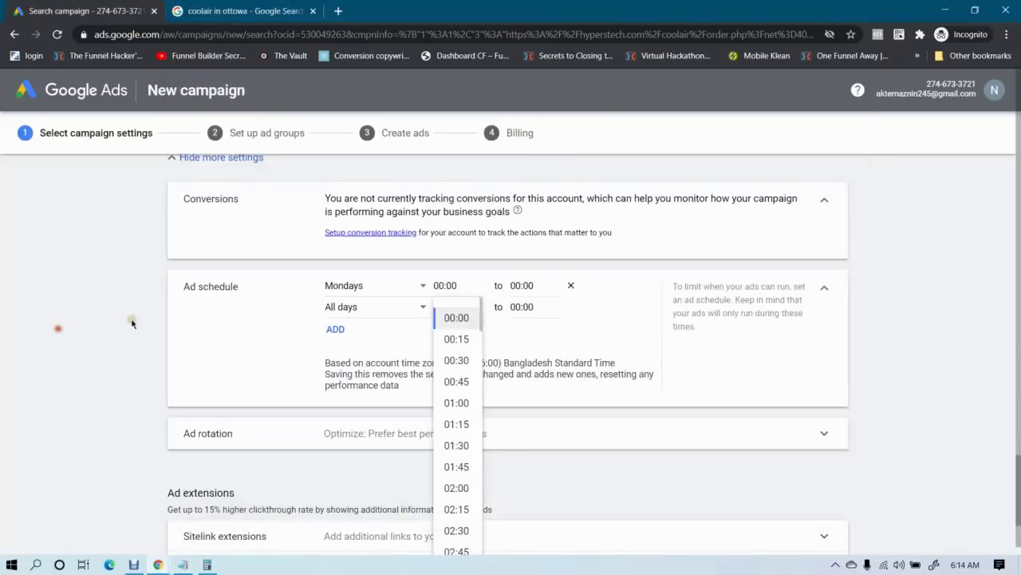
pyautogui.click(459, 296)
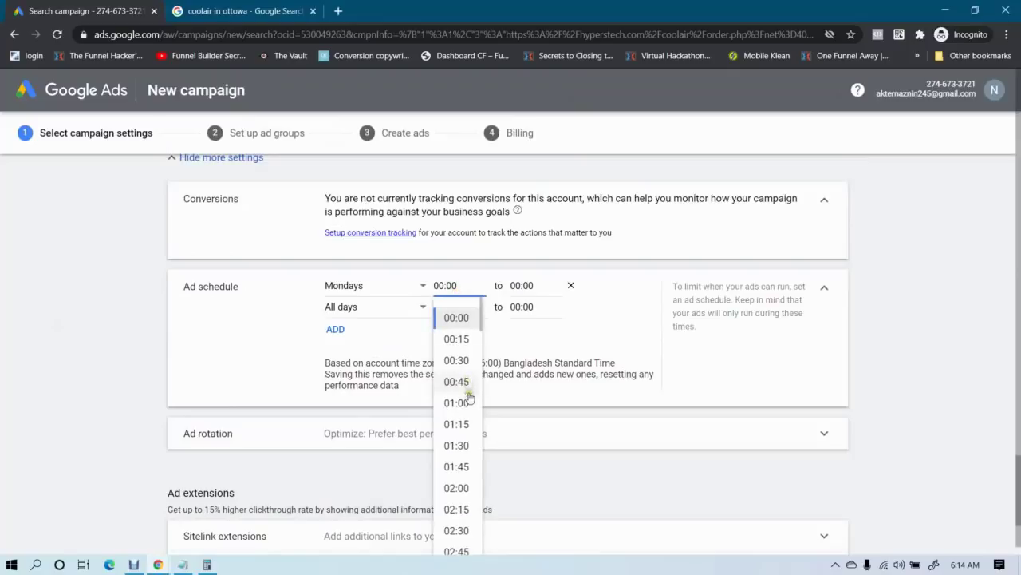
pyautogui.scroll(-2, 463, 407)
pyautogui.scroll(-6, 456, 443)
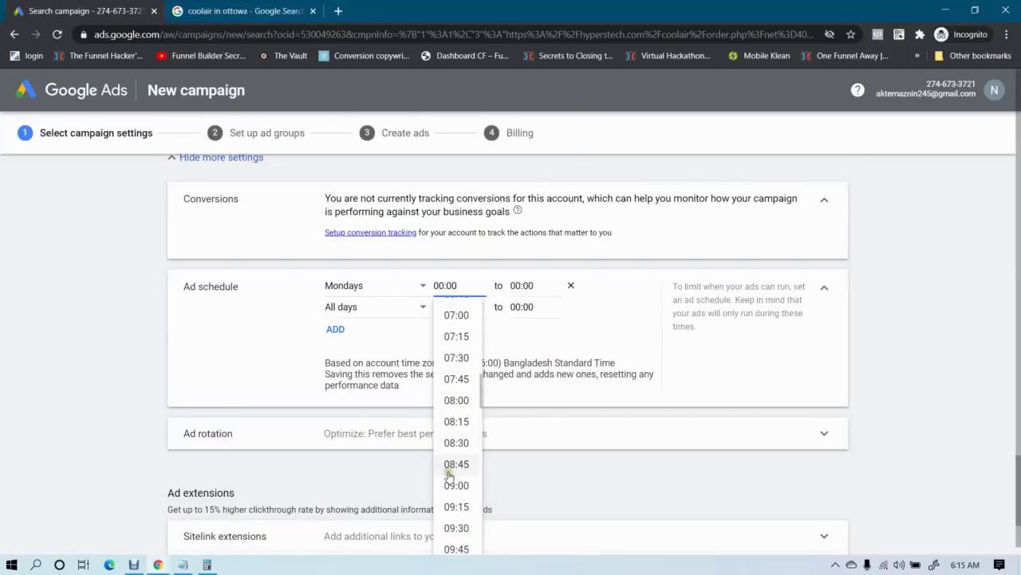
pyautogui.scroll(-1, 461, 446)
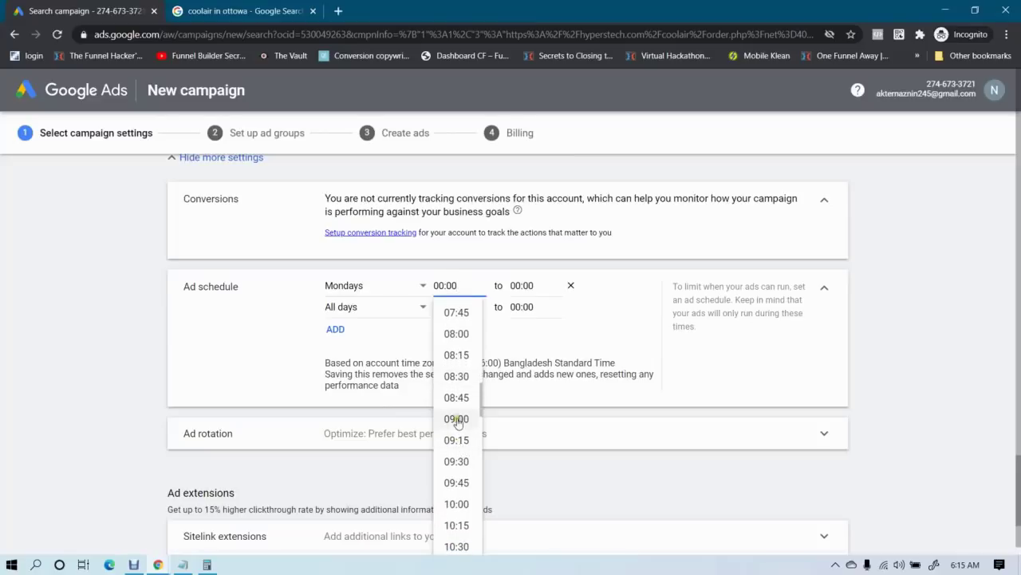
pyautogui.click(456, 418)
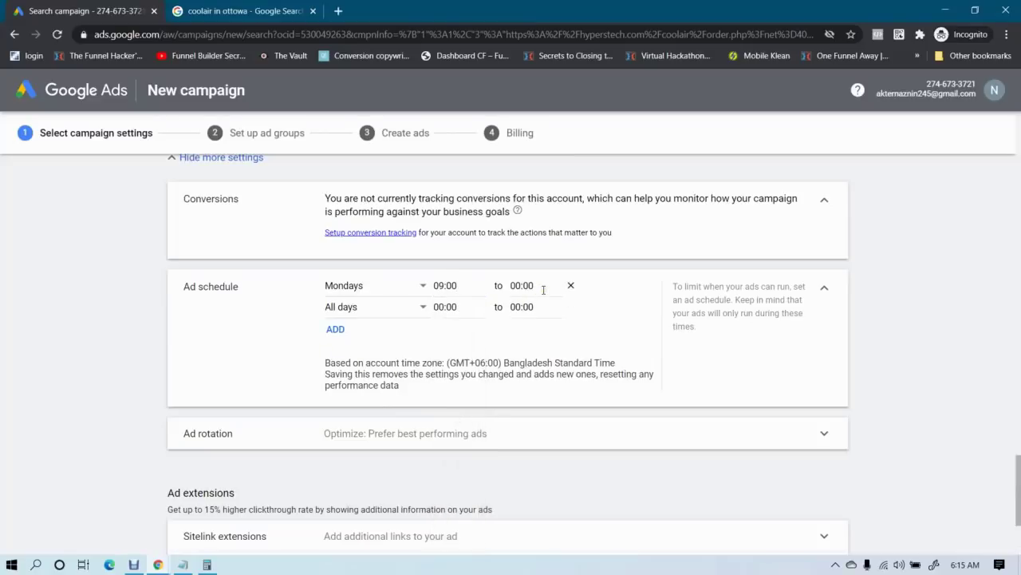
# Set the Mondays schedule end time to 15:00
pyautogui.click(182, 565)
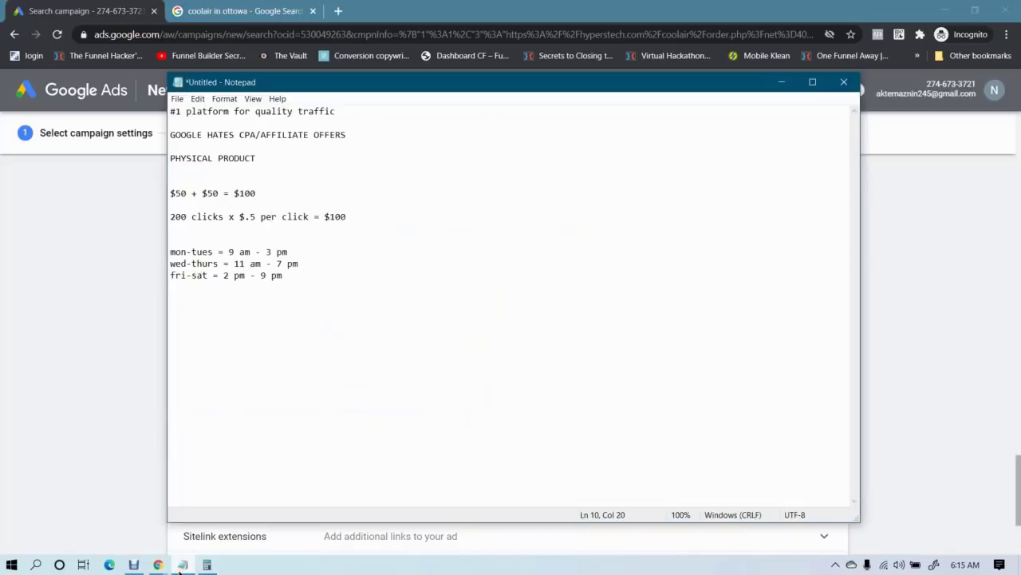
pyautogui.click(182, 565)
pyautogui.click(536, 286)
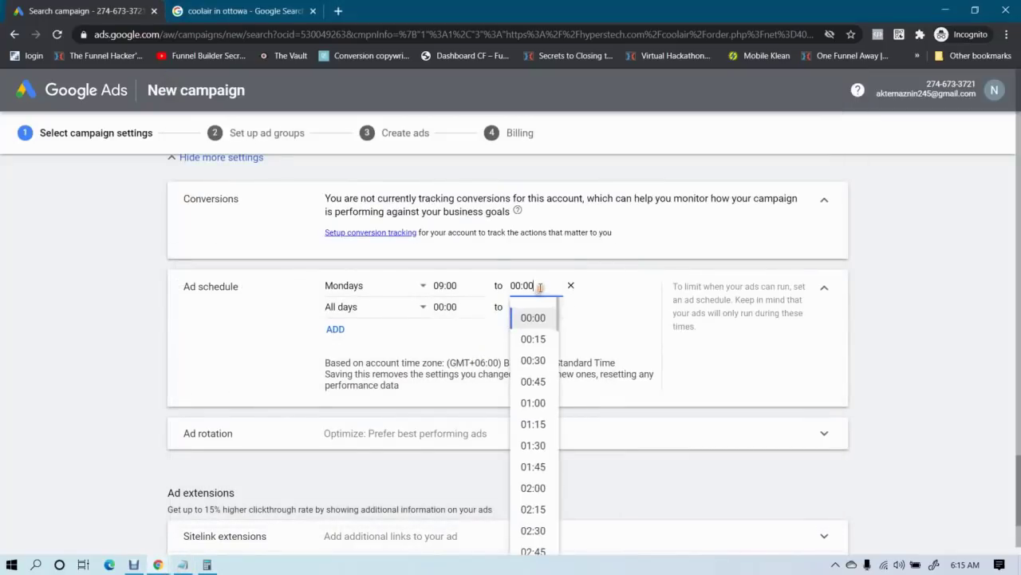
pyautogui.scroll(-10, 534, 431)
pyautogui.scroll(3, 536, 448)
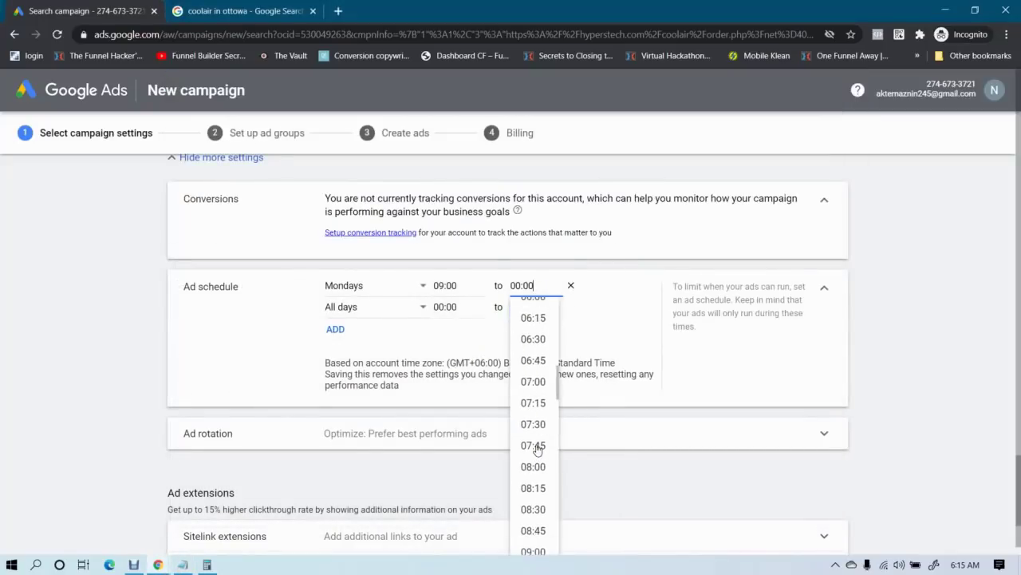
pyautogui.scroll(2, 537, 450)
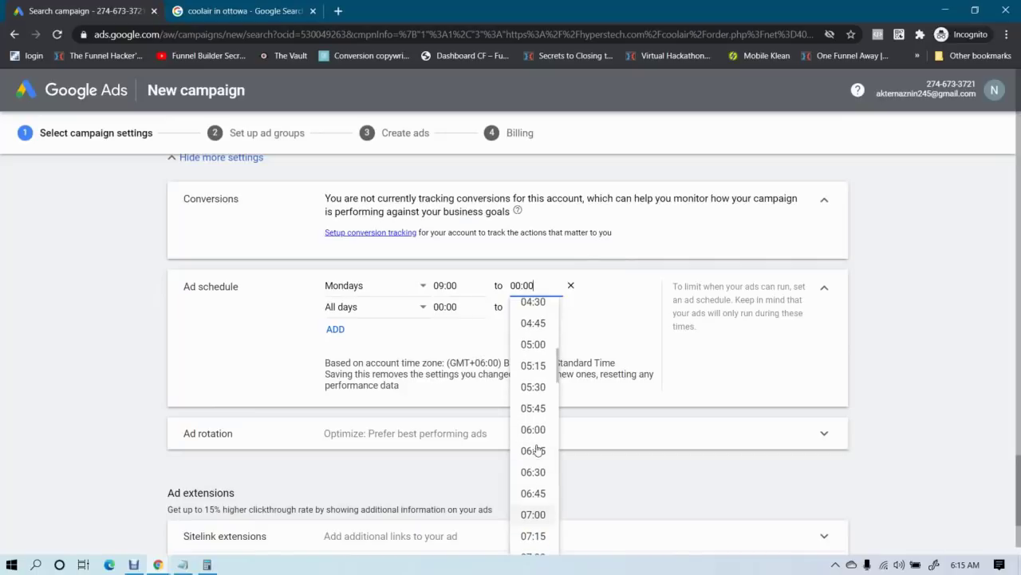
pyautogui.scroll(-17, 537, 450)
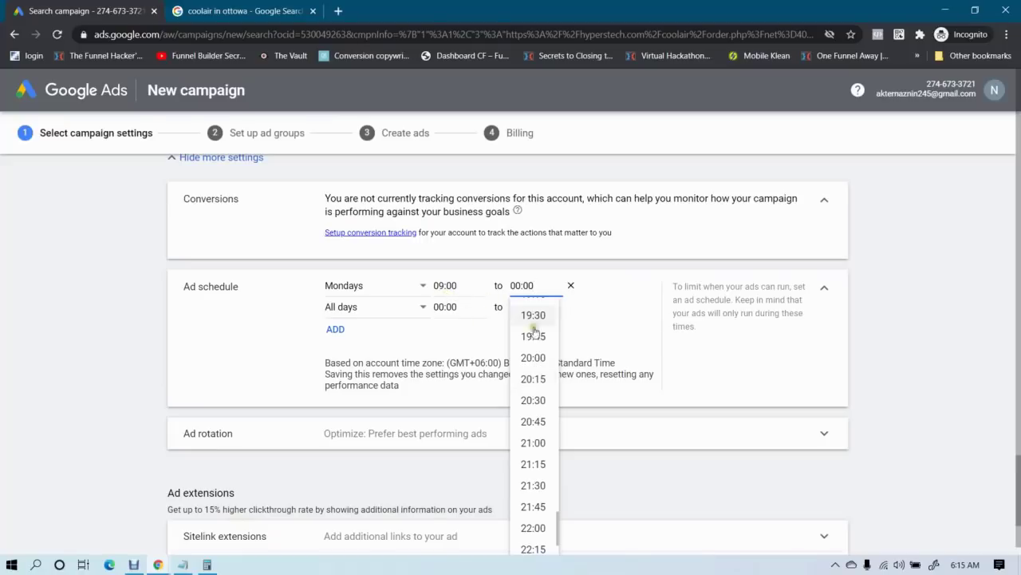
pyautogui.scroll(3, 537, 407)
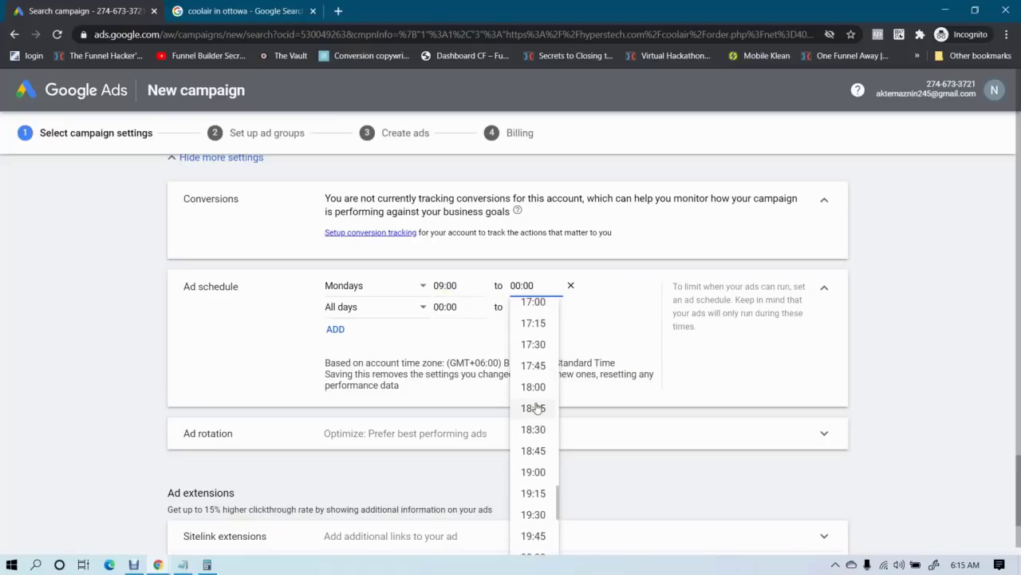
pyautogui.click(183, 564)
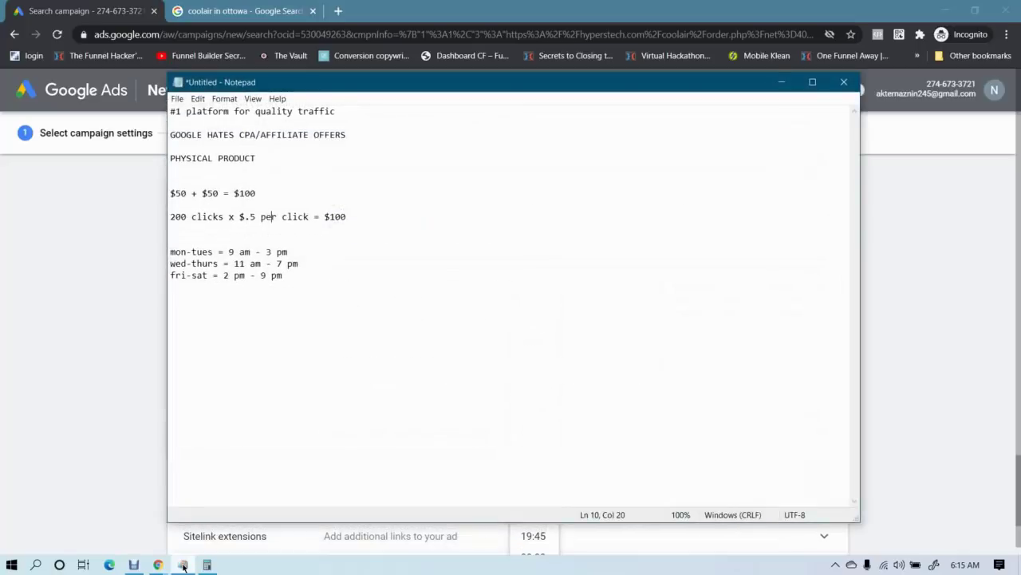
pyautogui.click(183, 566)
pyautogui.scroll(1, 550, 444)
pyautogui.scroll(10, 551, 443)
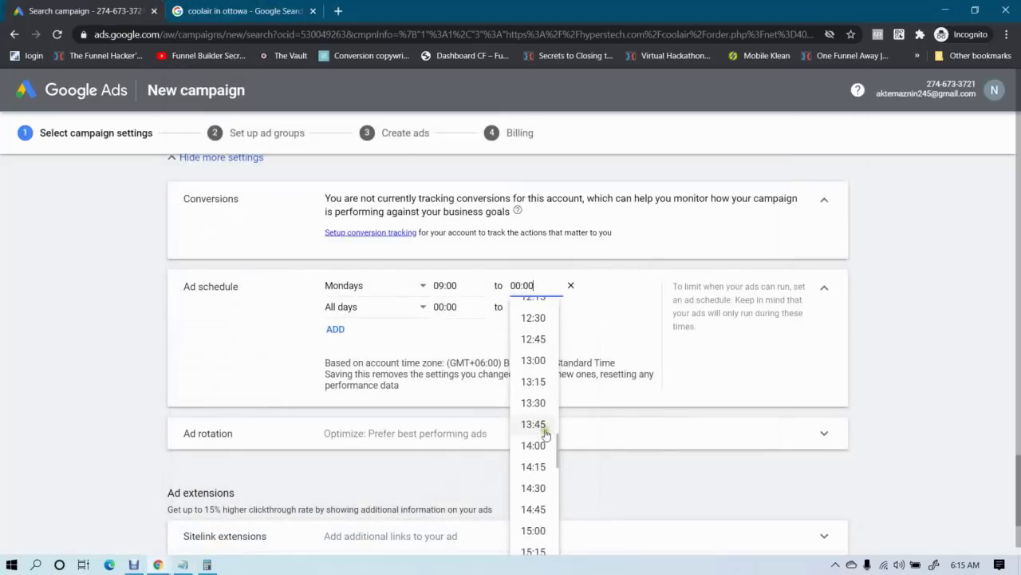
pyautogui.scroll(-2, 535, 443)
pyautogui.scroll(-4, 535, 443)
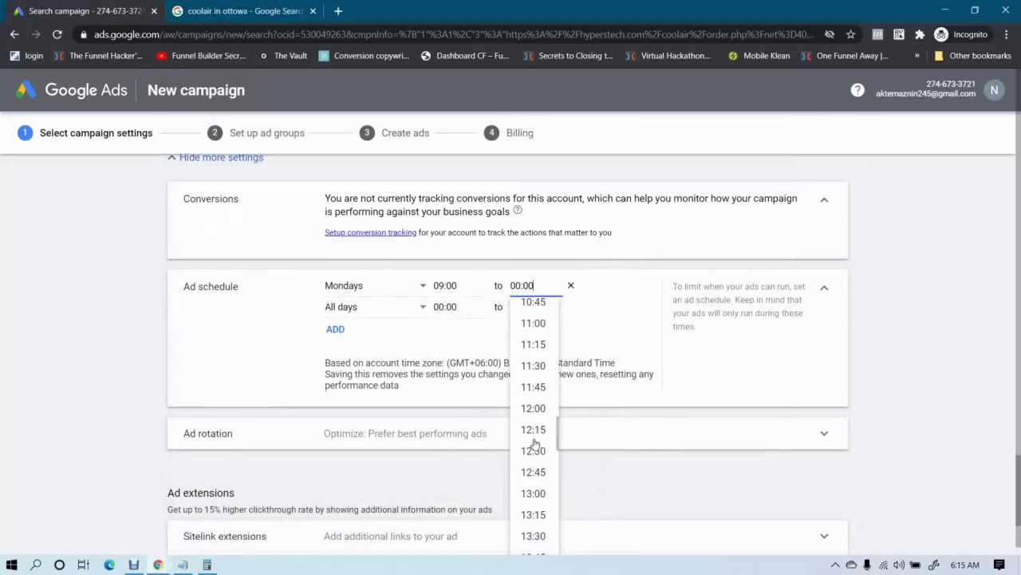
pyautogui.scroll(2, 533, 417)
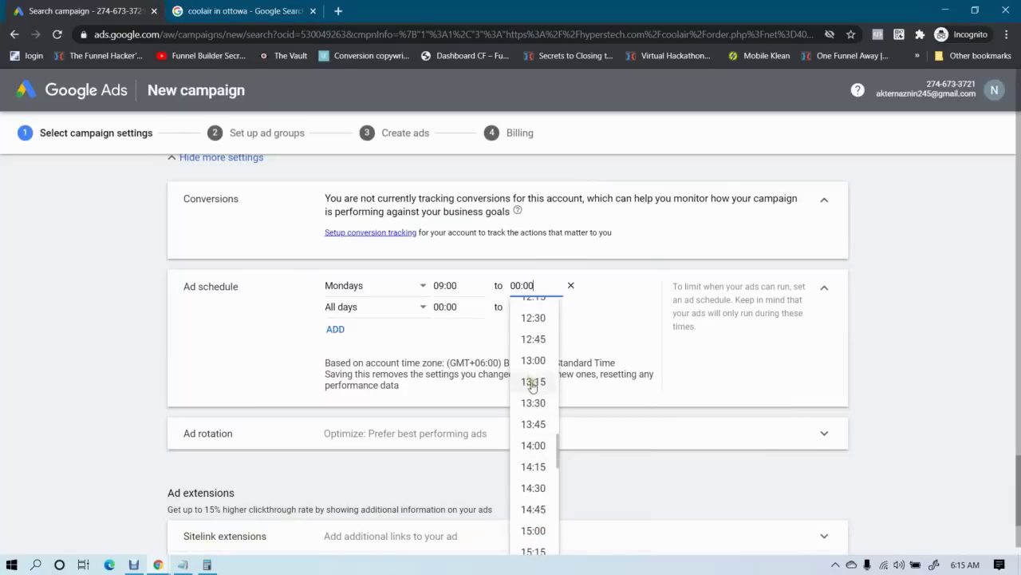
pyautogui.scroll(-2, 532, 391)
pyautogui.scroll(-1, 530, 437)
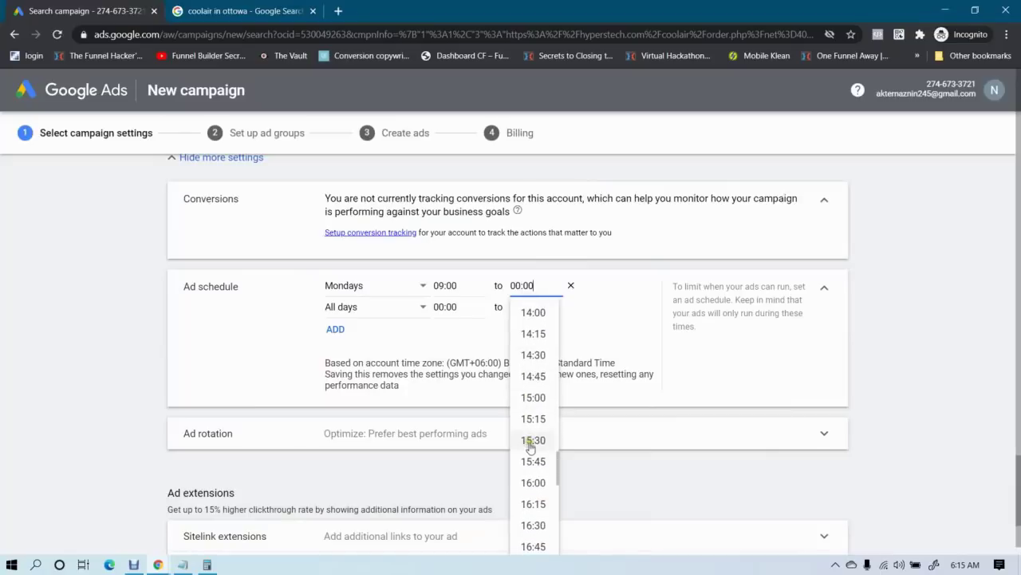
pyautogui.click(532, 393)
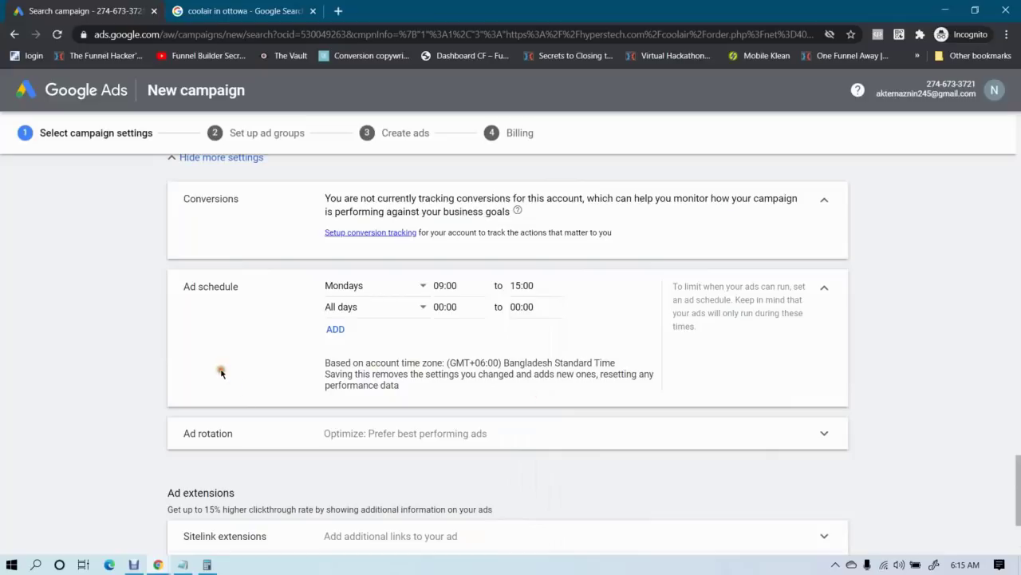
# Make the second schedule row Tuesdays starting at 09:00
pyautogui.click(368, 311)
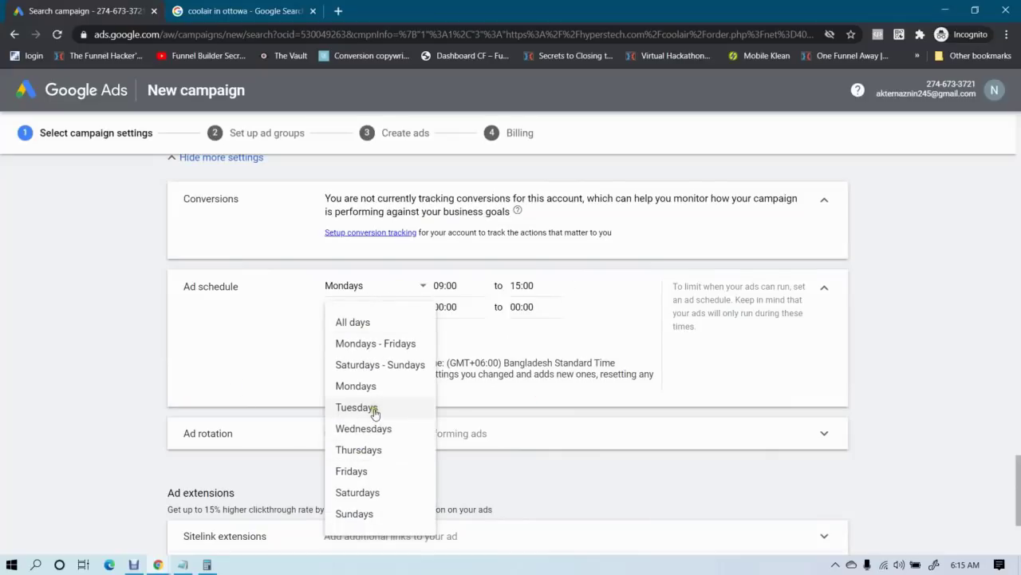
pyautogui.click(374, 411)
pyautogui.click(182, 564)
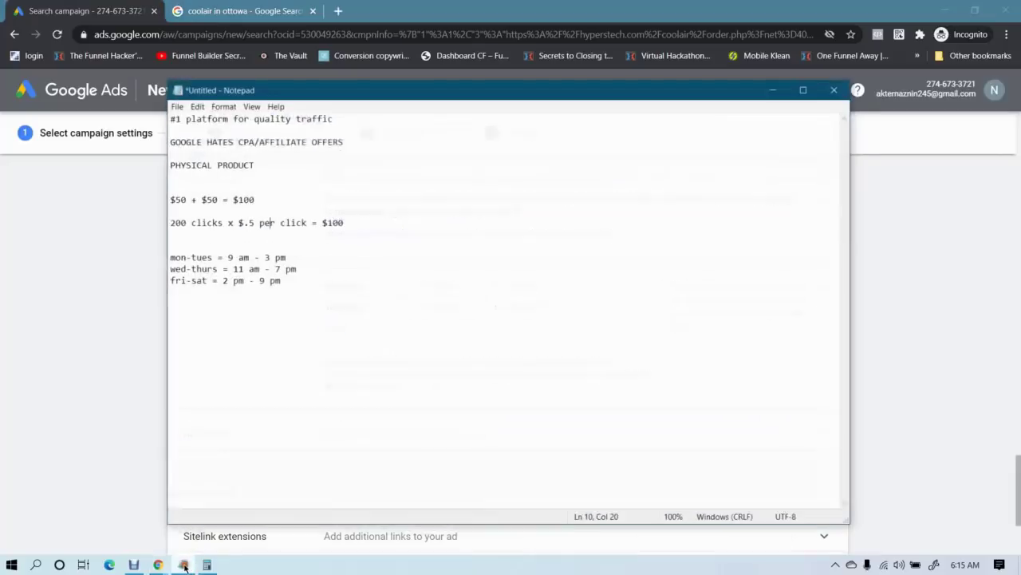
pyautogui.click(183, 564)
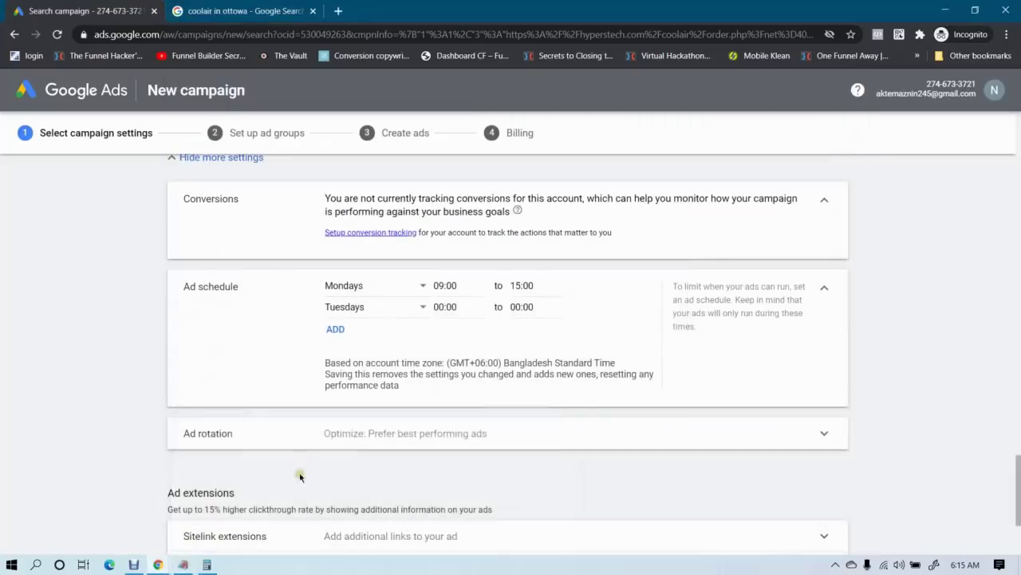
pyautogui.click(463, 306)
pyautogui.scroll(-4, 454, 471)
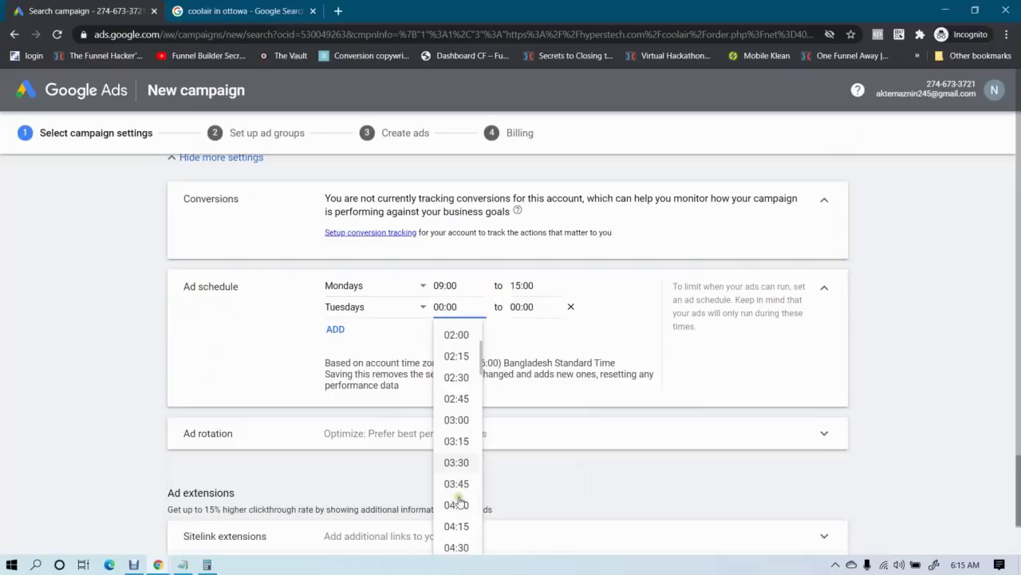
pyautogui.scroll(-3, 450, 477)
pyautogui.scroll(-2, 449, 456)
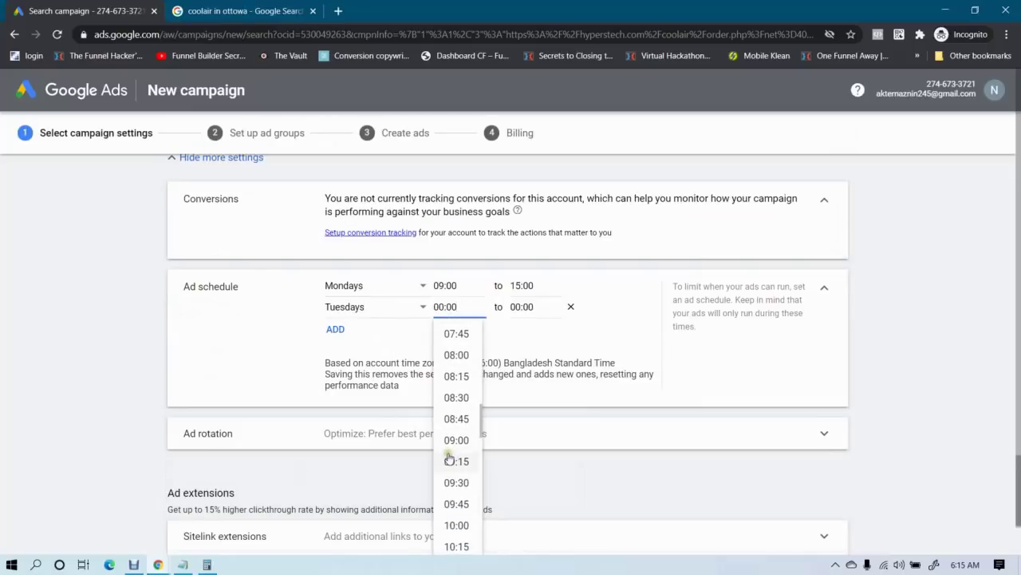
pyautogui.click(457, 440)
# Set the Tuesdays schedule end time to 15:00
pyautogui.click(535, 313)
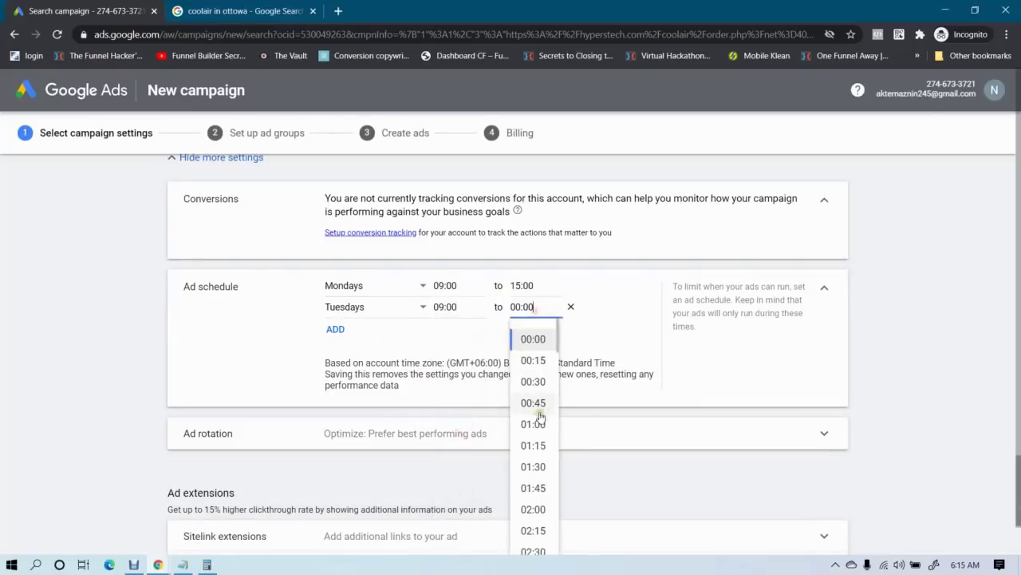
pyautogui.click(460, 367)
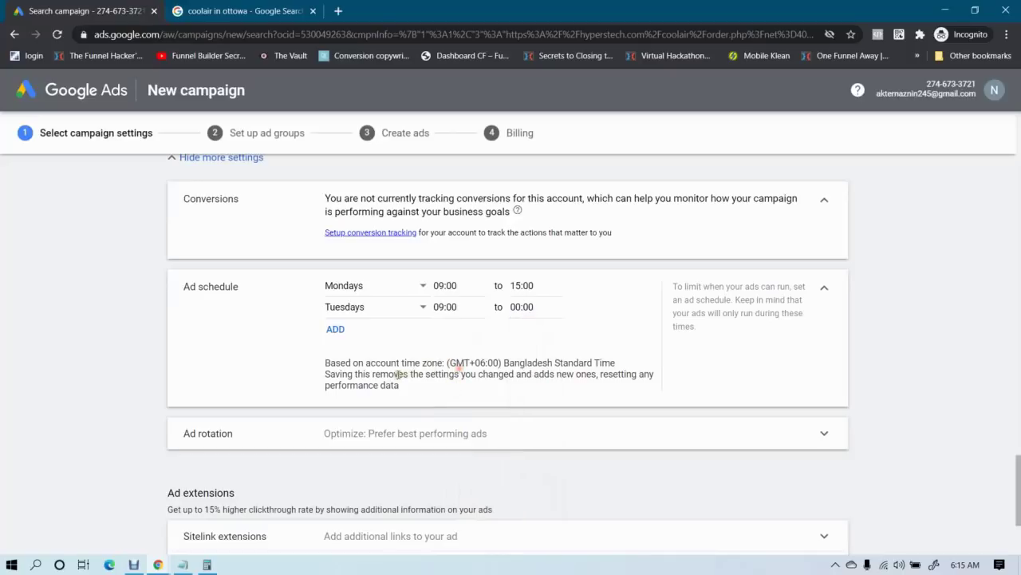
pyautogui.moveTo(516, 363); pyautogui.dragTo(615, 364)
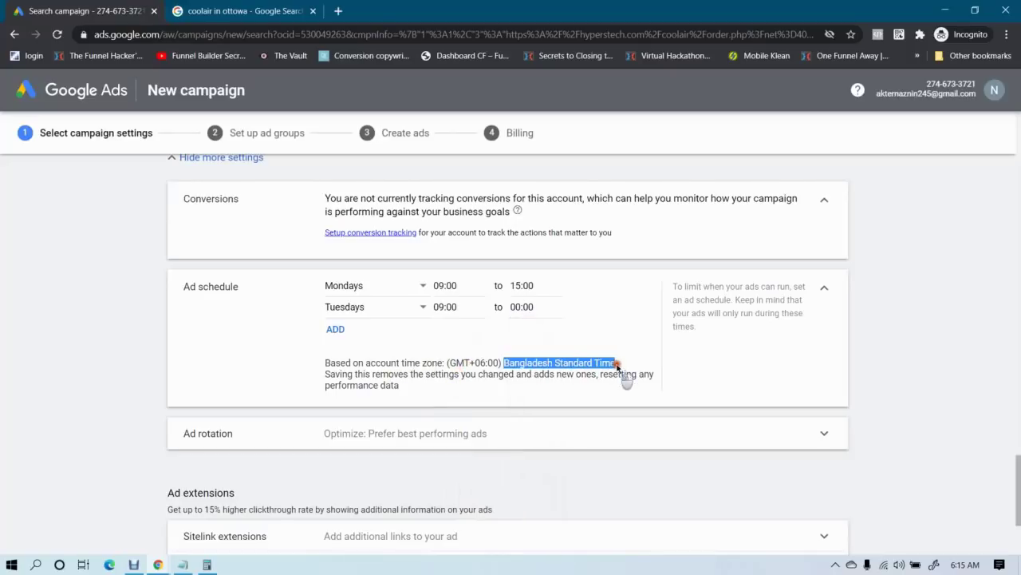
pyautogui.click(527, 366)
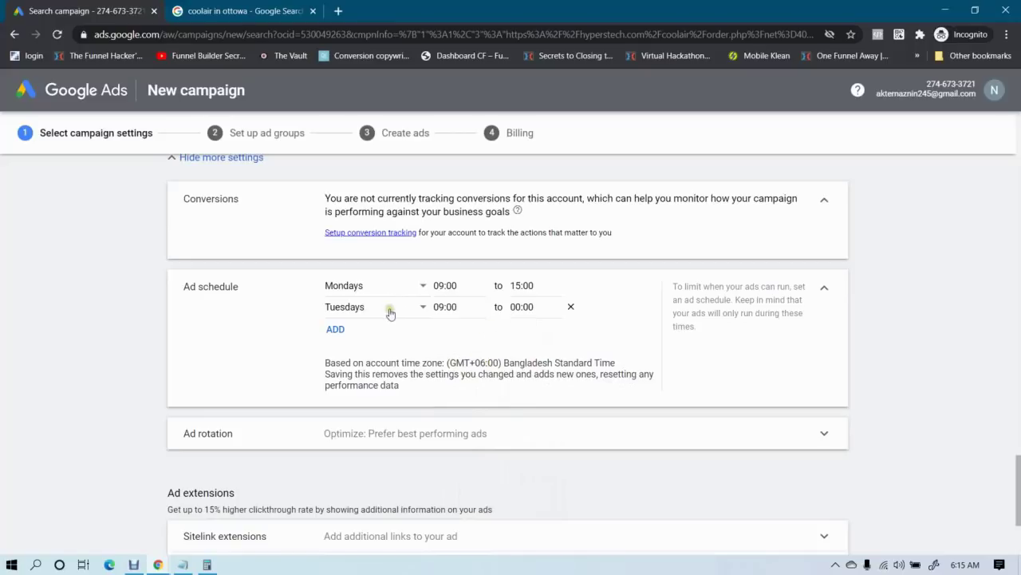
pyautogui.moveTo(380, 363); pyautogui.dragTo(498, 365)
pyautogui.click(509, 365)
pyautogui.click(539, 307)
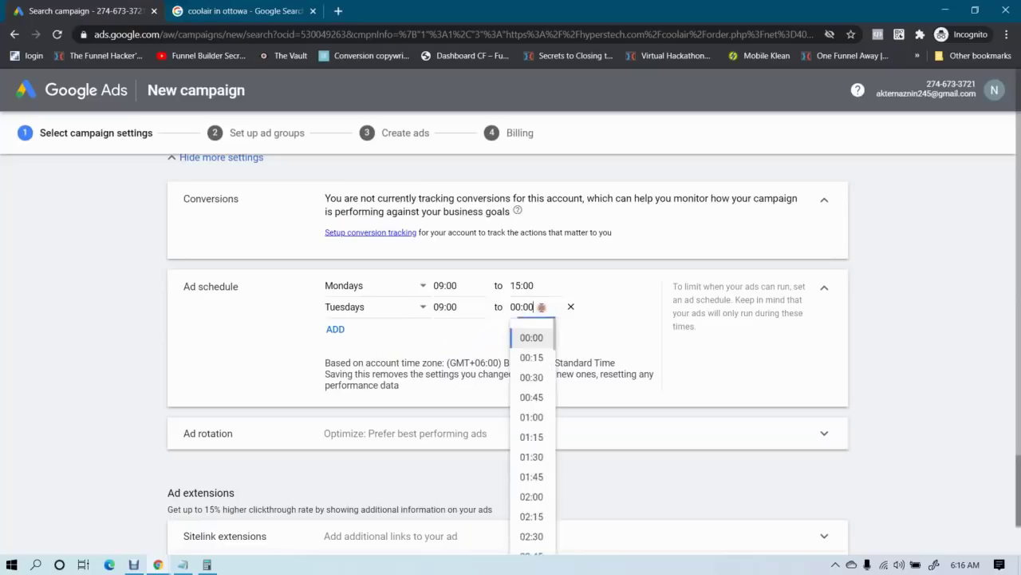
pyautogui.scroll(-5, 534, 383)
pyautogui.scroll(-9, 543, 423)
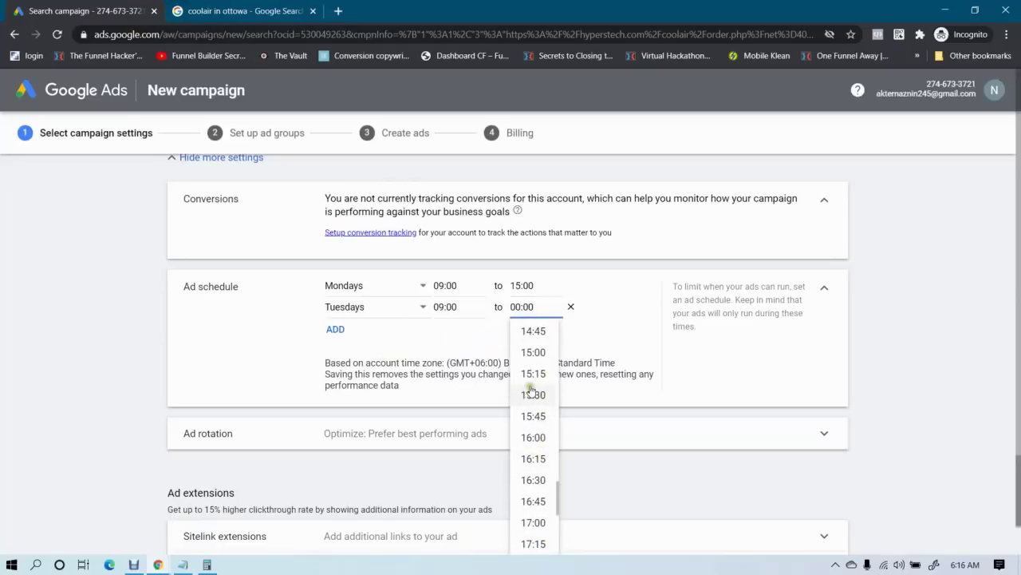
pyautogui.click(532, 350)
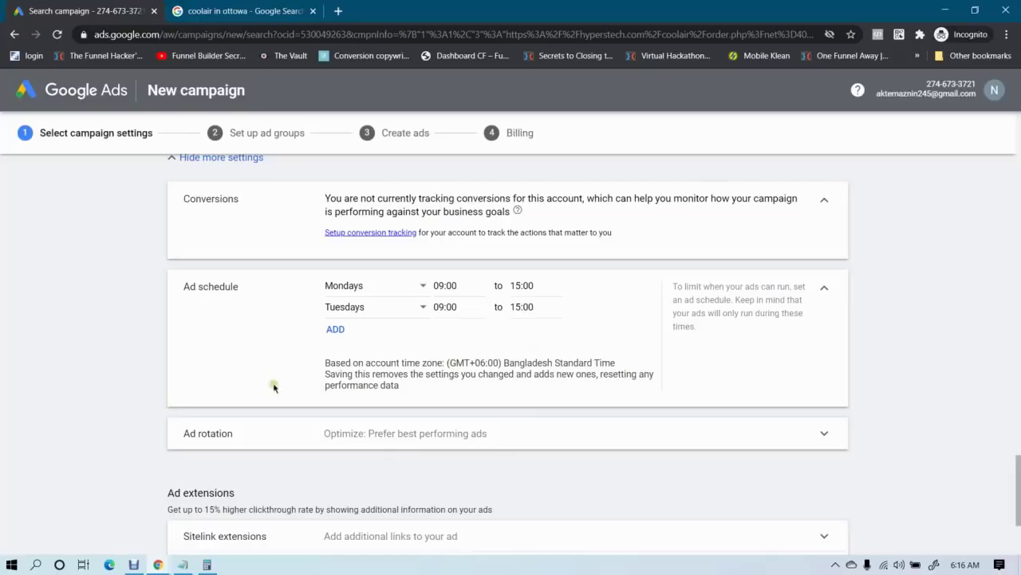
# Expand Ad rotation, then save the campaign settings and continue to ad groups
pyautogui.scroll(-2, 333, 344)
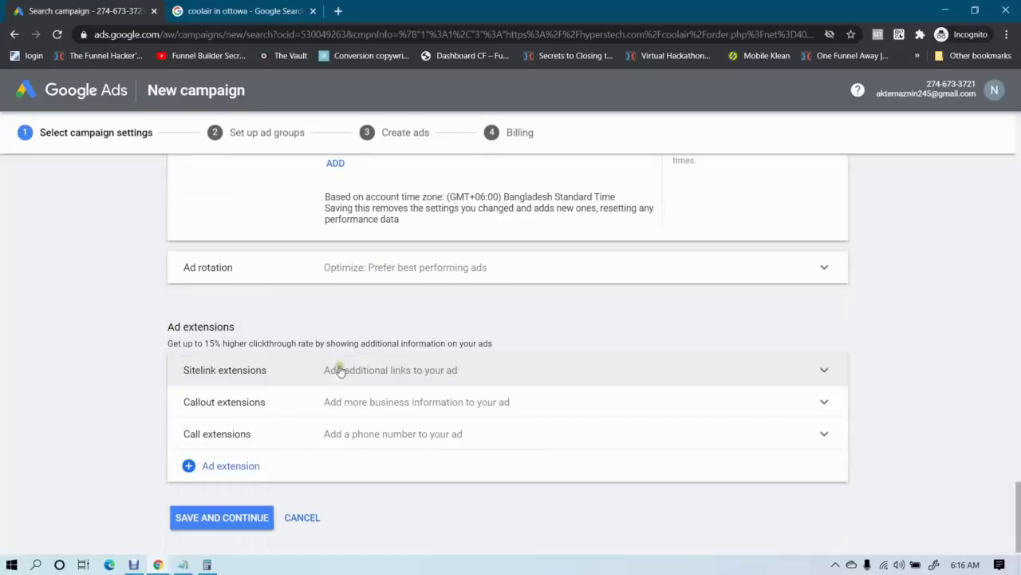
pyautogui.click(471, 273)
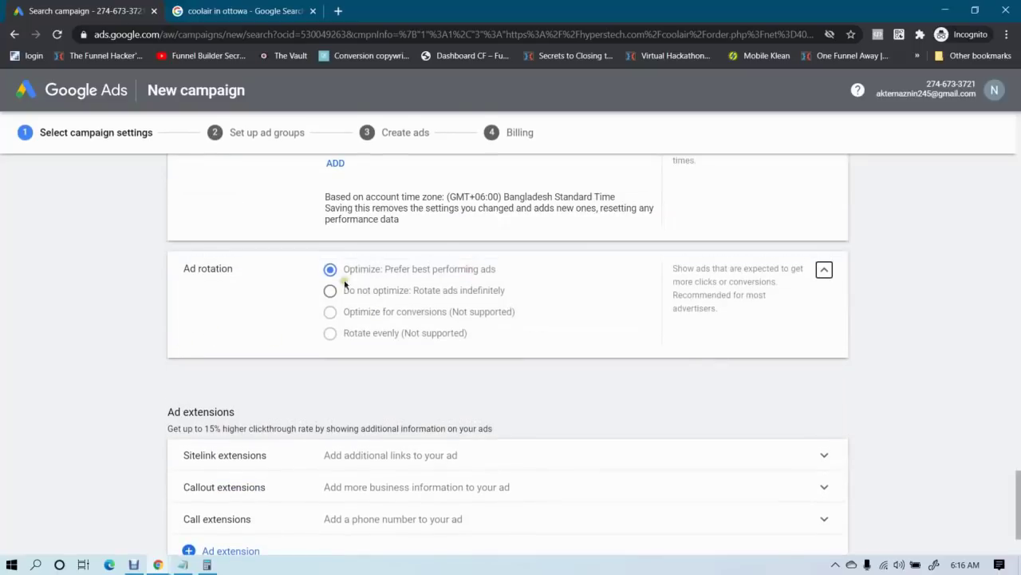
pyautogui.scroll(-1, 280, 324)
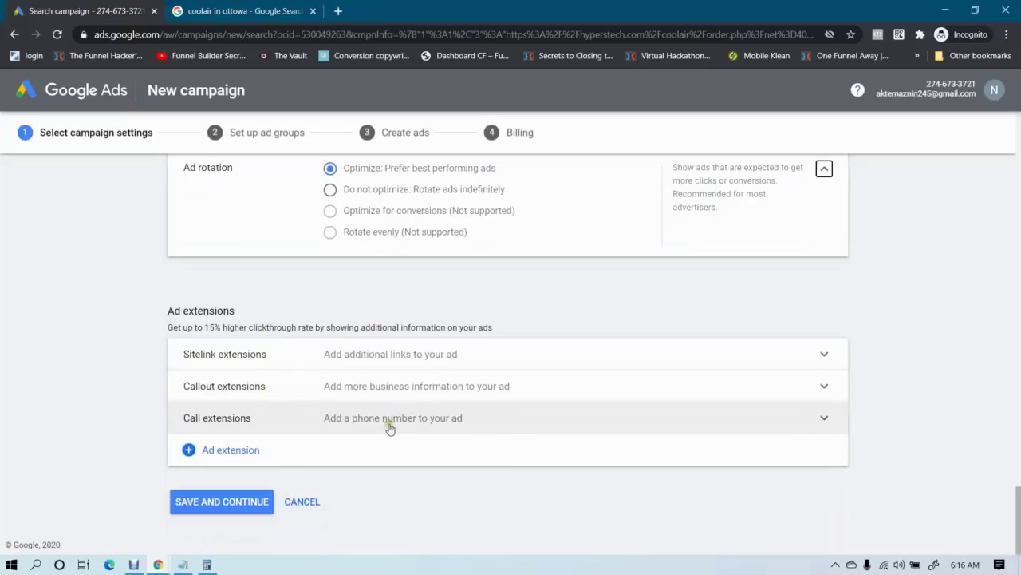
pyautogui.click(214, 506)
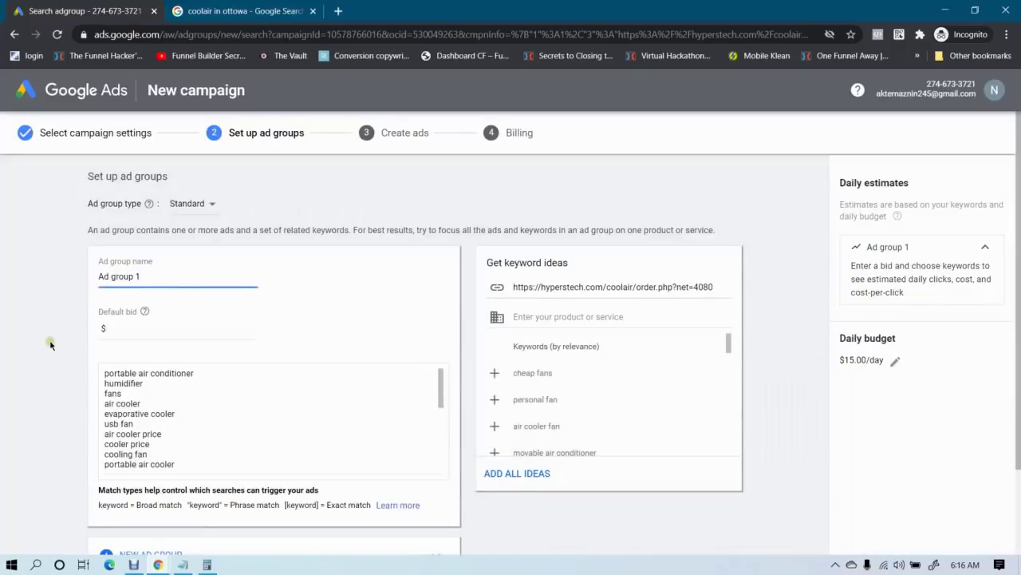
# Rename the first ad group to 'ad group 1' and set its default bid to 0.5, giving about 32 clicks/day
pyautogui.tripleClick(153, 277)
pyautogui.press('BackSpace')
pyautogui.write('ad group 1')
pyautogui.click(142, 331)
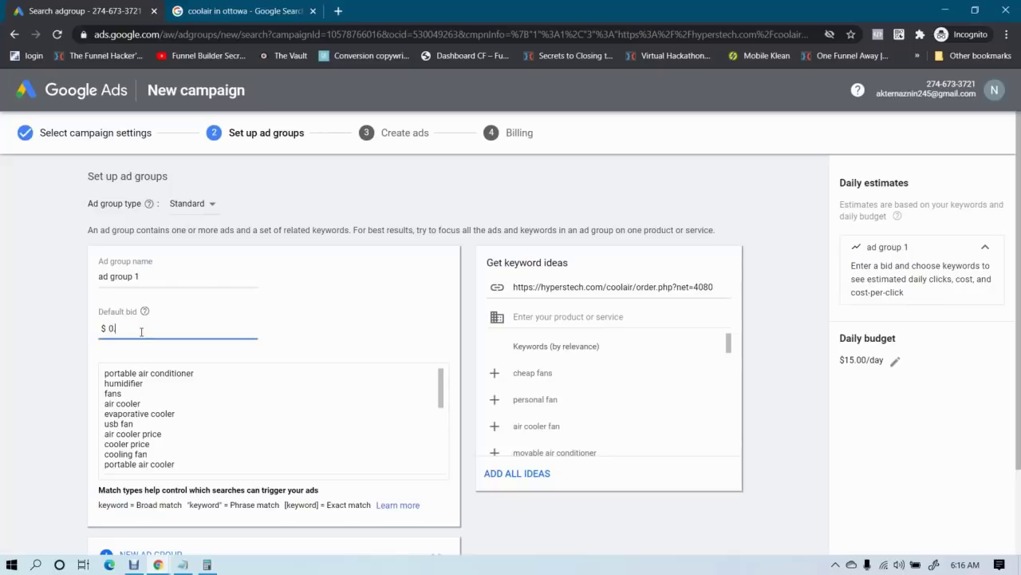
pyautogui.click(12, 307)
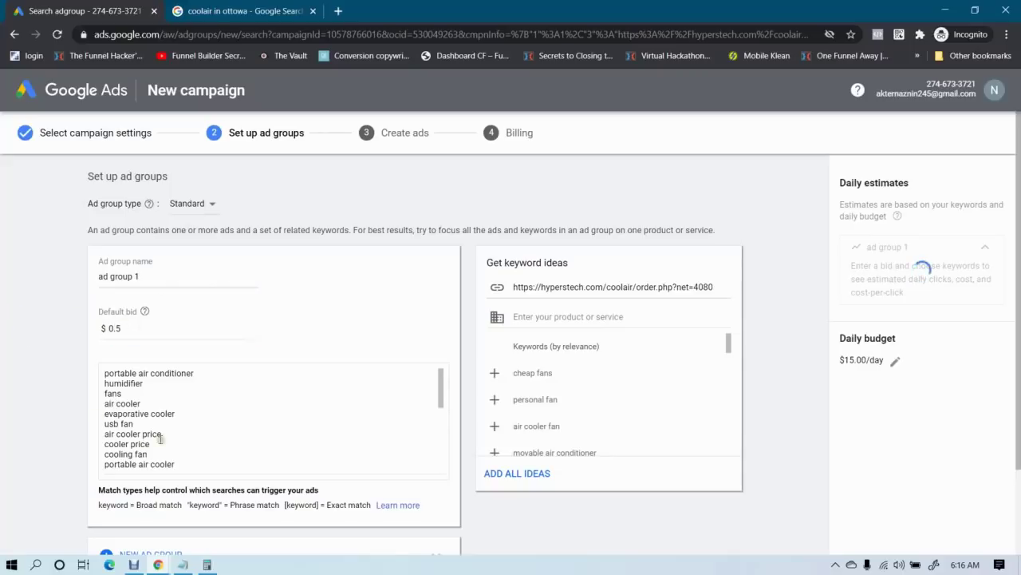
pyautogui.scroll(-6, 175, 421)
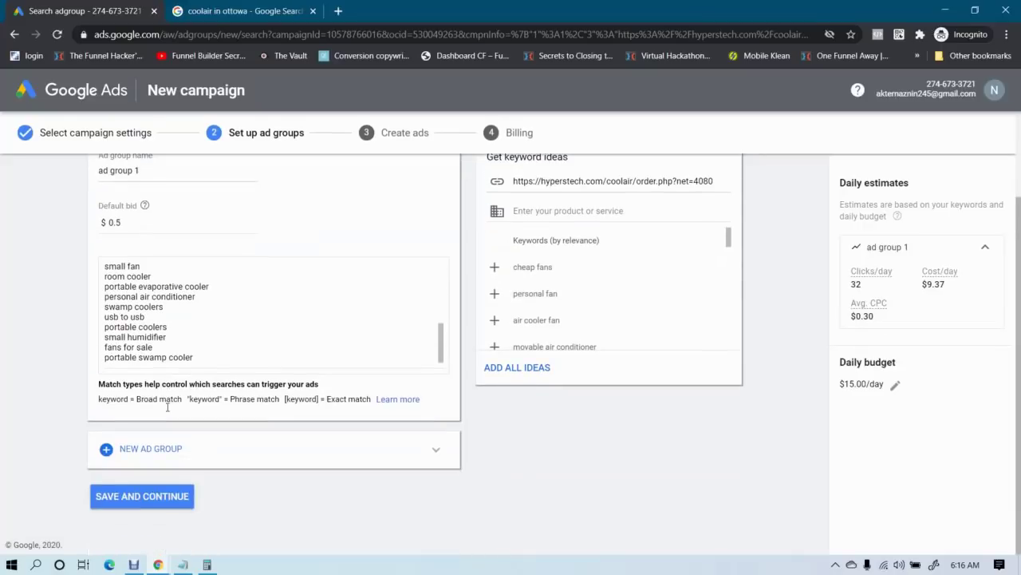
pyautogui.scroll(6, 182, 336)
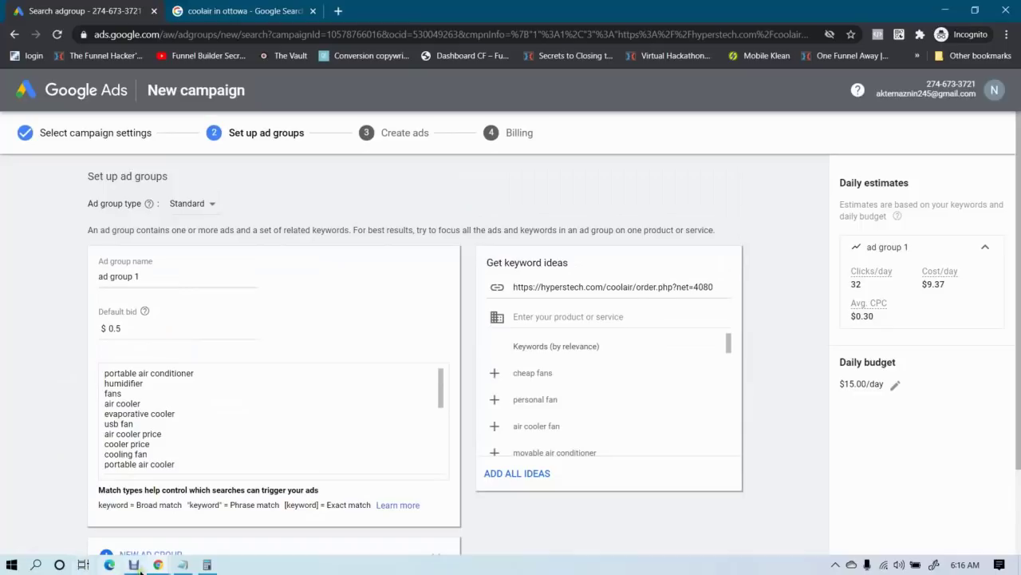
# Copy the CoolAir product page address, then return to the ad group setup
pyautogui.moveTo(158, 564)
pyautogui.click(96, 503)
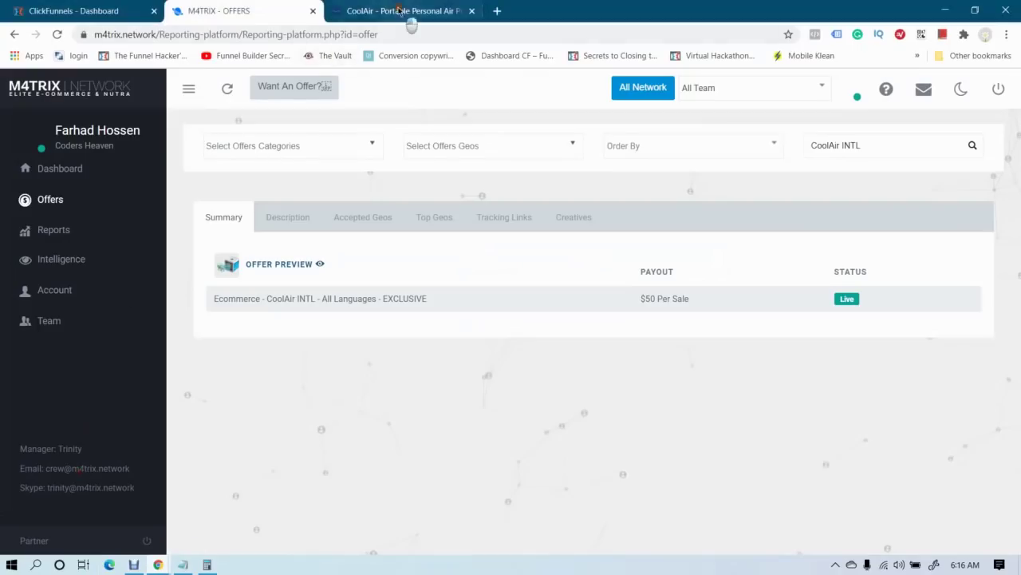
pyautogui.click(411, 13)
pyautogui.moveTo(278, 34); pyautogui.dragTo(92, 35)
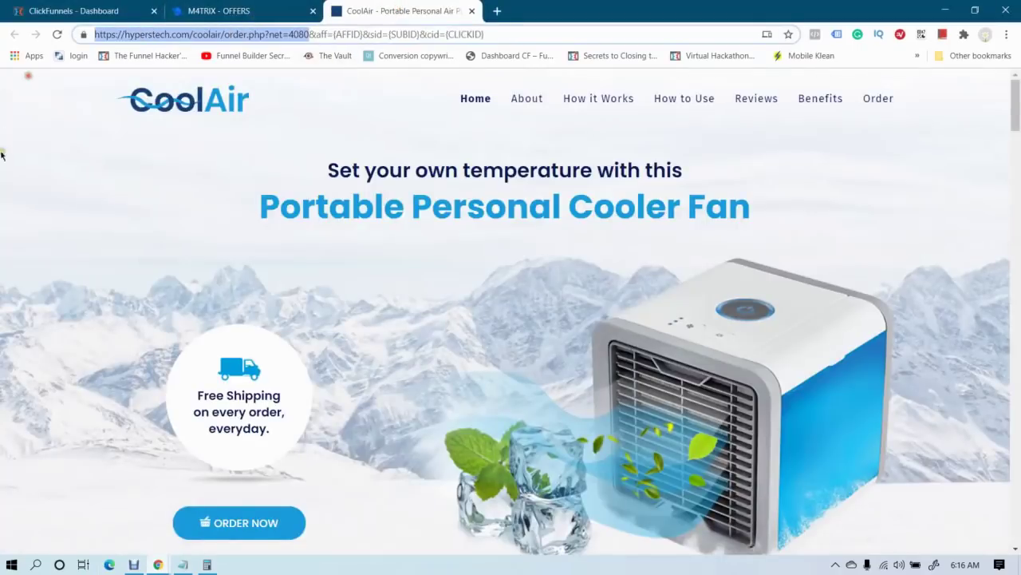
pyautogui.click(158, 564)
pyautogui.click(229, 511)
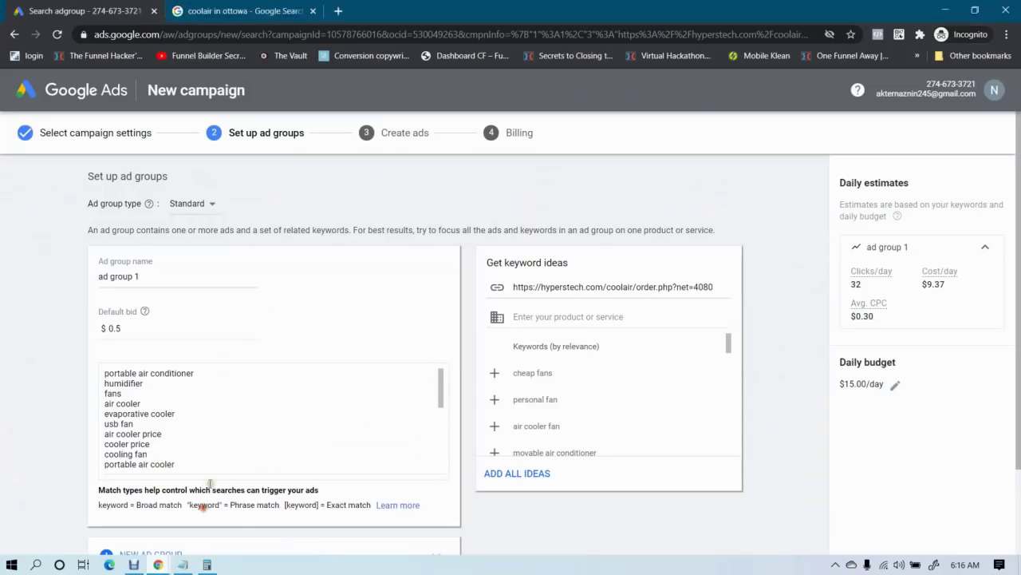
pyautogui.scroll(-8, 206, 403)
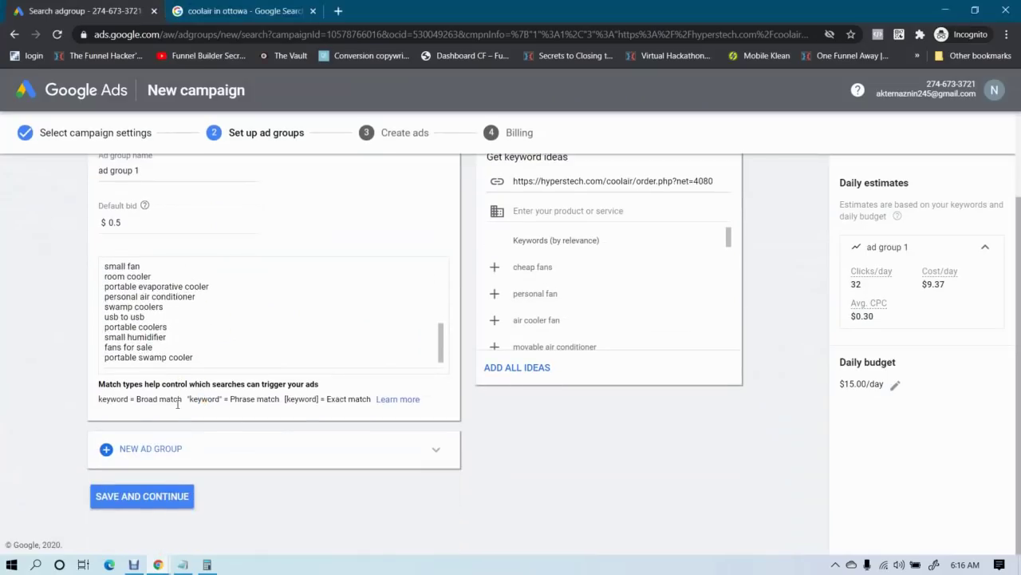
pyautogui.scroll(5, 177, 311)
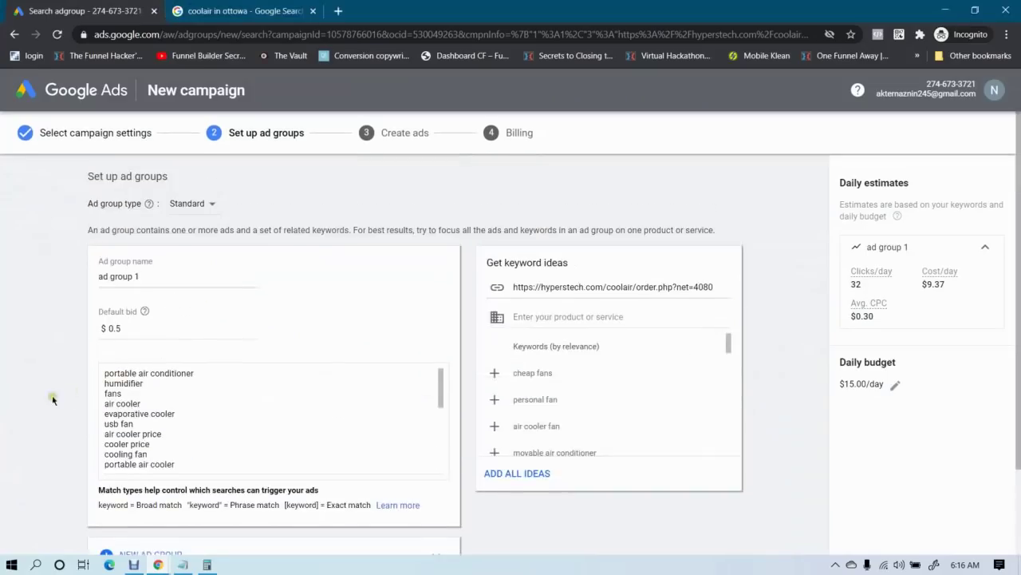
# Clear the ad group's keyword list and paste in the new keyword list
pyautogui.click(163, 416)
pyautogui.hotkey('ctrl', 'a')
pyautogui.press('BackSpace')
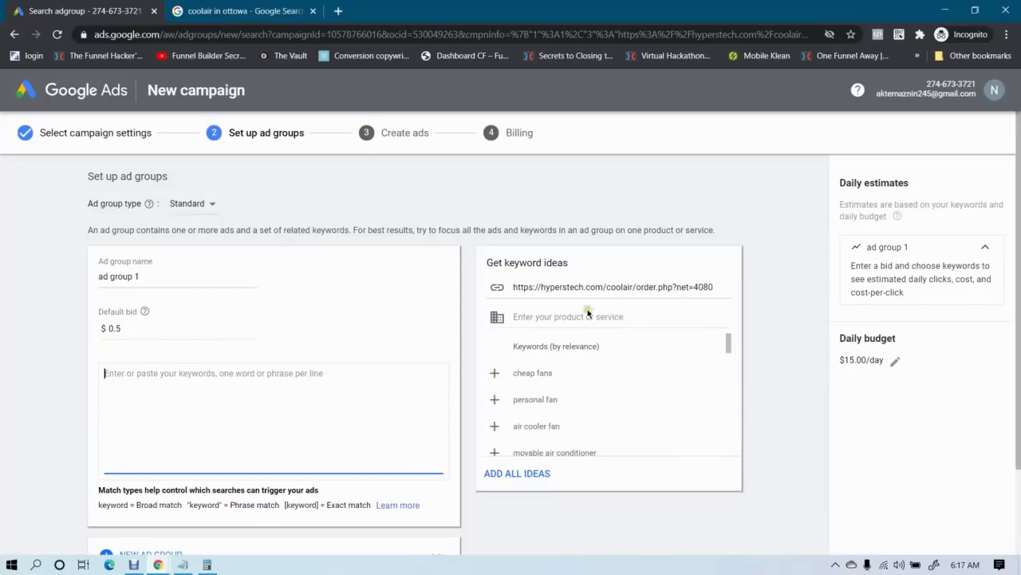
pyautogui.click(567, 284)
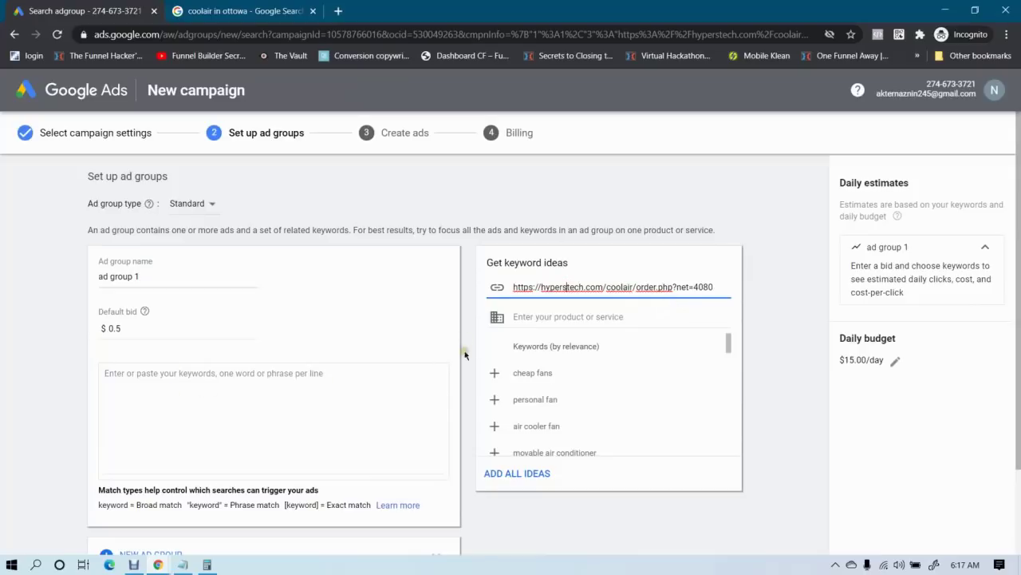
pyautogui.click(221, 387)
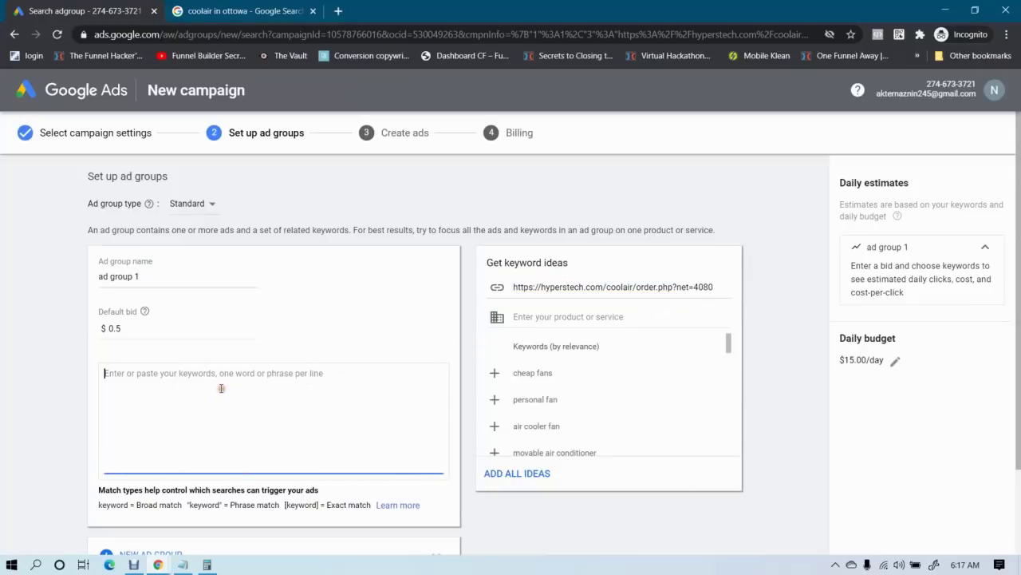
pyautogui.hotkey('ctrl', 'v')
# Remove 'fans' from the pasted keywords, then open a new blank browser tab
pyautogui.scroll(5, 238, 405)
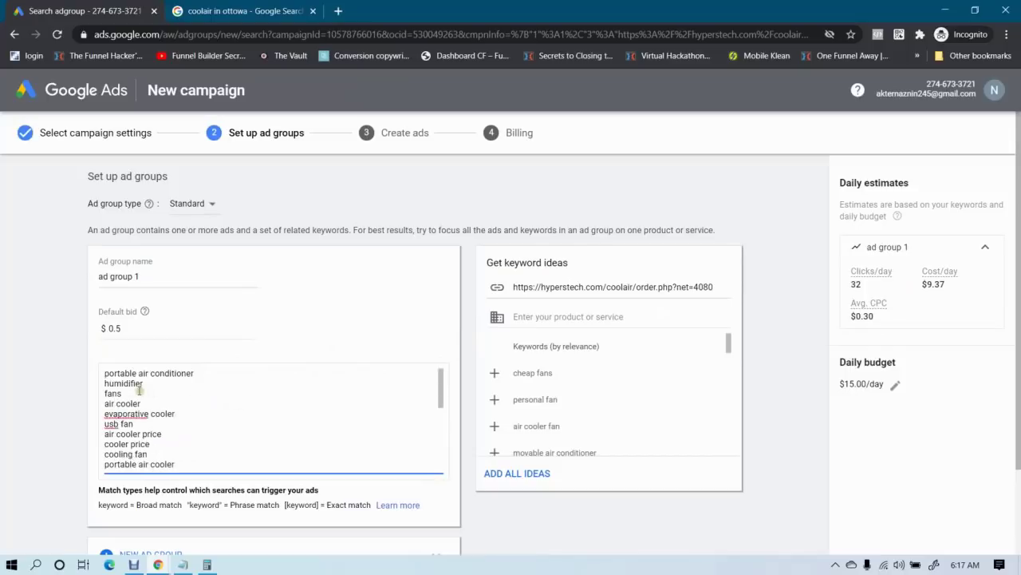
pyautogui.moveTo(107, 372); pyautogui.dragTo(196, 372)
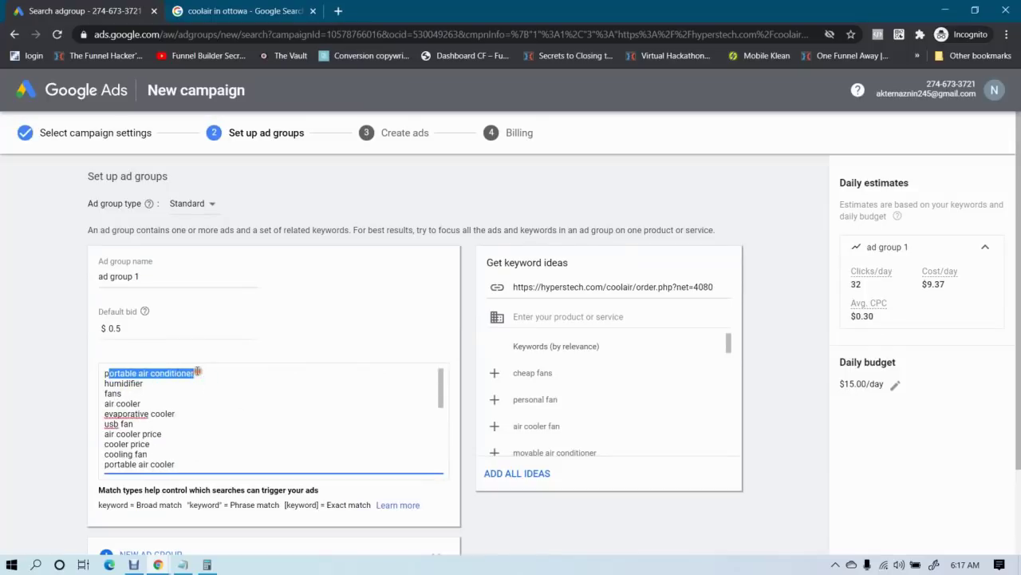
pyautogui.click(197, 372)
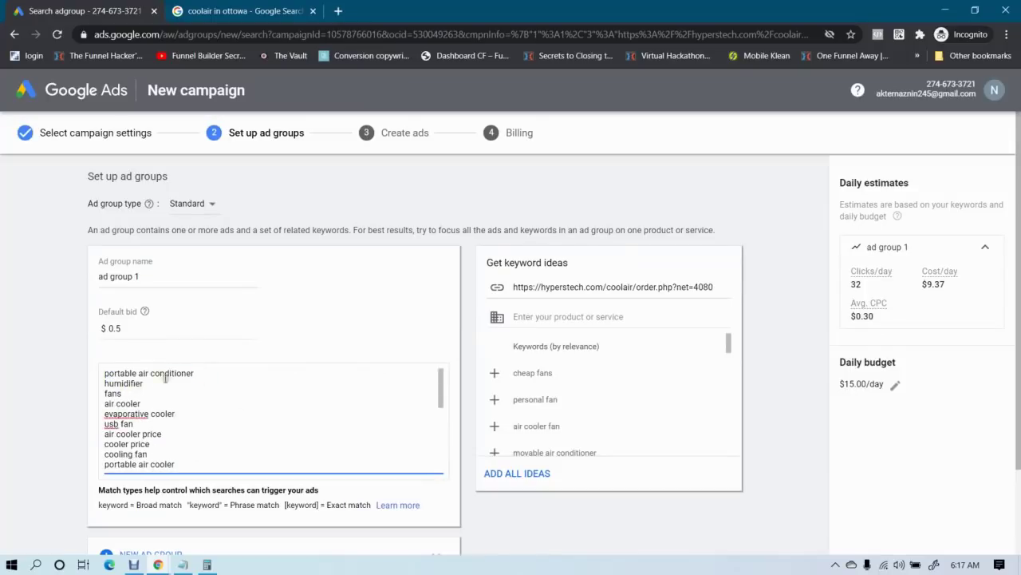
pyautogui.doubleClick(114, 394)
pyautogui.press('BackSpace')
pyautogui.press('BackSpace')
pyautogui.scroll(-3, 204, 406)
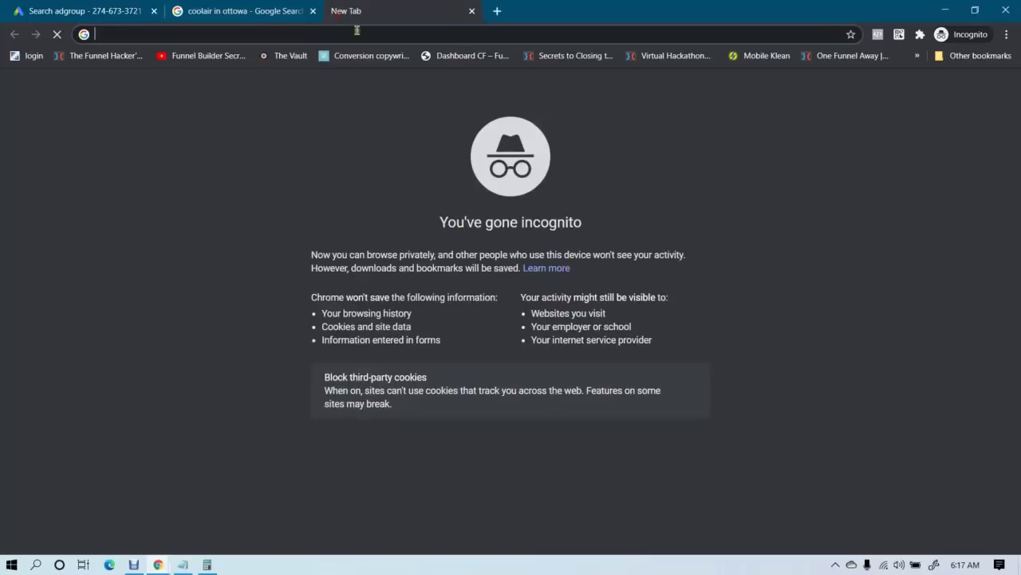
pyautogui.click(338, 11)
# Search Google for 'best motorcycle in bangladesh'
pyautogui.write('bset')
pyautogui.press('BackSpace')
pyautogui.press('BackSpace')
pyautogui.press('BackSpace')
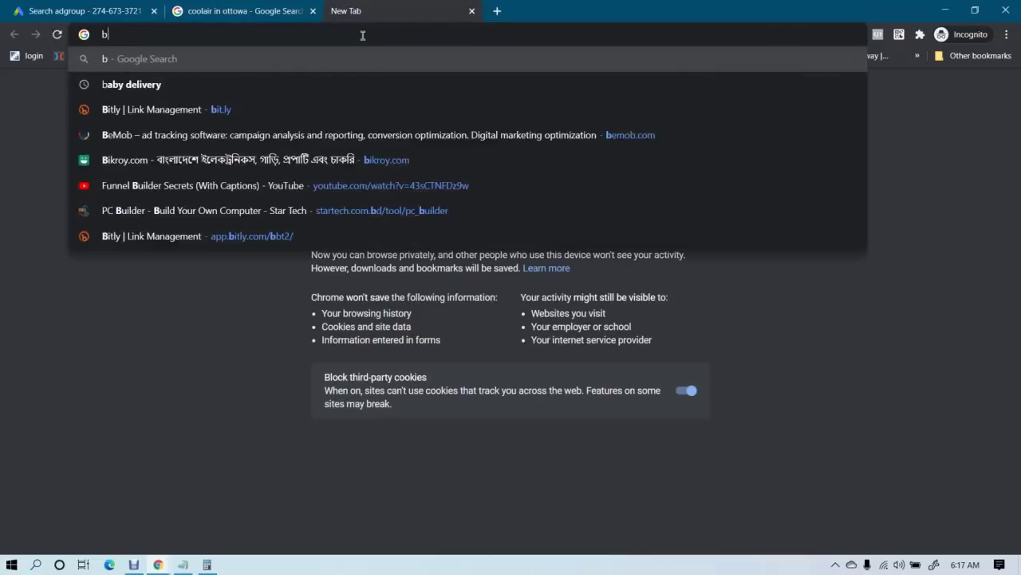
pyautogui.write('est mo')
pyautogui.write('tr')
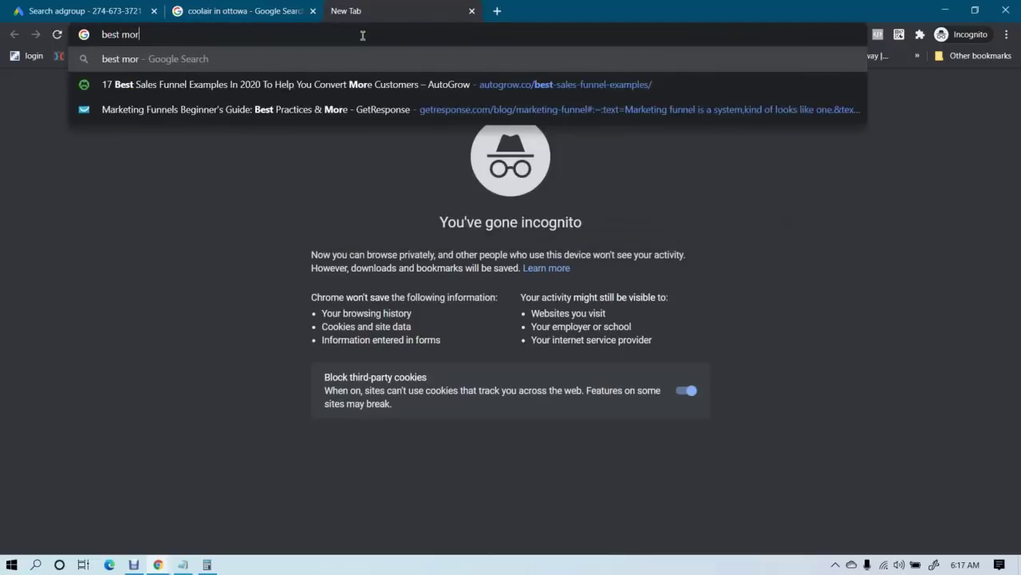
pyautogui.press('BackSpace')
pyautogui.write('or')
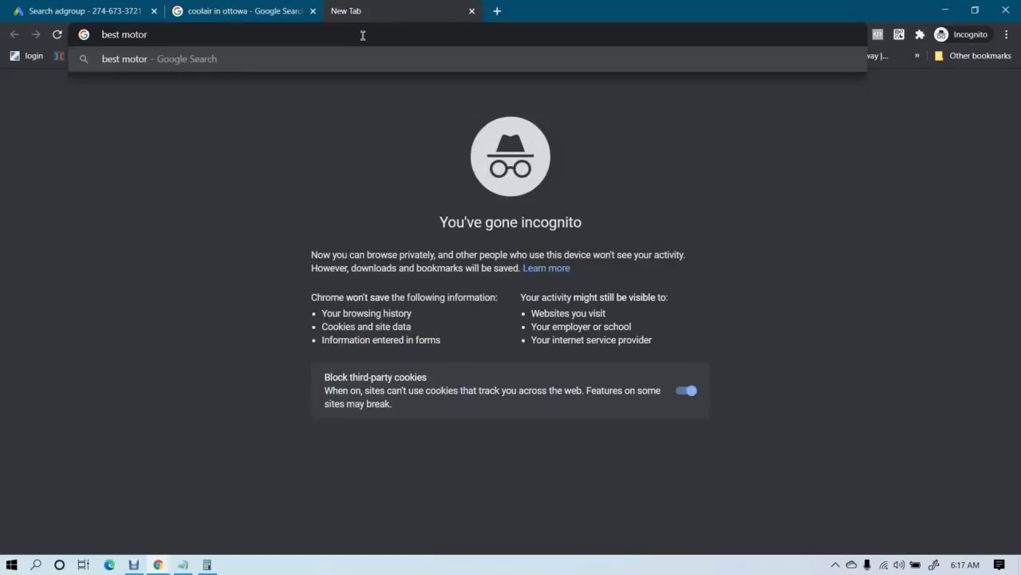
pyautogui.write('cycle in banglad')
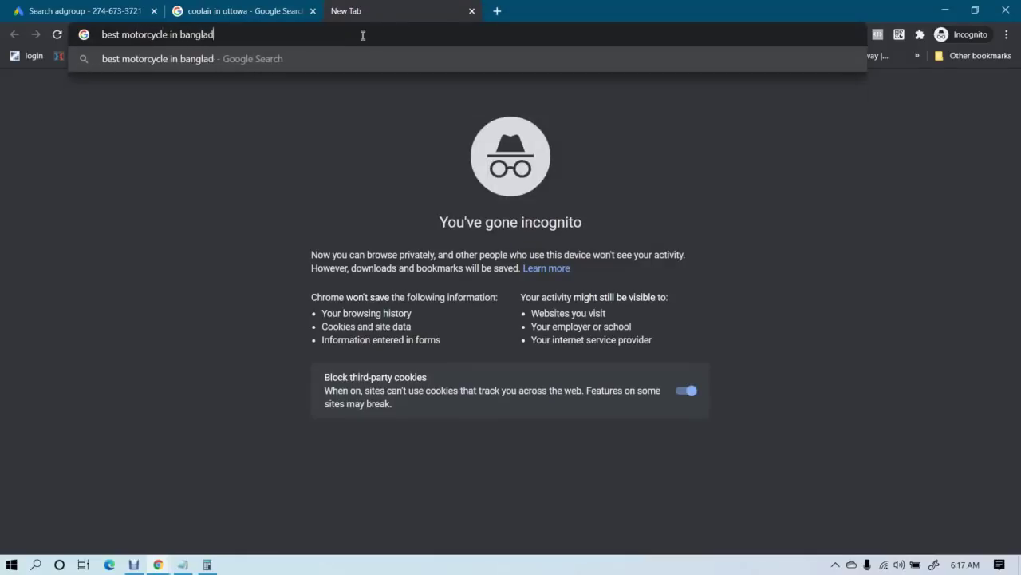
pyautogui.write('esh')
pyautogui.press('Return')
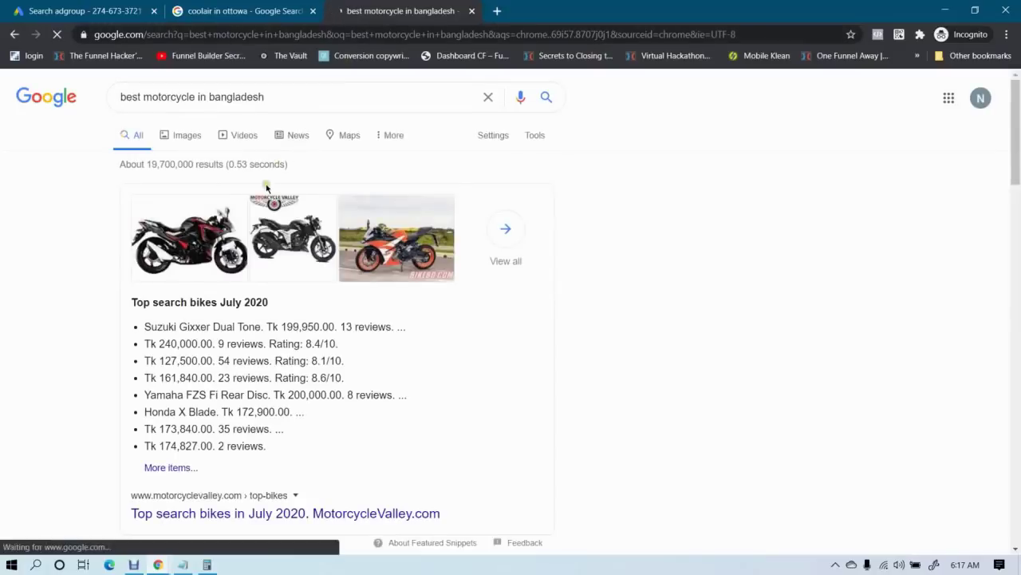
# Search 'yamaha r15 vs' instead, then go back to the Google Ads ad group tab
pyautogui.click(277, 97)
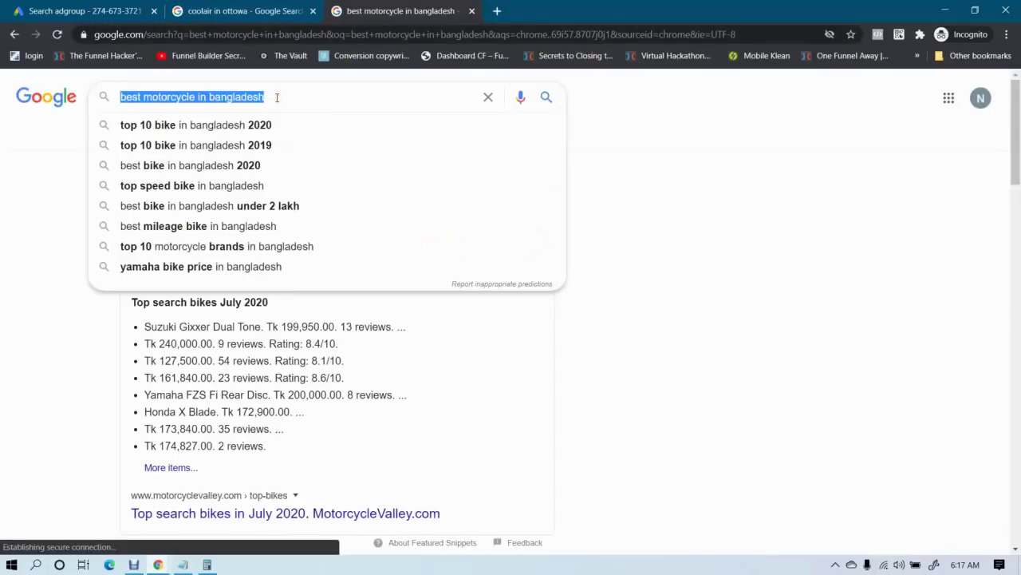
pyautogui.write('yamaha')
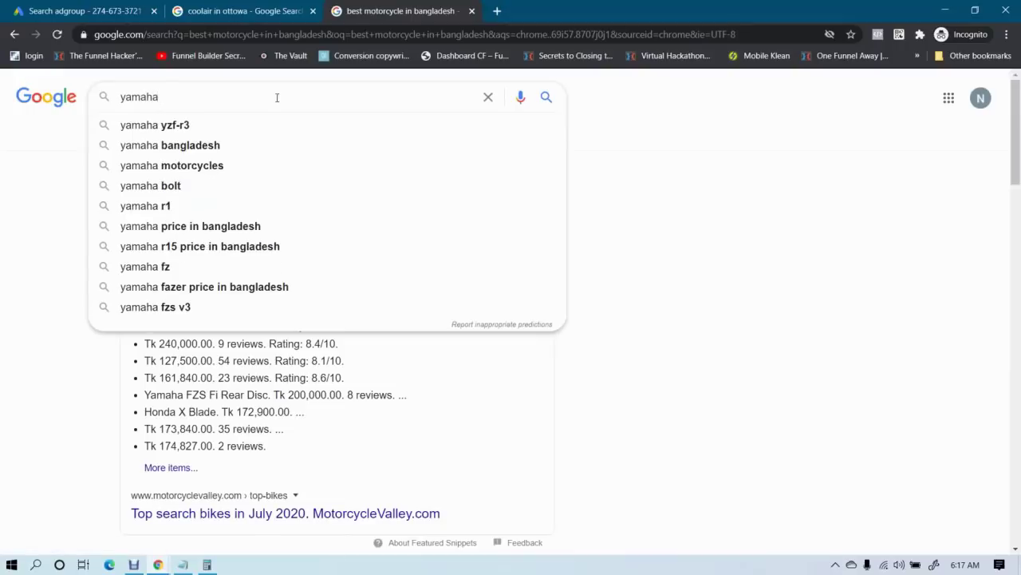
pyautogui.write(' y')
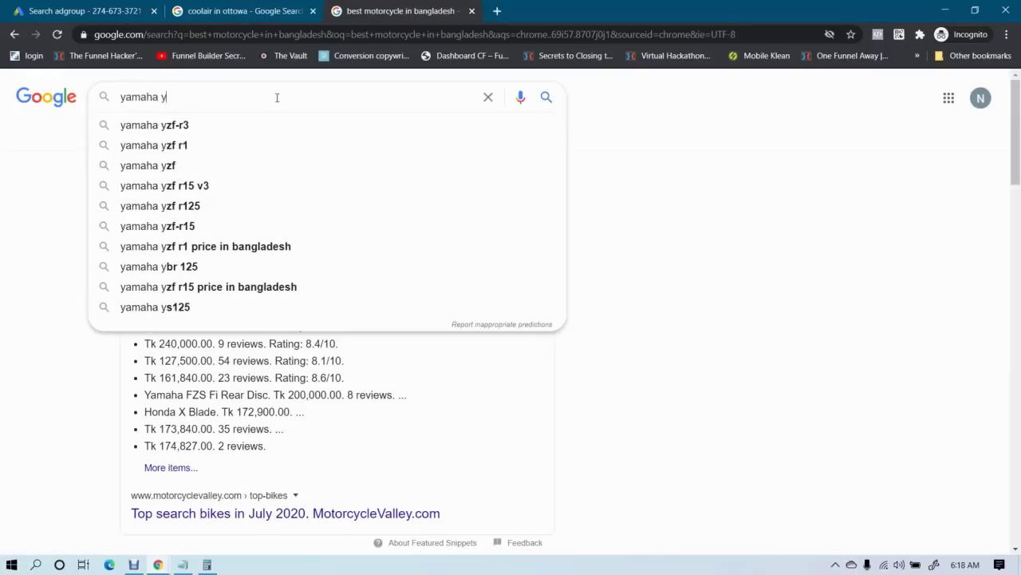
pyautogui.press('BackSpace')
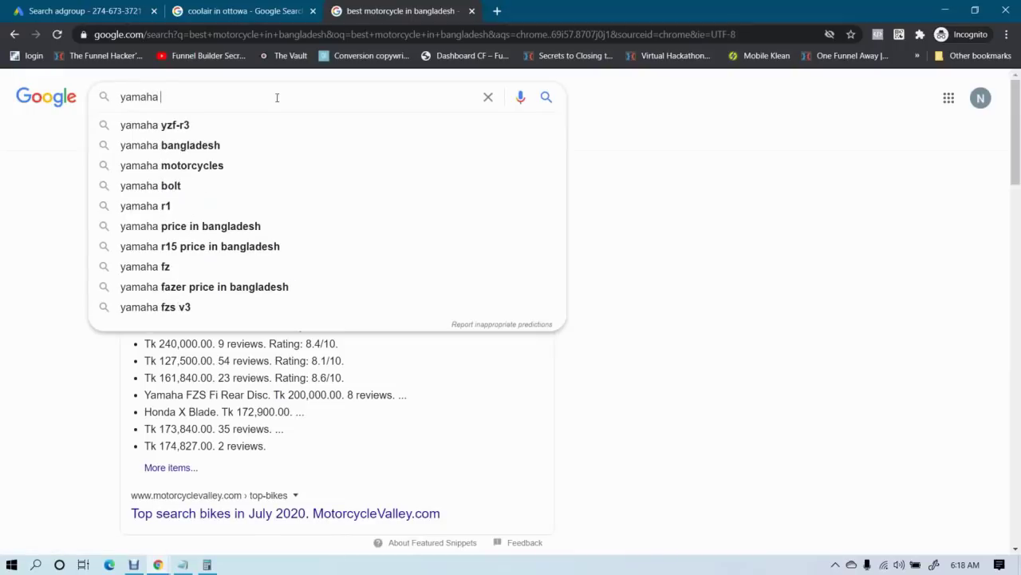
pyautogui.write('r15 vs')
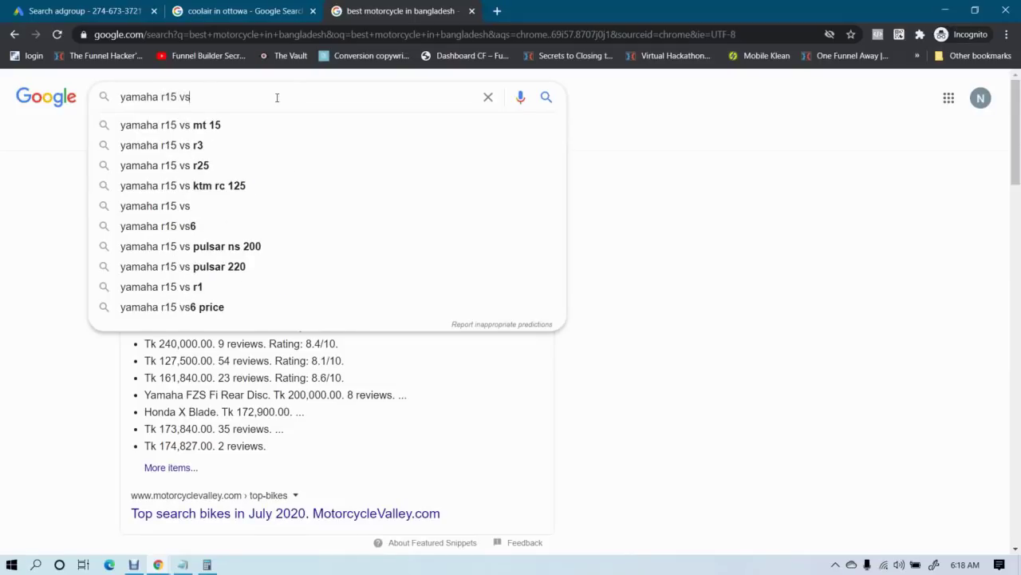
pyautogui.press('Return')
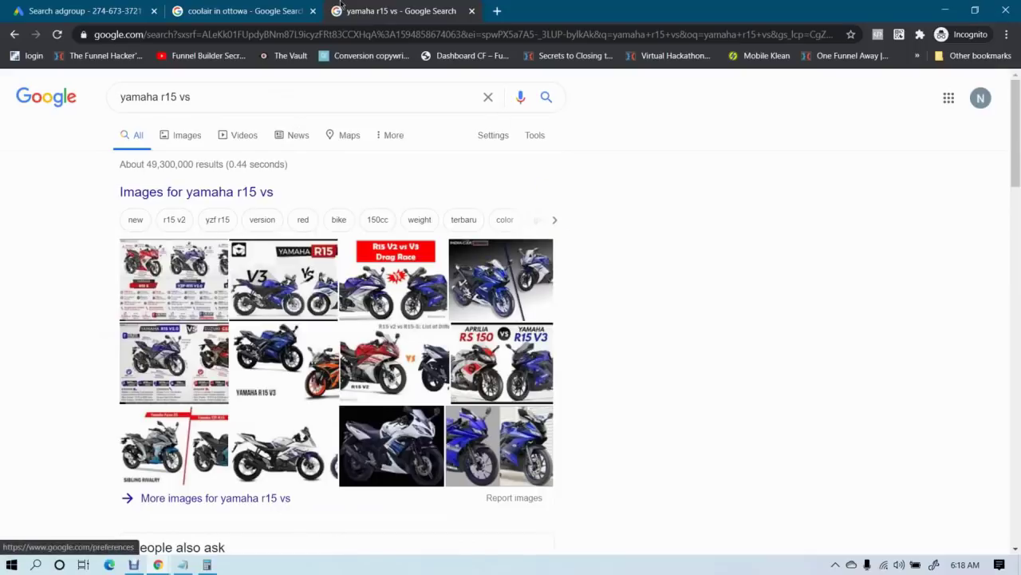
pyautogui.click(251, 10)
pyautogui.click(149, 11)
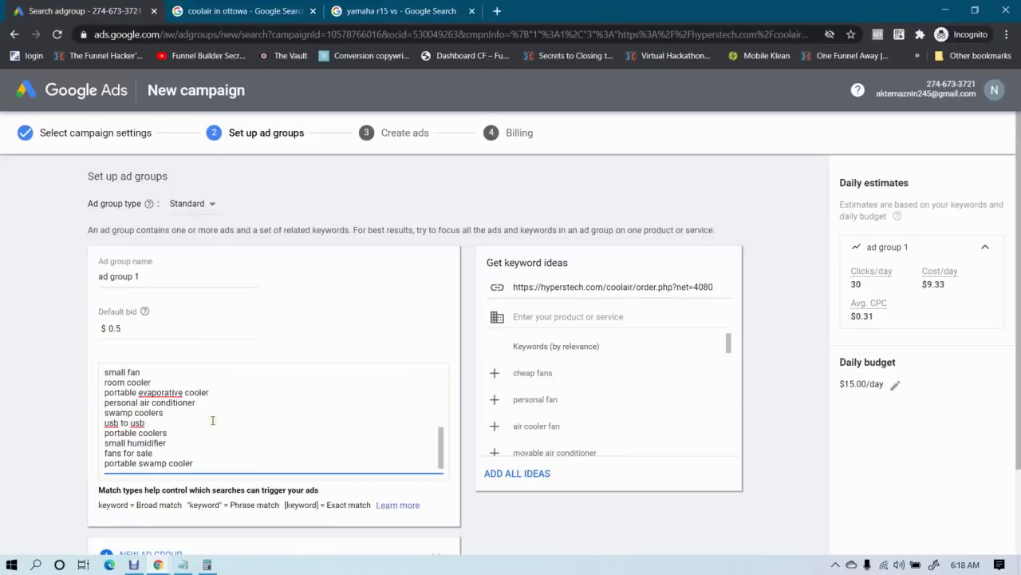
# Clear ad group 1's keyword list and enter 'best portable air cooler' as the first keyword
pyautogui.click(211, 420)
pyautogui.scroll(-2, 212, 419)
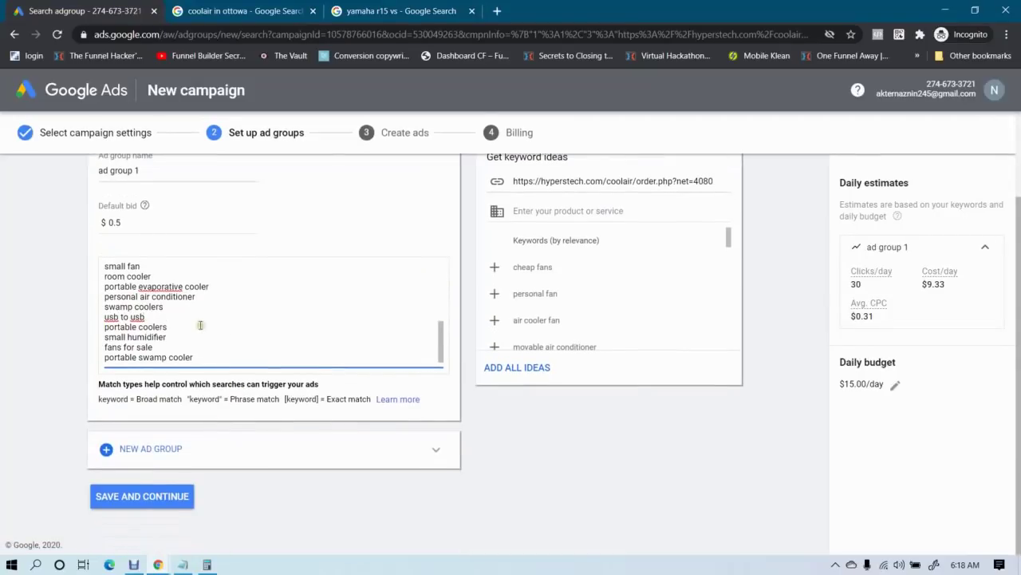
pyautogui.scroll(2, 203, 330)
pyautogui.scroll(4, 203, 330)
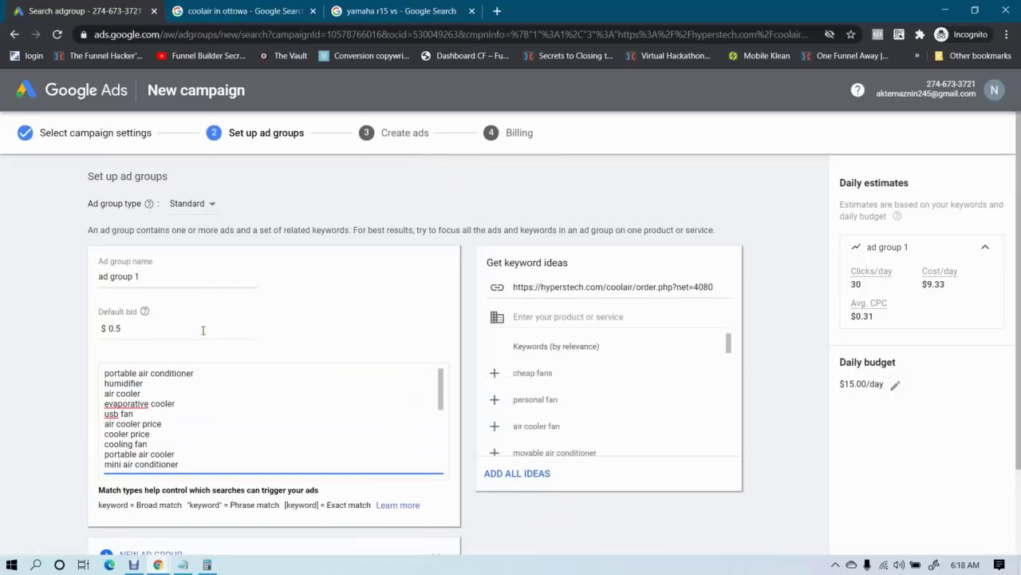
pyautogui.hotkey('ctrl', 'a')
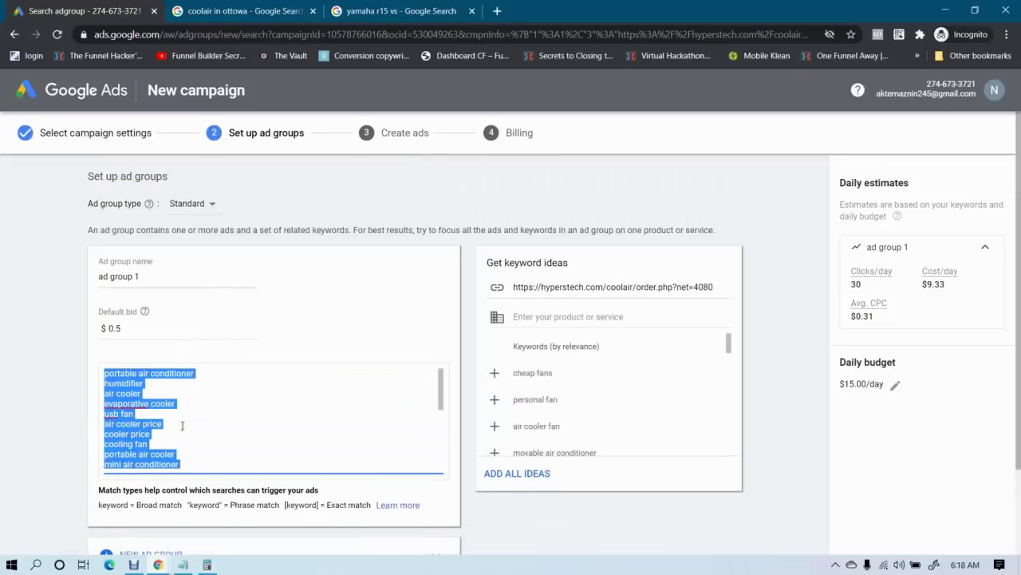
pyautogui.press('BackSpace')
pyautogui.write('be')
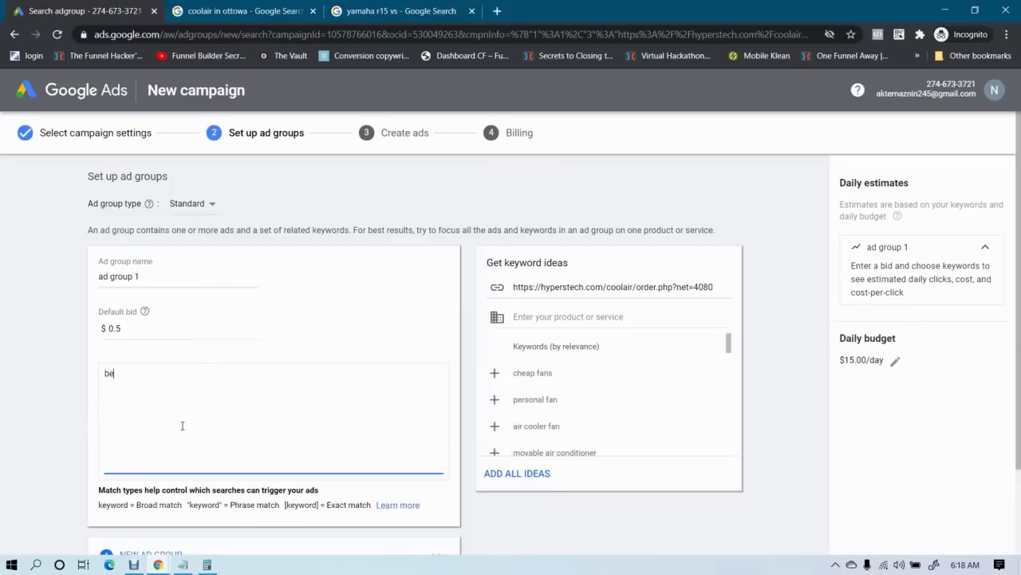
pyautogui.write('st portable air cooler')
pyautogui.press('Return')
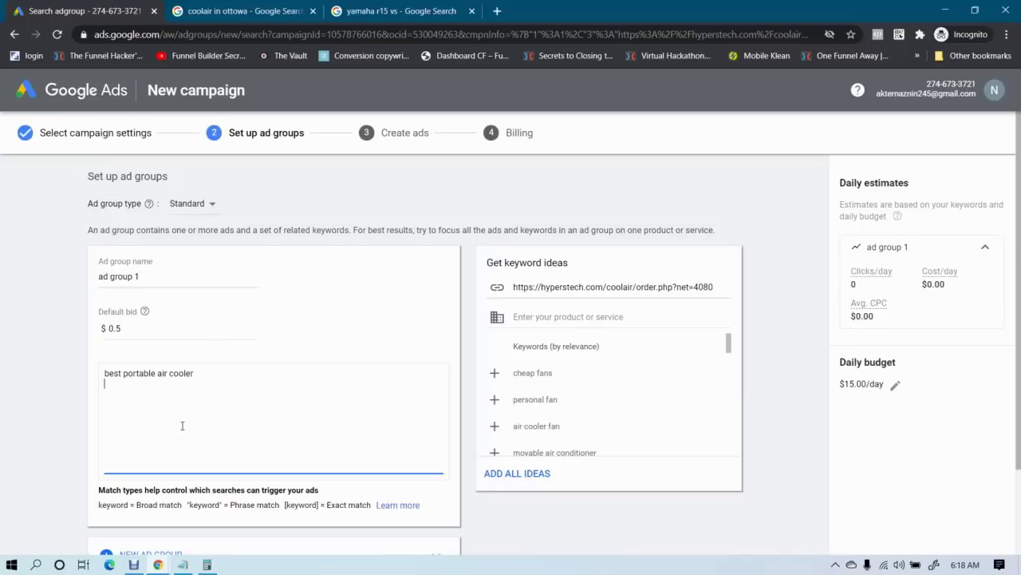
# Add the keywords air cooler for home use, air cooler, best air cooler and high quality air cooler
pyautogui.write('air cooler for home use')
pyautogui.press('Return')
pyautogui.write('air cooler ')
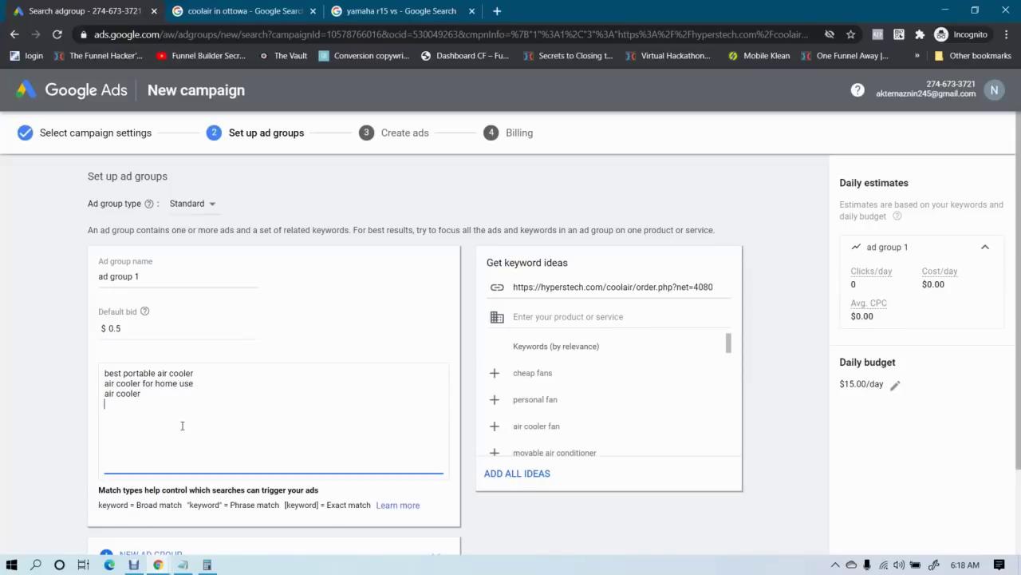
pyautogui.write('best air cooler')
pyautogui.press('Return')
pyautogui.write('chea')
pyautogui.press('BackSpace')
pyautogui.press('BackSpace')
pyautogui.press('BackSpace')
pyautogui.write('high quality')
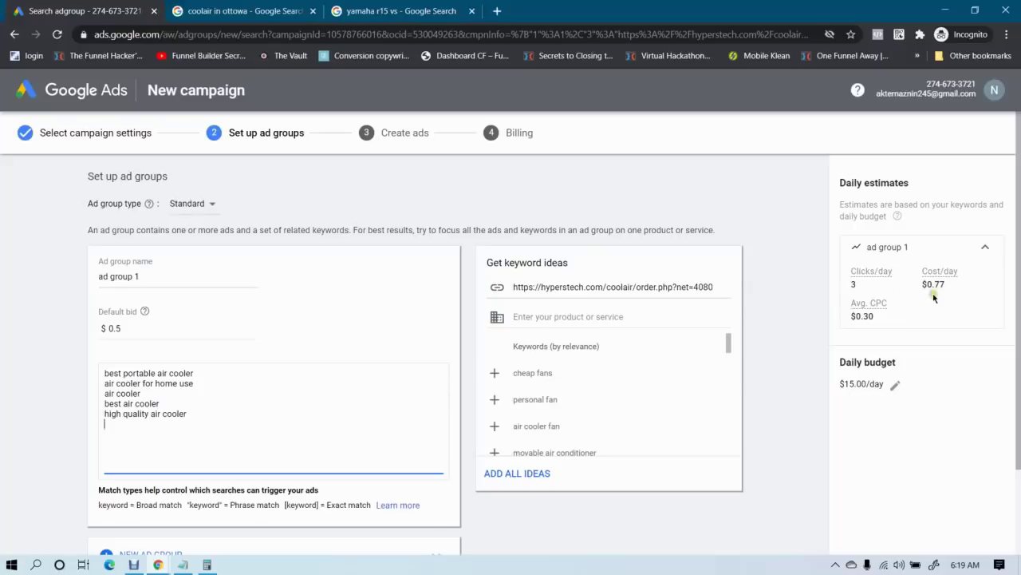
# Enter 'air cooler' as the product for keyword ideas
pyautogui.click(869, 316)
pyautogui.click(129, 329)
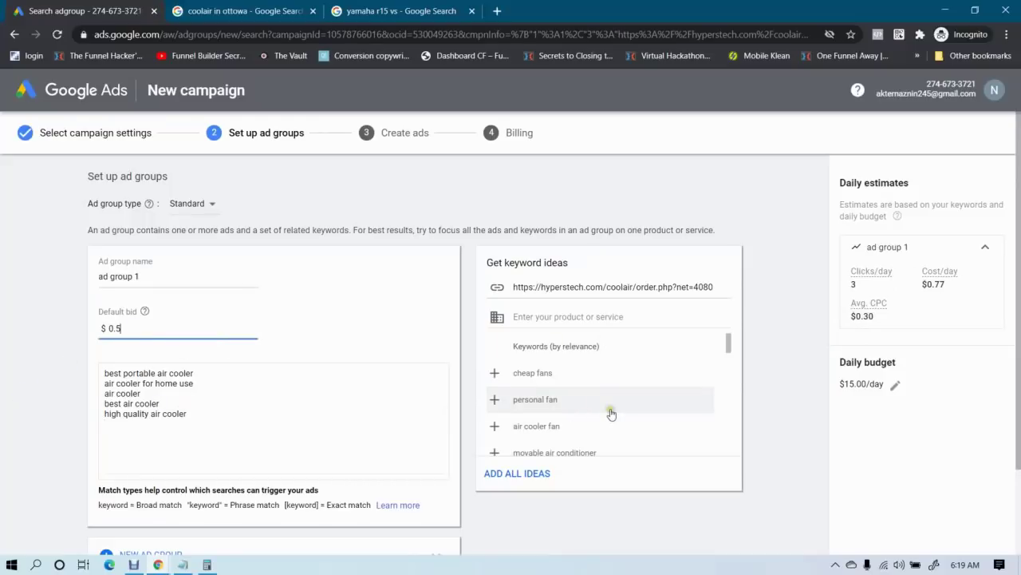
pyautogui.scroll(-2, 611, 414)
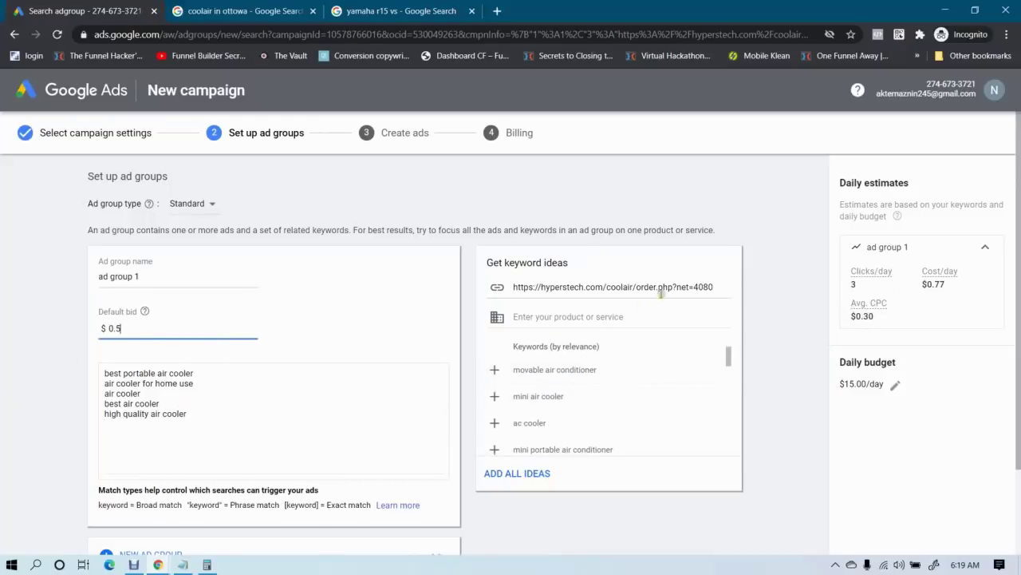
pyautogui.click(714, 289)
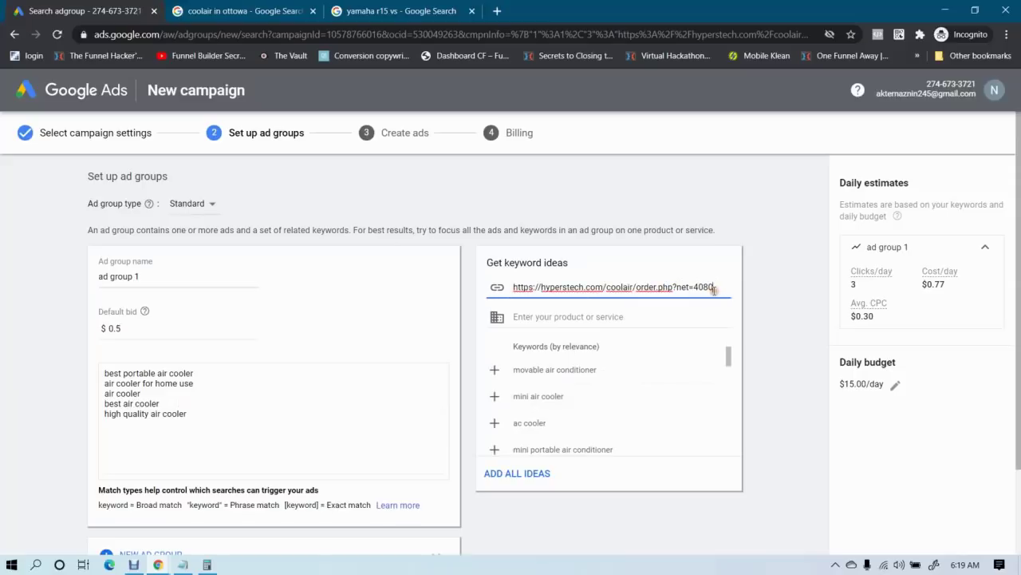
pyautogui.click(588, 318)
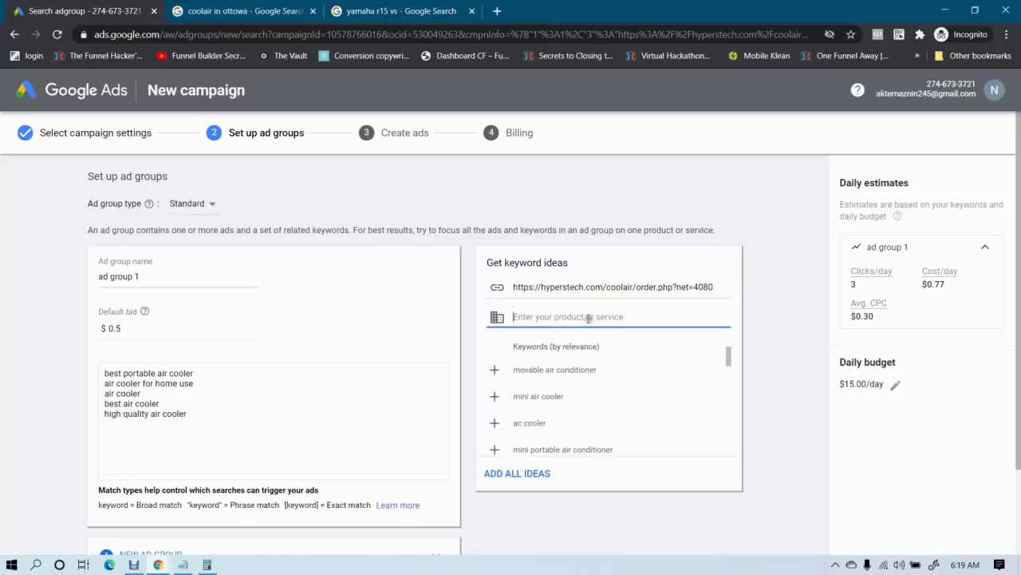
pyautogui.write('air cooler')
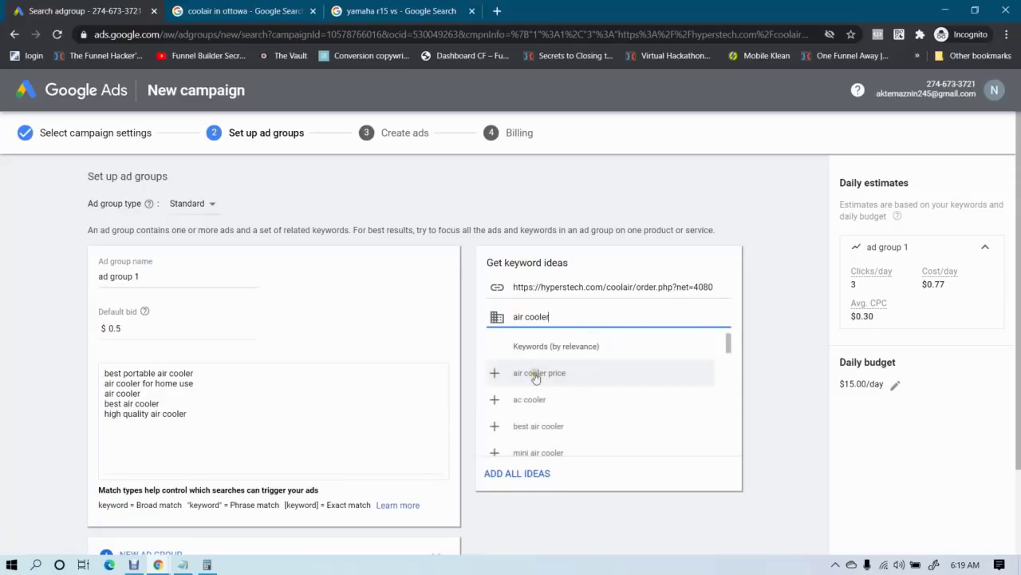
# Add portable air cooler, small air cooler and mini cooler fan from the ideas, discarding usb air conditioner
pyautogui.scroll(-3, 551, 409)
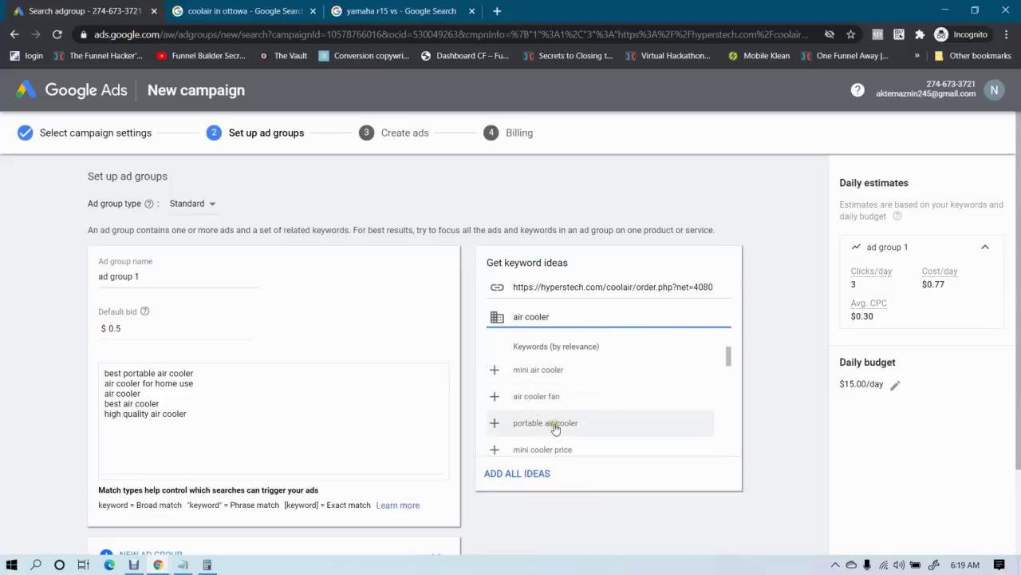
pyautogui.click(555, 424)
pyautogui.scroll(-3, 557, 428)
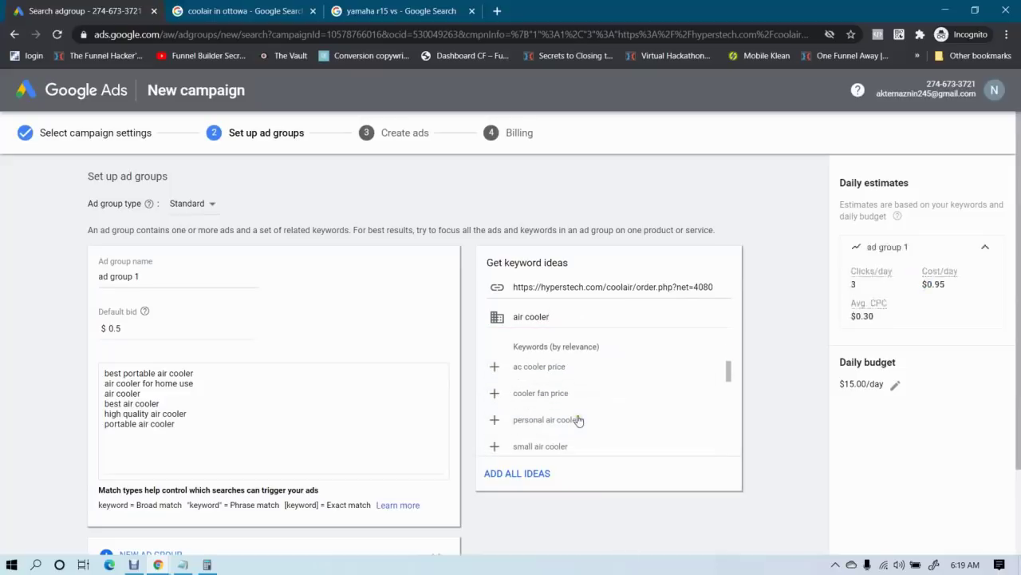
pyautogui.scroll(-3, 586, 421)
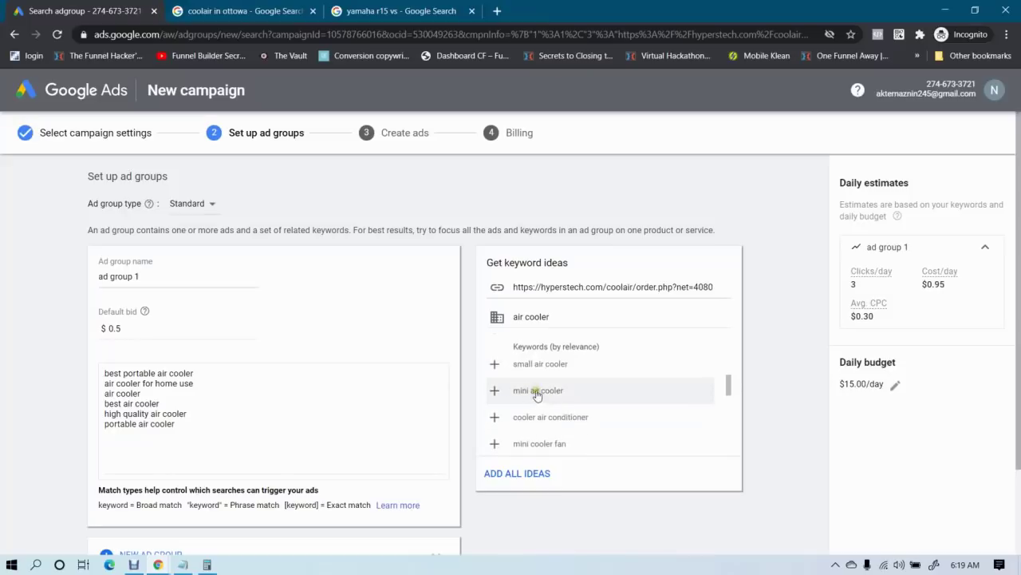
pyautogui.click(534, 365)
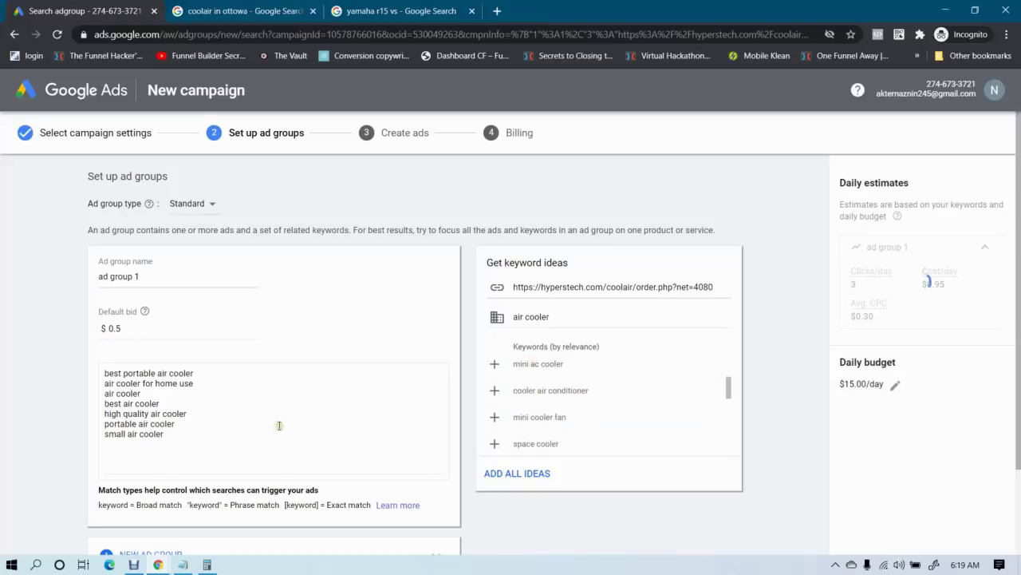
pyautogui.click(544, 424)
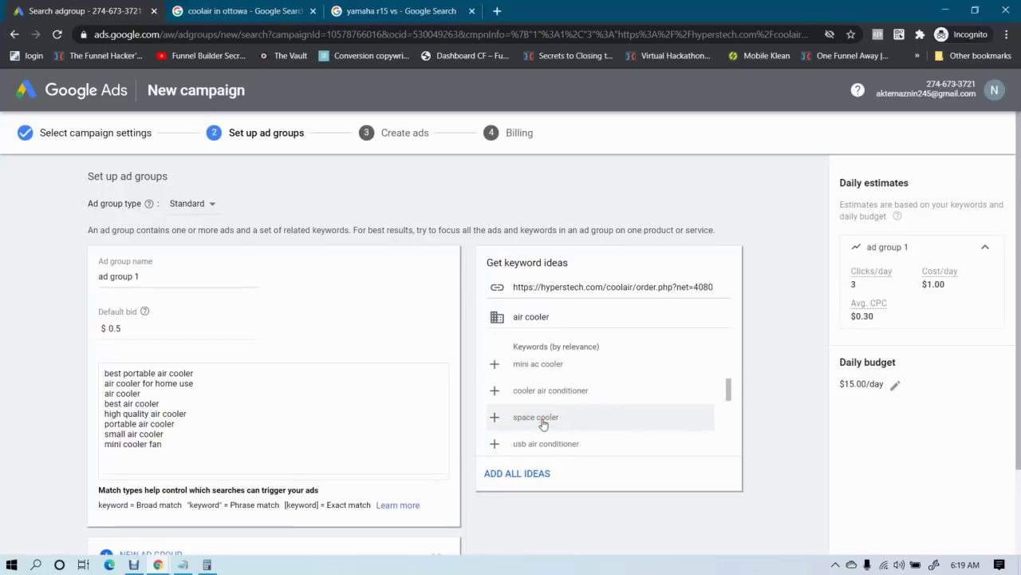
pyautogui.scroll(-1, 600, 413)
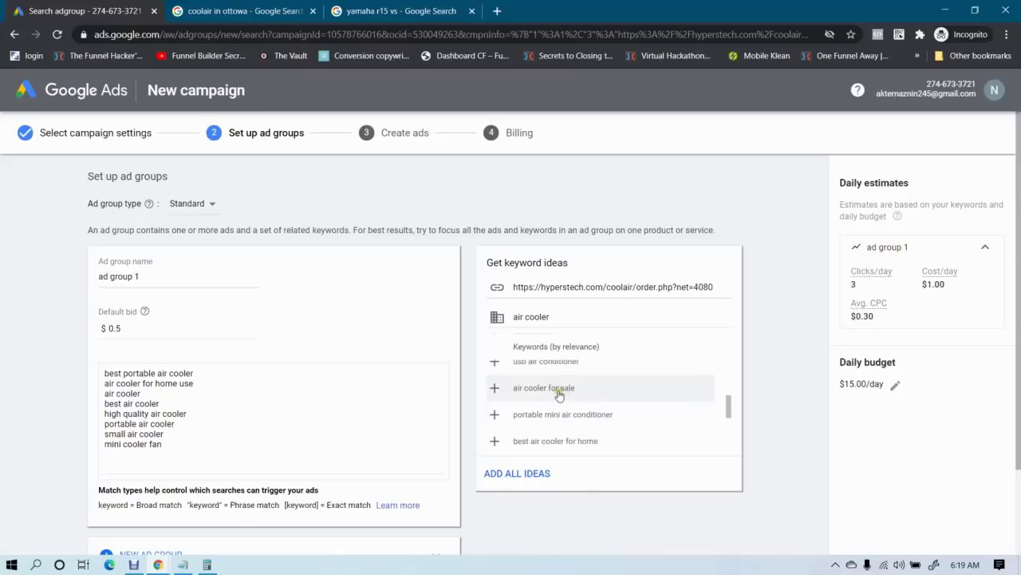
pyautogui.click(551, 363)
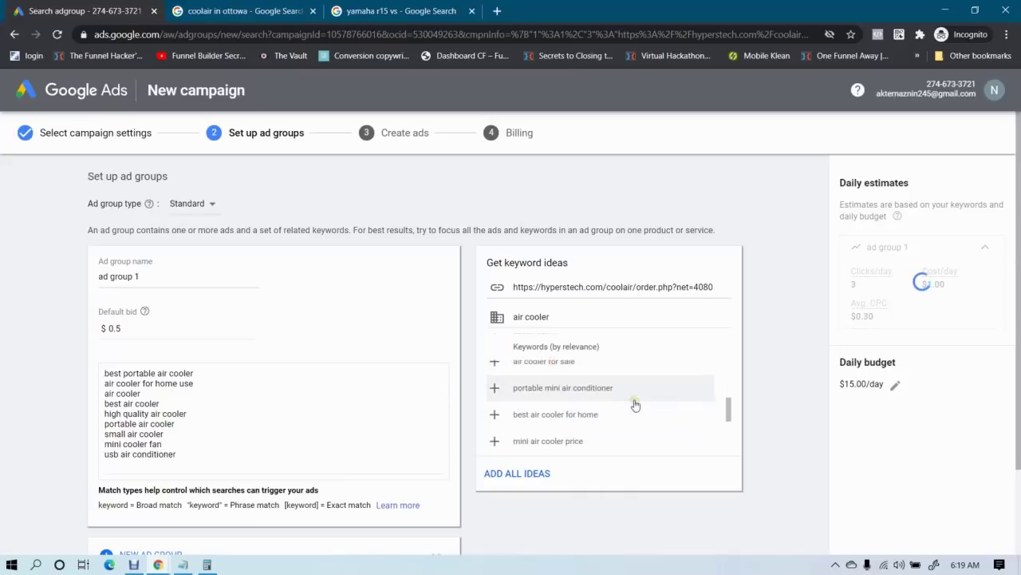
pyautogui.moveTo(103, 457); pyautogui.dragTo(201, 454)
pyautogui.press('BackSpace')
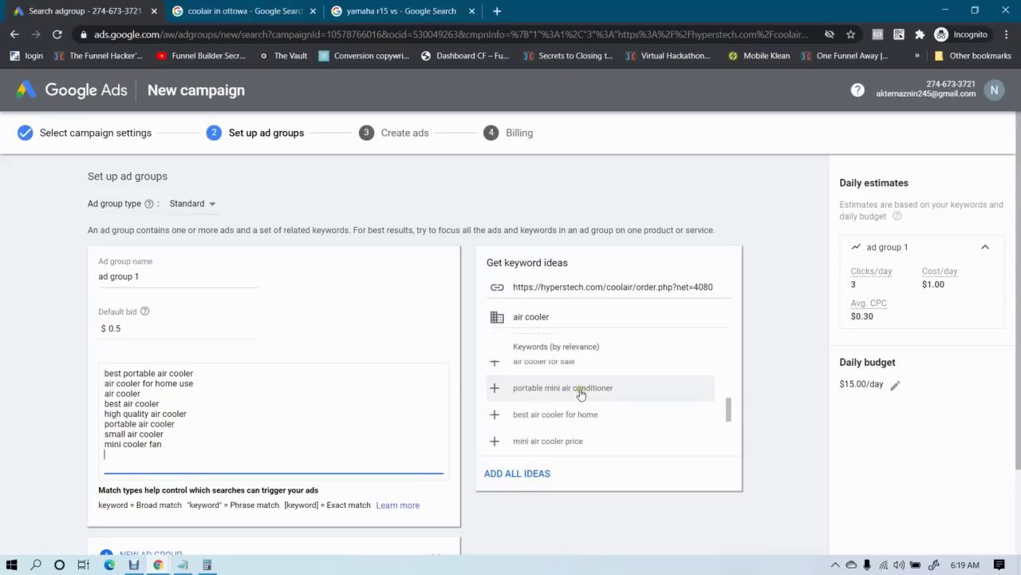
# Add 'best air cooler for home' from the suggested keyword ideas
pyautogui.click(532, 416)
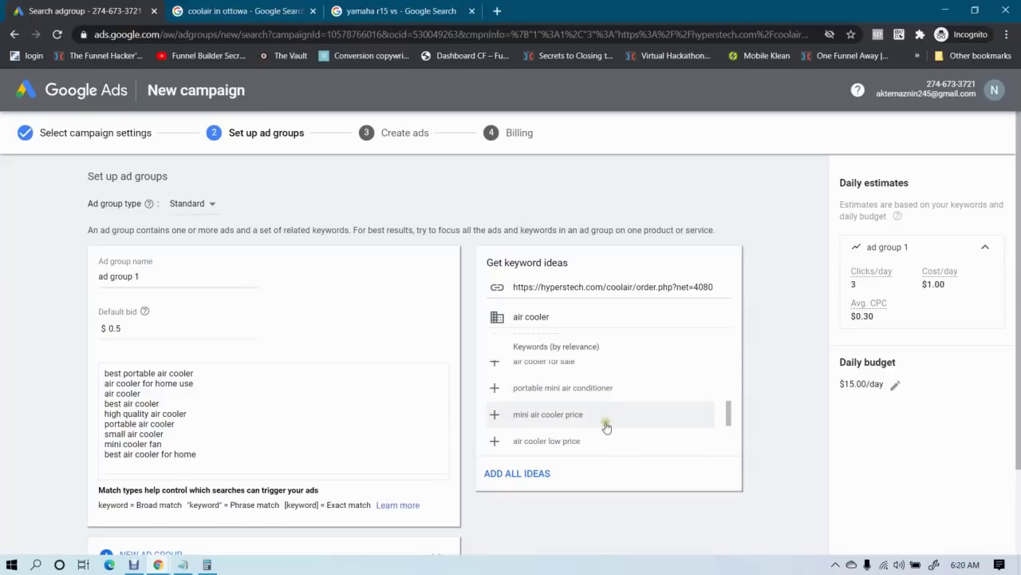
pyautogui.scroll(-1, 604, 418)
pyautogui.scroll(-1, 600, 411)
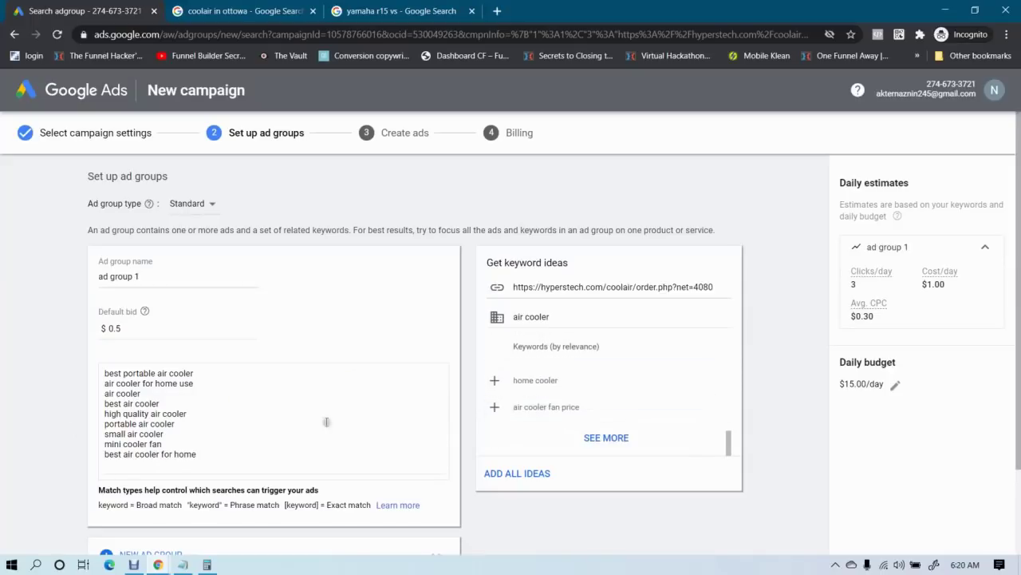
pyautogui.scroll(-1, 316, 449)
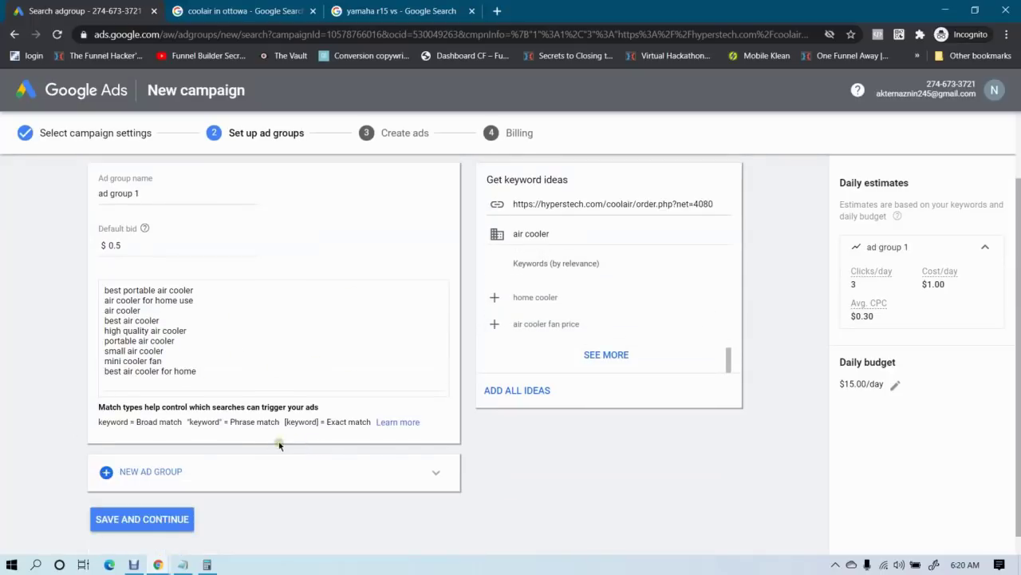
# Add a second ad group to the campaign
pyautogui.click(159, 472)
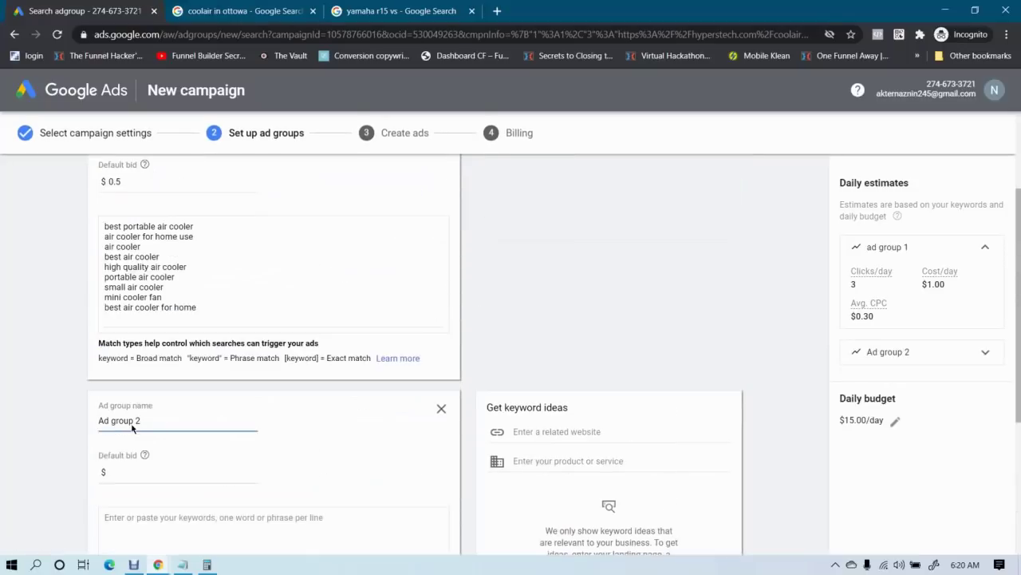
pyautogui.click(141, 422)
pyautogui.scroll(1, 141, 303)
pyautogui.click(159, 311)
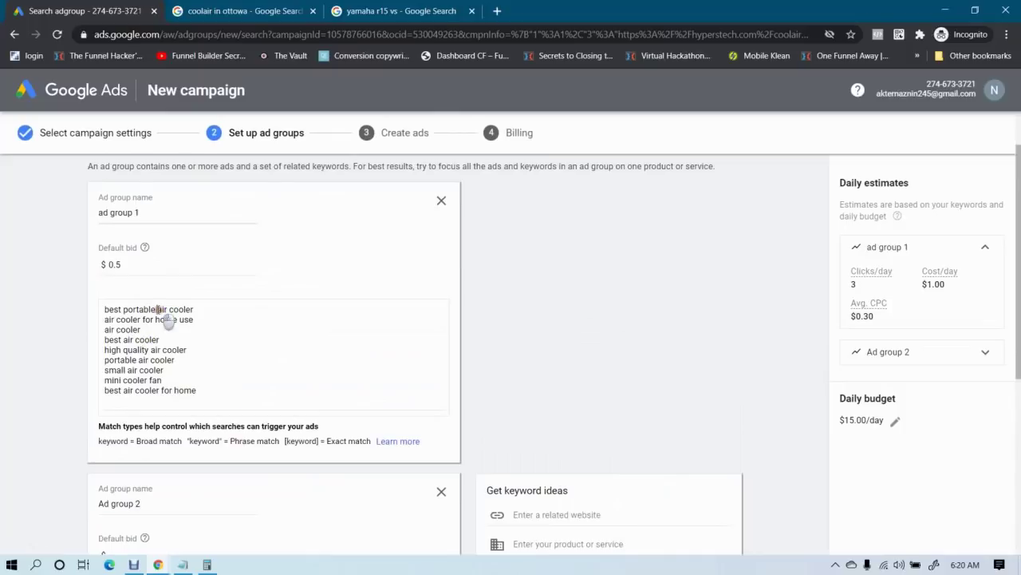
pyautogui.moveTo(158, 310); pyautogui.dragTo(200, 316)
pyautogui.click(6, 427)
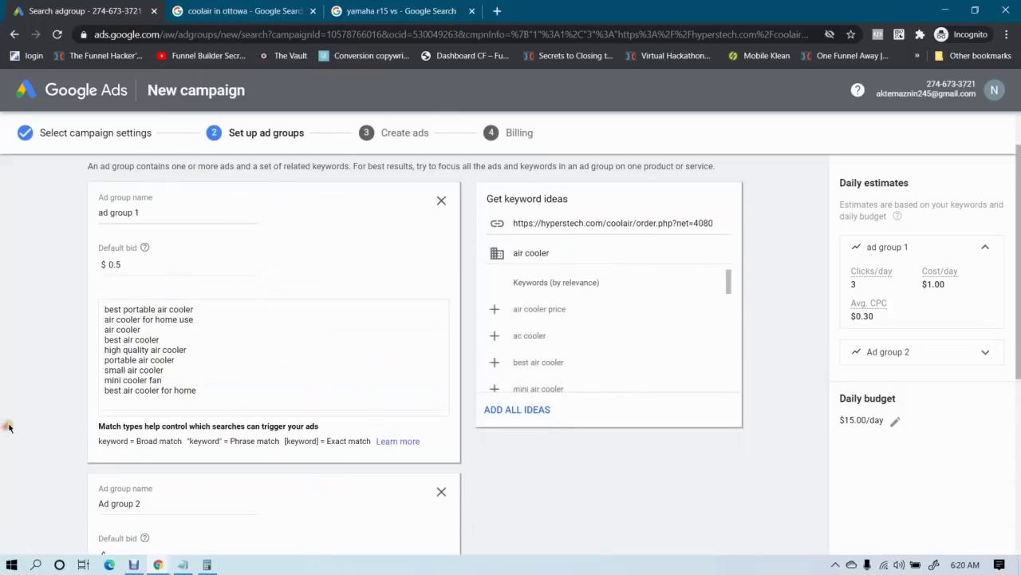
pyautogui.scroll(-3, 6, 427)
pyautogui.scroll(1, 37, 422)
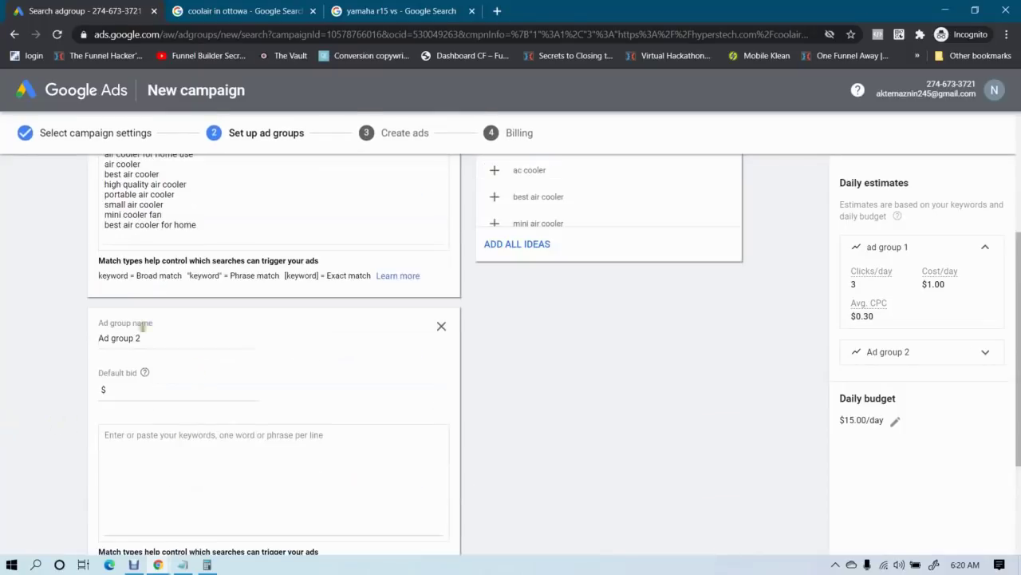
# Start the second group's keywords: portable cooling fan, best cooling fan for home use, high quality cooling fan
pyautogui.click(158, 456)
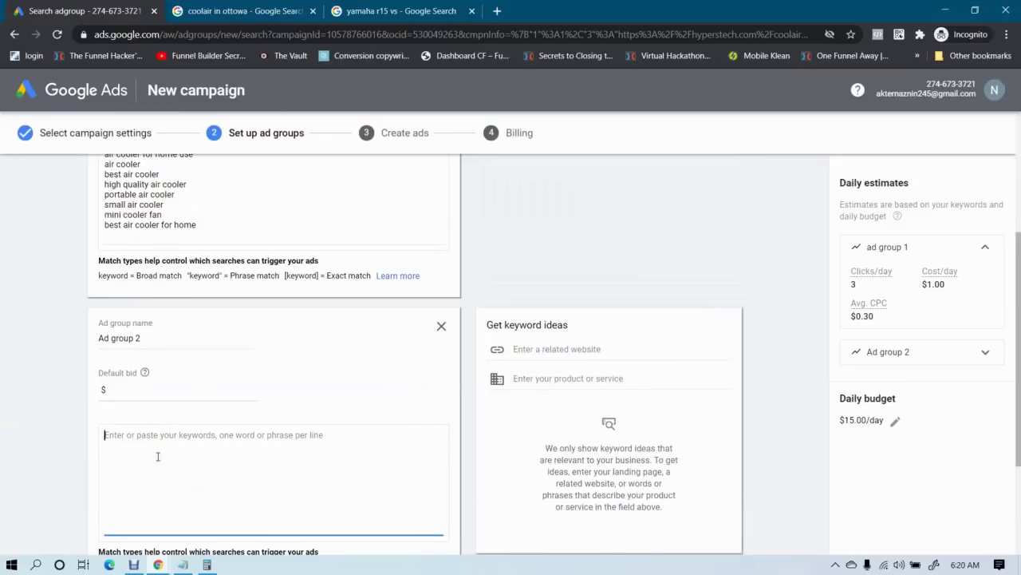
pyautogui.write('p')
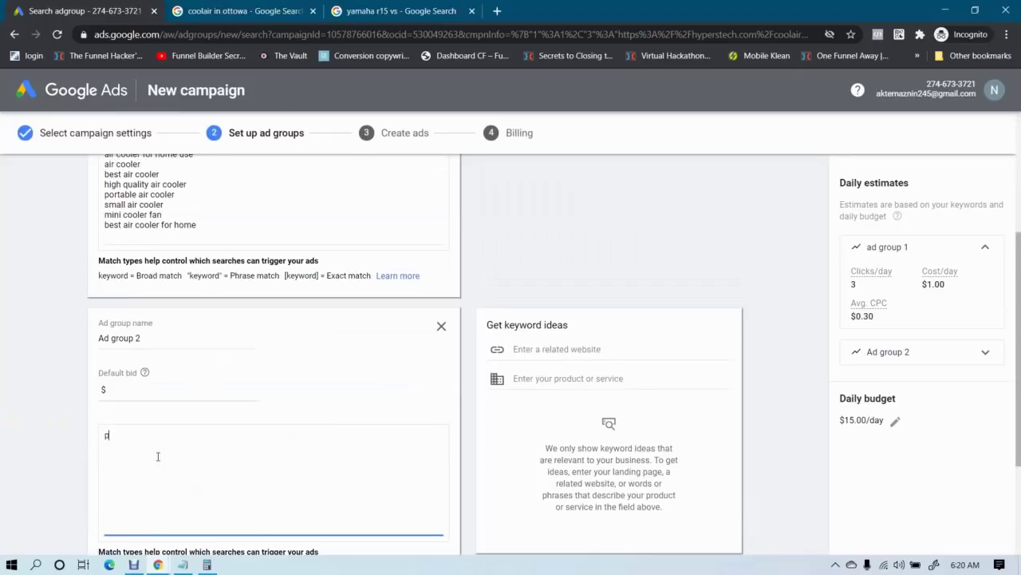
pyautogui.write('ortable')
pyautogui.write('cooling f')
pyautogui.write('ling fan best coo')
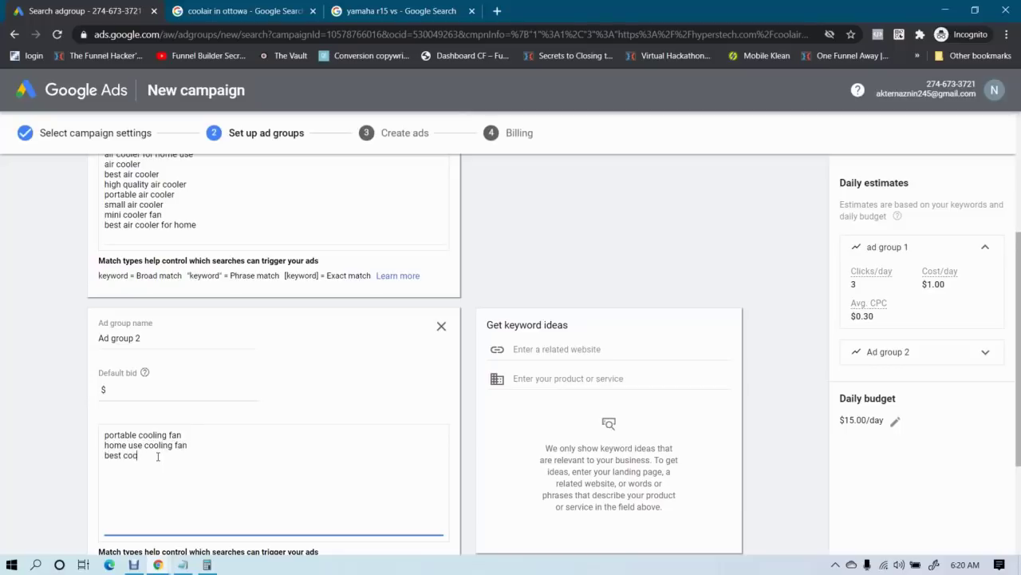
pyautogui.write('ling fan for home use')
pyautogui.press('Return')
pyautogui.write('high quality cooling')
pyautogui.scroll(2, 147, 312)
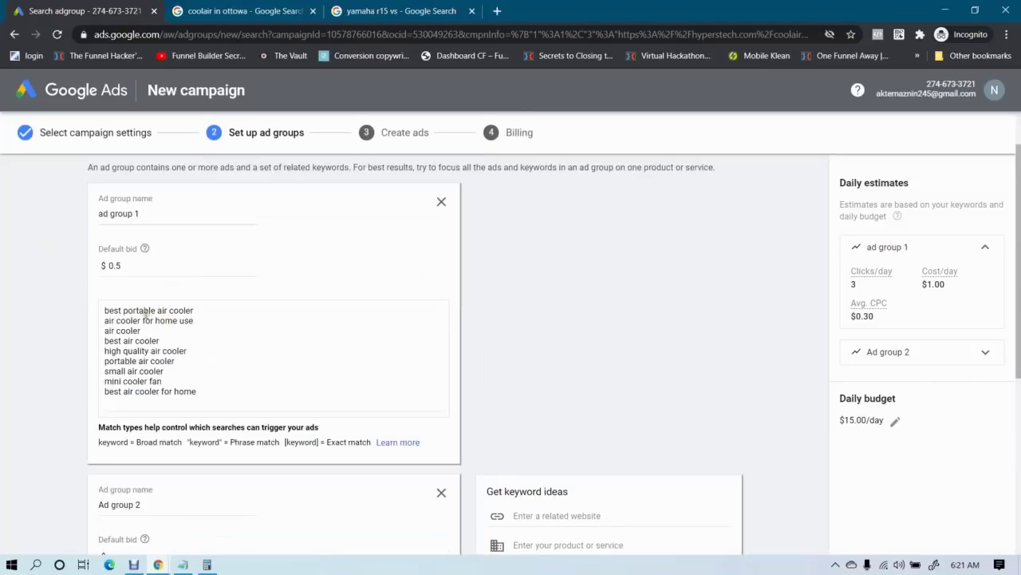
pyautogui.moveTo(207, 389); pyautogui.dragTo(79, 316)
pyautogui.click(46, 326)
# Rename the first ad group Air Cooler and the second Cooling Fan with a $0.5 default bid
pyautogui.tripleClick(156, 210)
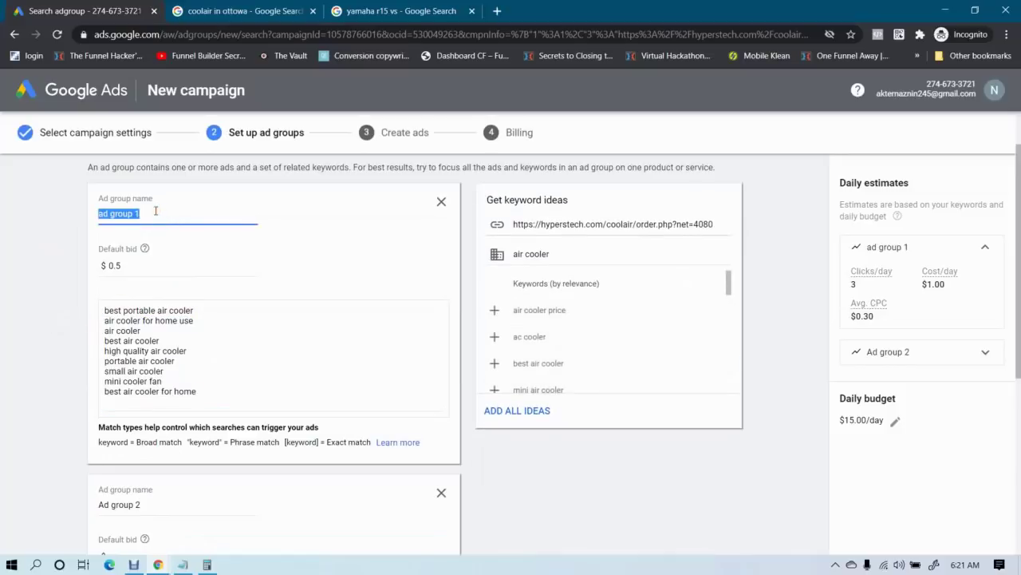
pyautogui.write('Air Cooler')
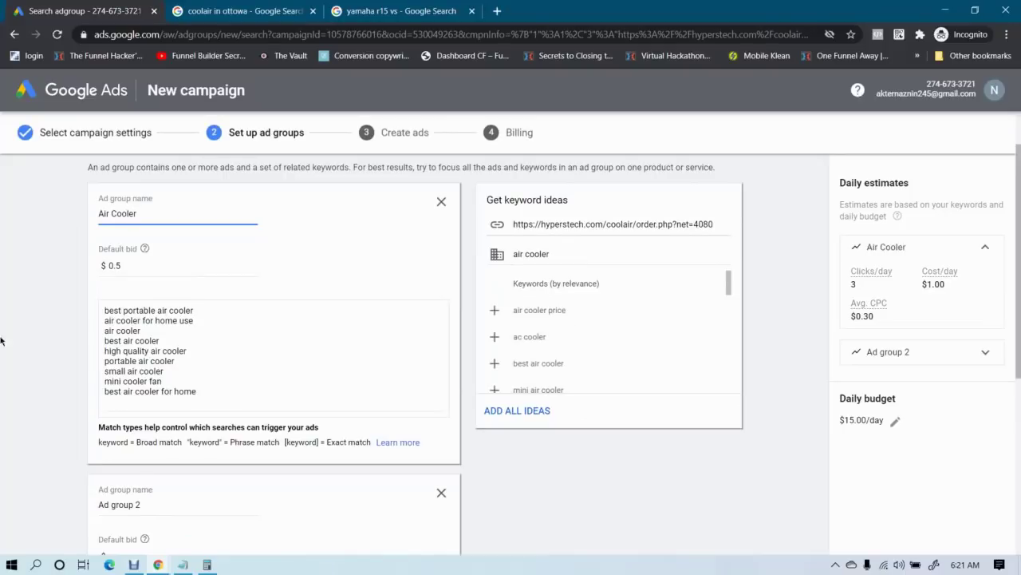
pyautogui.click(14, 367)
pyautogui.scroll(-1, 40, 338)
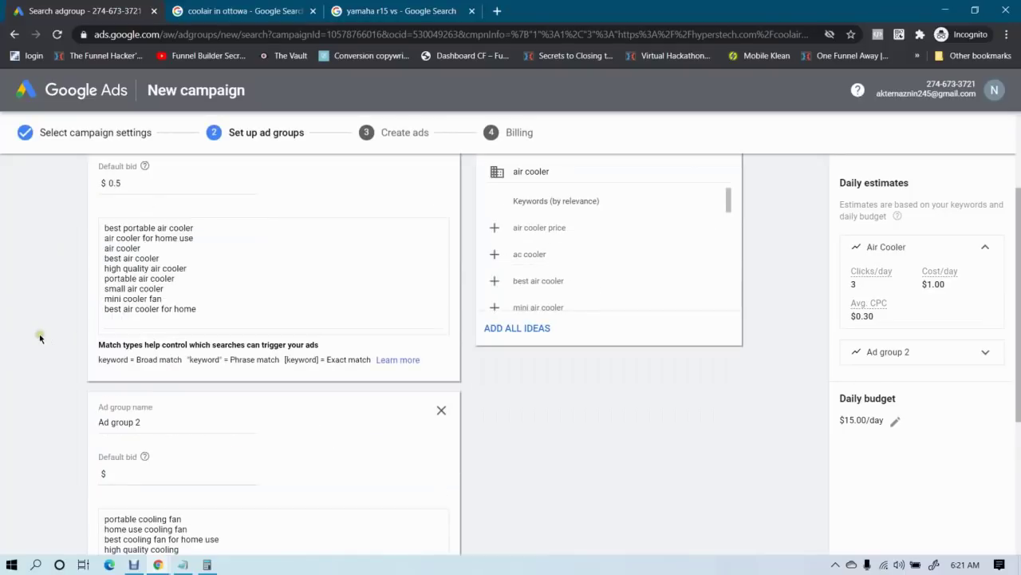
pyautogui.scroll(-1, 39, 339)
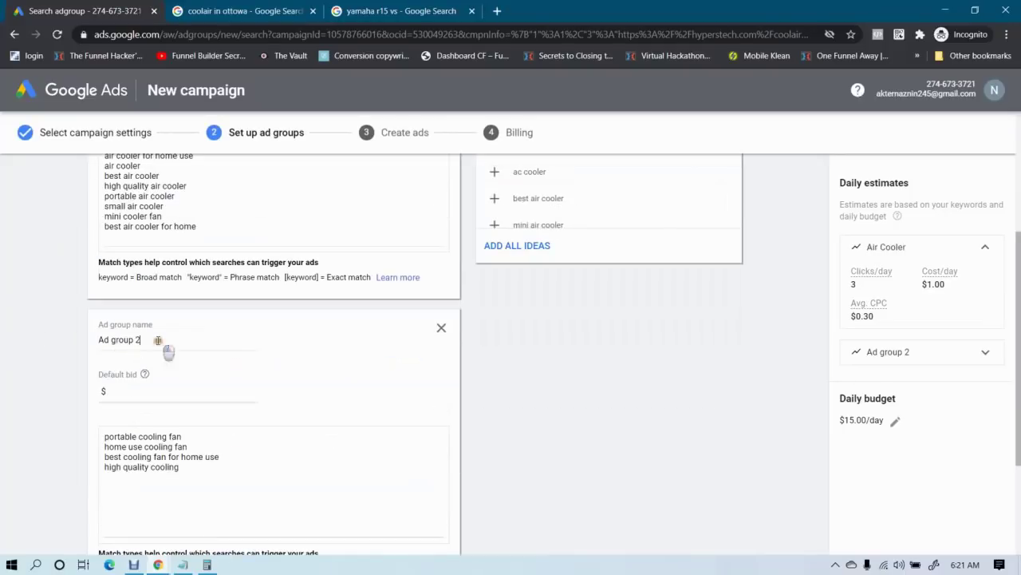
pyautogui.tripleClick(158, 340)
pyautogui.write('Co')
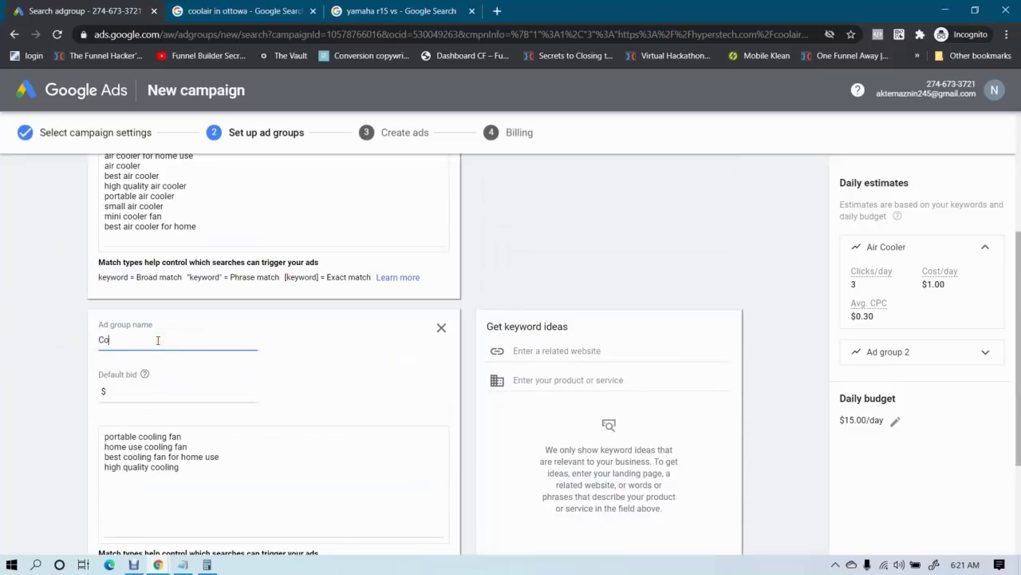
pyautogui.write('oling Fan')
pyautogui.click(150, 398)
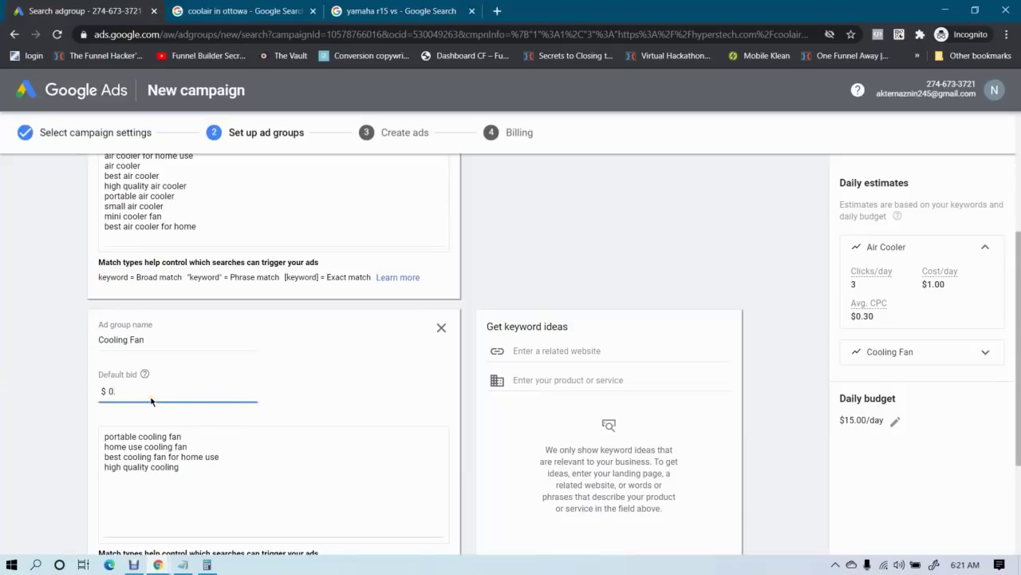
pyautogui.click(8, 417)
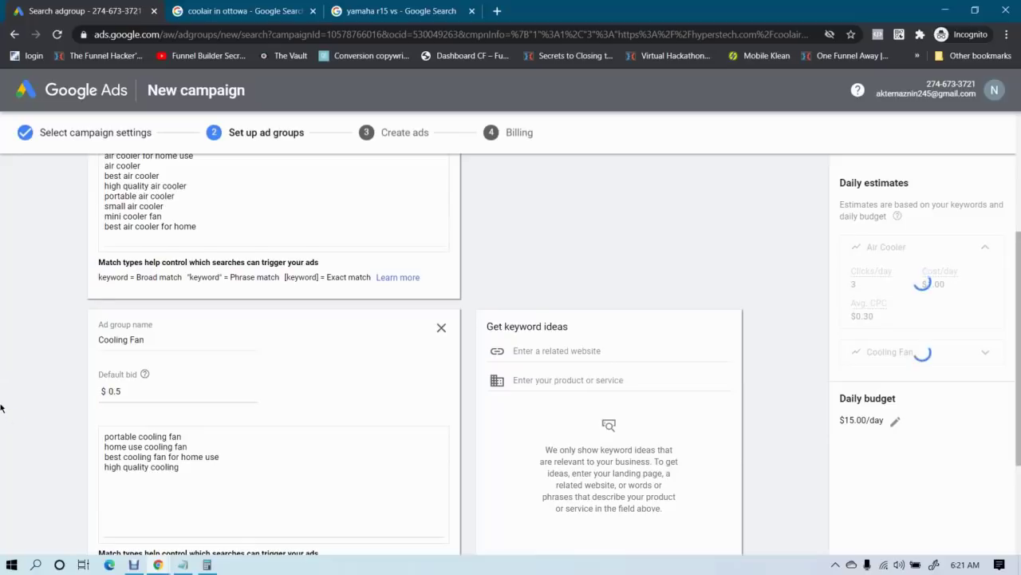
# Complete the six Cooling Fan keywords, adding cooling fan for home and cooling fan for office use
pyautogui.scroll(-1, 3, 415)
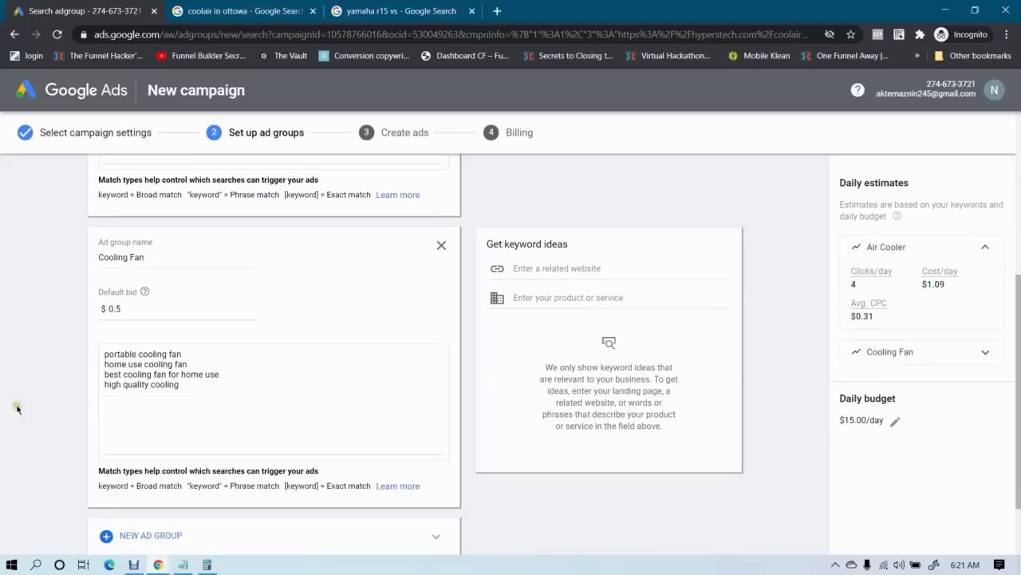
pyautogui.click(199, 387)
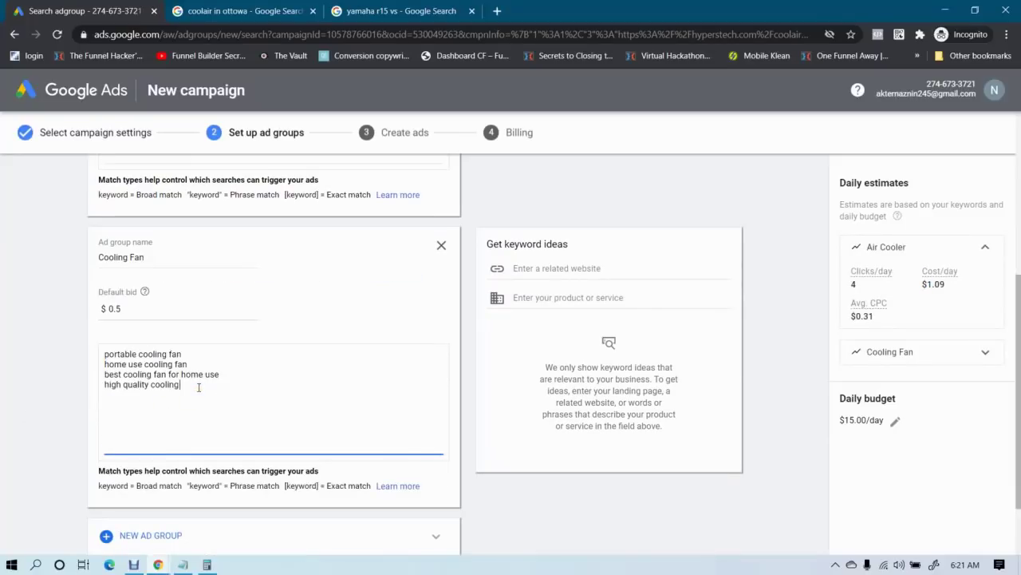
pyautogui.write('fan')
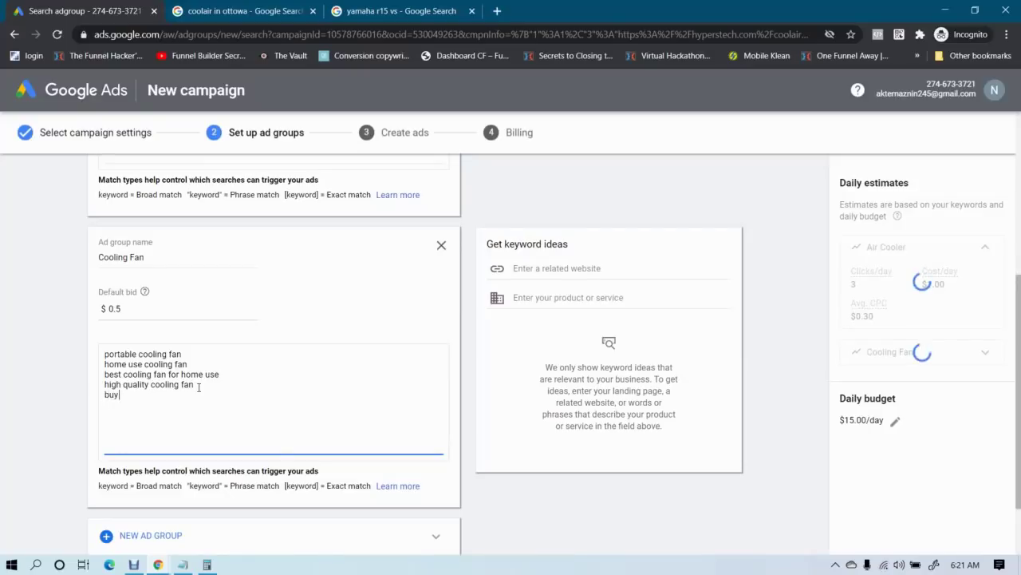
pyautogui.write('g')
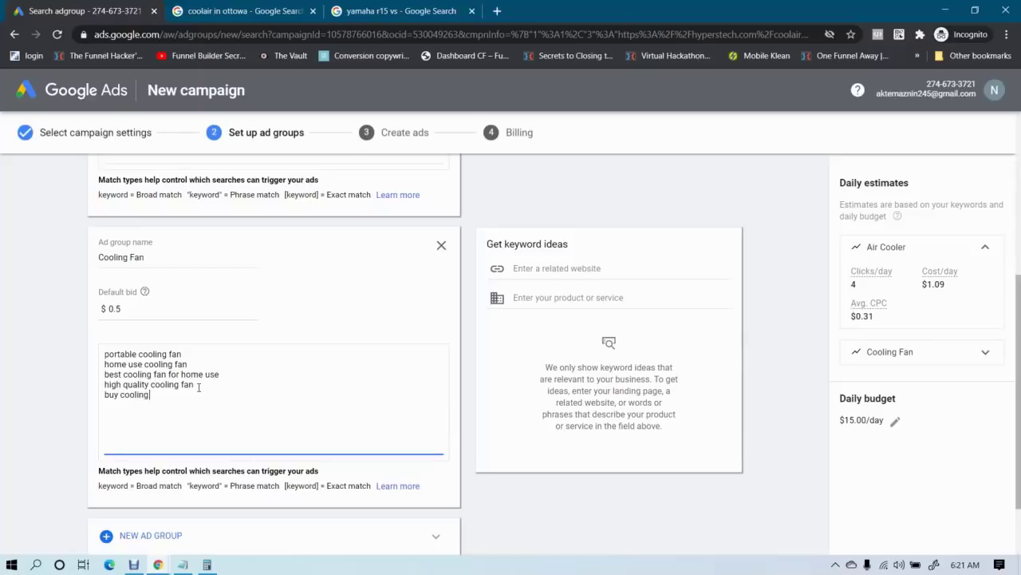
pyautogui.write(' fan for home ')
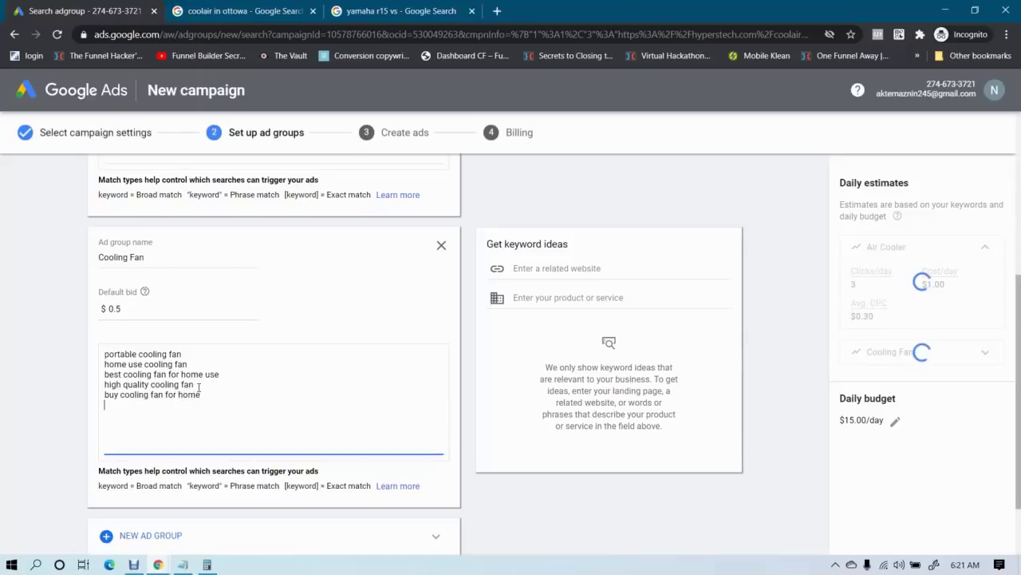
pyautogui.write('coo')
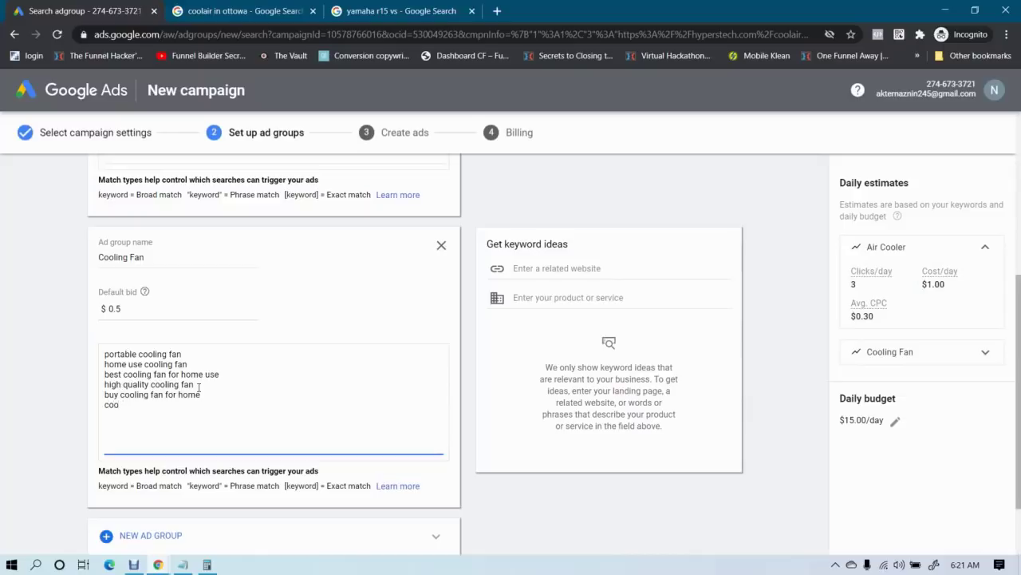
pyautogui.write('ling fan for office use')
pyautogui.click(13, 385)
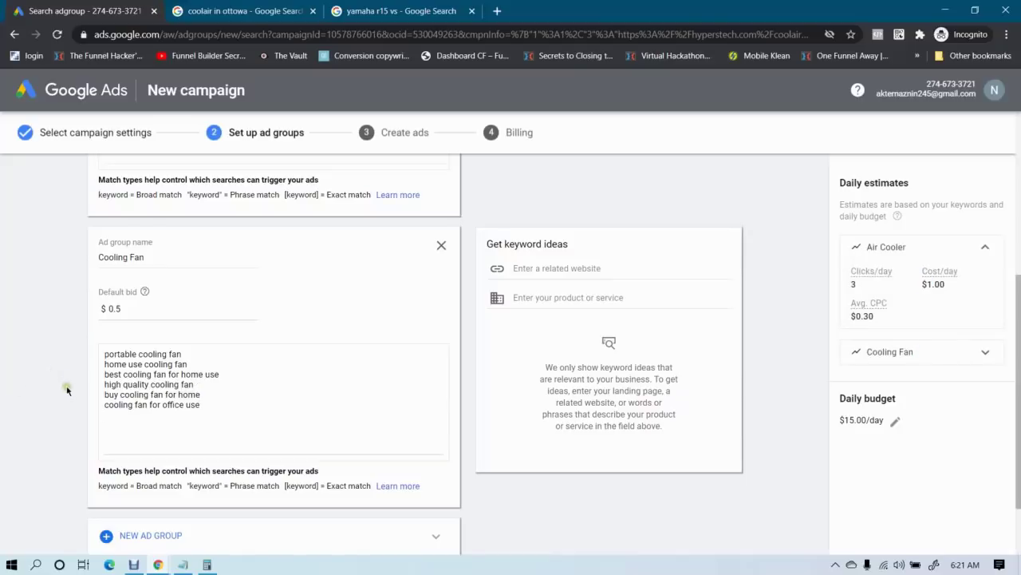
pyautogui.scroll(3, 67, 392)
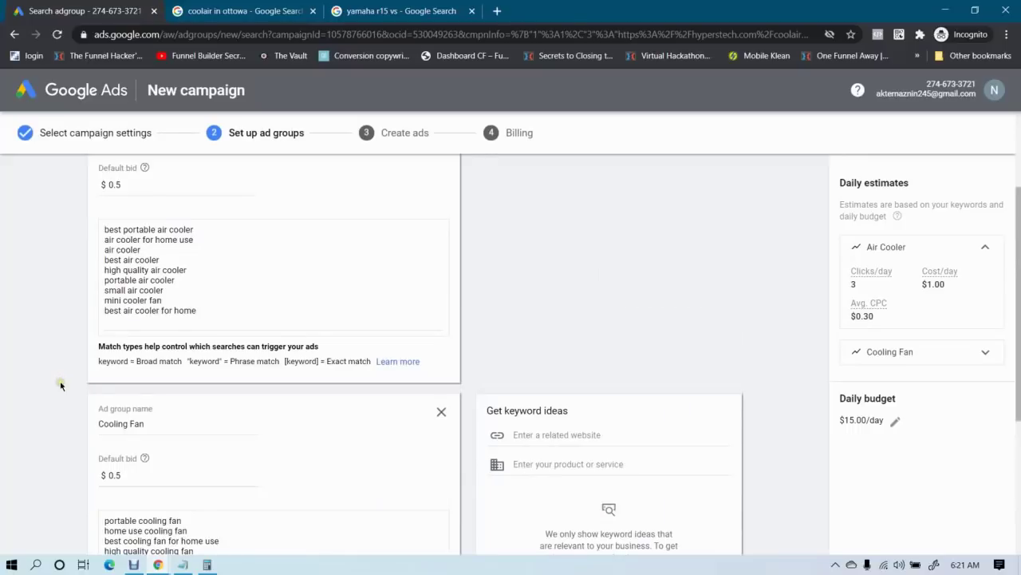
pyautogui.moveTo(234, 394); pyautogui.dragTo(89, 328)
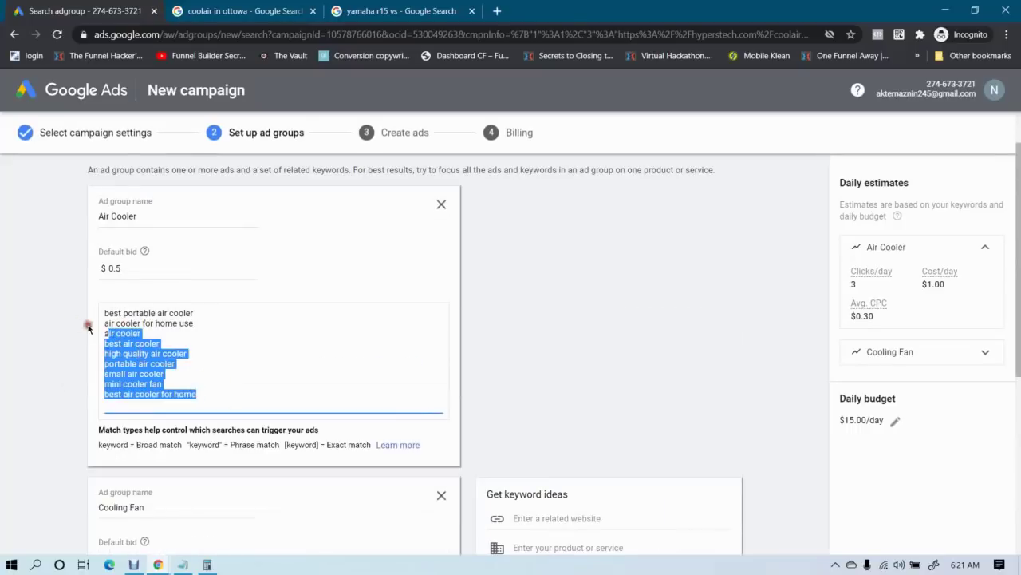
# Check the first Air Cooler keyword, then bring Calculator back in front of the campaign
pyautogui.click(2, 334)
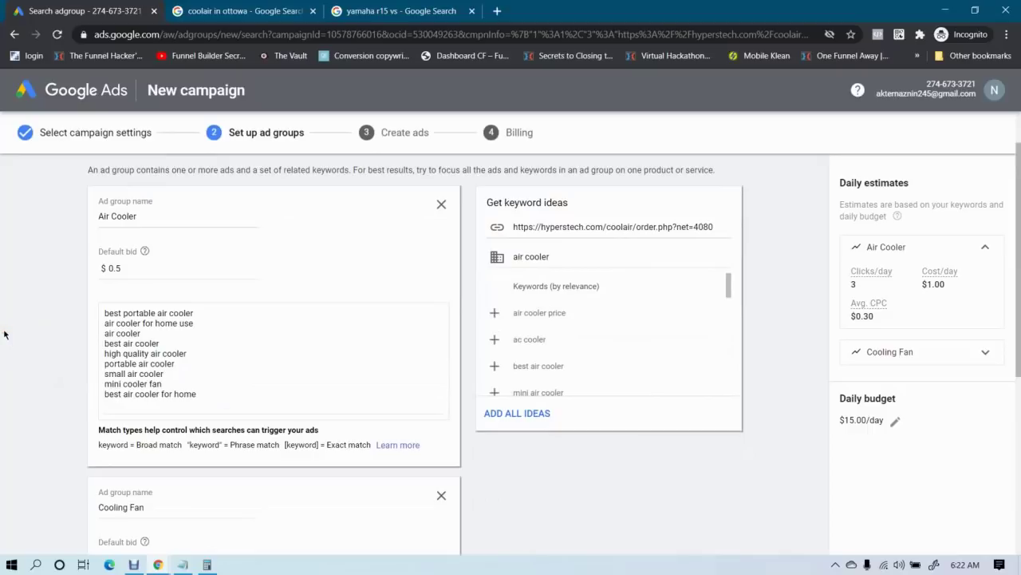
pyautogui.click(22, 330)
pyautogui.click(104, 314)
pyautogui.moveTo(106, 316); pyautogui.dragTo(195, 316)
pyautogui.click(200, 313)
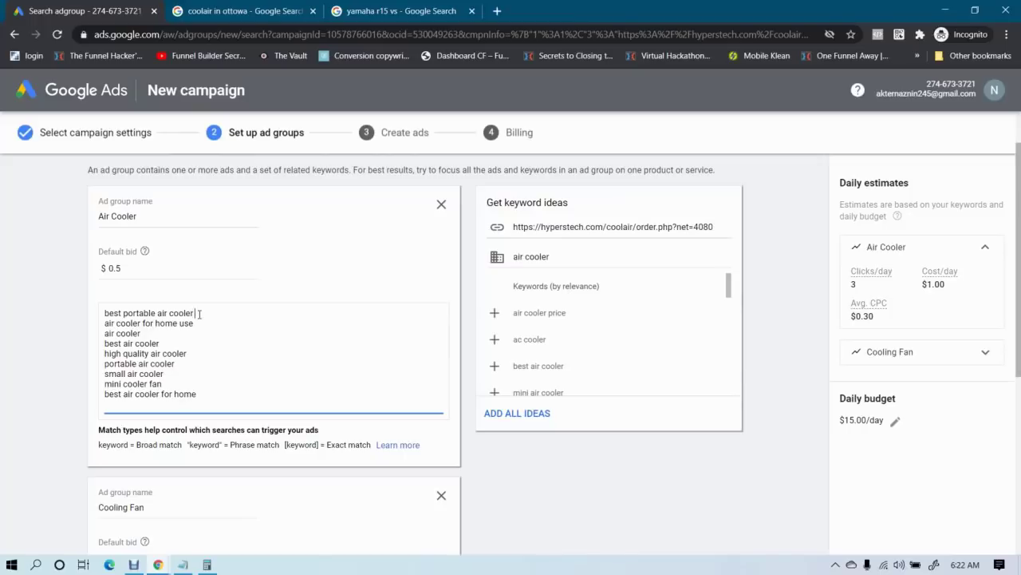
pyautogui.click(207, 564)
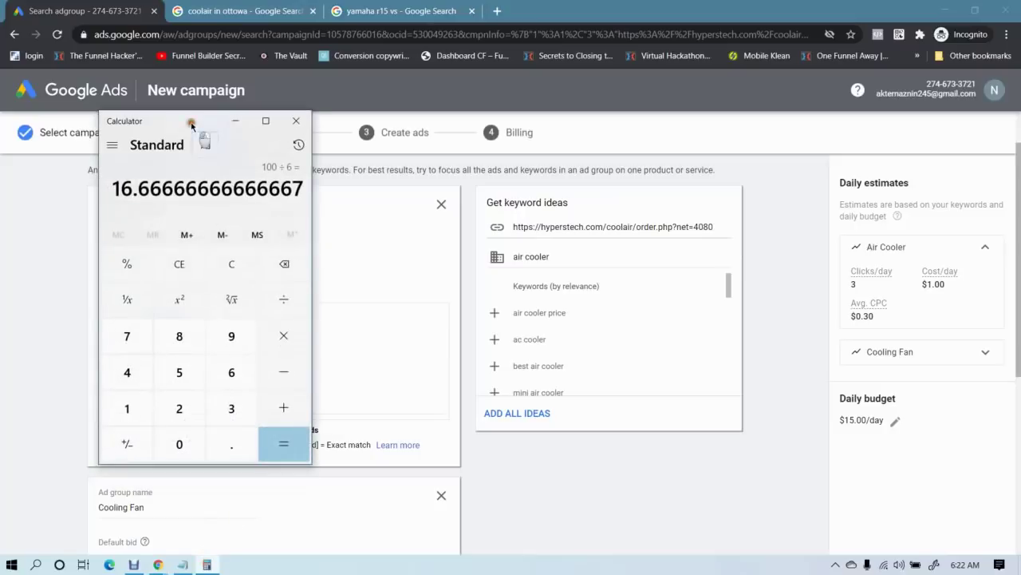
# Calculate 100000 ÷ 30 in Calculator, giving 3,333.33
pyautogui.moveTo(191, 122); pyautogui.dragTo(516, 142)
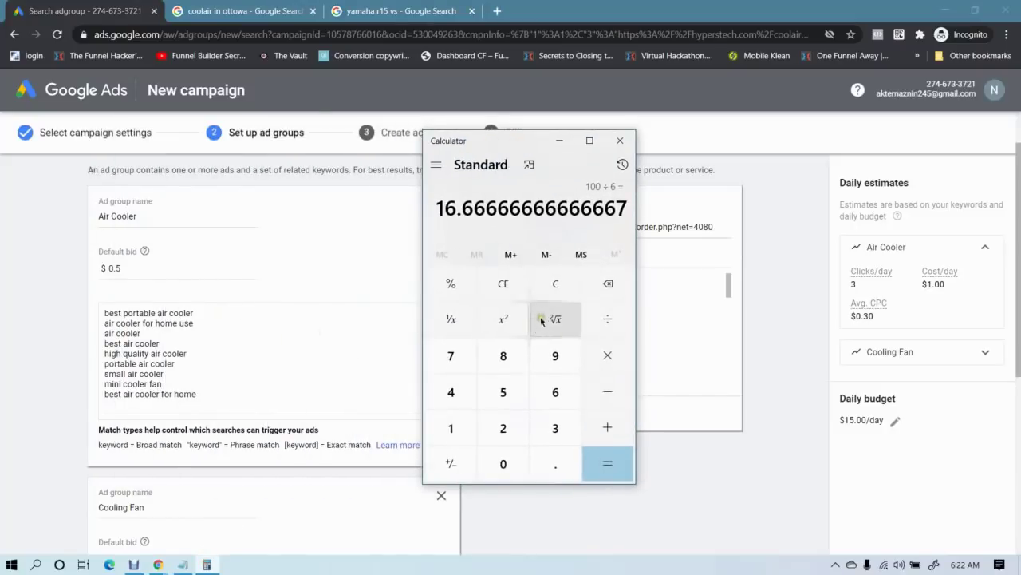
pyautogui.click(558, 284)
pyautogui.click(451, 428)
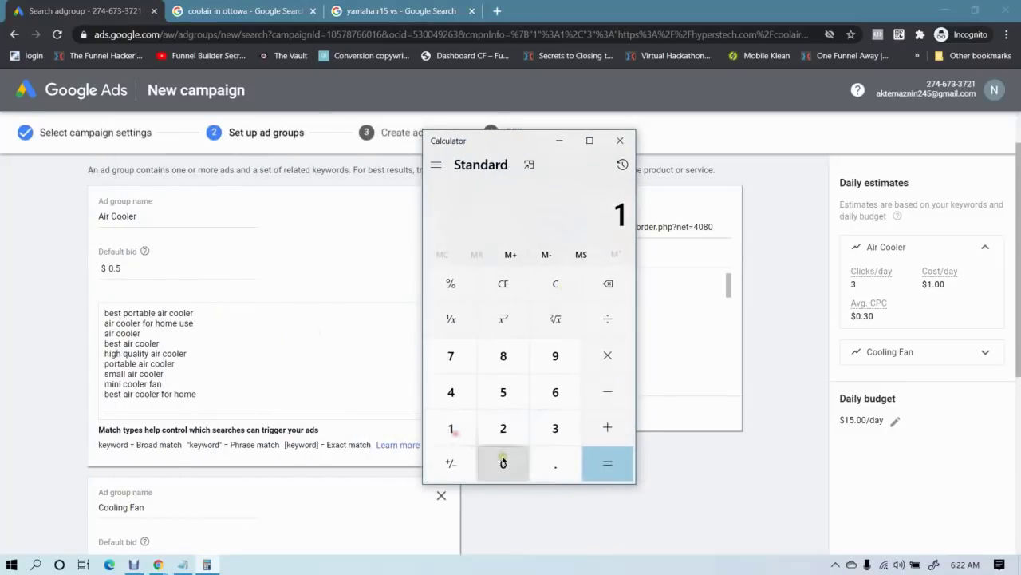
pyautogui.click(503, 462)
pyautogui.click(504, 463)
pyautogui.click(504, 462)
pyautogui.click(503, 463)
pyautogui.click(503, 463)
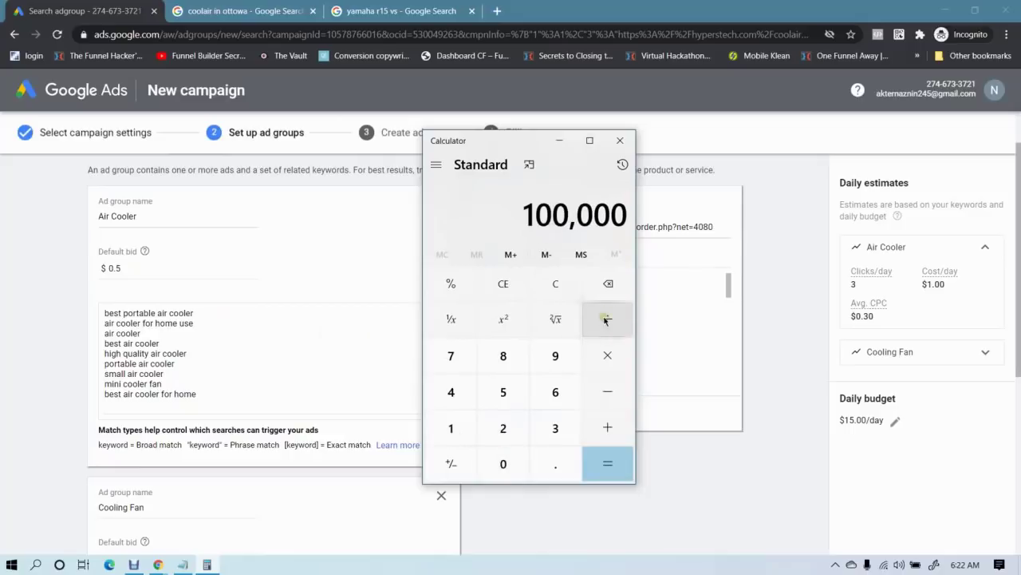
pyautogui.click(608, 318)
pyautogui.click(567, 421)
pyautogui.click(502, 461)
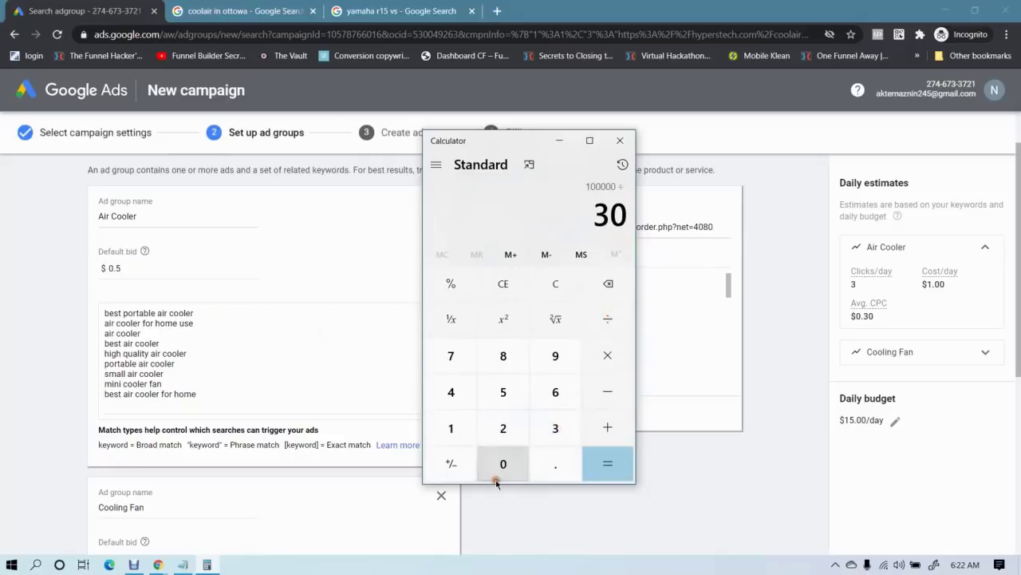
pyautogui.click(590, 458)
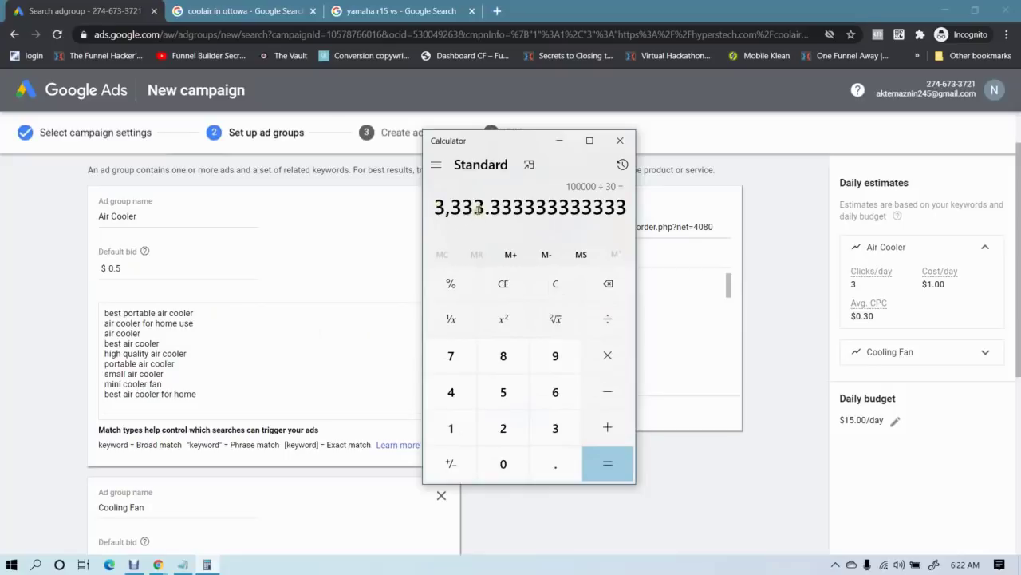
# Highlight the 3,333 part of the result, then open a new browser tab
pyautogui.moveTo(484, 211); pyautogui.dragTo(589, 231)
pyautogui.click(491, 213)
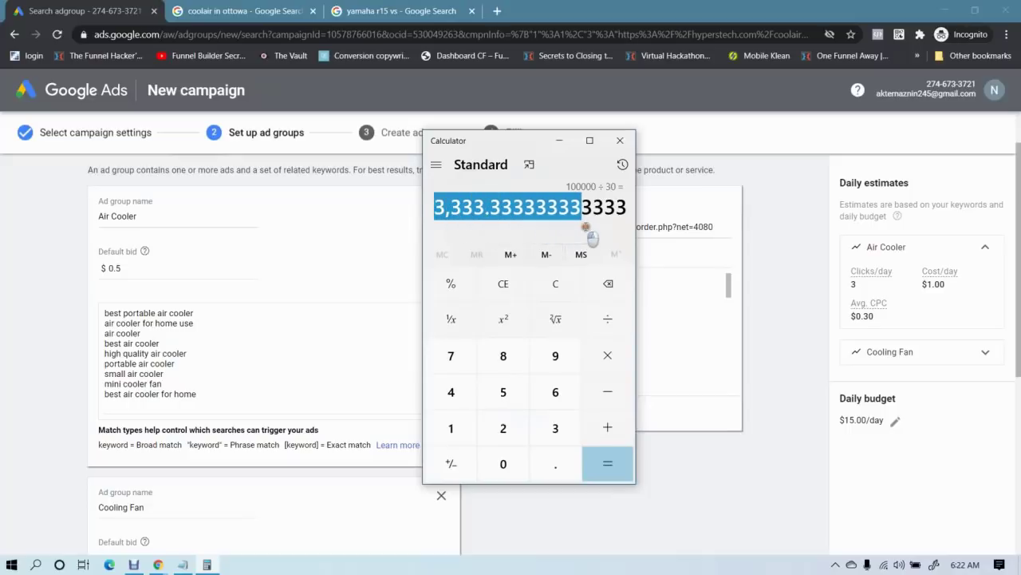
pyautogui.click(519, 213)
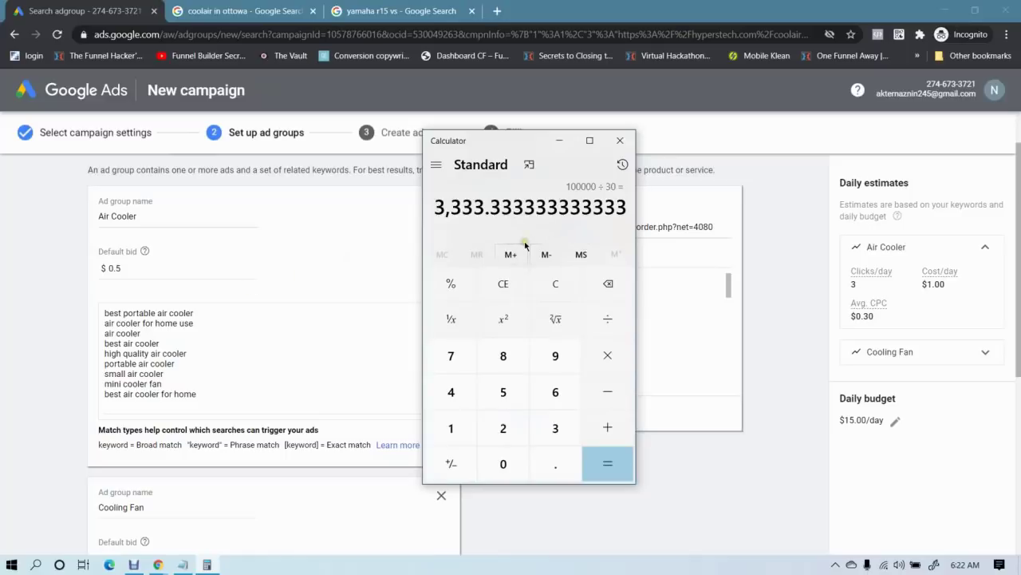
pyautogui.click(497, 11)
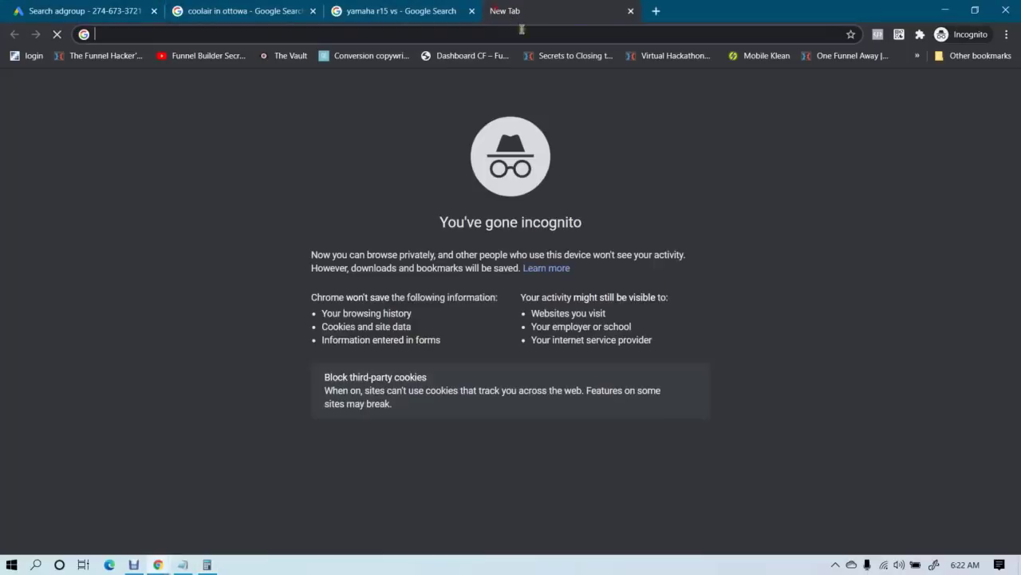
# Search Google for '1% of 3333' to get 33.33, then bring Calculator back up
pyautogui.write('1%')
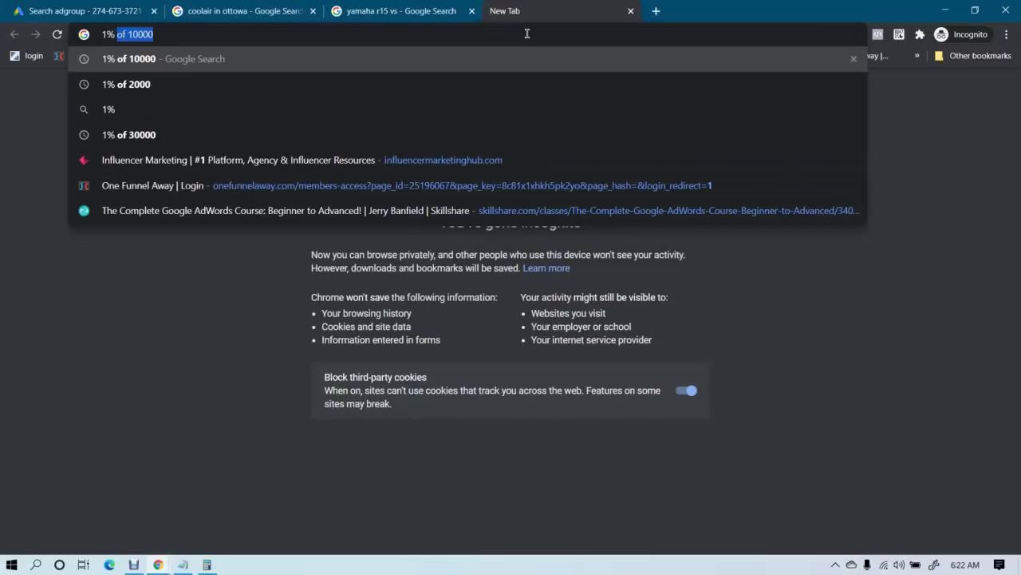
pyautogui.write(' of 33')
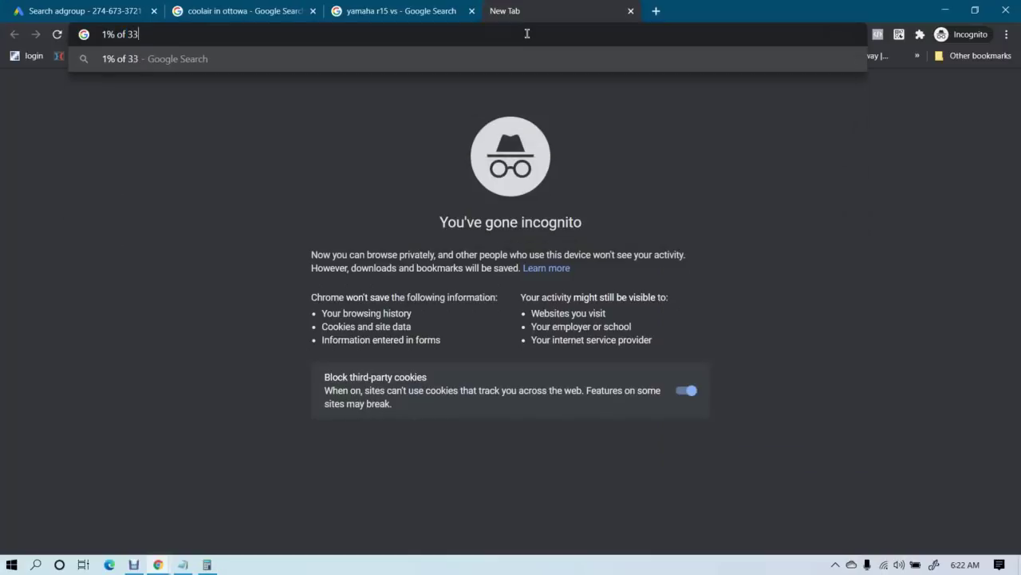
pyautogui.write('33')
pyautogui.press('Return')
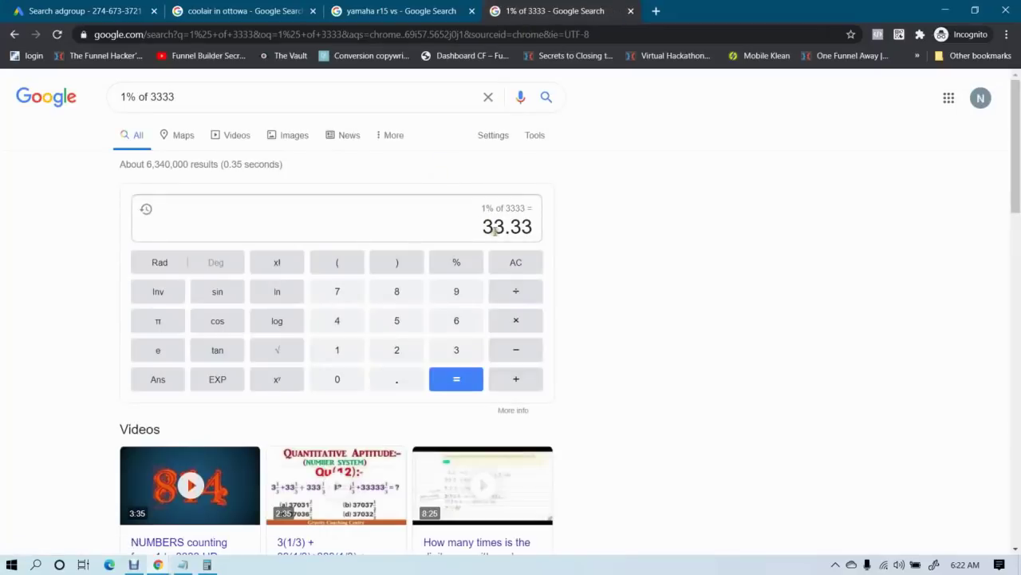
pyautogui.click(208, 565)
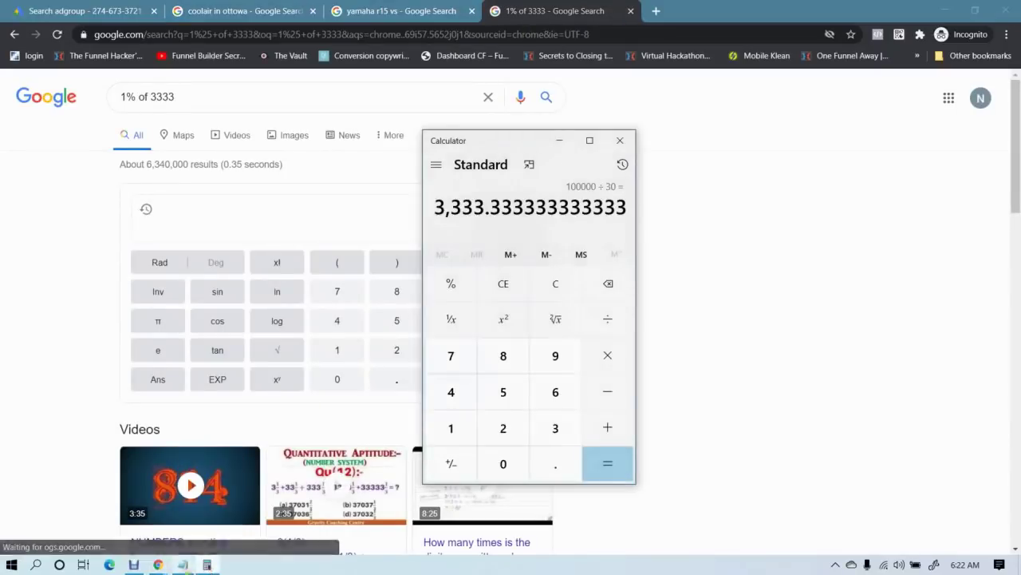
# Return to the Google Ads ad group page and check the Air Cooler default bid
pyautogui.moveTo(157, 565)
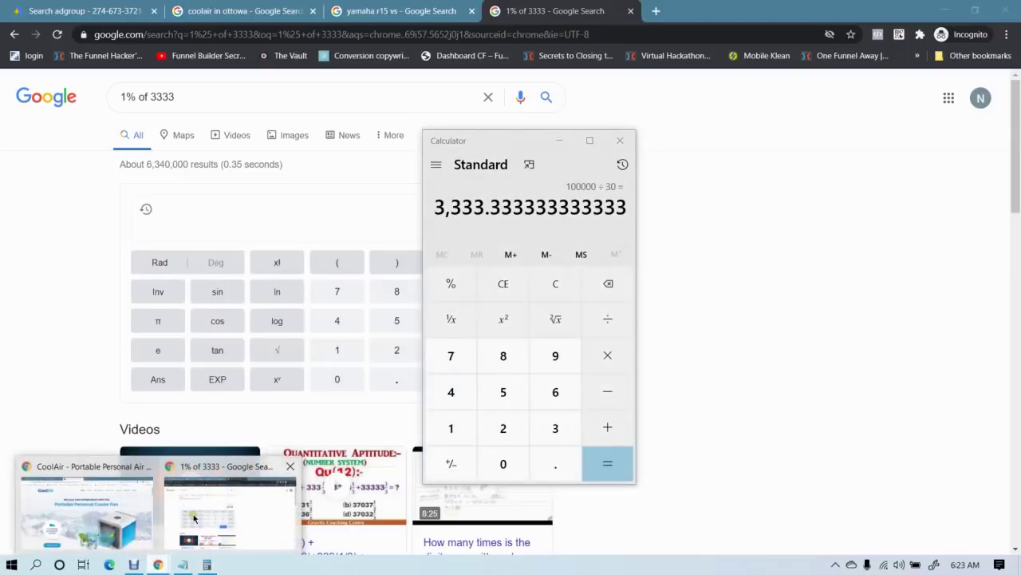
pyautogui.click(189, 515)
pyautogui.click(119, 11)
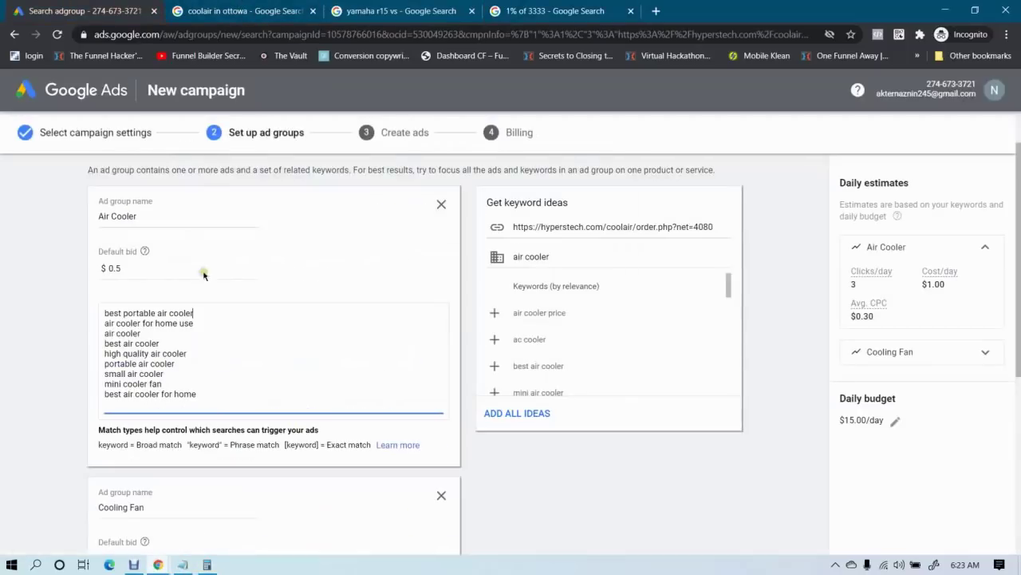
pyautogui.click(136, 265)
# Multiply 33 by 0.5 in Calculator to get 16.5, then go back to the '1% of 3333' results
pyautogui.click(207, 564)
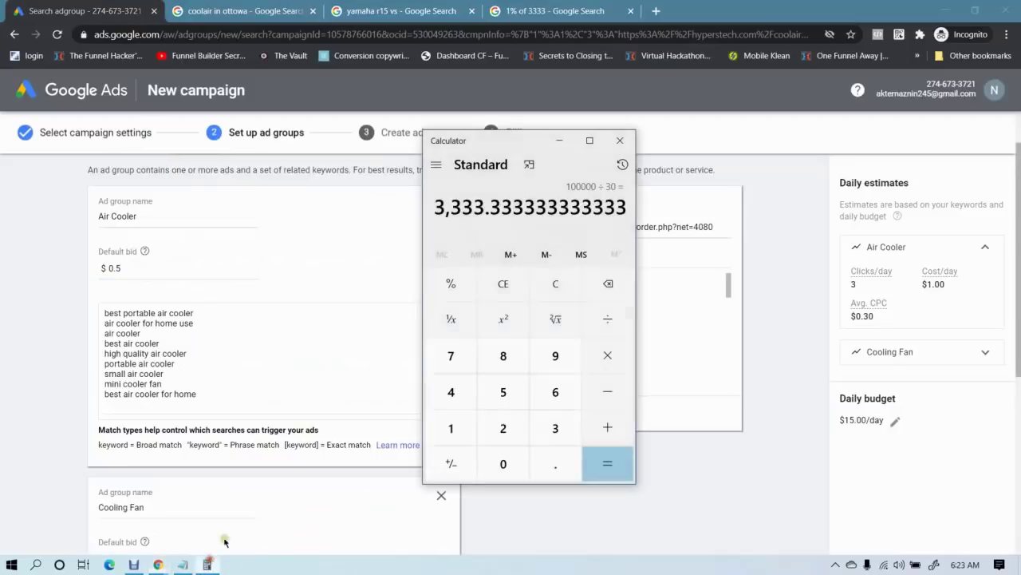
pyautogui.click(551, 286)
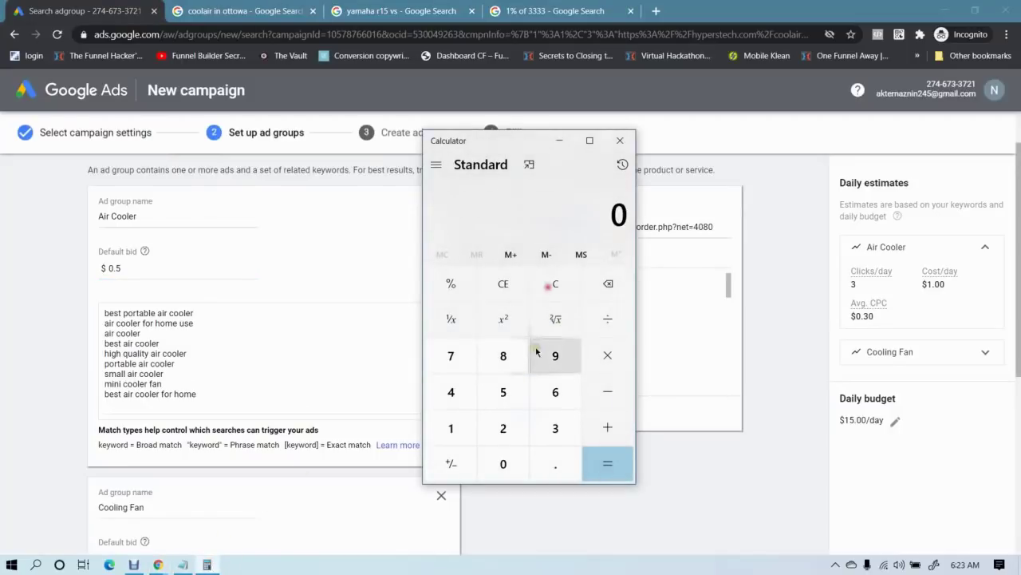
pyautogui.doubleClick(556, 428)
pyautogui.click(596, 361)
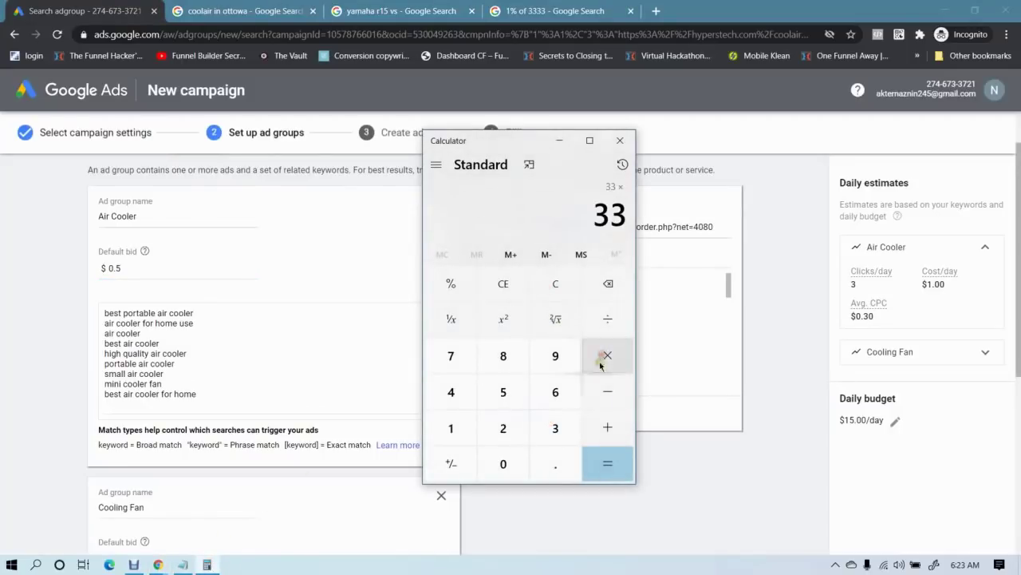
pyautogui.click(560, 467)
pyautogui.click(501, 391)
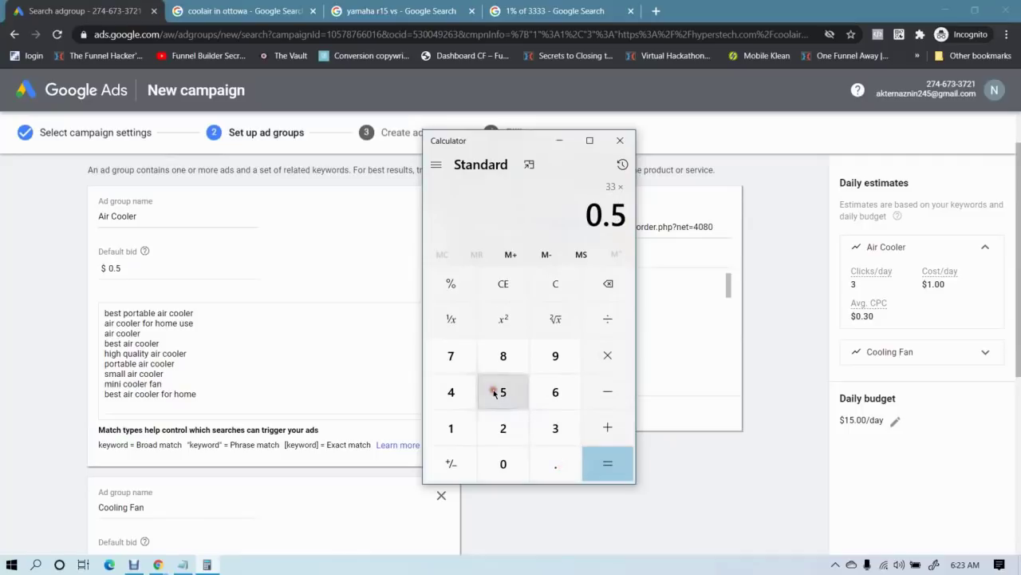
pyautogui.click(600, 453)
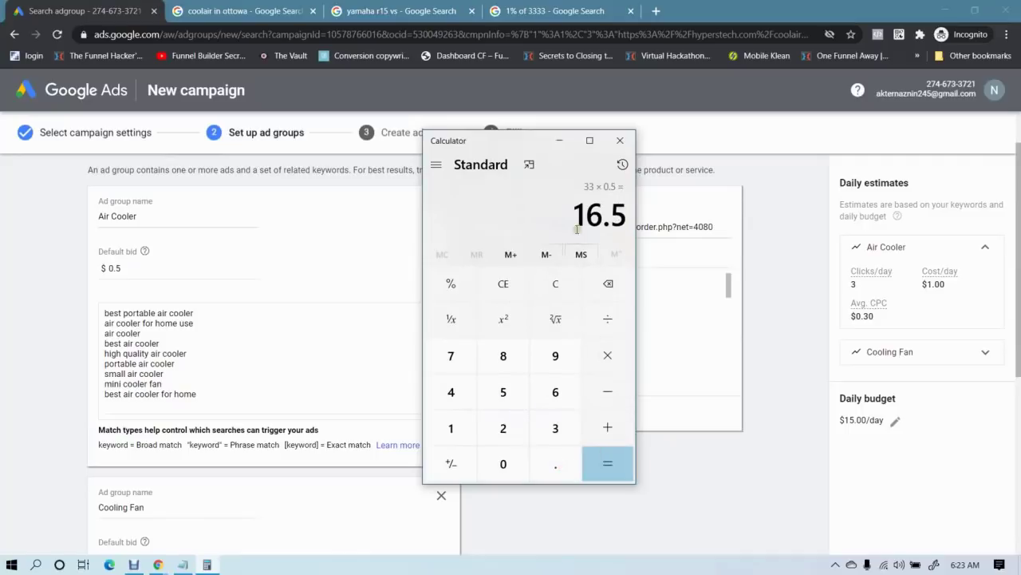
pyautogui.moveTo(576, 213); pyautogui.dragTo(621, 215)
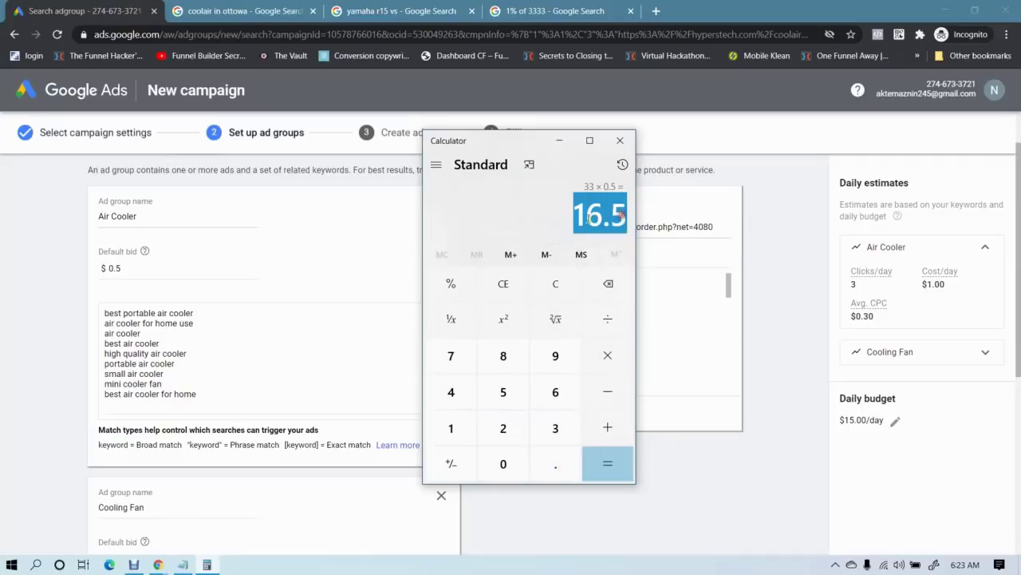
pyautogui.click(578, 218)
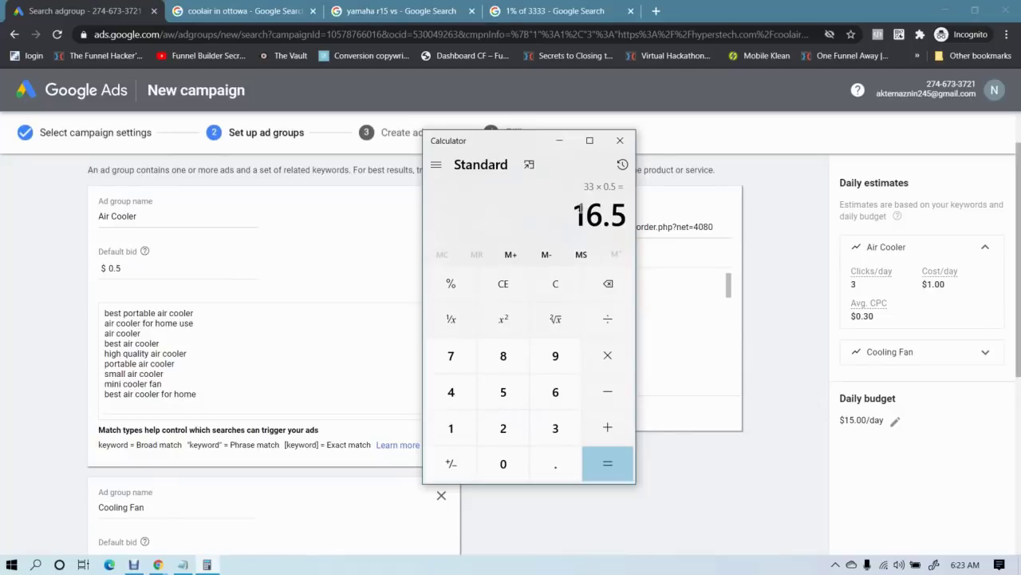
pyautogui.click(496, 9)
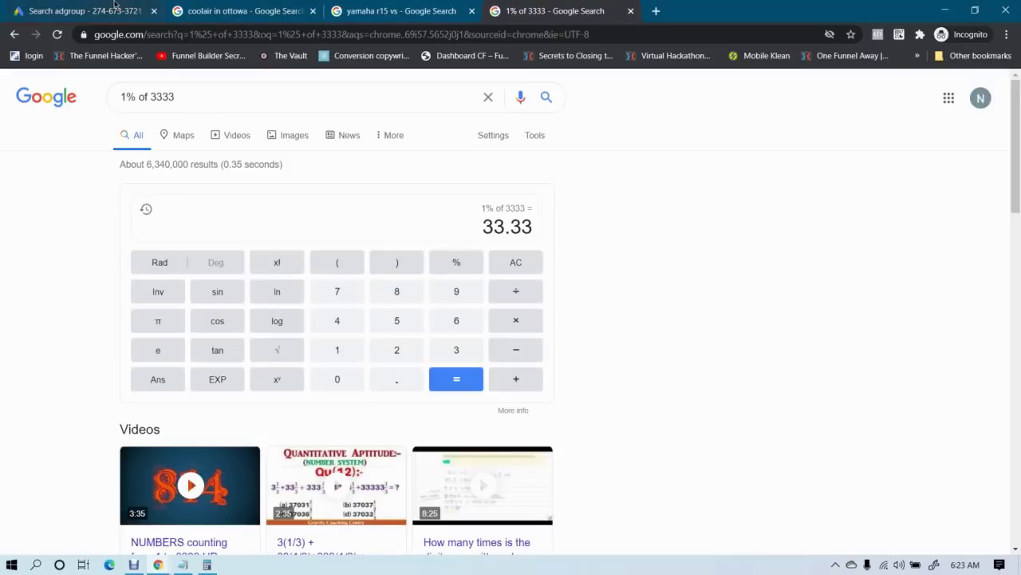
# Compare the Google Ads ad group page with the 33.33 search result and the 16.5 calculation
pyautogui.click(114, 4)
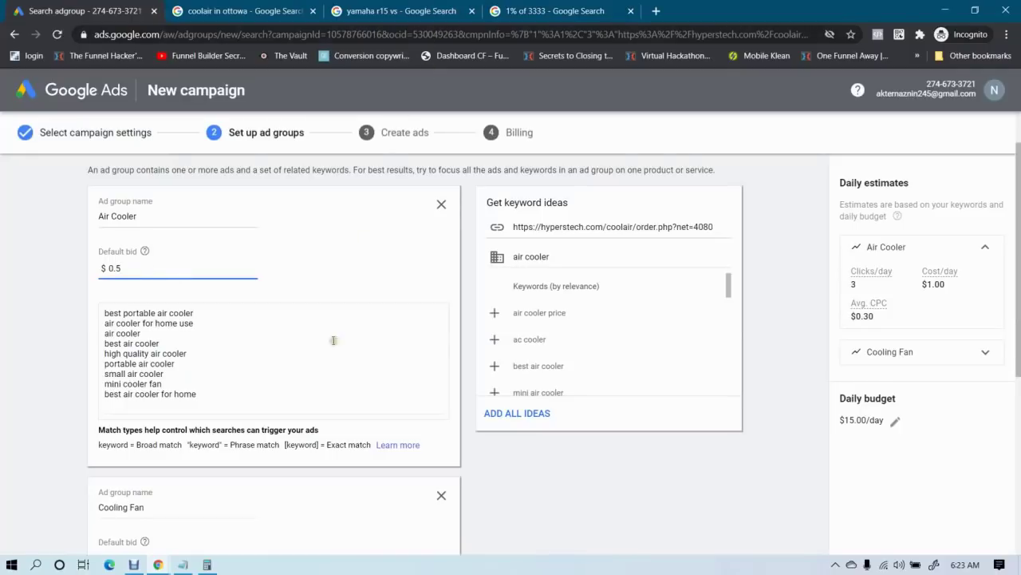
pyautogui.click(489, 7)
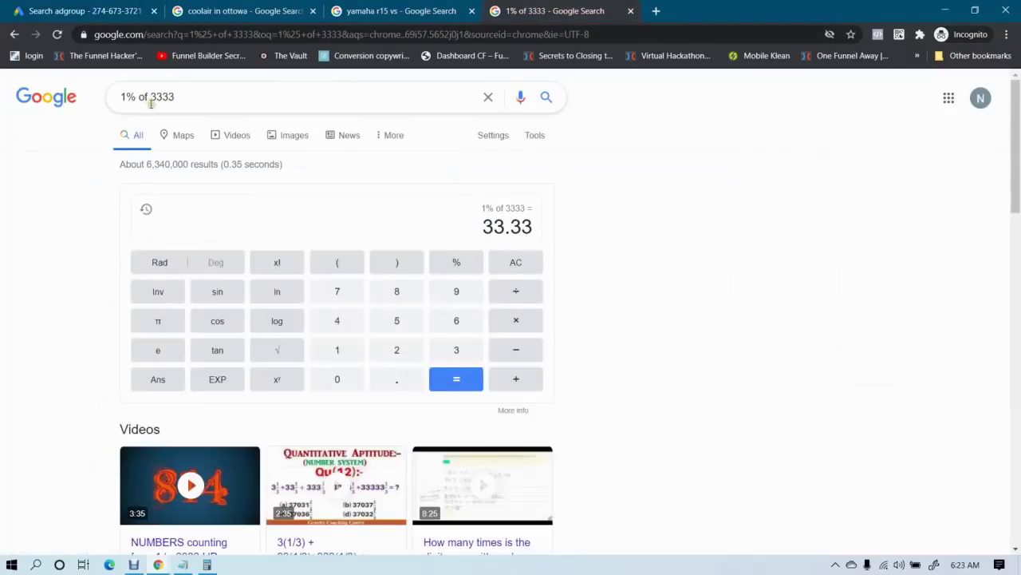
pyautogui.click(113, 6)
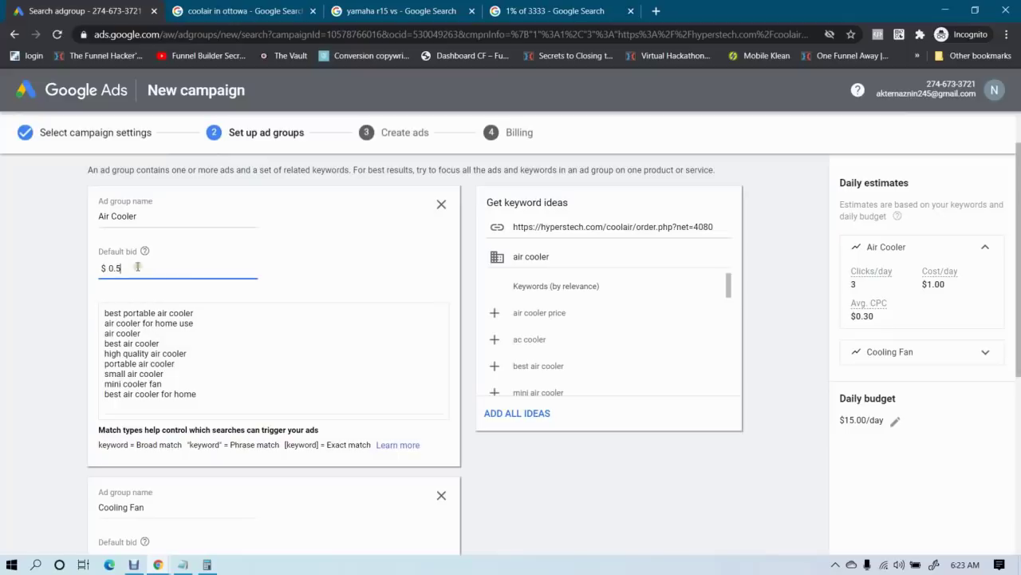
pyautogui.click(207, 564)
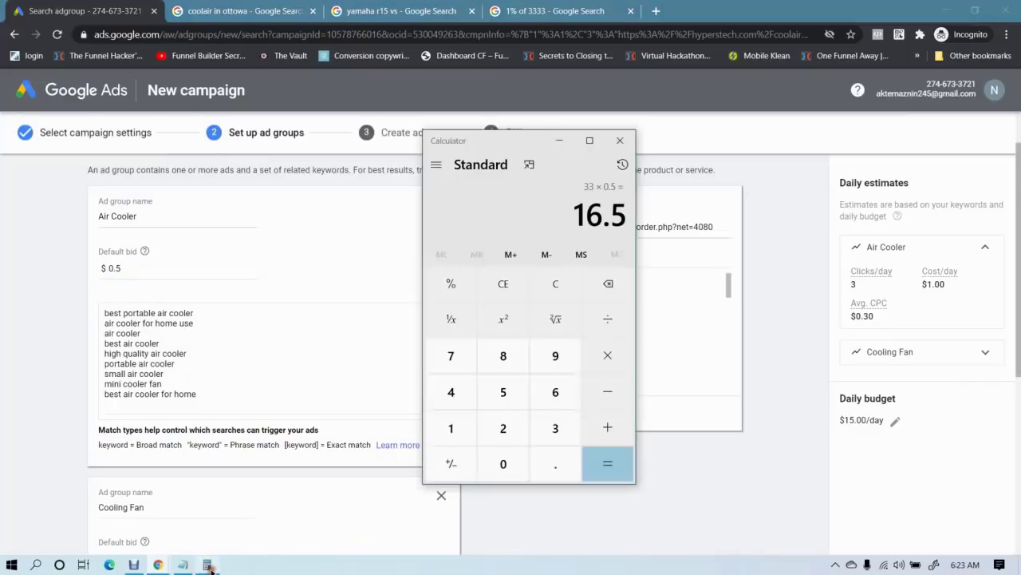
# Review the Air Cooler keywords, starting with 'best air cooler' and 'best portable air cooler'
pyautogui.moveTo(202, 396); pyautogui.dragTo(100, 323)
pyautogui.click(43, 335)
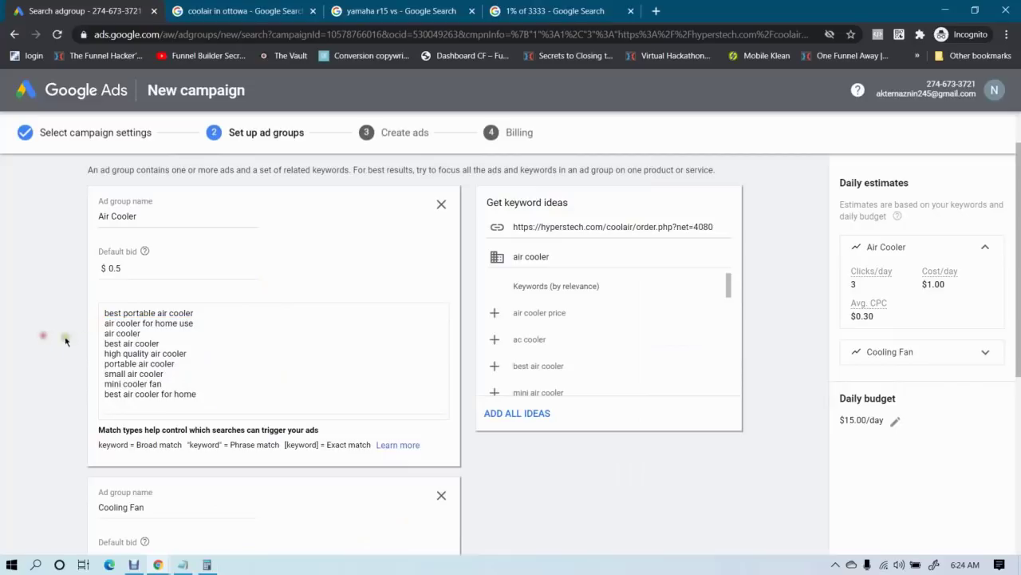
pyautogui.moveTo(215, 391); pyautogui.dragTo(100, 324)
pyautogui.click(93, 330)
pyautogui.click(206, 313)
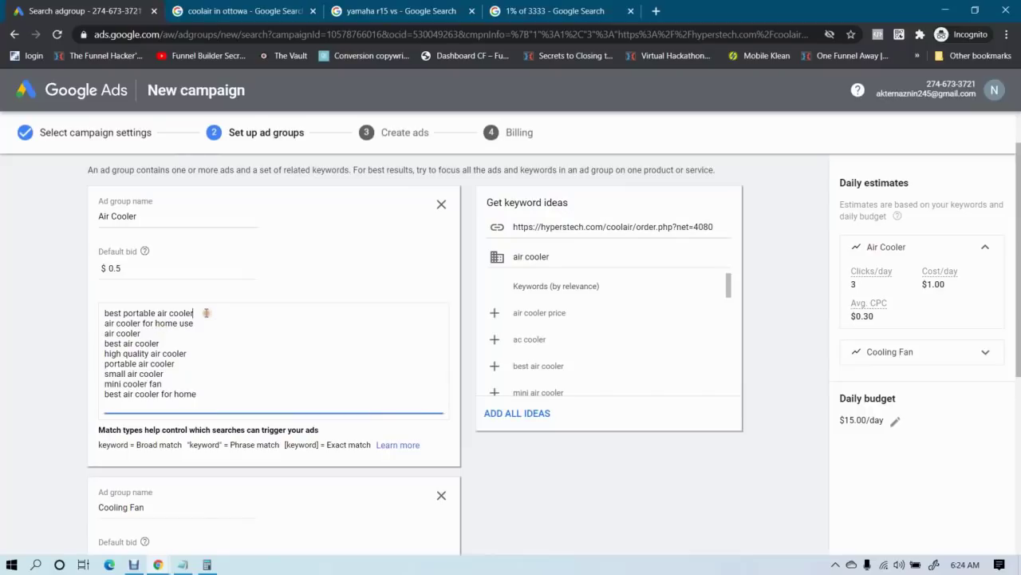
pyautogui.click(181, 343)
pyautogui.click(197, 313)
# Check the remaining Air Cooler keywords, including 'best air cooler for home' and 'air cooler for home use'
pyautogui.click(209, 323)
pyautogui.click(138, 333)
pyautogui.moveTo(118, 333); pyautogui.dragTo(166, 363)
pyautogui.click(168, 364)
pyautogui.click(198, 393)
pyautogui.click(163, 325)
pyautogui.click(175, 341)
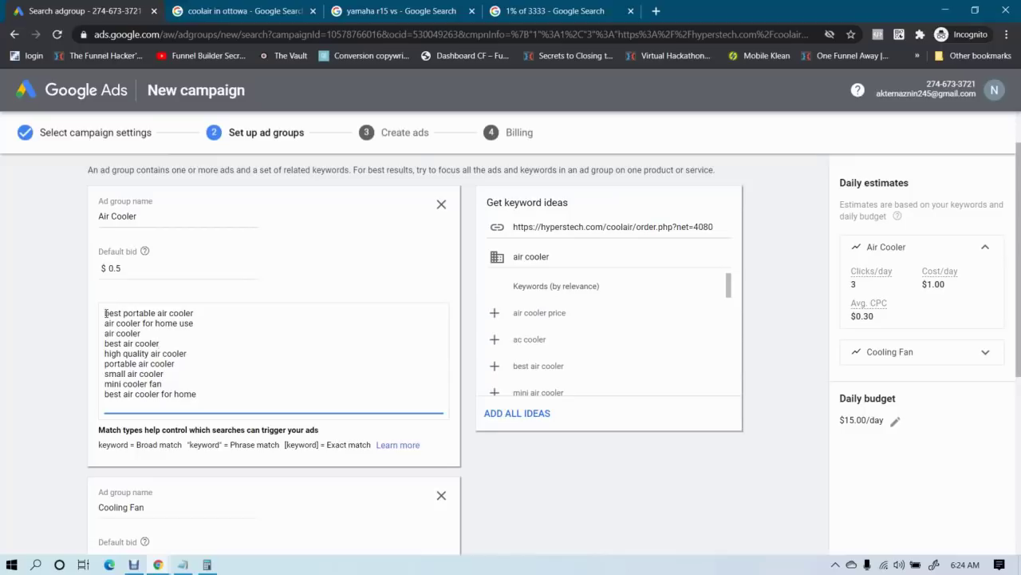
# Check the 1% of 3333 calculation in the search tab, then return to the ad group setup
pyautogui.click(526, 10)
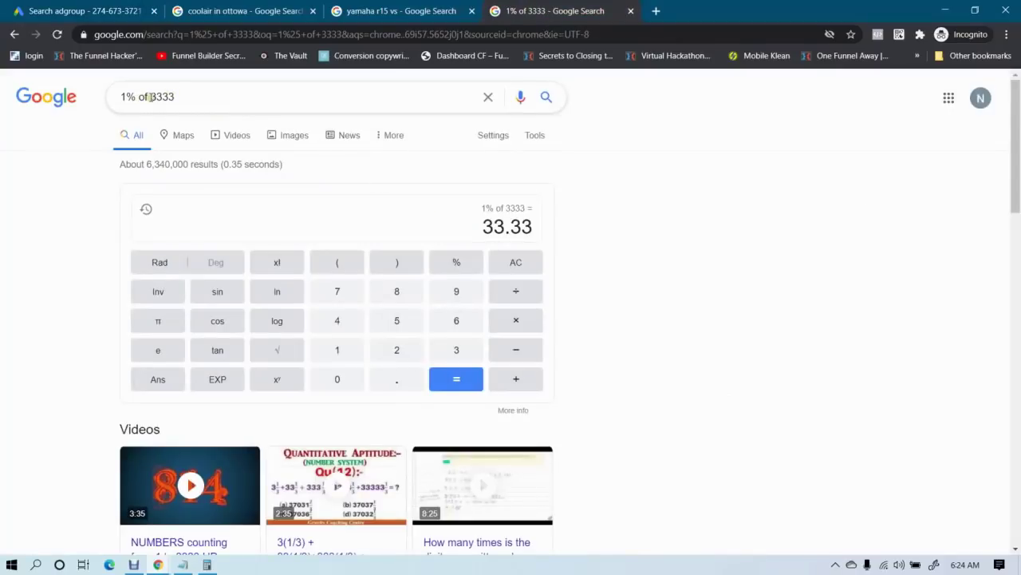
pyautogui.moveTo(151, 97); pyautogui.dragTo(197, 96)
pyautogui.click(197, 96)
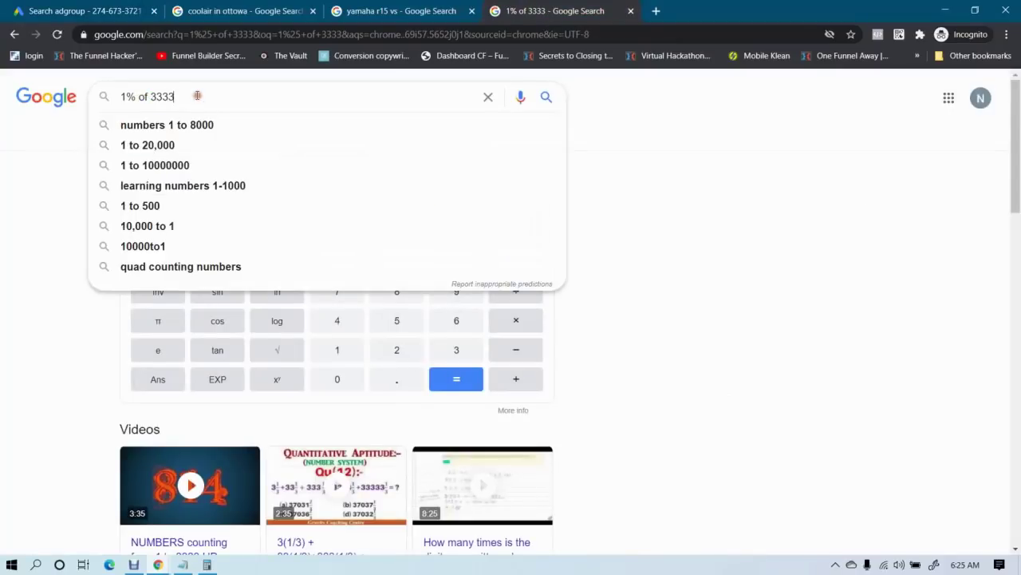
pyautogui.click(1, 162)
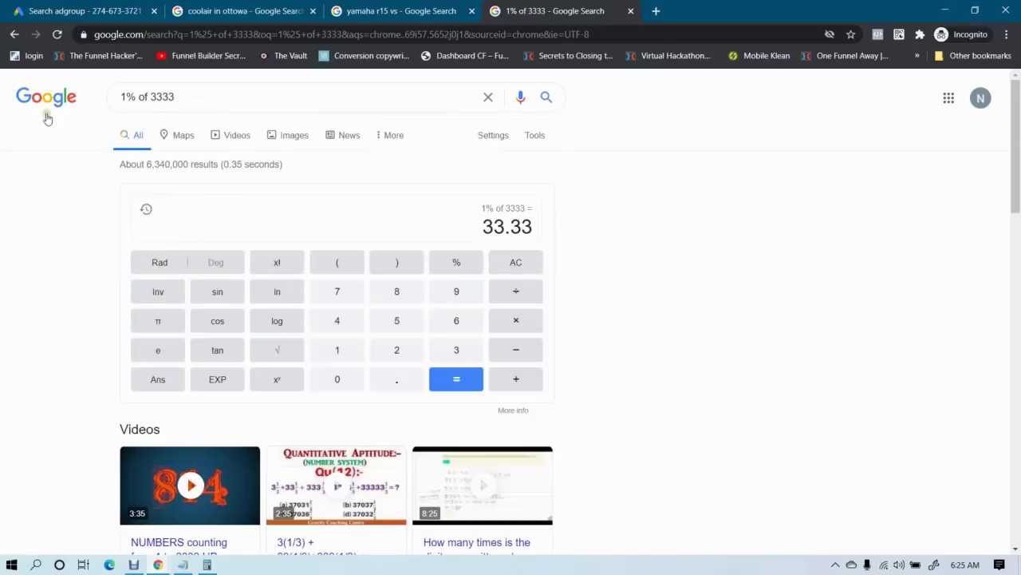
pyautogui.click(101, 4)
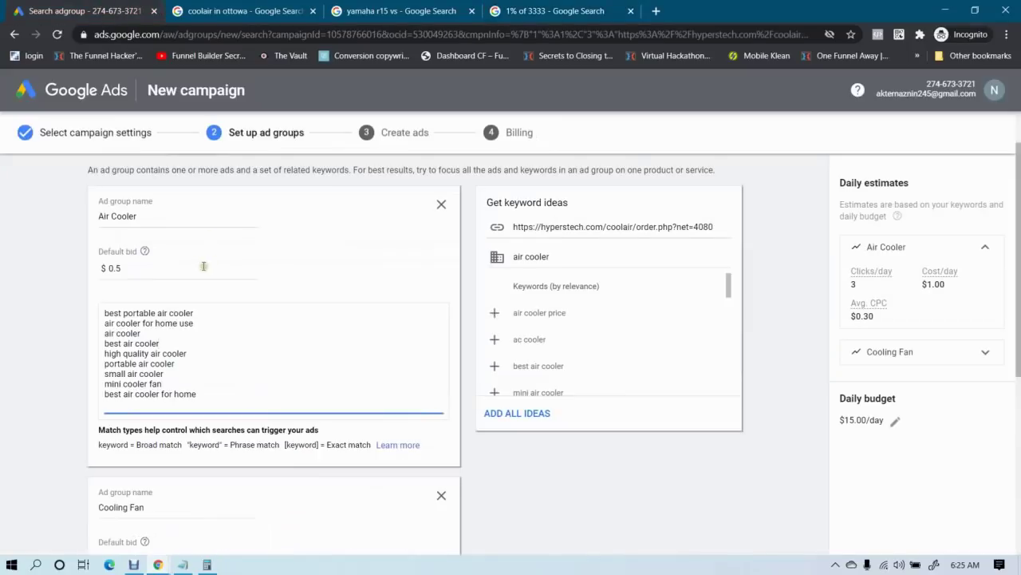
# Delete the air cooler keyword and the last five keyword lines
pyautogui.click(152, 269)
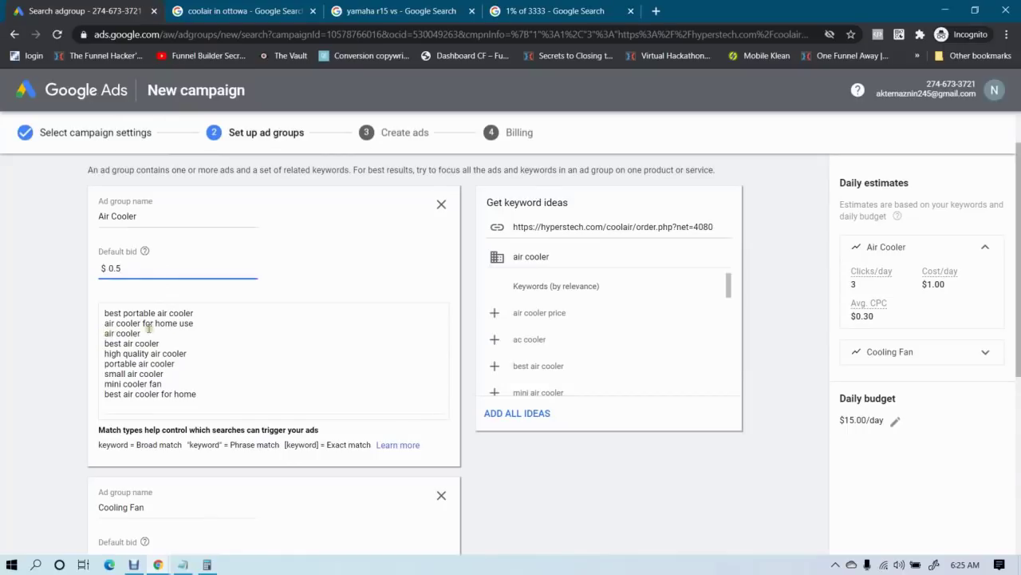
pyautogui.moveTo(142, 334); pyautogui.dragTo(101, 303)
pyautogui.click(114, 323)
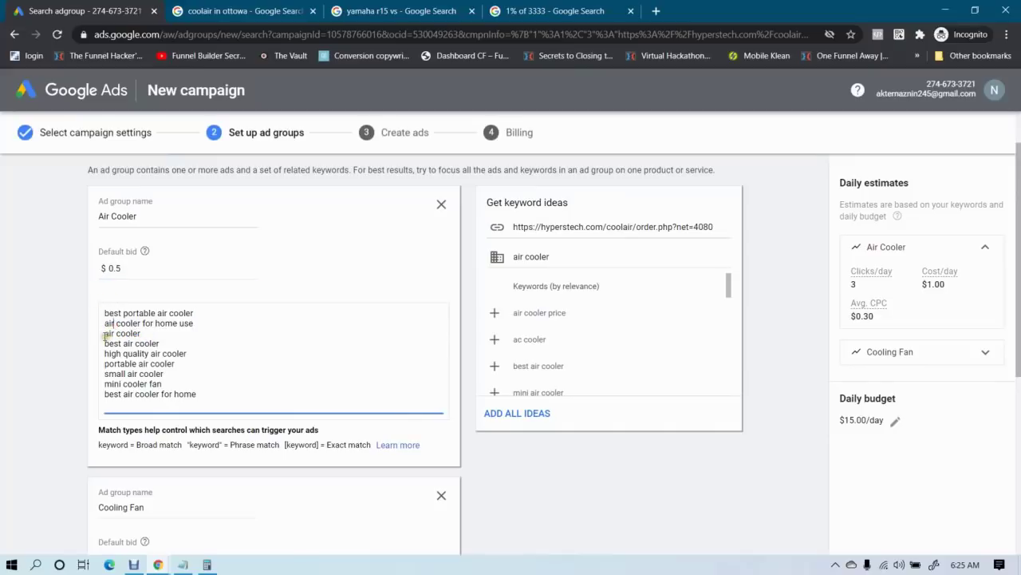
pyautogui.moveTo(107, 335); pyautogui.dragTo(164, 338)
pyautogui.press('BackSpace')
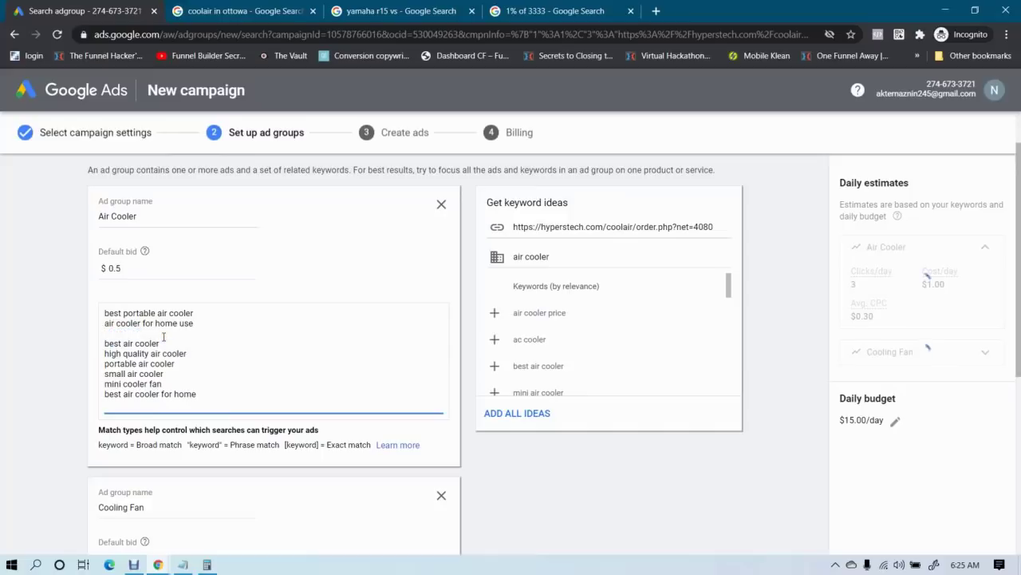
pyautogui.press('BackSpace')
pyautogui.moveTo(104, 344); pyautogui.dragTo(236, 390)
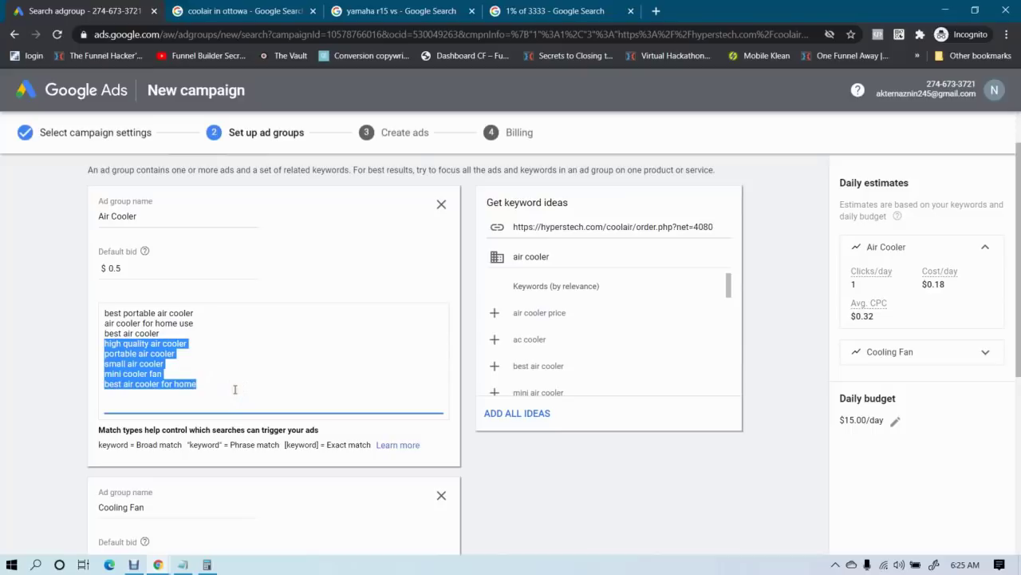
pyautogui.press('BackSpace')
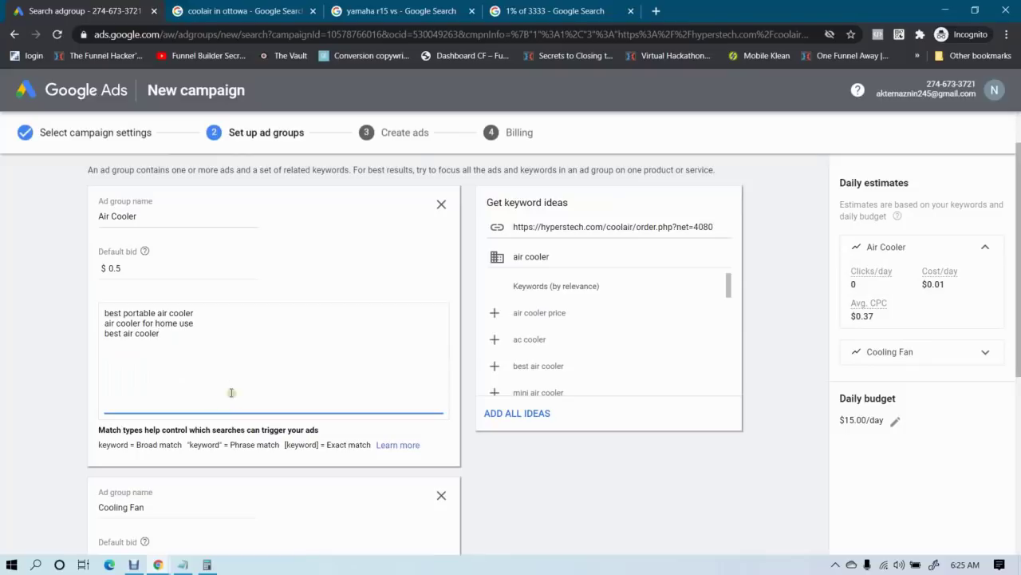
pyautogui.click(2, 381)
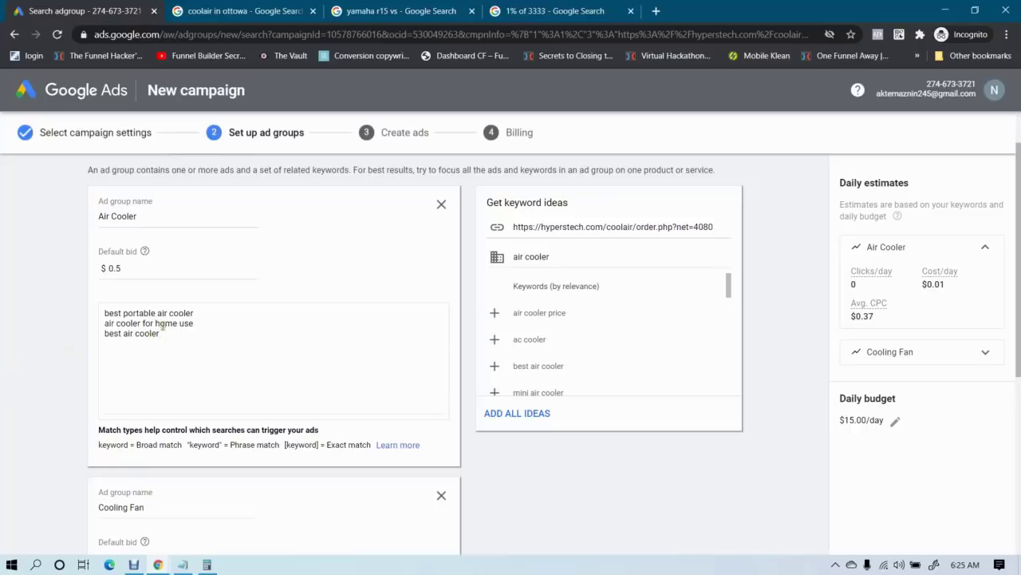
# Delete the first two keyword lines, leaving only 'best air cooler'
pyautogui.click(135, 268)
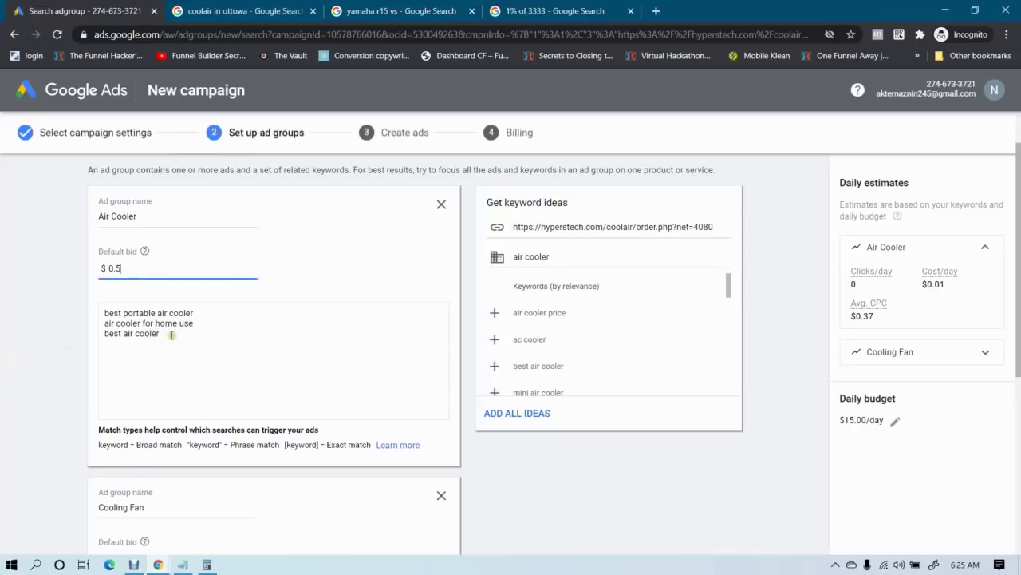
pyautogui.moveTo(105, 312); pyautogui.dragTo(193, 325)
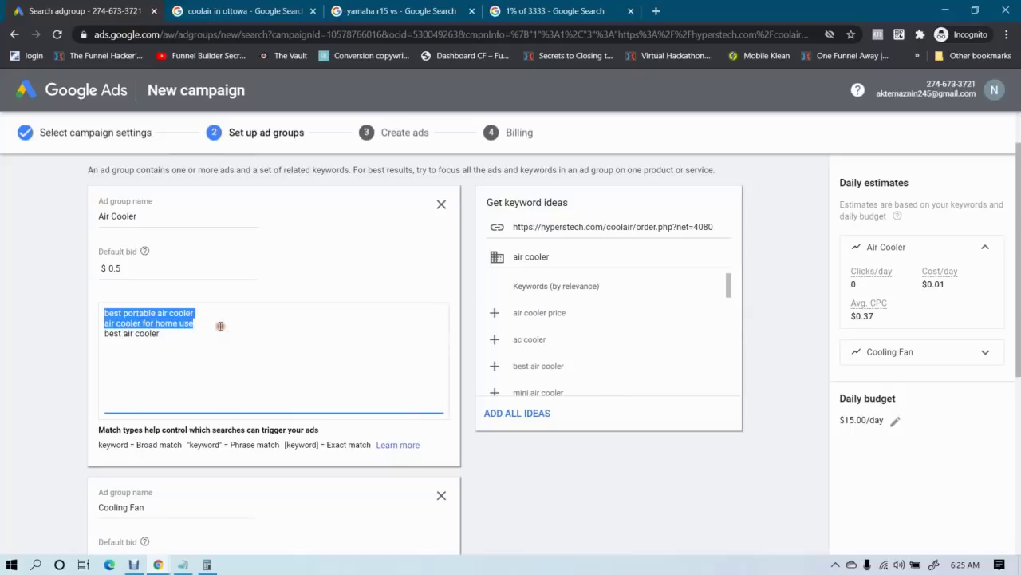
pyautogui.press('BackSpace')
pyautogui.press('Delete')
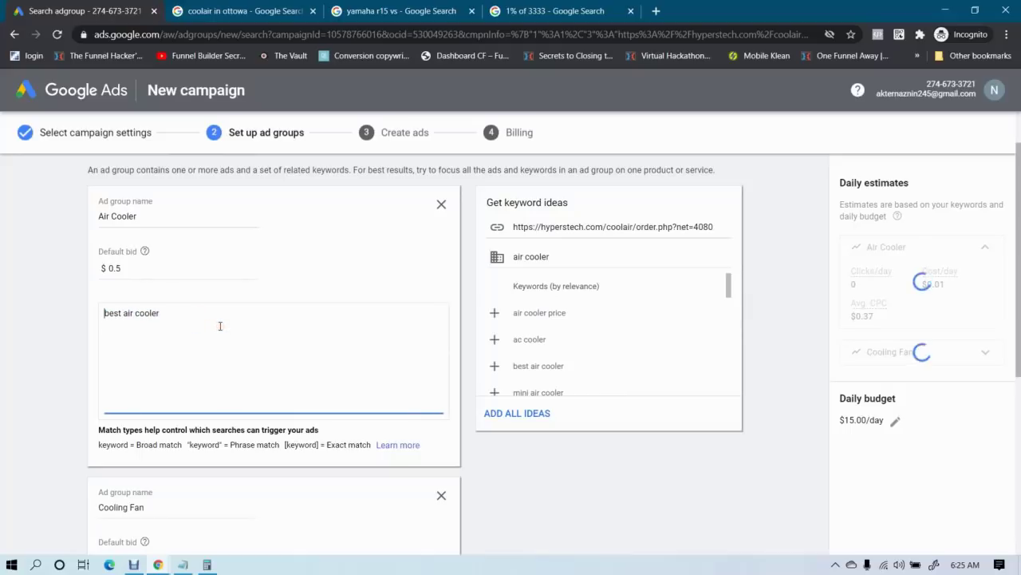
pyautogui.click(18, 302)
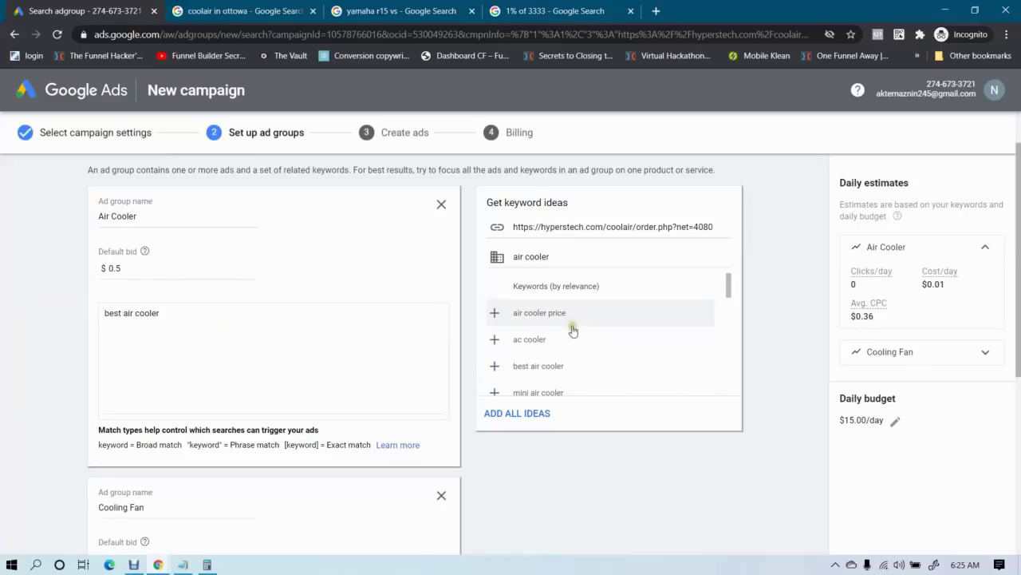
# Add the 'best air cooler' and 'air cooler fan' ideas as keywords
pyautogui.scroll(1, 574, 339)
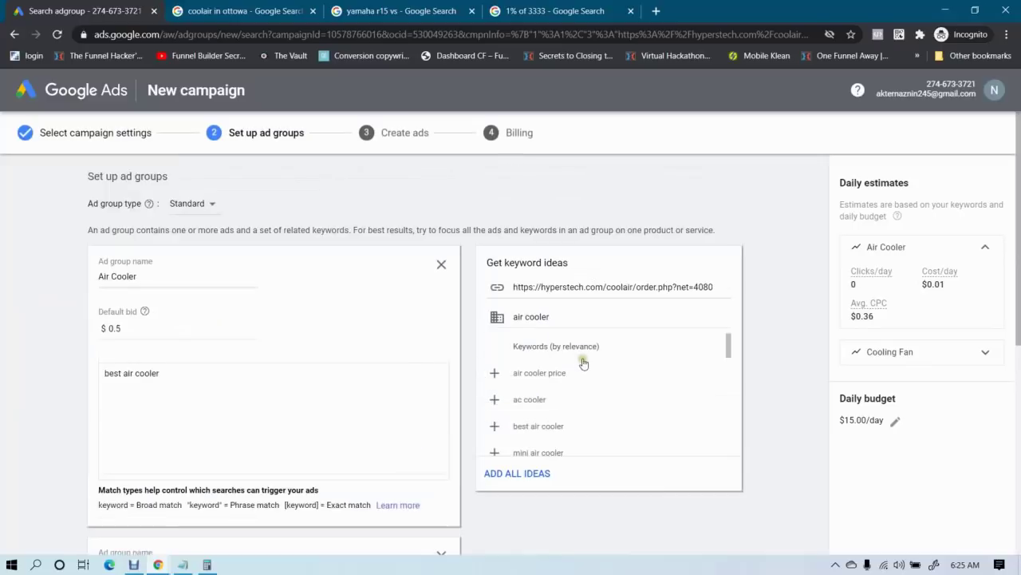
pyautogui.click(558, 427)
pyautogui.scroll(-1, 558, 422)
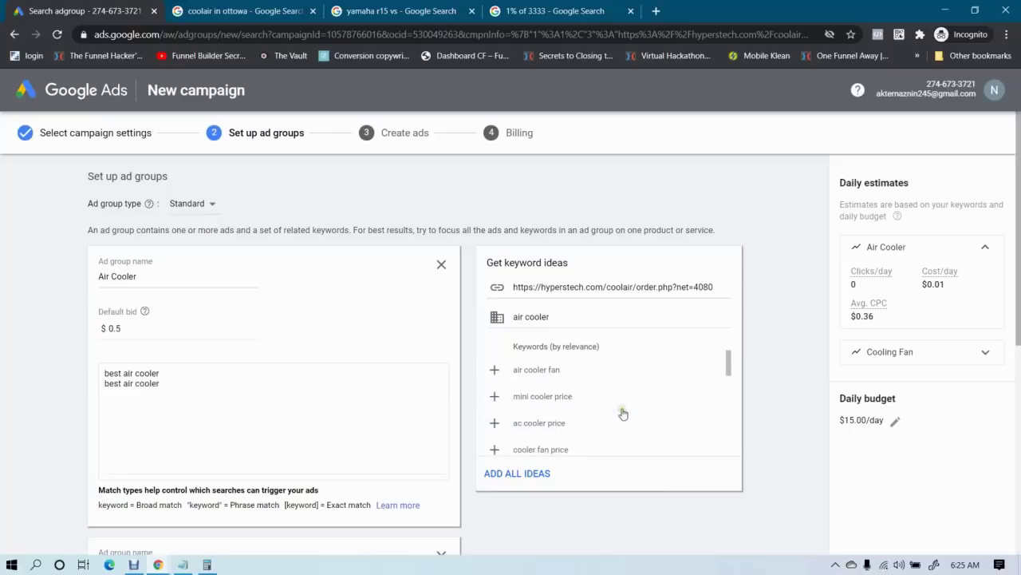
pyautogui.click(543, 369)
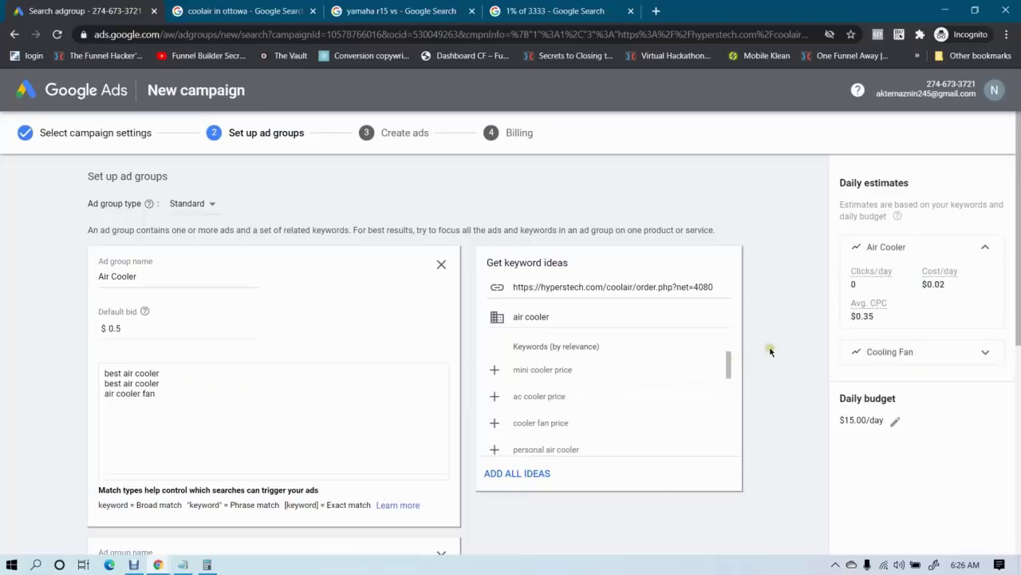
pyautogui.scroll(-3, 616, 411)
pyautogui.scroll(5, 616, 411)
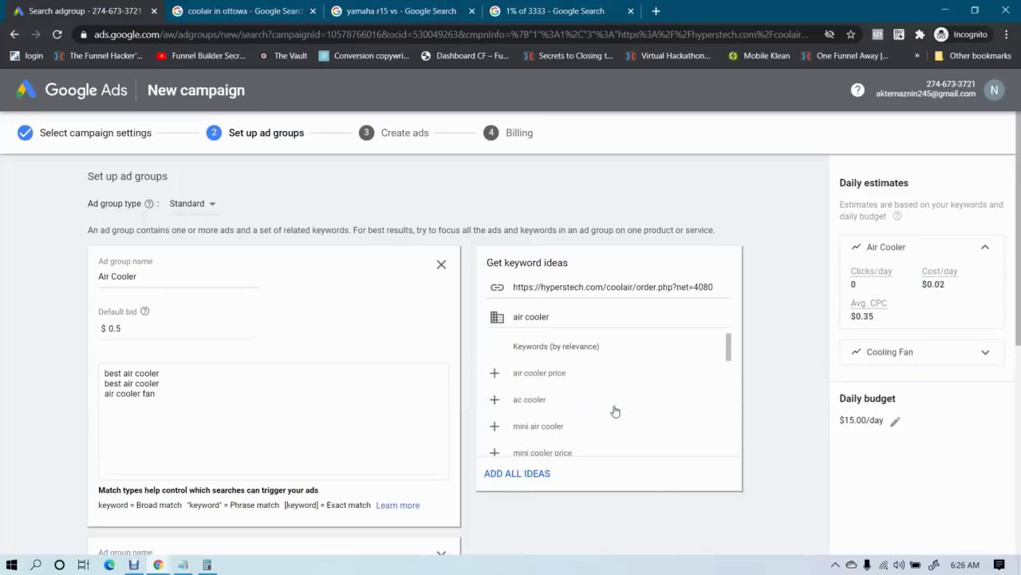
# Search ideas for 'portable aircooler', add 'mini air cooler' and 'small air cooler', then select all keywords
pyautogui.tripleClick(554, 316)
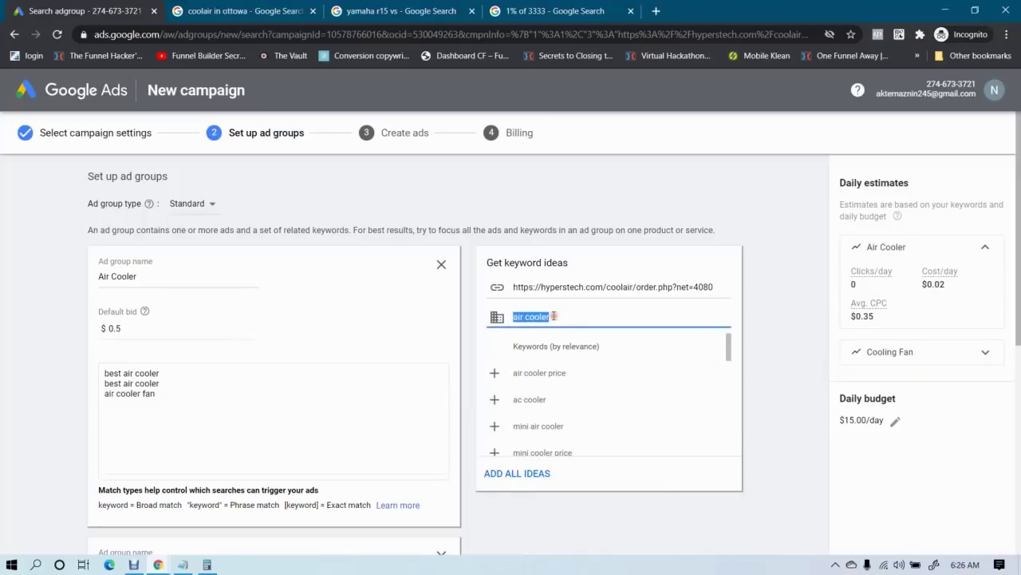
pyautogui.write('portable aircooler')
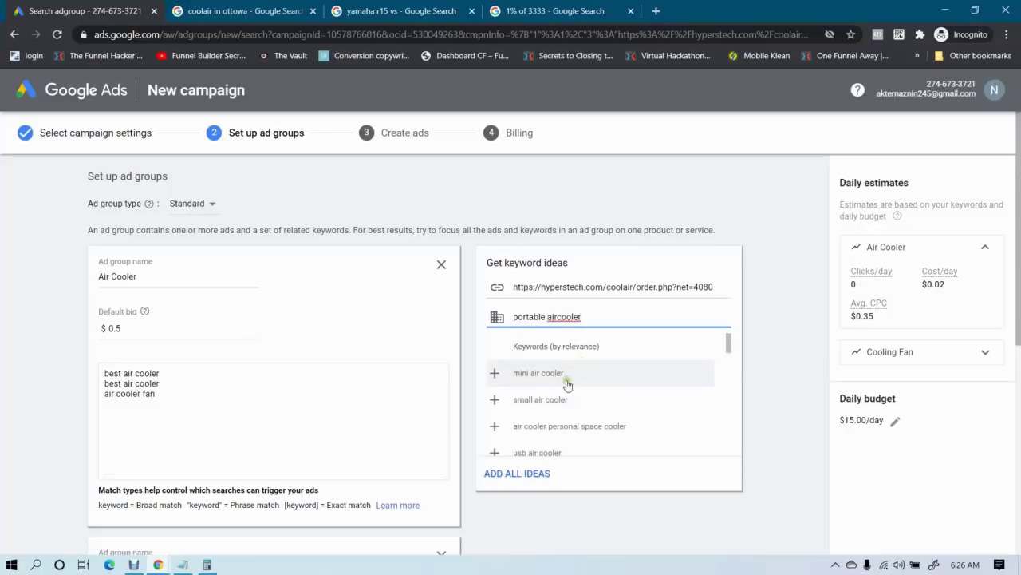
pyautogui.click(565, 382)
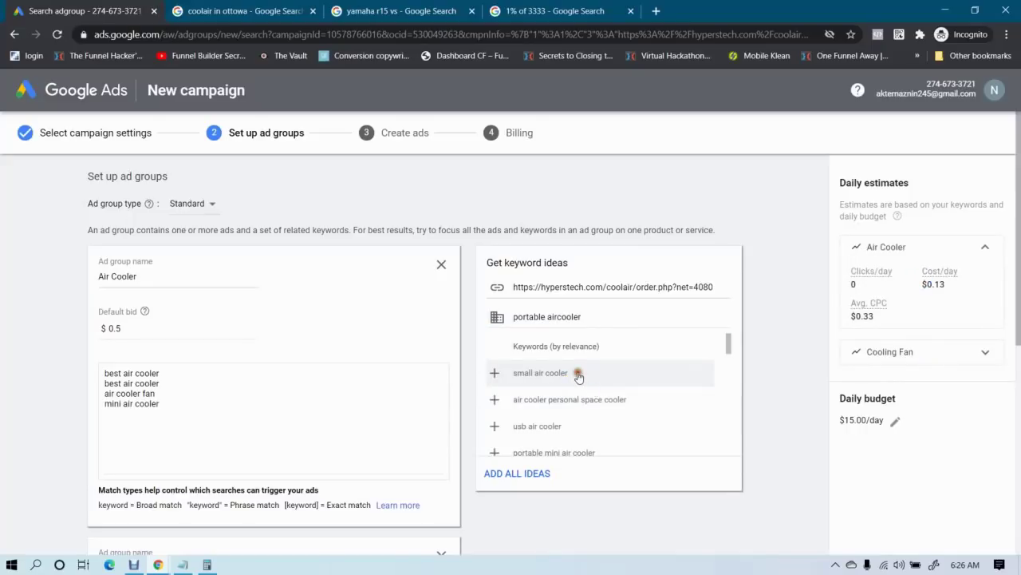
pyautogui.click(582, 378)
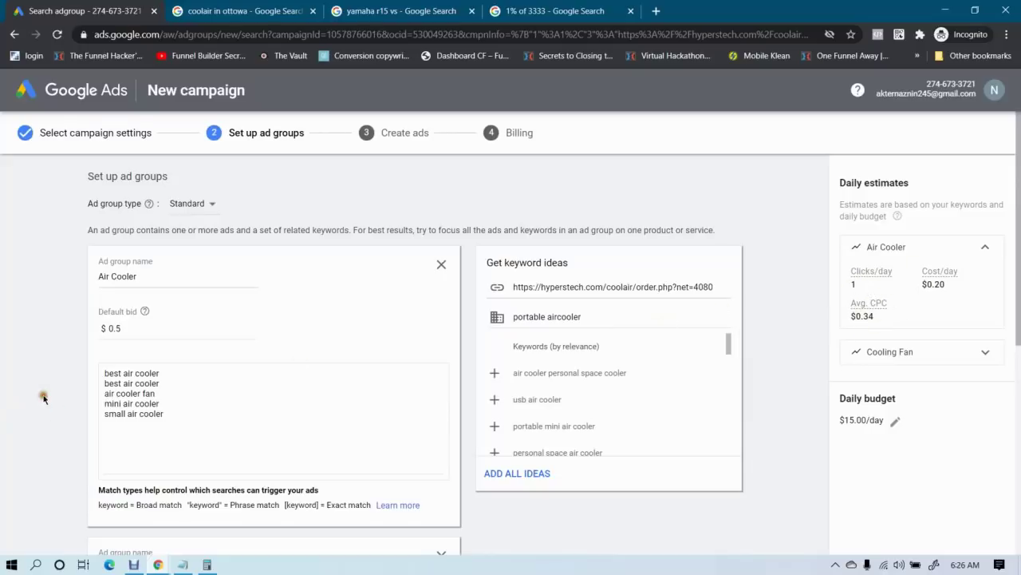
pyautogui.click(183, 422)
pyautogui.hotkey('ctrl', 'a')
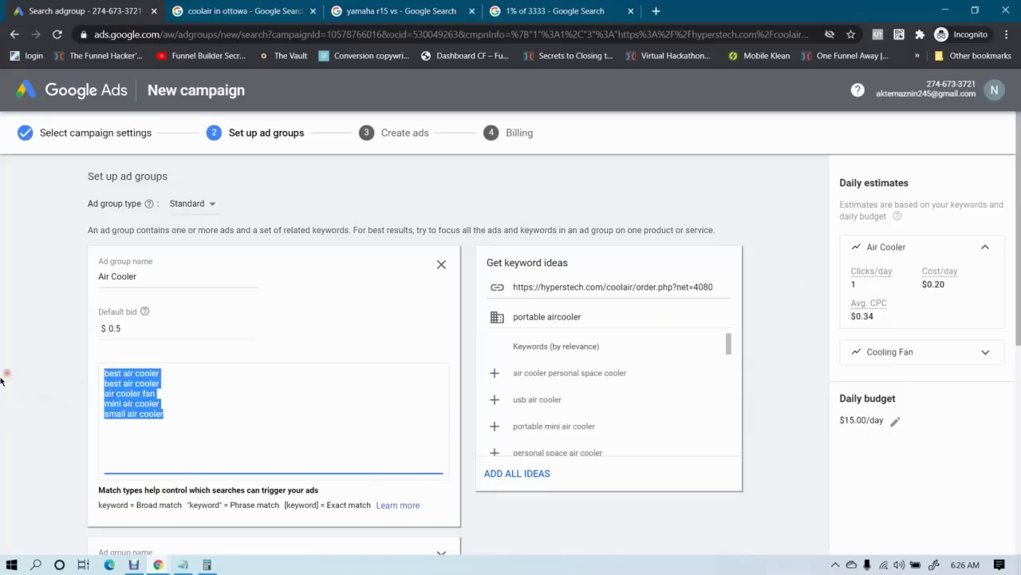
# Select various keyword lines, ending on 'mini air cooler' and 'small air cooler'
pyautogui.click(2, 381)
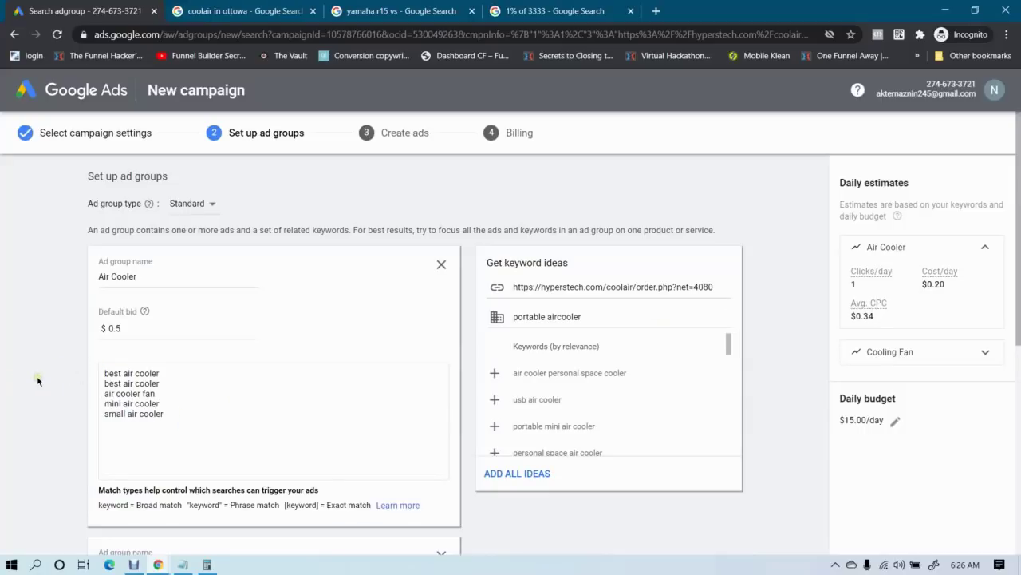
pyautogui.moveTo(180, 417); pyautogui.dragTo(87, 381)
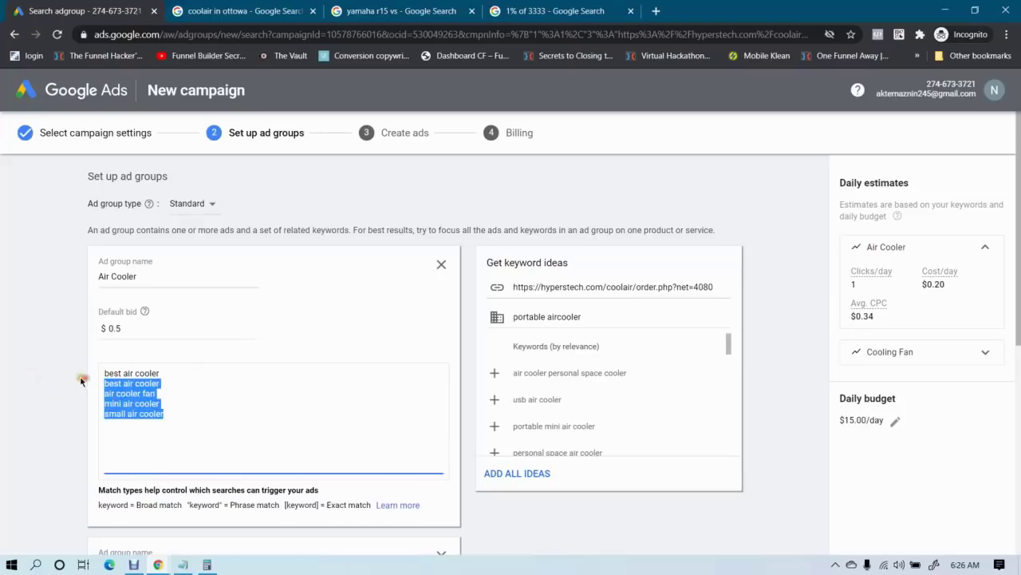
pyautogui.click(71, 381)
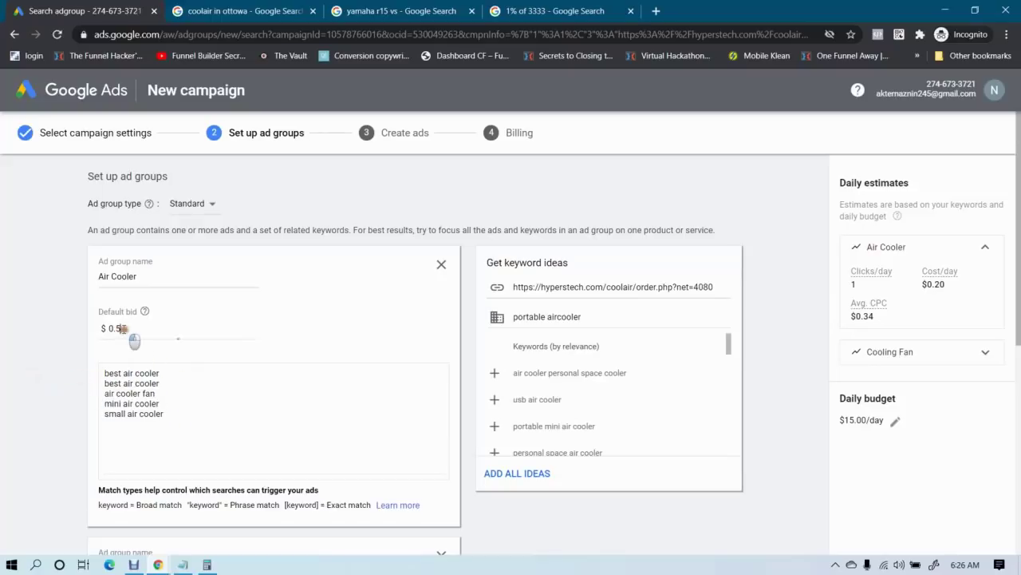
pyautogui.click(124, 328)
pyautogui.moveTo(169, 415); pyautogui.dragTo(102, 380)
pyautogui.click(14, 405)
pyautogui.scroll(-1, 25, 397)
pyautogui.scroll(-1, 25, 397)
pyautogui.scroll(1, 24, 397)
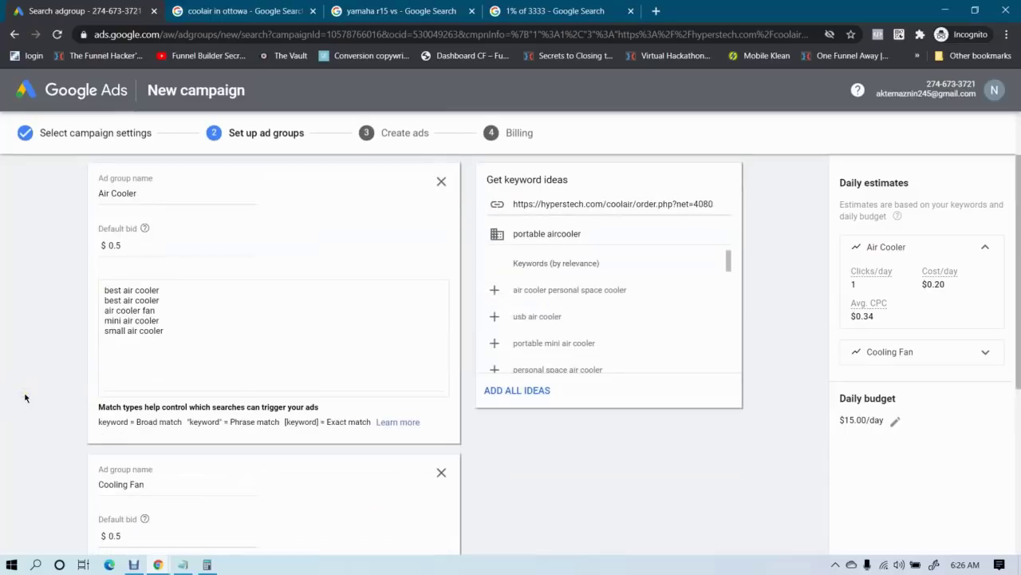
pyautogui.scroll(-1, 14, 414)
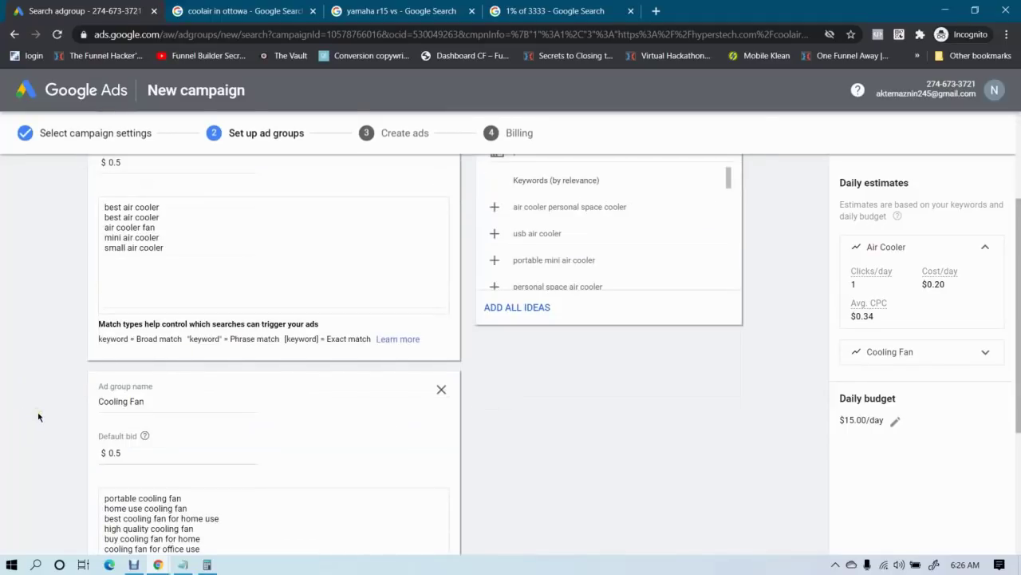
pyautogui.scroll(1, 38, 416)
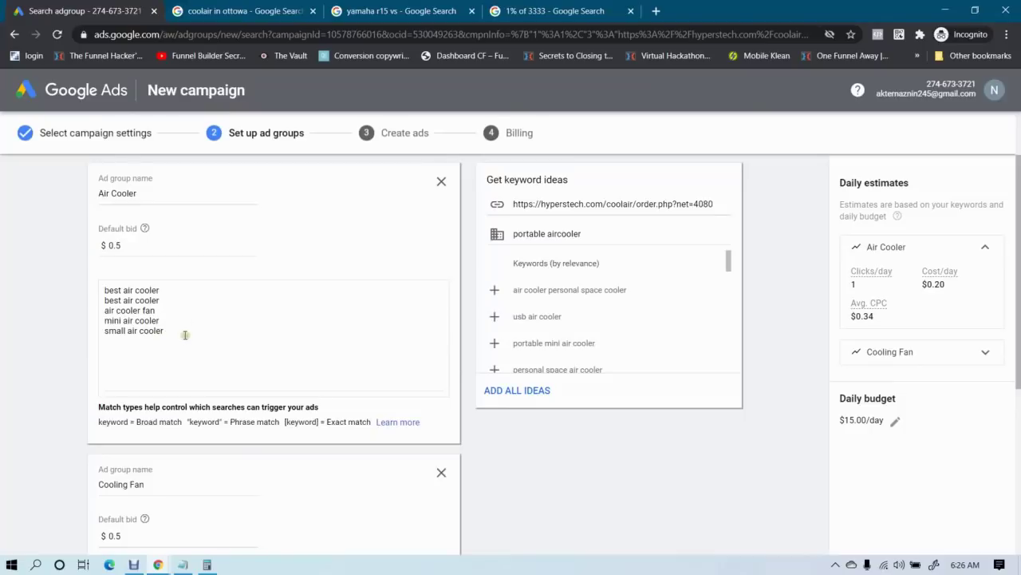
pyautogui.moveTo(185, 332); pyautogui.dragTo(68, 320)
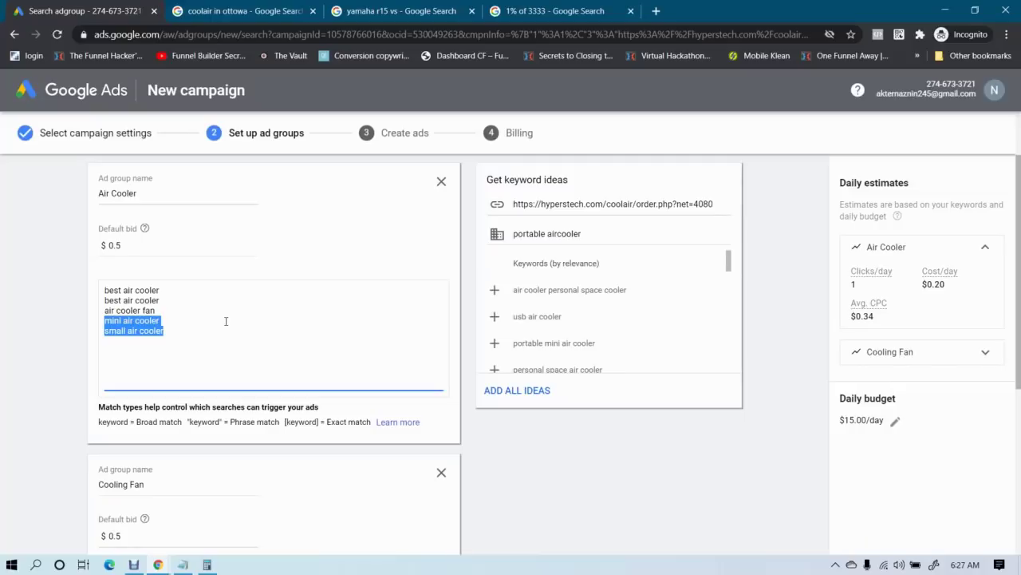
# Check the 1% of 3333 calculator result, then return to the keyword list
pyautogui.click(558, 11)
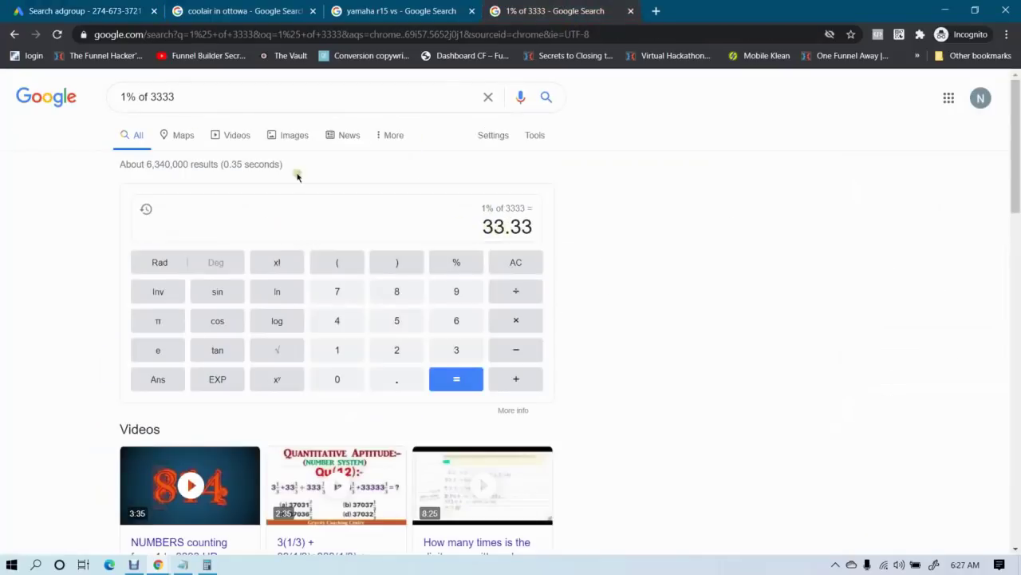
pyautogui.click(56, 11)
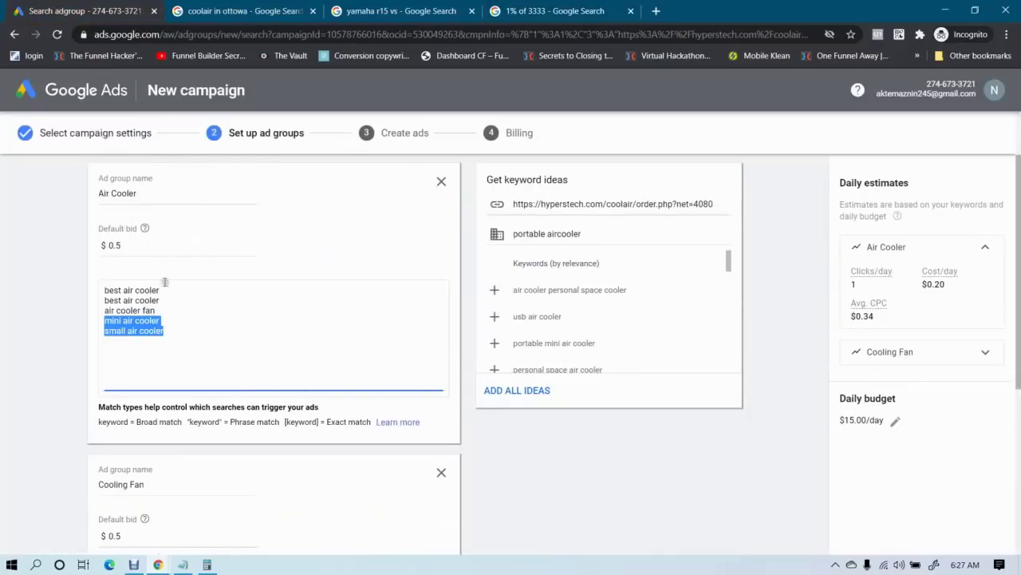
pyautogui.click(170, 329)
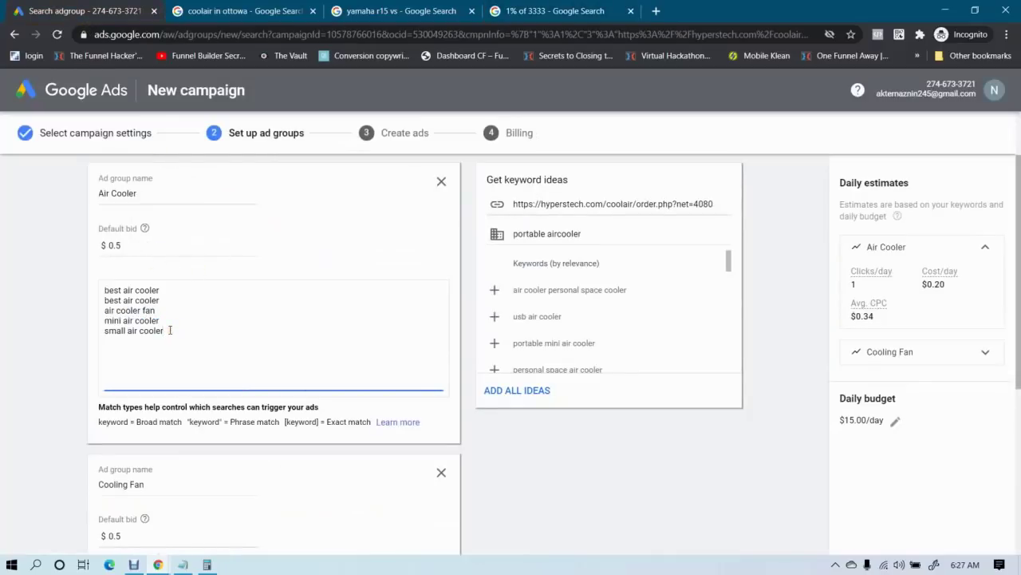
pyautogui.moveTo(178, 337); pyautogui.dragTo(24, 290)
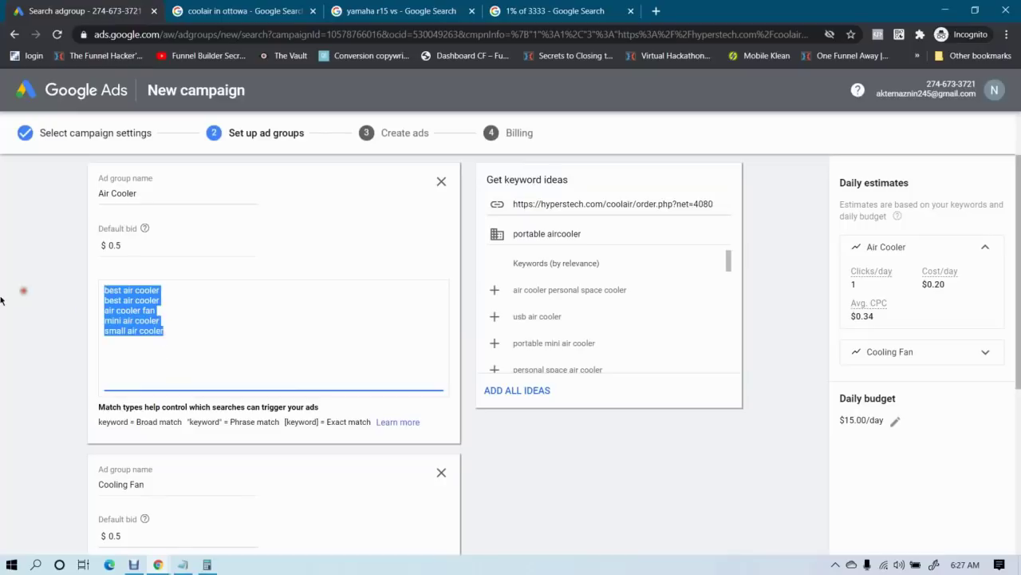
pyautogui.click(178, 322)
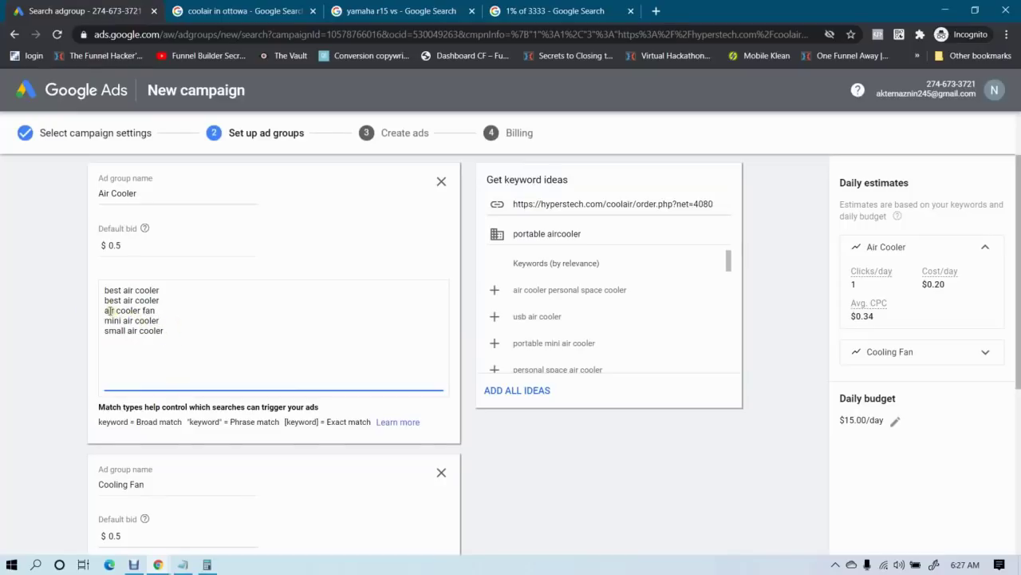
# Delete the last three keywords, then remove the duplicate 'best air cooler' line
pyautogui.moveTo(103, 309); pyautogui.dragTo(210, 334)
pyautogui.press('BackSpace')
pyautogui.press('BackSpace')
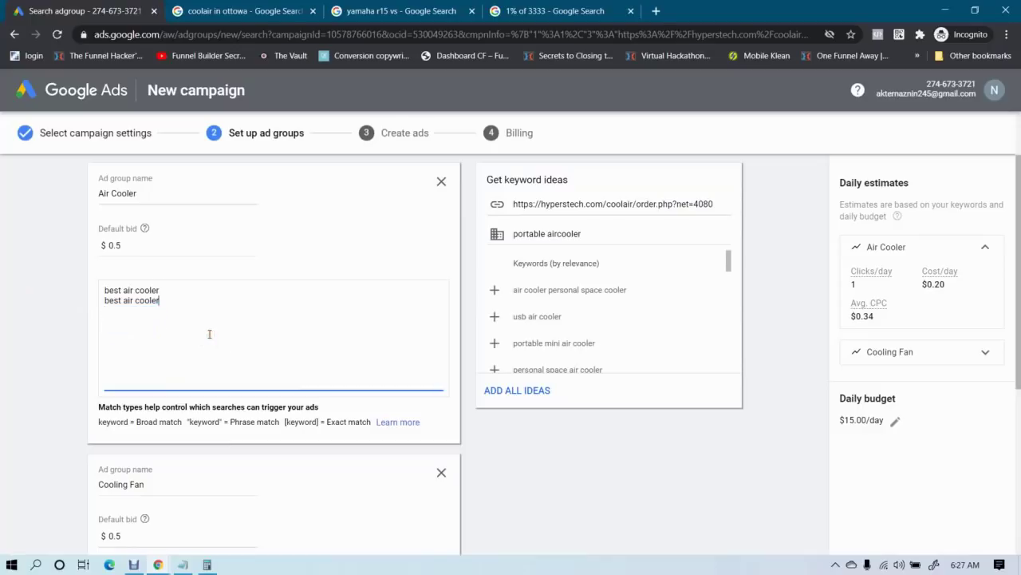
pyautogui.click(35, 302)
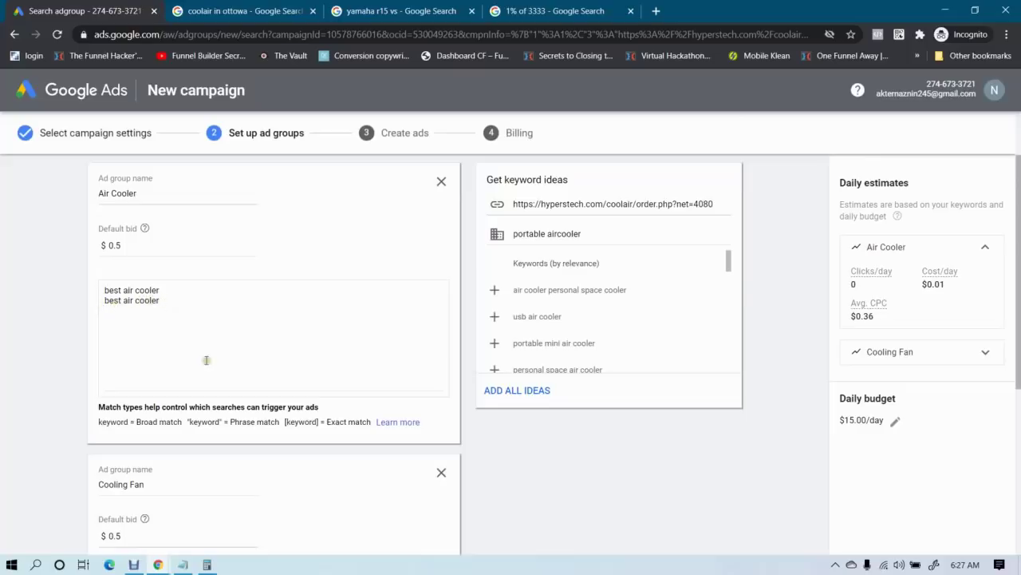
pyautogui.moveTo(179, 302); pyautogui.dragTo(96, 315)
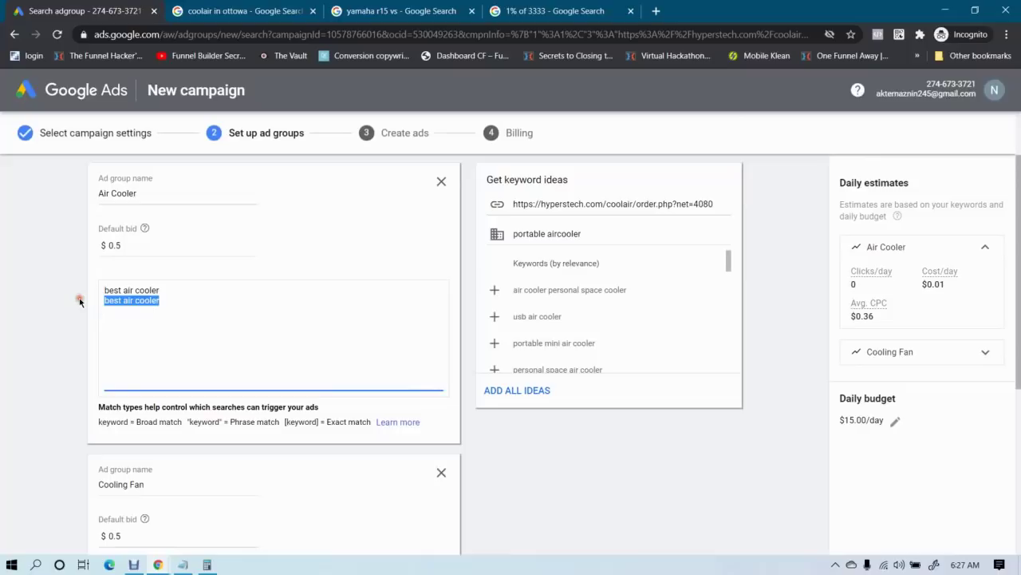
pyautogui.press('BackSpace')
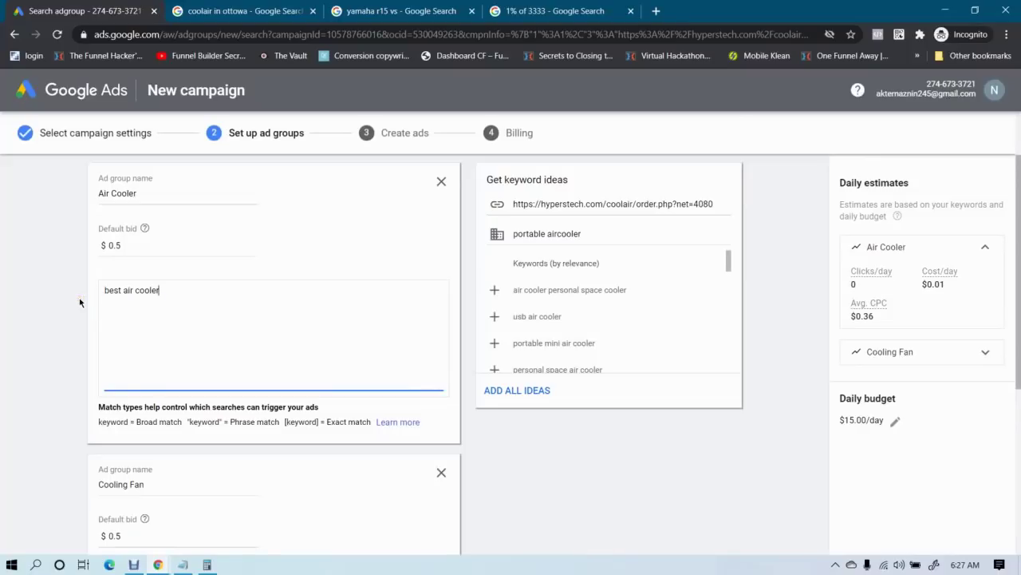
# Paste two more copies of 'best air cooler', wrapping them as "phrase" and [exact] match
pyautogui.click(103, 294)
pyautogui.moveTo(104, 295); pyautogui.dragTo(183, 306)
pyautogui.hotkey('ctrl', 'c')
pyautogui.click(188, 298)
pyautogui.hotkey('ctrl', 'v')
pyautogui.press('Return')
pyautogui.hotkey('ctrl', 'v')
pyautogui.moveTo(105, 290); pyautogui.dragTo(178, 301)
pyautogui.click(165, 298)
pyautogui.click(166, 299)
pyautogui.write('"')
pyautogui.click(105, 300)
pyautogui.write('"')
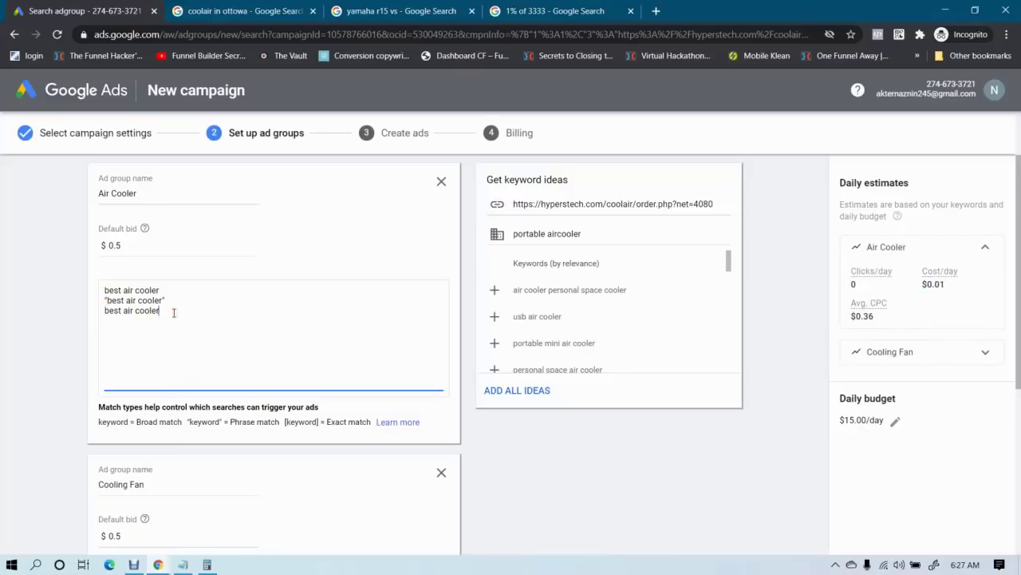
pyautogui.write(']')
pyautogui.click(104, 309)
pyautogui.write('[')
pyautogui.moveTo(180, 313); pyautogui.dragTo(74, 285)
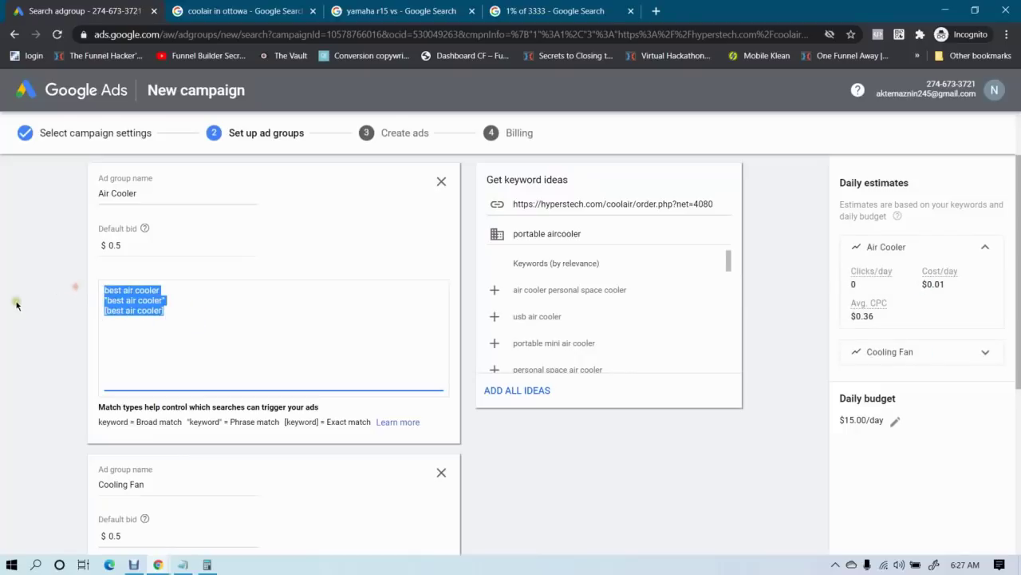
pyautogui.click(16, 303)
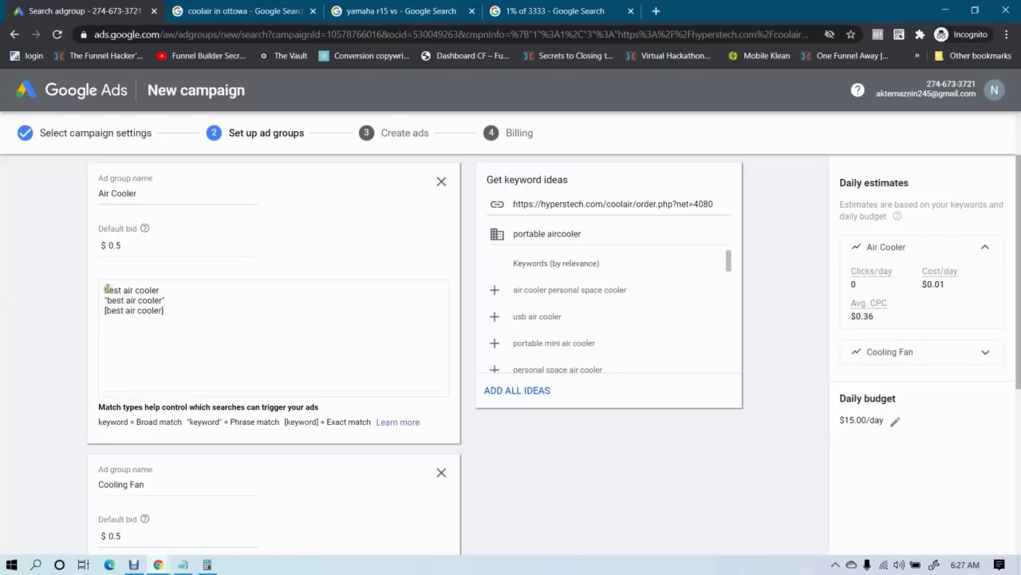
# Review the broad, phrase and exact match lines, adding the missing closing quote to the phrase line
pyautogui.moveTo(106, 289); pyautogui.dragTo(170, 289)
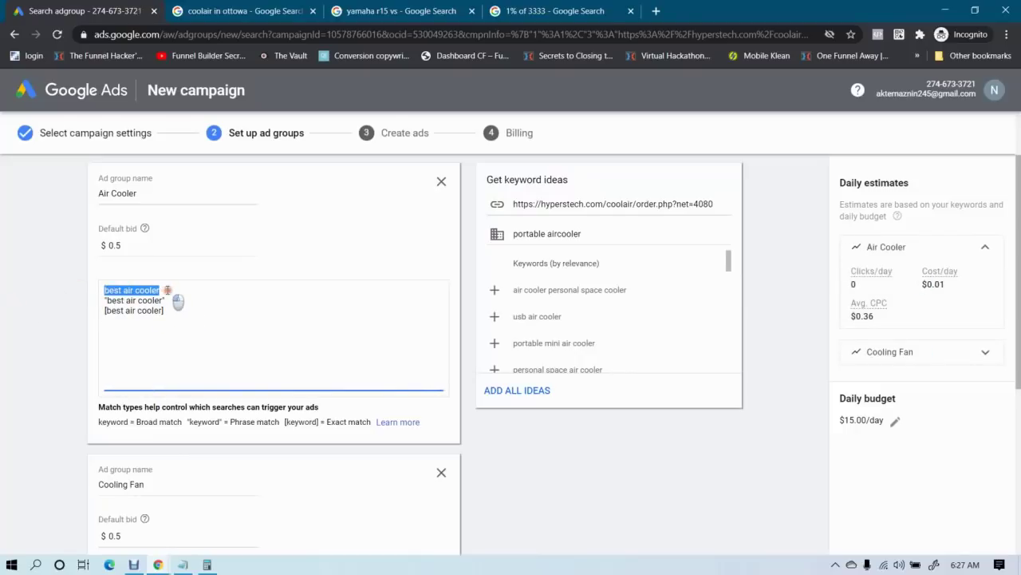
pyautogui.click(173, 290)
pyautogui.click(138, 290)
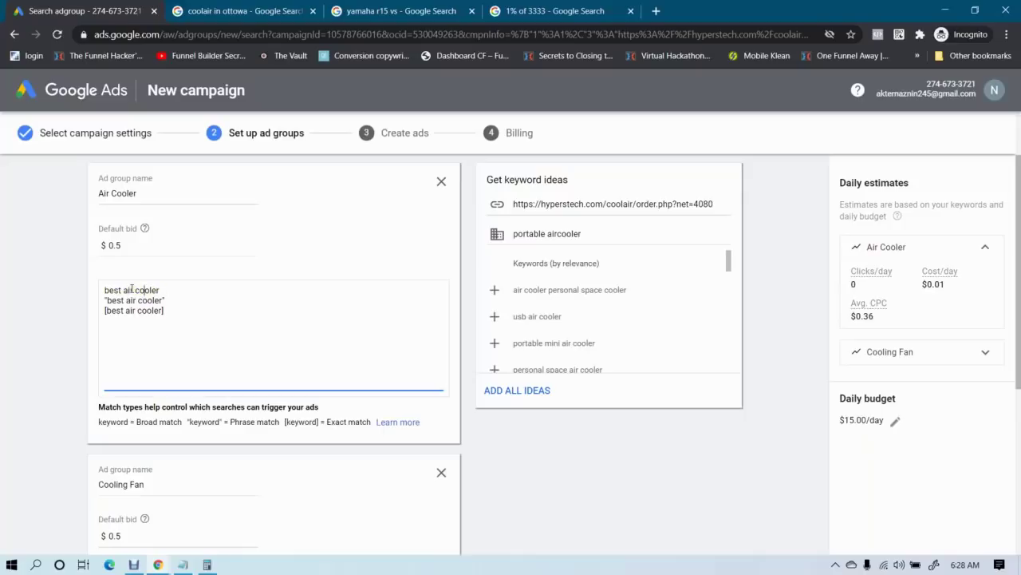
pyautogui.click(162, 290)
pyautogui.moveTo(166, 293); pyautogui.dragTo(59, 273)
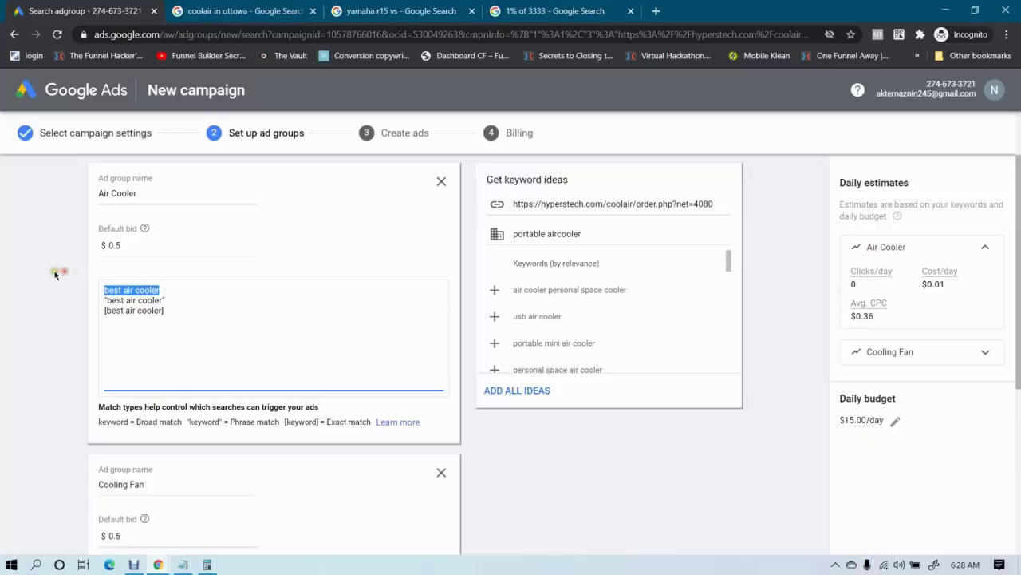
pyautogui.click(55, 272)
pyautogui.click(106, 291)
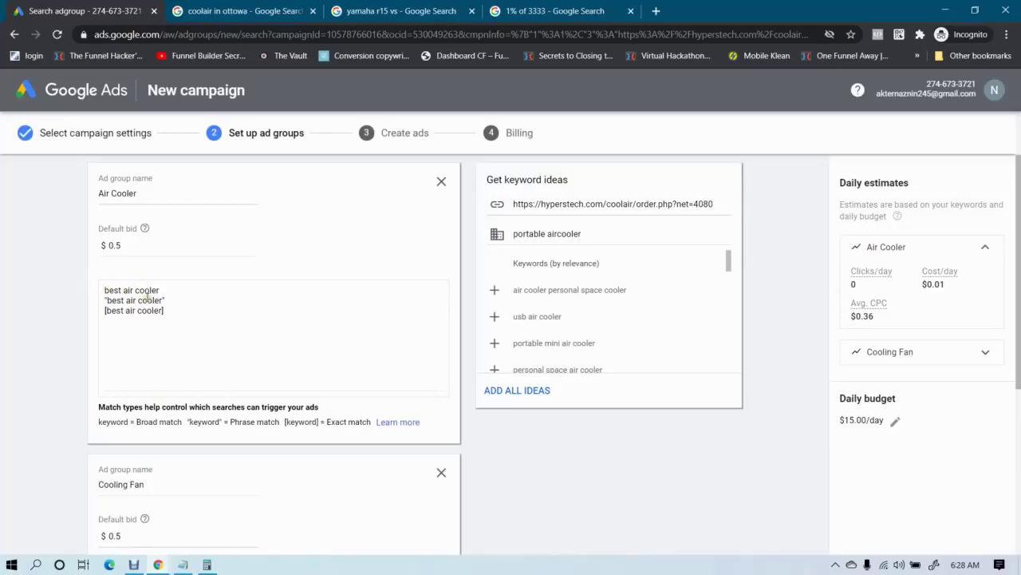
pyautogui.click(112, 300)
pyautogui.moveTo(108, 300); pyautogui.dragTo(161, 301)
pyautogui.click(164, 300)
pyautogui.write('"')
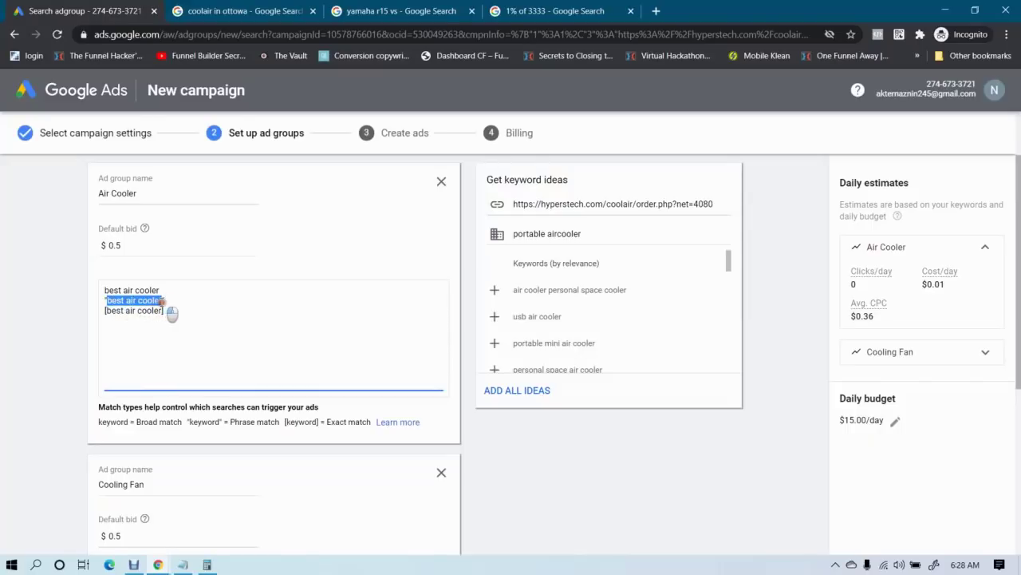
pyautogui.click(145, 302)
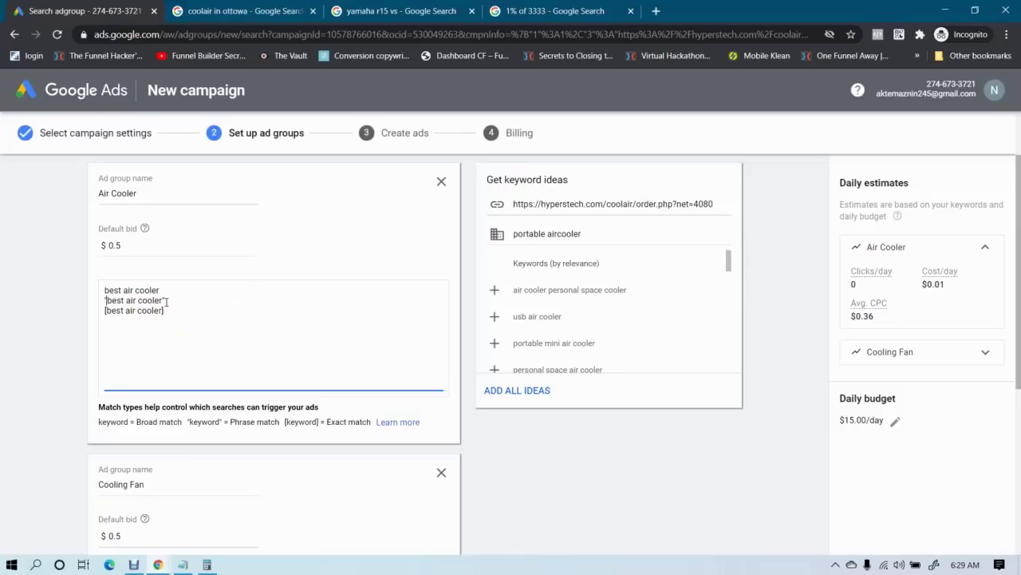
pyautogui.moveTo(108, 300); pyautogui.dragTo(162, 301)
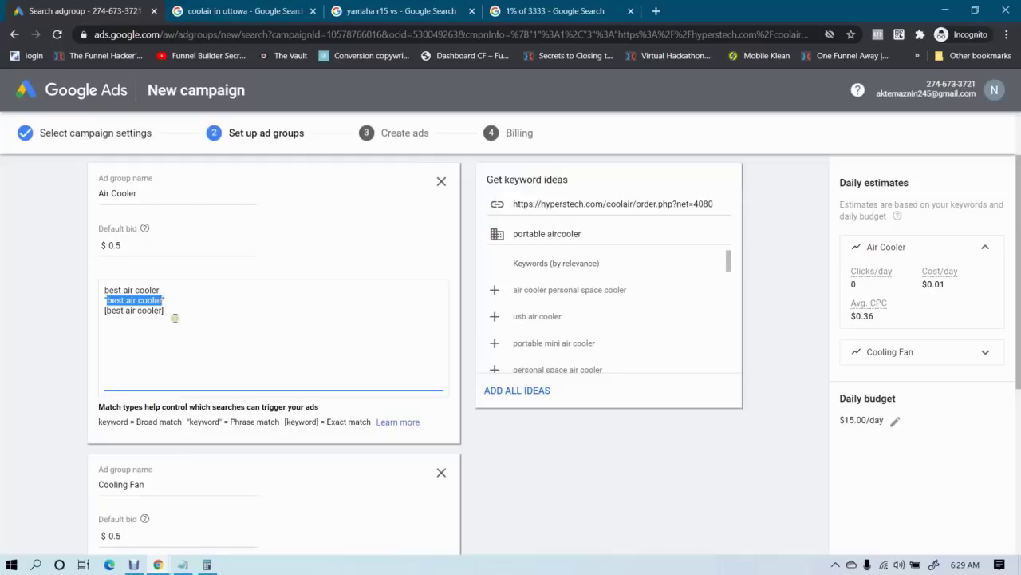
pyautogui.click(116, 292)
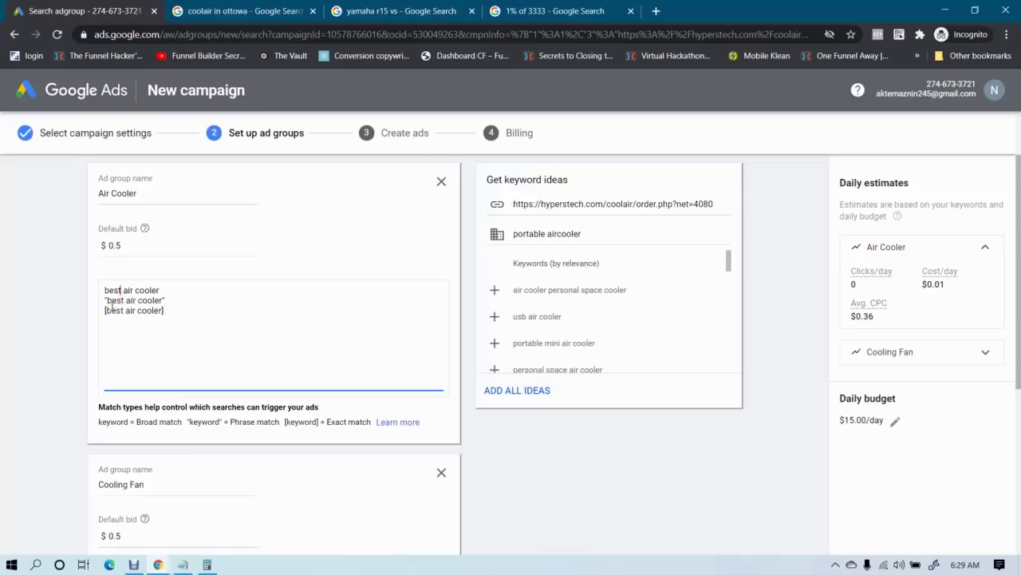
pyautogui.moveTo(105, 310); pyautogui.dragTo(163, 310)
pyautogui.click(128, 312)
pyautogui.moveTo(106, 311); pyautogui.dragTo(161, 312)
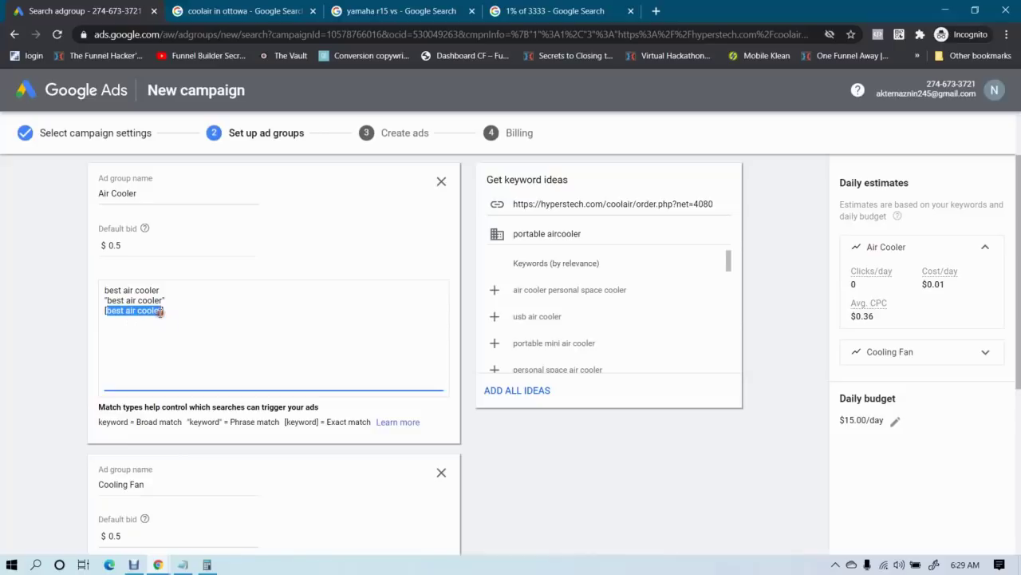
pyautogui.click(126, 309)
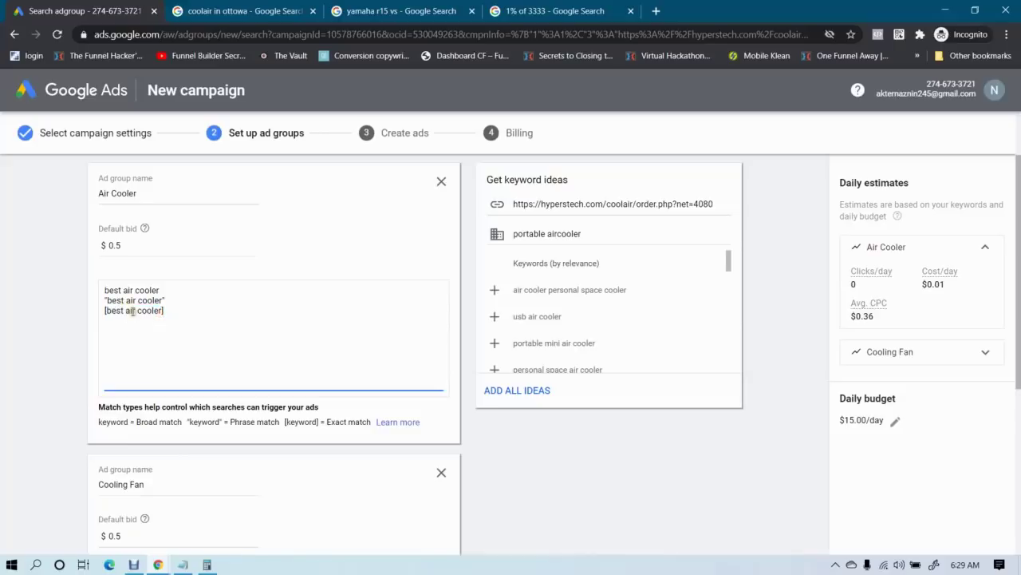
pyautogui.moveTo(109, 310); pyautogui.dragTo(165, 314)
pyautogui.click(159, 310)
pyautogui.click(172, 313)
# Inspect the new '+air cooler' keyword line
pyautogui.click(104, 324)
pyautogui.moveTo(107, 320); pyautogui.dragTo(153, 322)
pyautogui.click(141, 322)
pyautogui.click(146, 321)
pyautogui.click(122, 316)
pyautogui.moveTo(109, 320); pyautogui.dragTo(150, 322)
# Make the fourth keyword read '+air +cooler', then open a new browser tab
pyautogui.click(148, 321)
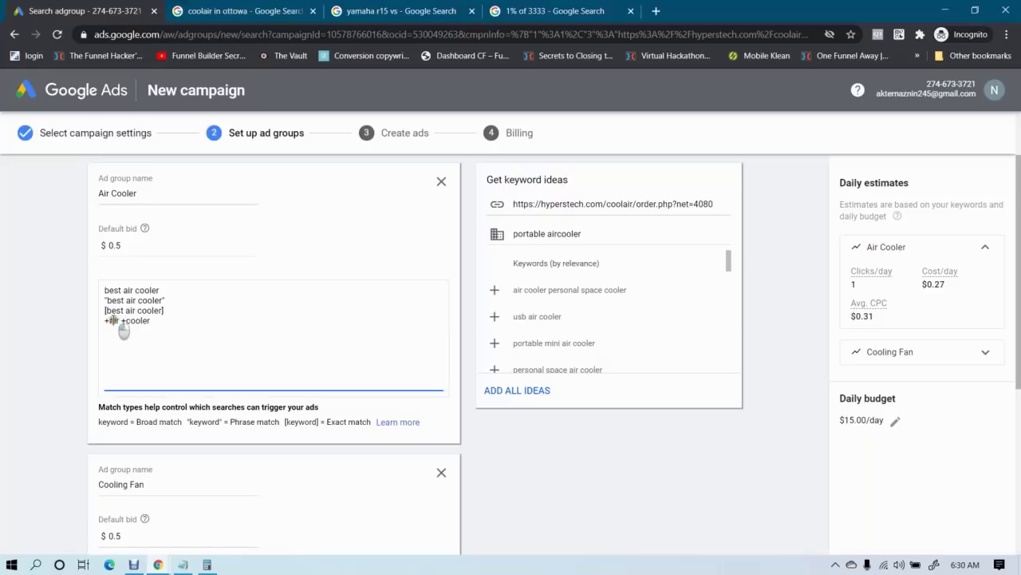
pyautogui.moveTo(160, 327); pyautogui.dragTo(75, 324)
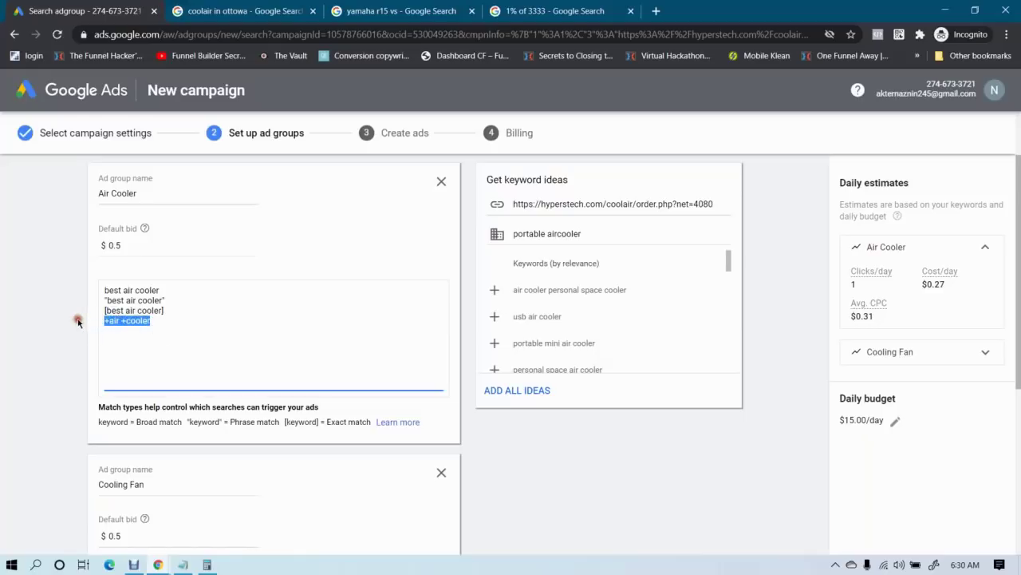
pyautogui.click(32, 331)
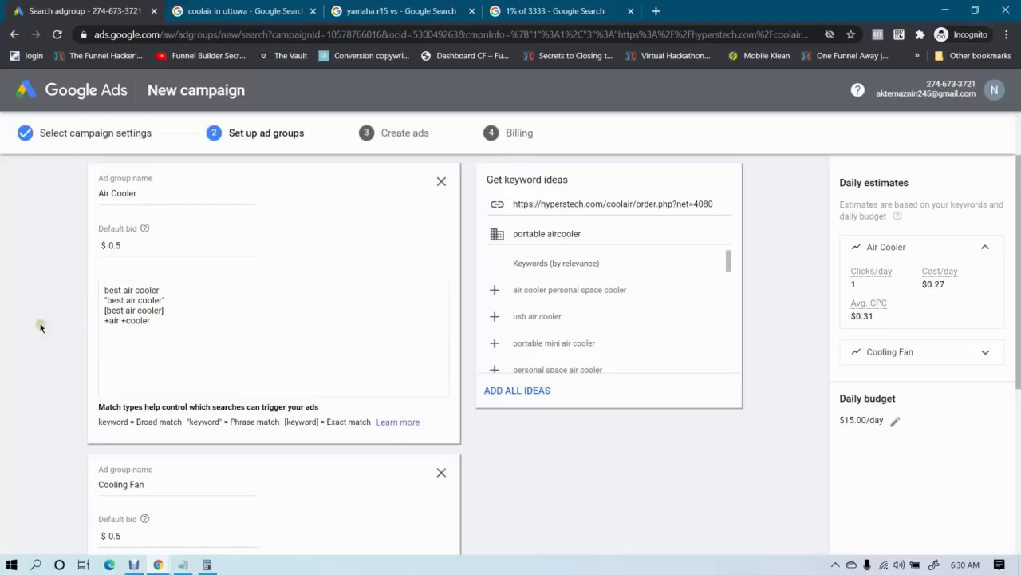
pyautogui.click(169, 325)
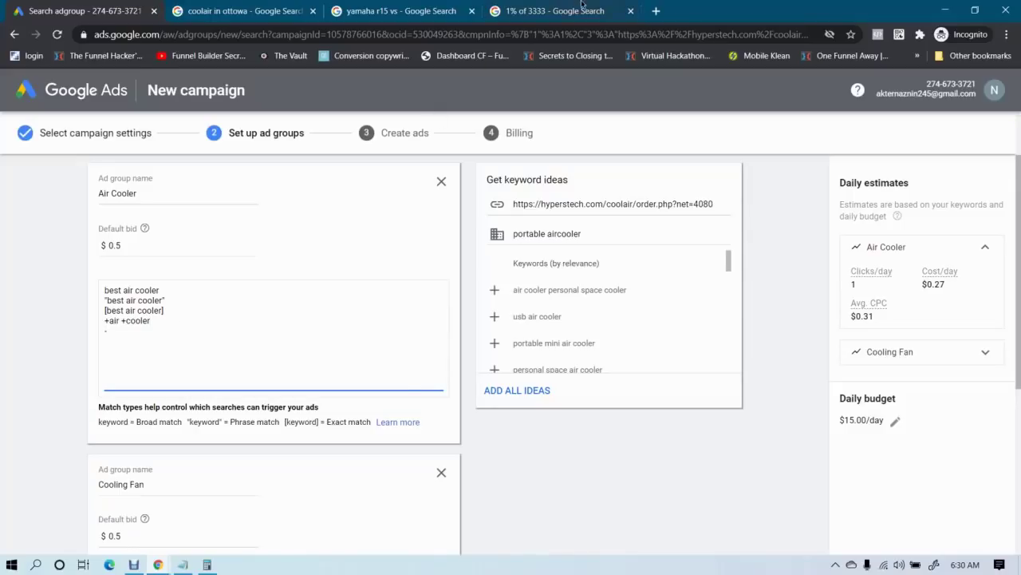
pyautogui.click(656, 10)
# Search Google for 'air cooler', then add -walton and -amazon as negative keywords
pyautogui.write('air c')
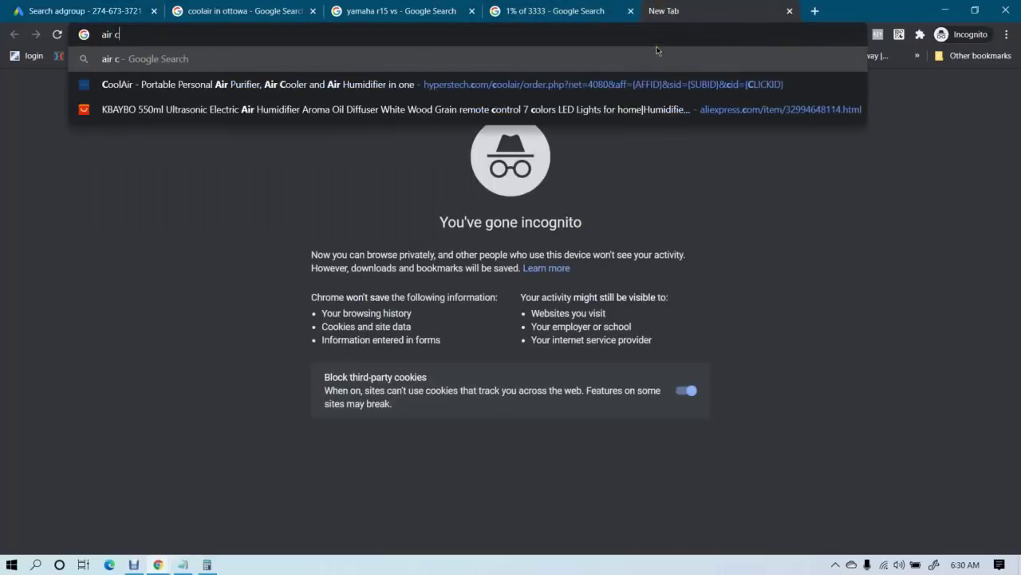
pyautogui.write('ooler')
pyautogui.press('Return')
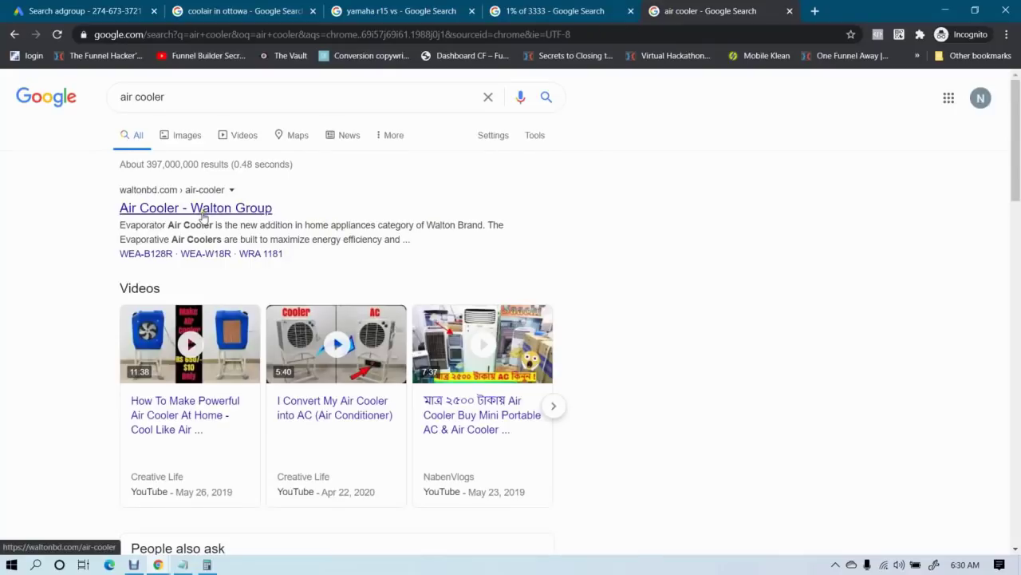
pyautogui.click(107, 8)
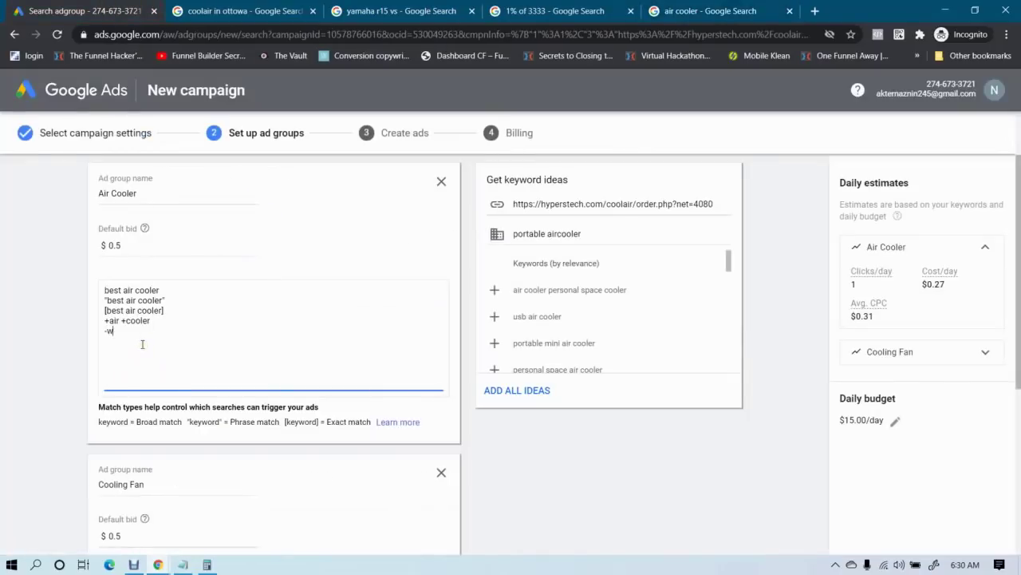
pyautogui.write('-walton')
pyautogui.press('Return')
pyautogui.write('-amazon')
# Scan the air cooler search results for more competitor brand names
pyautogui.click(663, 10)
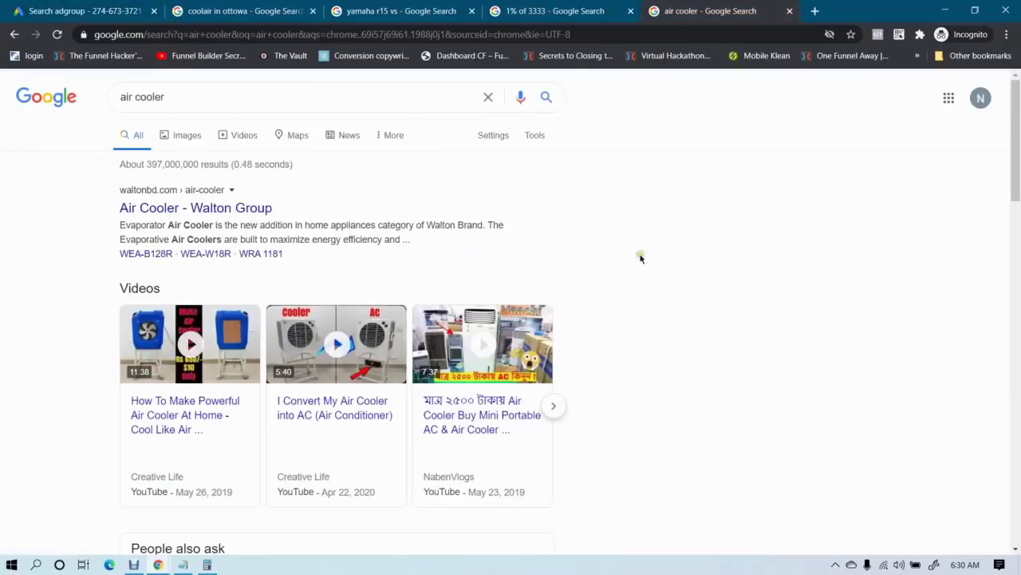
pyautogui.scroll(-3, 645, 287)
pyautogui.scroll(-2, 644, 292)
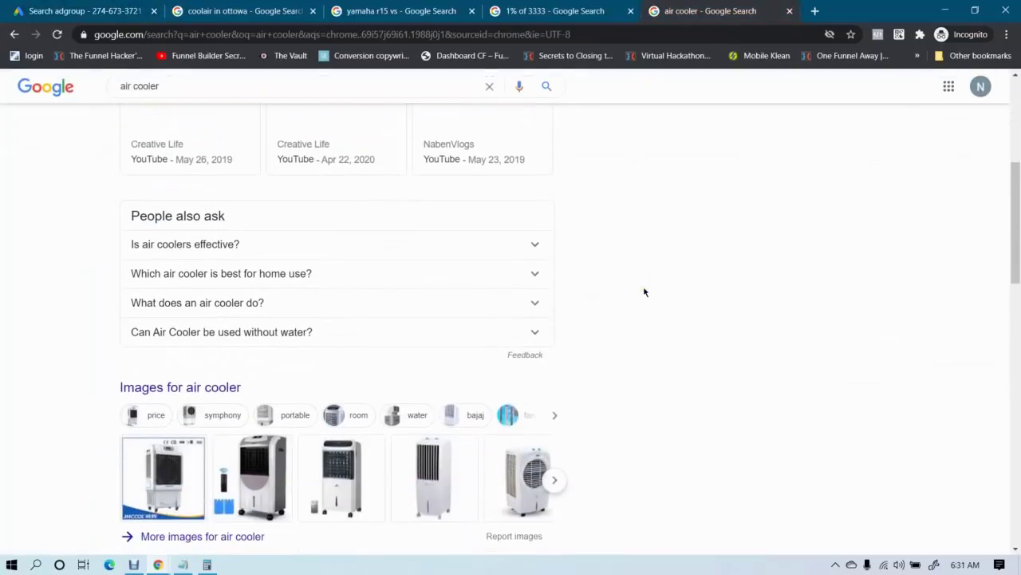
pyautogui.scroll(-3, 644, 292)
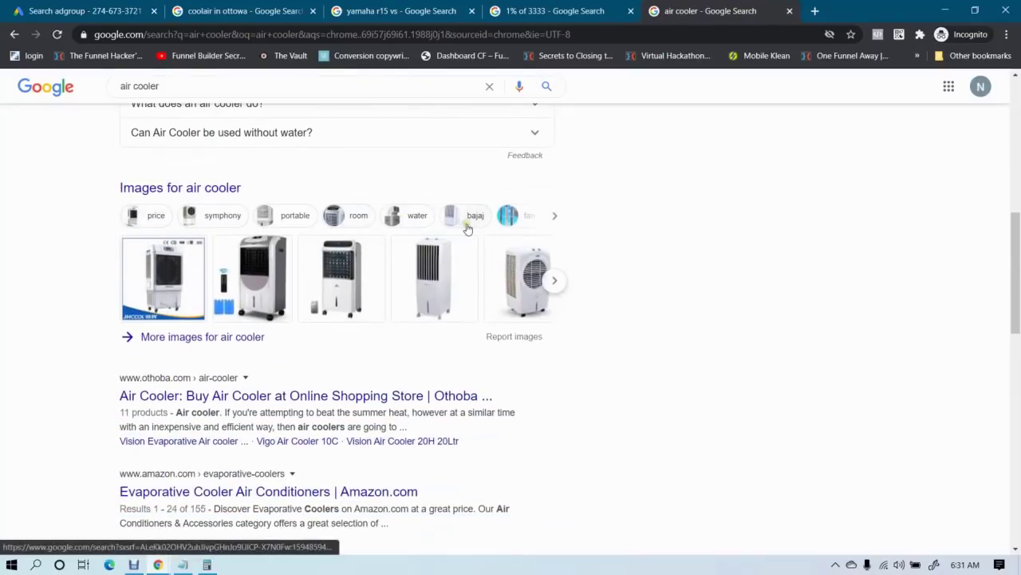
pyautogui.click(123, 6)
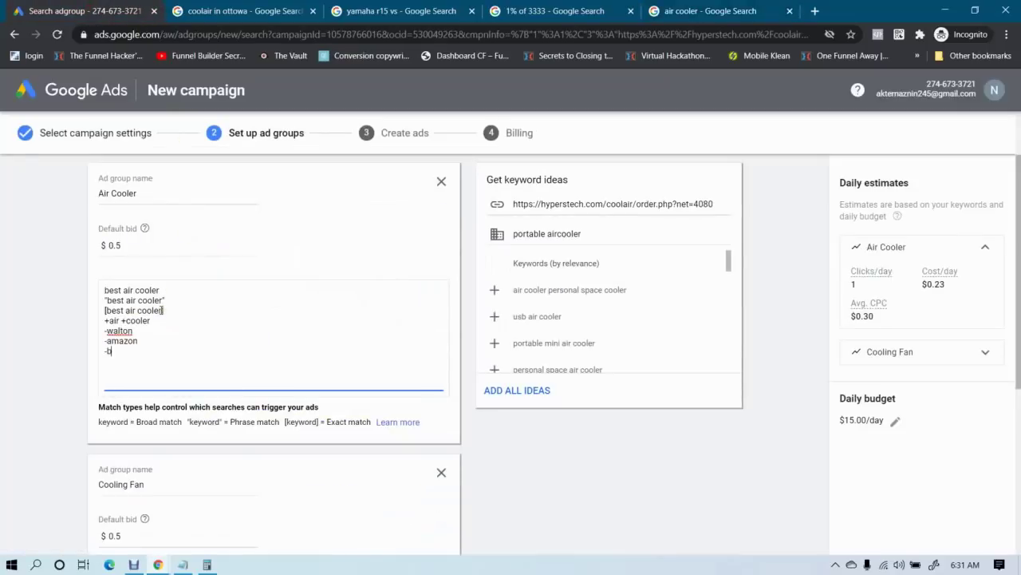
# Finish the -bajaj negative keyword and load more keyword ideas with SEE MORE
pyautogui.write('jaj')
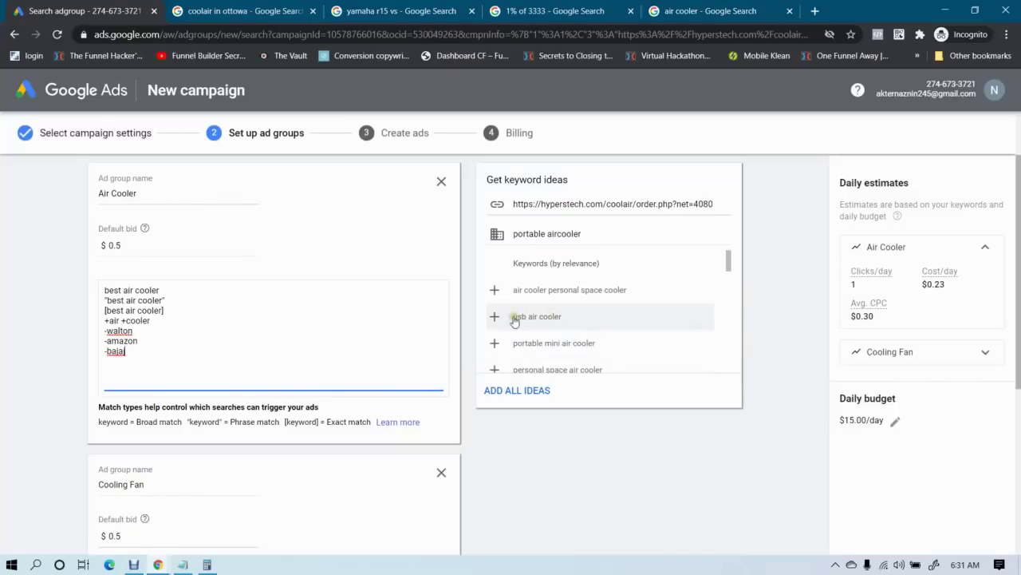
pyautogui.scroll(-1, 600, 333)
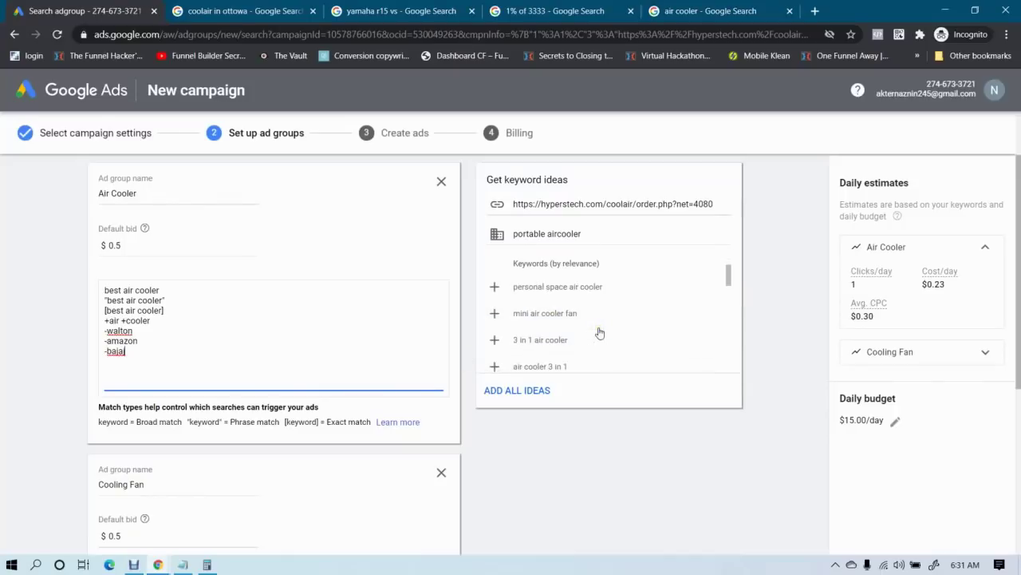
pyautogui.scroll(-2, 600, 333)
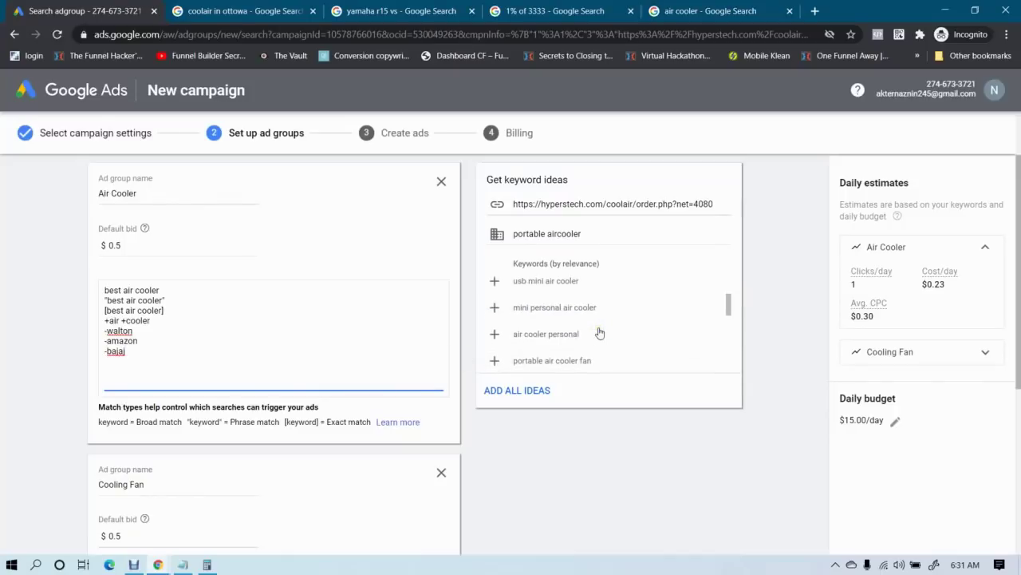
pyautogui.scroll(-1, 600, 333)
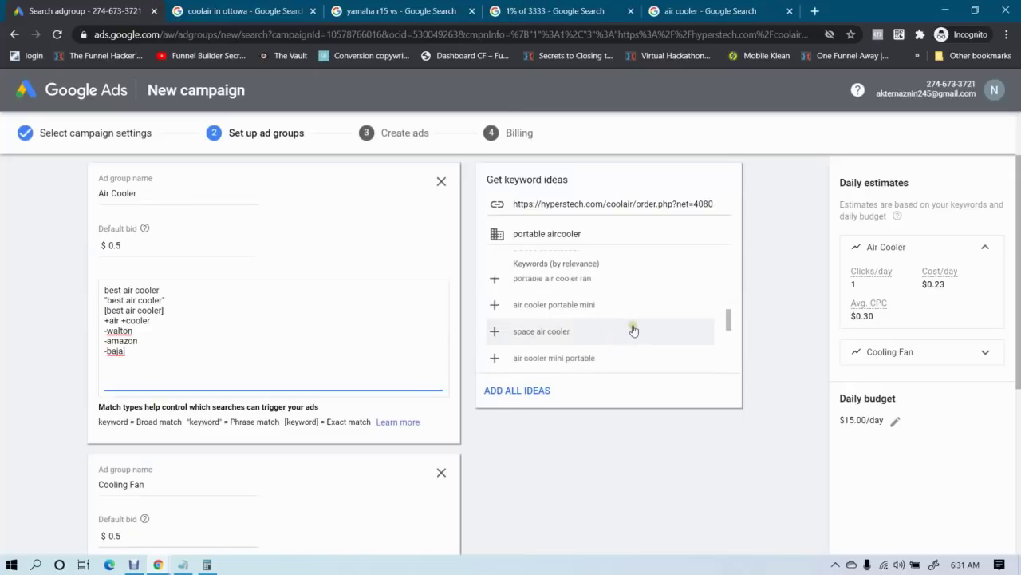
pyautogui.scroll(-1, 634, 330)
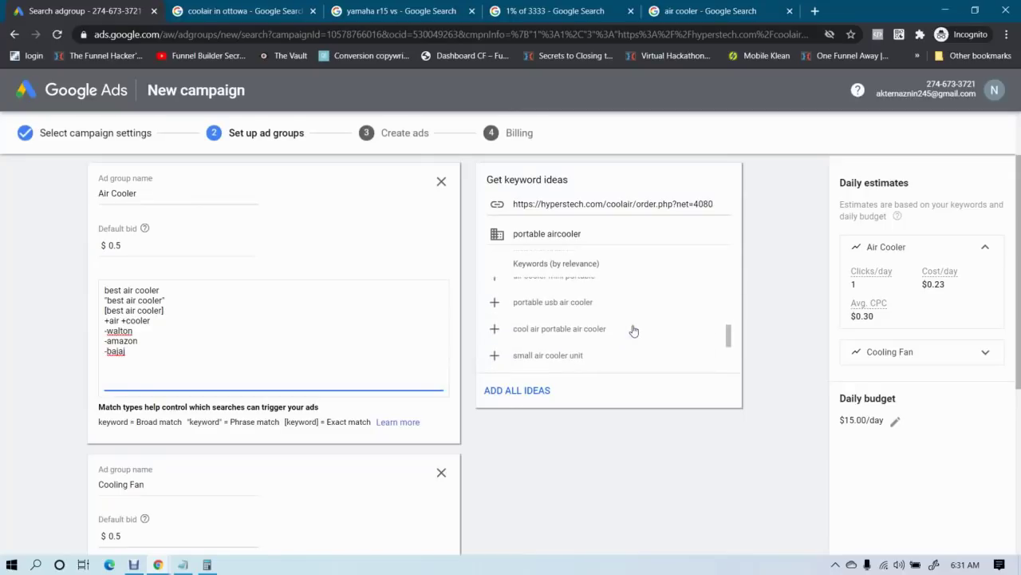
pyautogui.scroll(-1, 633, 330)
pyautogui.scroll(-1, 633, 330)
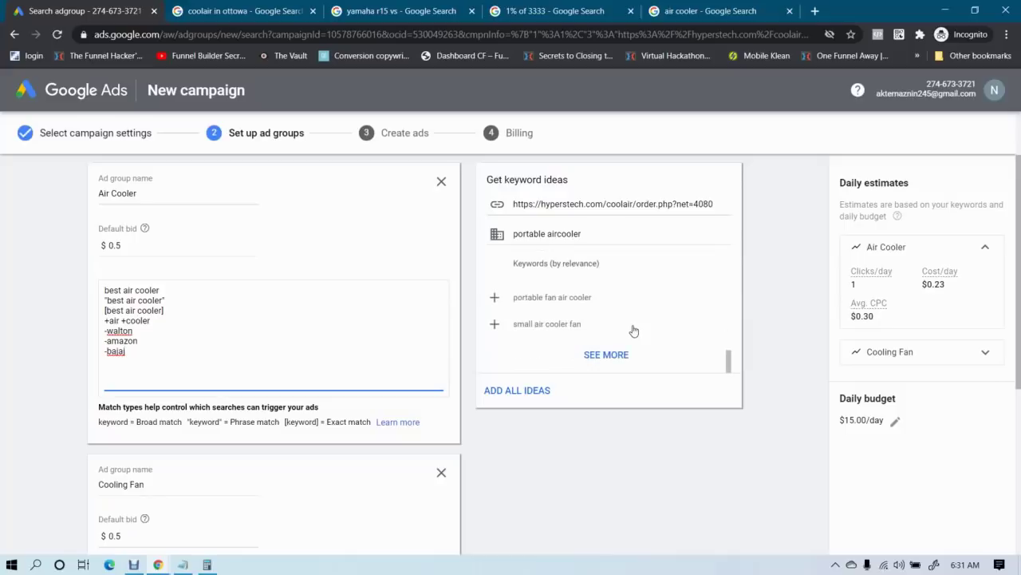
pyautogui.click(606, 355)
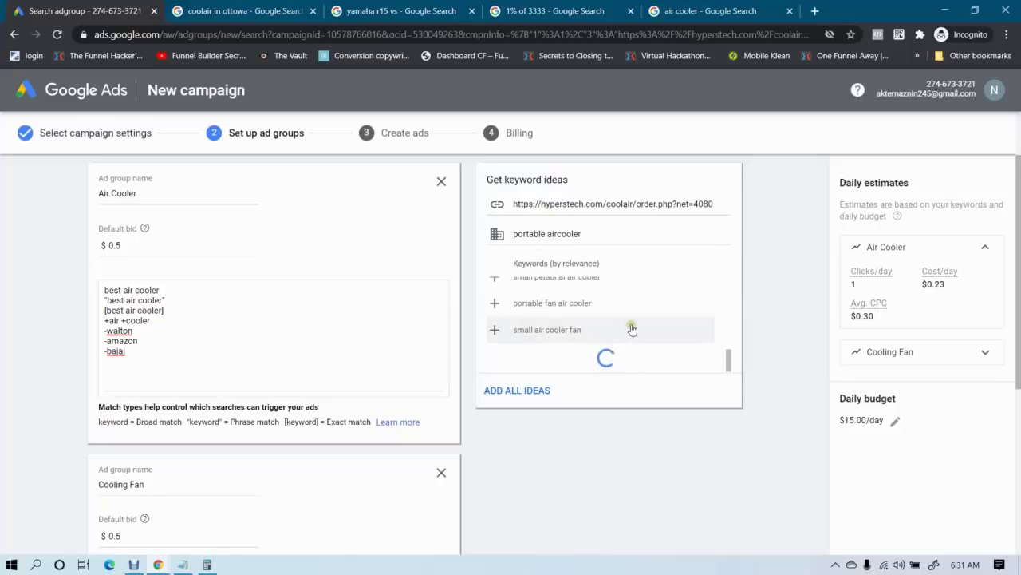
pyautogui.scroll(-3, 637, 322)
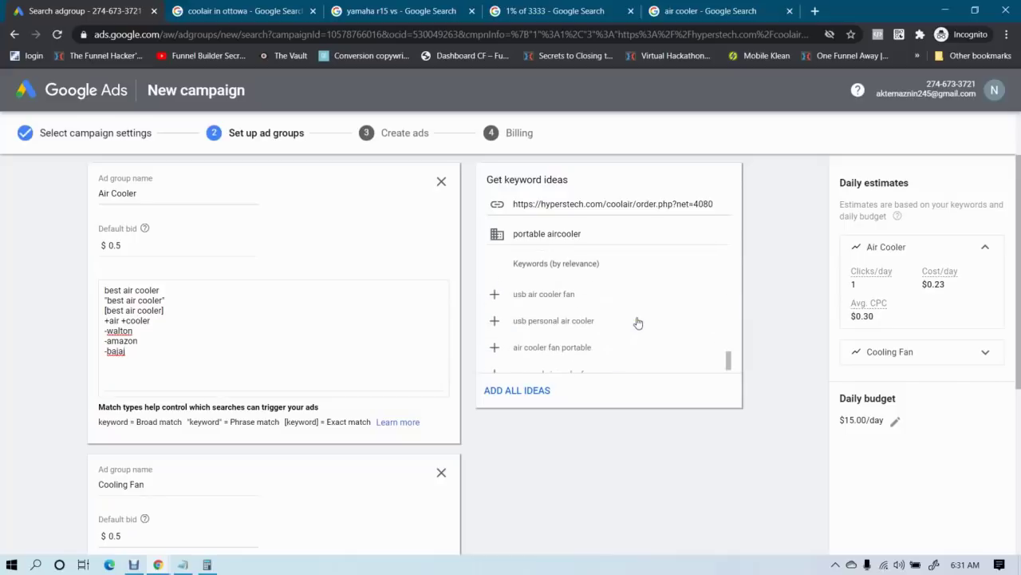
pyautogui.scroll(-1, 638, 323)
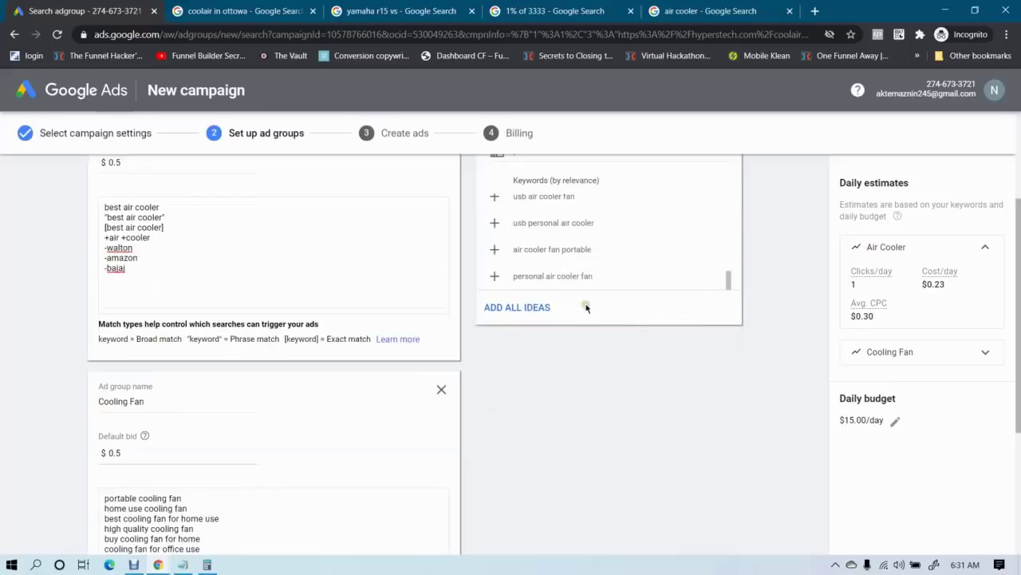
# Recheck the air cooler search results, then resume editing the Air Cooler keyword list
pyautogui.click(731, 4)
pyautogui.scroll(-9, 542, 354)
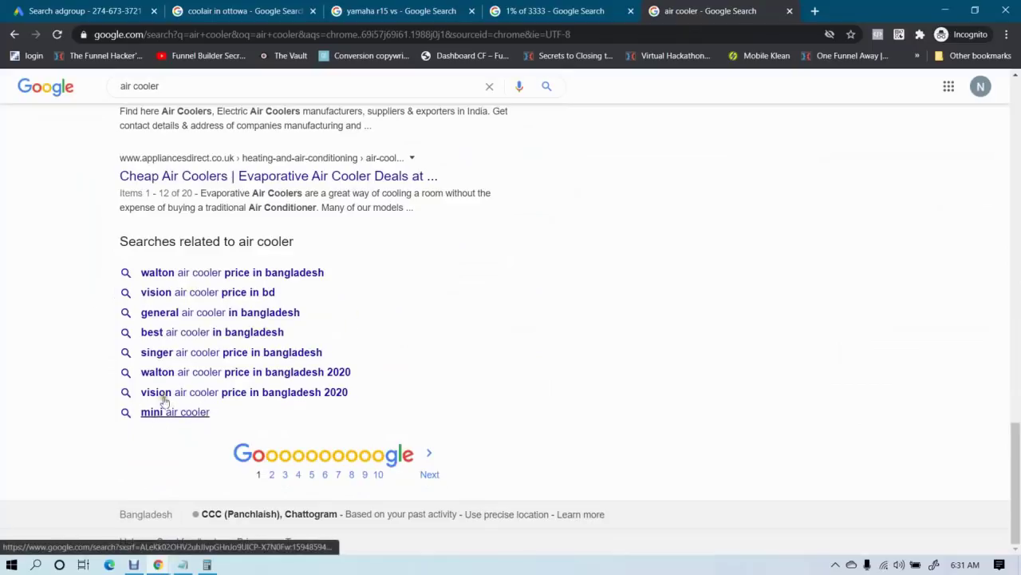
pyautogui.scroll(4, 408, 356)
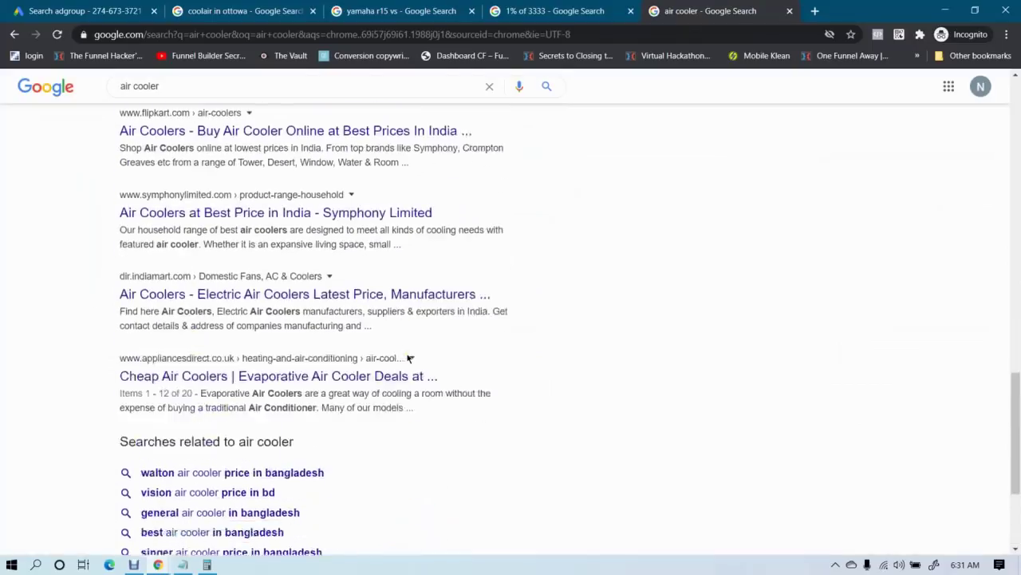
pyautogui.click(120, 6)
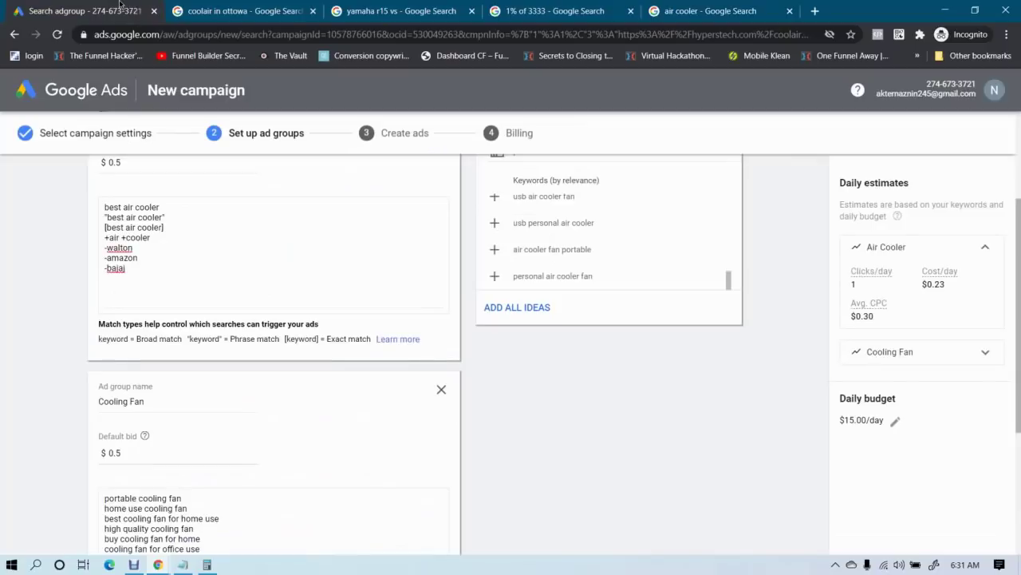
pyautogui.click(129, 271)
pyautogui.click(19, 289)
# Save the ad groups and continue to the Create ads step
pyautogui.scroll(-2, 32, 307)
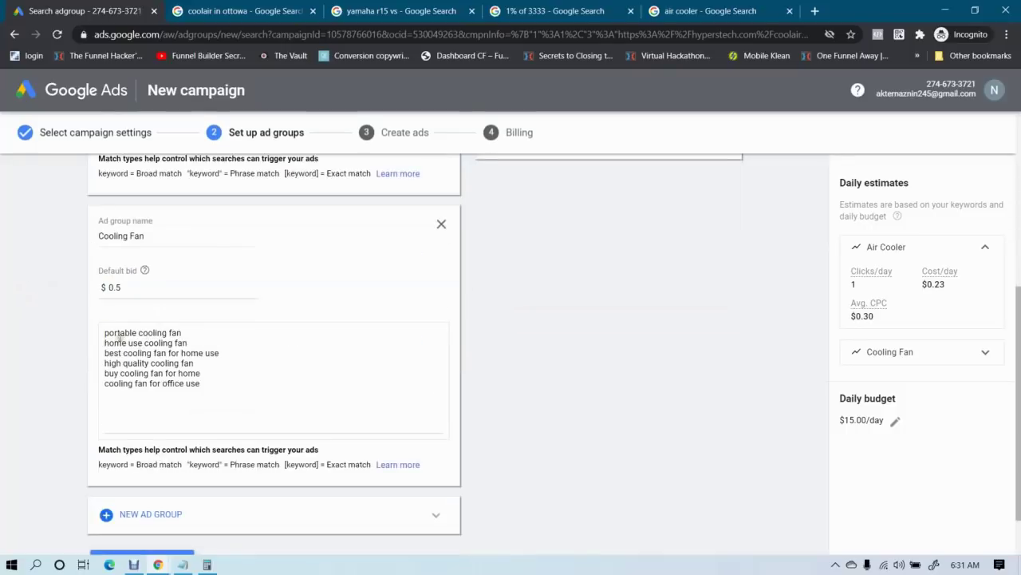
pyautogui.moveTo(236, 370); pyautogui.dragTo(2, 299)
pyautogui.click(84, 340)
pyautogui.scroll(-1, 547, 331)
pyautogui.click(156, 496)
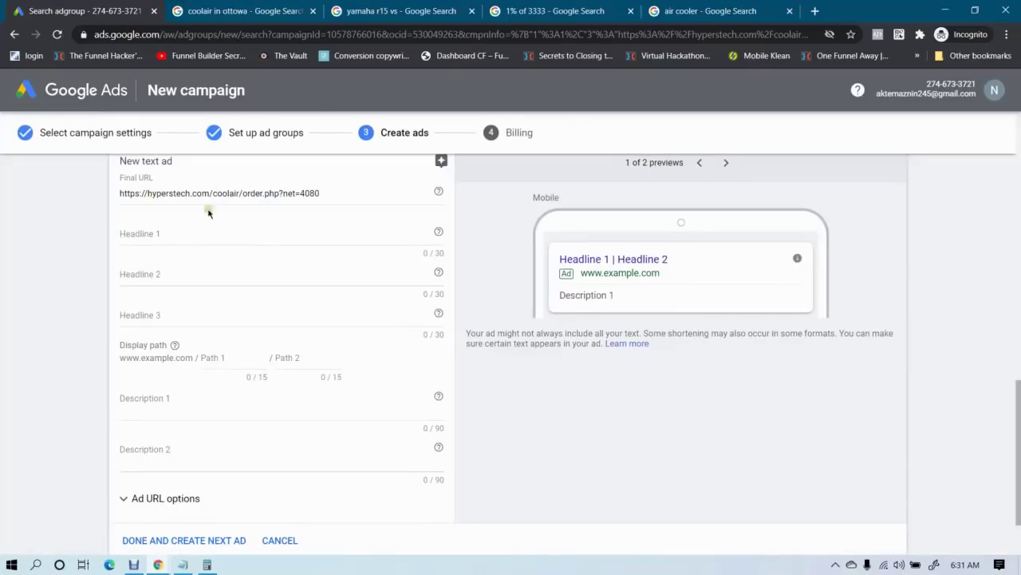
# Copy the CoolAir INTL Sales Page Flow - English tracking link from M4TRIX, then return to Google Ads
pyautogui.click(158, 565)
pyautogui.click(107, 487)
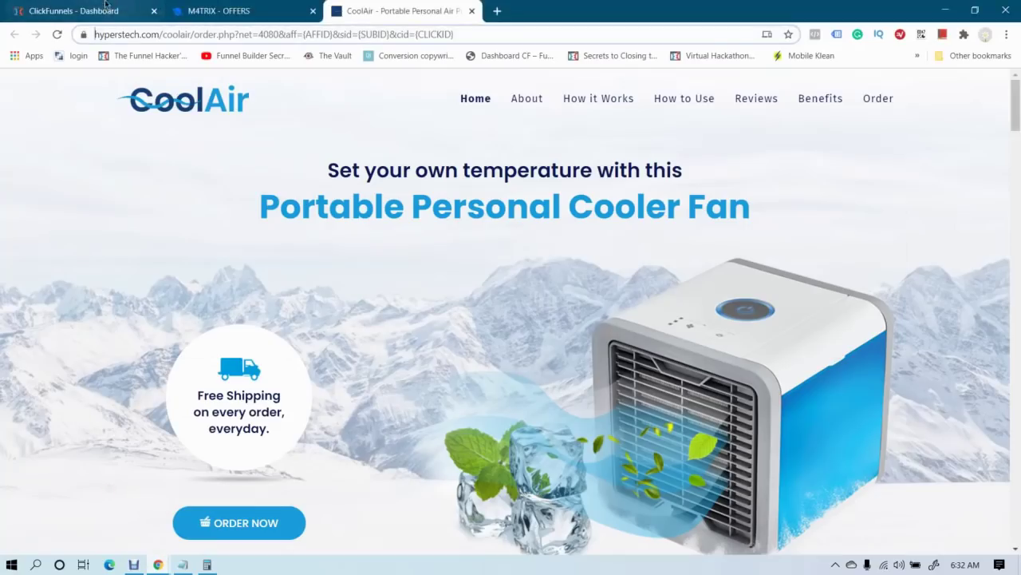
pyautogui.click(105, 6)
pyautogui.click(220, 11)
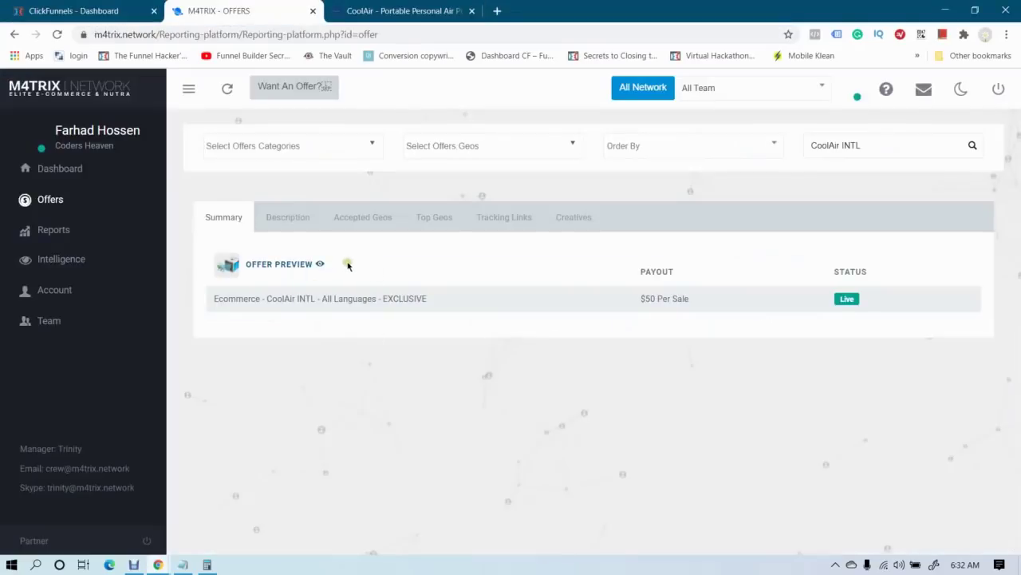
pyautogui.click(490, 222)
pyautogui.scroll(-3, 488, 353)
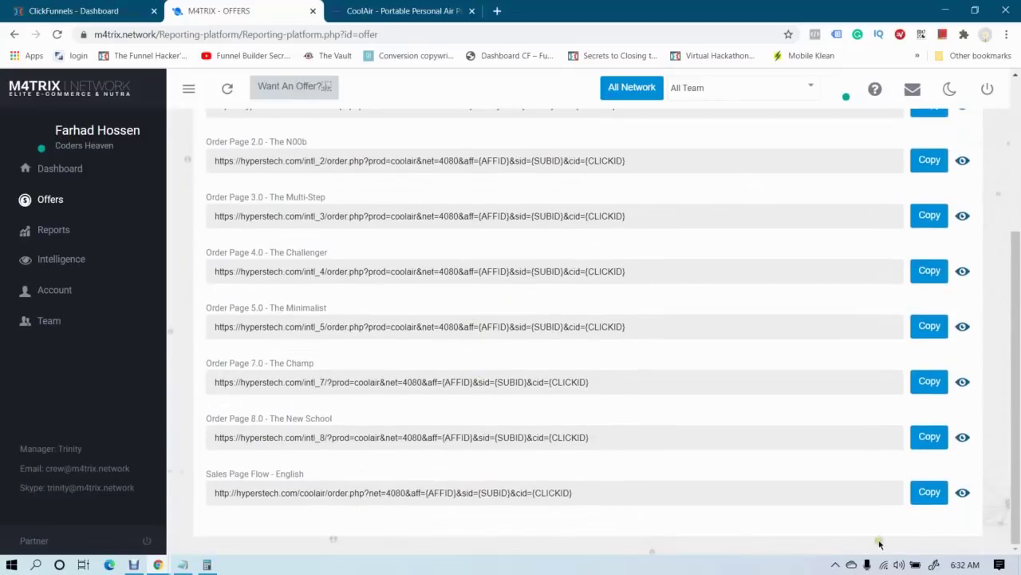
pyautogui.click(930, 492)
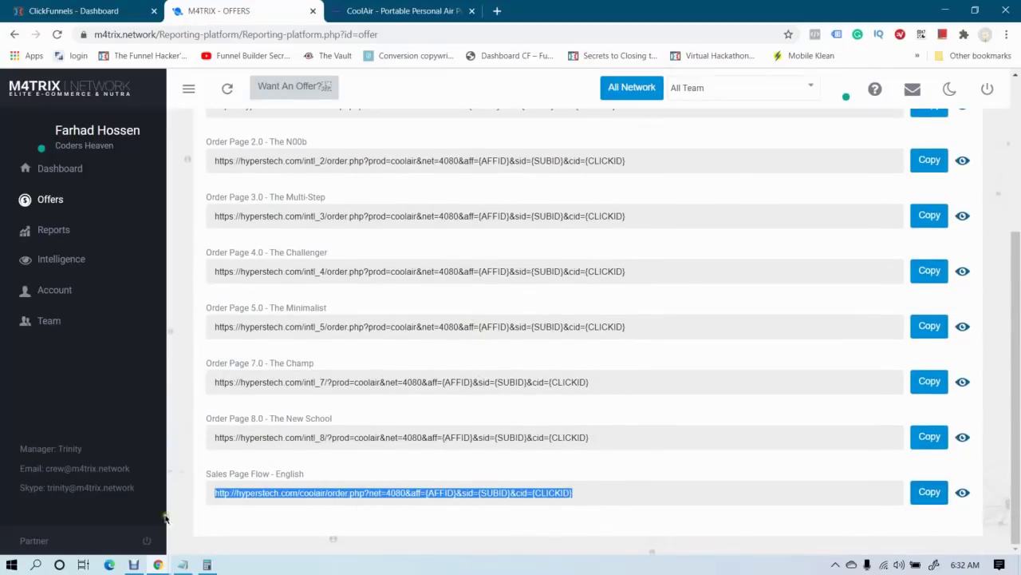
pyautogui.moveTo(158, 564)
pyautogui.click(239, 510)
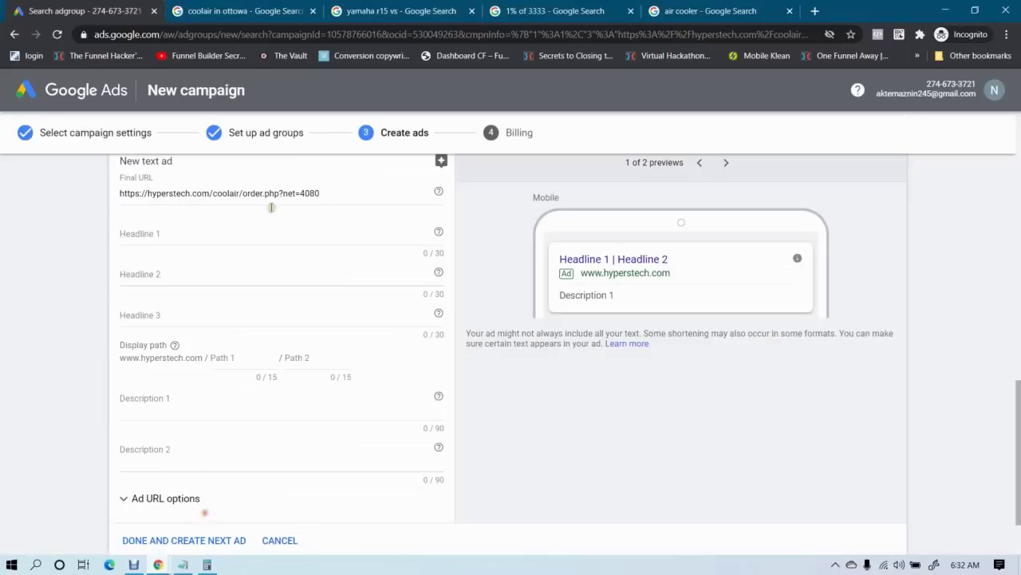
pyautogui.tripleClick(329, 192)
pyautogui.hotkey('ctrl', 'v')
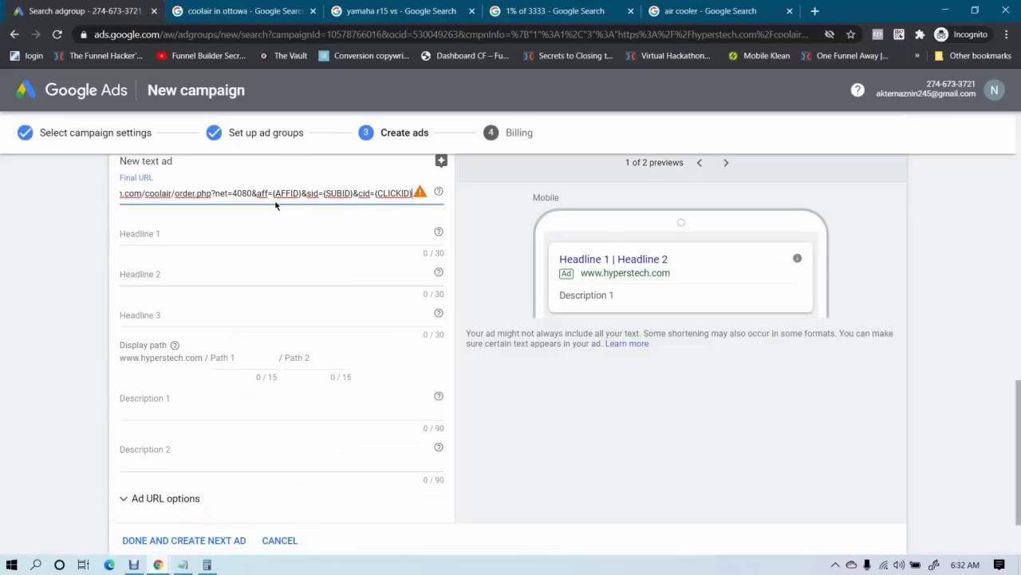
pyautogui.moveTo(251, 192); pyautogui.dragTo(421, 201)
pyautogui.press('BackSpace')
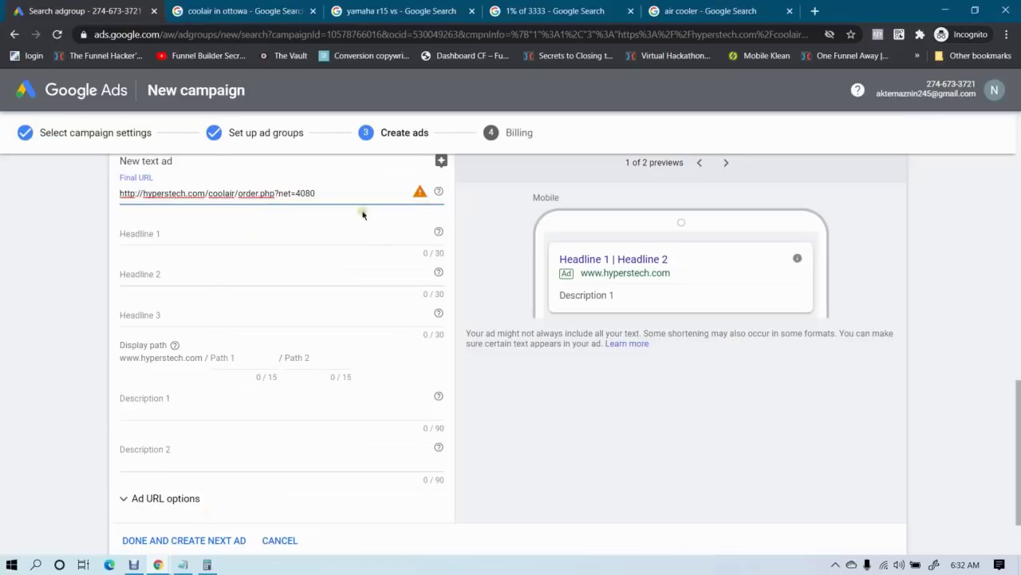
pyautogui.click(3, 226)
pyautogui.moveTo(419, 195)
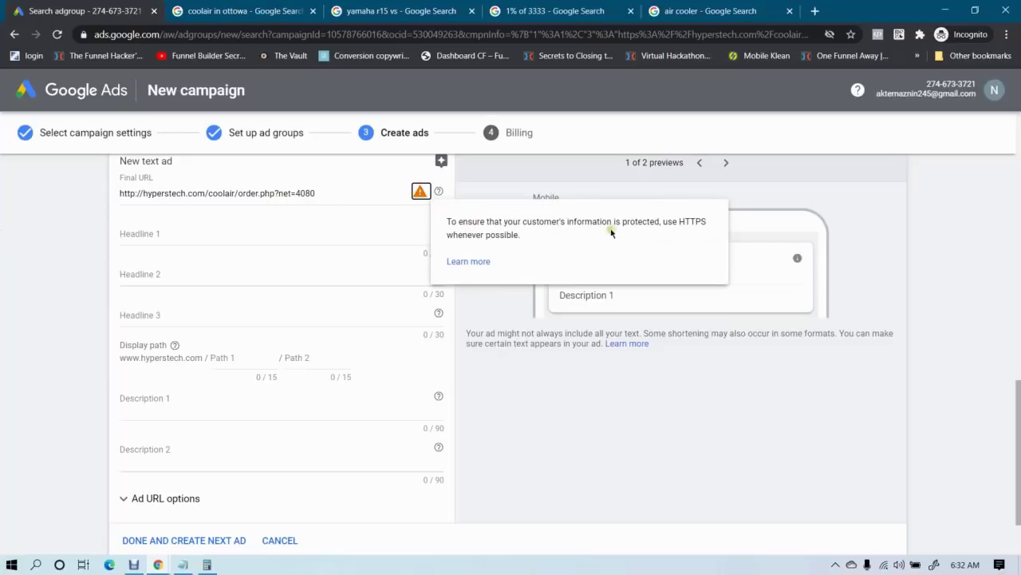
pyautogui.click(139, 194)
pyautogui.write('s')
pyautogui.click(9, 228)
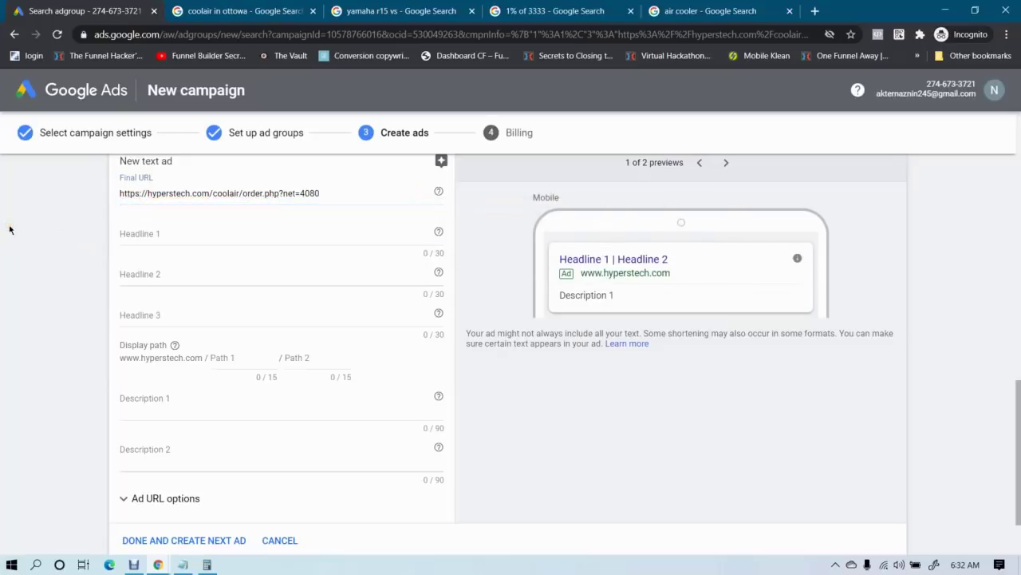
pyautogui.click(193, 236)
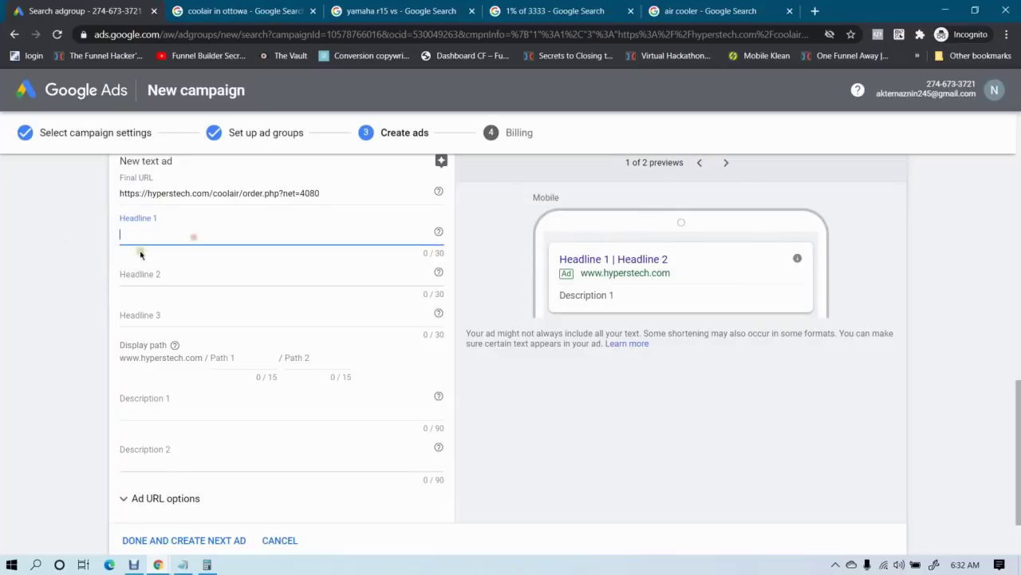
pyautogui.scroll(1, 72, 279)
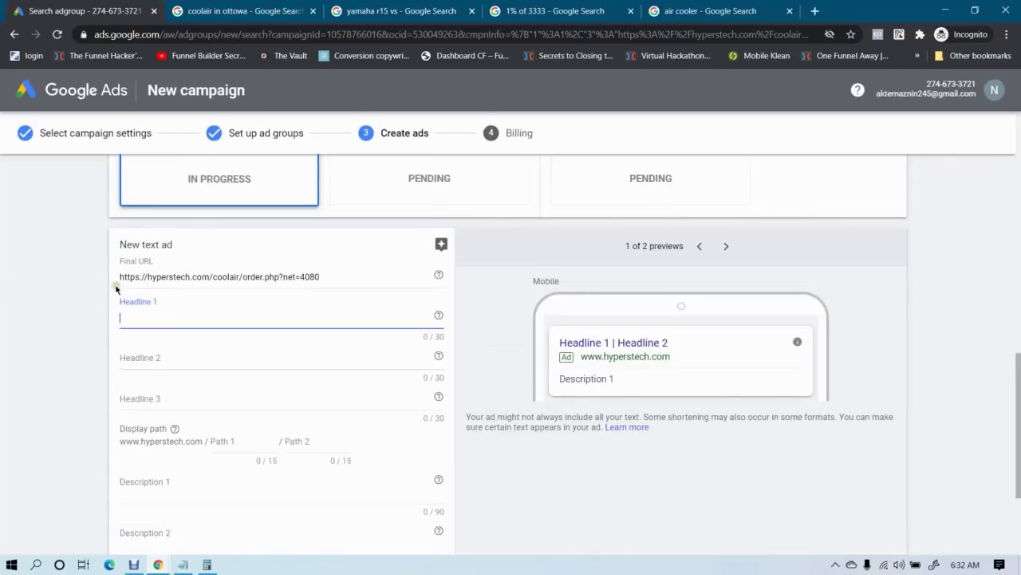
pyautogui.moveTo(157, 563)
pyautogui.click(100, 504)
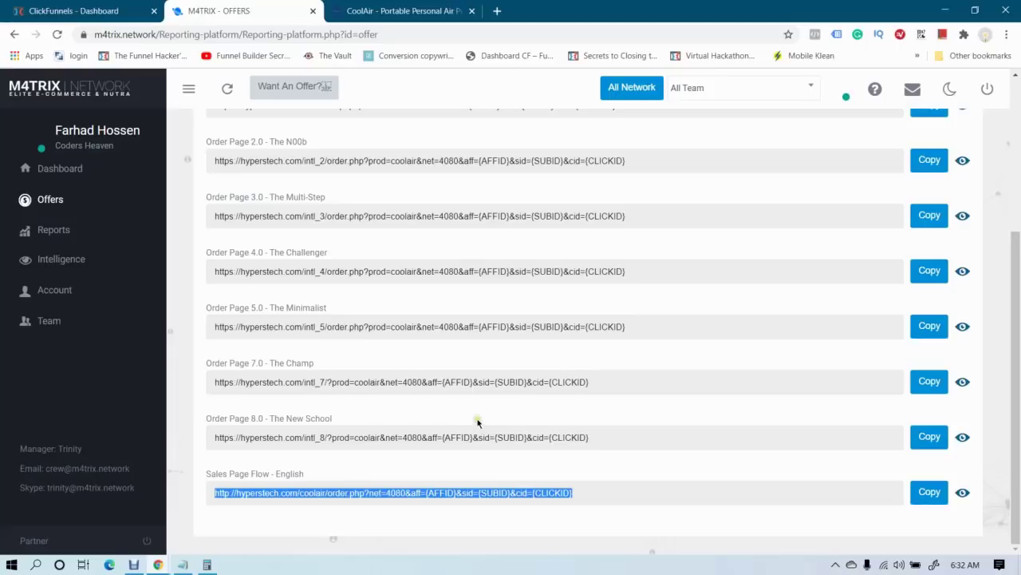
pyautogui.moveTo(159, 565)
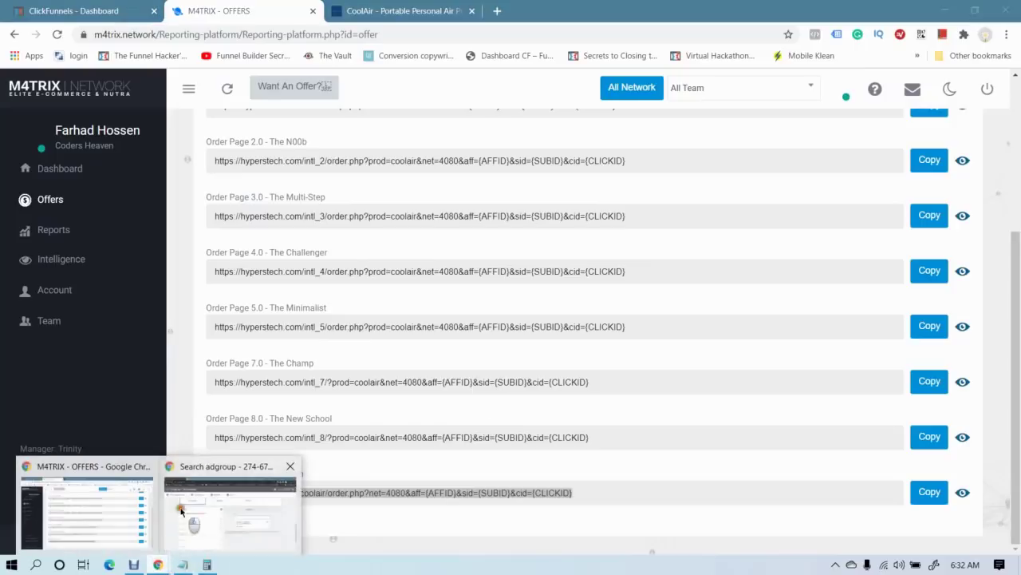
pyautogui.click(248, 510)
pyautogui.moveTo(323, 276); pyautogui.dragTo(76, 297)
pyautogui.click(159, 281)
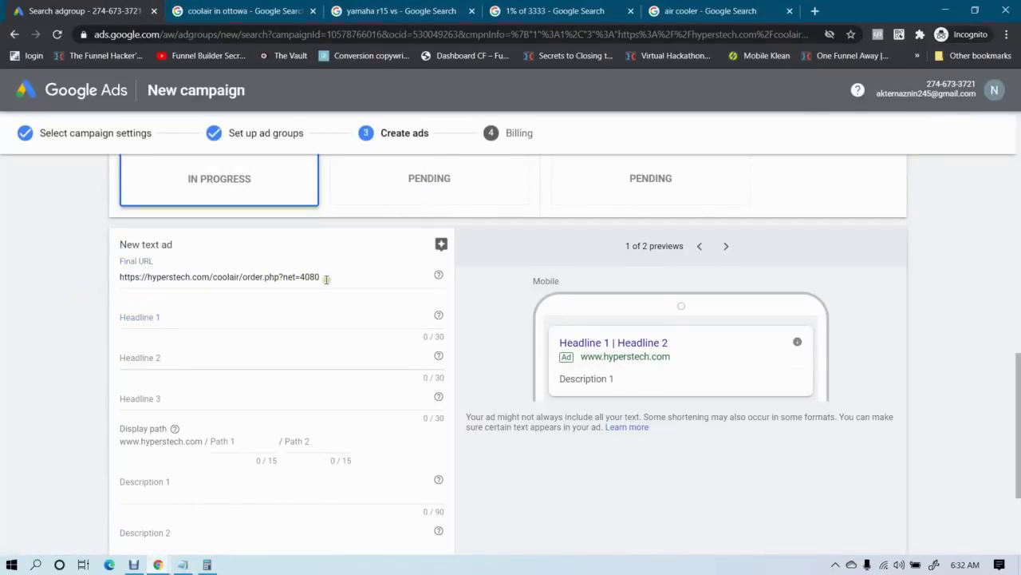
pyautogui.moveTo(323, 280); pyautogui.dragTo(114, 290)
pyautogui.click(43, 302)
pyautogui.moveTo(319, 277); pyautogui.dragTo(45, 272)
pyautogui.click(40, 279)
pyautogui.moveTo(335, 278); pyautogui.dragTo(41, 284)
pyautogui.click(1, 306)
pyautogui.moveTo(349, 278); pyautogui.dragTo(70, 285)
pyautogui.click(2, 313)
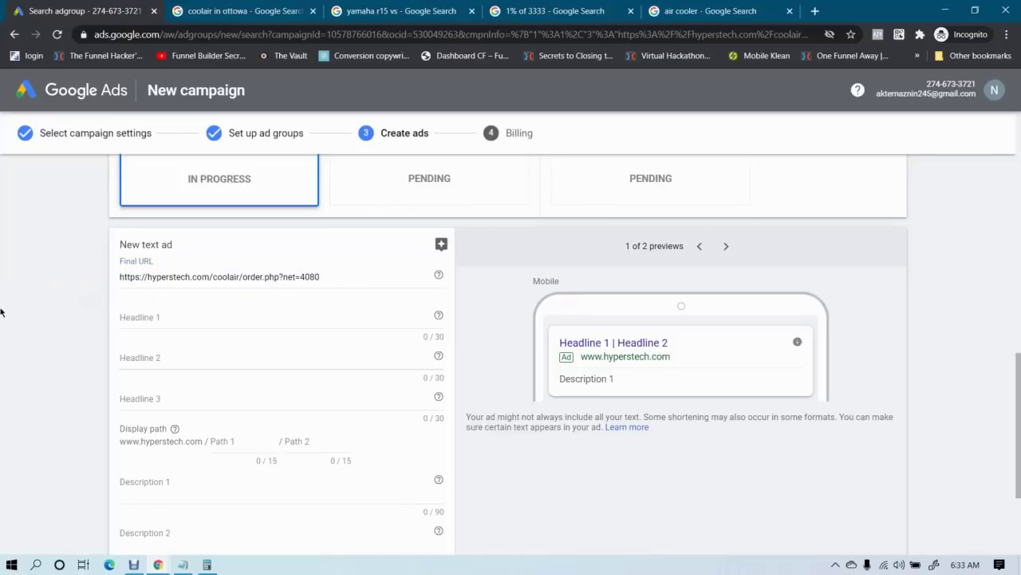
pyautogui.click(202, 320)
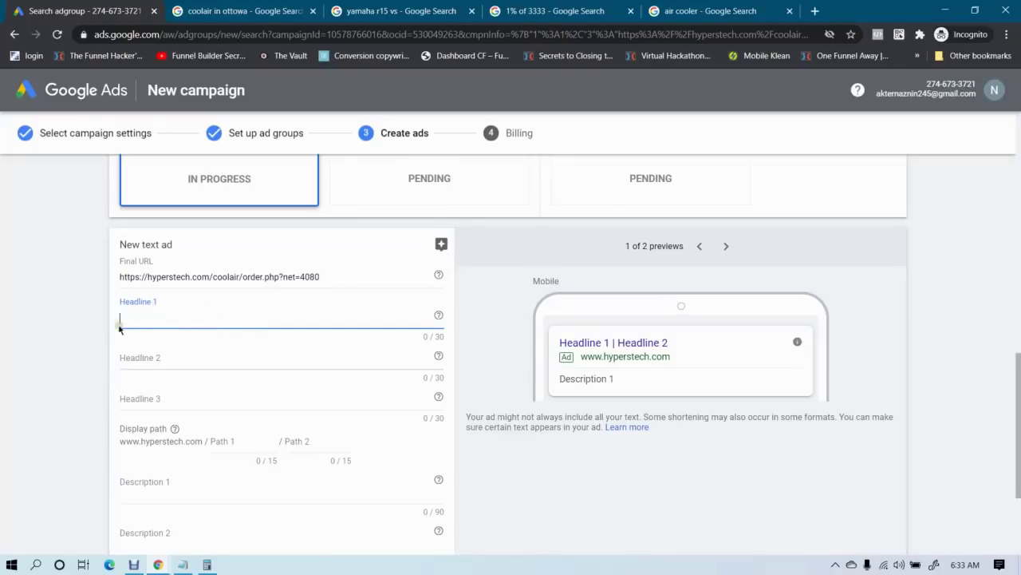
pyautogui.click(24, 316)
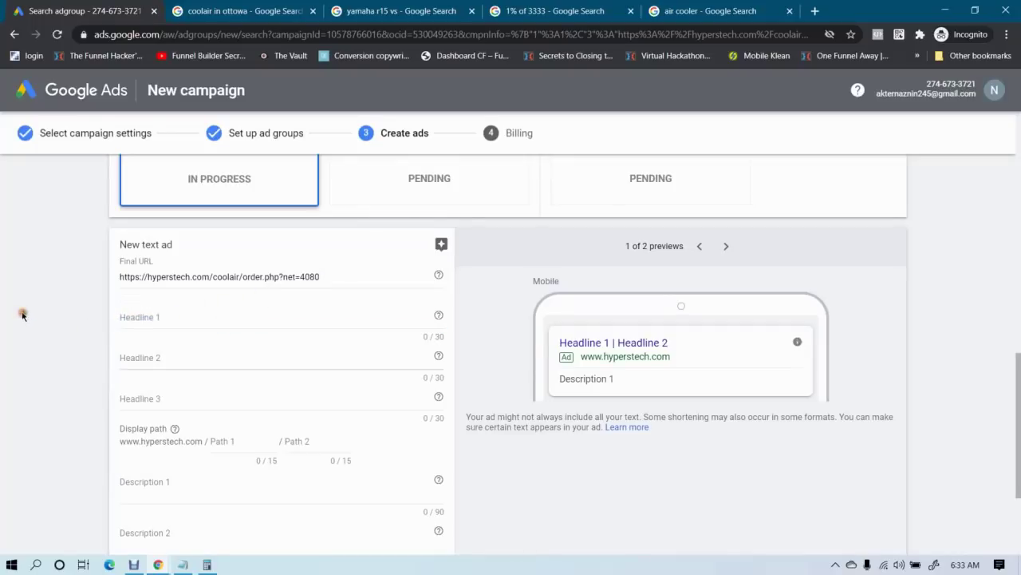
pyautogui.click(168, 324)
pyautogui.click(169, 358)
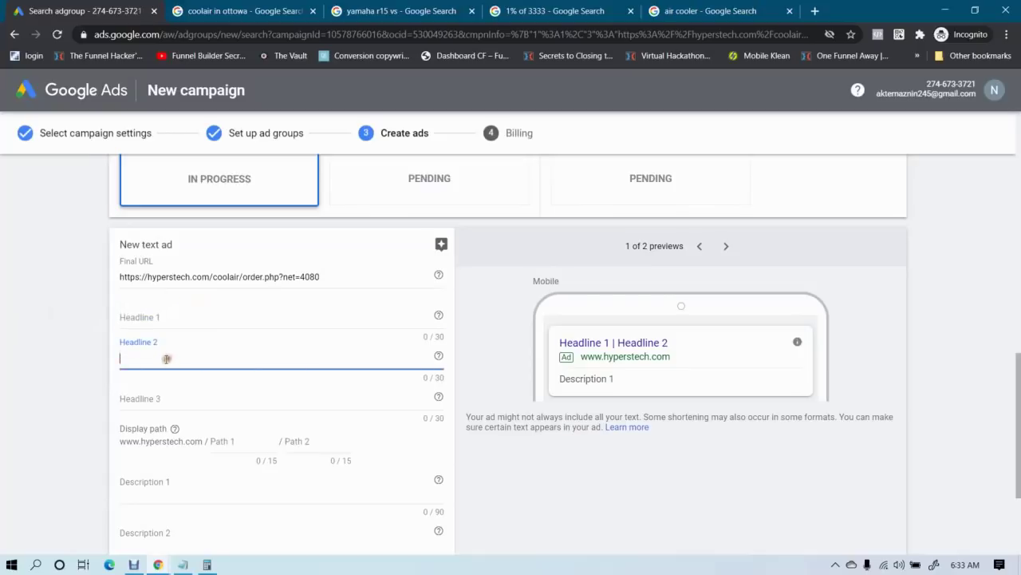
pyautogui.click(169, 392)
pyautogui.click(188, 480)
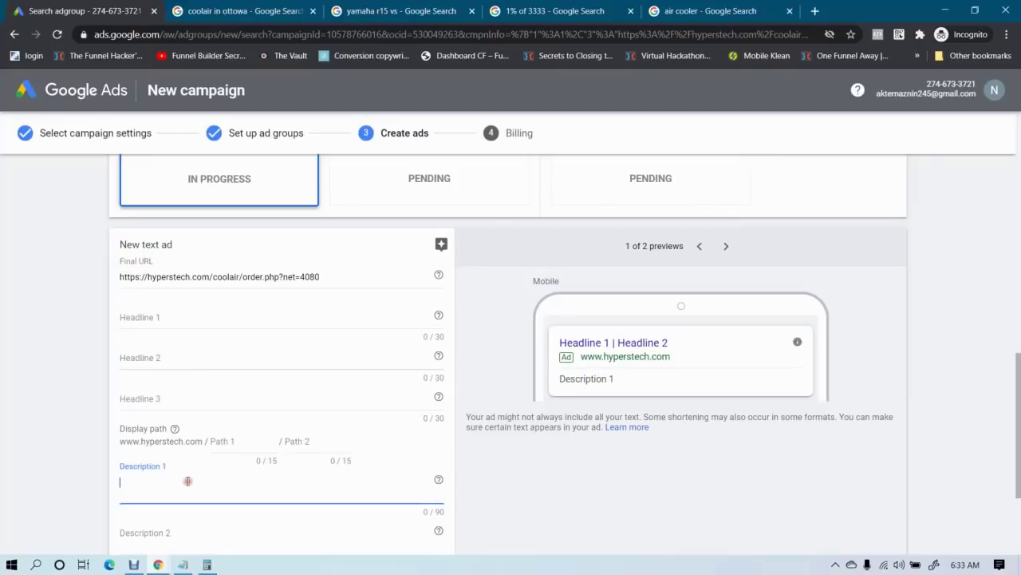
pyautogui.click(183, 320)
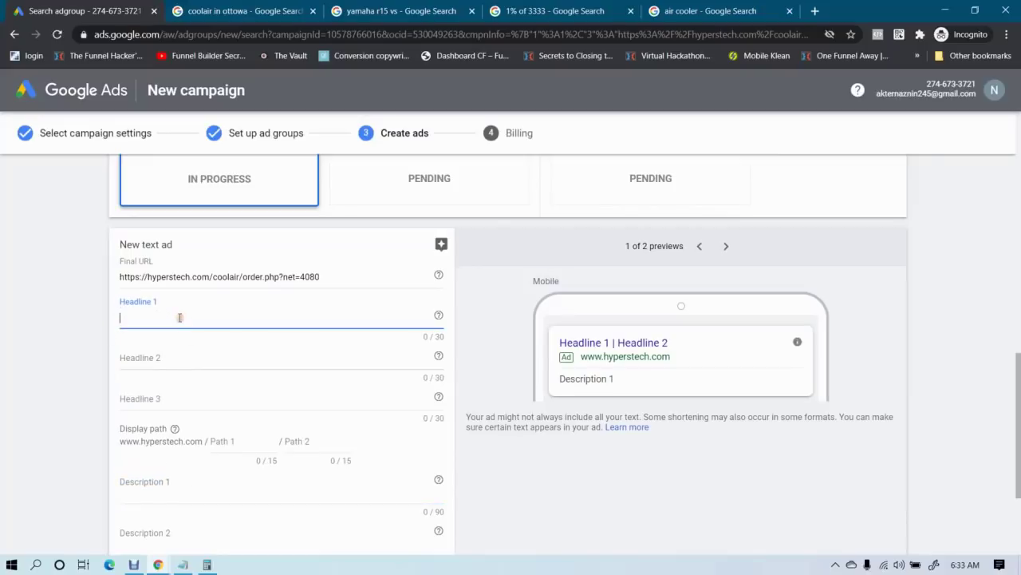
pyautogui.click(162, 354)
pyautogui.click(167, 322)
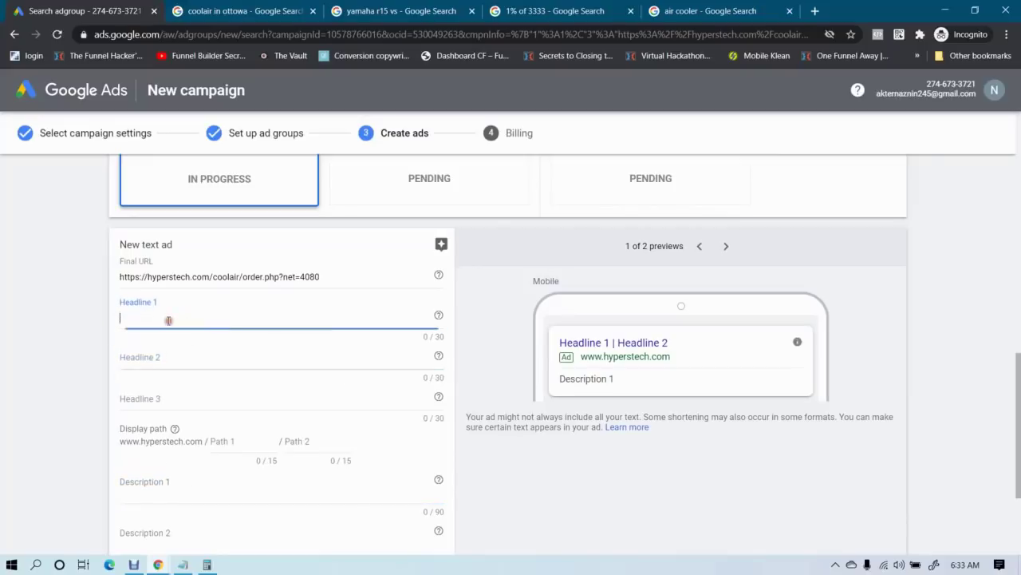
pyautogui.click(171, 356)
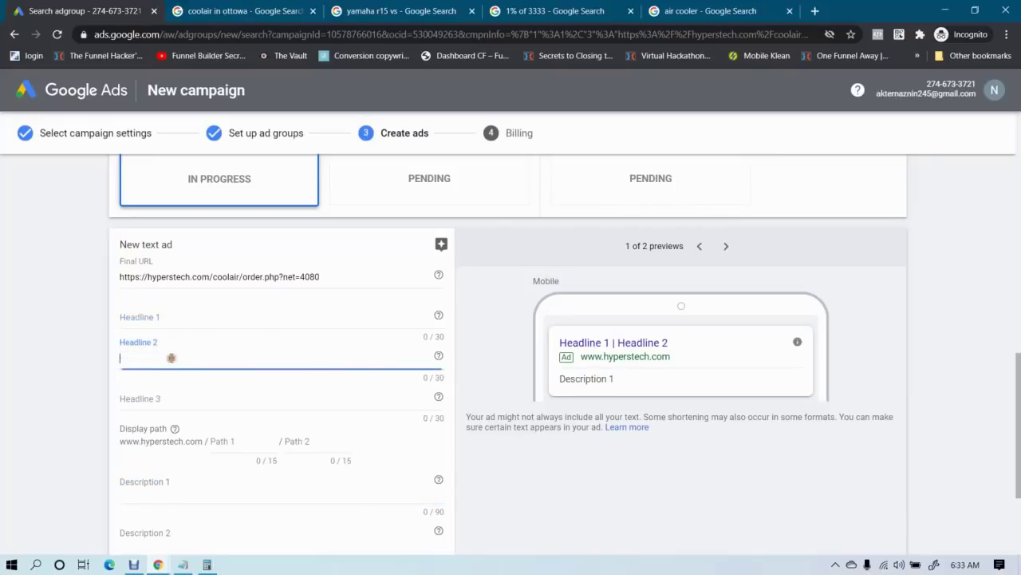
pyautogui.click(159, 395)
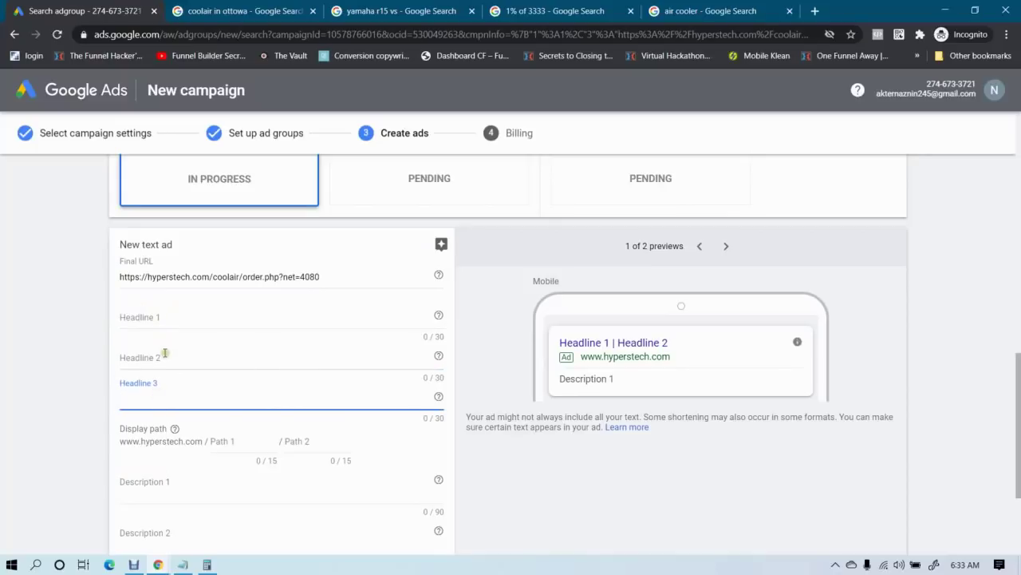
pyautogui.click(189, 481)
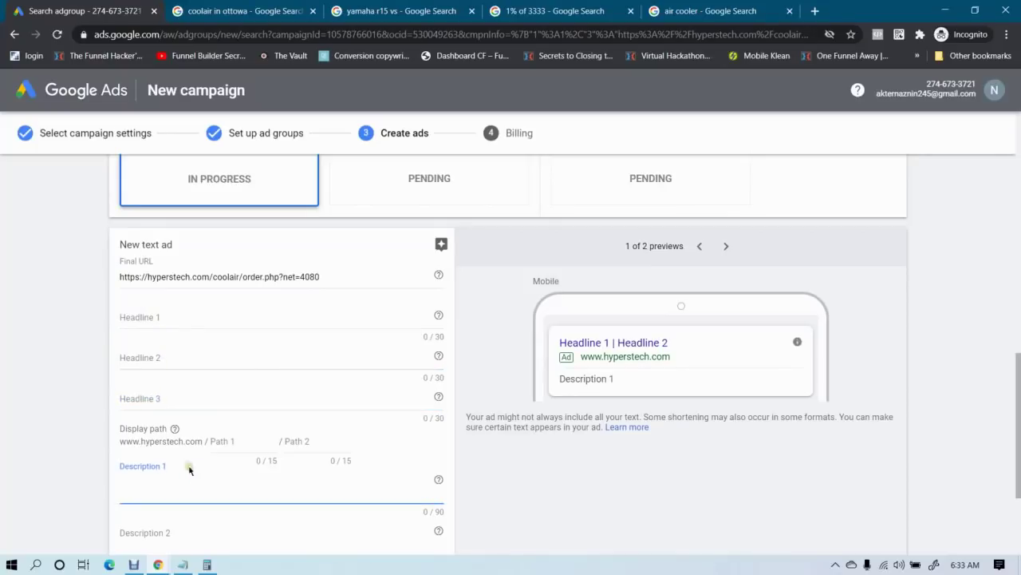
pyautogui.click(177, 312)
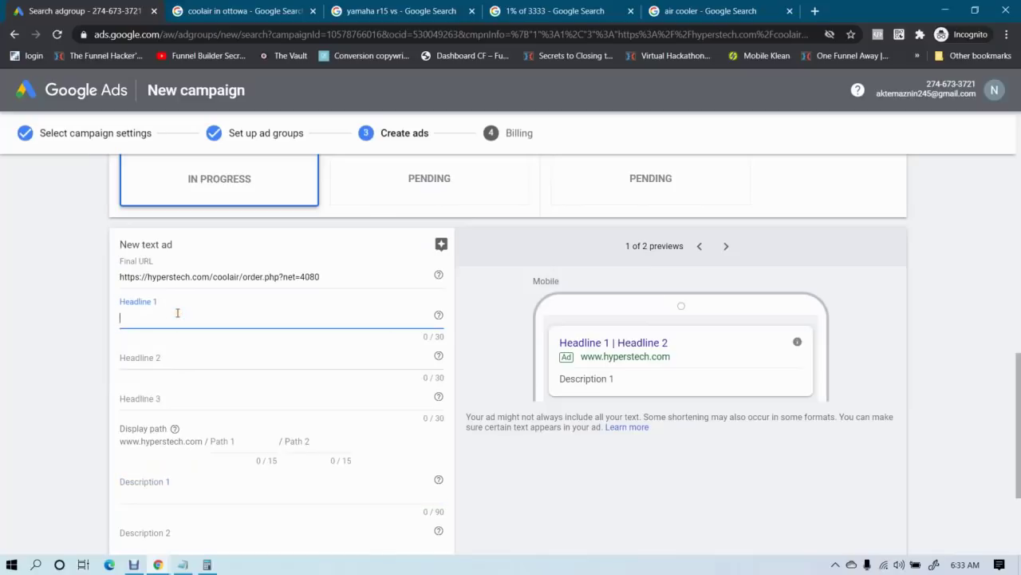
pyautogui.moveTo(158, 565)
pyautogui.click(73, 486)
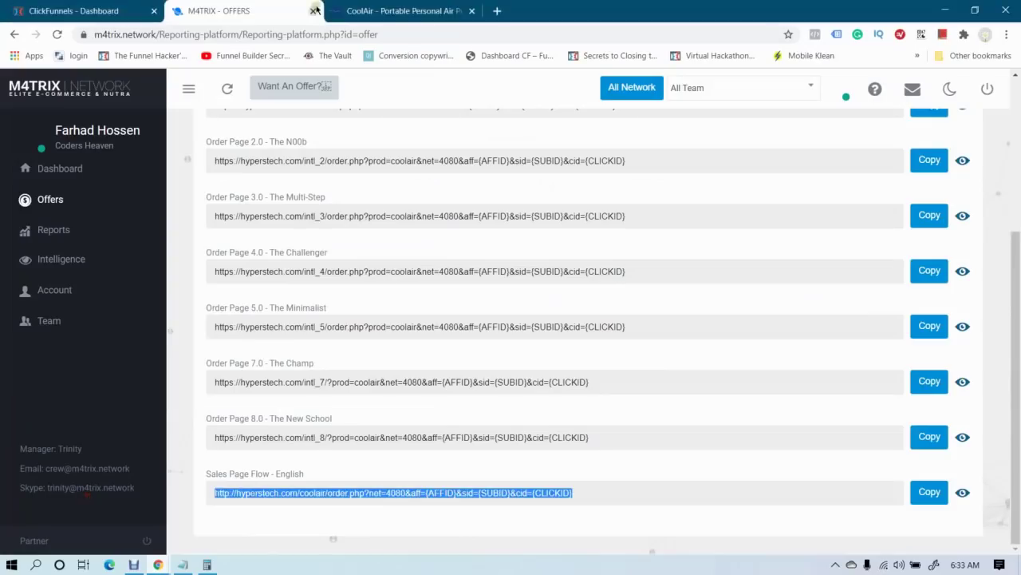
# Paste the landing page headline 'Portable Personal Cooler Fan' into Headline 1, then view the coolair in ottawa results
pyautogui.click(399, 10)
pyautogui.moveTo(253, 206); pyautogui.dragTo(757, 244)
pyautogui.scroll(-2, 405, 243)
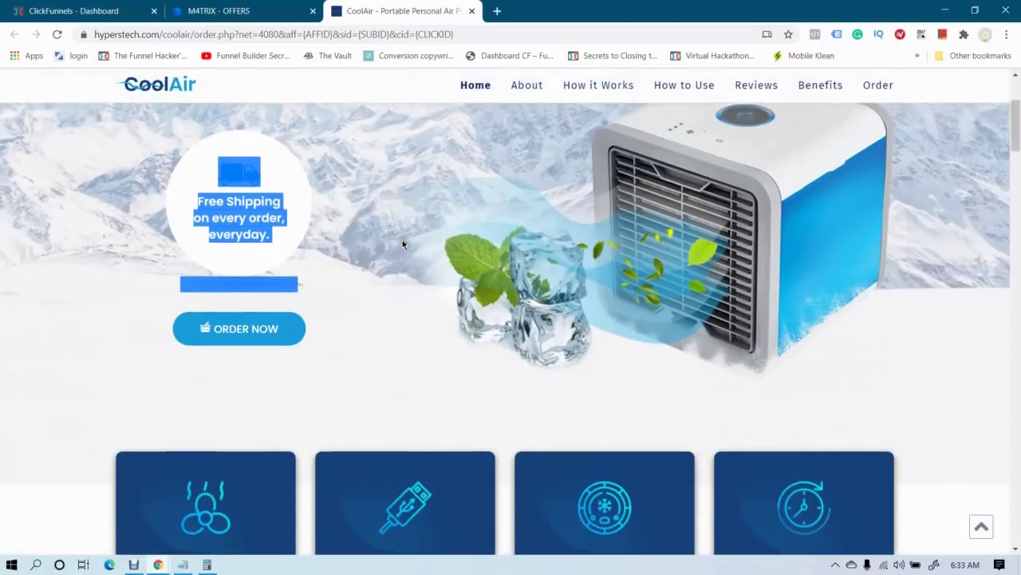
pyautogui.scroll(2, 403, 239)
pyautogui.click(495, 189)
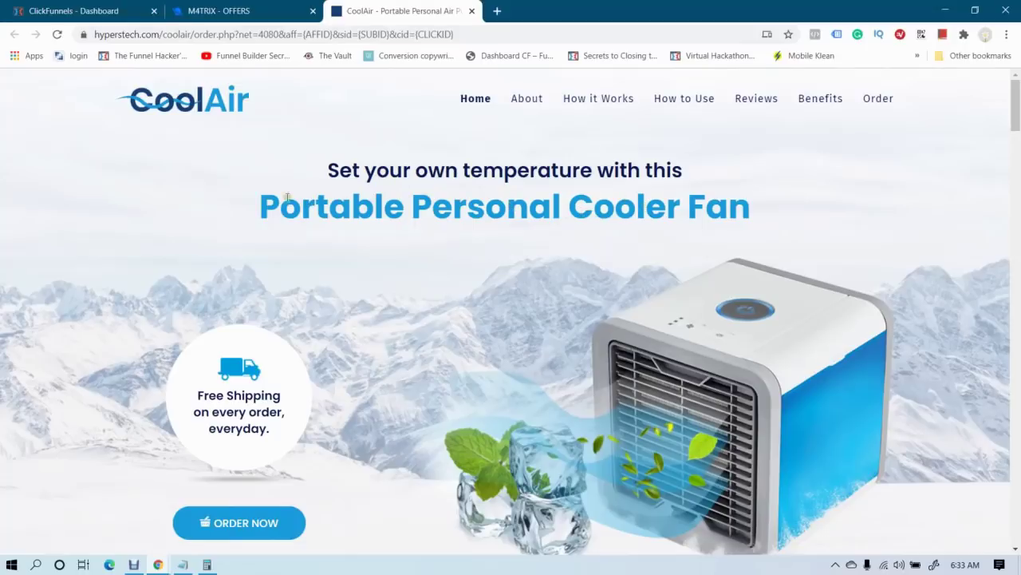
pyautogui.moveTo(263, 204); pyautogui.dragTo(741, 209)
pyautogui.click(158, 564)
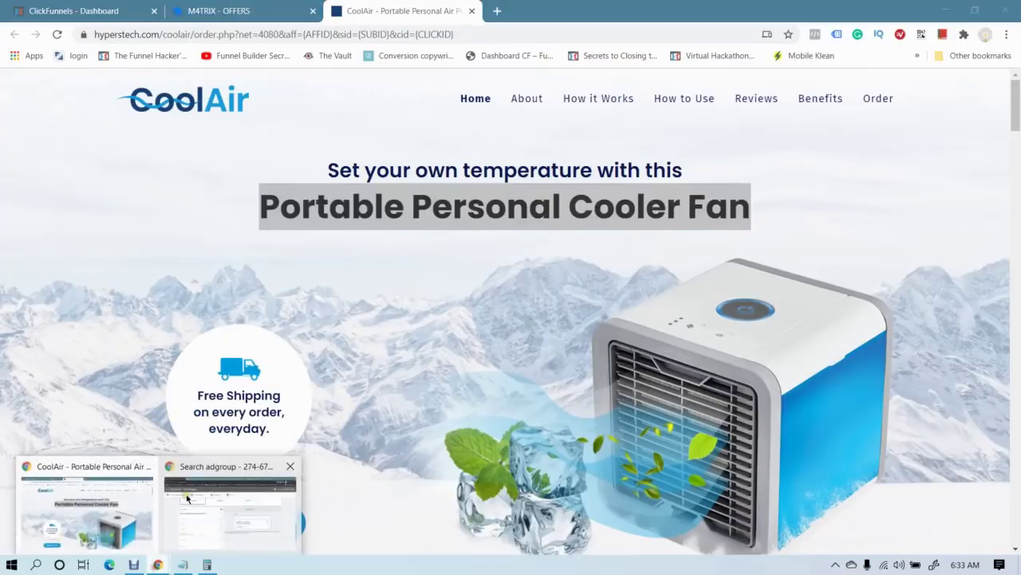
pyautogui.click(228, 511)
pyautogui.hotkey('ctrl', 'v')
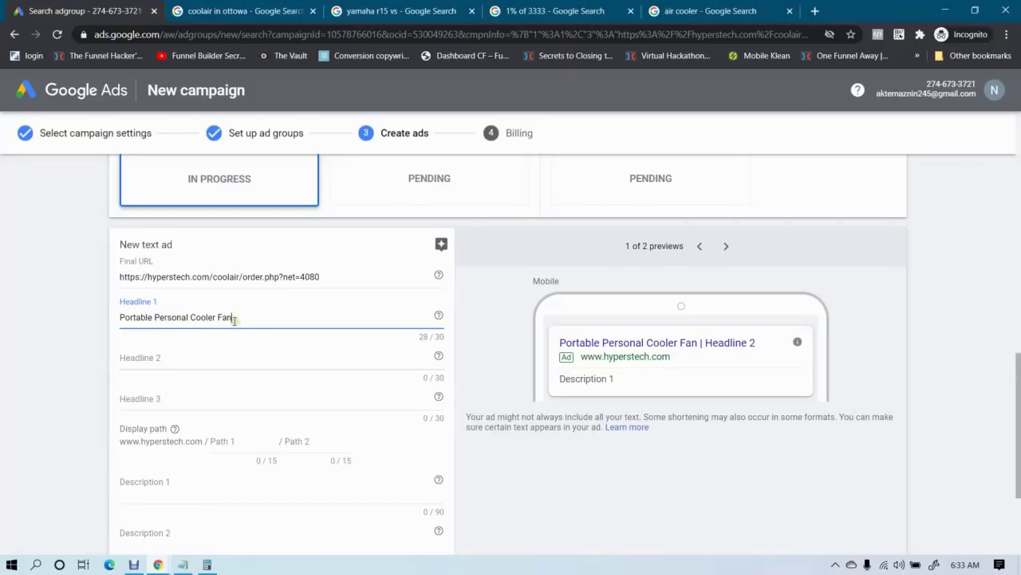
pyautogui.hotkey('ctrl', 'Tab')
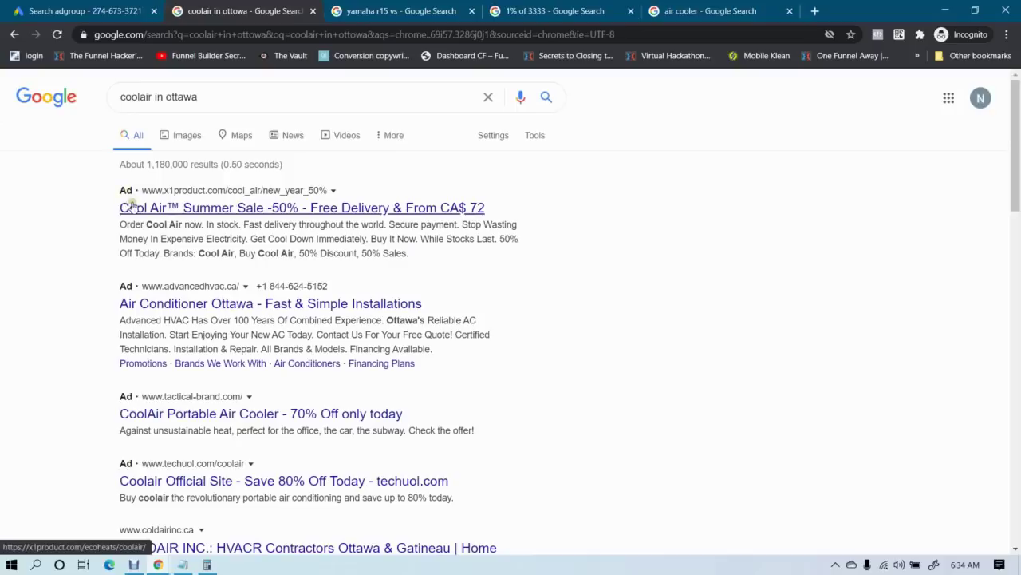
# Look over the sponsored CoolAir ads for coolair in ottawa, then go back to the Google Ads form
pyautogui.scroll(-1, 213, 466)
pyautogui.scroll(1, 199, 153)
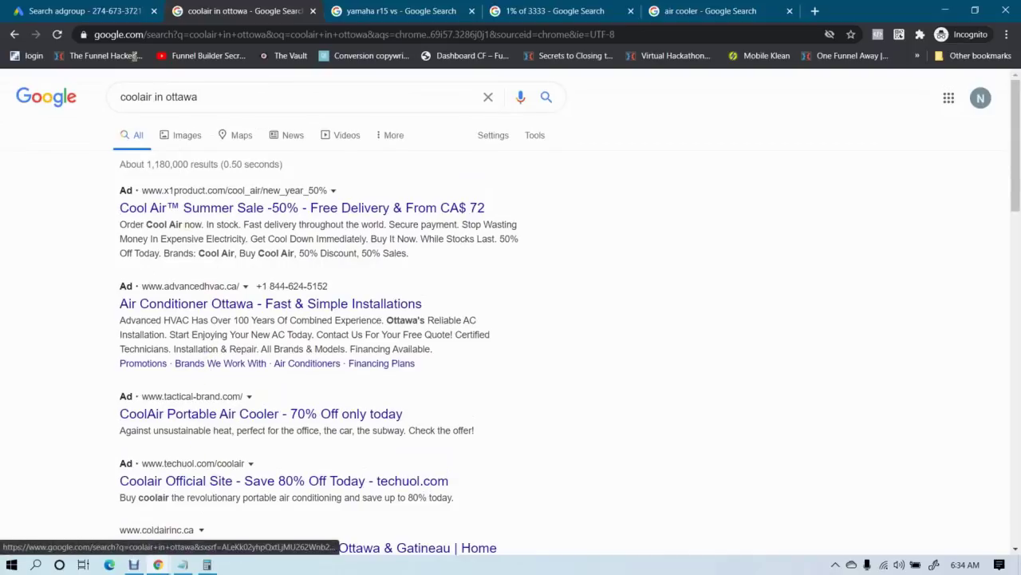
pyautogui.click(113, 9)
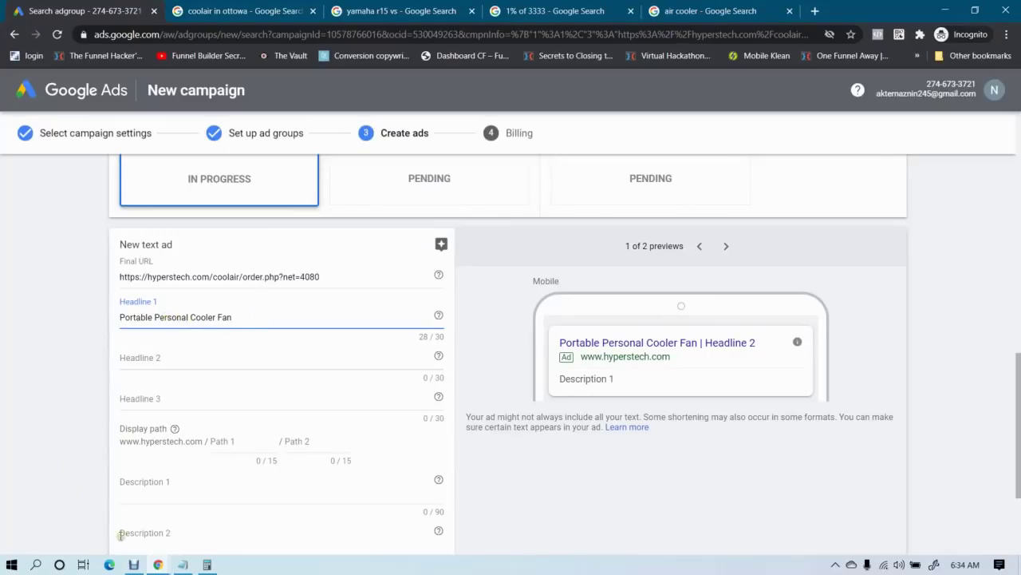
# Copy the Free Shipping text from the CoolAir landing page into Headline 2
pyautogui.click(158, 565)
pyautogui.click(80, 486)
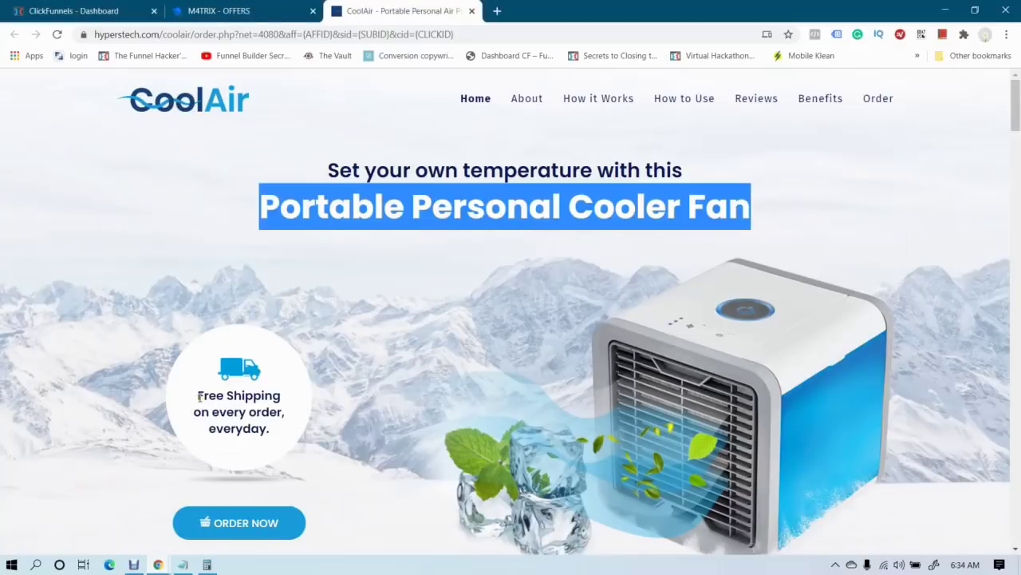
pyautogui.moveTo(199, 396); pyautogui.dragTo(275, 430)
pyautogui.hotkey('ctrl', 'c')
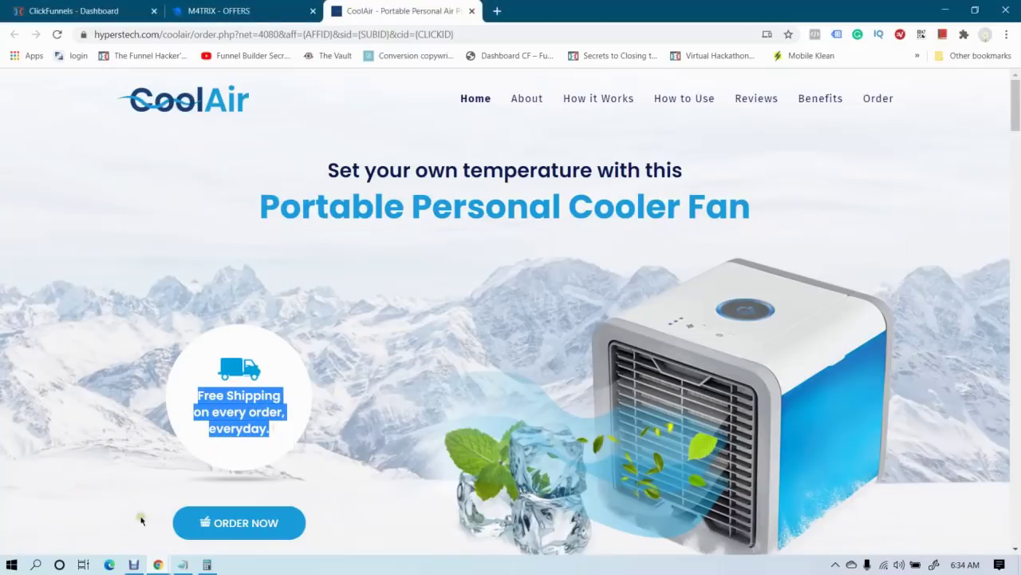
pyautogui.moveTo(158, 564)
pyautogui.click(343, 487)
pyautogui.click(153, 358)
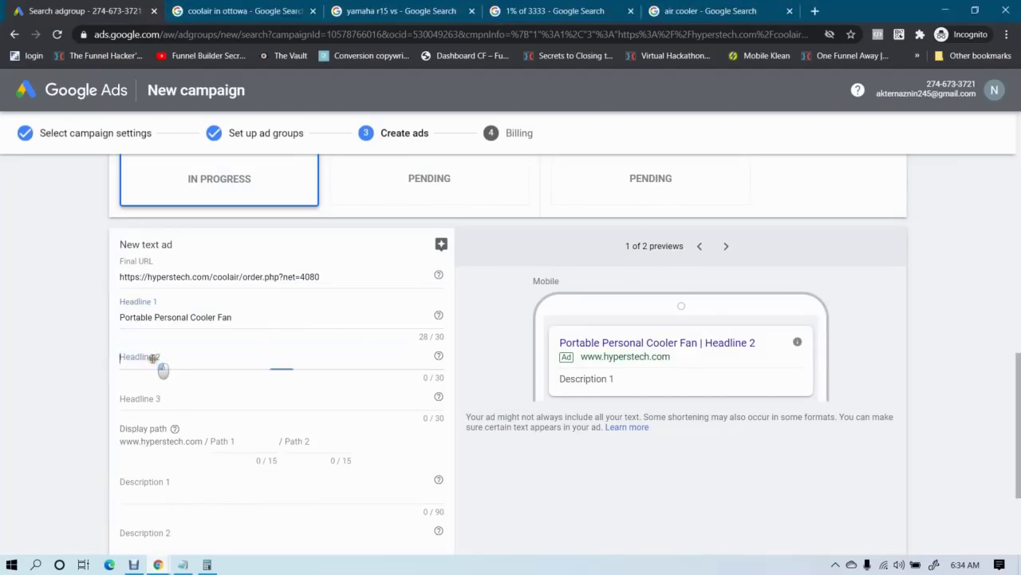
pyautogui.hotkey('ctrl', 'v')
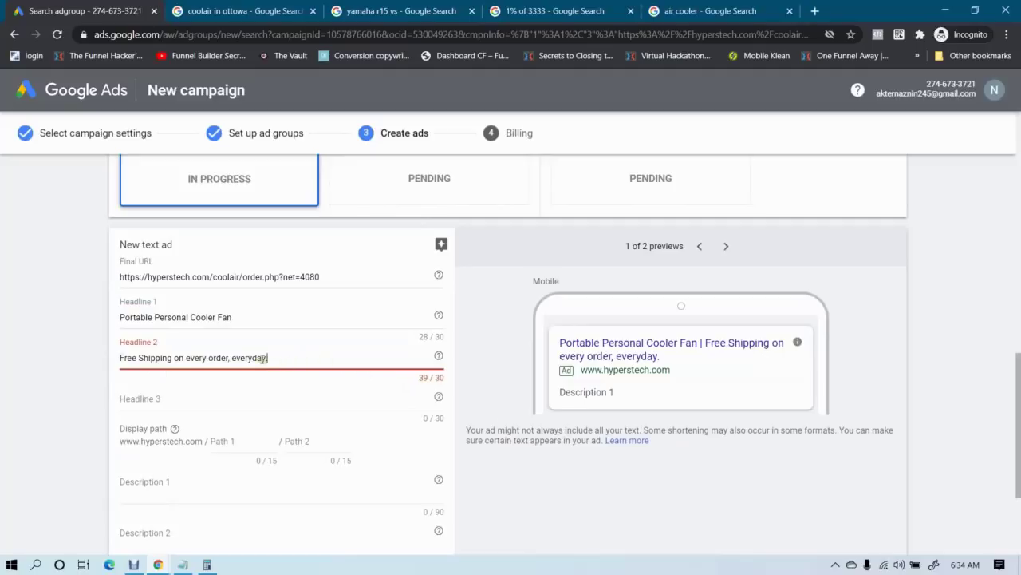
# Trim 'everyday.' and capitalise Headline 2 to 'Free Shipping on Every Order', leaving Headline 3 empty
pyautogui.moveTo(233, 356); pyautogui.dragTo(296, 360)
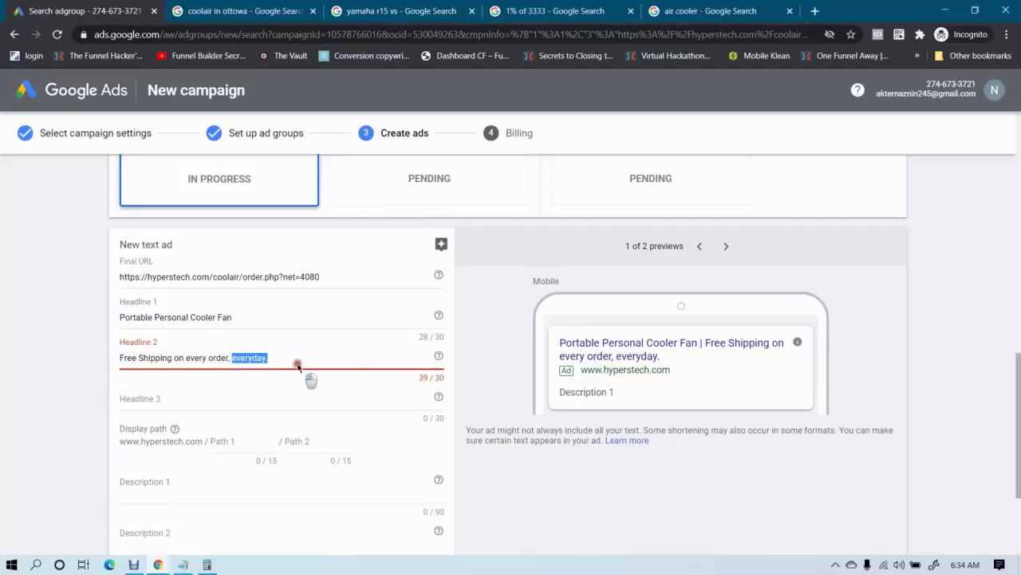
pyautogui.press('BackSpace')
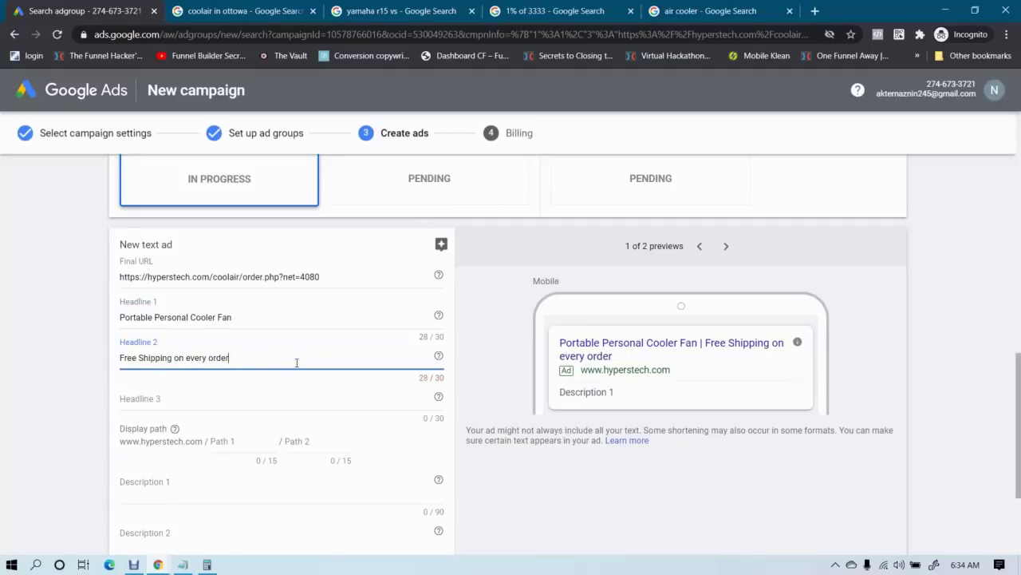
pyautogui.click(191, 359)
pyautogui.press('BackSpace')
pyautogui.write('E')
pyautogui.click(212, 357)
pyautogui.press('BackSpace')
pyautogui.write('O')
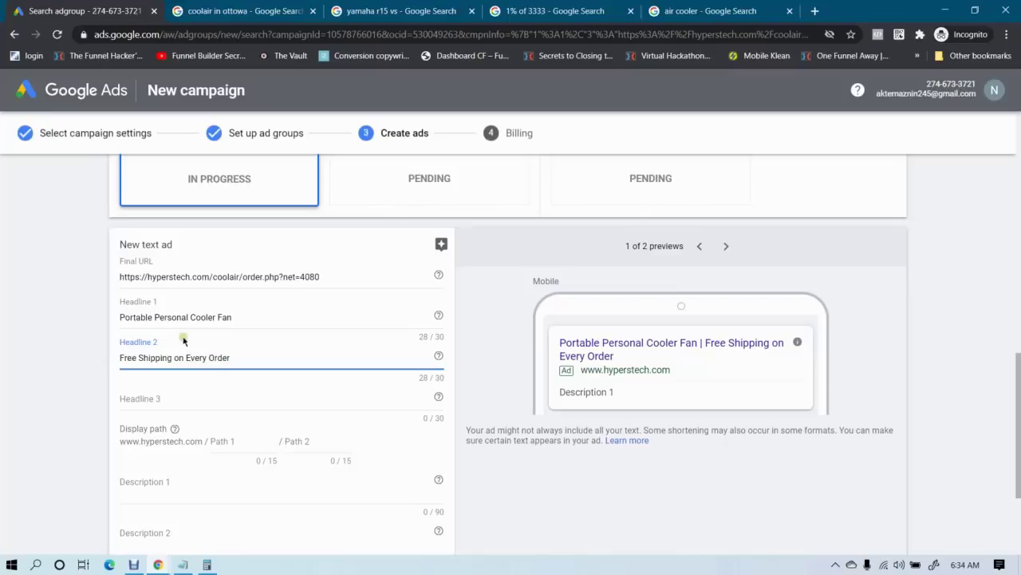
pyautogui.click(25, 363)
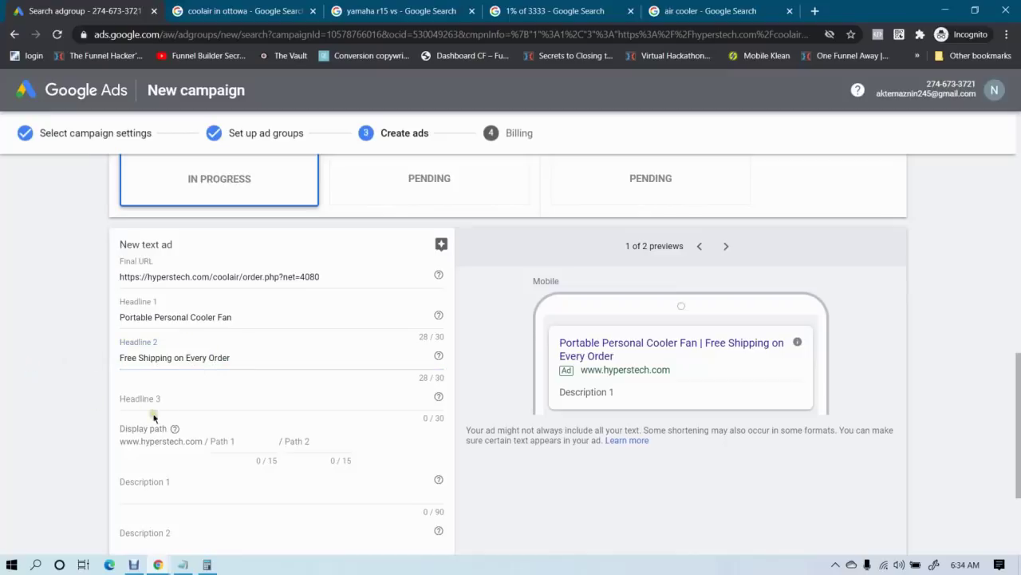
pyautogui.click(196, 398)
pyautogui.click(44, 374)
pyautogui.scroll(-3, 47, 381)
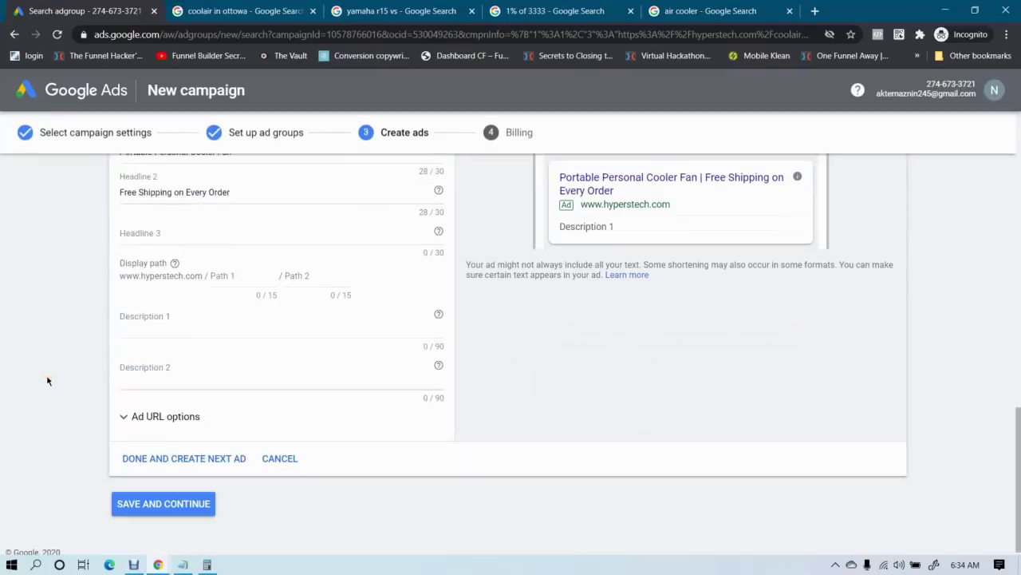
# Set display Path 1 to air-cooler, replacing the too-long portable-cooling, and leave Path 2 empty
pyautogui.click(218, 273)
pyautogui.write('portable')
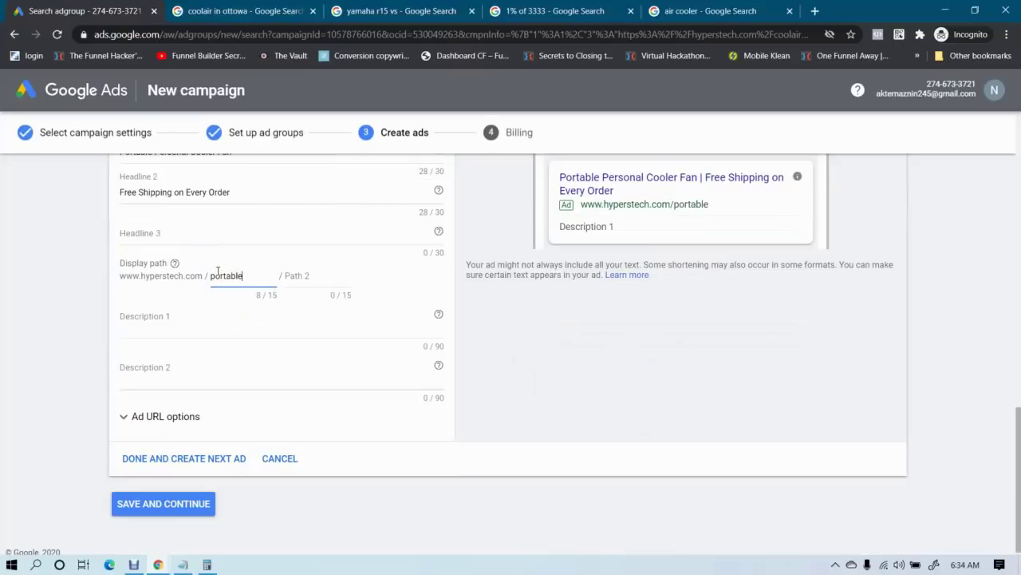
pyautogui.write('-cooling')
pyautogui.hotkey('ctrl', 'a')
pyautogui.write('a')
pyautogui.click(297, 281)
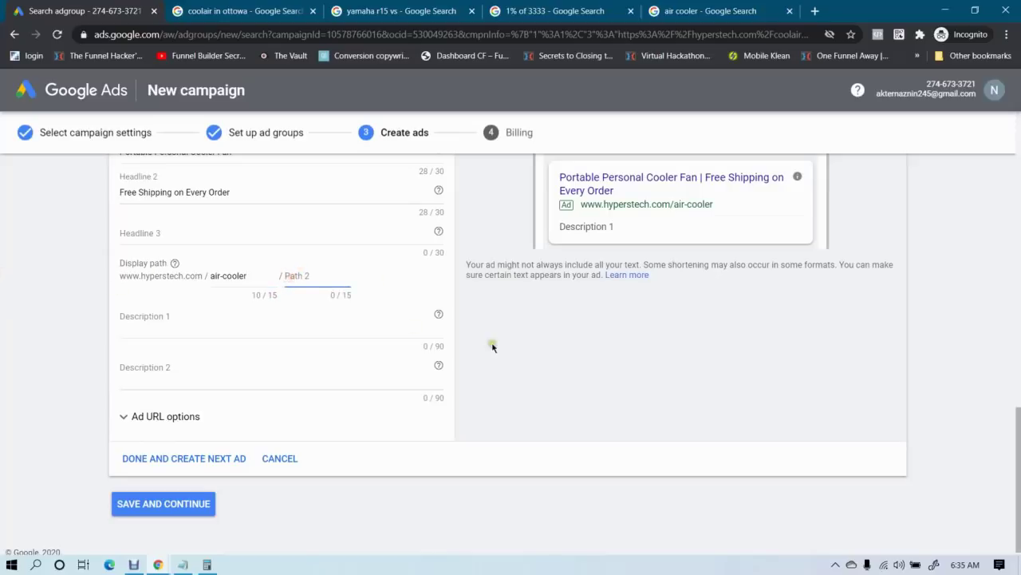
pyautogui.click(493, 346)
pyautogui.scroll(2, 507, 365)
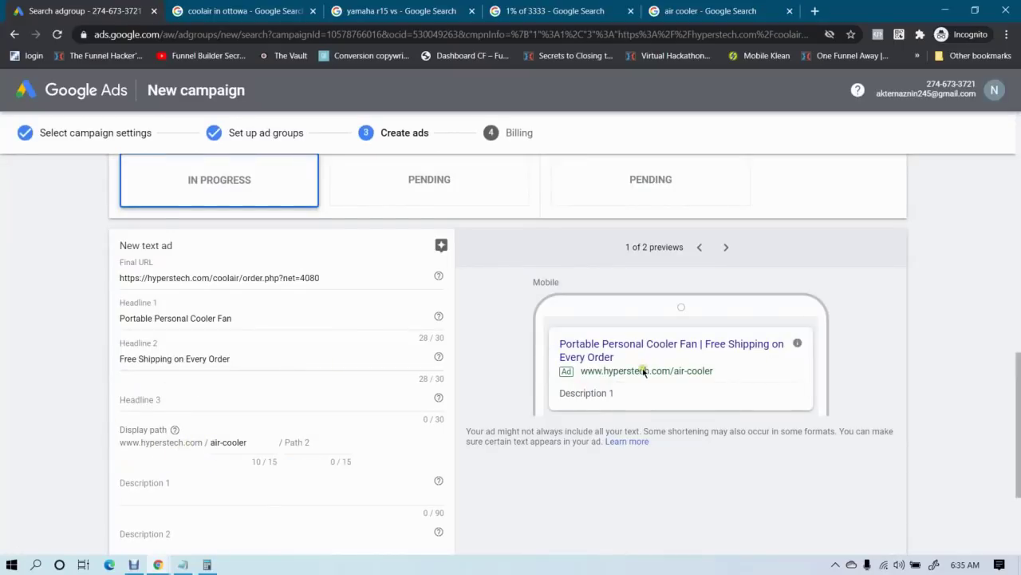
pyautogui.moveTo(640, 371); pyautogui.dragTo(703, 383)
pyautogui.click(692, 373)
pyautogui.click(725, 247)
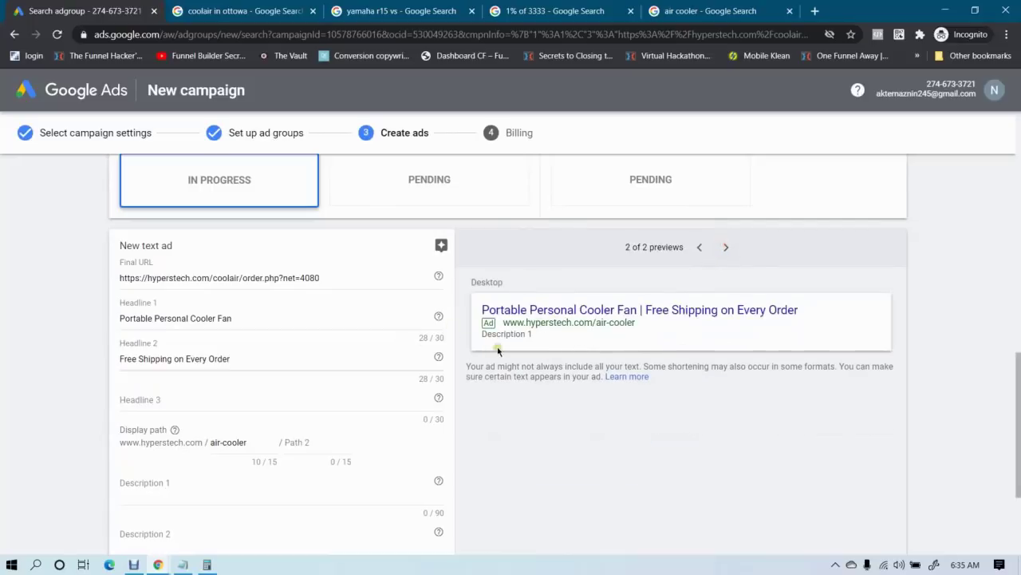
pyautogui.scroll(-1, 487, 356)
pyautogui.click(164, 410)
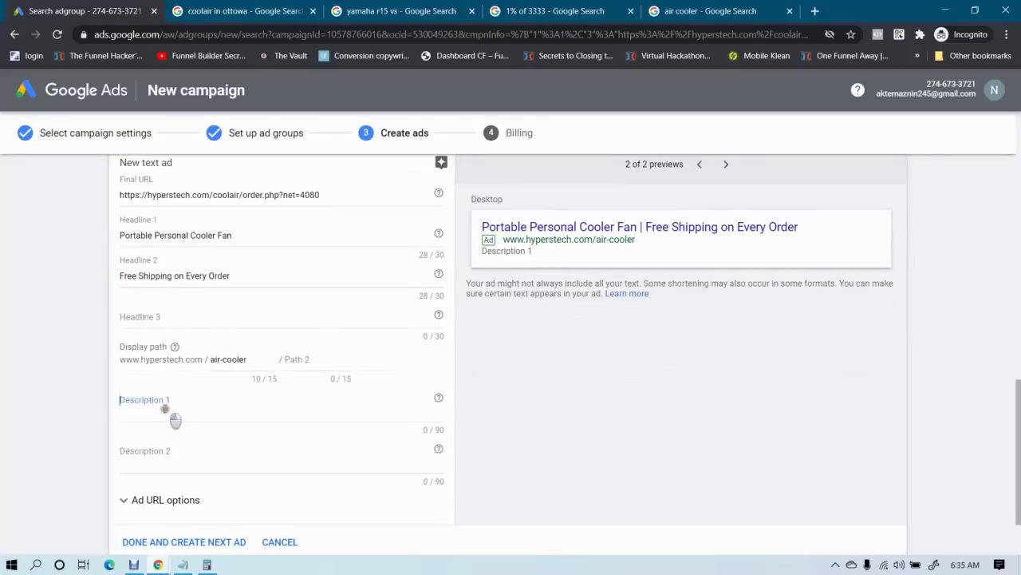
pyautogui.click(158, 565)
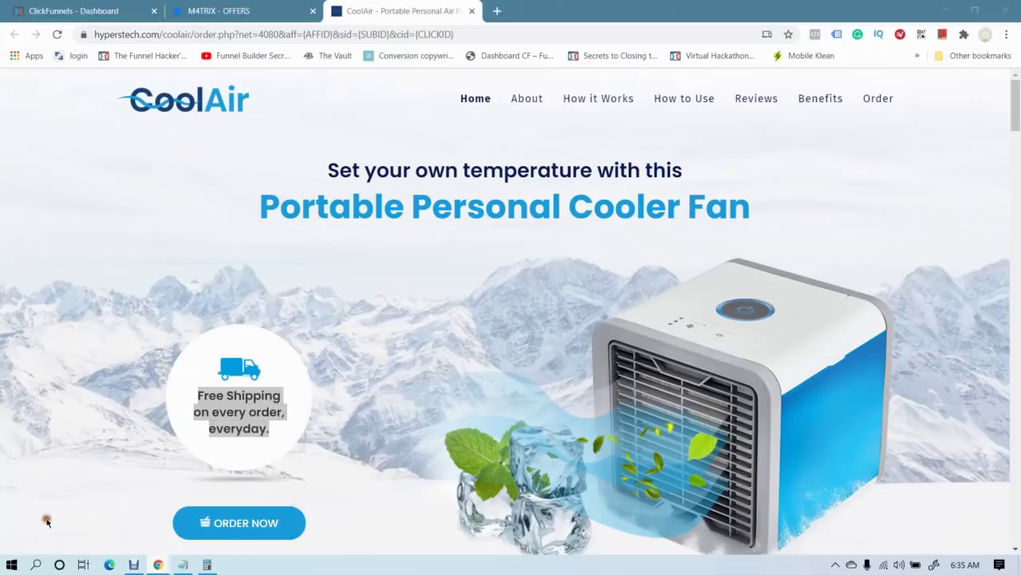
# Paste the 'How to use it' temperature-controlled personal space sentence into Description 1, reaching 110/90 characters
pyautogui.click(364, 180)
pyautogui.scroll(-5, 415, 256)
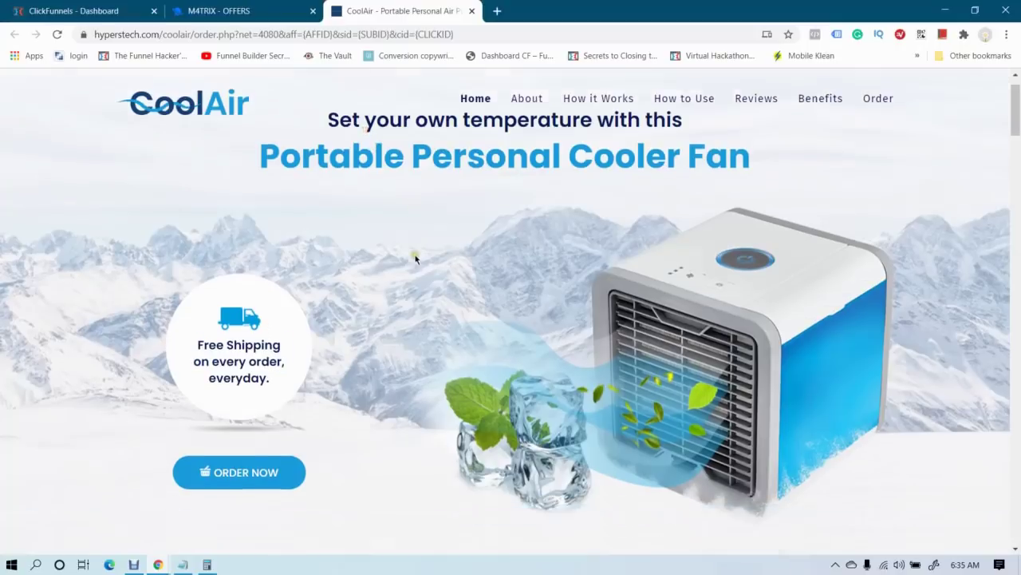
pyautogui.scroll(-3, 415, 257)
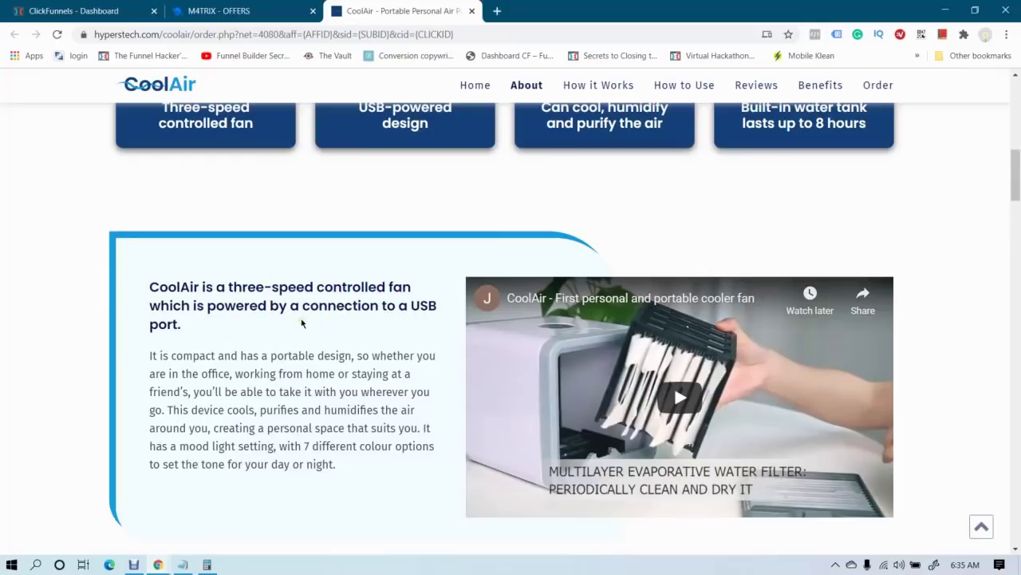
pyautogui.scroll(-7, 301, 322)
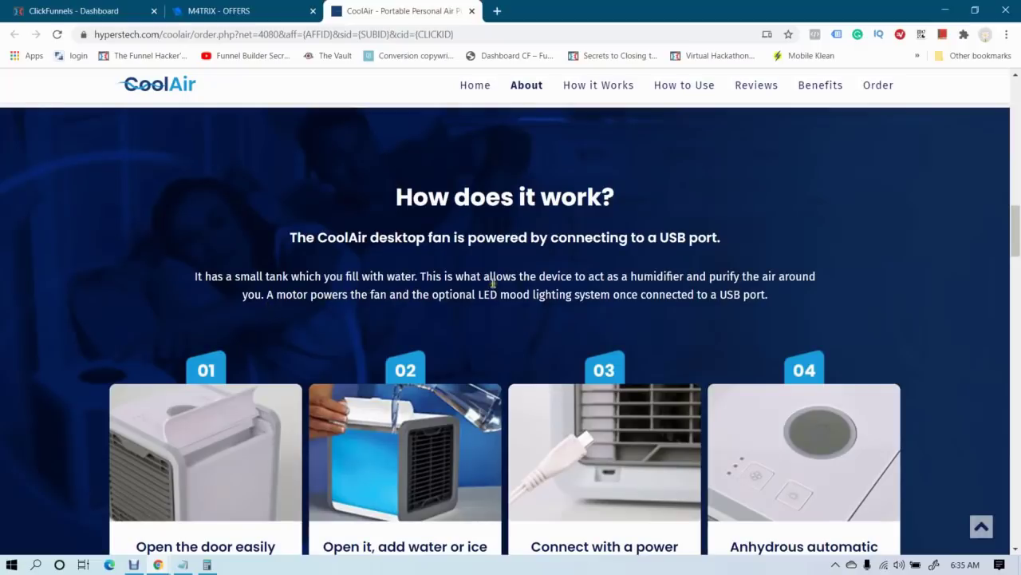
pyautogui.scroll(-8, 426, 263)
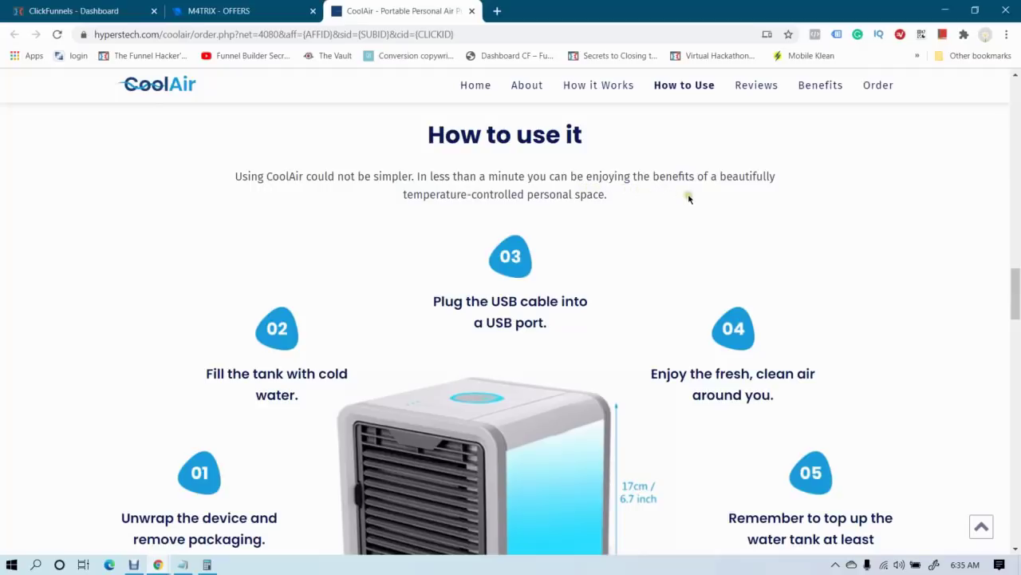
pyautogui.moveTo(417, 178); pyautogui.dragTo(622, 216)
pyautogui.hotkey('ctrl', 'c')
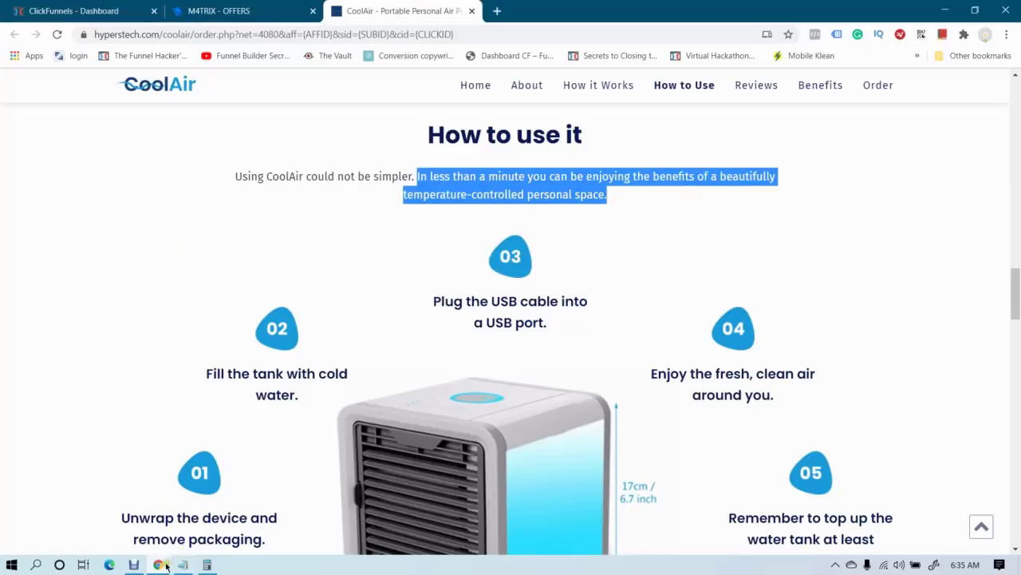
pyautogui.click(158, 564)
pyautogui.click(232, 503)
pyautogui.hotkey('ctrl', 'v')
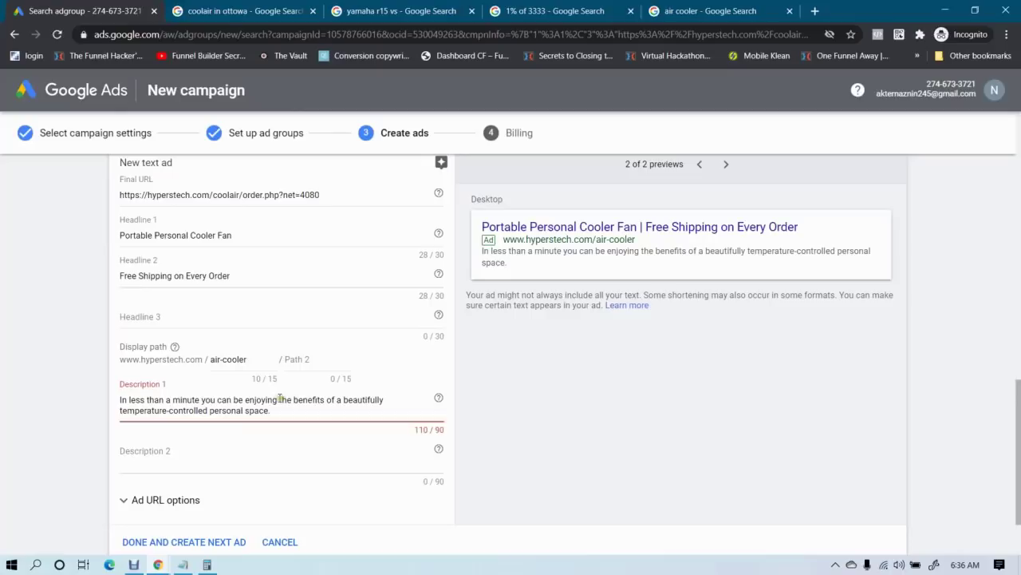
pyautogui.moveTo(158, 564)
pyautogui.click(80, 537)
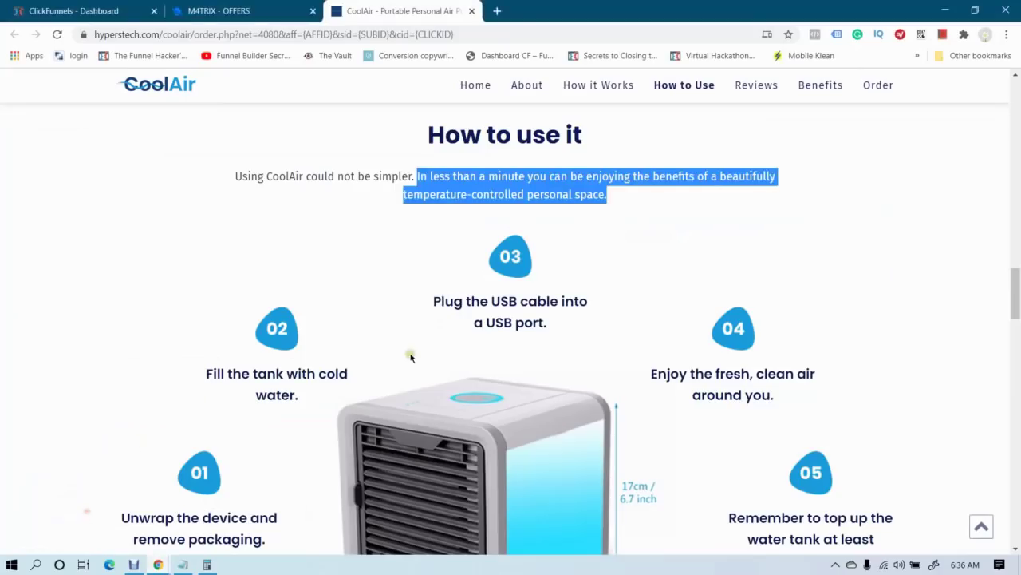
pyautogui.scroll(-2, 411, 357)
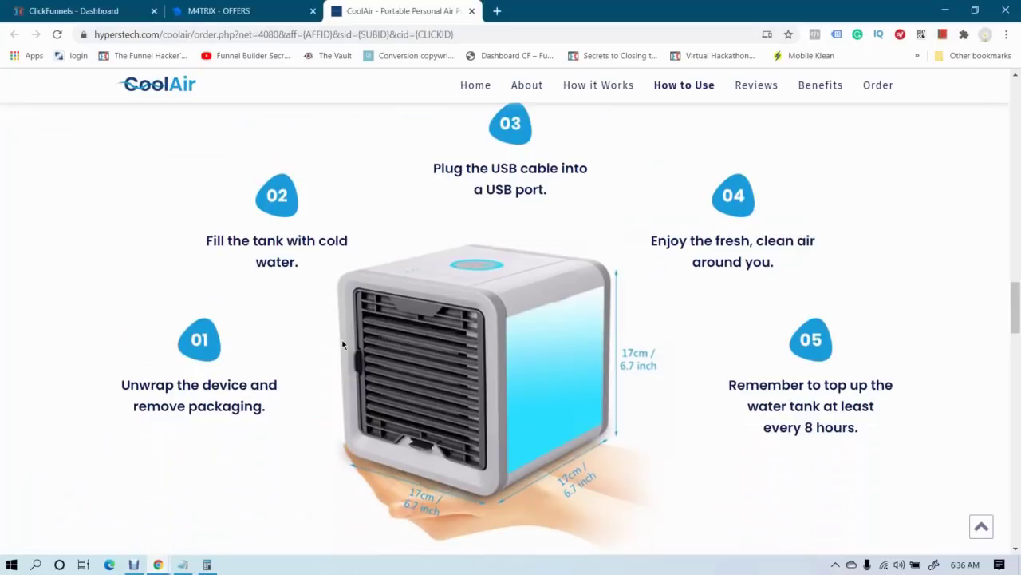
pyautogui.scroll(2, 343, 345)
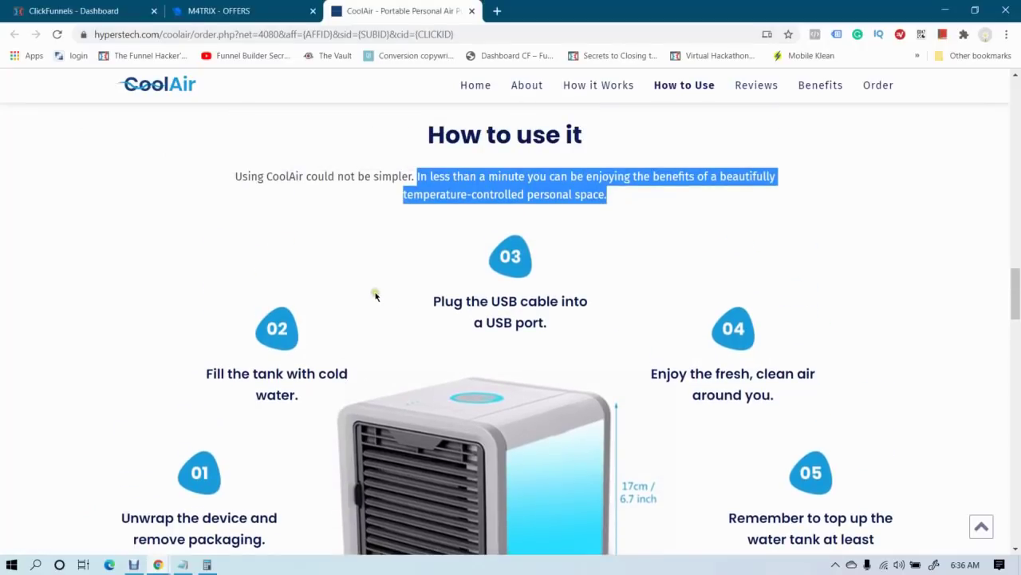
pyautogui.scroll(-6, 375, 295)
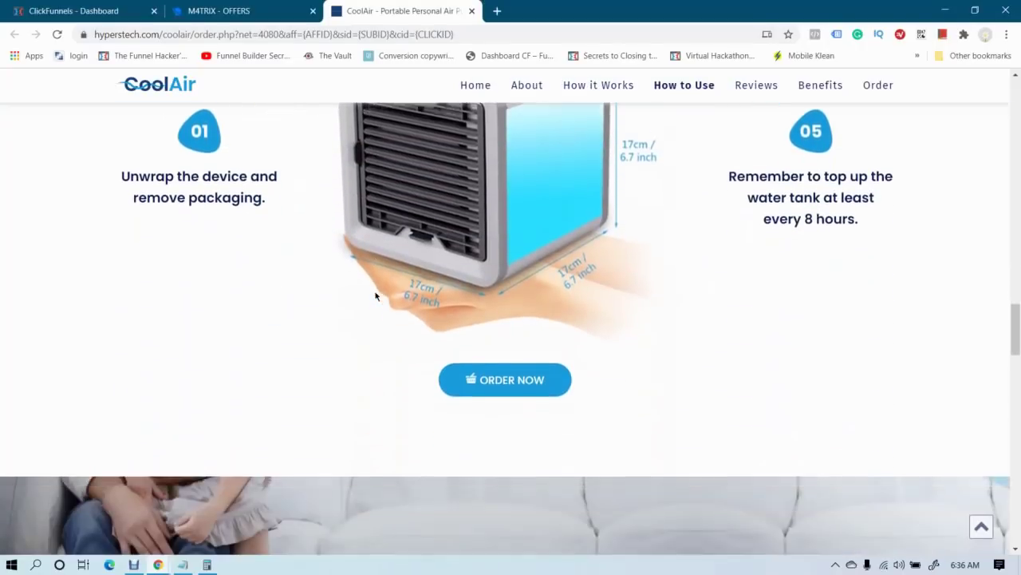
pyautogui.scroll(-4, 375, 296)
pyautogui.scroll(-9, 375, 296)
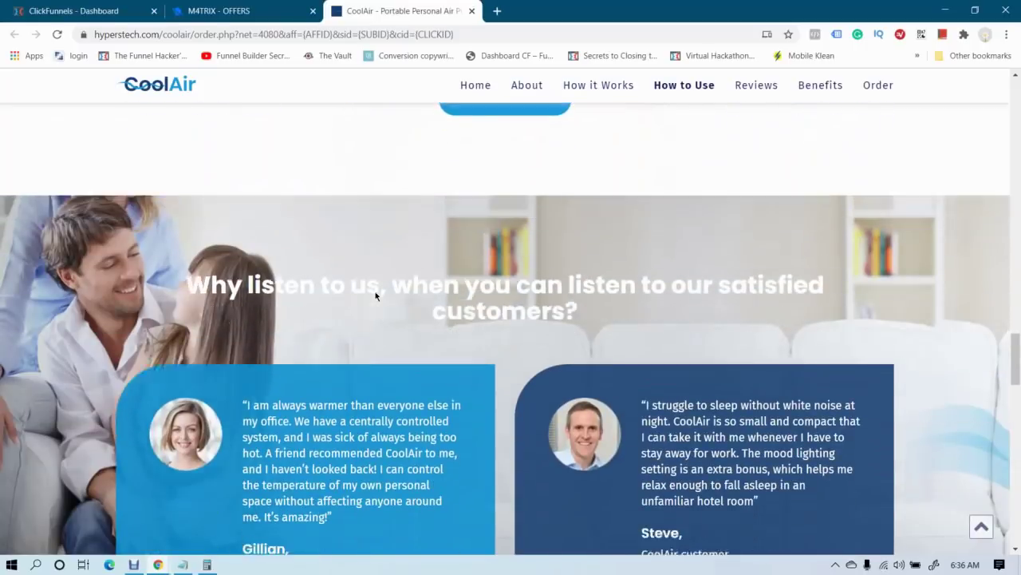
pyautogui.scroll(-8, 375, 296)
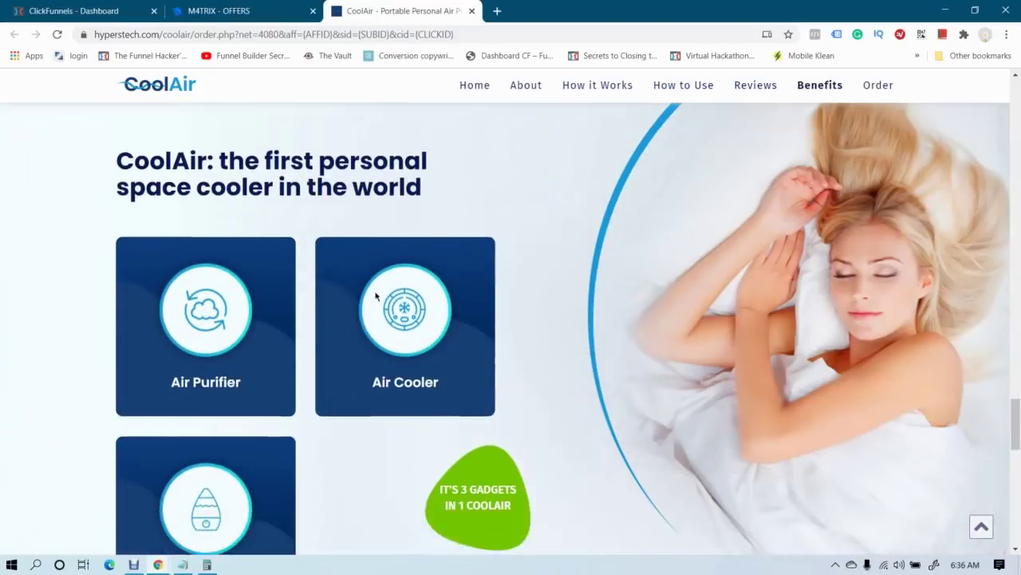
pyautogui.scroll(-6, 376, 296)
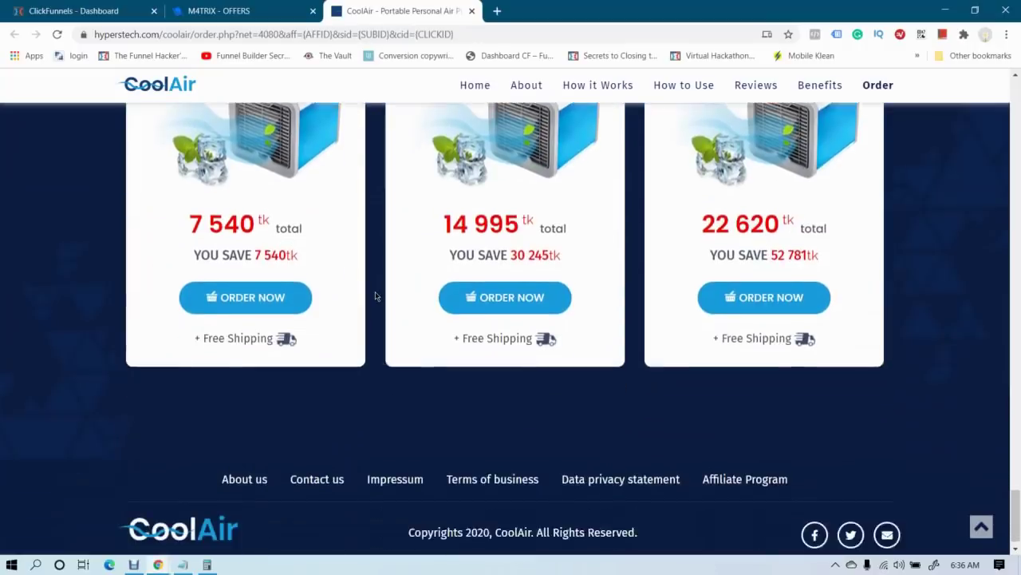
pyautogui.scroll(15, 375, 296)
pyautogui.scroll(11, 375, 296)
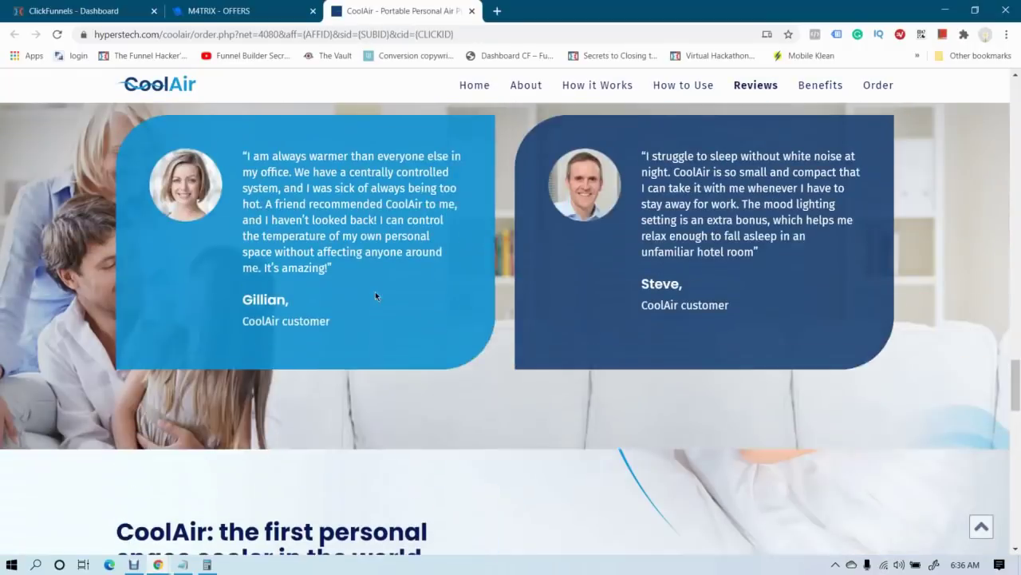
pyautogui.scroll(4, 354, 300)
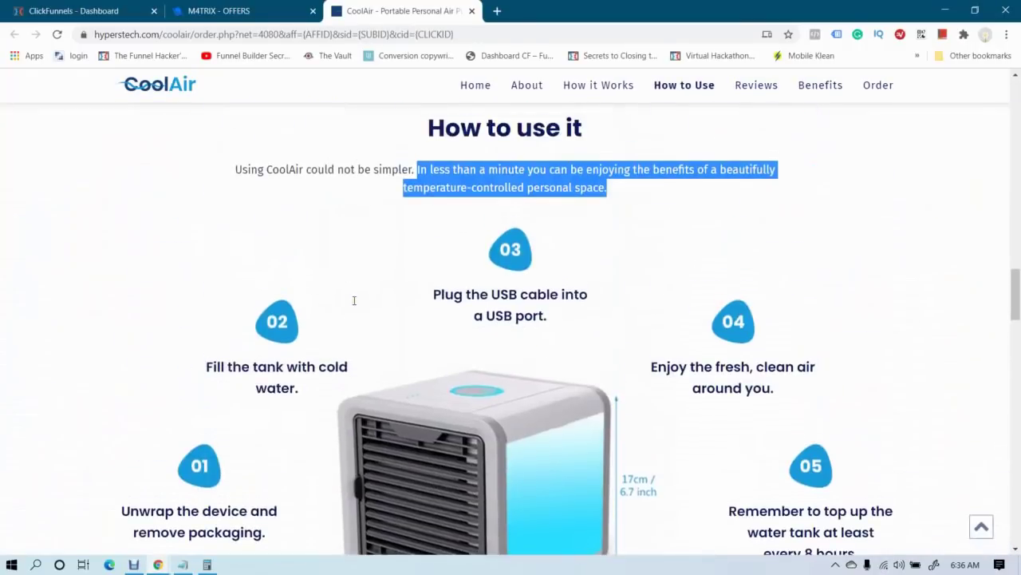
pyautogui.scroll(-1, 354, 300)
pyautogui.scroll(1, 355, 300)
pyautogui.scroll(1, 354, 301)
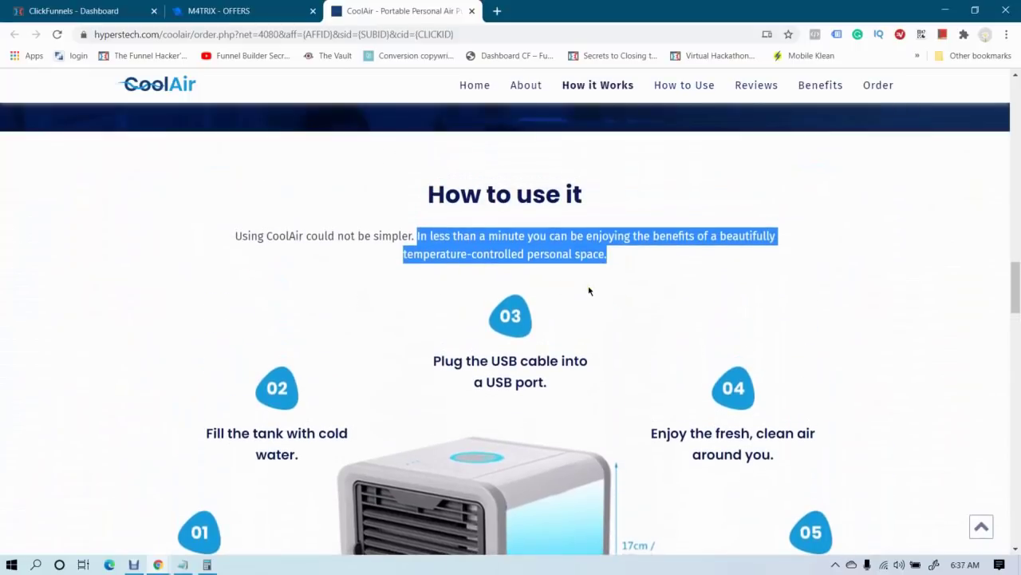
pyautogui.scroll(8, 589, 291)
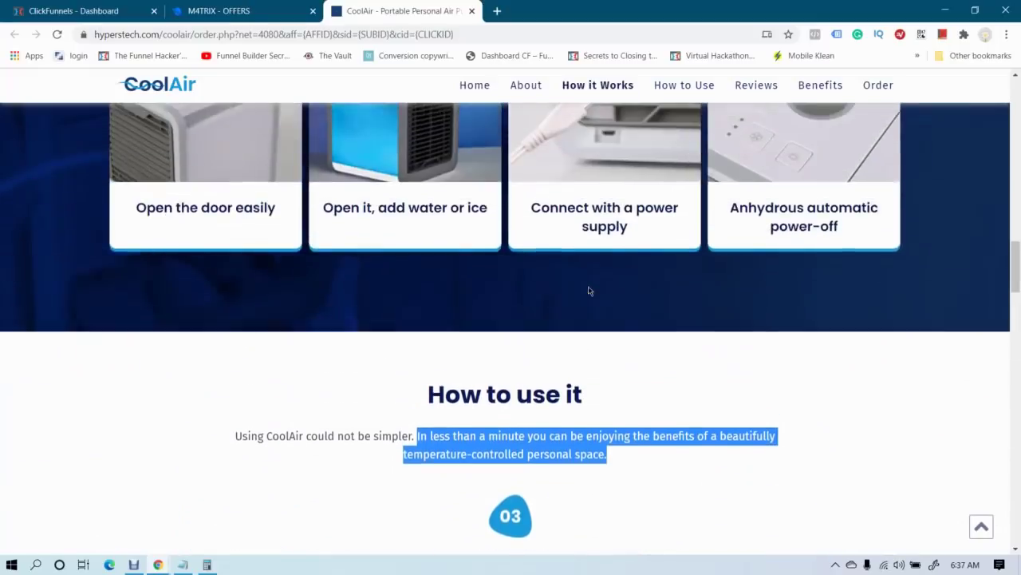
pyautogui.scroll(1, 589, 290)
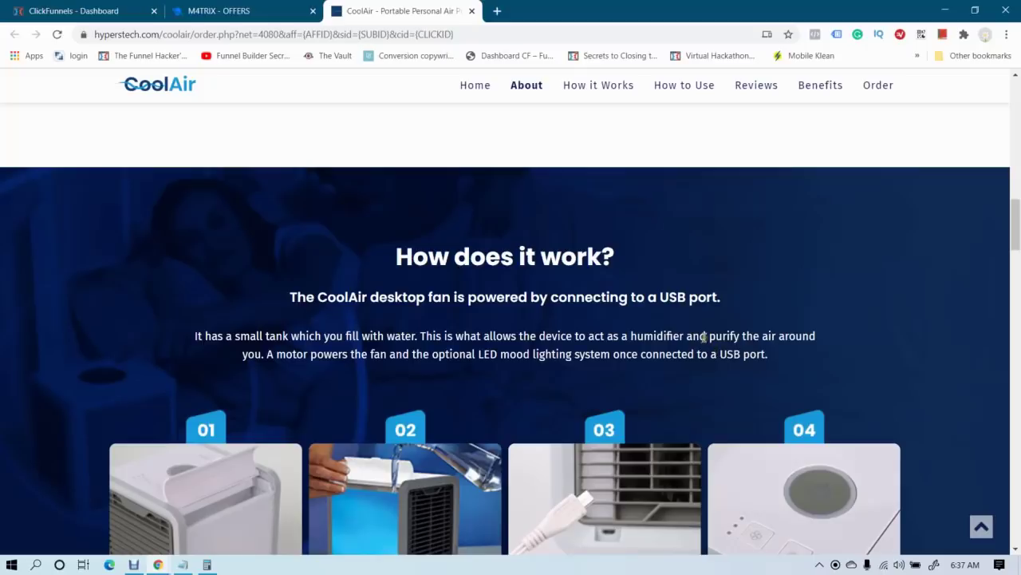
pyautogui.moveTo(710, 336); pyautogui.dragTo(262, 354)
pyautogui.hotkey('ctrl', 'c')
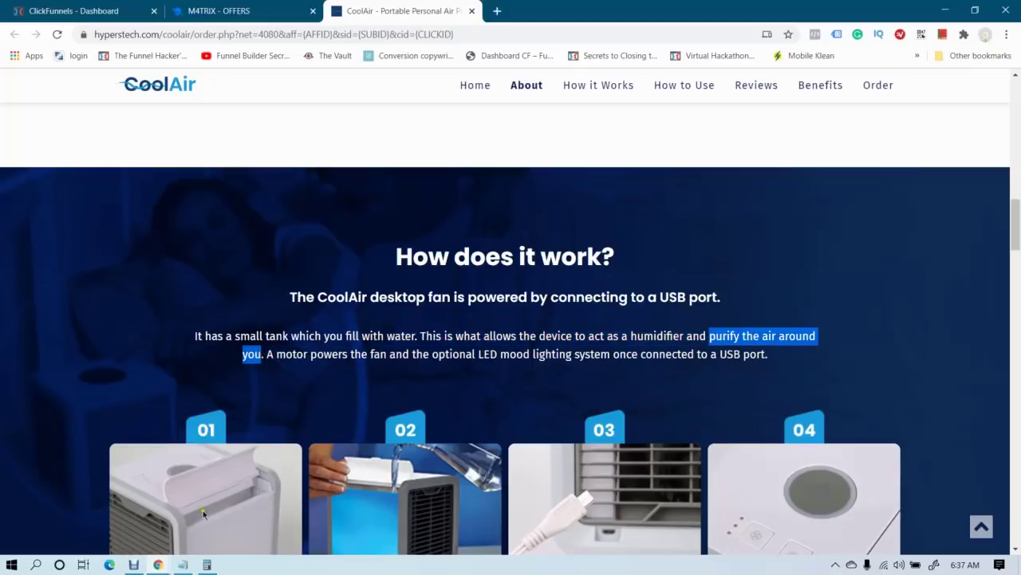
pyautogui.click(158, 564)
pyautogui.click(230, 514)
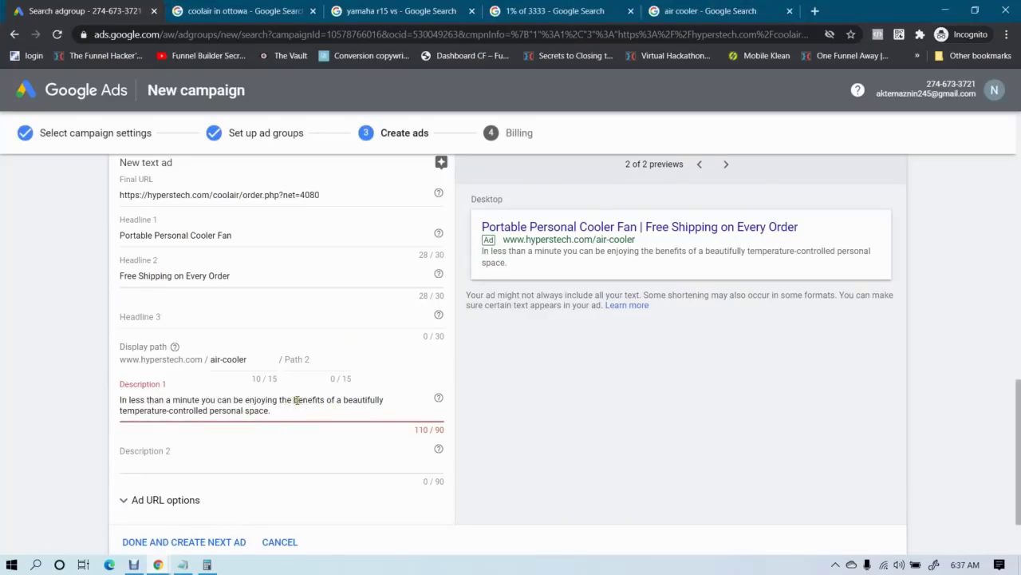
# Paste shorter wording into Description 1, add 'the' and change 'purify' to 'purified'
pyautogui.moveTo(279, 399); pyautogui.dragTo(287, 417)
pyautogui.hotkey('ctrl', 'v')
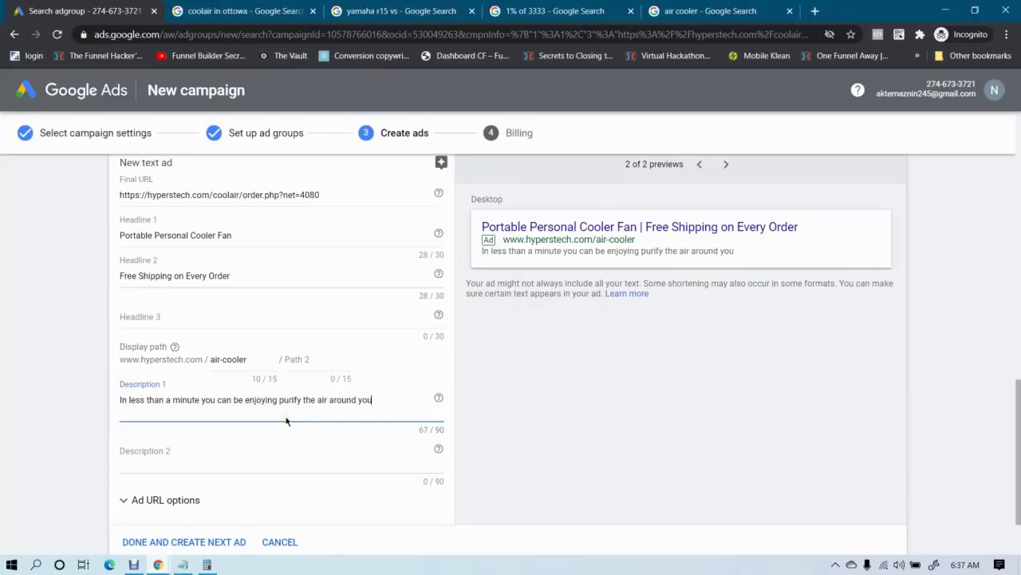
pyautogui.click(278, 399)
pyautogui.write('the')
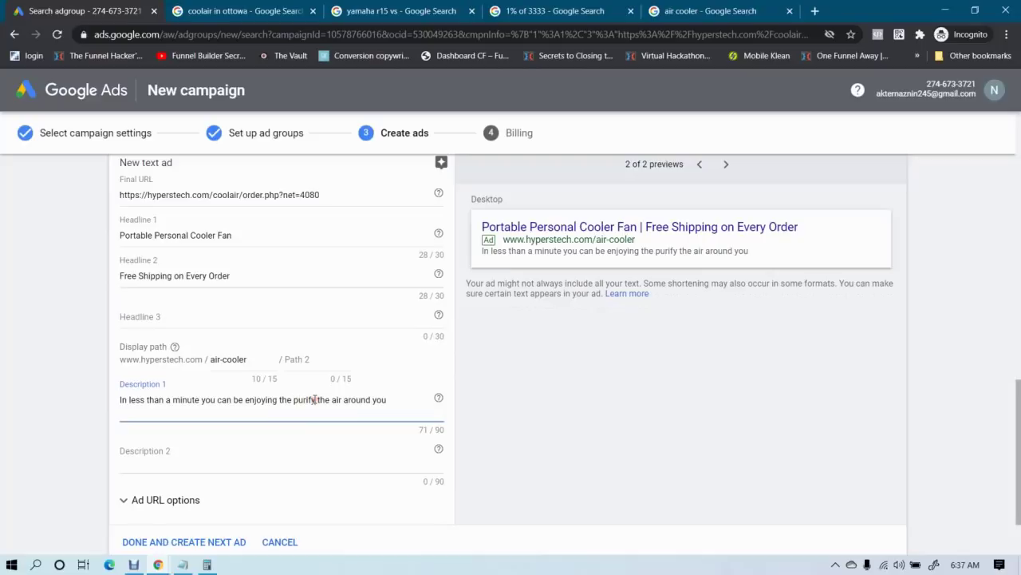
pyautogui.click(316, 399)
pyautogui.press('BackSpace')
pyautogui.write('ied')
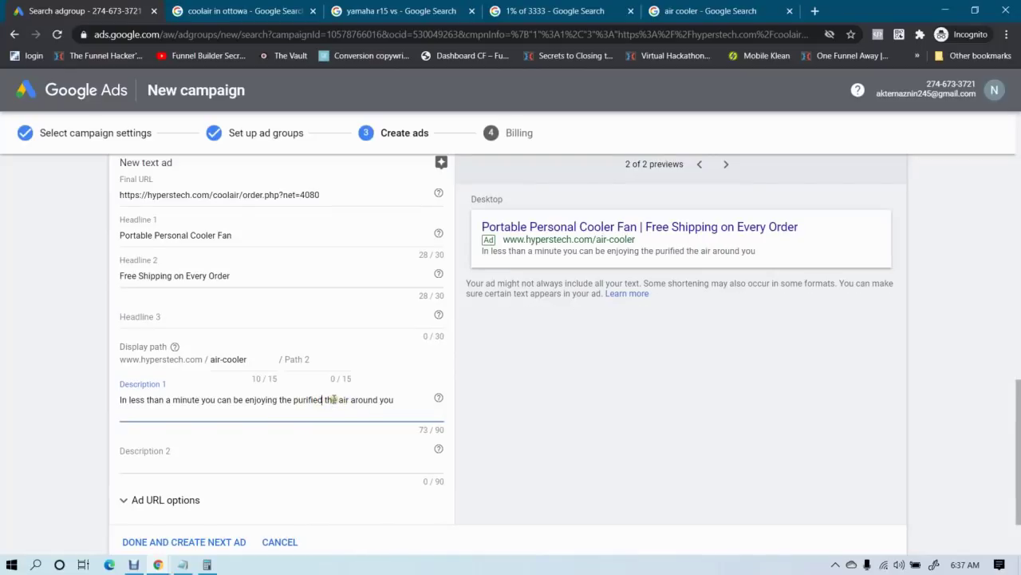
# Delete the duplicate 'the', add a closing period and insert 'cooled' before 'air'
pyautogui.doubleClick(333, 400)
pyautogui.press('BackSpace')
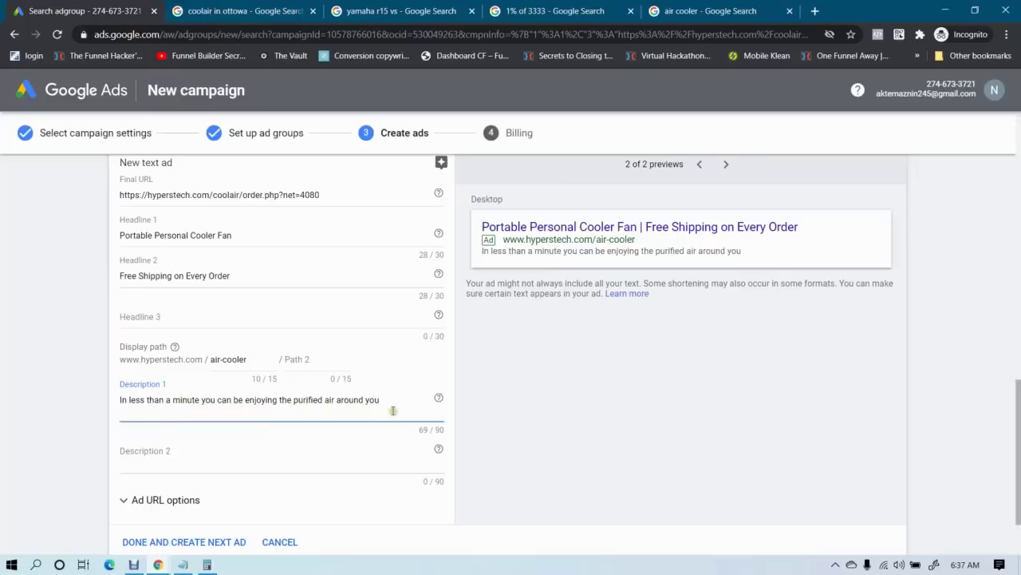
pyautogui.write('.')
pyautogui.moveTo(399, 409); pyautogui.dragTo(135, 386)
pyautogui.click(73, 398)
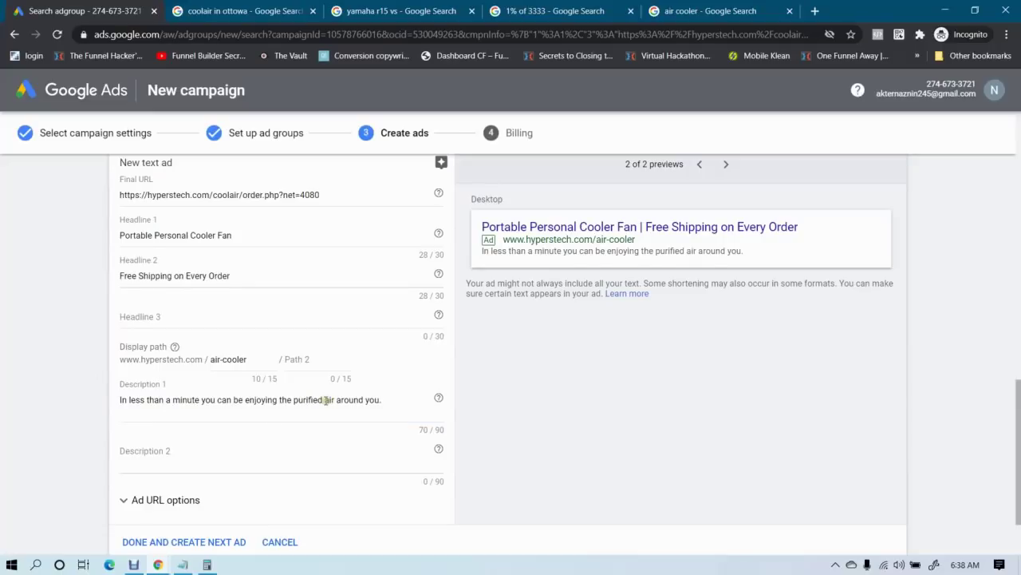
pyautogui.click(326, 399)
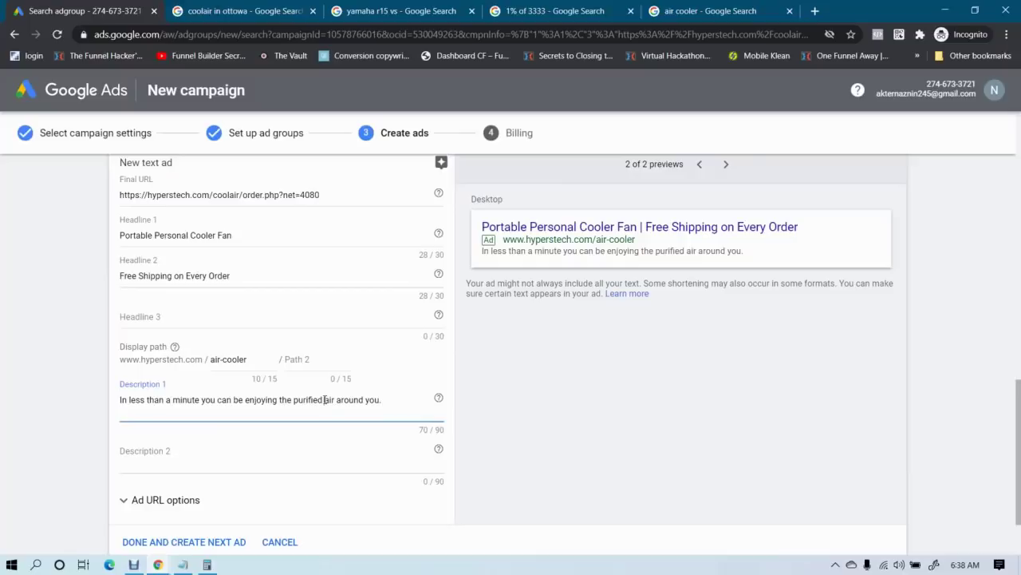
pyautogui.write('cooled')
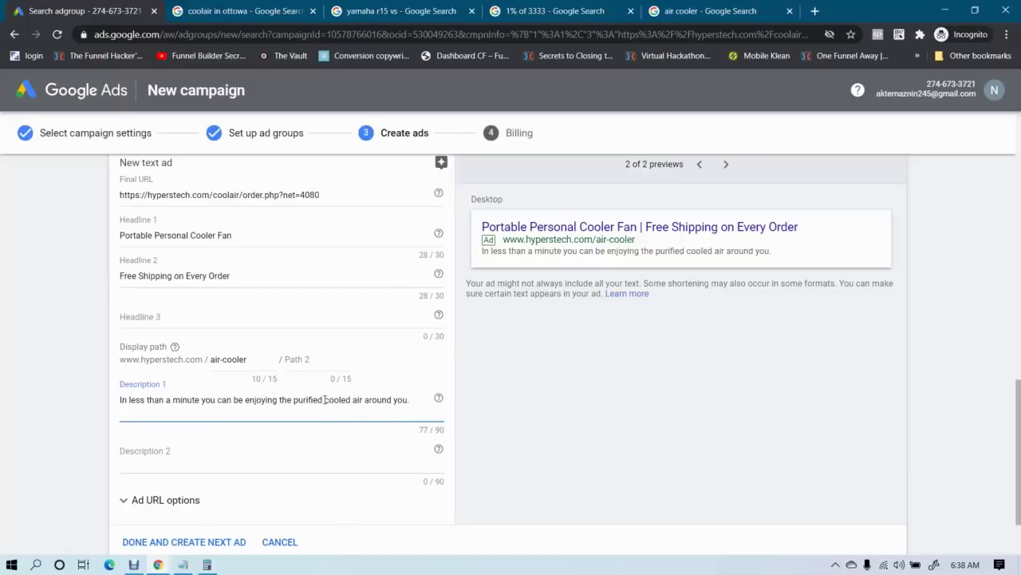
pyautogui.click(4, 393)
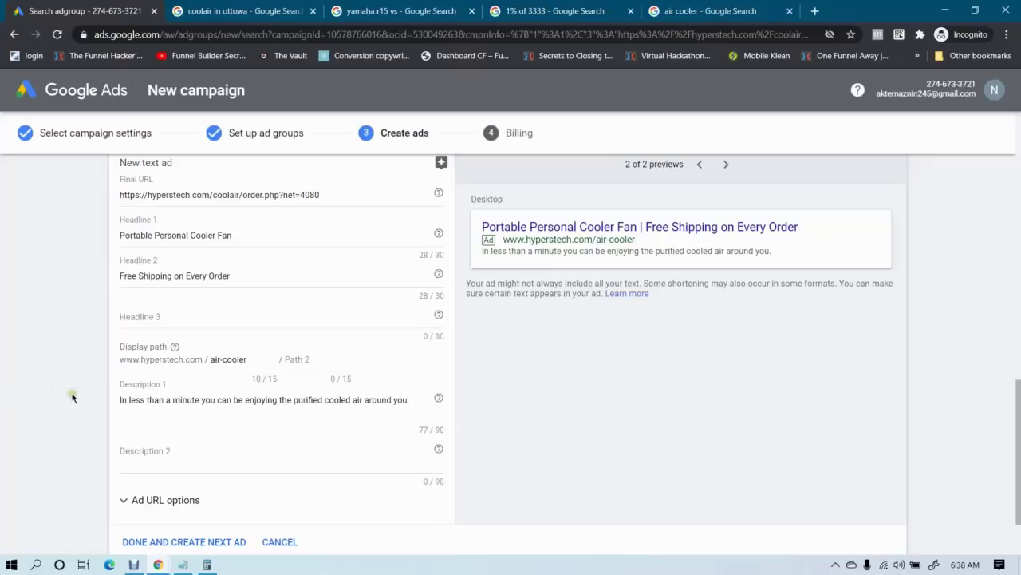
# Append 'Order Now.' to Description 1, bringing it to 88/90 characters
pyautogui.click(412, 400)
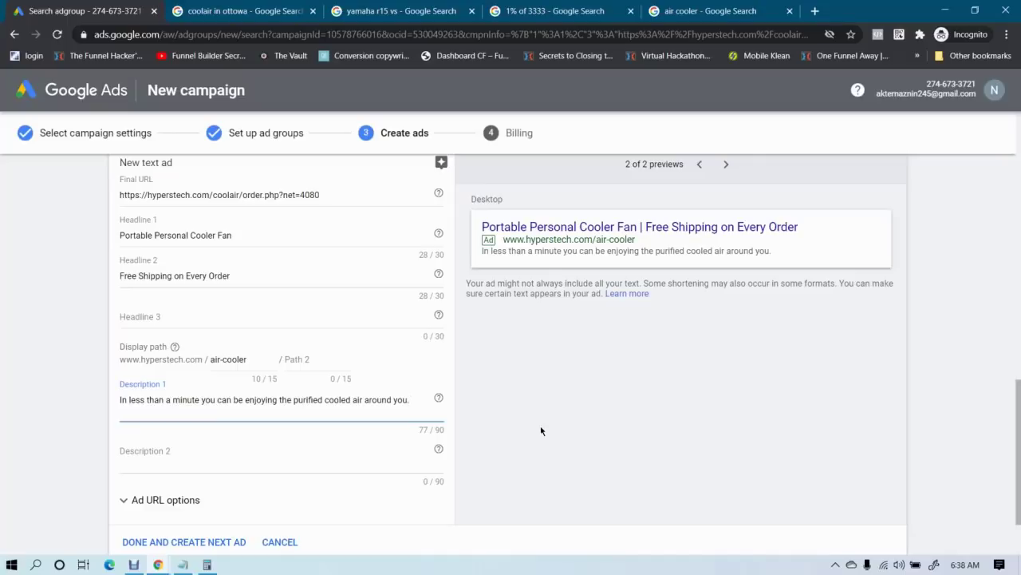
pyautogui.write('Order Now.')
pyautogui.click(14, 409)
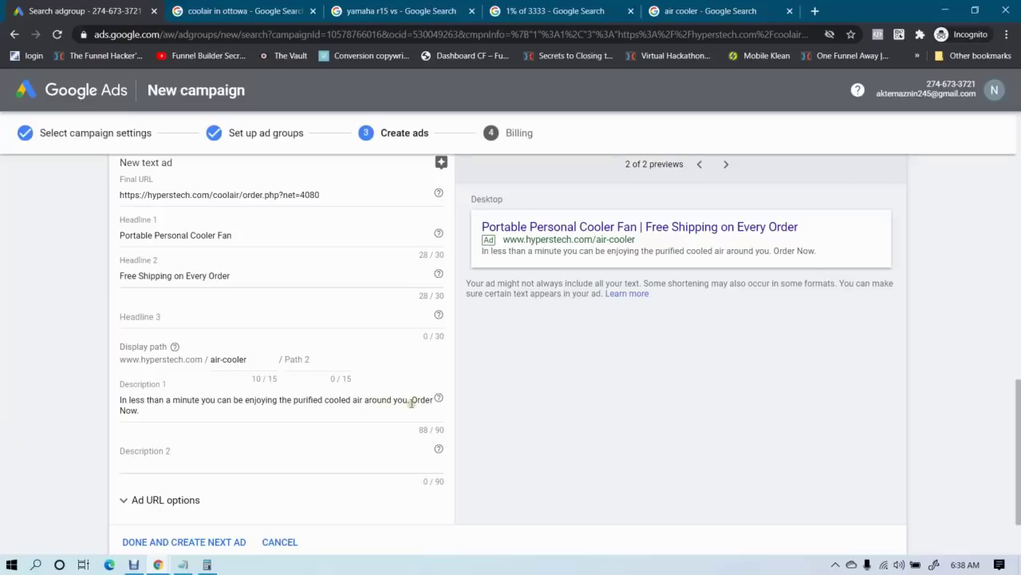
pyautogui.click(196, 412)
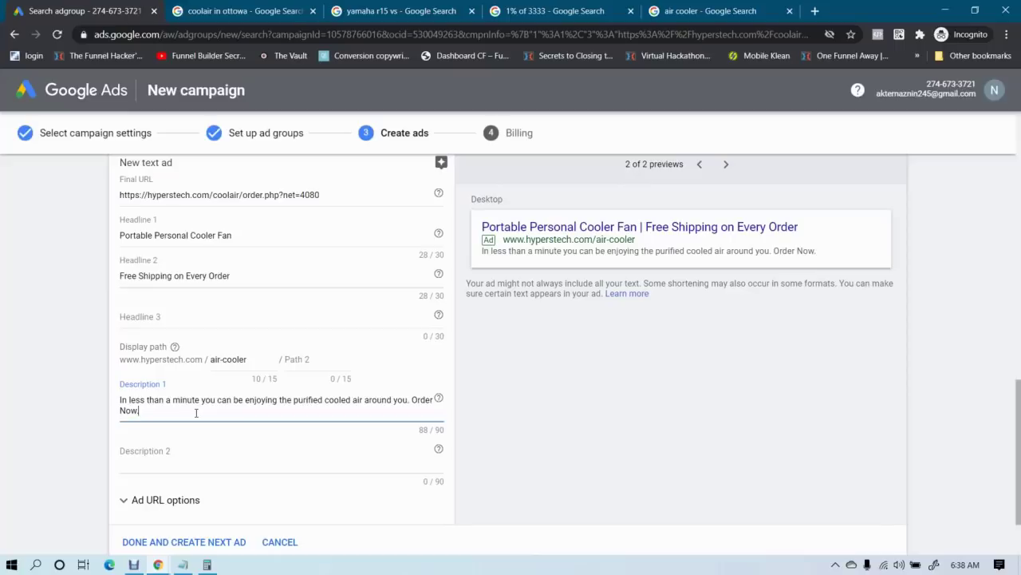
pyautogui.click(11, 444)
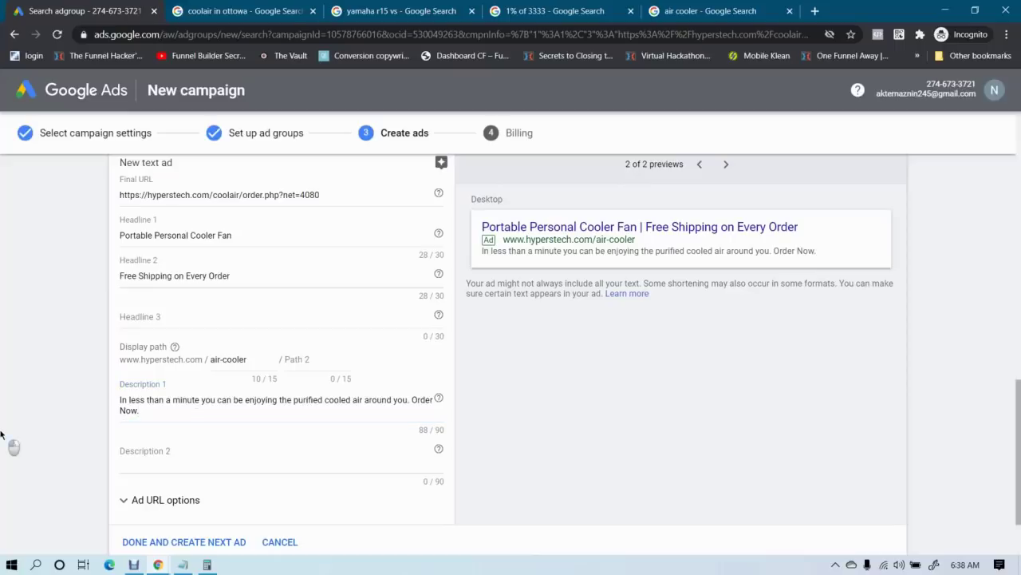
pyautogui.scroll(-1, 375, 399)
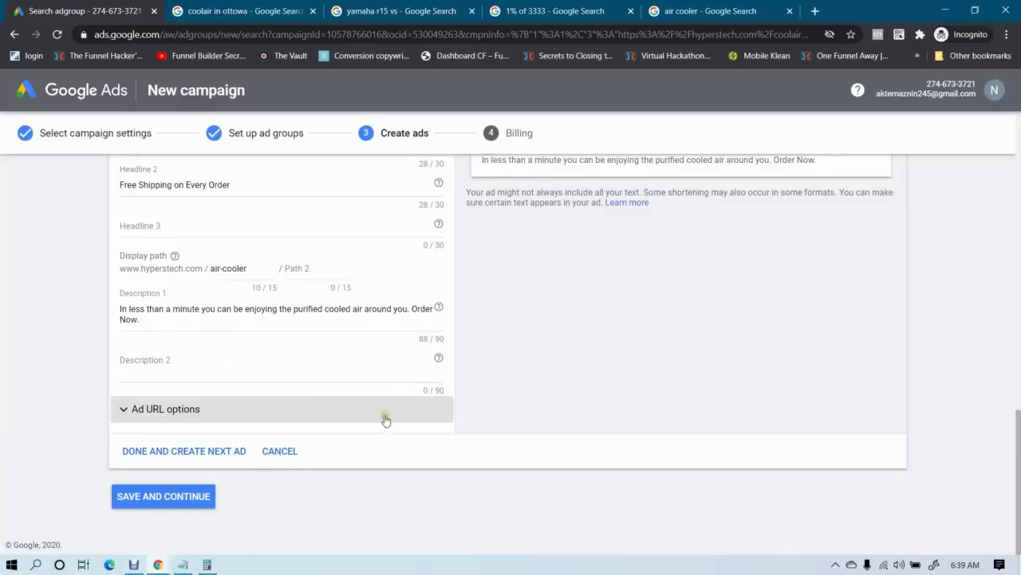
# Save and continue the ads, confirming SAVE in the 'You can still add more to your ads' dialog
pyautogui.click(165, 496)
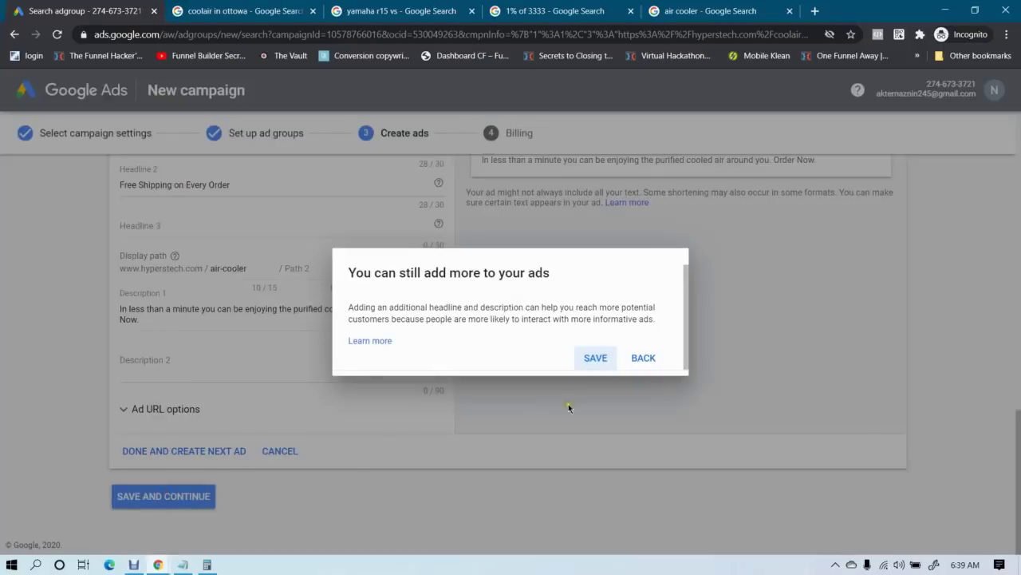
pyautogui.click(597, 358)
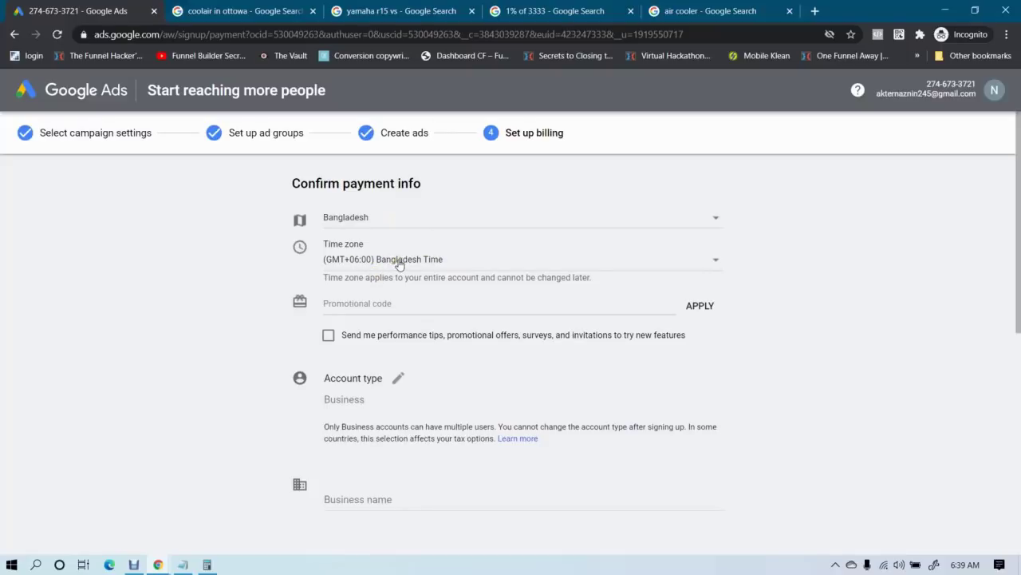
# Search Google for 'ottowa time zone' in the air cooler tab
pyautogui.click(700, 7)
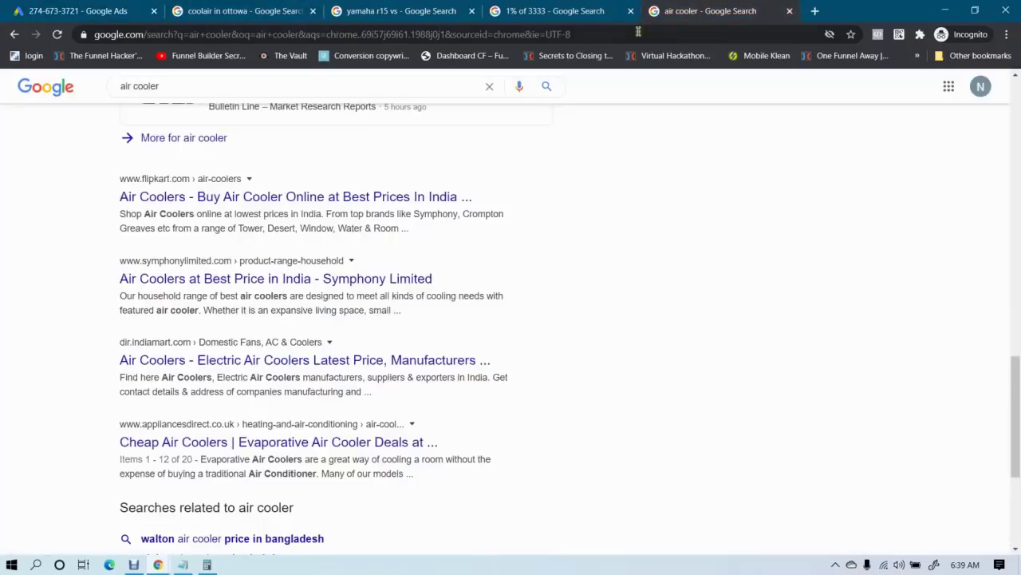
pyautogui.click(637, 35)
pyautogui.write('otto')
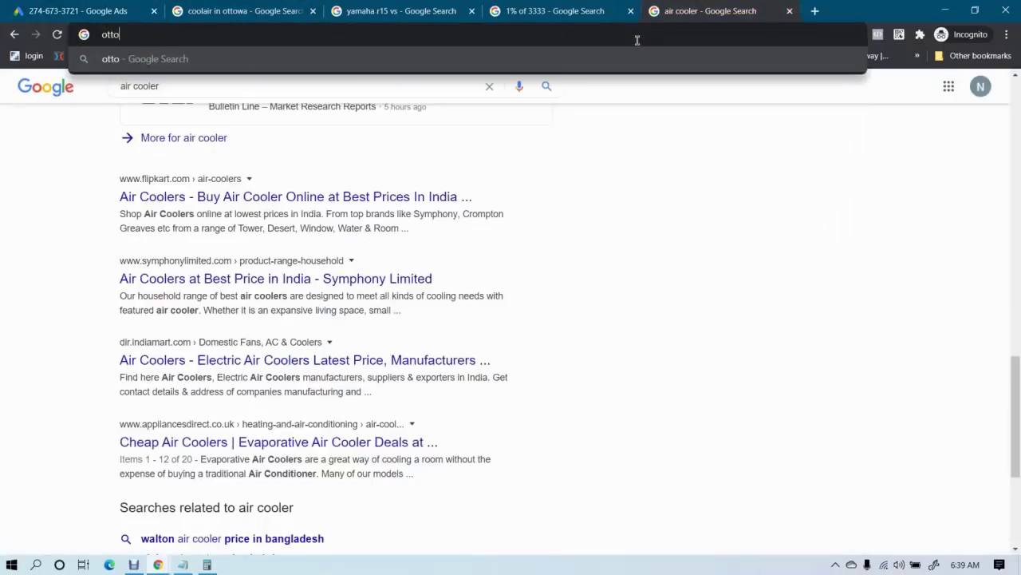
pyautogui.write('wa time zone')
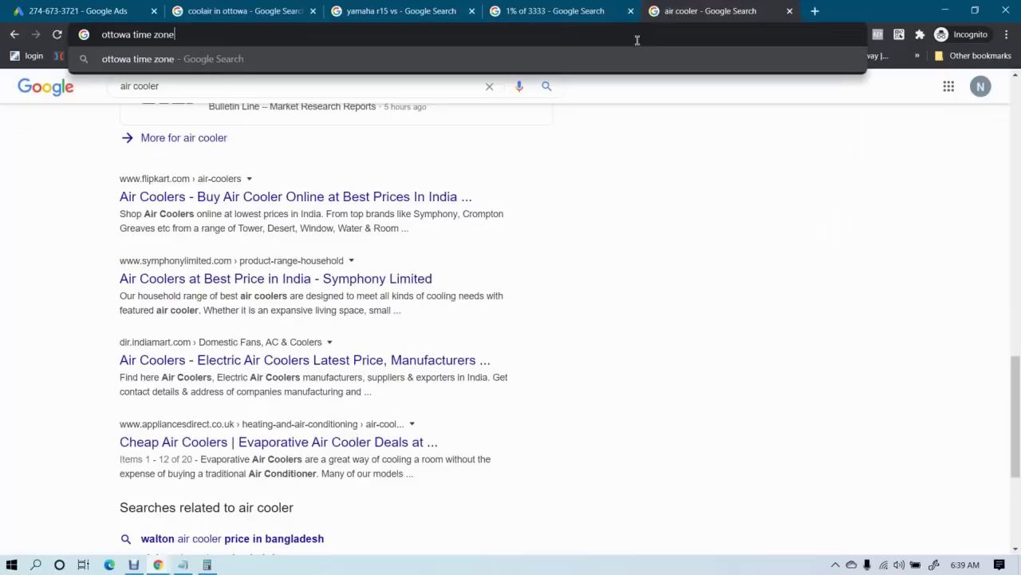
pyautogui.press('Return')
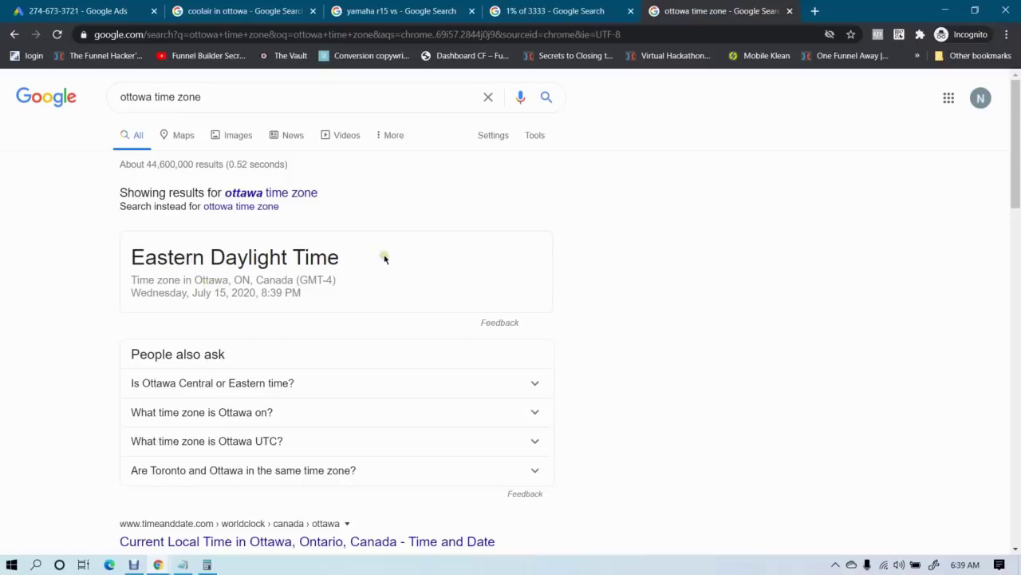
# Note Ottawa's Eastern Daylight Time (GMT-4) offset and return to the billing page's time zone choices
pyautogui.moveTo(301, 279); pyautogui.dragTo(335, 283)
pyautogui.click(322, 279)
pyautogui.moveTo(238, 281); pyautogui.dragTo(253, 280)
pyautogui.click(272, 279)
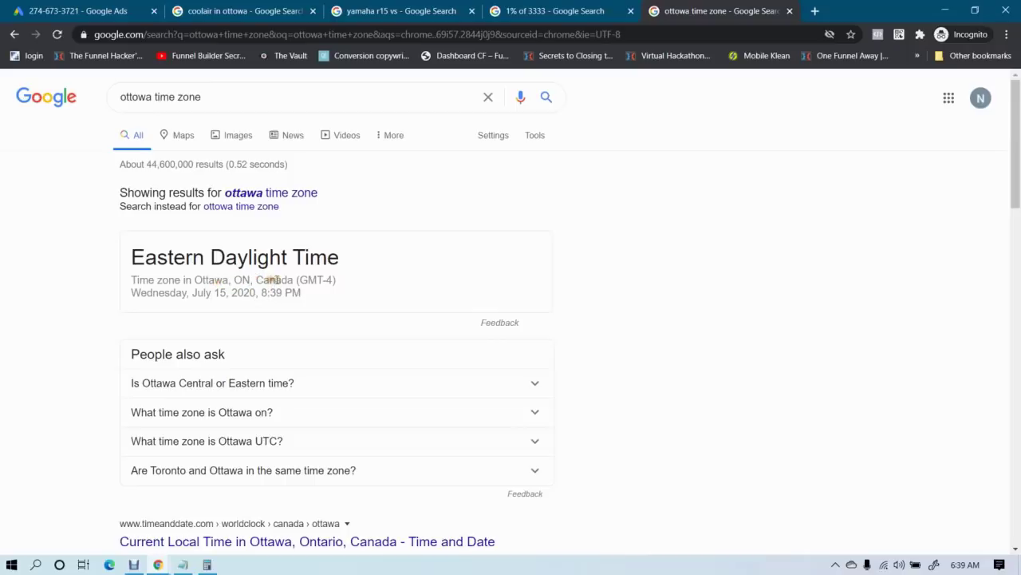
pyautogui.moveTo(302, 279); pyautogui.dragTo(342, 292)
pyautogui.click(326, 277)
pyautogui.click(33, 7)
pyautogui.click(408, 268)
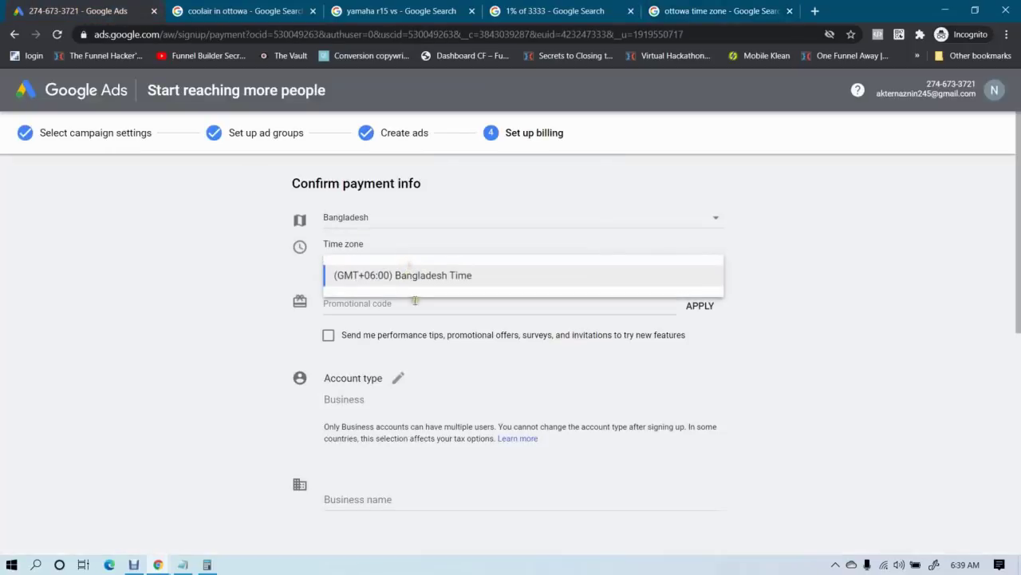
# Look over the time zone and billing country lists without changing either
pyautogui.click(131, 275)
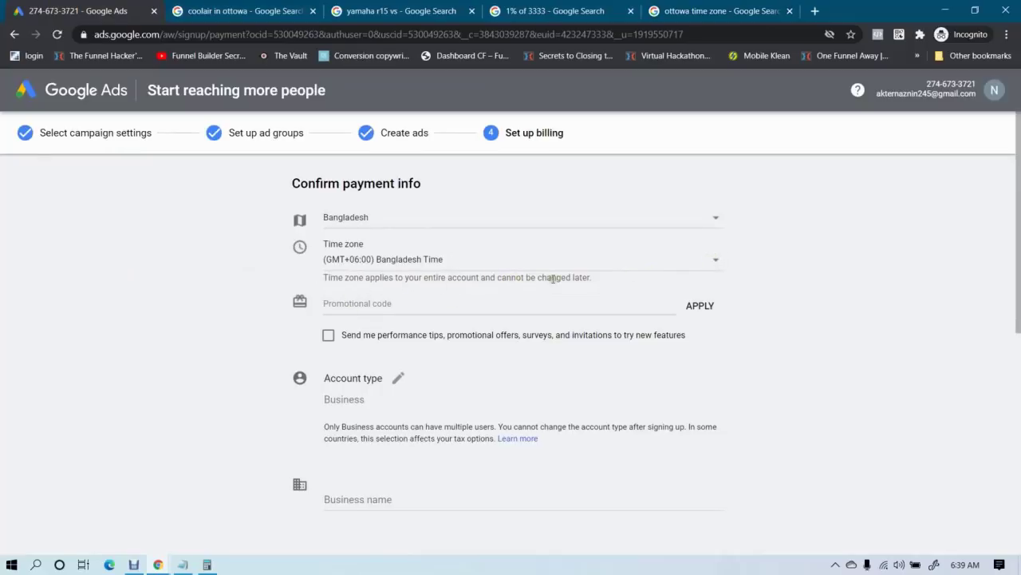
pyautogui.click(643, 260)
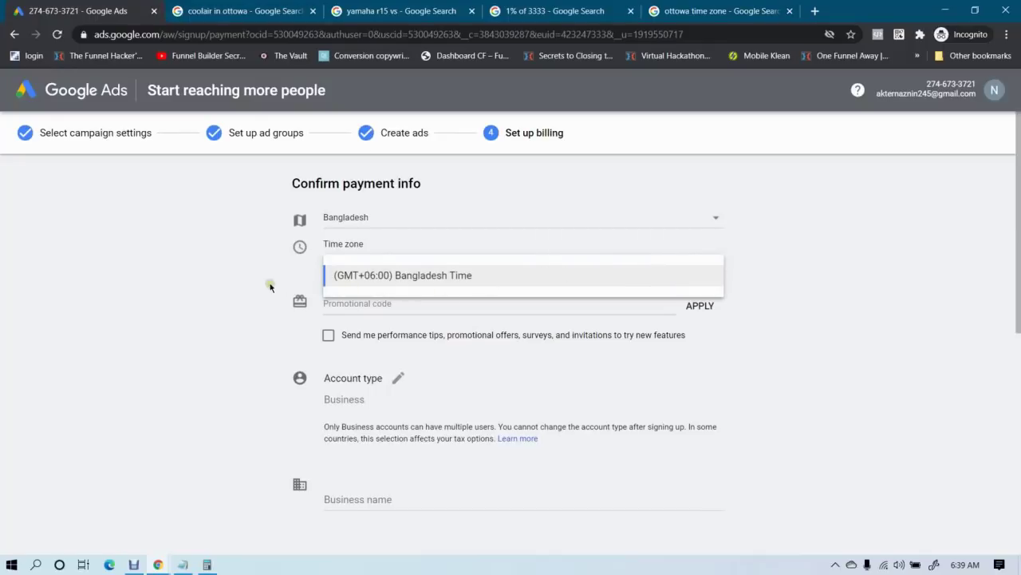
pyautogui.click(143, 296)
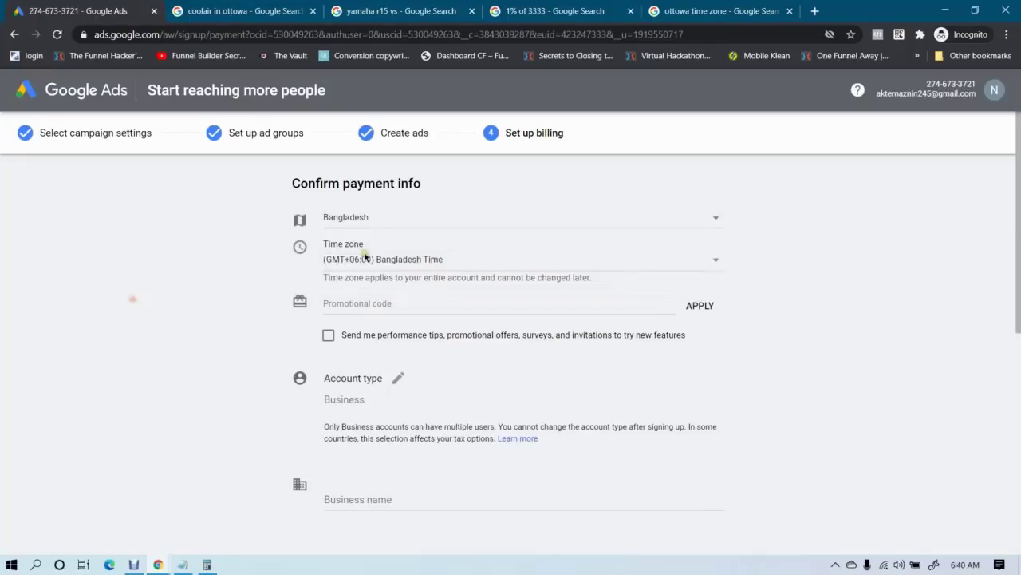
pyautogui.click(395, 223)
pyautogui.scroll(2, 416, 340)
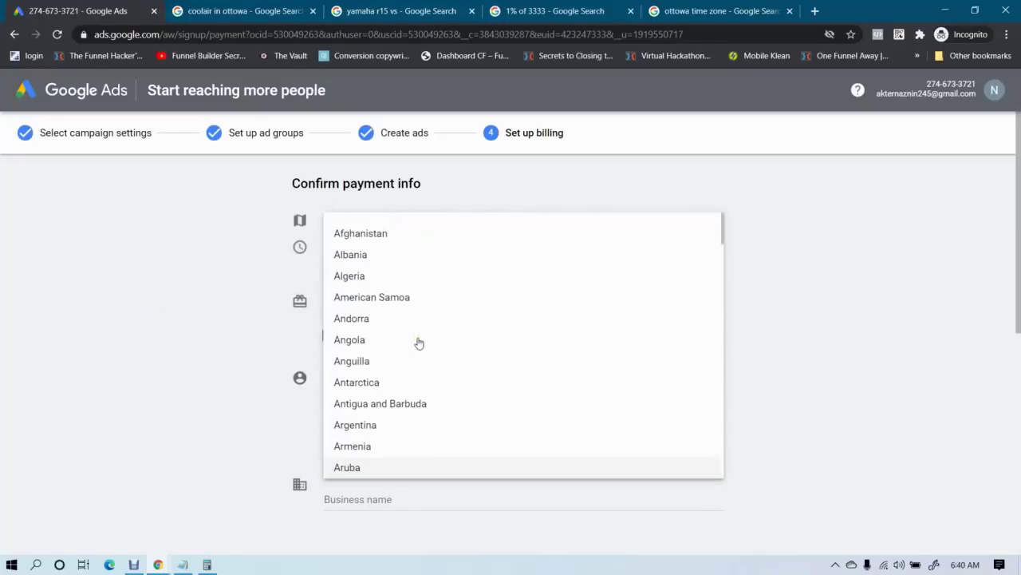
pyautogui.scroll(-12, 417, 340)
pyautogui.click(129, 310)
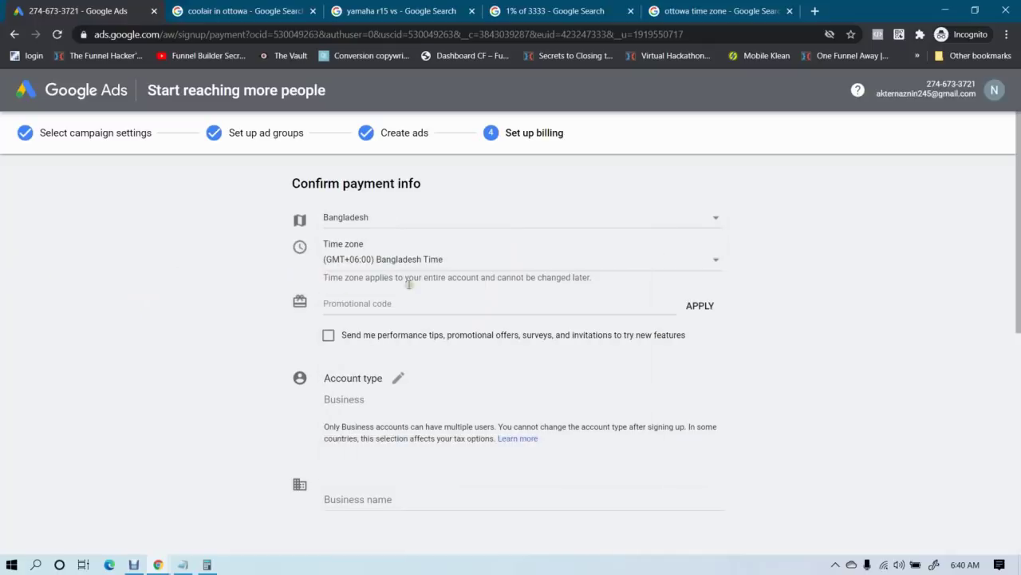
# Change the billing country to Canada
pyautogui.click(398, 221)
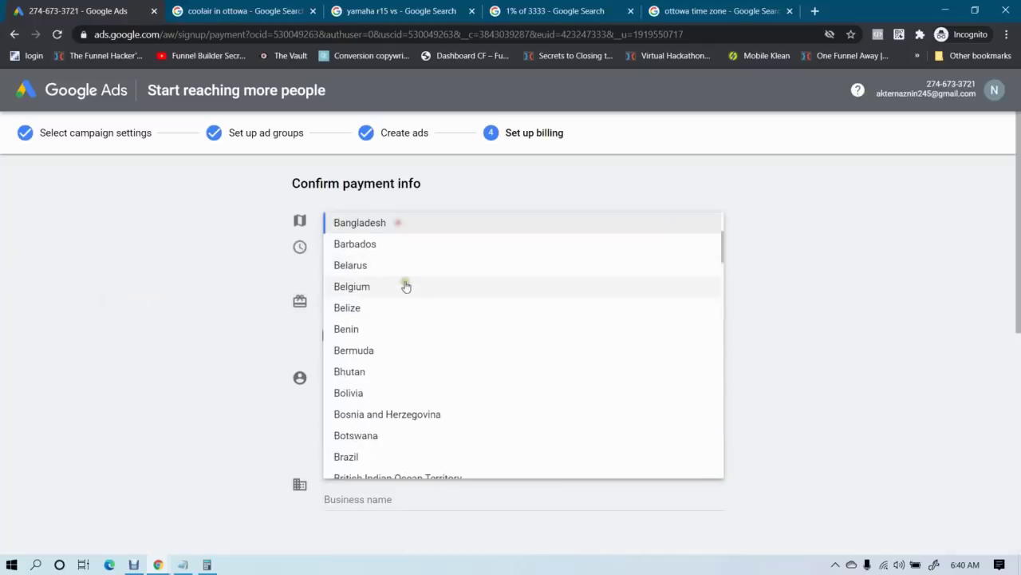
pyautogui.scroll(-20, 411, 303)
pyautogui.scroll(18, 423, 314)
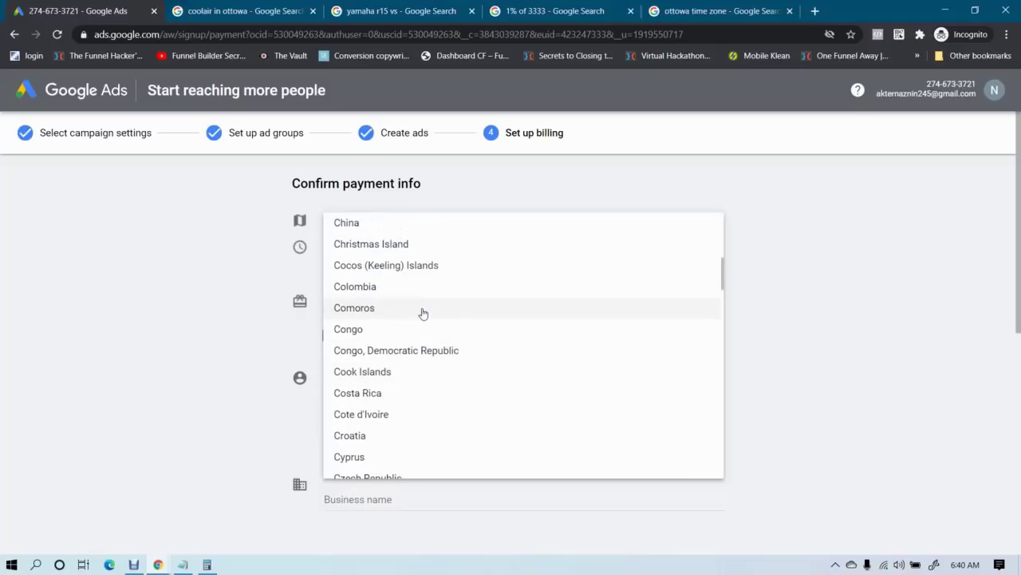
pyautogui.scroll(5, 423, 314)
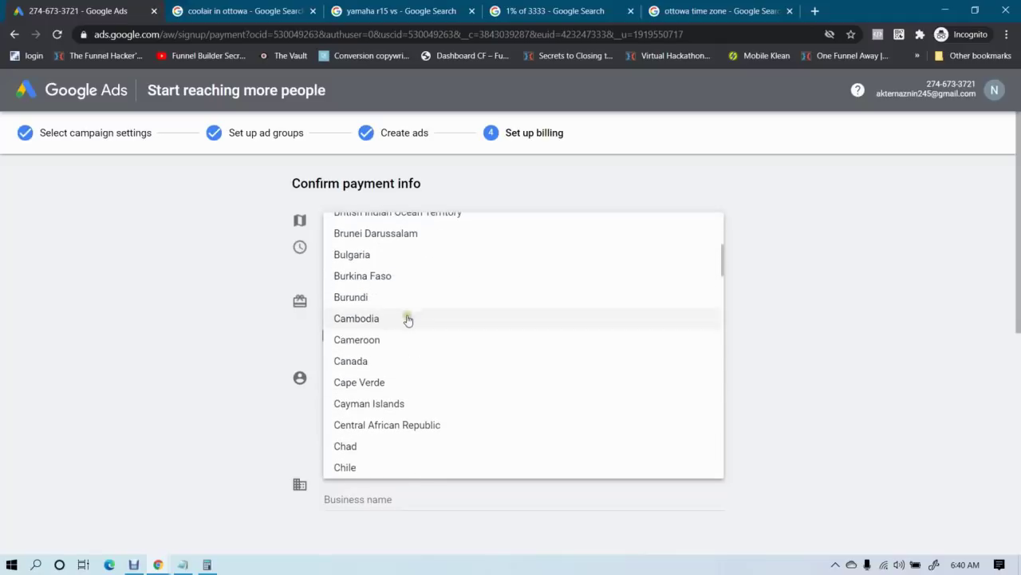
pyautogui.click(376, 360)
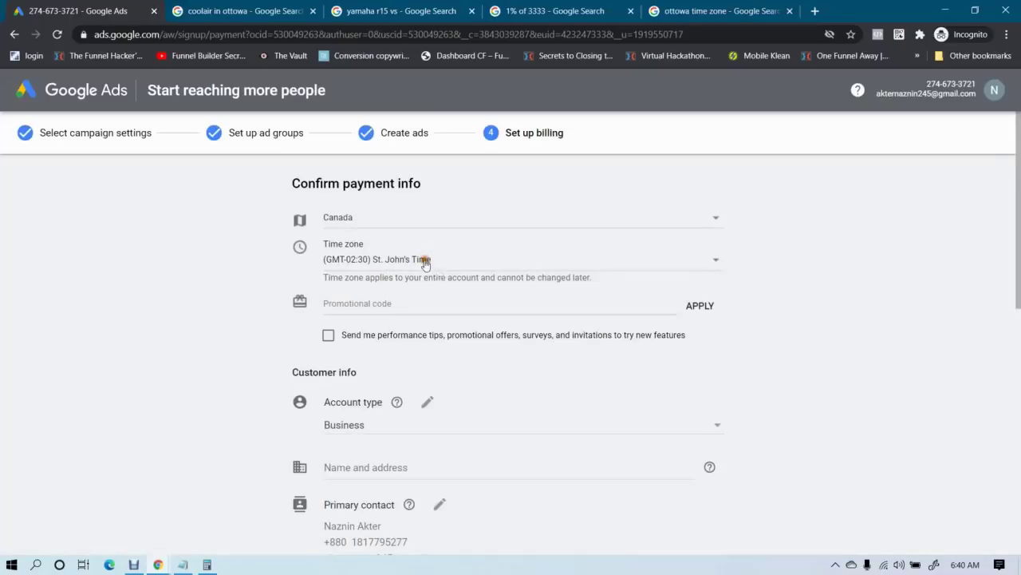
# Bring up the Canadian time zone options, then switch to the Ottawa time zone search
pyautogui.click(426, 262)
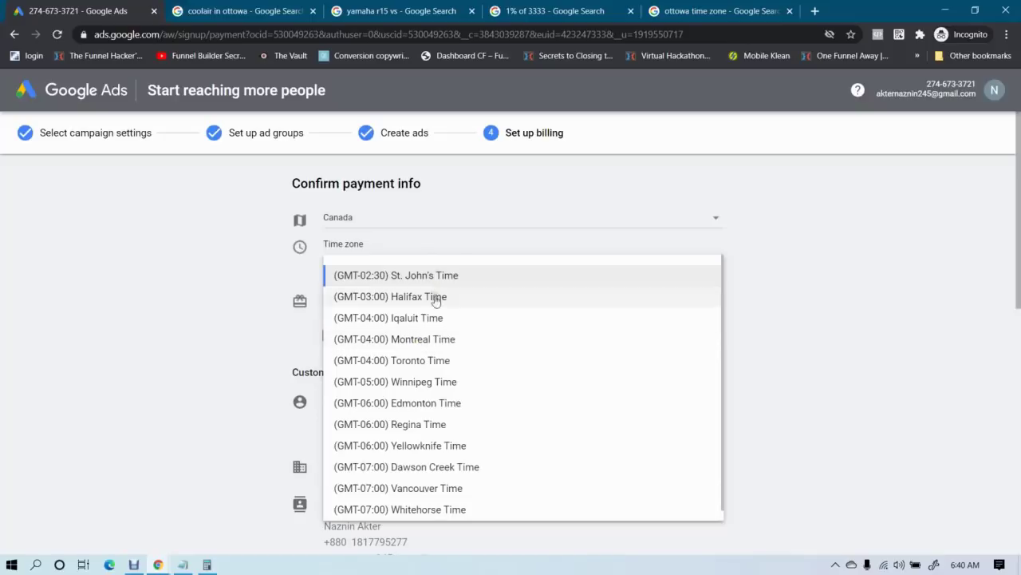
pyautogui.click(455, 247)
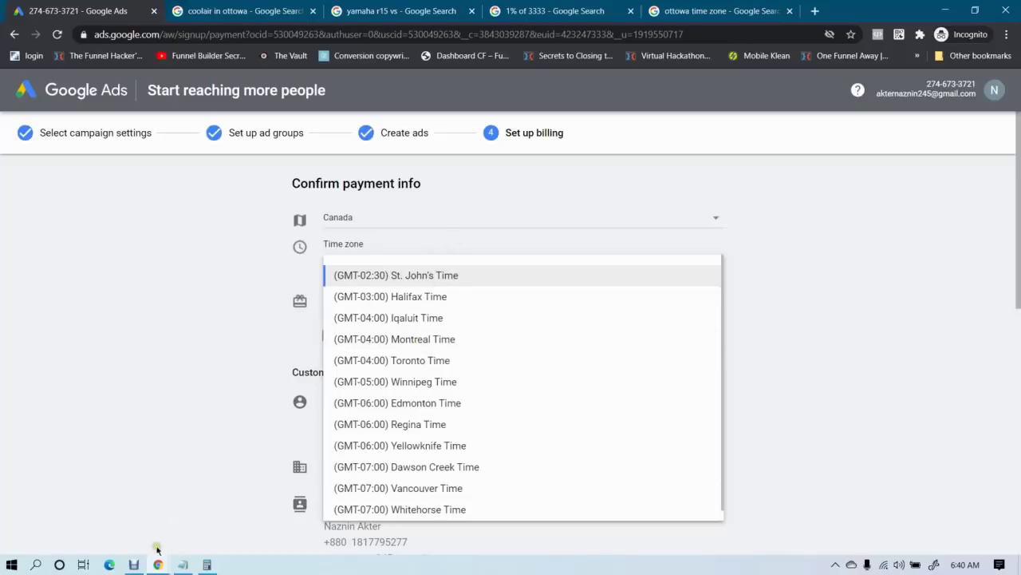
pyautogui.click(136, 564)
pyautogui.click(467, 427)
pyautogui.click(746, 12)
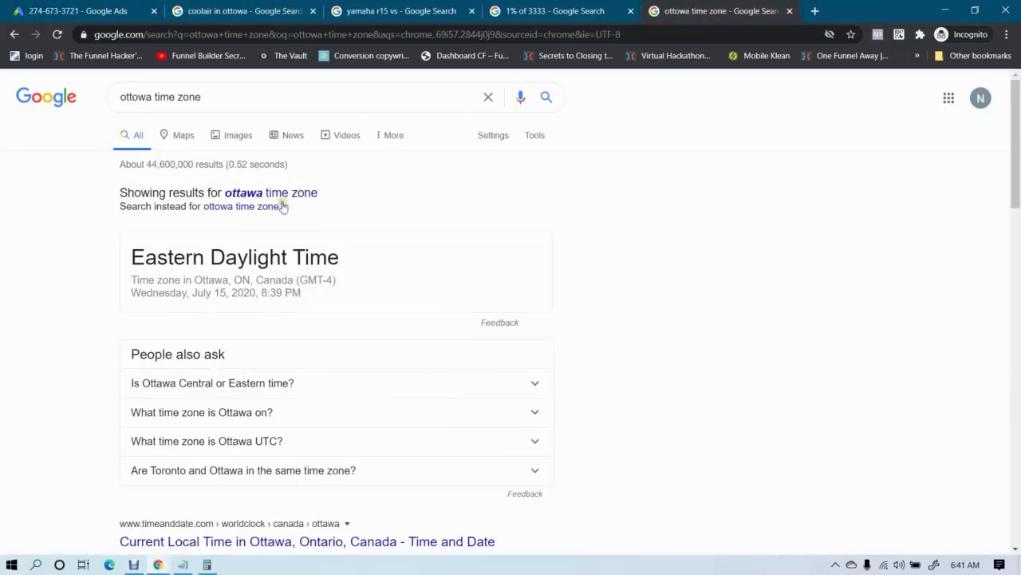
# Re-search Ottawa's time zone, see Eastern Daylight Time (GMT-4), and return to Google Ads
pyautogui.click(273, 206)
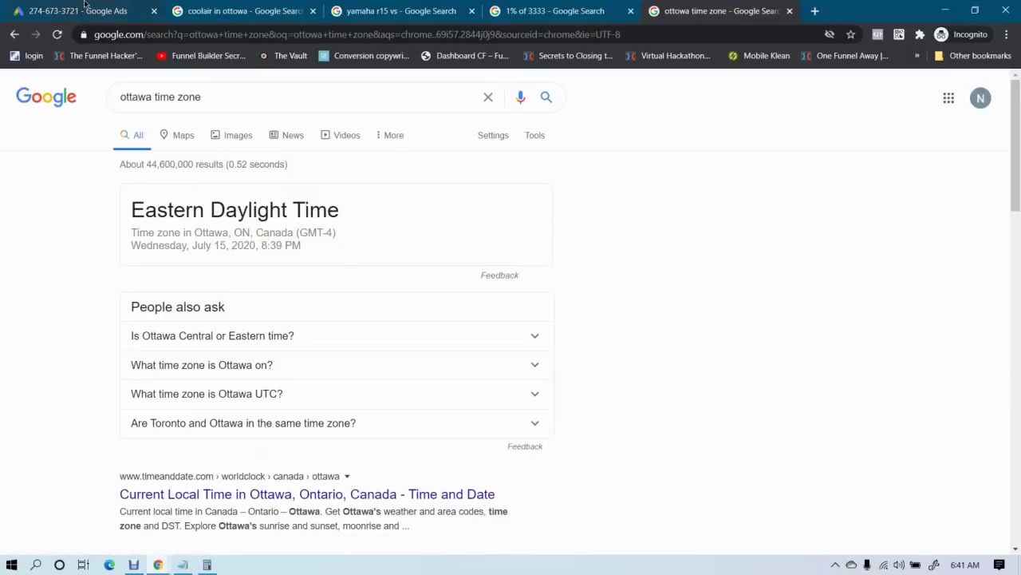
pyautogui.click(85, 9)
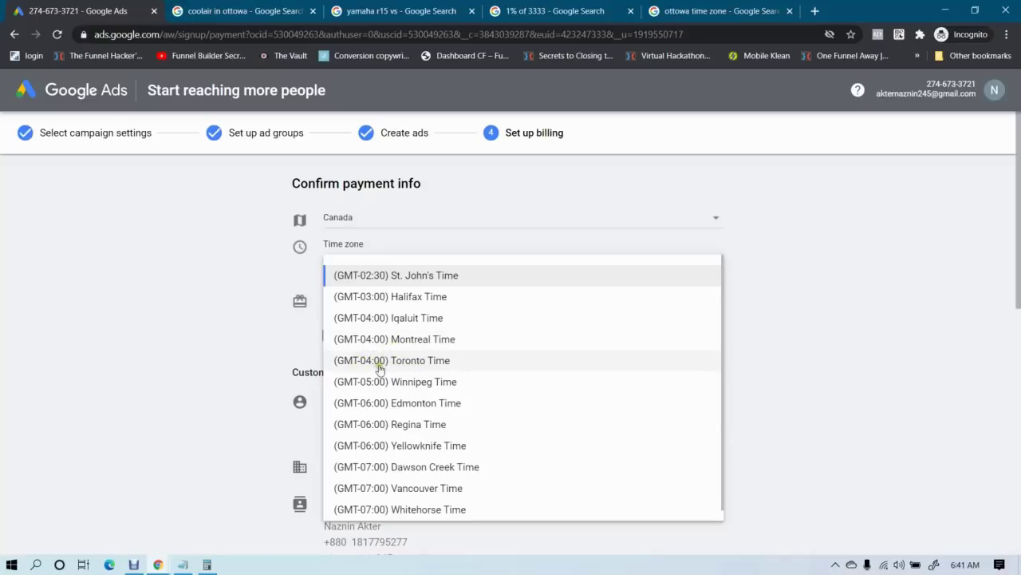
# Set the account time zone to Toronto Time
pyautogui.click(412, 363)
pyautogui.scroll(-1, 410, 365)
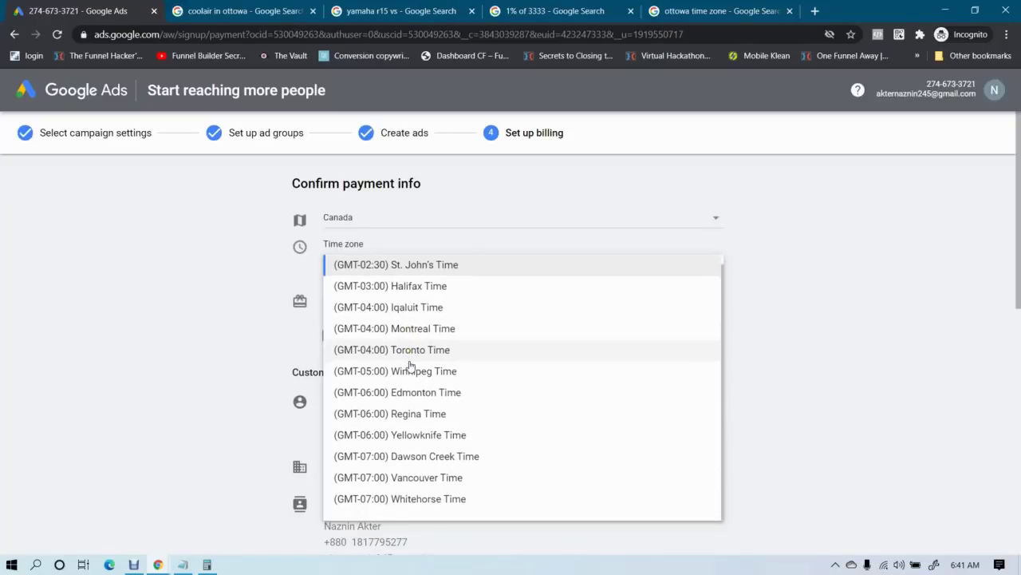
pyautogui.scroll(1, 410, 365)
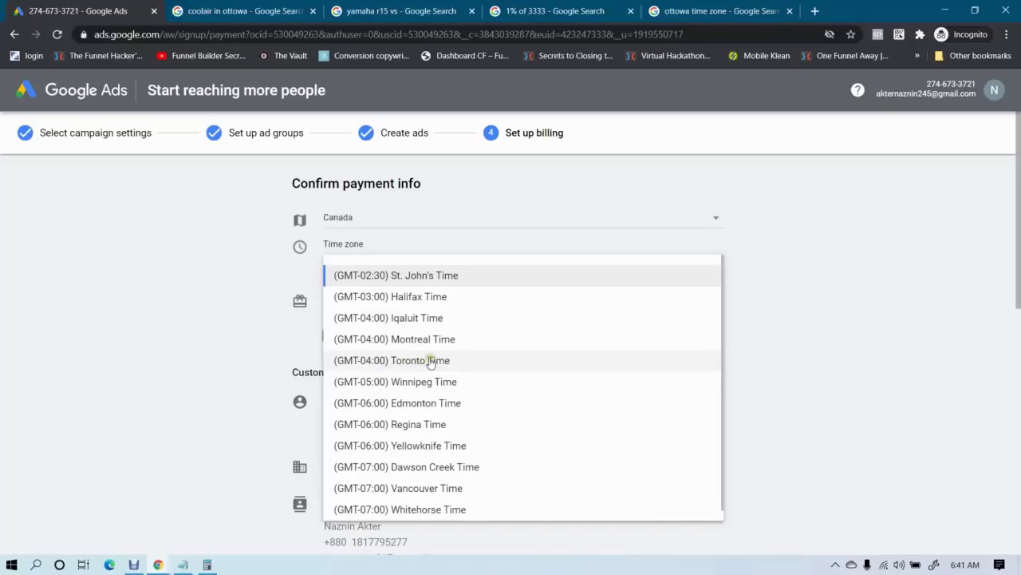
pyautogui.click(431, 360)
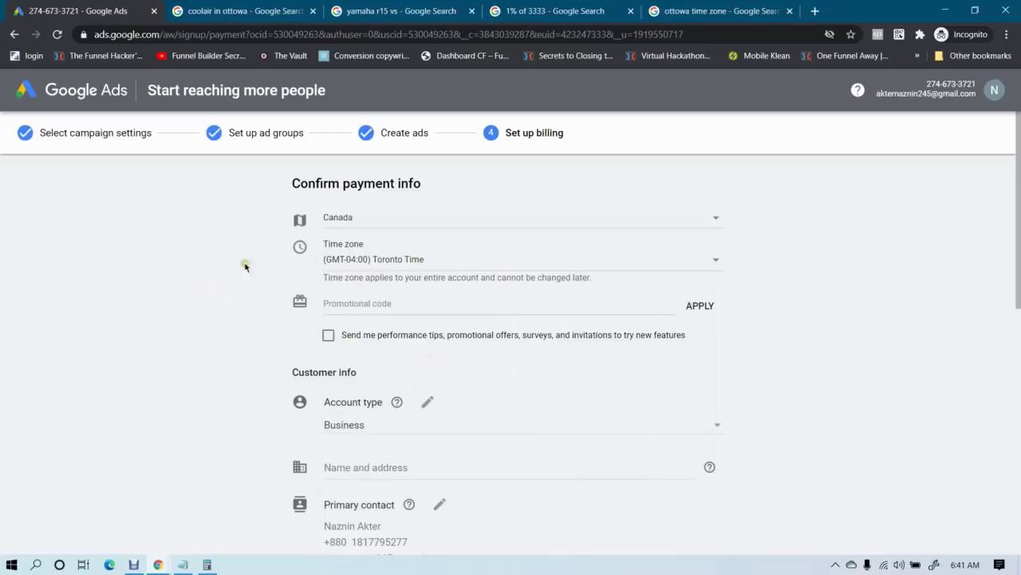
# Switch the billing country to Bangladesh, then back to Canada
pyautogui.click(388, 219)
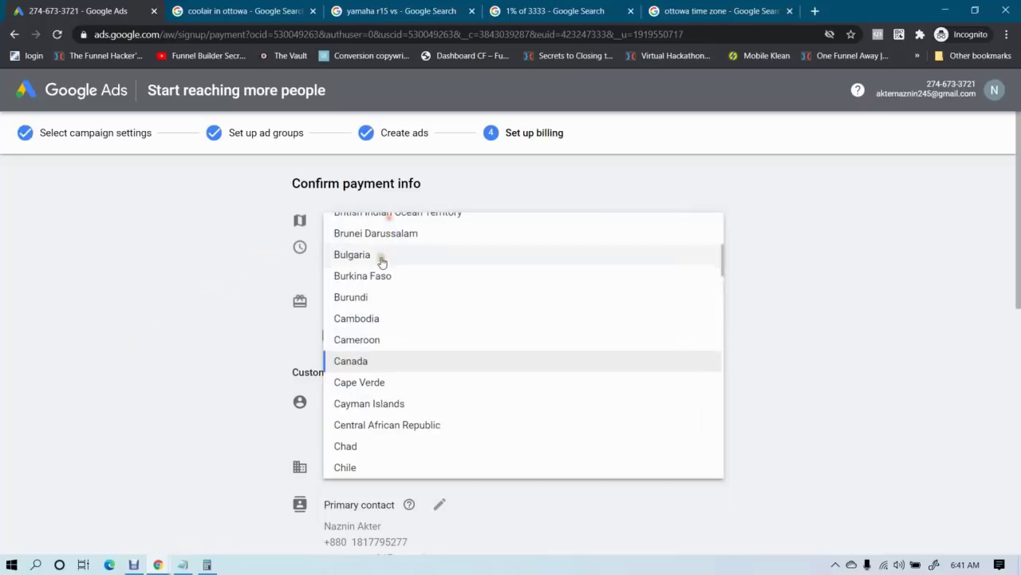
pyautogui.scroll(8, 421, 359)
pyautogui.scroll(-3, 413, 358)
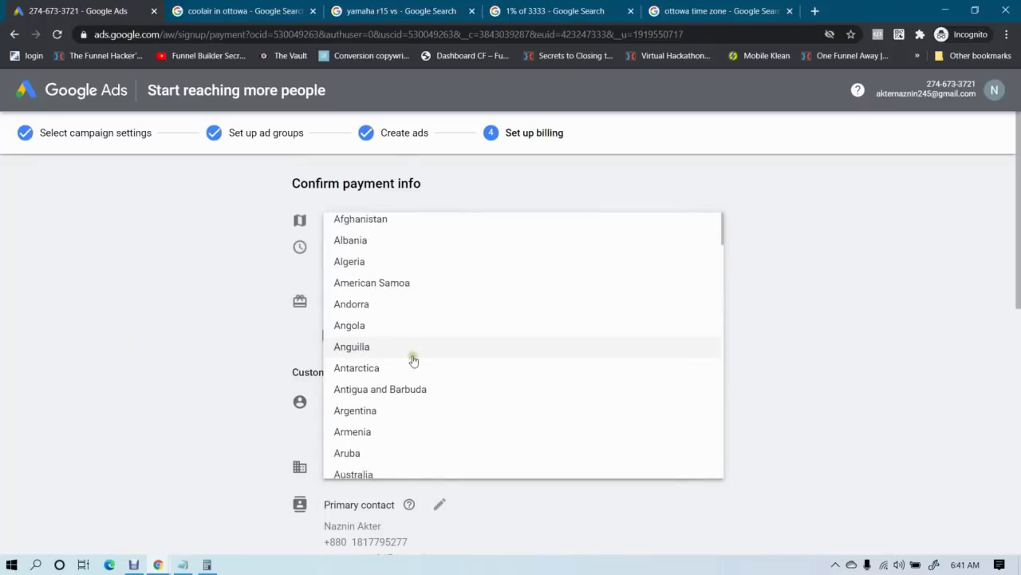
pyautogui.click(383, 406)
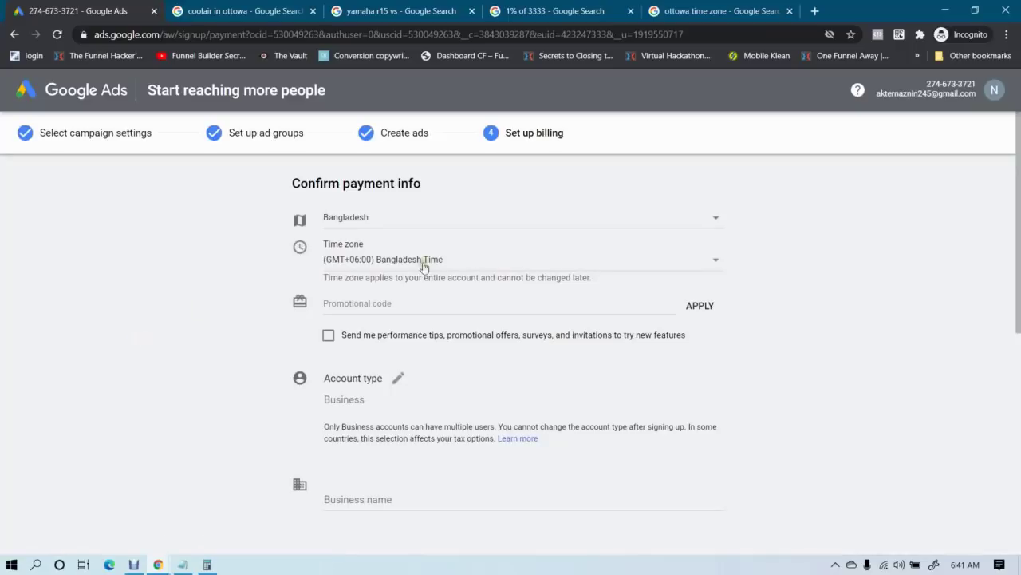
pyautogui.click(428, 225)
pyautogui.scroll(-6, 408, 297)
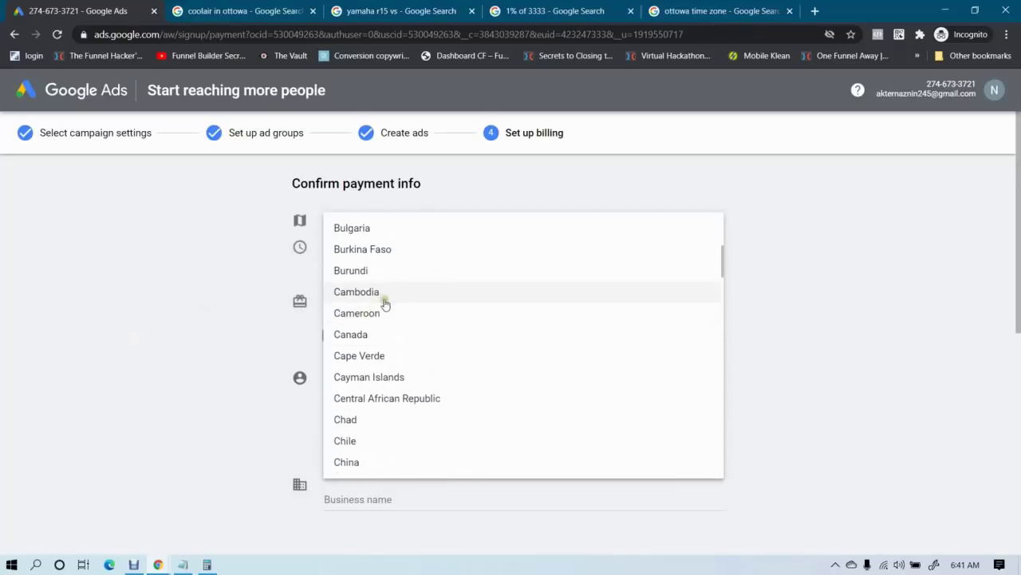
pyautogui.click(388, 335)
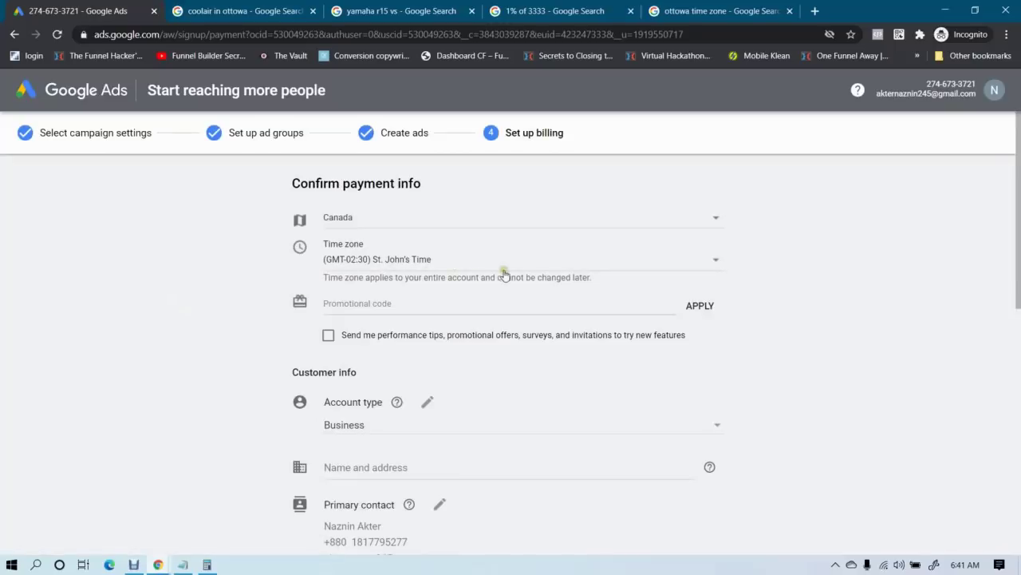
pyautogui.click(419, 222)
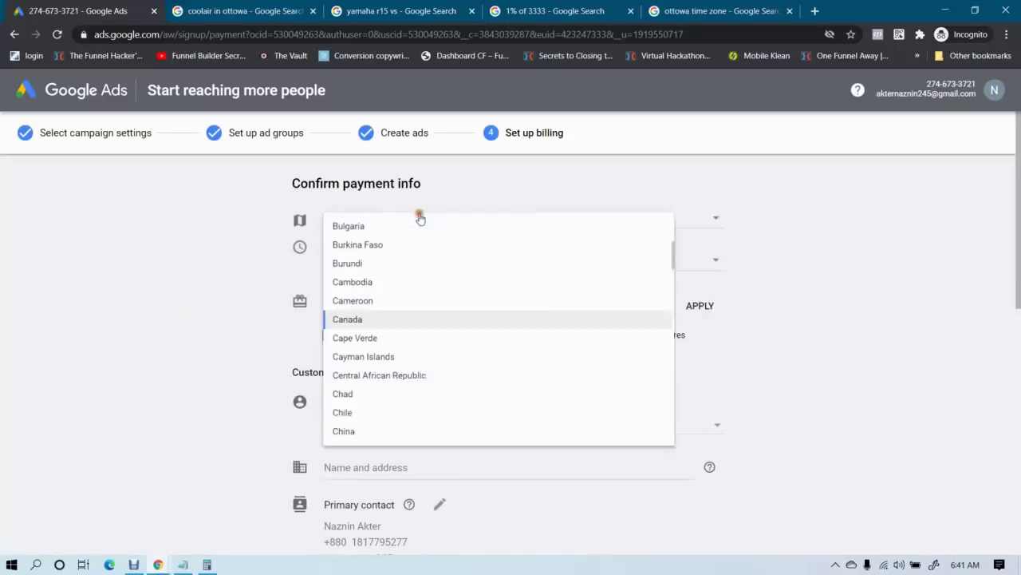
pyautogui.click(59, 289)
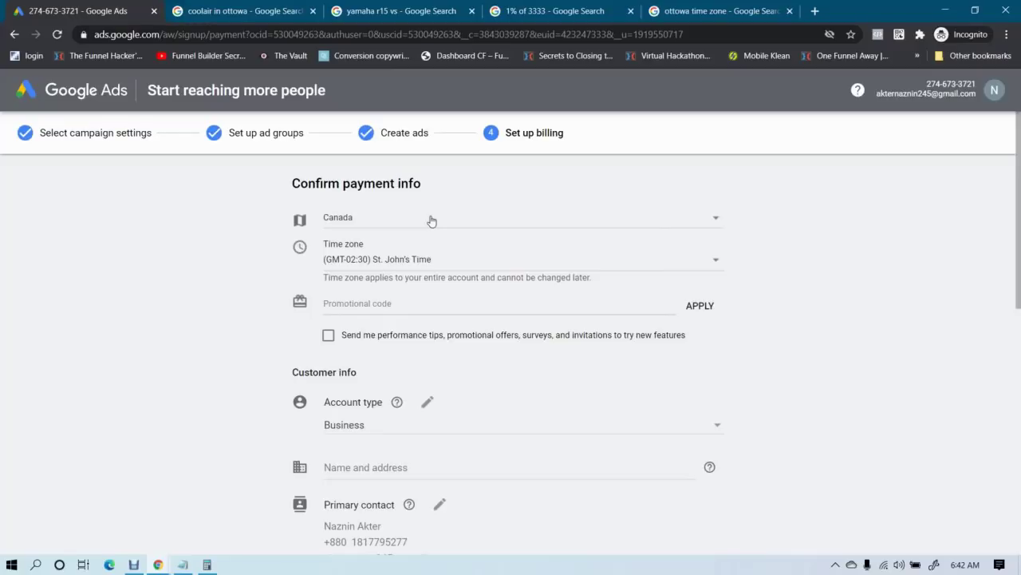
# Select Bangladesh as billing country, making the time zone (GMT+06:00) Bangladesh Time
pyautogui.click(431, 220)
pyautogui.scroll(8, 408, 321)
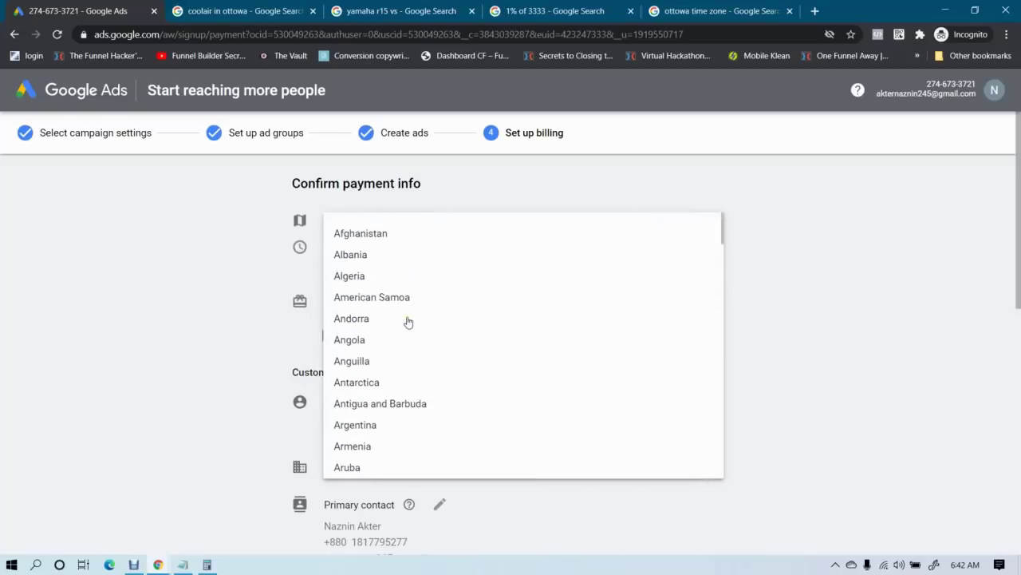
pyautogui.scroll(-5, 407, 321)
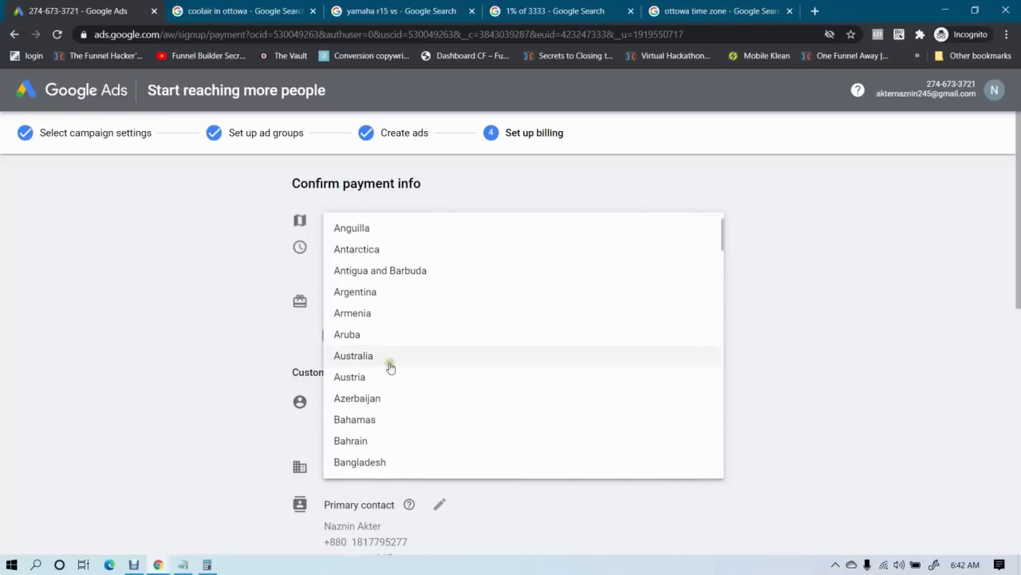
pyautogui.click(373, 395)
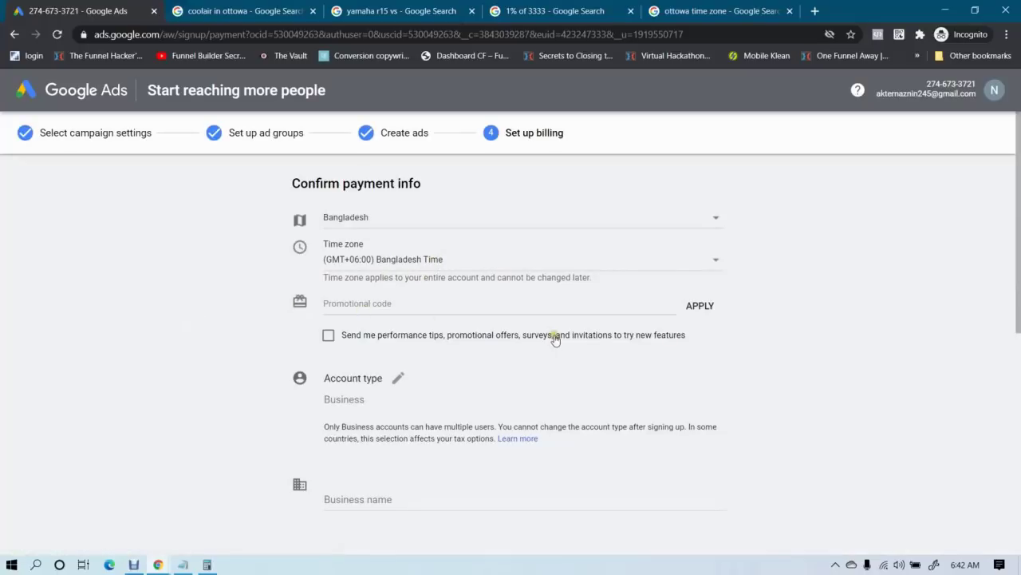
pyautogui.scroll(-1, 556, 339)
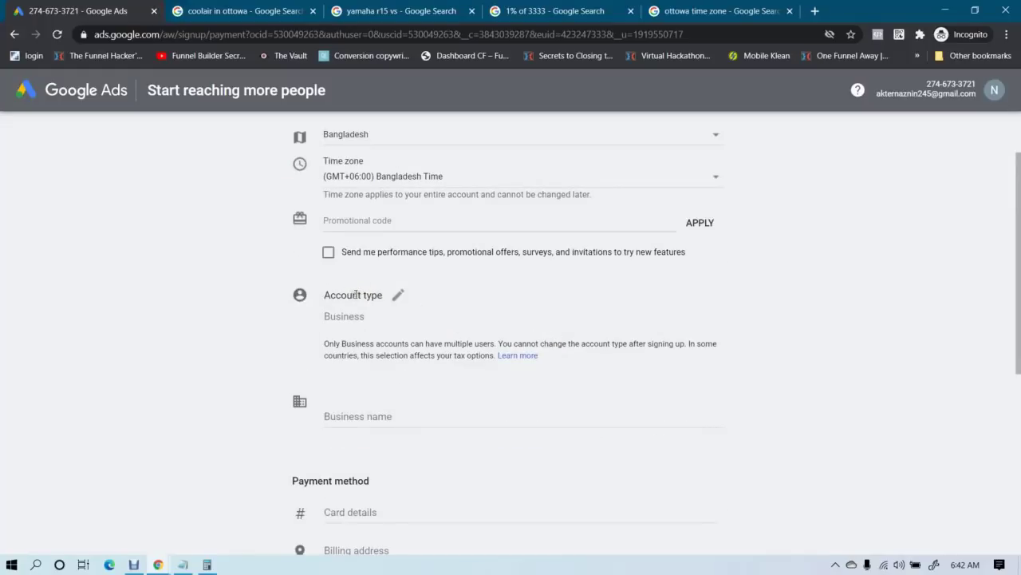
# Change the account type to Individual
pyautogui.click(398, 295)
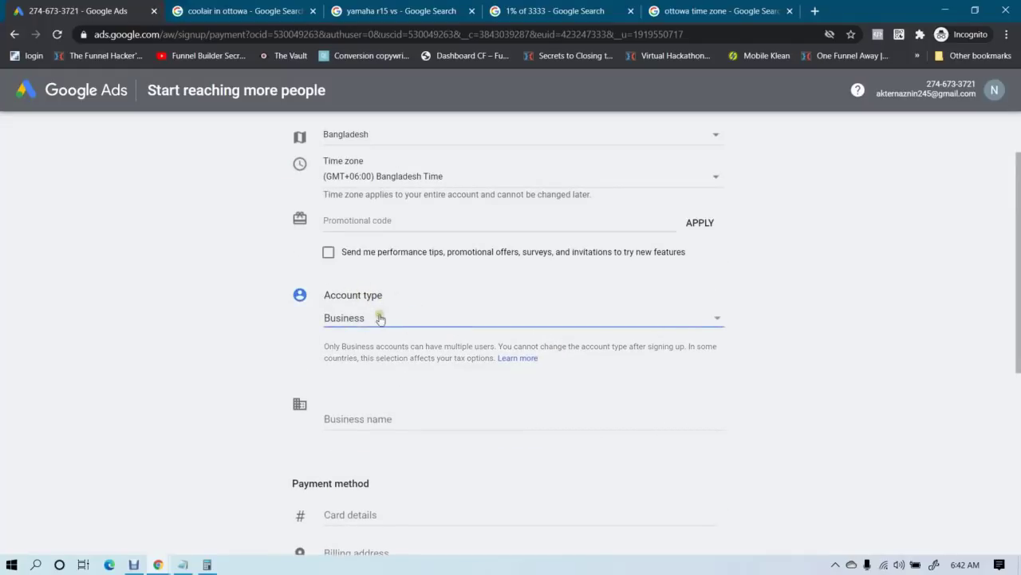
pyautogui.click(395, 319)
pyautogui.click(355, 297)
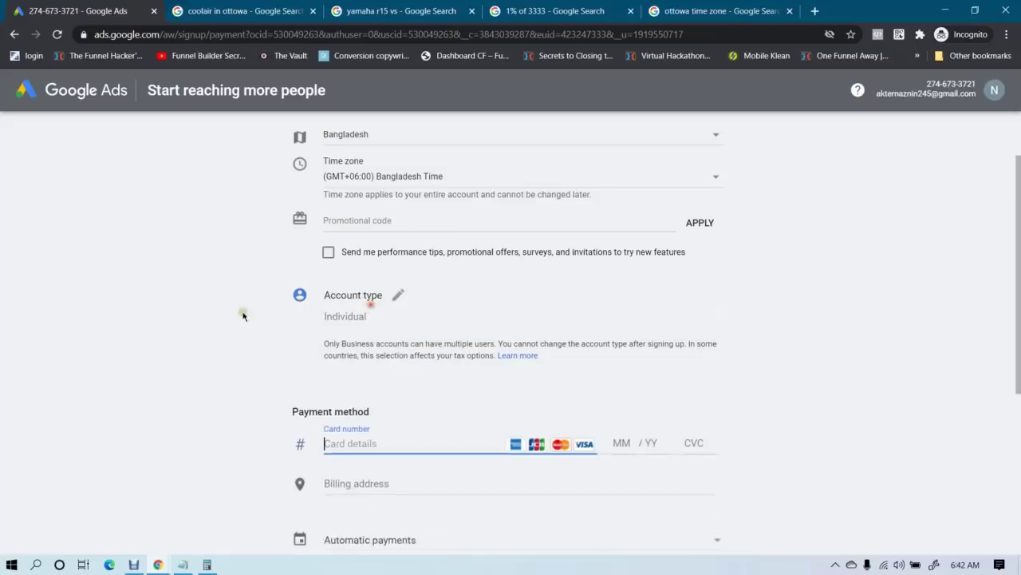
pyautogui.scroll(-1, 184, 343)
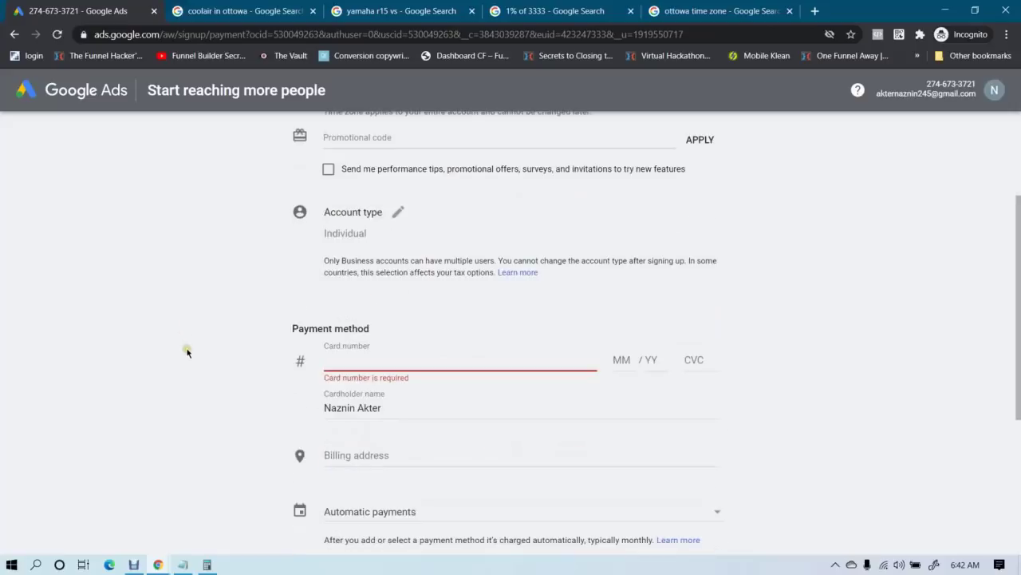
# Use a saved Visa card for the card number and fill in the billing address
pyautogui.click(356, 365)
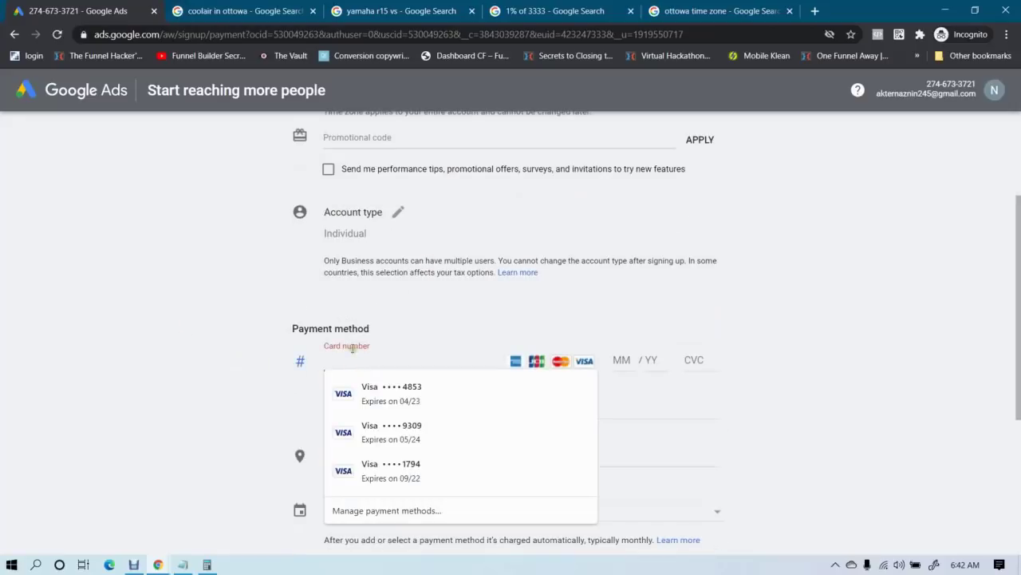
pyautogui.click(168, 293)
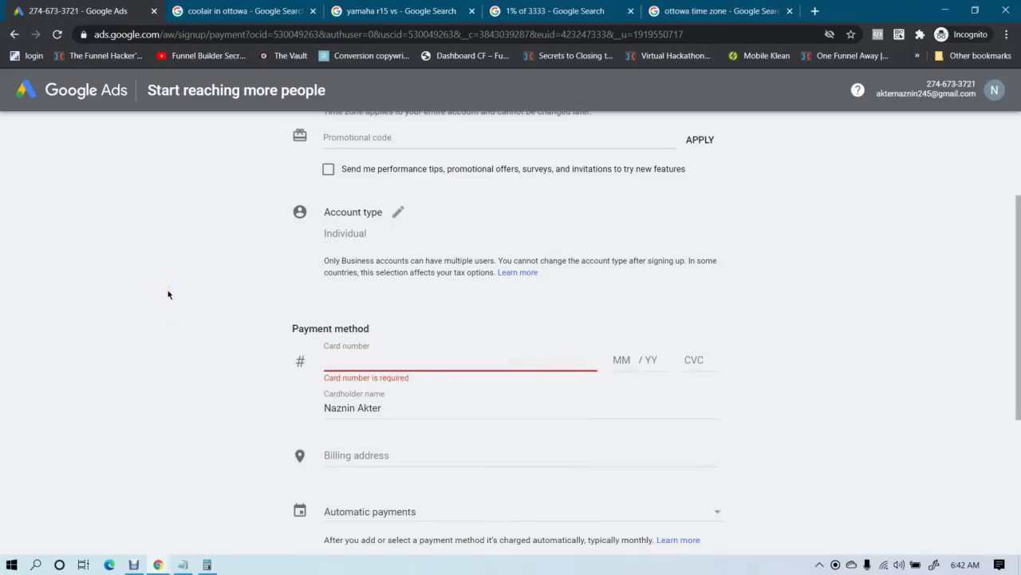
pyautogui.scroll(-1, 168, 295)
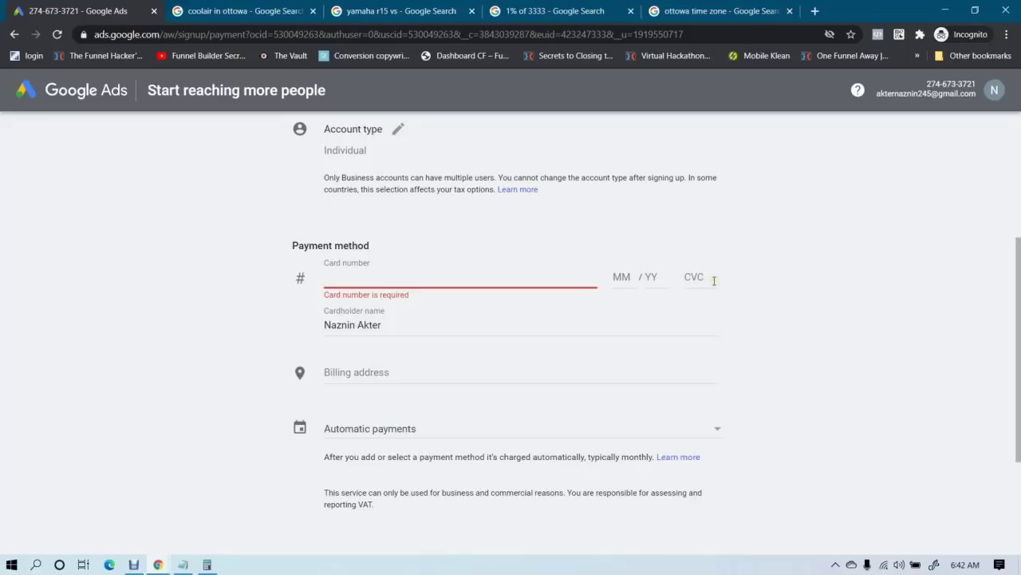
pyautogui.scroll(-1, 414, 324)
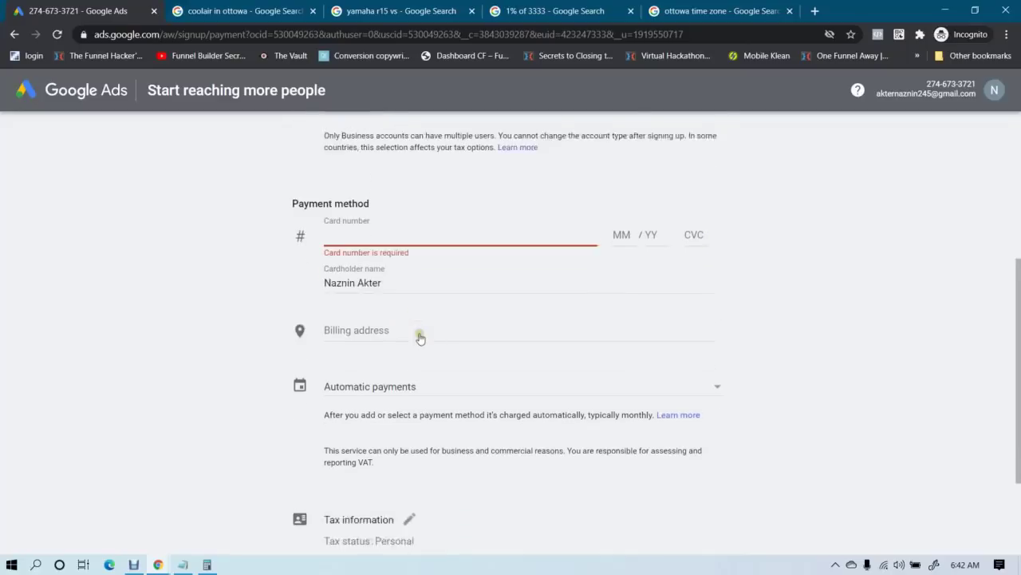
pyautogui.click(388, 319)
pyautogui.scroll(-3, 268, 359)
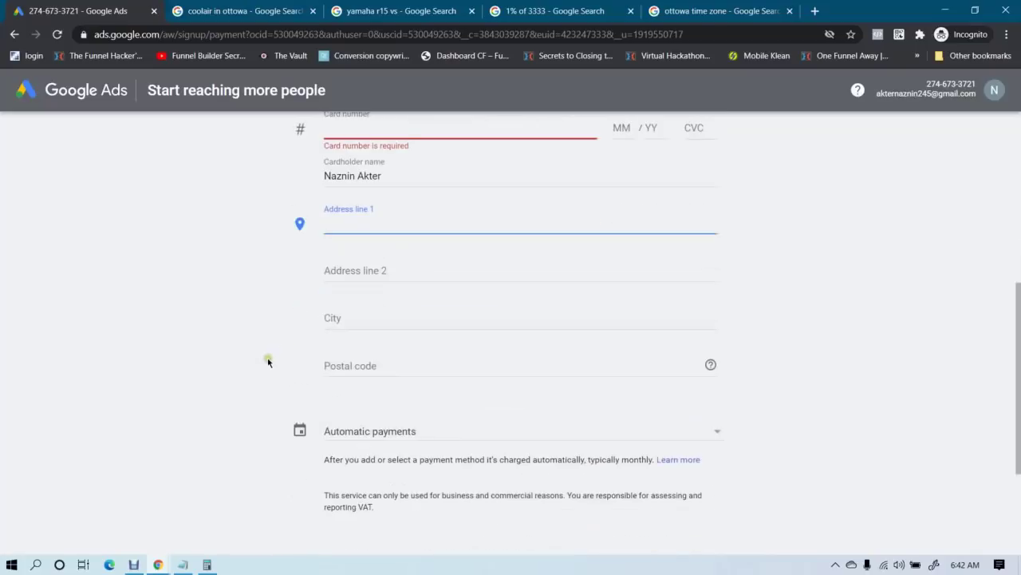
pyautogui.scroll(2, 269, 363)
pyautogui.scroll(1, 268, 362)
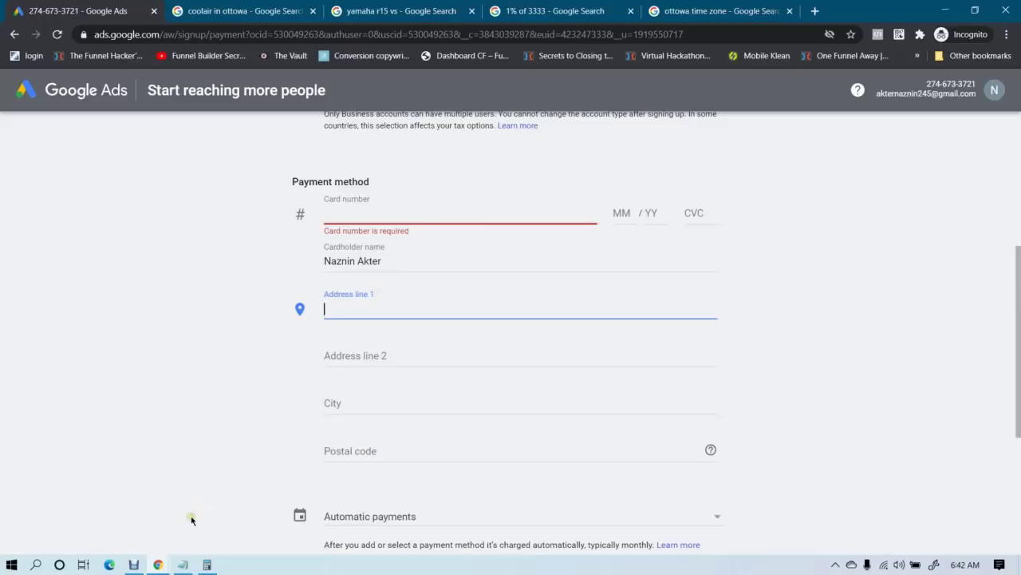
pyautogui.click(133, 564)
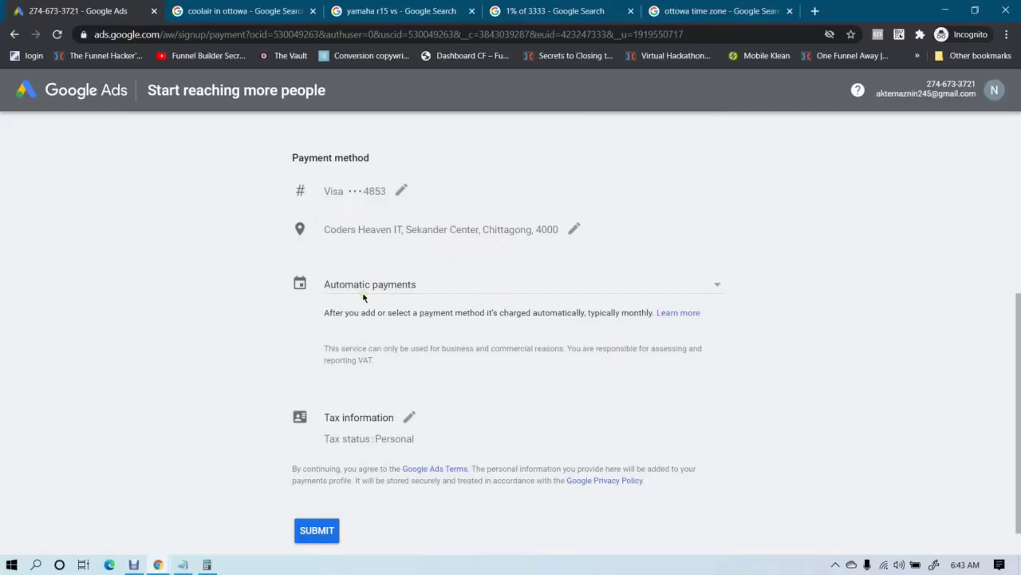
# Try Manual payments with a payment amount of 10
pyautogui.click(367, 289)
pyautogui.click(147, 308)
pyautogui.click(354, 292)
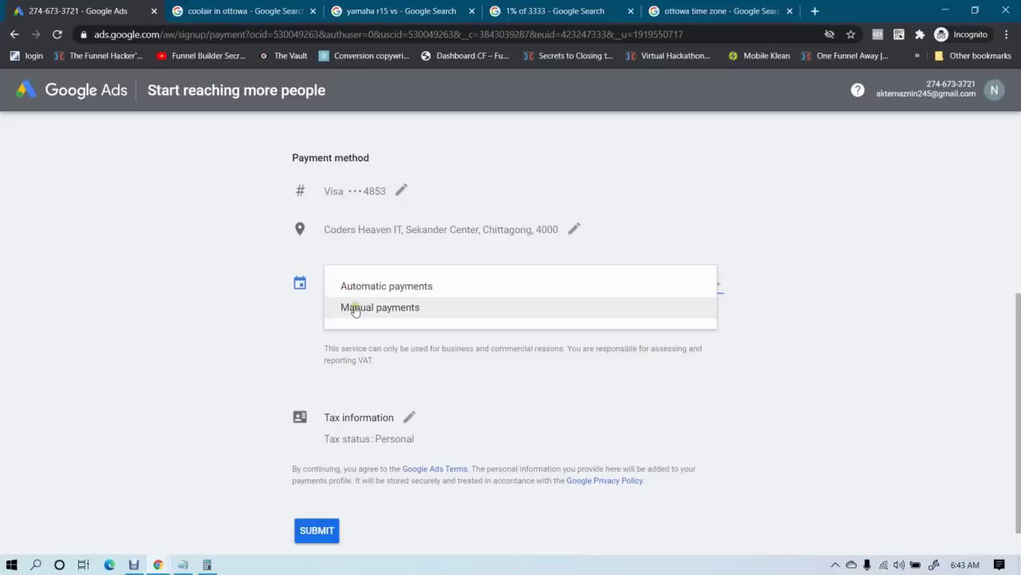
pyautogui.click(355, 308)
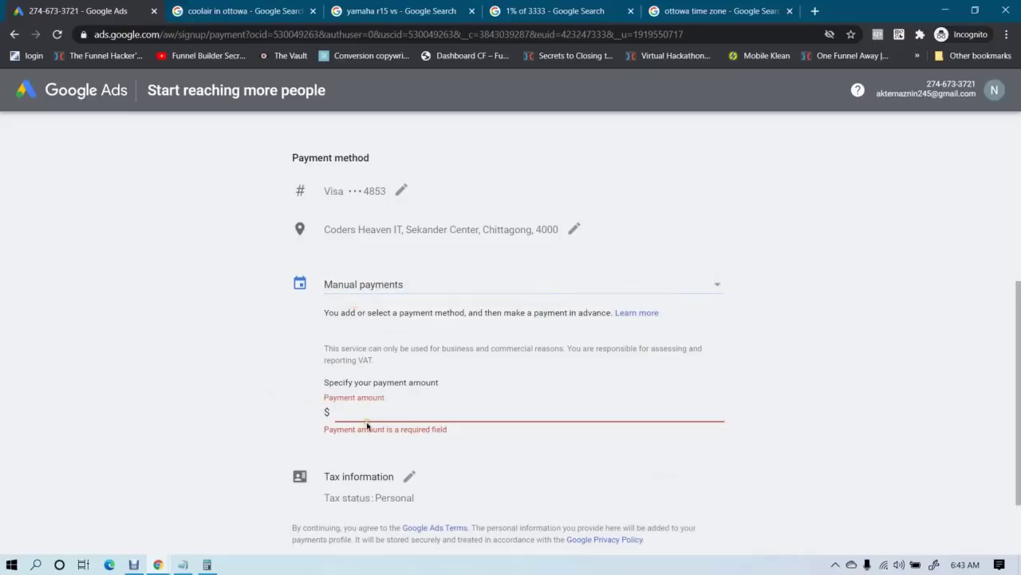
pyautogui.write('10')
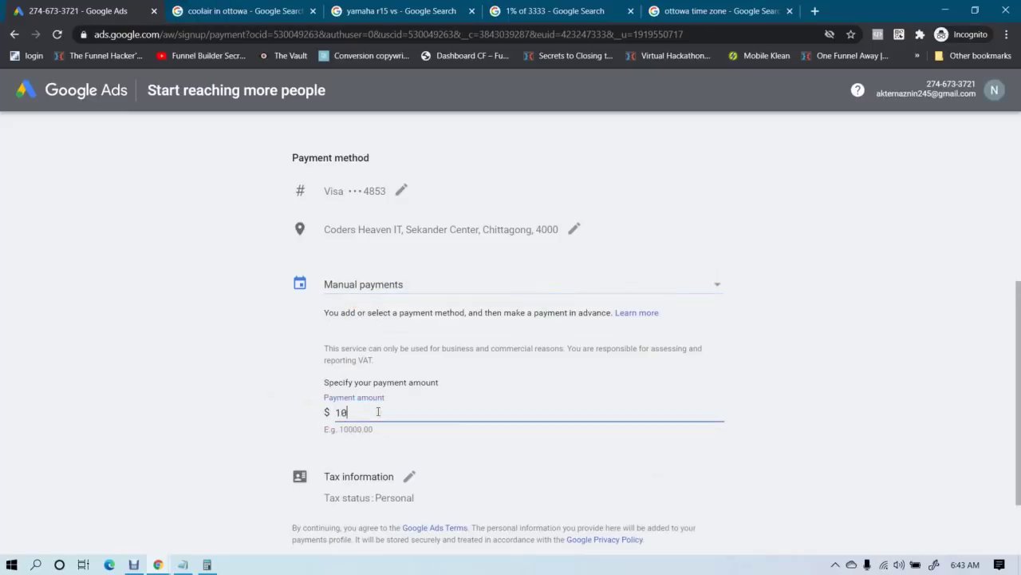
pyautogui.click(112, 375)
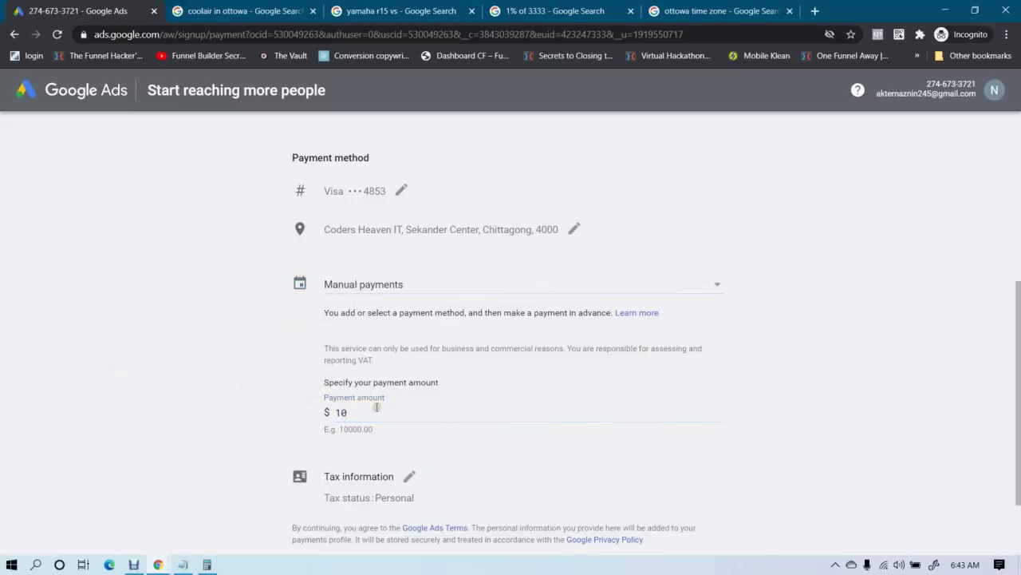
# Switch the payment type back to Automatic payments and scroll to SUBMIT
pyautogui.click(403, 285)
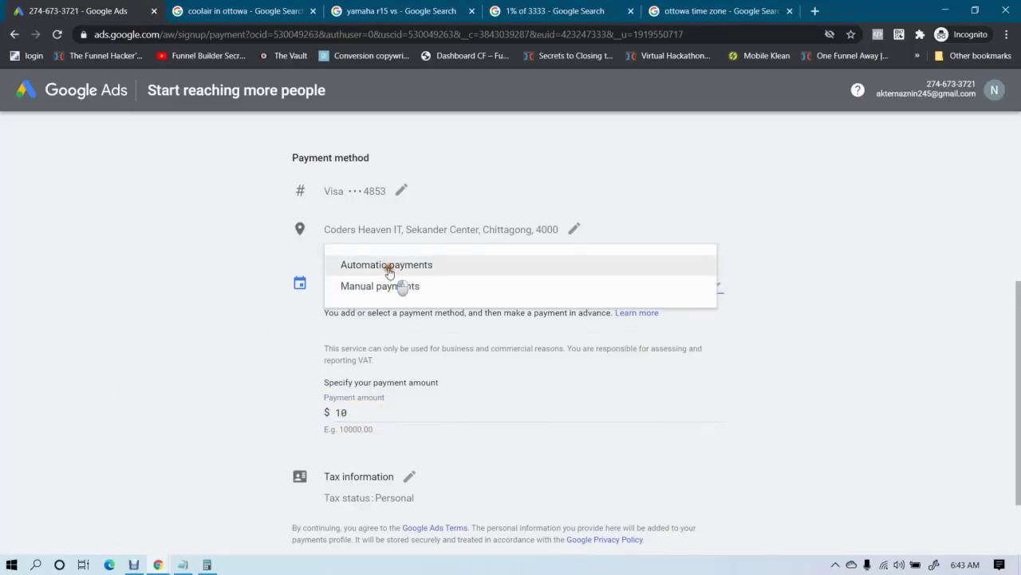
pyautogui.click(388, 272)
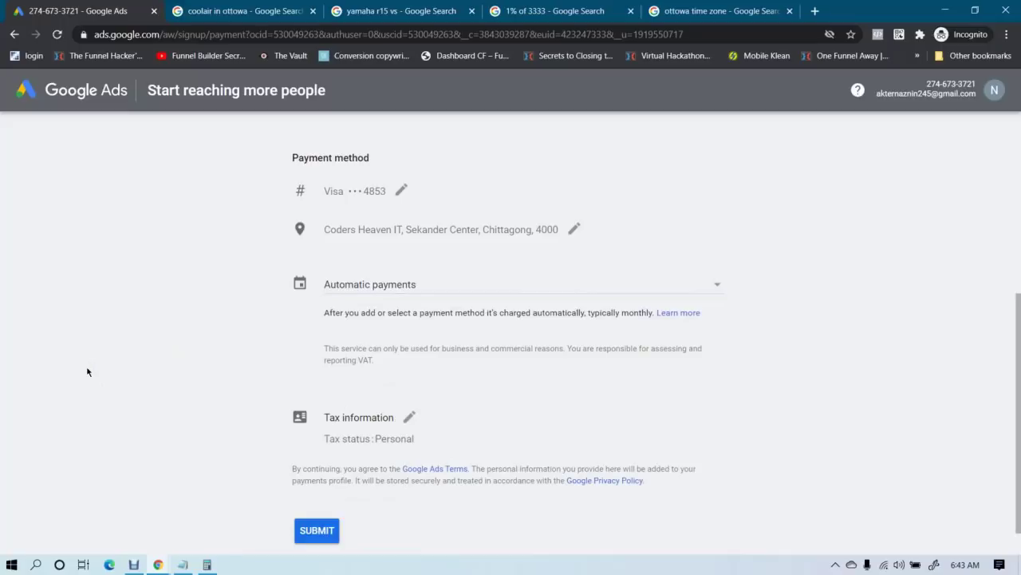
pyautogui.scroll(-1, 98, 372)
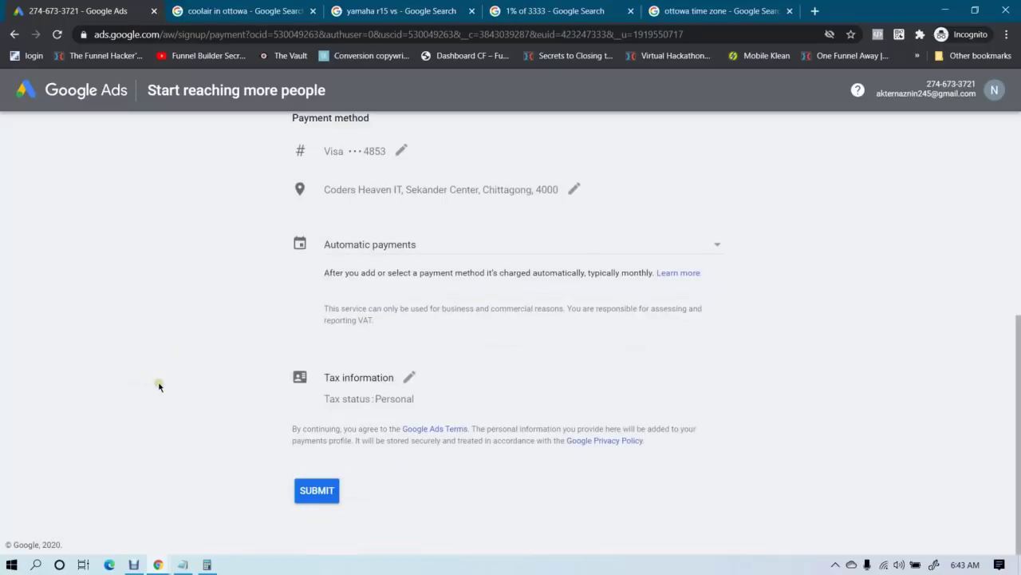
pyautogui.scroll(5, 159, 387)
pyautogui.scroll(-5, 159, 387)
# Submit billing, replace the cardholder name with the cardholder's full name, and resubmit
pyautogui.click(318, 490)
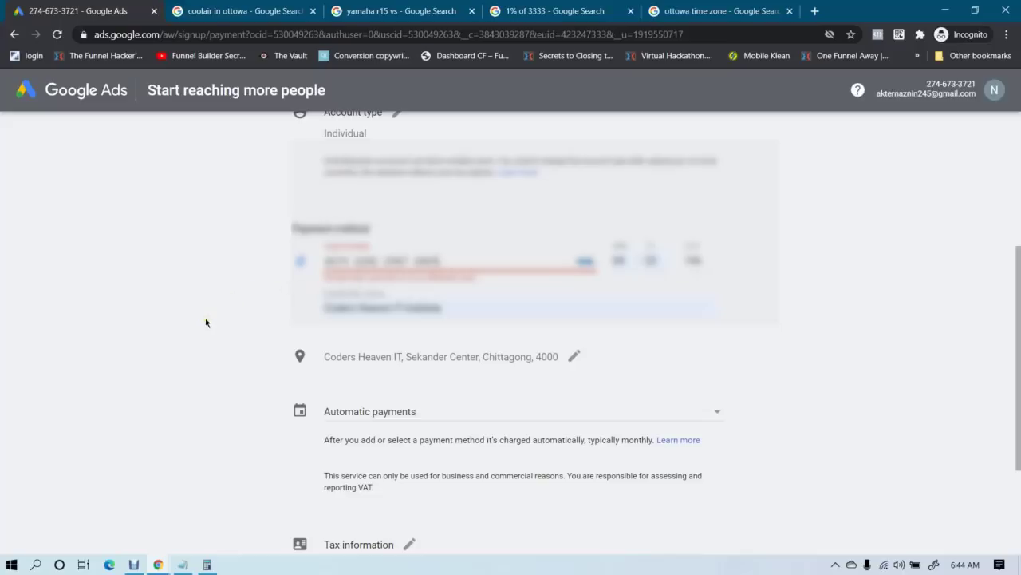
pyautogui.click(461, 309)
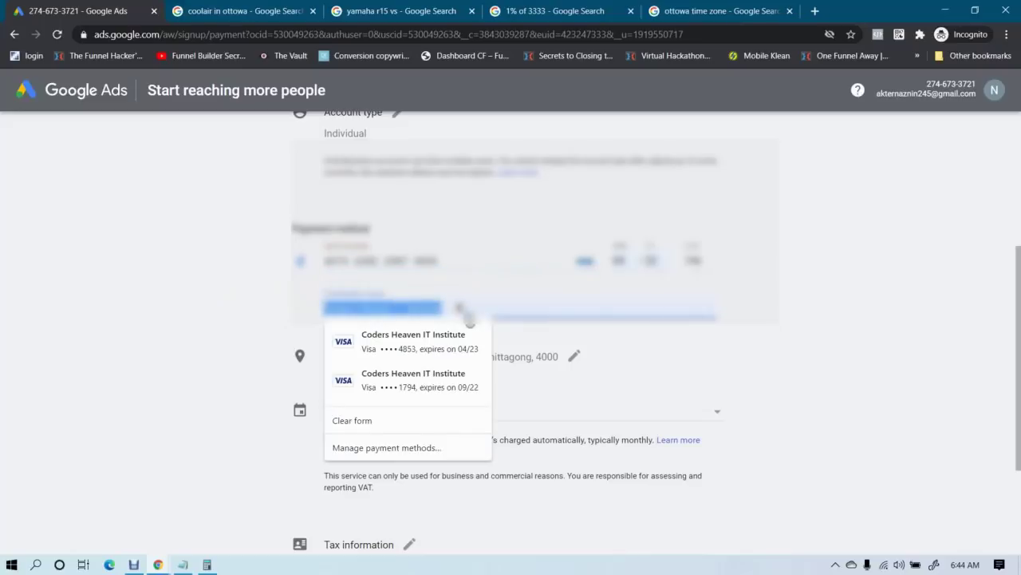
pyautogui.press('BackSpace')
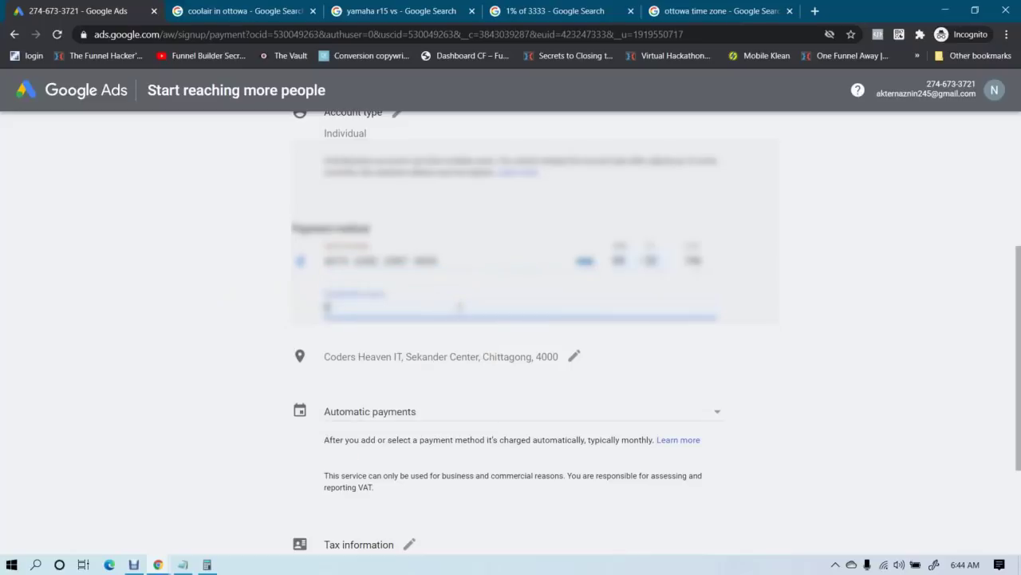
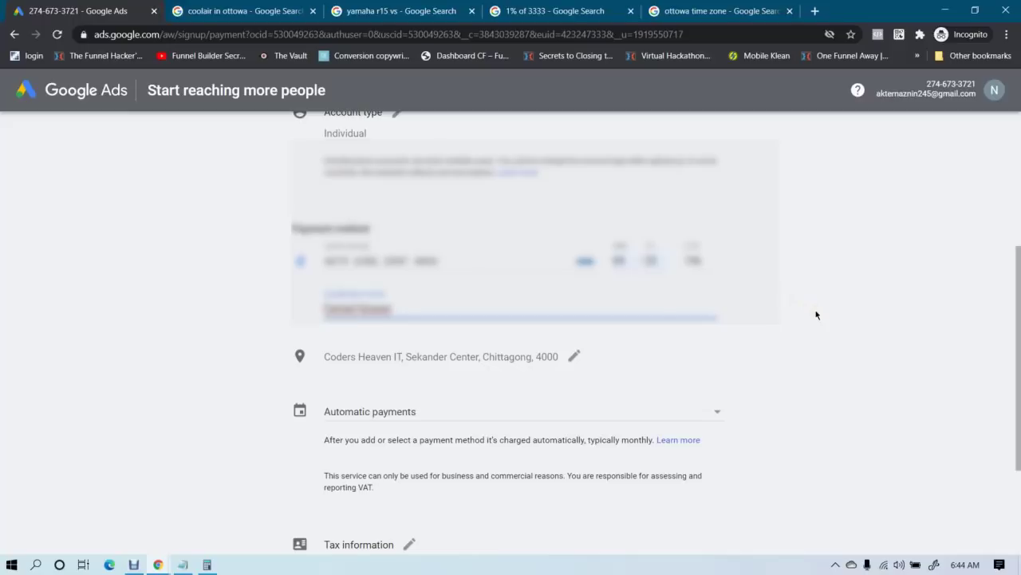
pyautogui.scroll(-2, 817, 315)
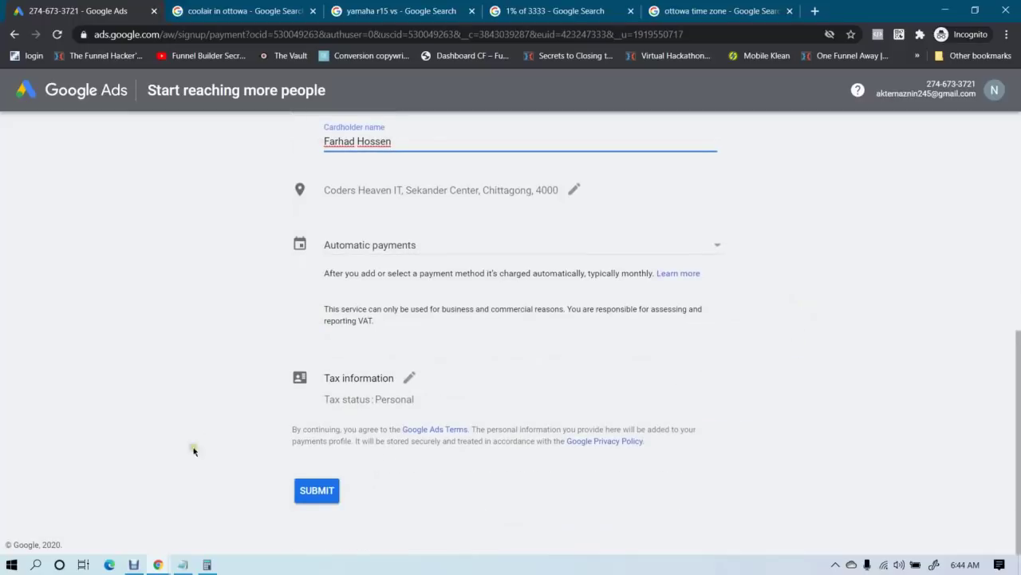
pyautogui.click(133, 562)
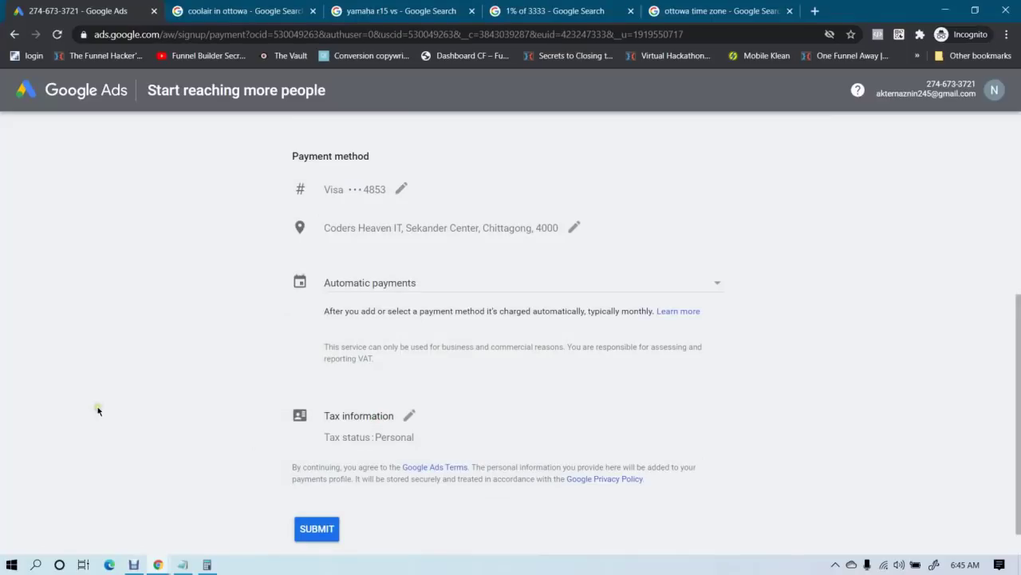
pyautogui.click(314, 529)
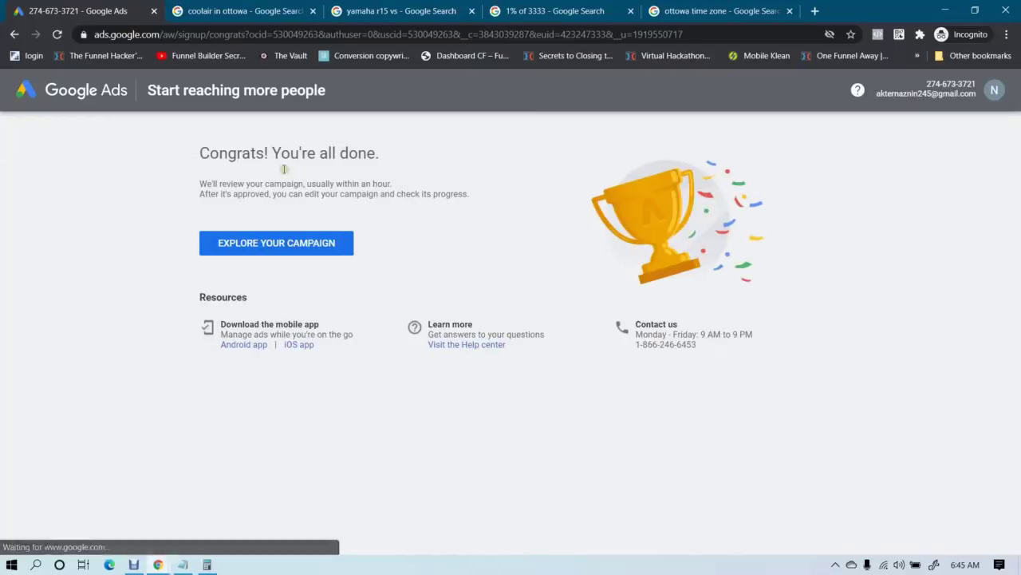
# Read the Congrats message, then go to the CoolAir INTL - CA campaign overview
pyautogui.moveTo(280, 151); pyautogui.dragTo(400, 156)
pyautogui.click(400, 156)
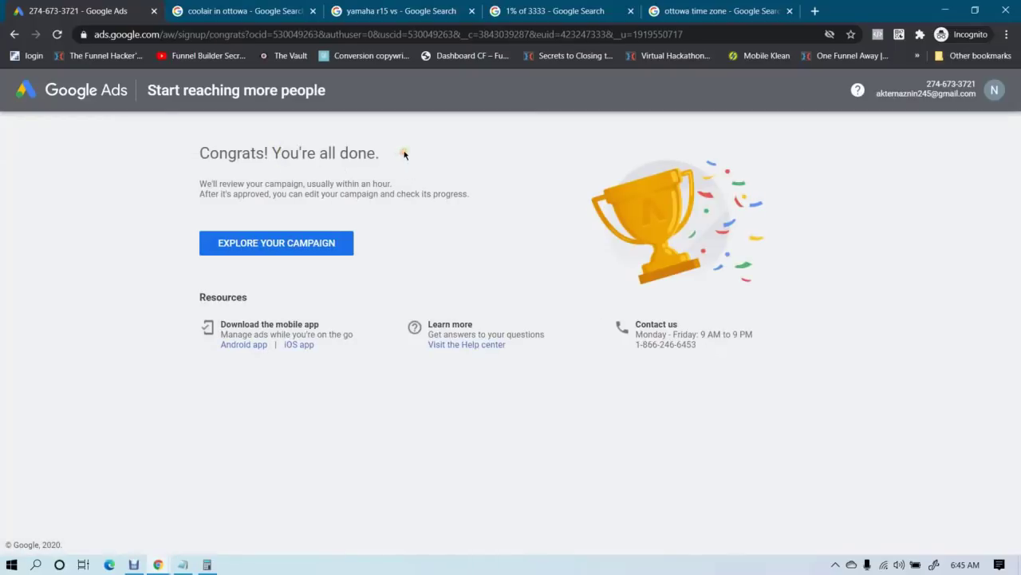
pyautogui.moveTo(210, 184); pyautogui.dragTo(297, 195)
pyautogui.click(365, 183)
pyautogui.moveTo(218, 194); pyautogui.dragTo(272, 196)
pyautogui.click(320, 199)
pyautogui.moveTo(346, 193); pyautogui.dragTo(409, 195)
pyautogui.click(437, 197)
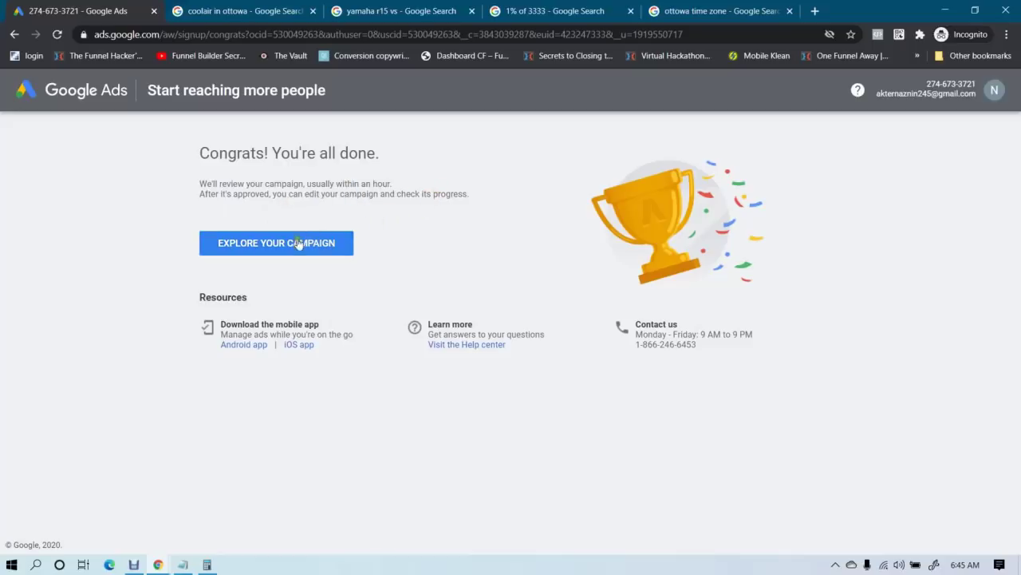
pyautogui.click(262, 244)
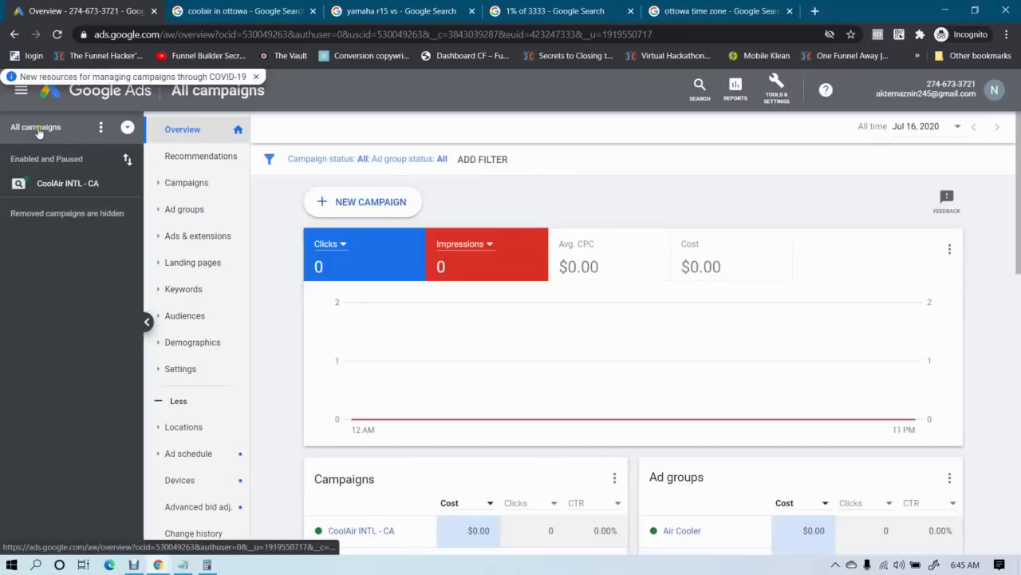
# Go to Campaigns, then open Keyword Planner from Tools & Settings
pyautogui.scroll(-5, 534, 253)
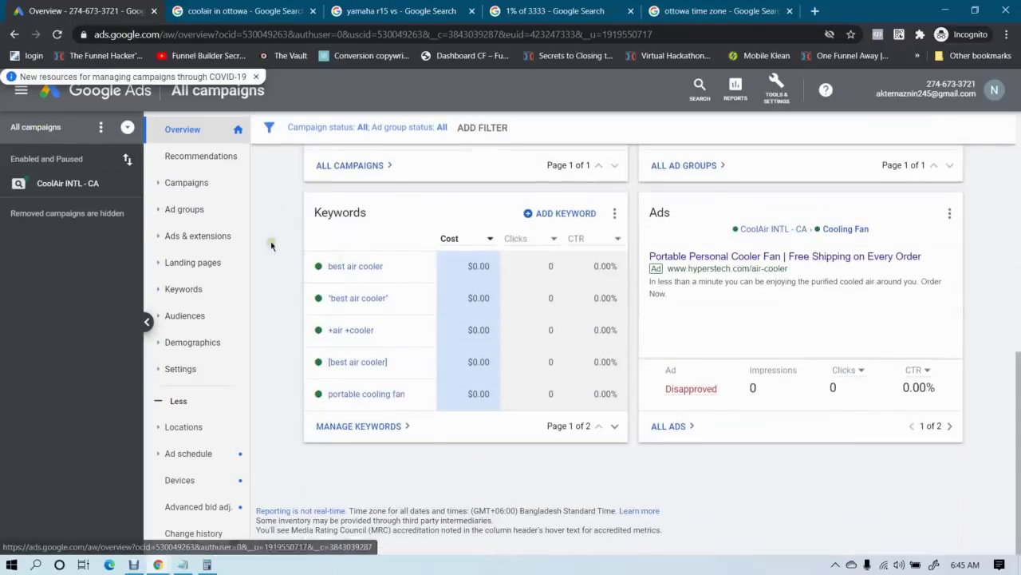
pyautogui.click(186, 183)
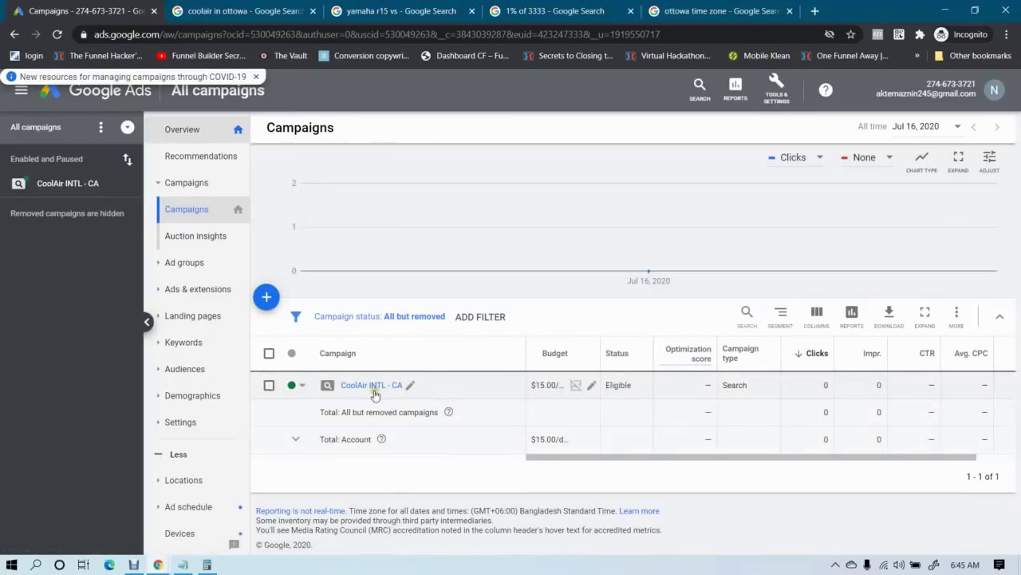
pyautogui.click(776, 87)
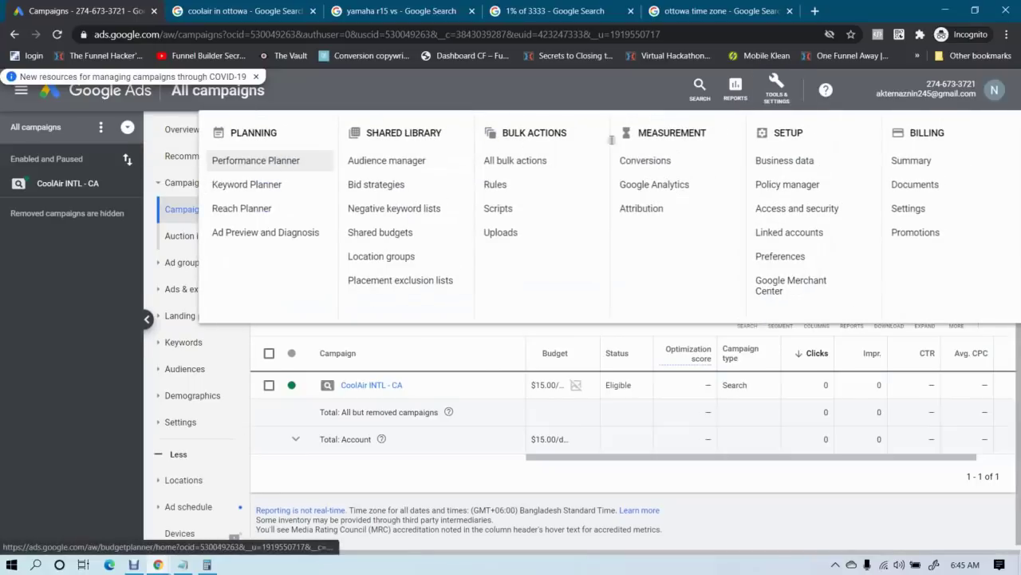
pyautogui.click(250, 187)
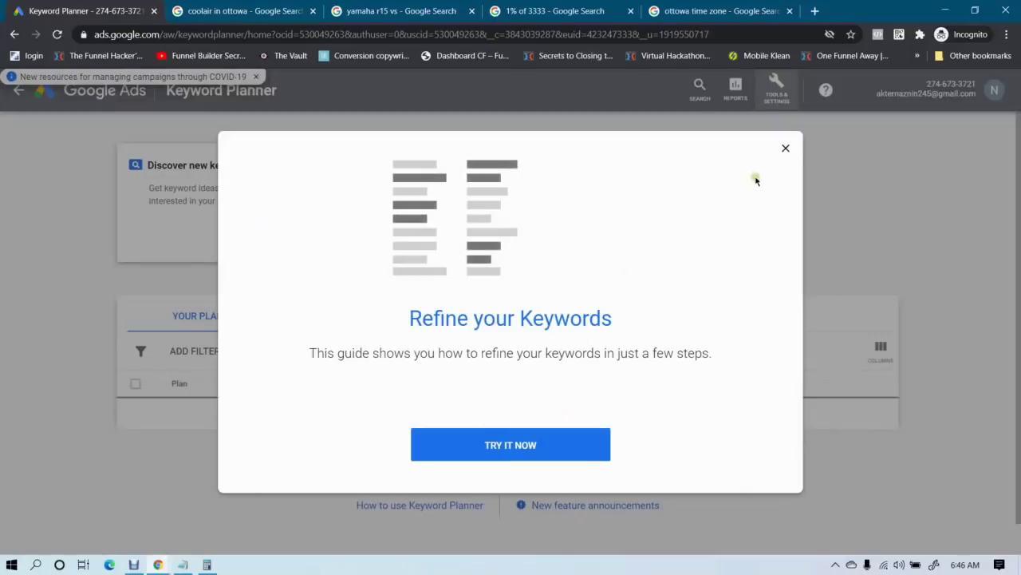
# Request keyword ideas for 'best air cooler' with the location changed from Bangladesh to Canada
pyautogui.click(786, 148)
pyautogui.click(258, 188)
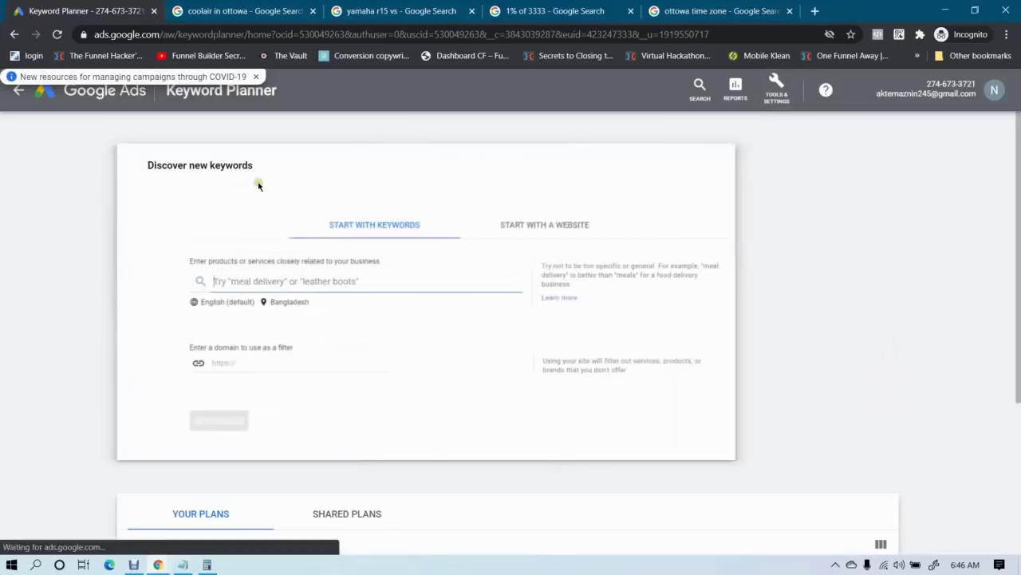
pyautogui.write('best air cooler')
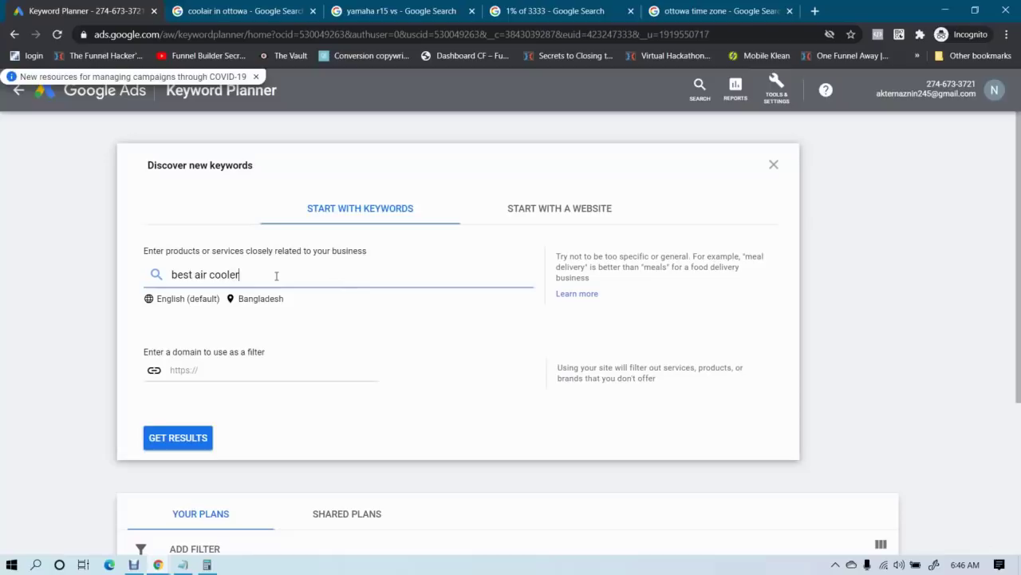
pyautogui.click(261, 299)
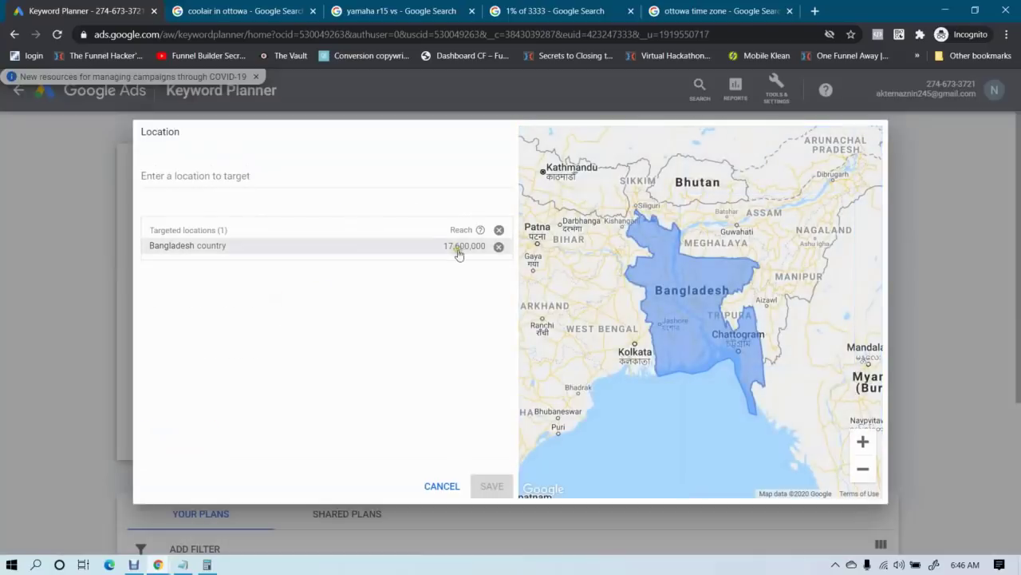
pyautogui.click(498, 246)
pyautogui.click(300, 176)
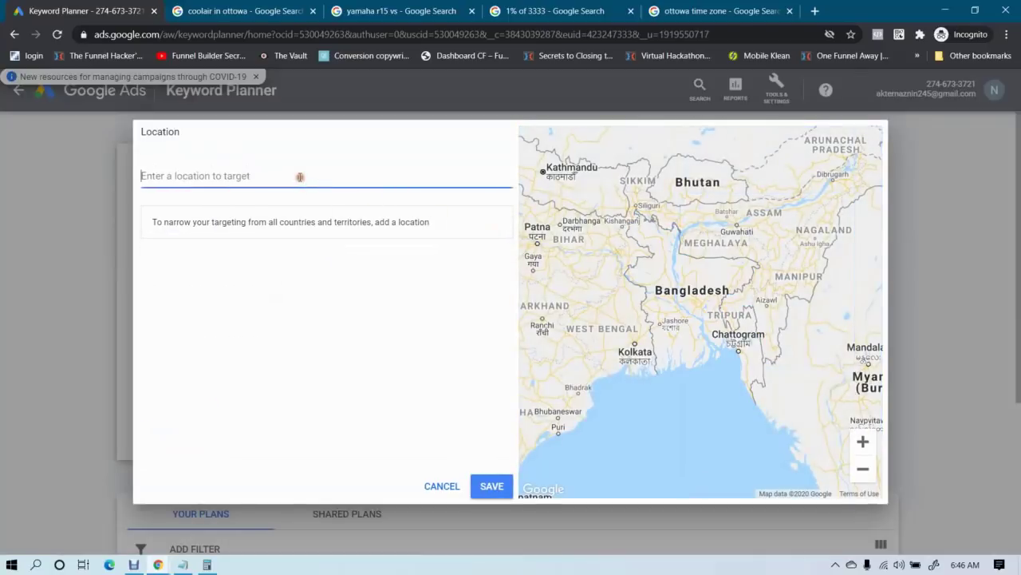
pyautogui.write('canada')
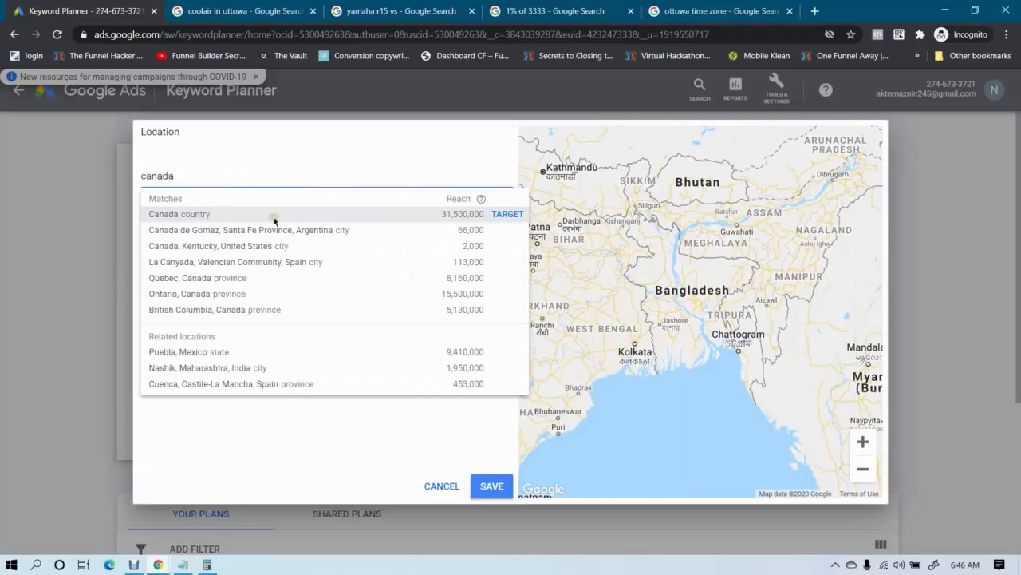
pyautogui.click(506, 214)
pyautogui.click(490, 485)
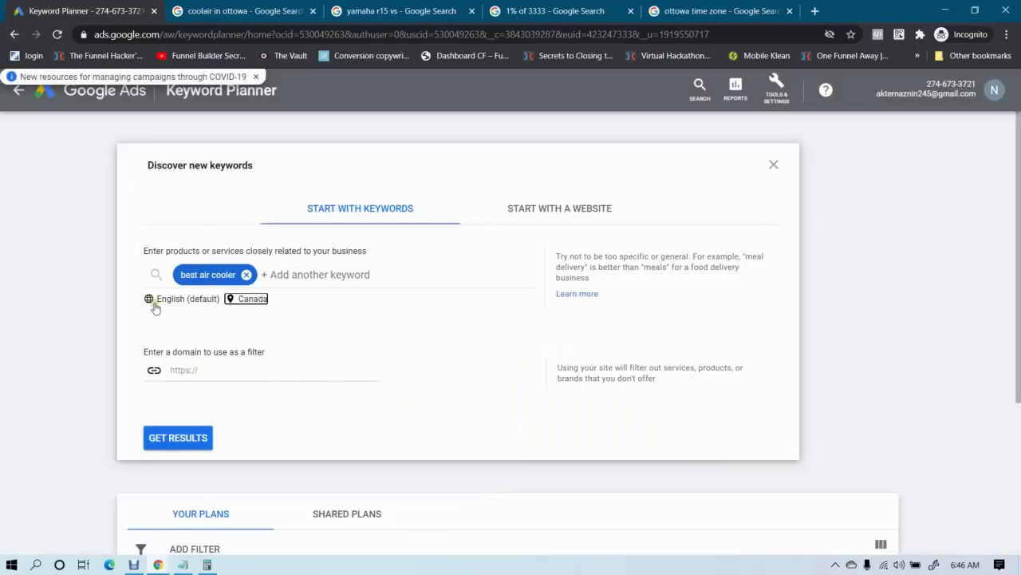
pyautogui.click(178, 435)
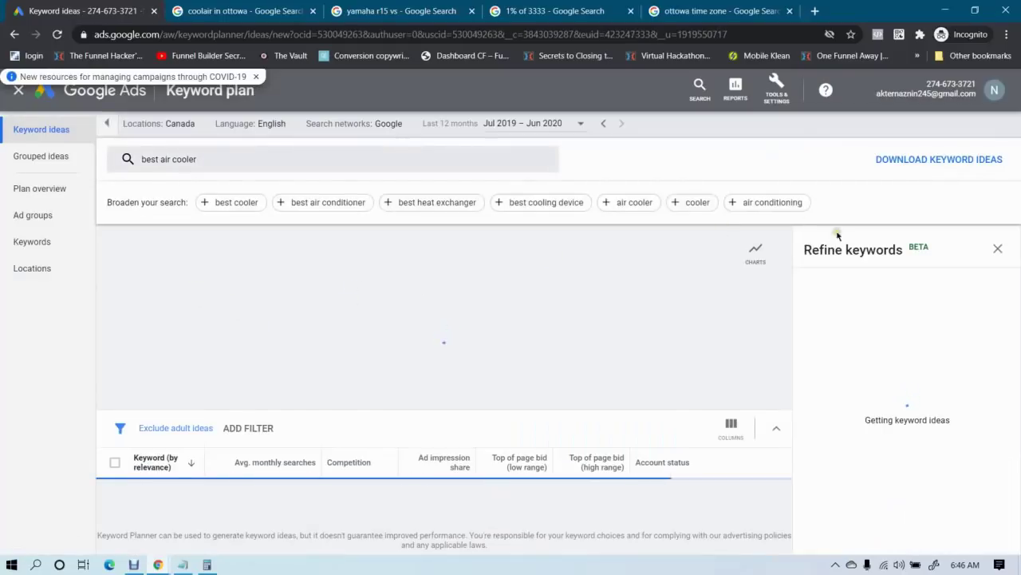
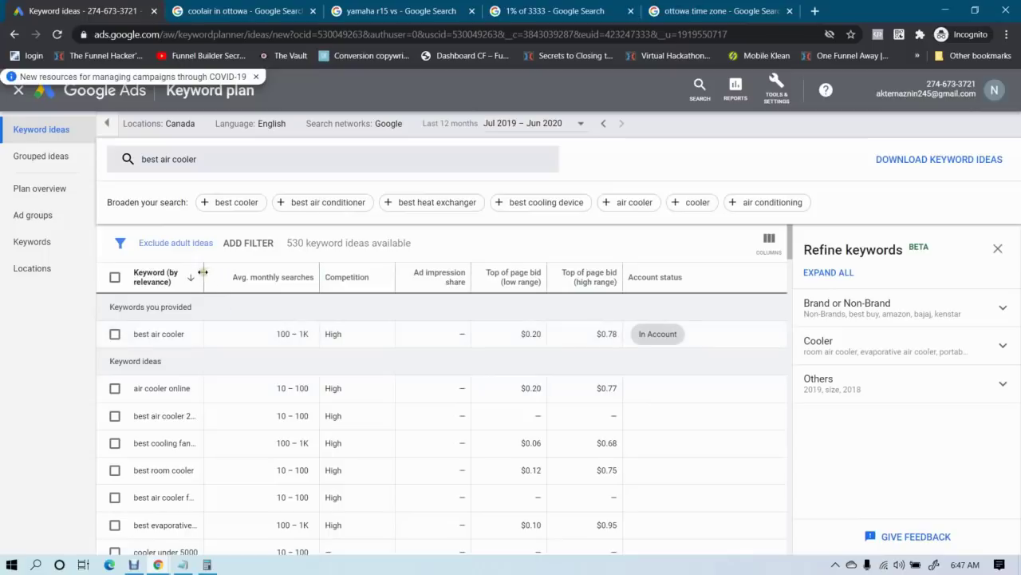
# Widen the Keyword column, highlight the low-range bid for 'air cooler online', then switch to the CoolAir window
pyautogui.moveTo(203, 271); pyautogui.dragTo(265, 273)
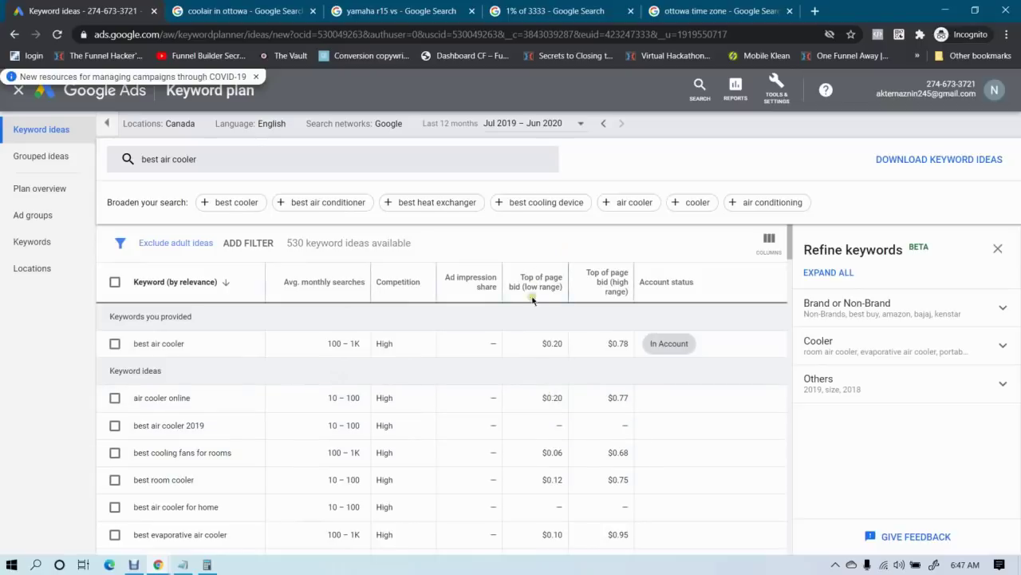
pyautogui.moveTo(551, 397); pyautogui.dragTo(619, 394)
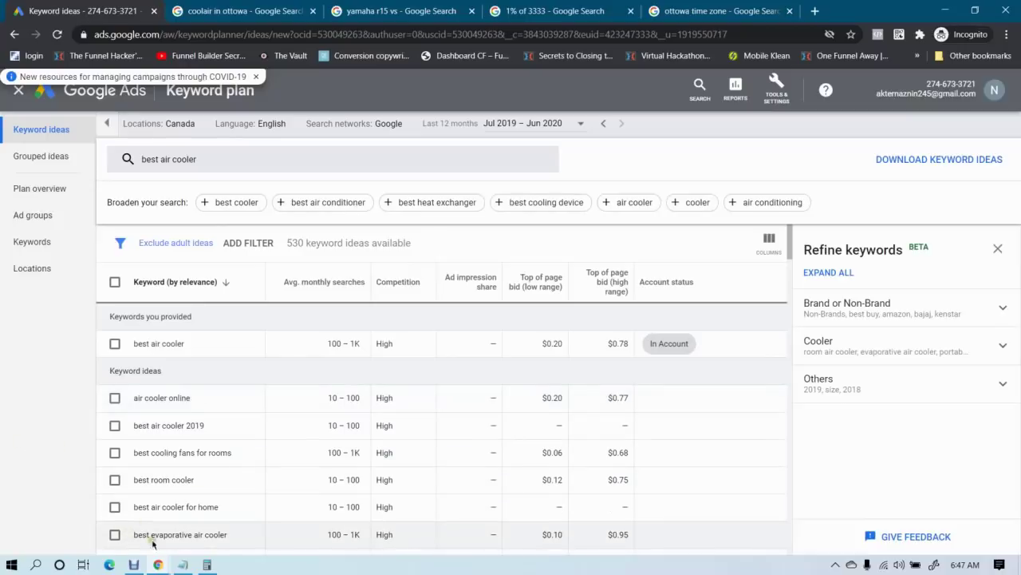
pyautogui.moveTo(158, 564)
pyautogui.click(104, 511)
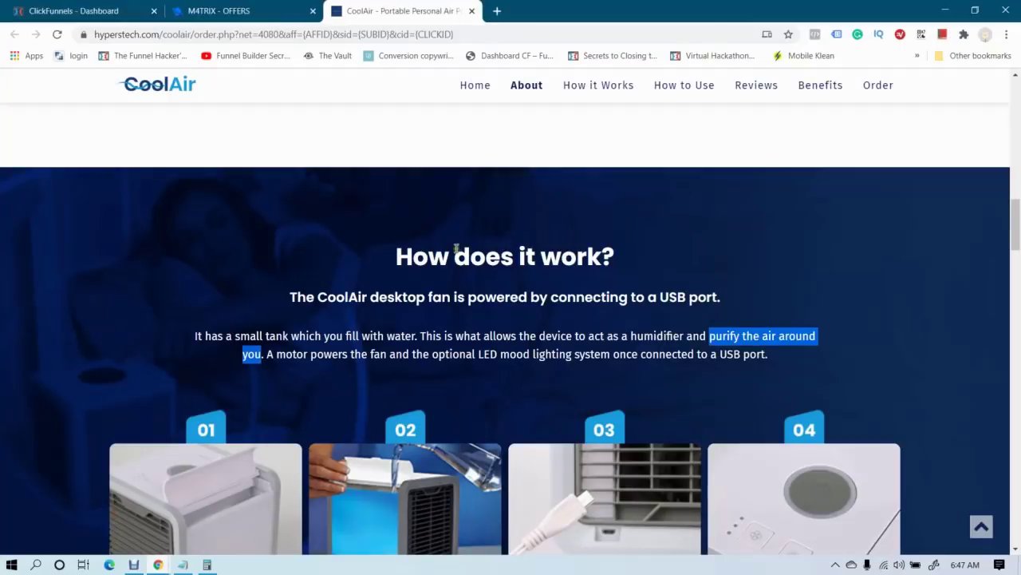
# Load facebook.com in a new tab and open the Digital Marketing Fighters group's Files list
pyautogui.click(496, 10)
pyautogui.write('fa')
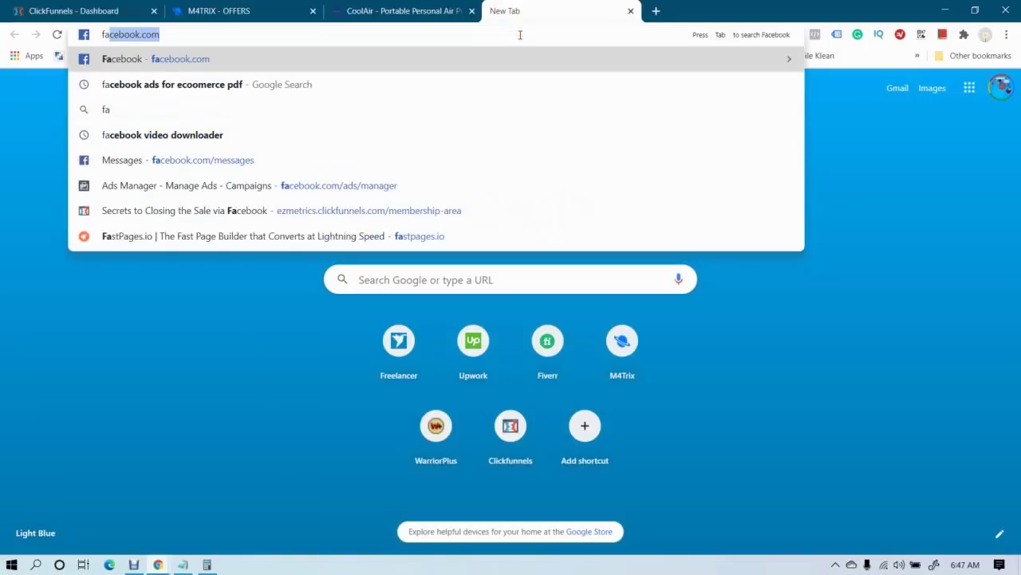
pyautogui.press('Return')
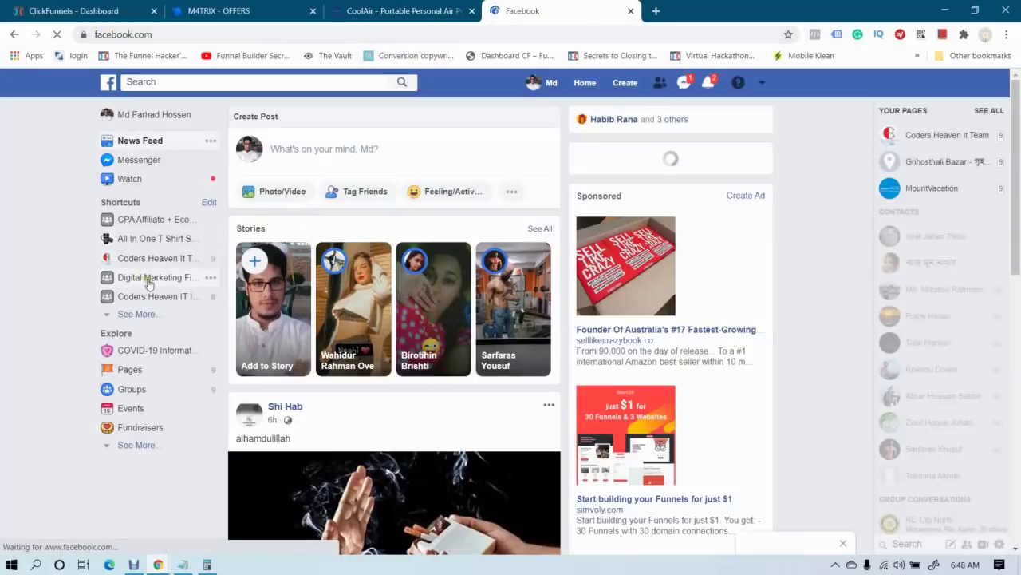
pyautogui.click(150, 279)
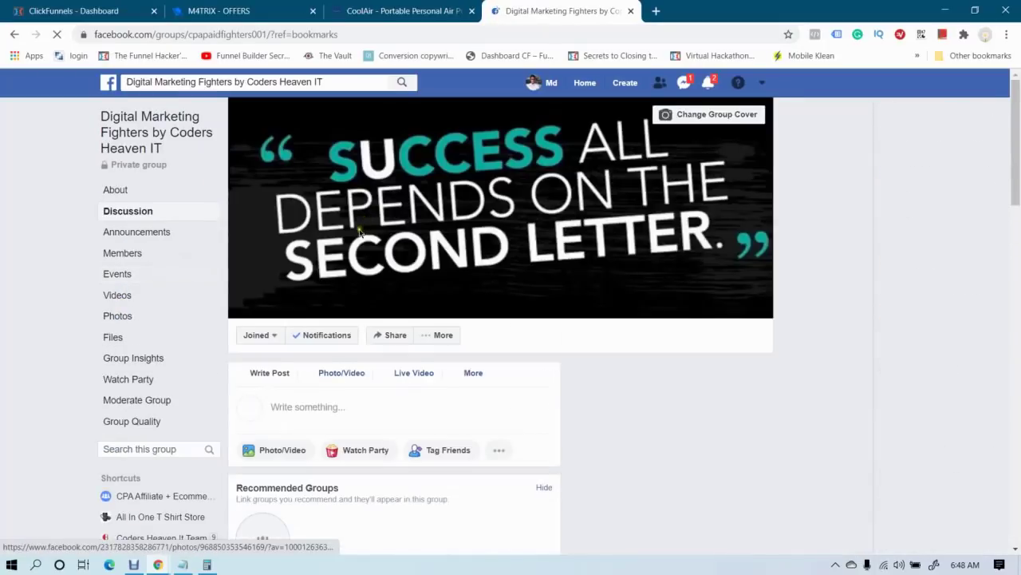
pyautogui.scroll(-3, 359, 231)
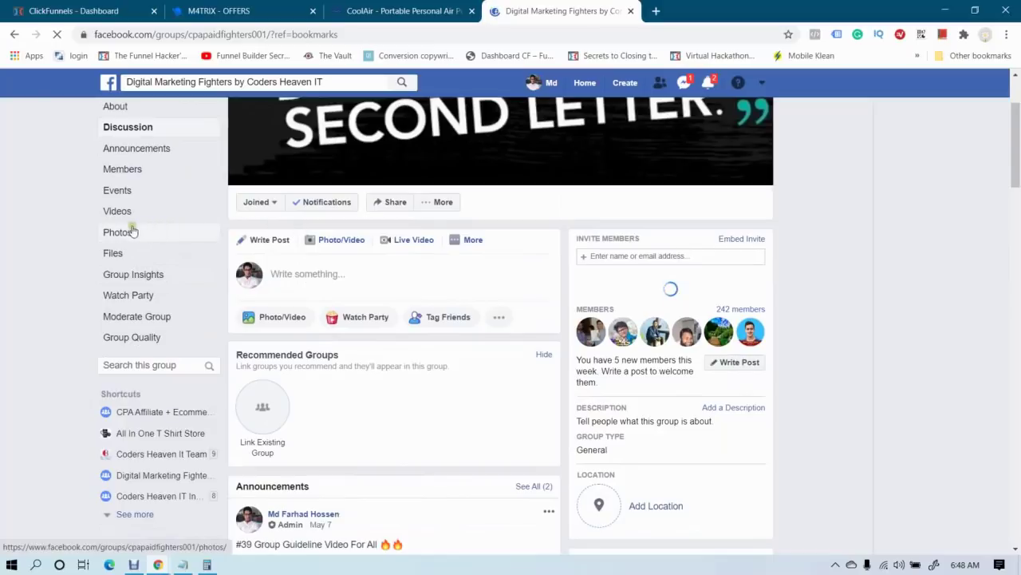
pyautogui.scroll(-3, 606, 423)
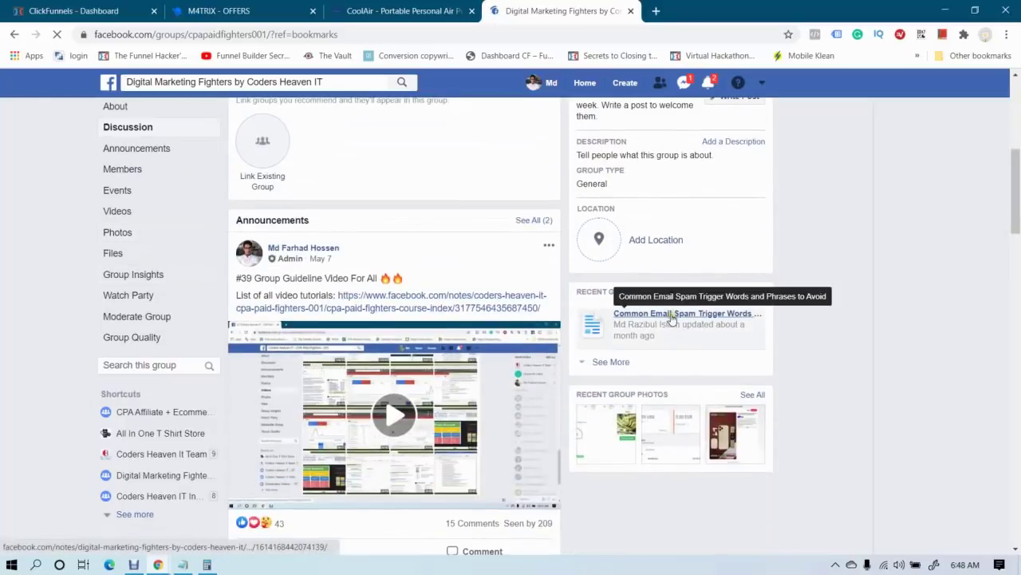
pyautogui.click(613, 361)
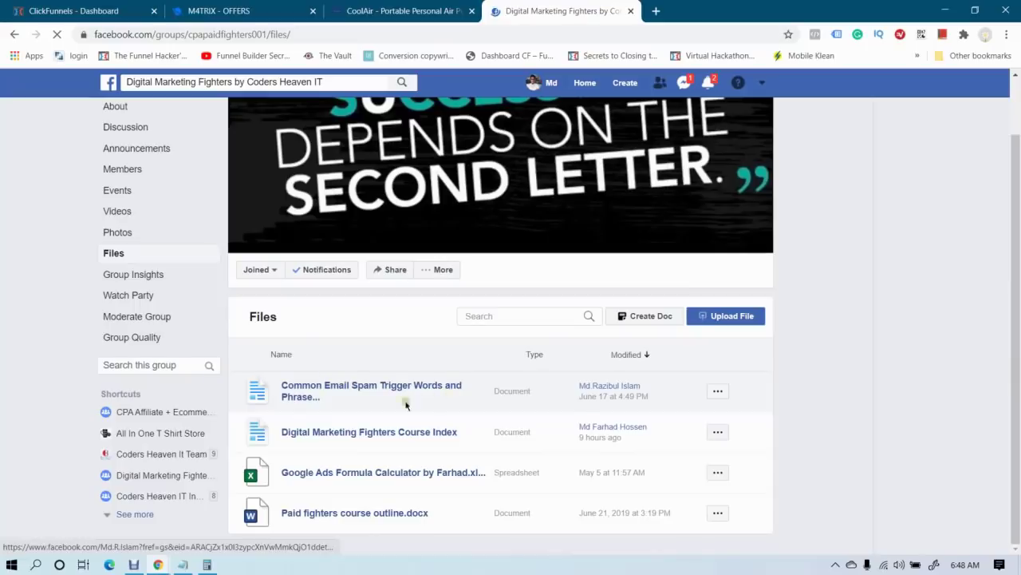
# Open the Digital Marketing Fighters Course Index note and scroll through its contents
pyautogui.click(377, 414)
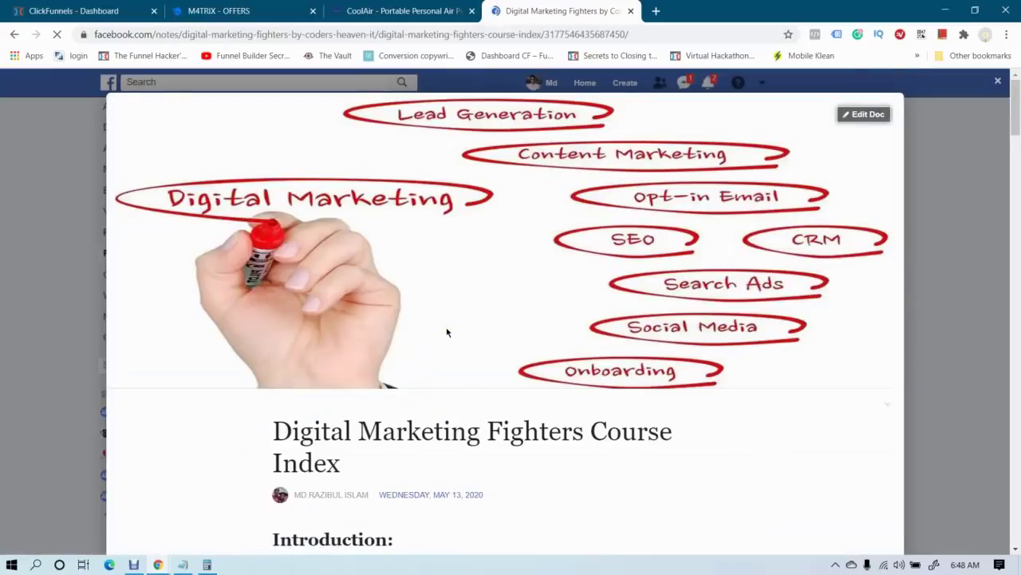
pyautogui.scroll(-5, 447, 332)
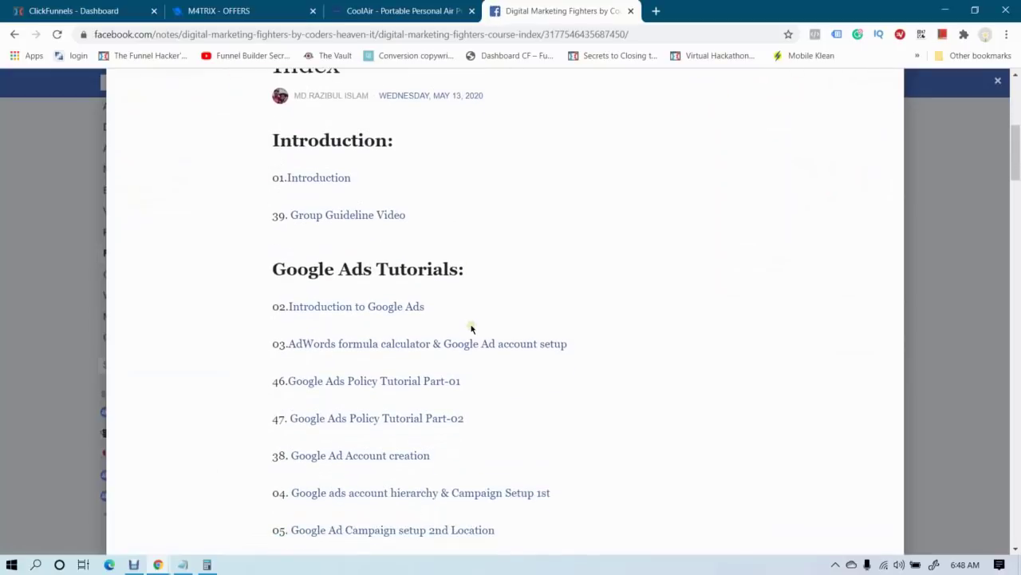
pyautogui.scroll(-2, 471, 328)
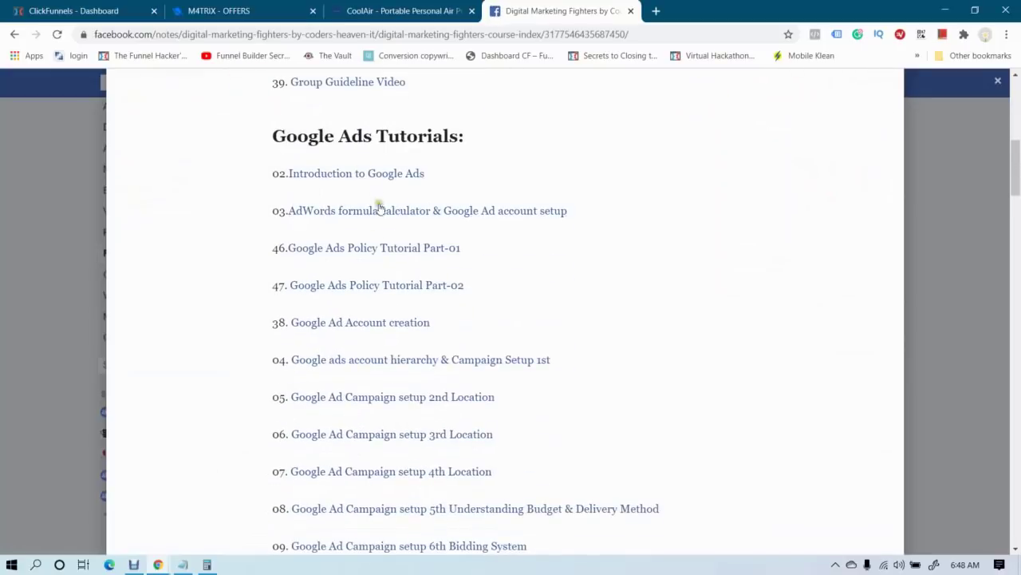
pyautogui.scroll(-3, 378, 209)
pyautogui.scroll(-2, 380, 222)
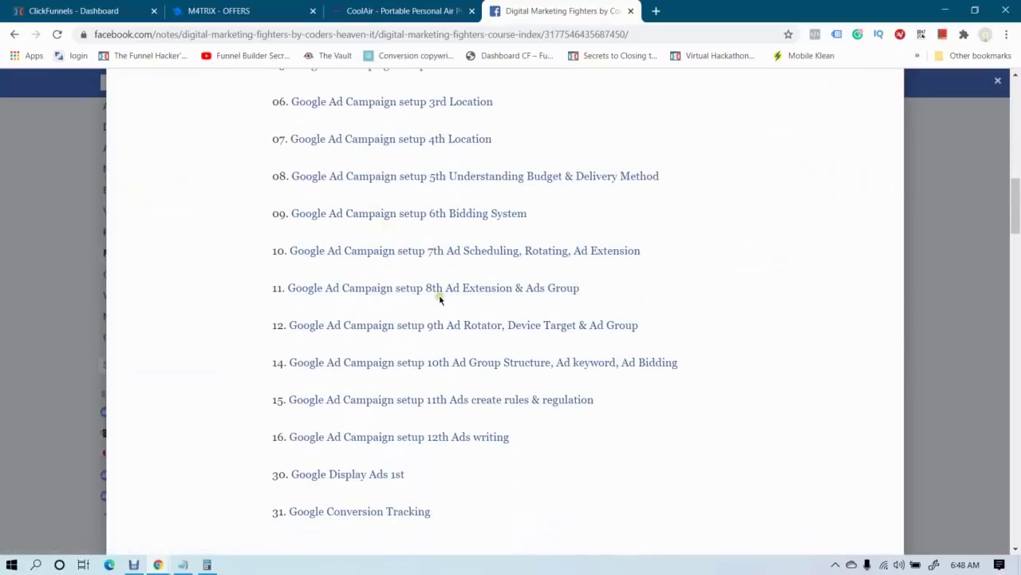
pyautogui.scroll(-2, 442, 302)
pyautogui.scroll(-1, 471, 332)
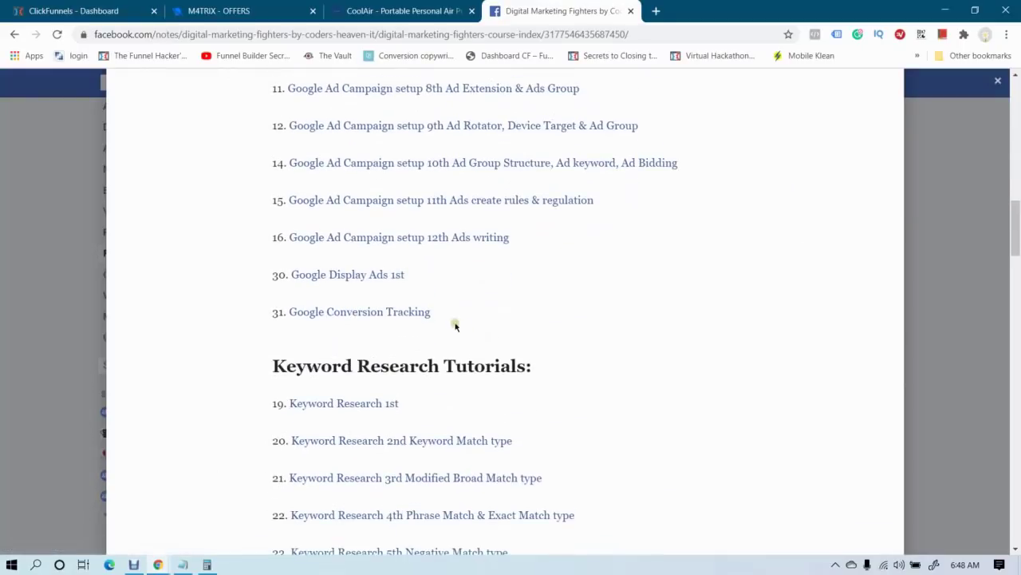
pyautogui.scroll(-6, 451, 310)
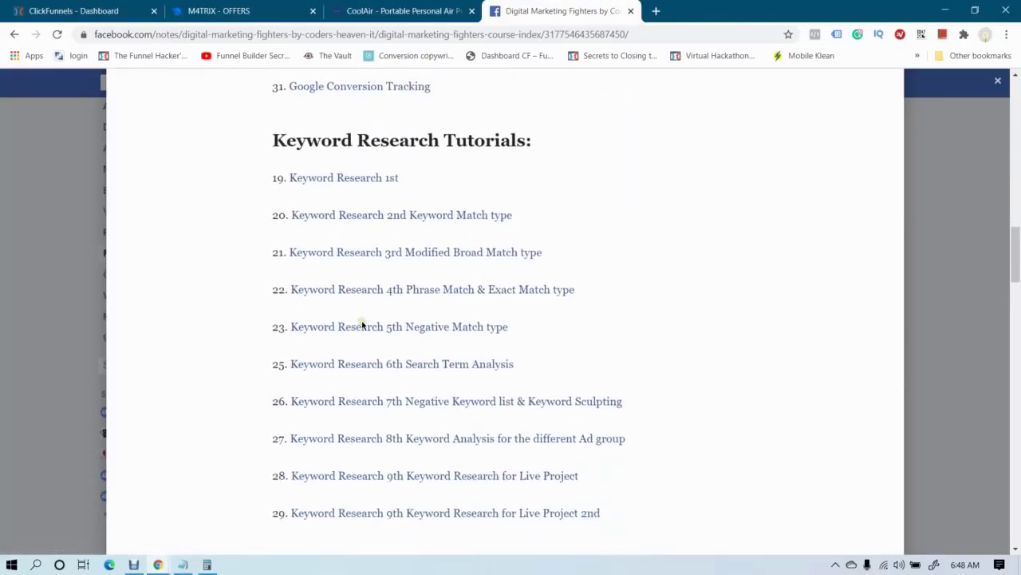
pyautogui.scroll(-1, 362, 325)
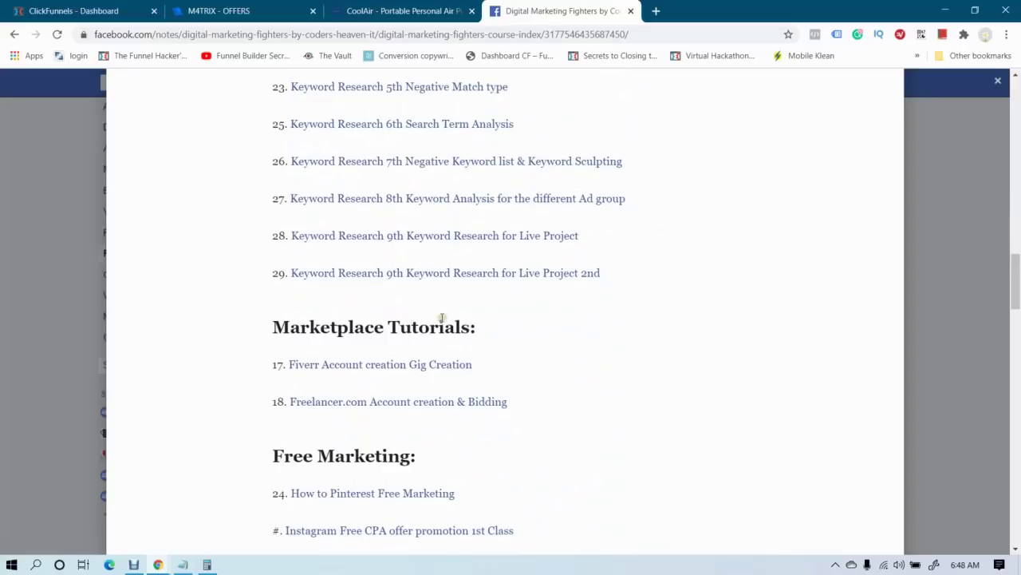
pyautogui.scroll(7, 413, 310)
pyautogui.scroll(-5, 413, 311)
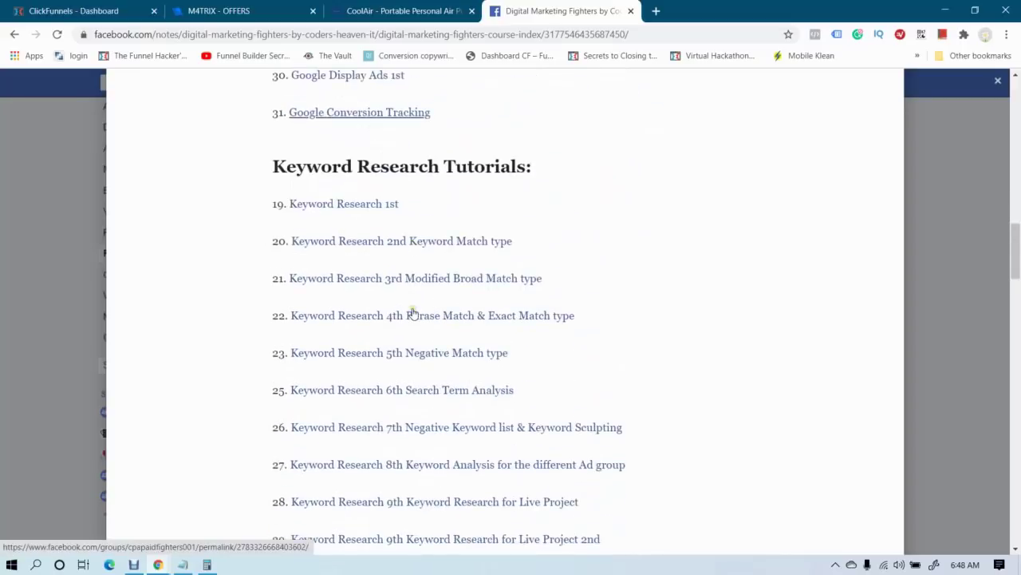
pyautogui.scroll(-1, 478, 311)
pyautogui.scroll(-2, 574, 347)
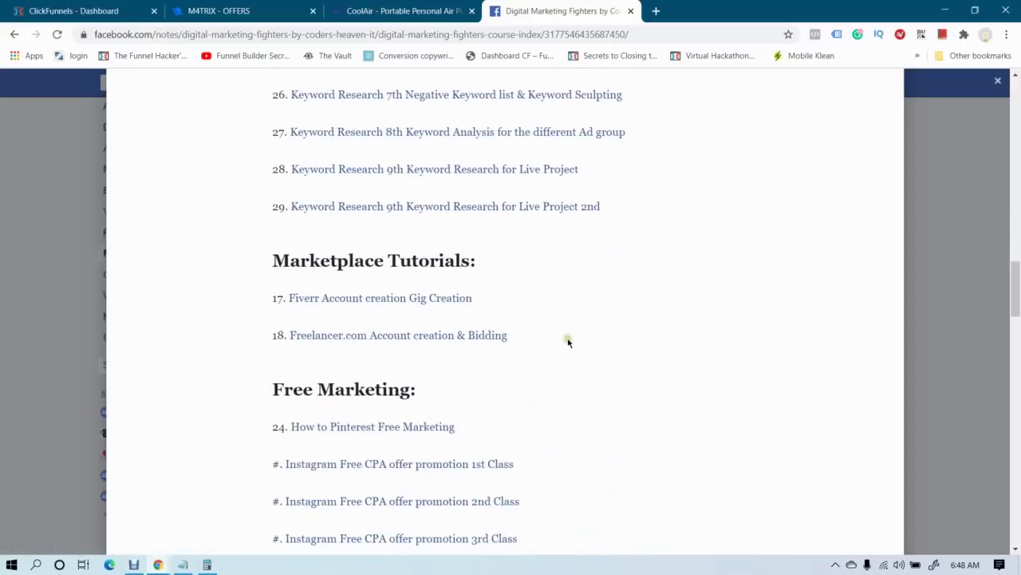
pyautogui.scroll(6, 563, 337)
pyautogui.scroll(1, 559, 336)
pyautogui.scroll(-6, 557, 335)
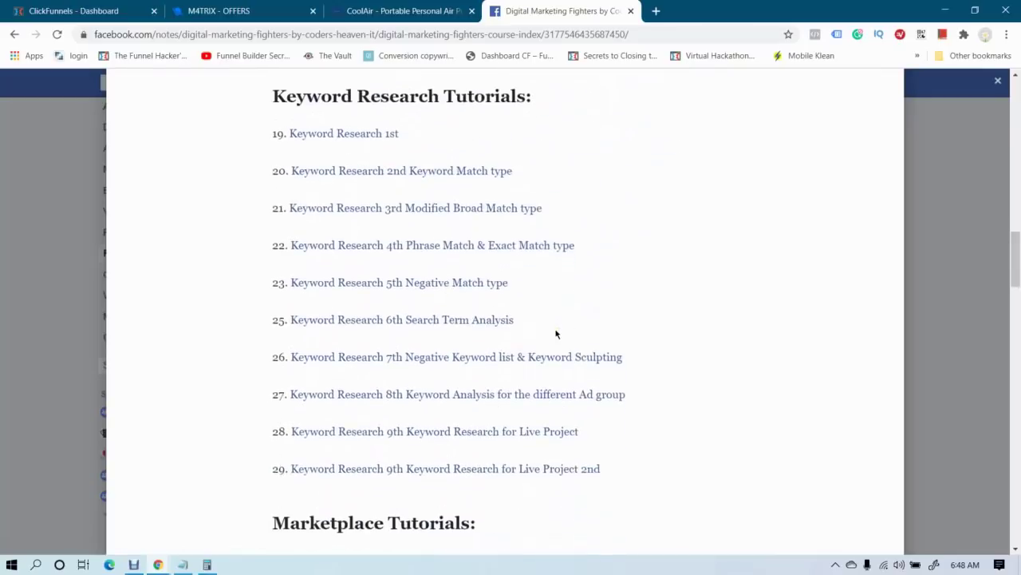
pyautogui.scroll(-2, 556, 334)
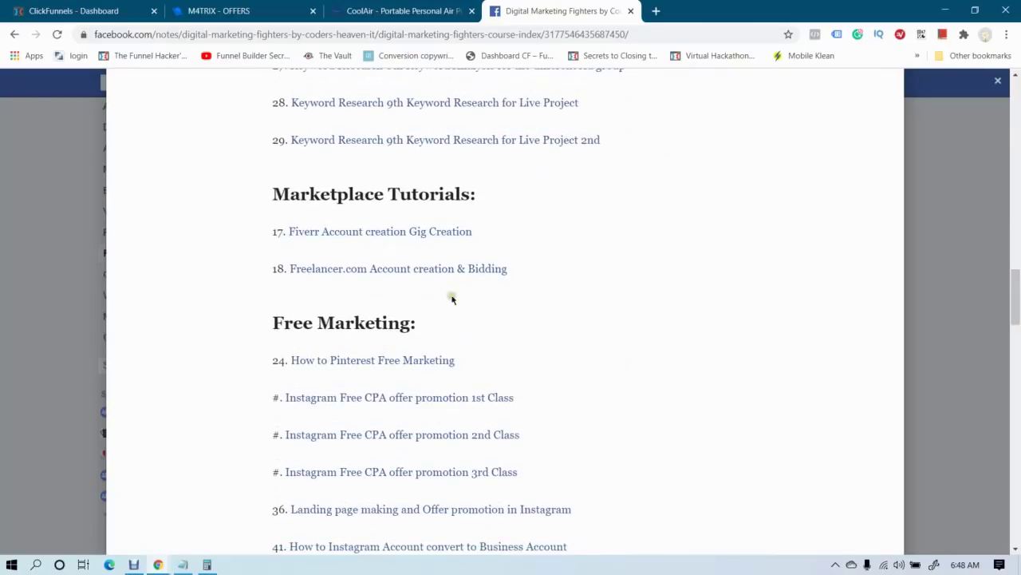
pyautogui.scroll(-3, 452, 299)
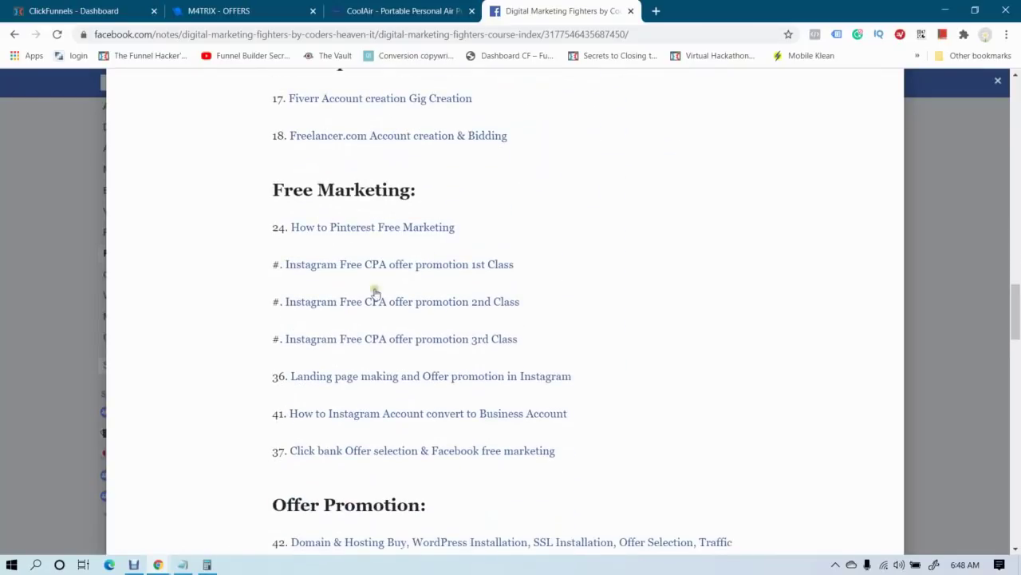
pyautogui.scroll(-6, 383, 315)
pyautogui.scroll(-3, 367, 311)
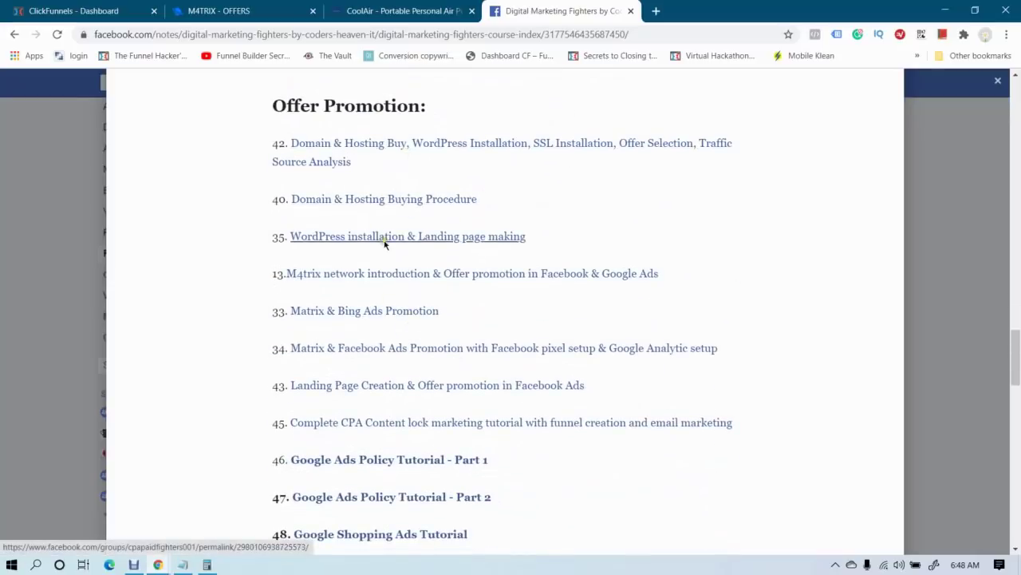
pyautogui.scroll(-2, 397, 312)
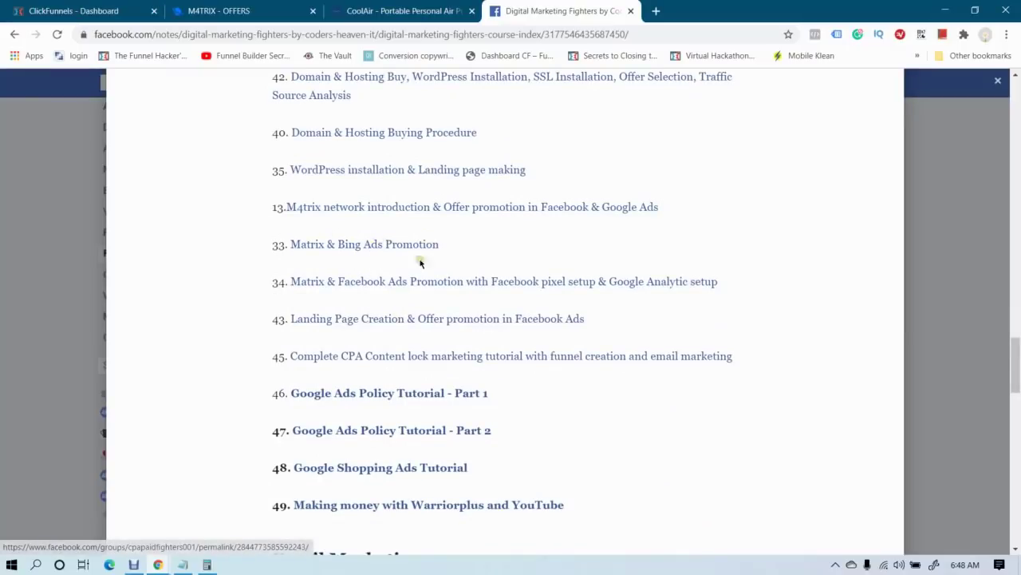
pyautogui.scroll(-3, 420, 263)
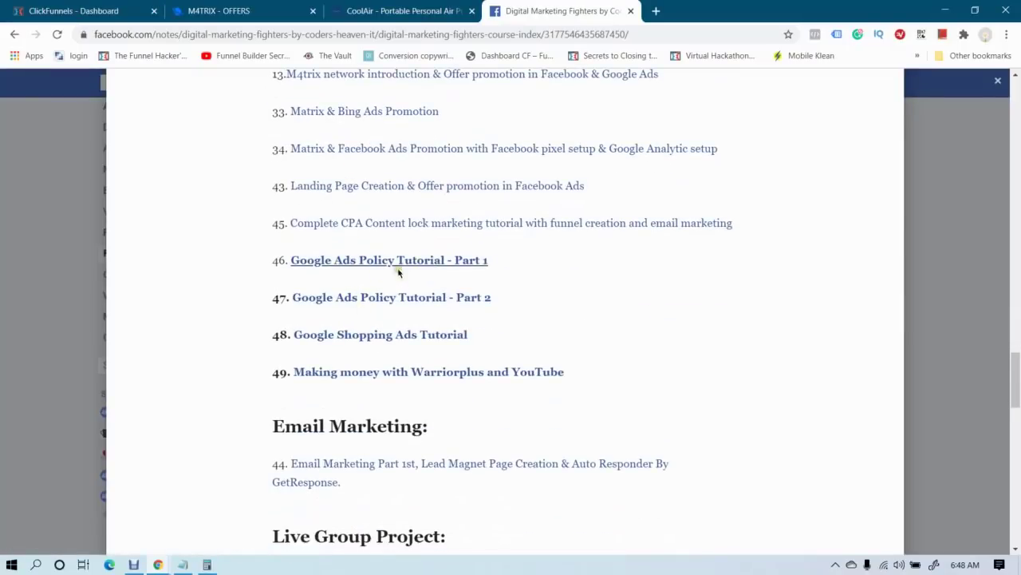
pyautogui.scroll(-6, 395, 287)
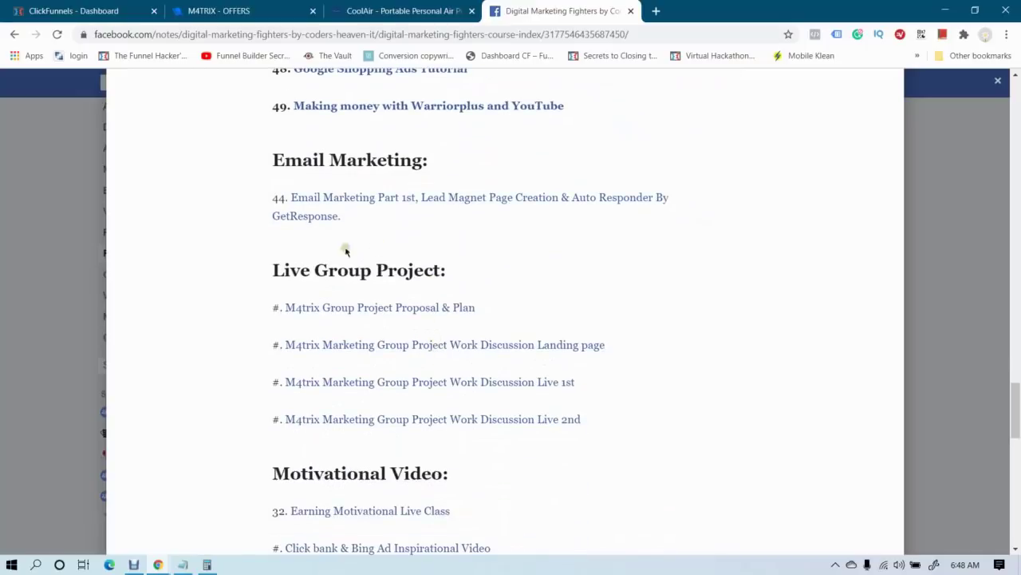
pyautogui.scroll(-1, 417, 333)
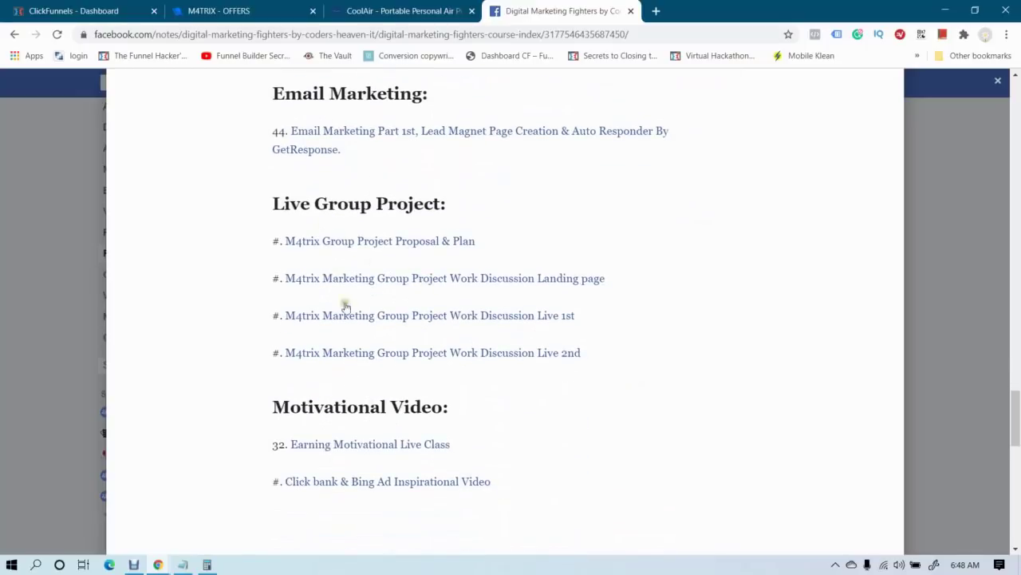
# Scroll back up, close the course index note, and return to the Facebook home feed
pyautogui.scroll(15, 497, 384)
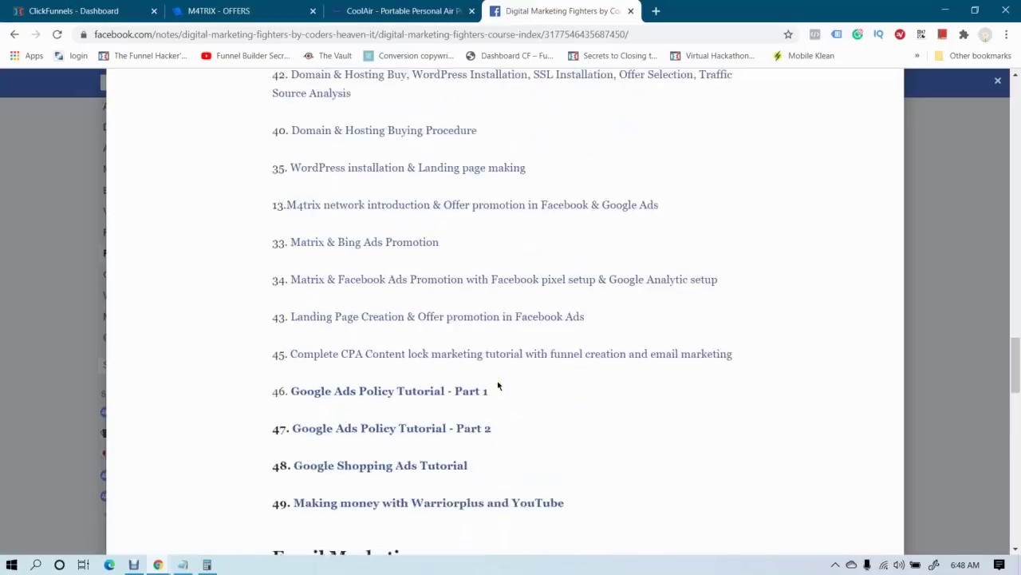
pyautogui.scroll(3, 497, 385)
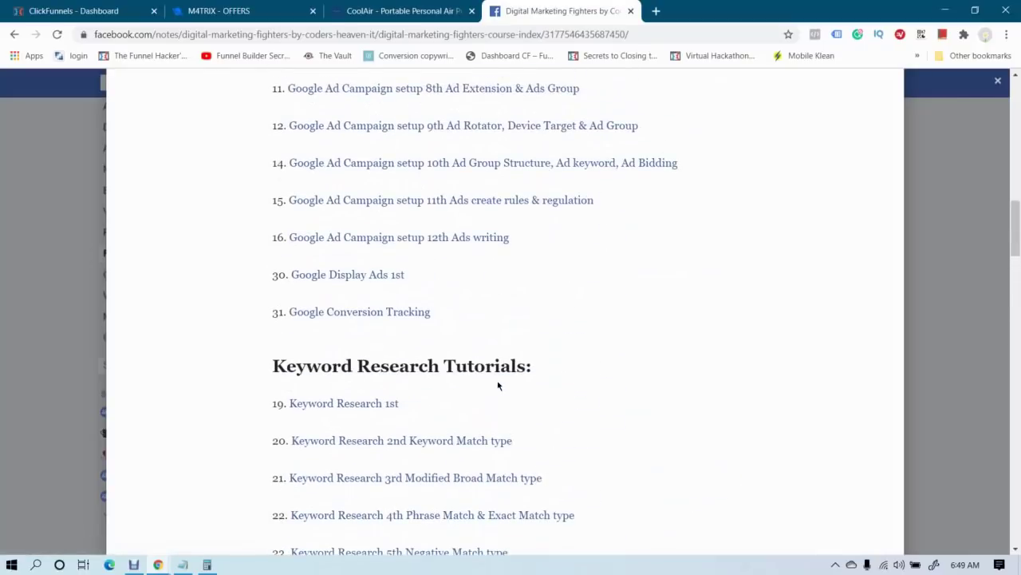
pyautogui.click(11, 246)
pyautogui.click(108, 83)
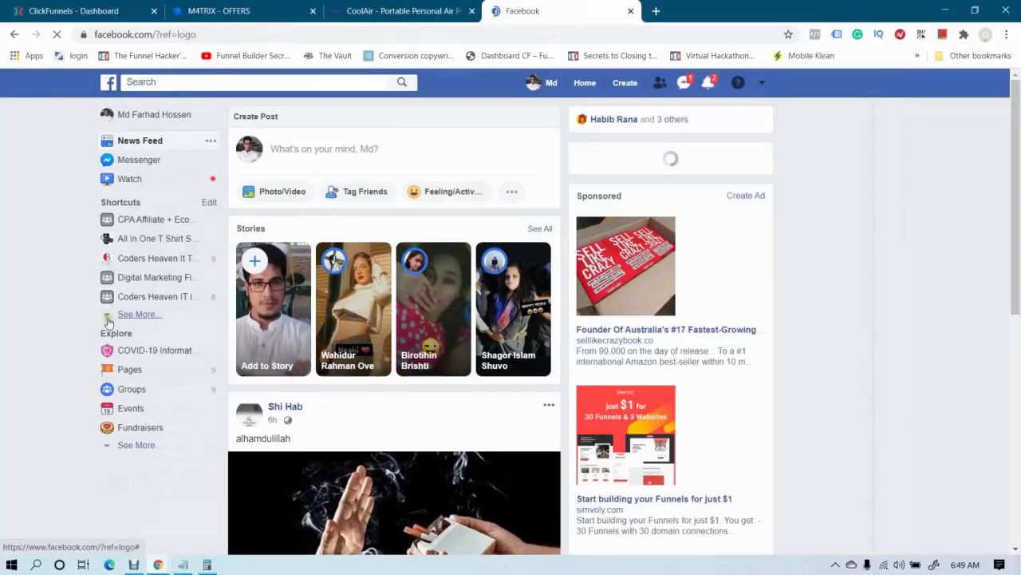
# Go to the Coders Heaven IT Institute group and expand its full course announcement
pyautogui.click(149, 298)
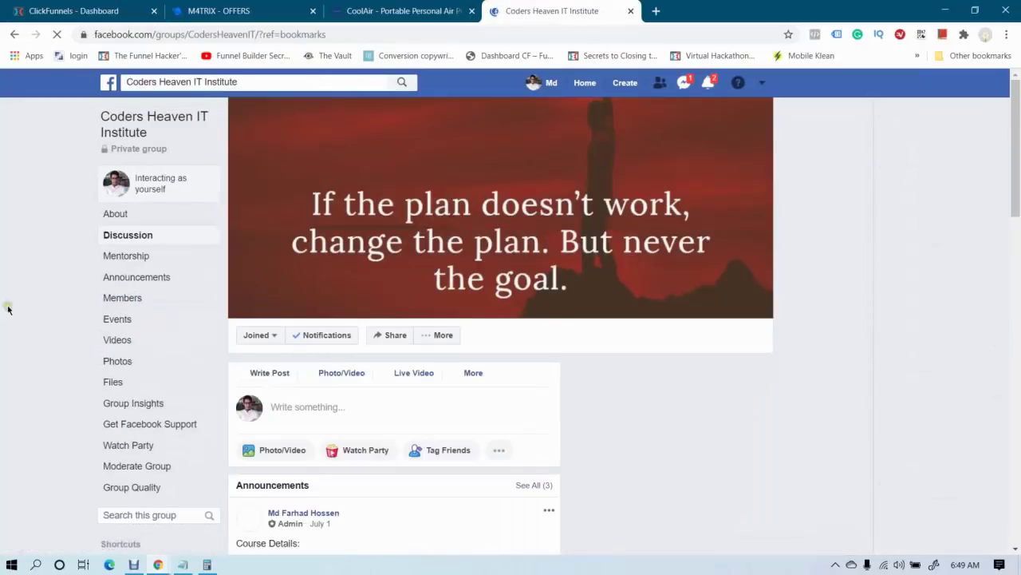
pyautogui.scroll(-2, 311, 224)
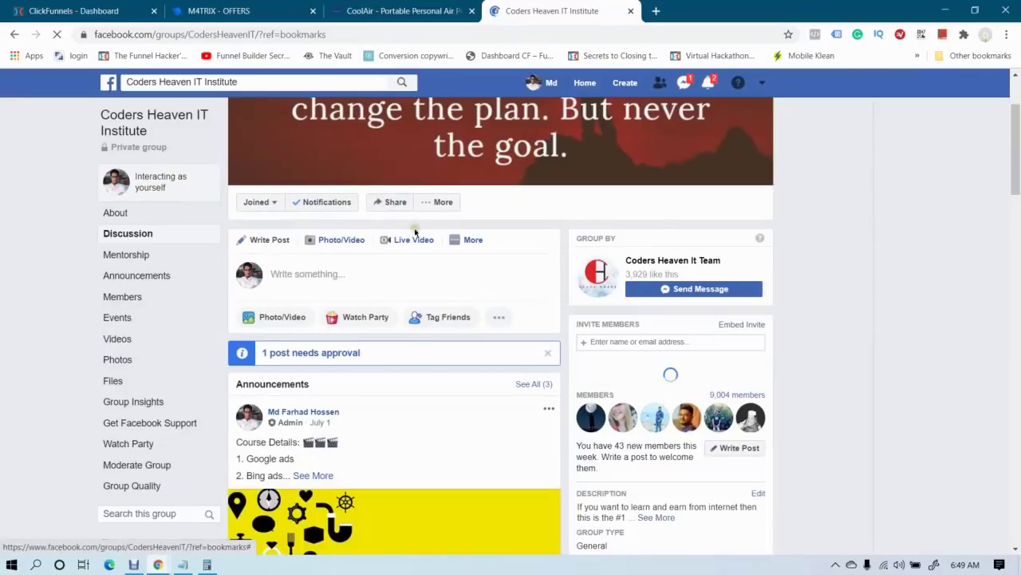
pyautogui.scroll(-3, 305, 271)
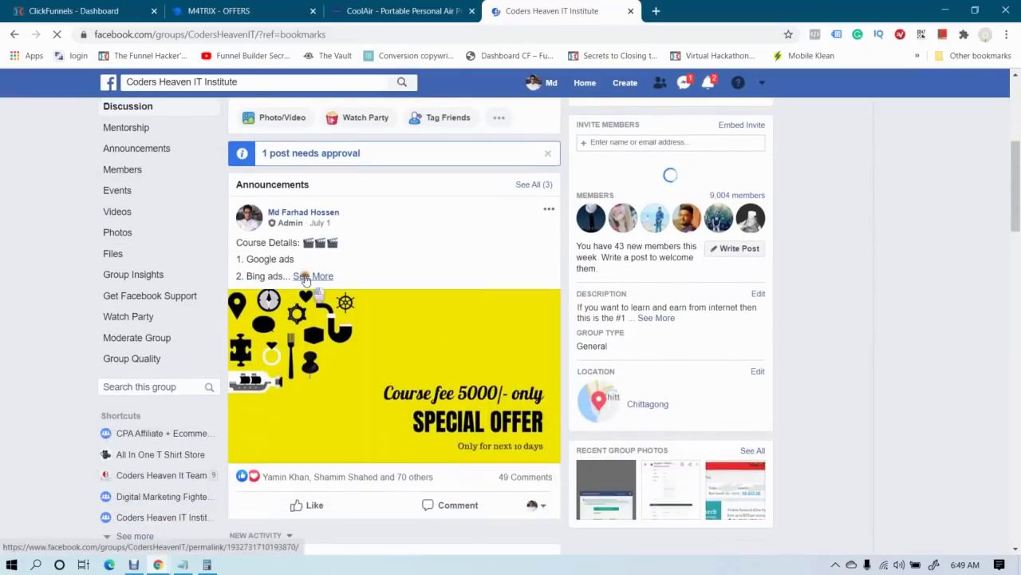
pyautogui.click(307, 275)
# Highlight the course list, fee amount and payment phone number, then open the admin's profile
pyautogui.scroll(-1, 312, 271)
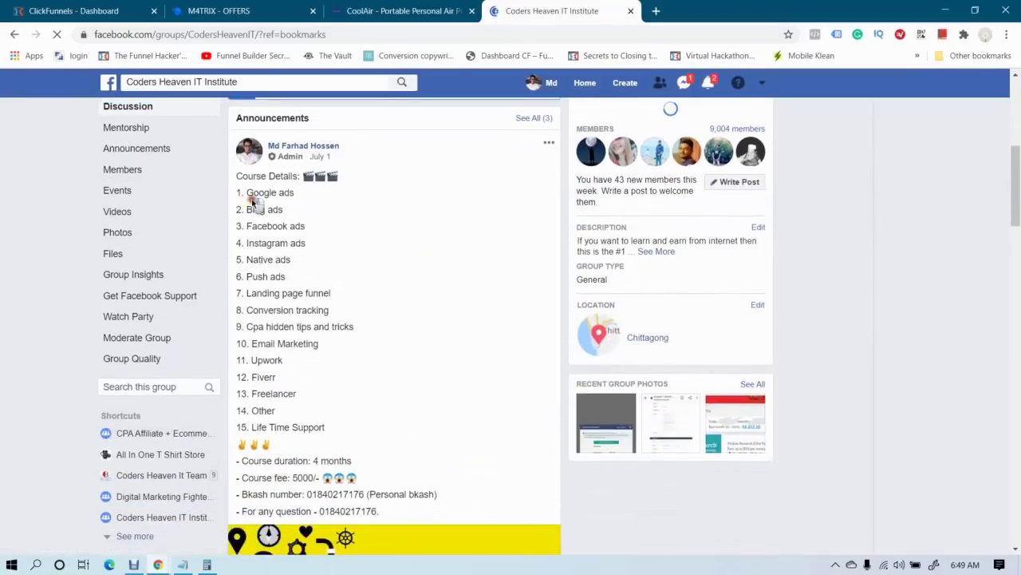
pyautogui.moveTo(250, 198); pyautogui.dragTo(333, 417)
pyautogui.click(334, 400)
pyautogui.scroll(-1, 343, 392)
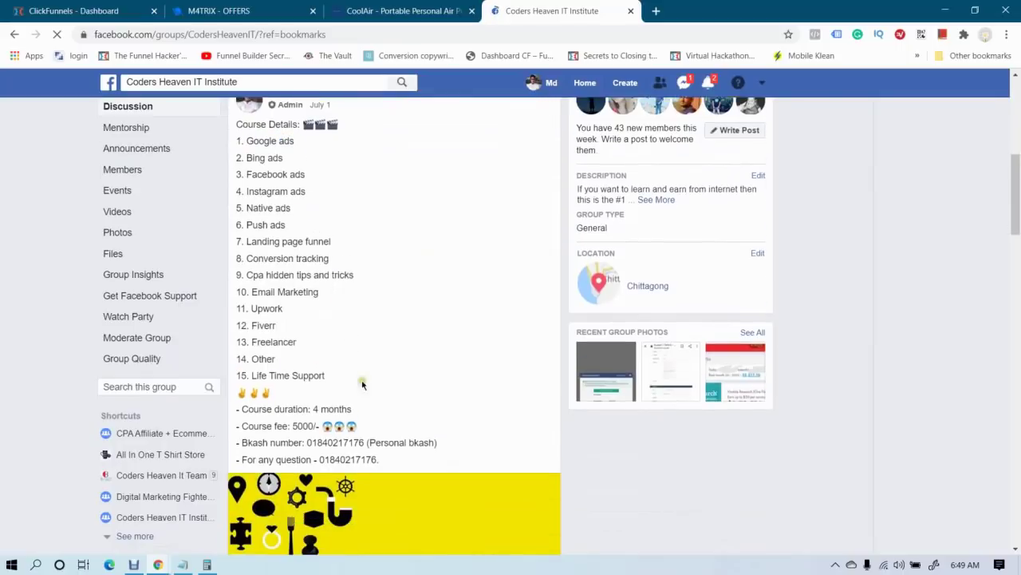
pyautogui.moveTo(293, 412); pyautogui.dragTo(319, 414)
pyautogui.click(300, 413)
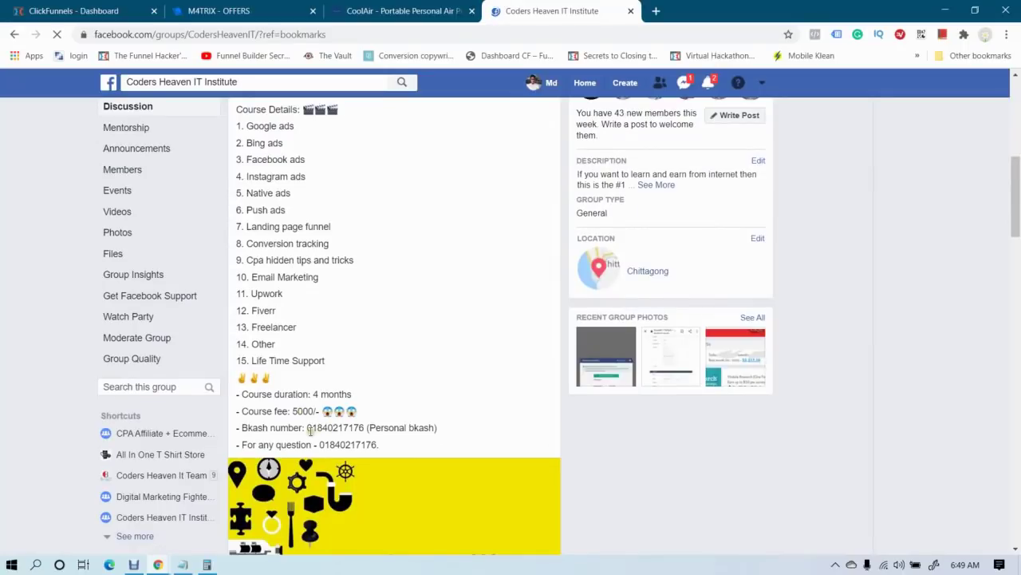
pyautogui.moveTo(310, 430); pyautogui.dragTo(418, 429)
pyautogui.click(423, 430)
pyautogui.click(543, 82)
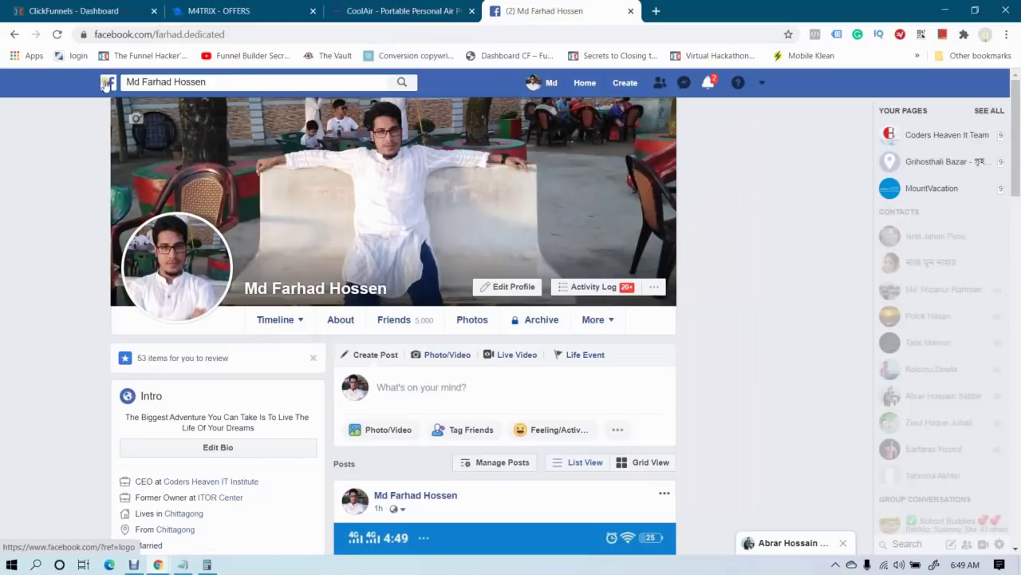
# Return to the Facebook News Feed, then switch back to the Google Ads keyword ideas window
pyautogui.click(106, 83)
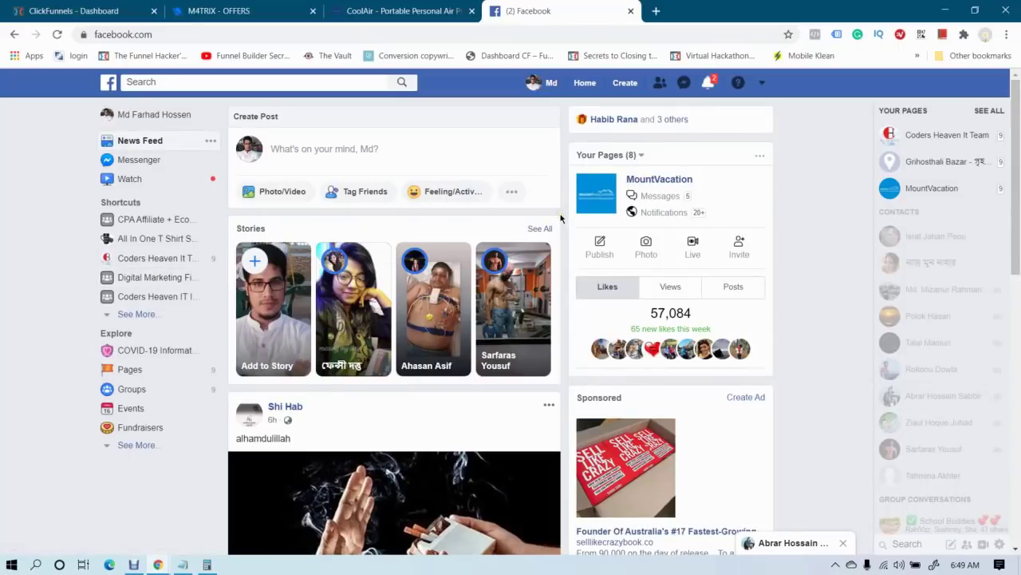
pyautogui.scroll(-2, 561, 218)
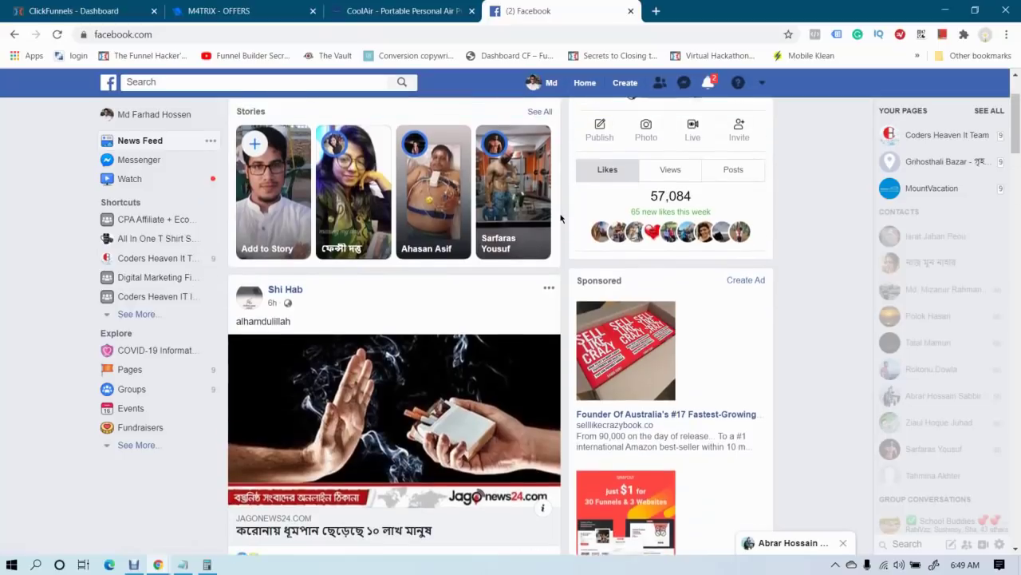
pyautogui.scroll(2, 561, 218)
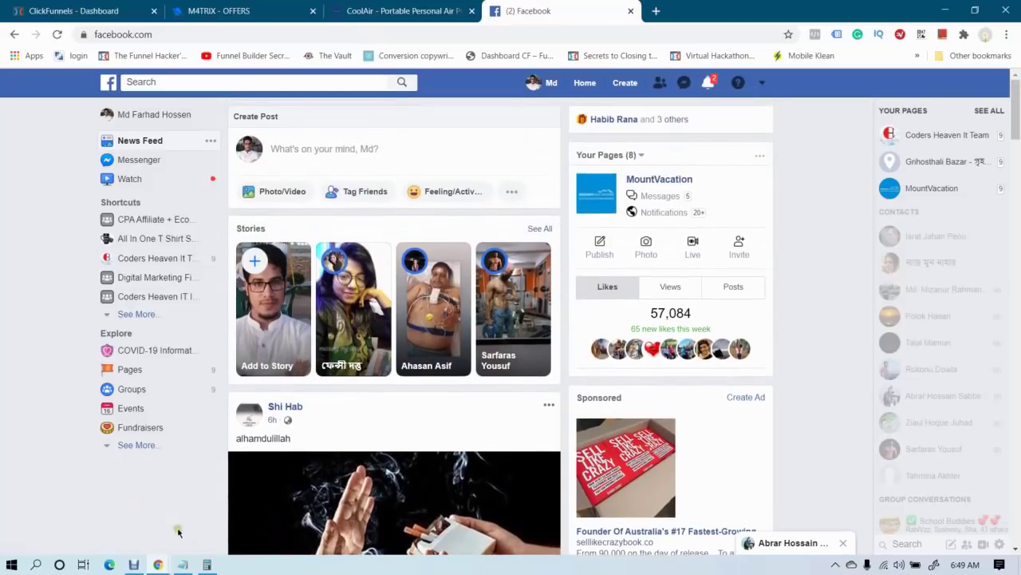
pyautogui.moveTo(158, 562)
pyautogui.click(255, 503)
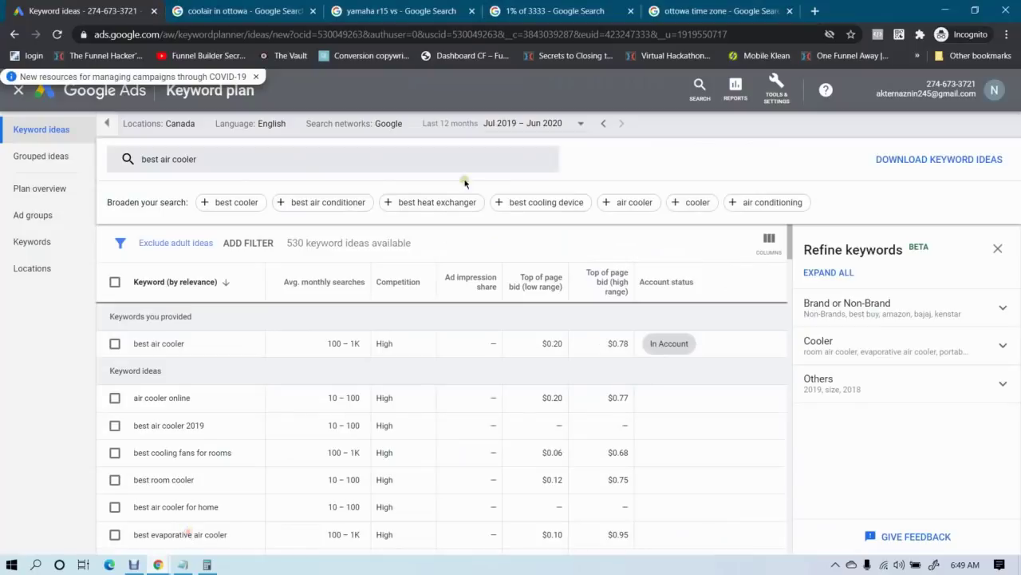